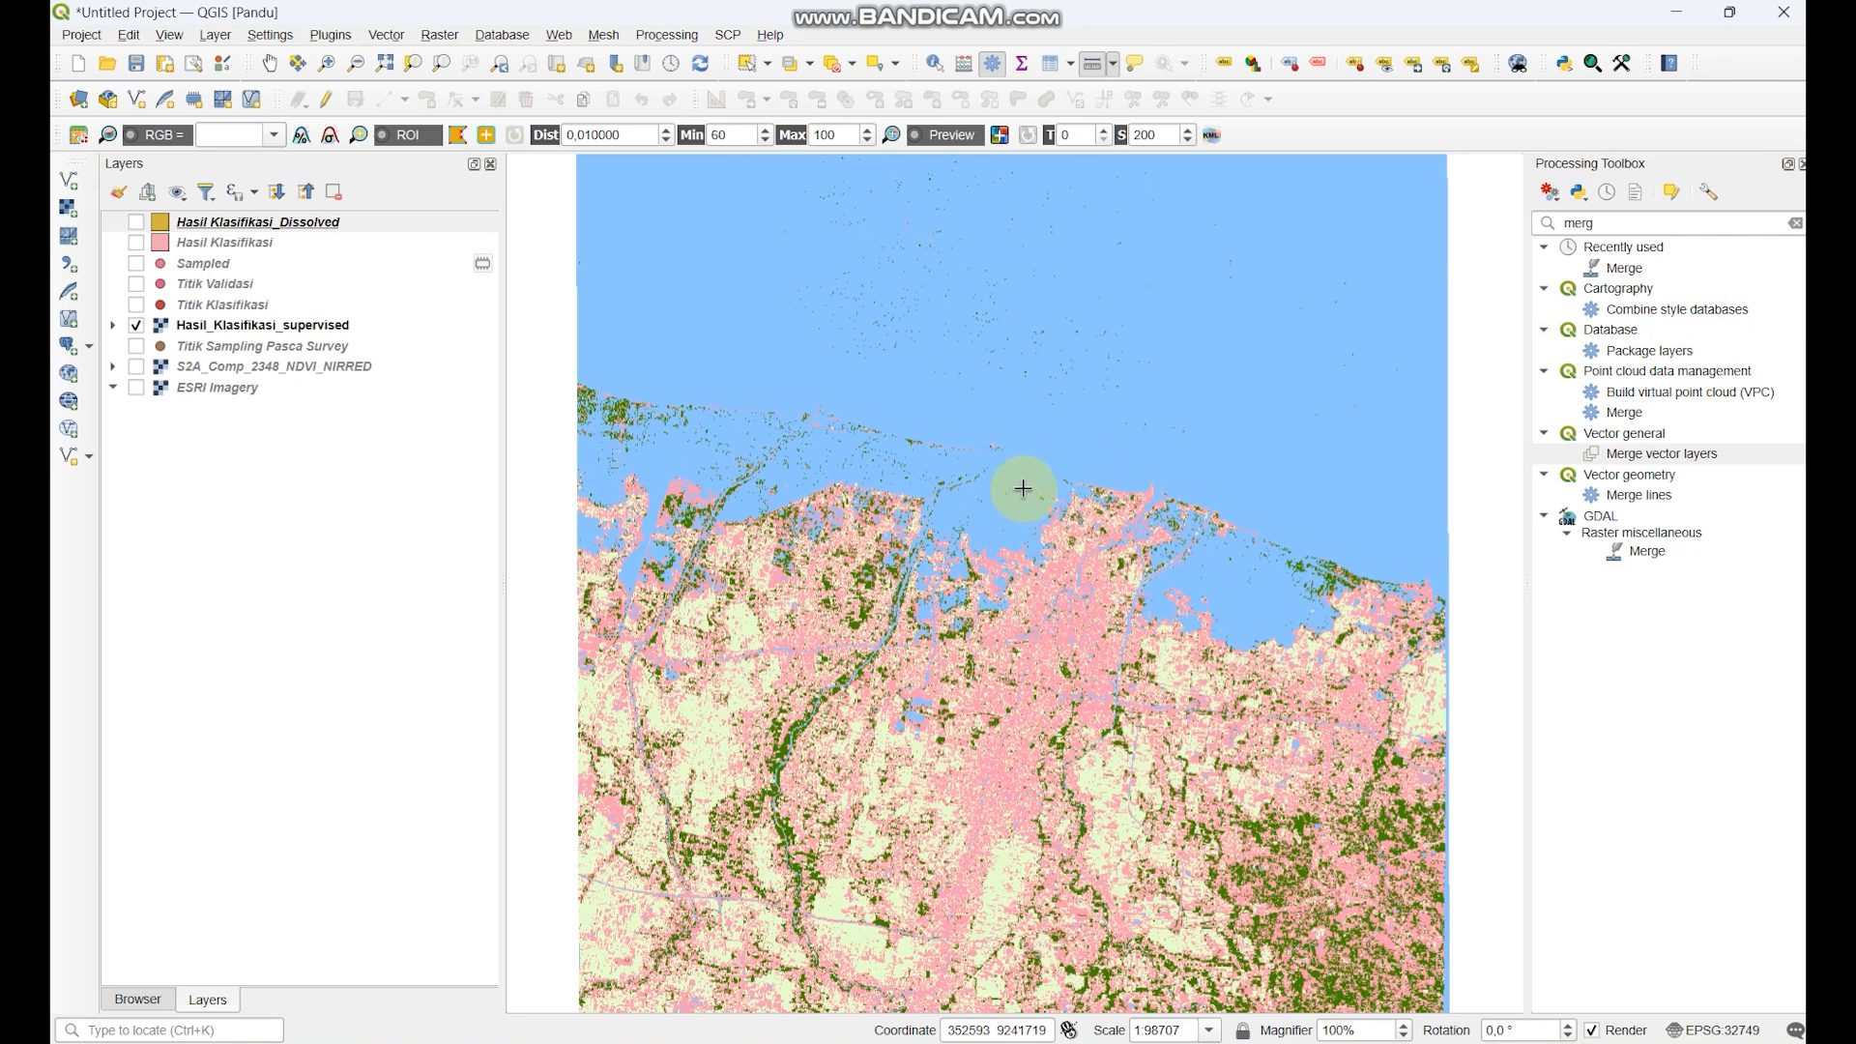
# - Open the symbology of the Hasil_Klasifikasi_supervised layer and choose Paletted/Unique values as its render type
pyautogui.moveTo(1024, 488)
pyautogui.mouseDown()
pyautogui.moveTo(991, 468)
pyautogui.moveTo(1010, 483)
pyautogui.mouseUp()
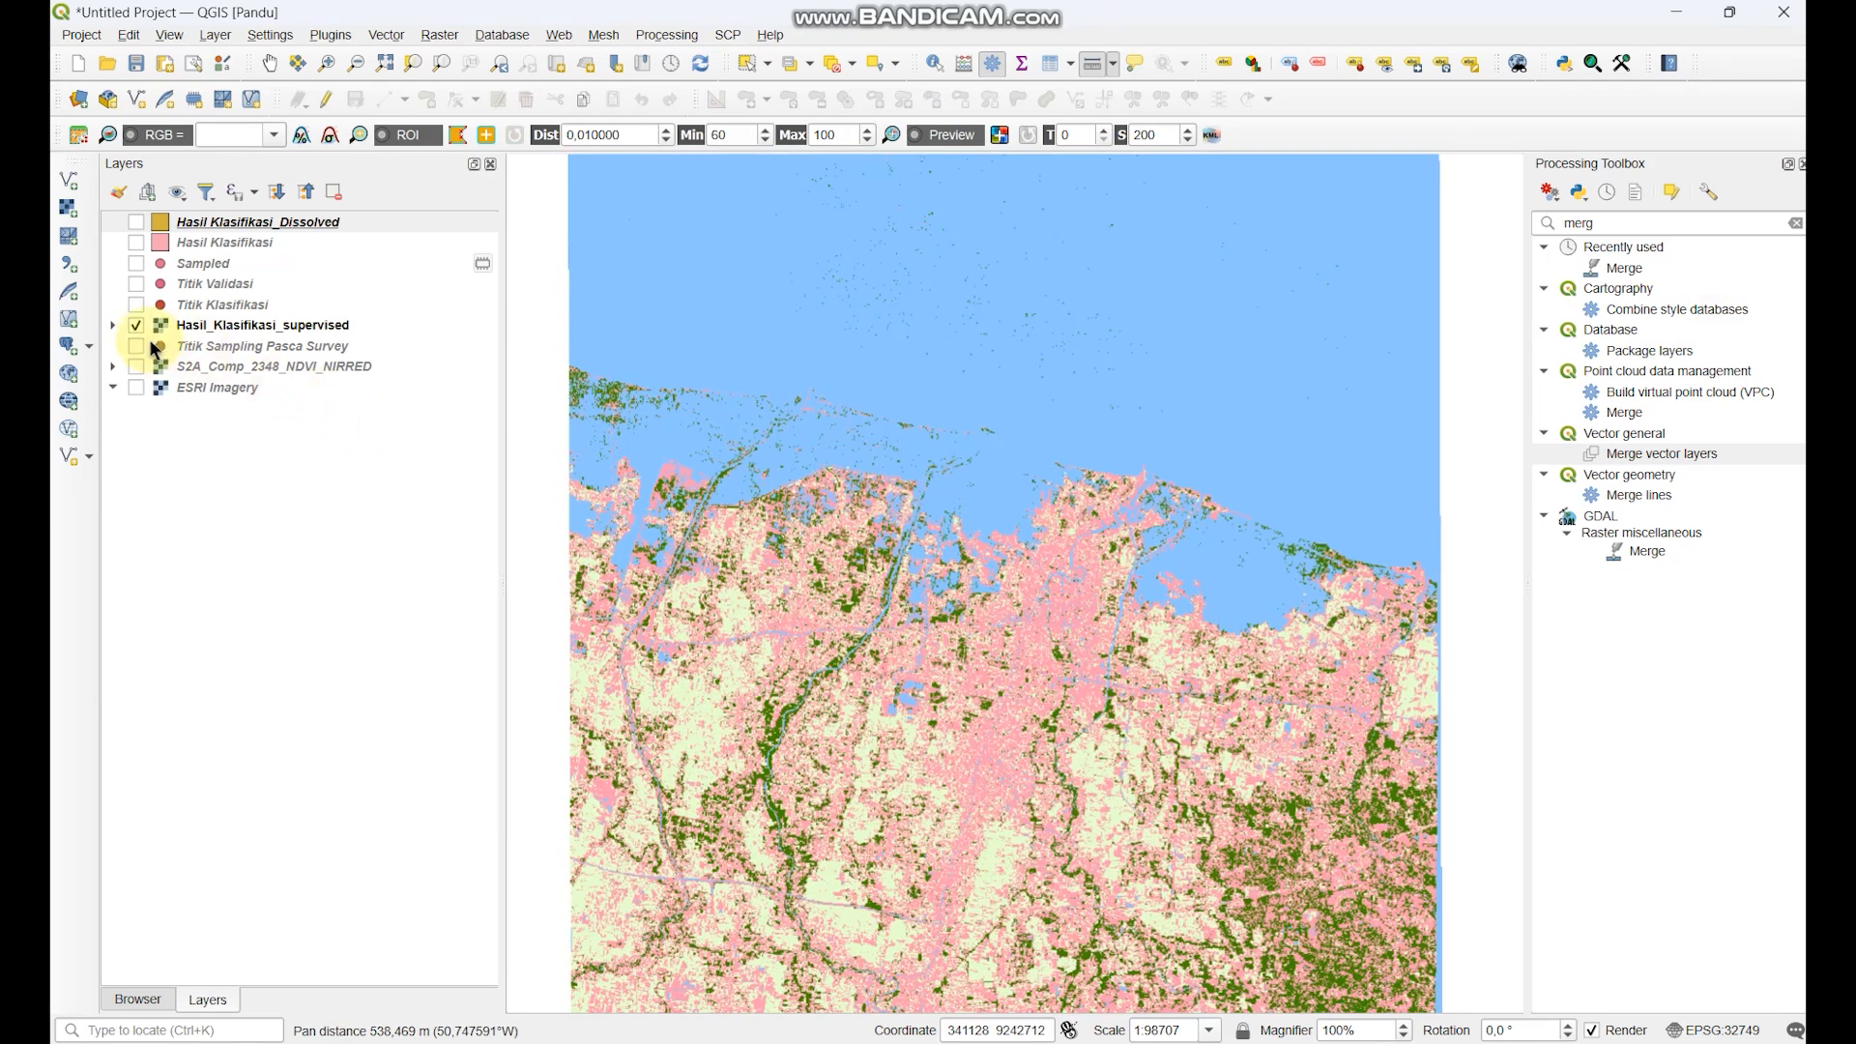
pyautogui.click(113, 326)
pyautogui.click(216, 332)
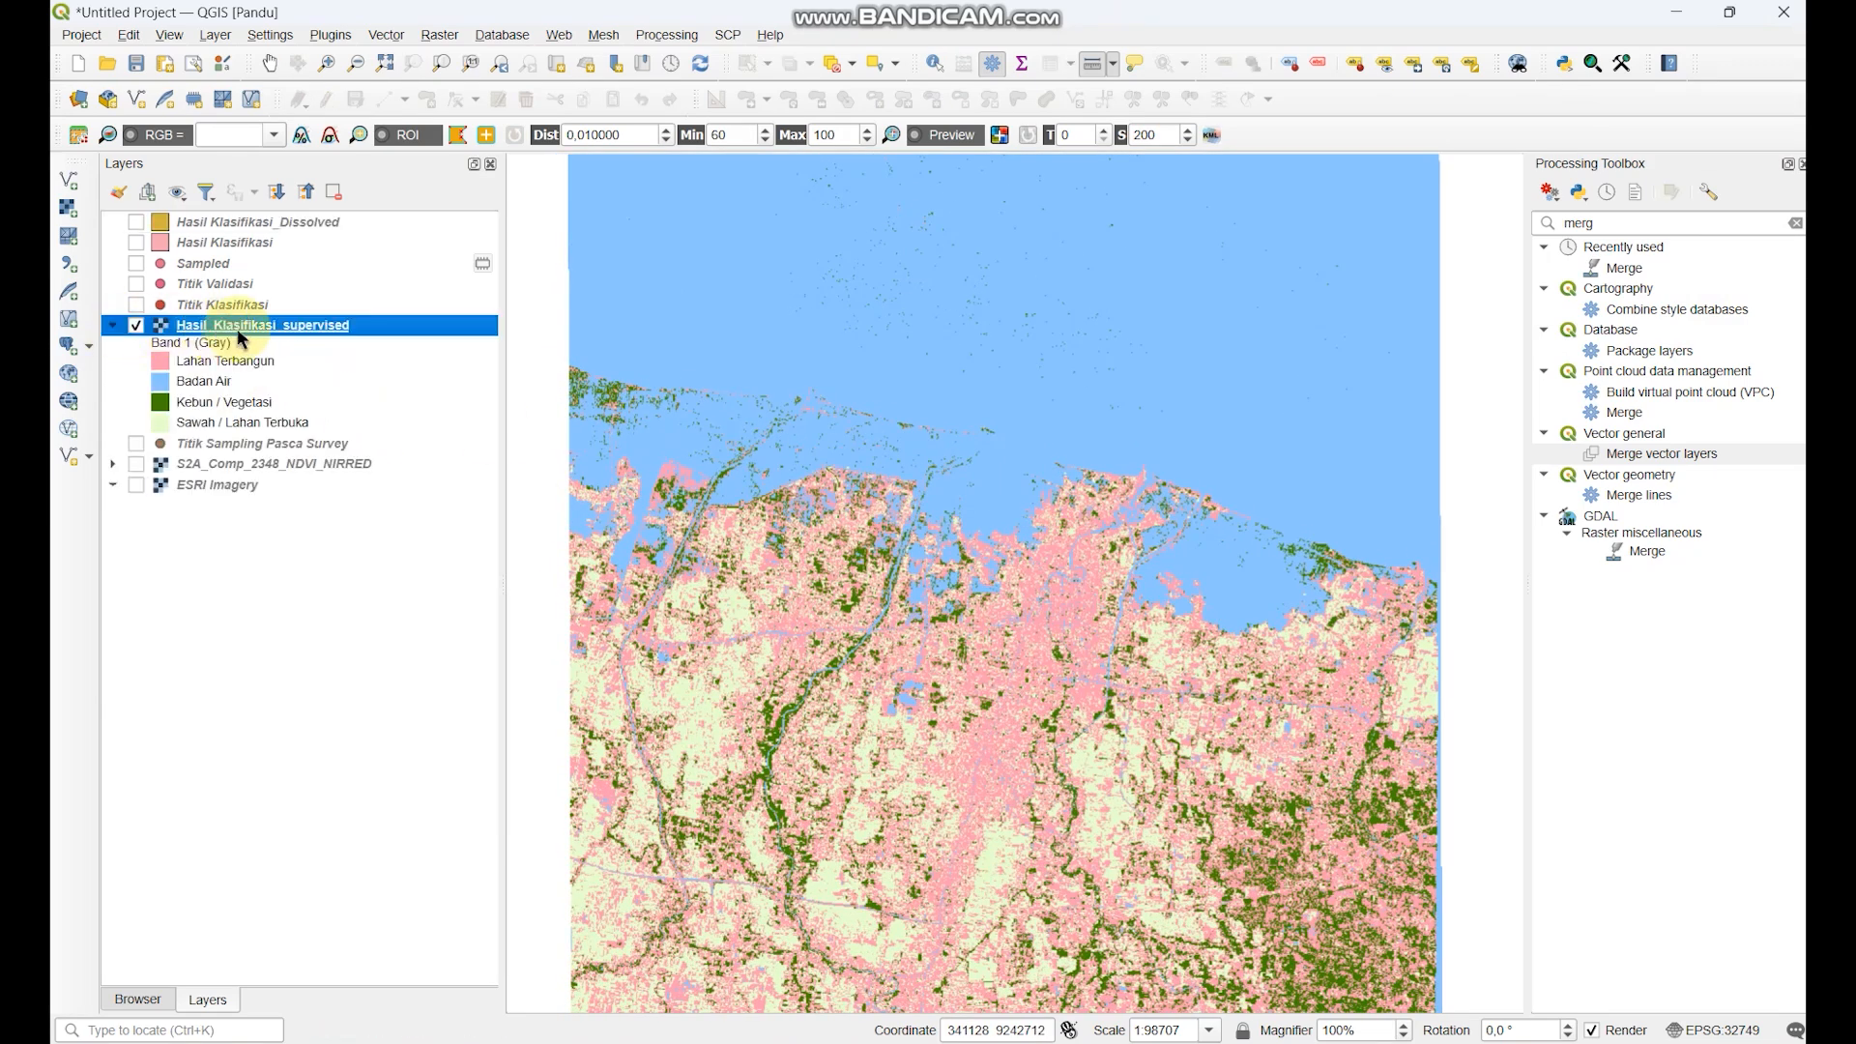
pyautogui.rightClick(239, 329)
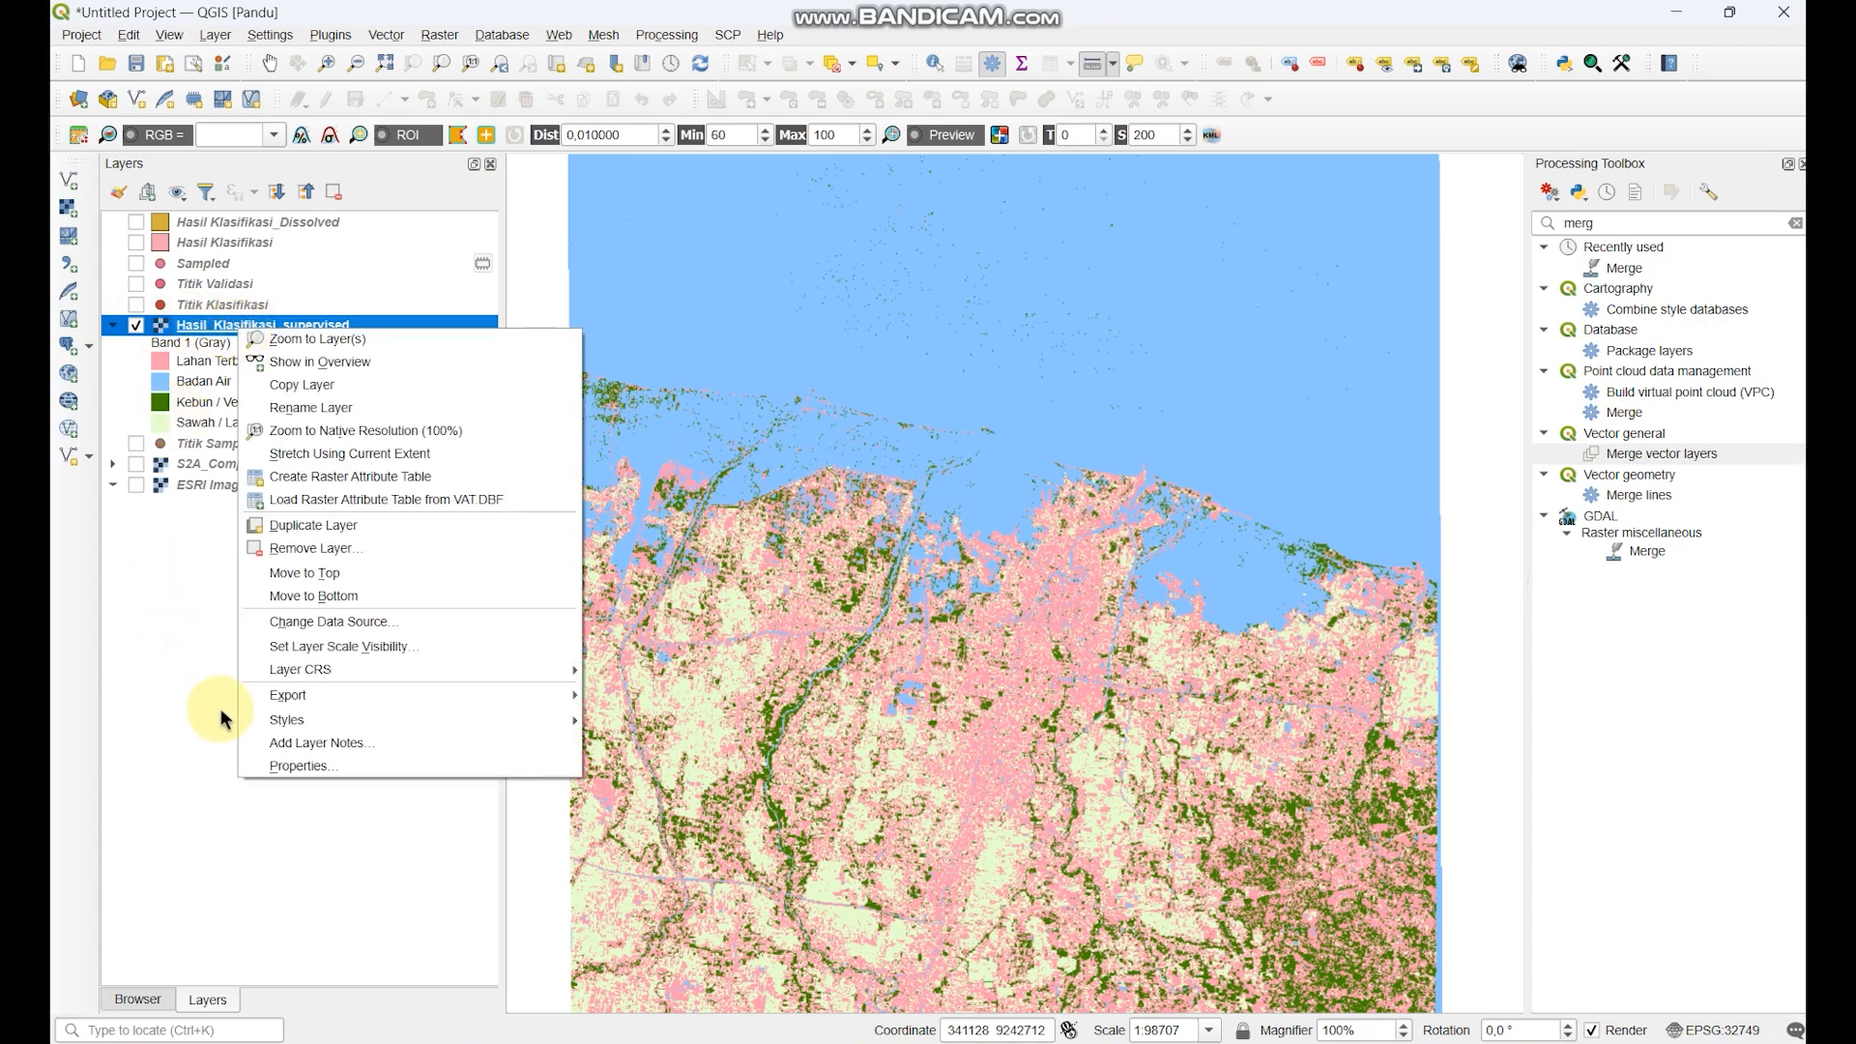
pyautogui.click(299, 768)
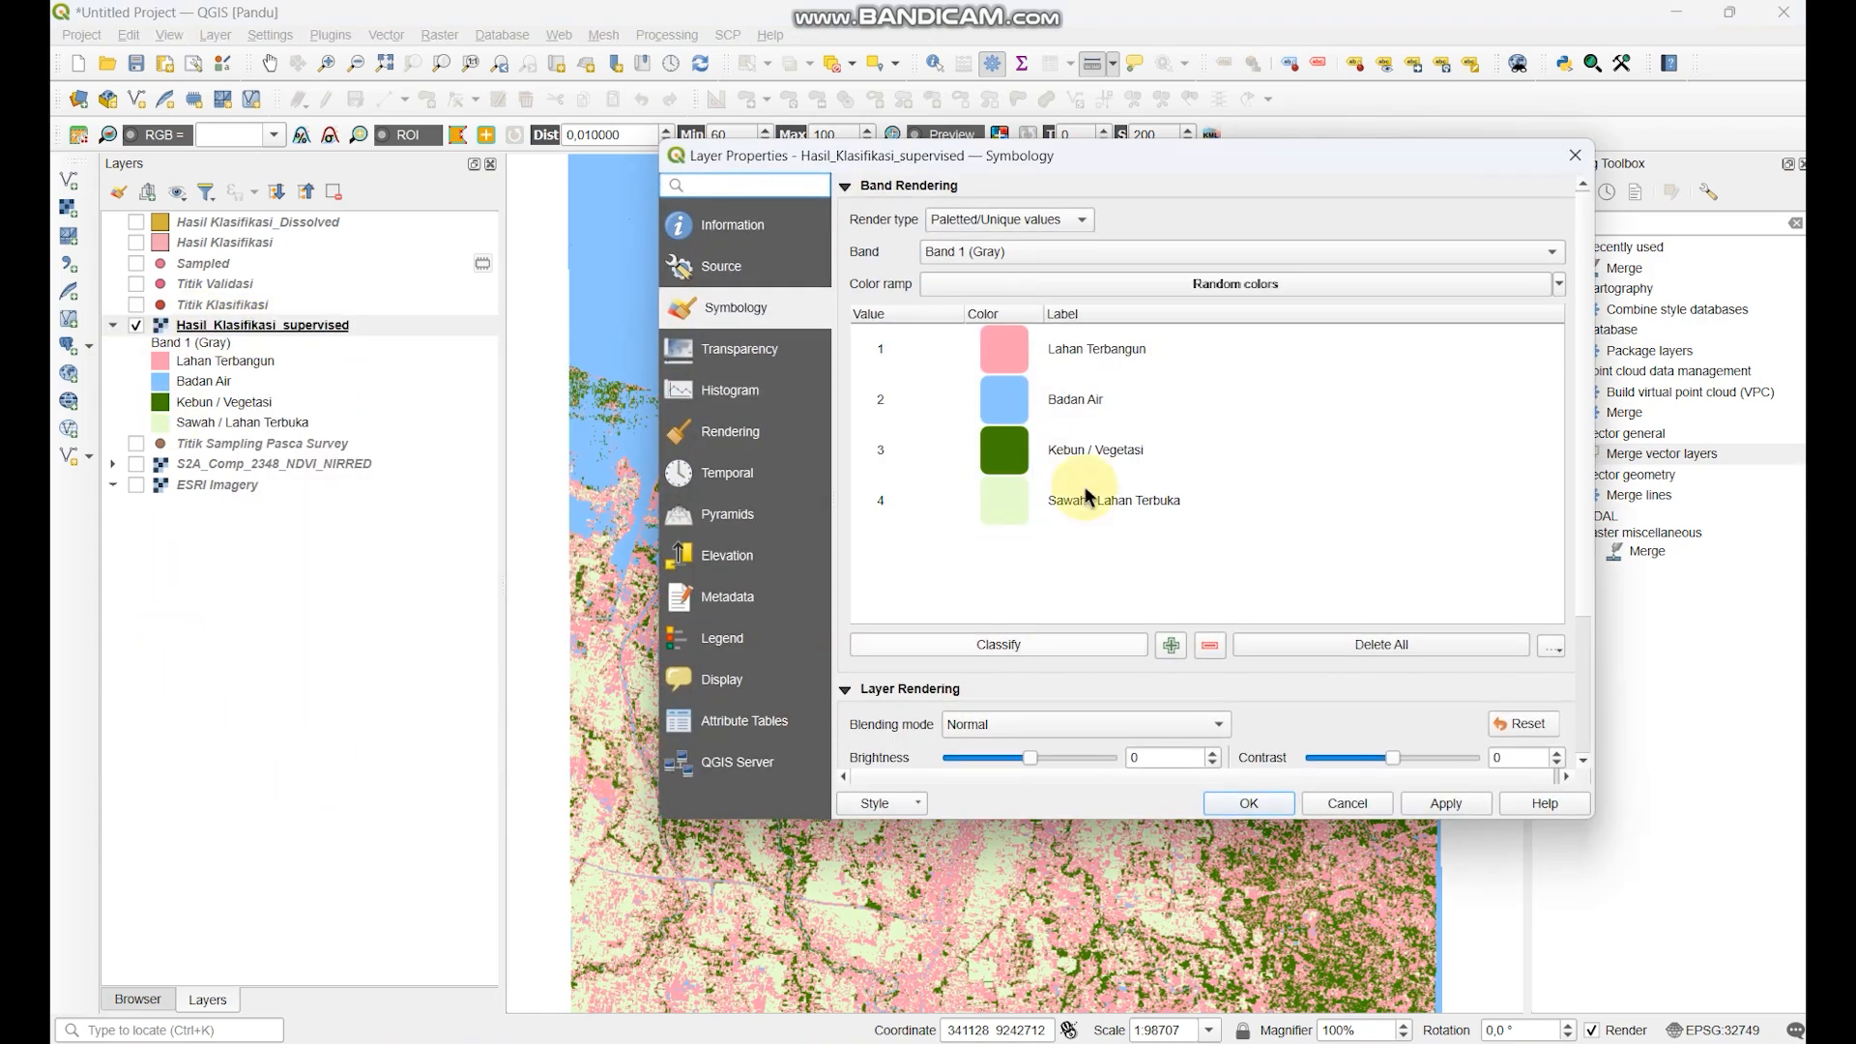
pyautogui.moveTo(1147, 166); pyautogui.dragTo(1042, 216)
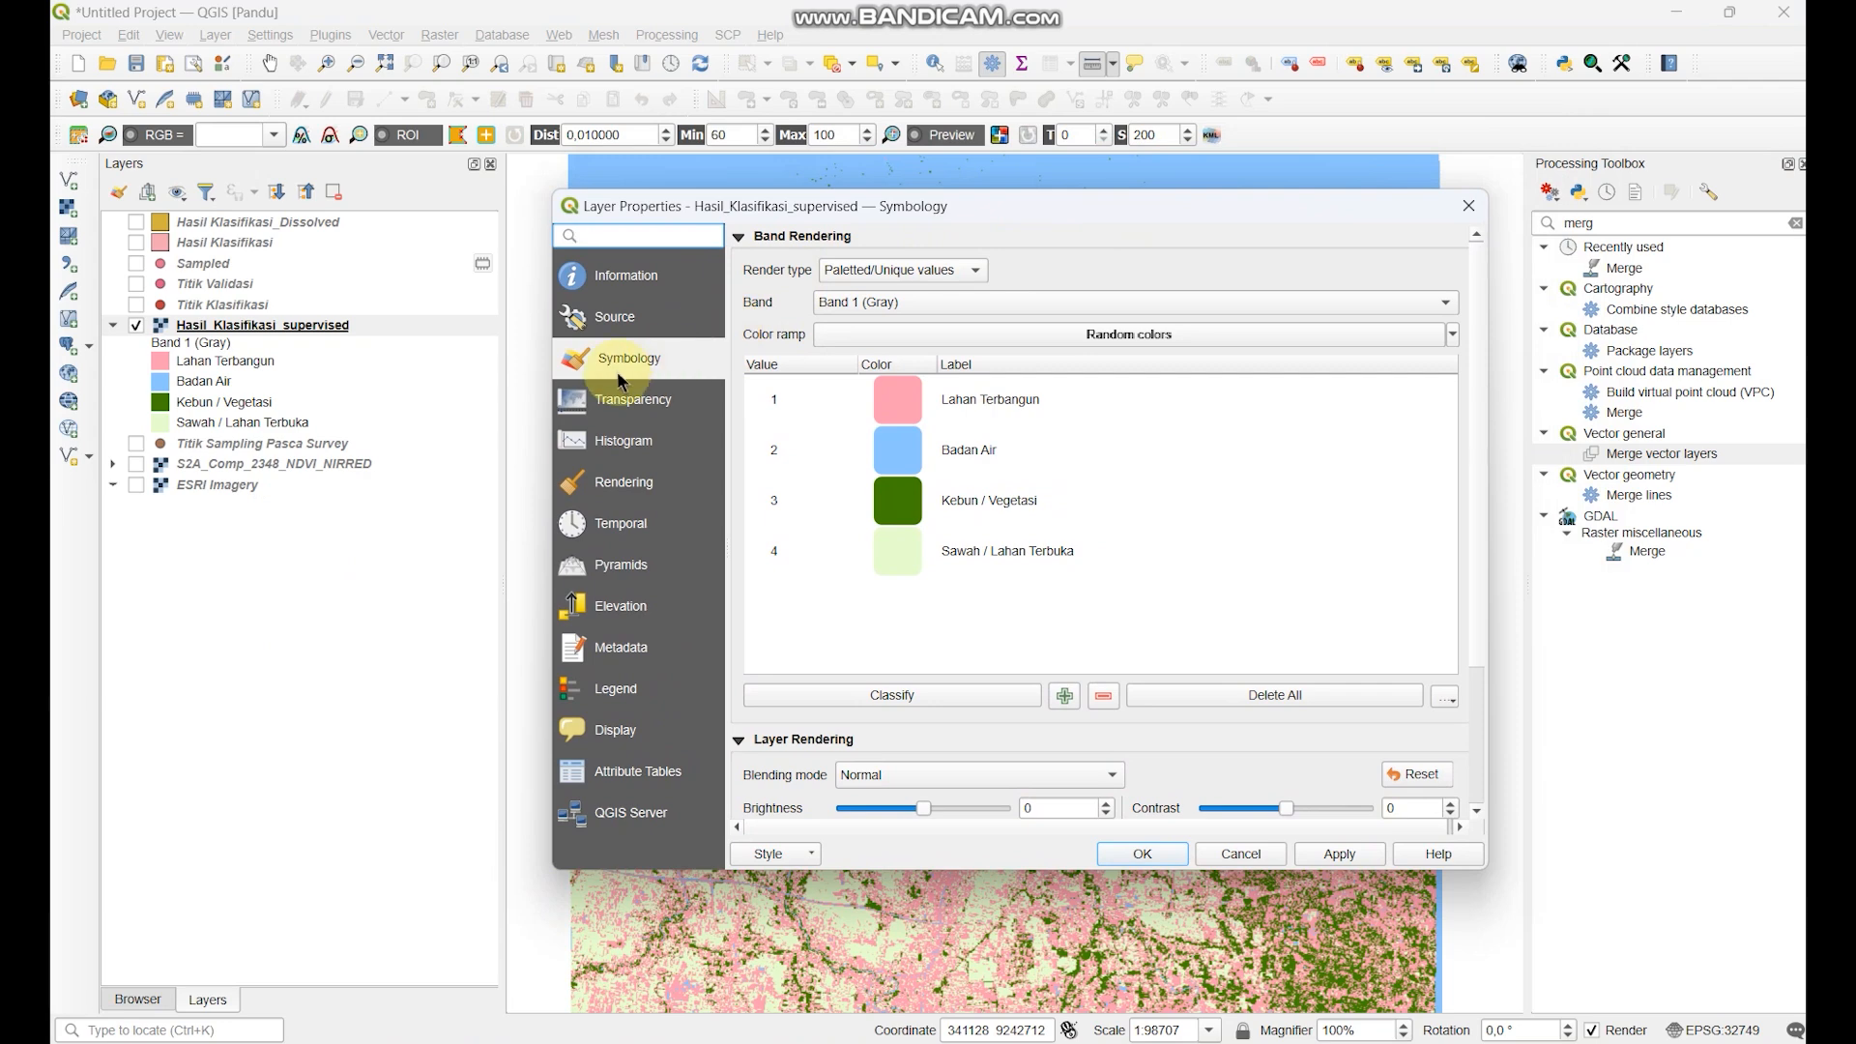
pyautogui.click(953, 275)
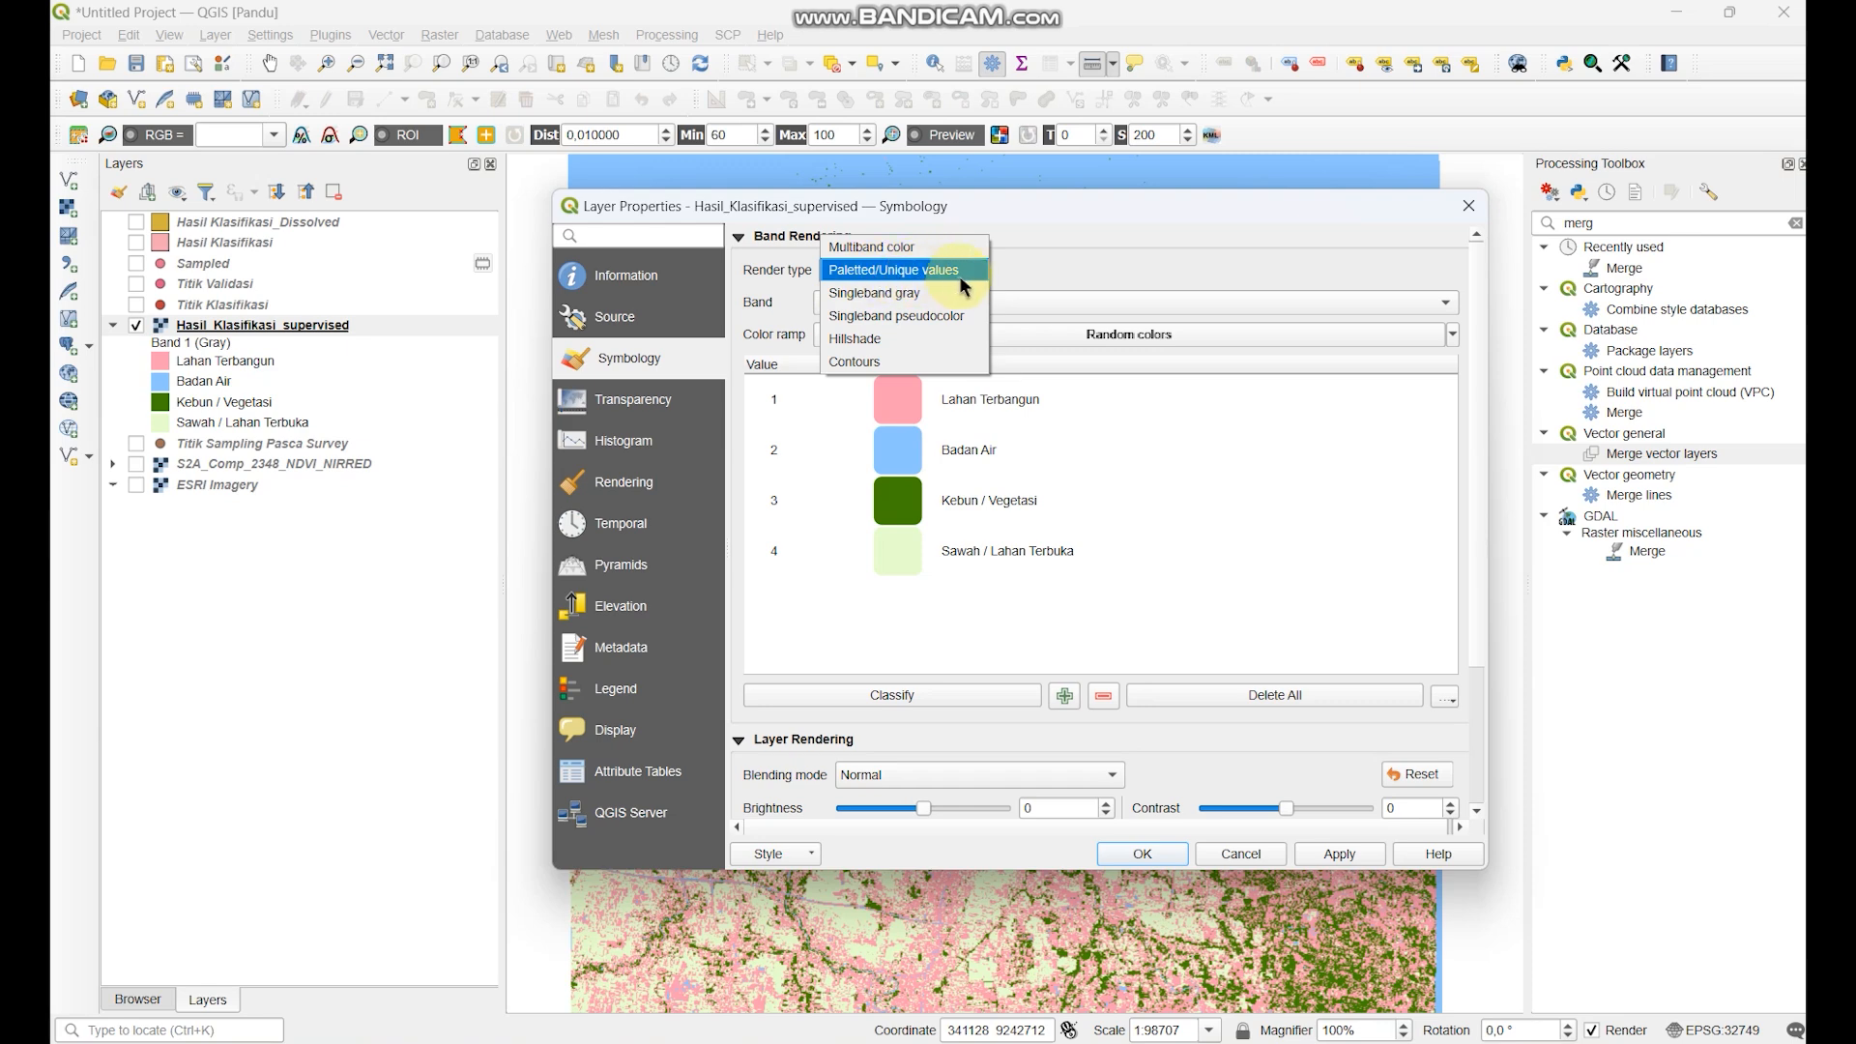
pyautogui.click(951, 270)
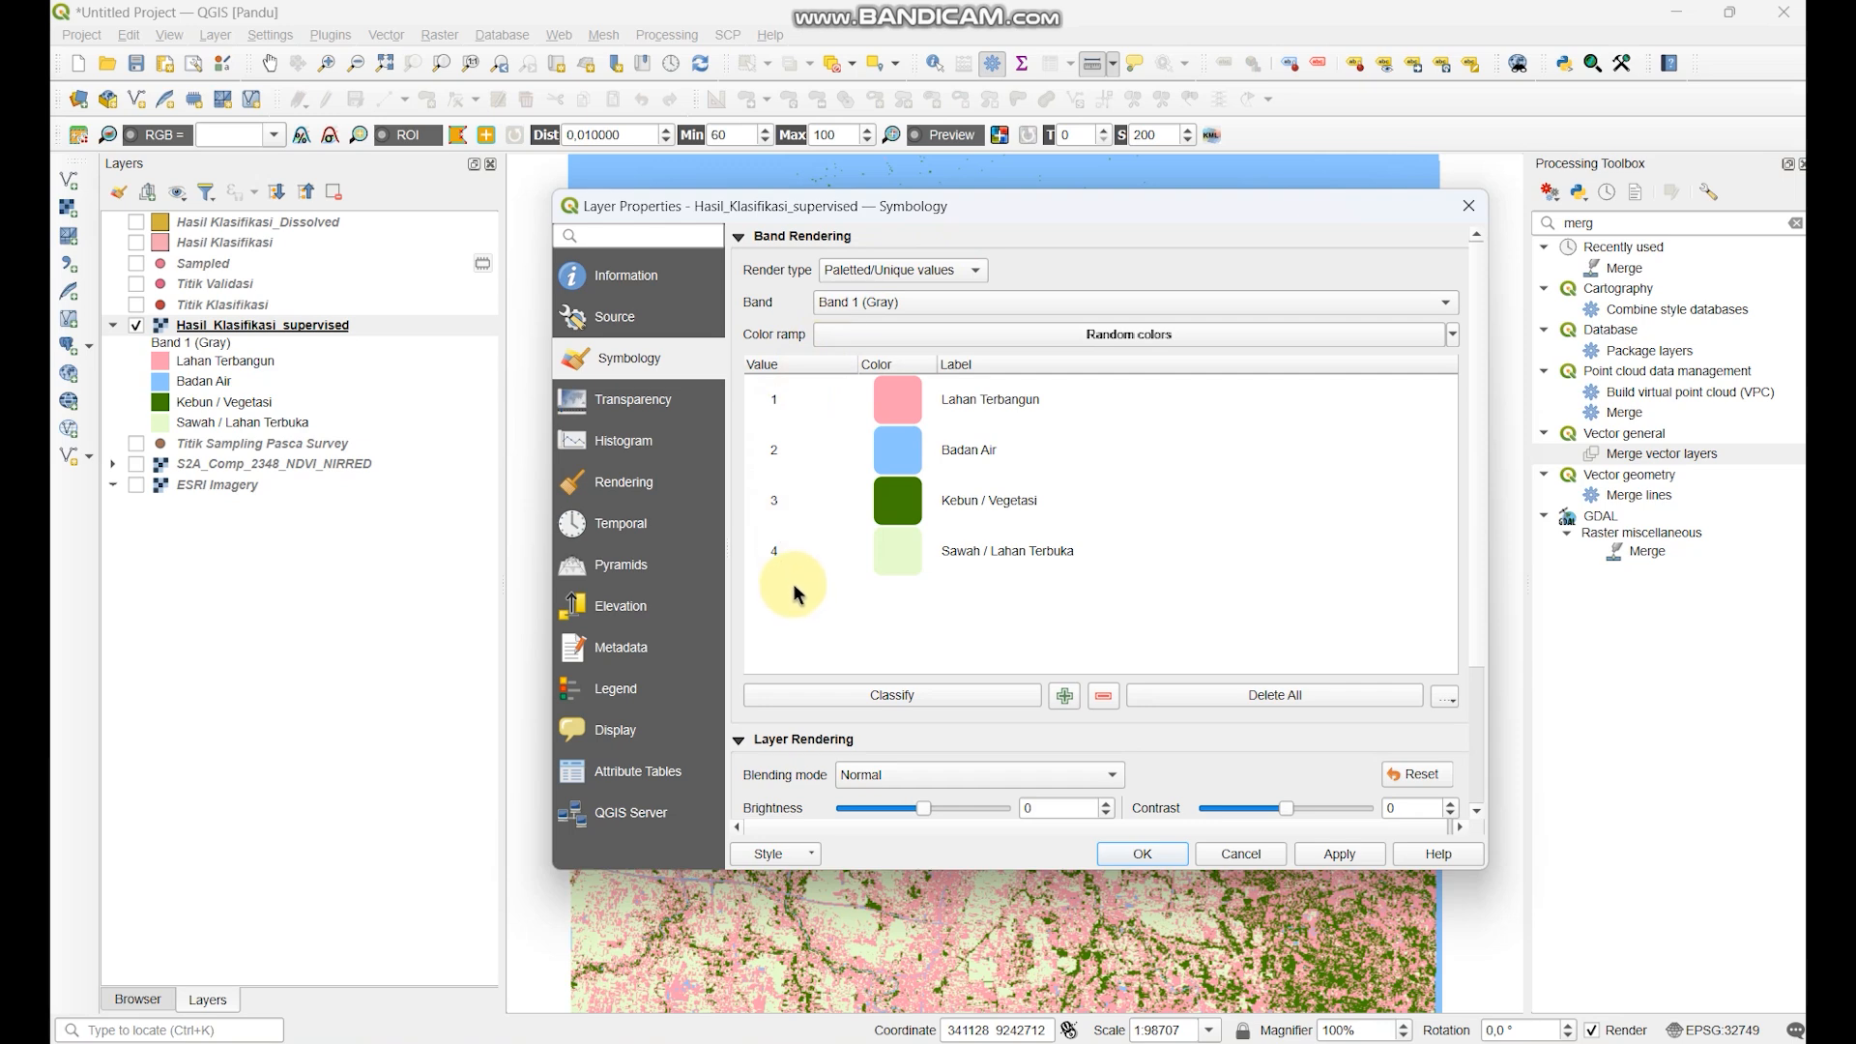
# - Compare the four class labels with the class code table in the Excel workbook Kelas klasifikasi.xlsx
pyautogui.click(1005, 394)
pyautogui.click(1000, 449)
pyautogui.click(1002, 497)
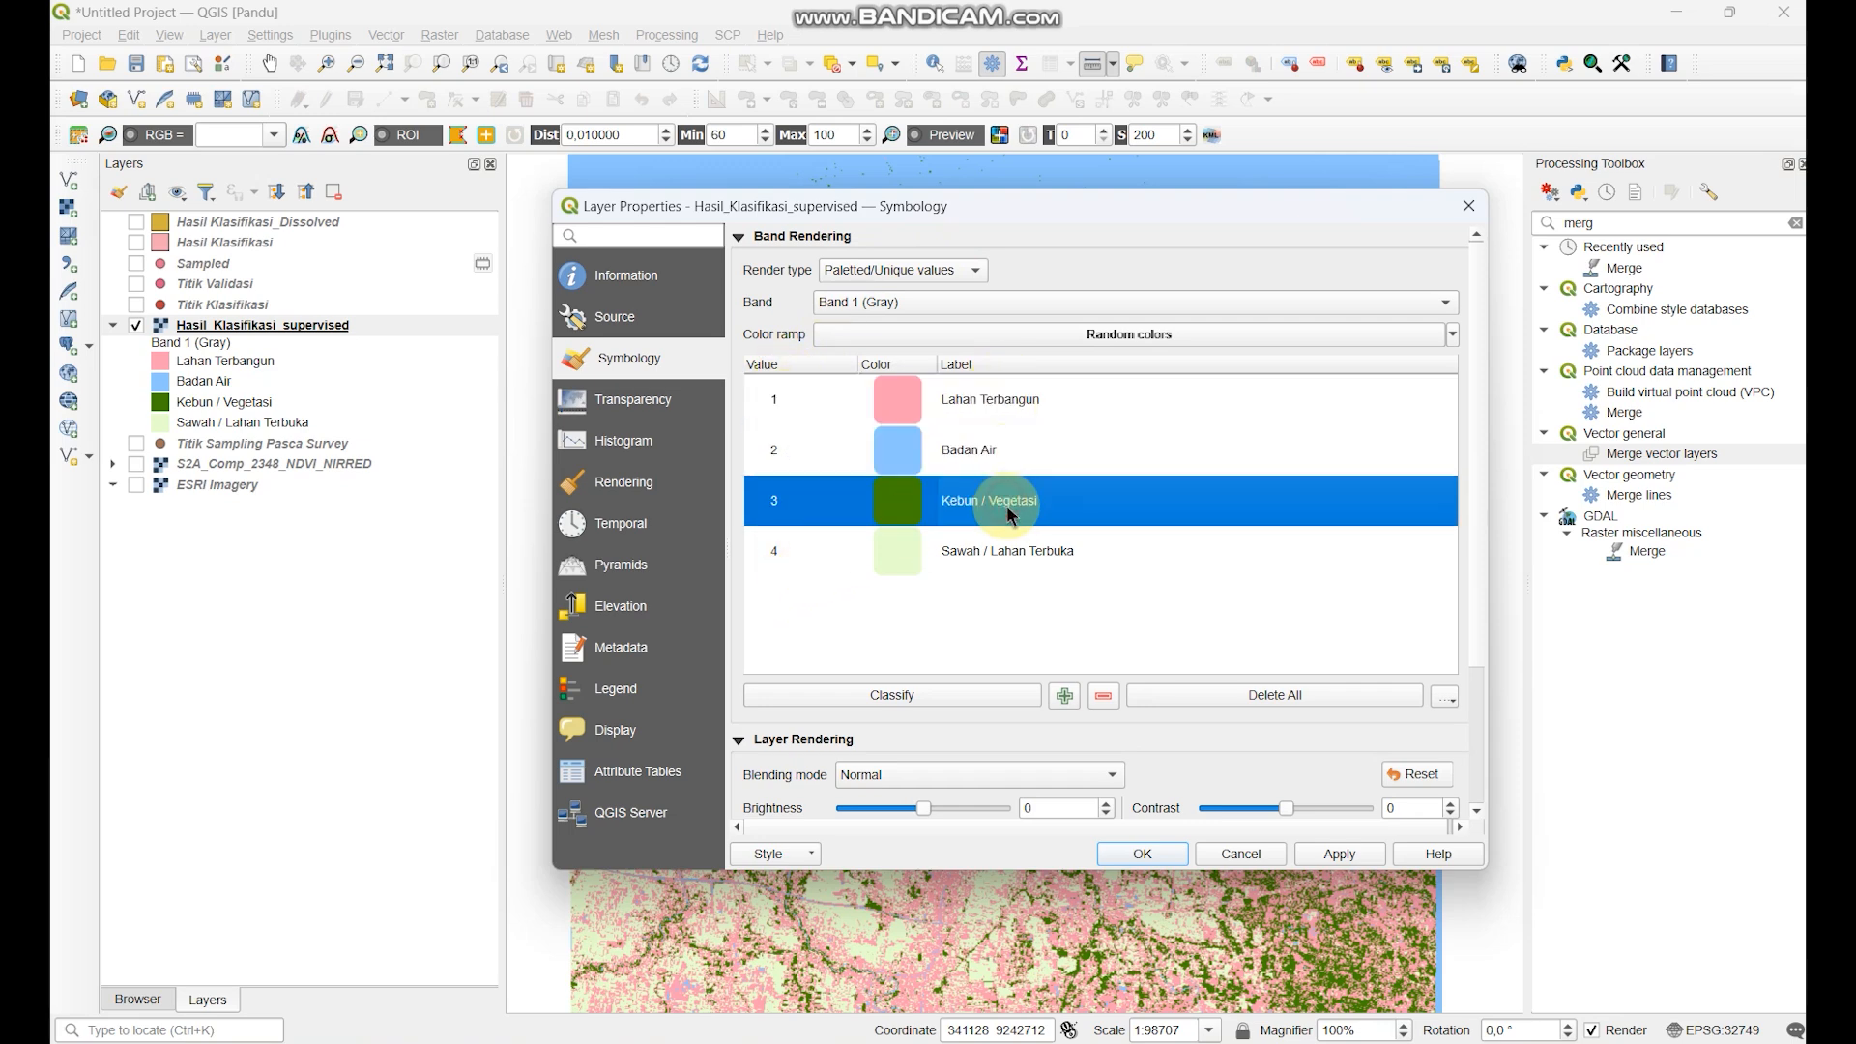
pyautogui.click(1005, 547)
pyautogui.click(1168, 1040)
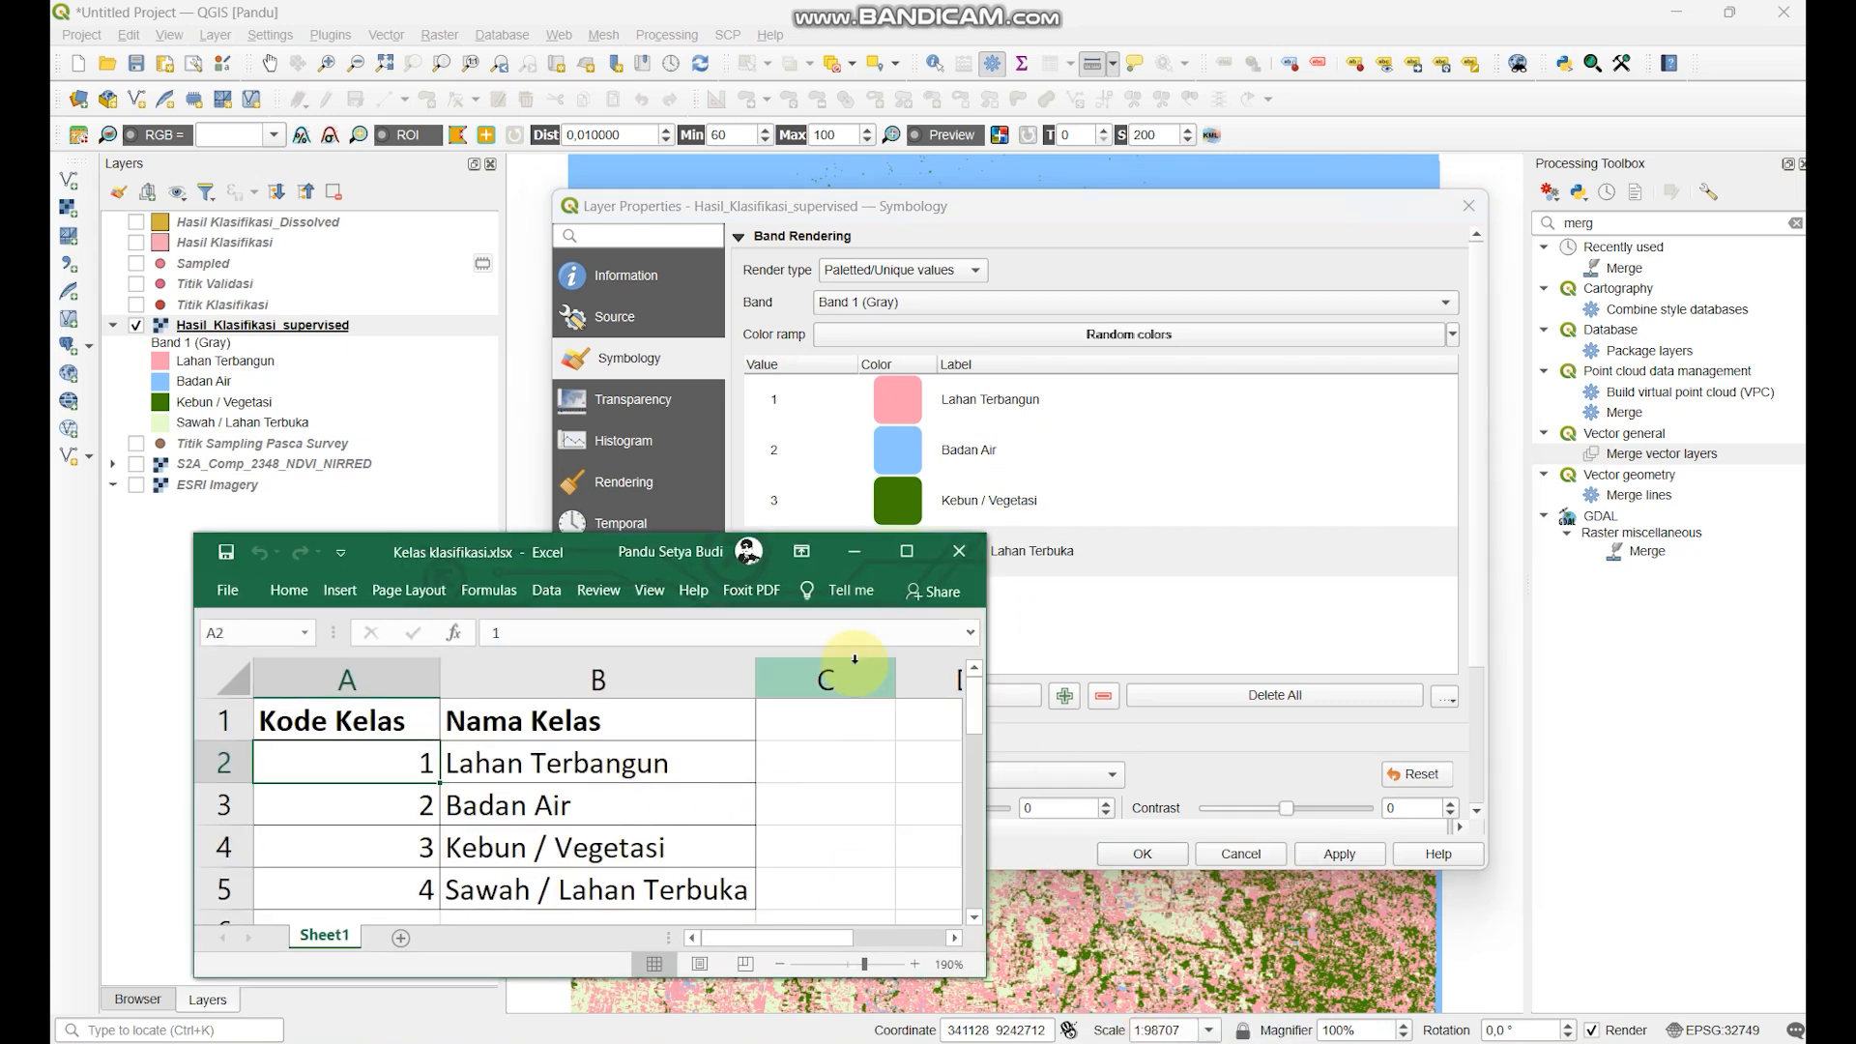
pyautogui.click(959, 551)
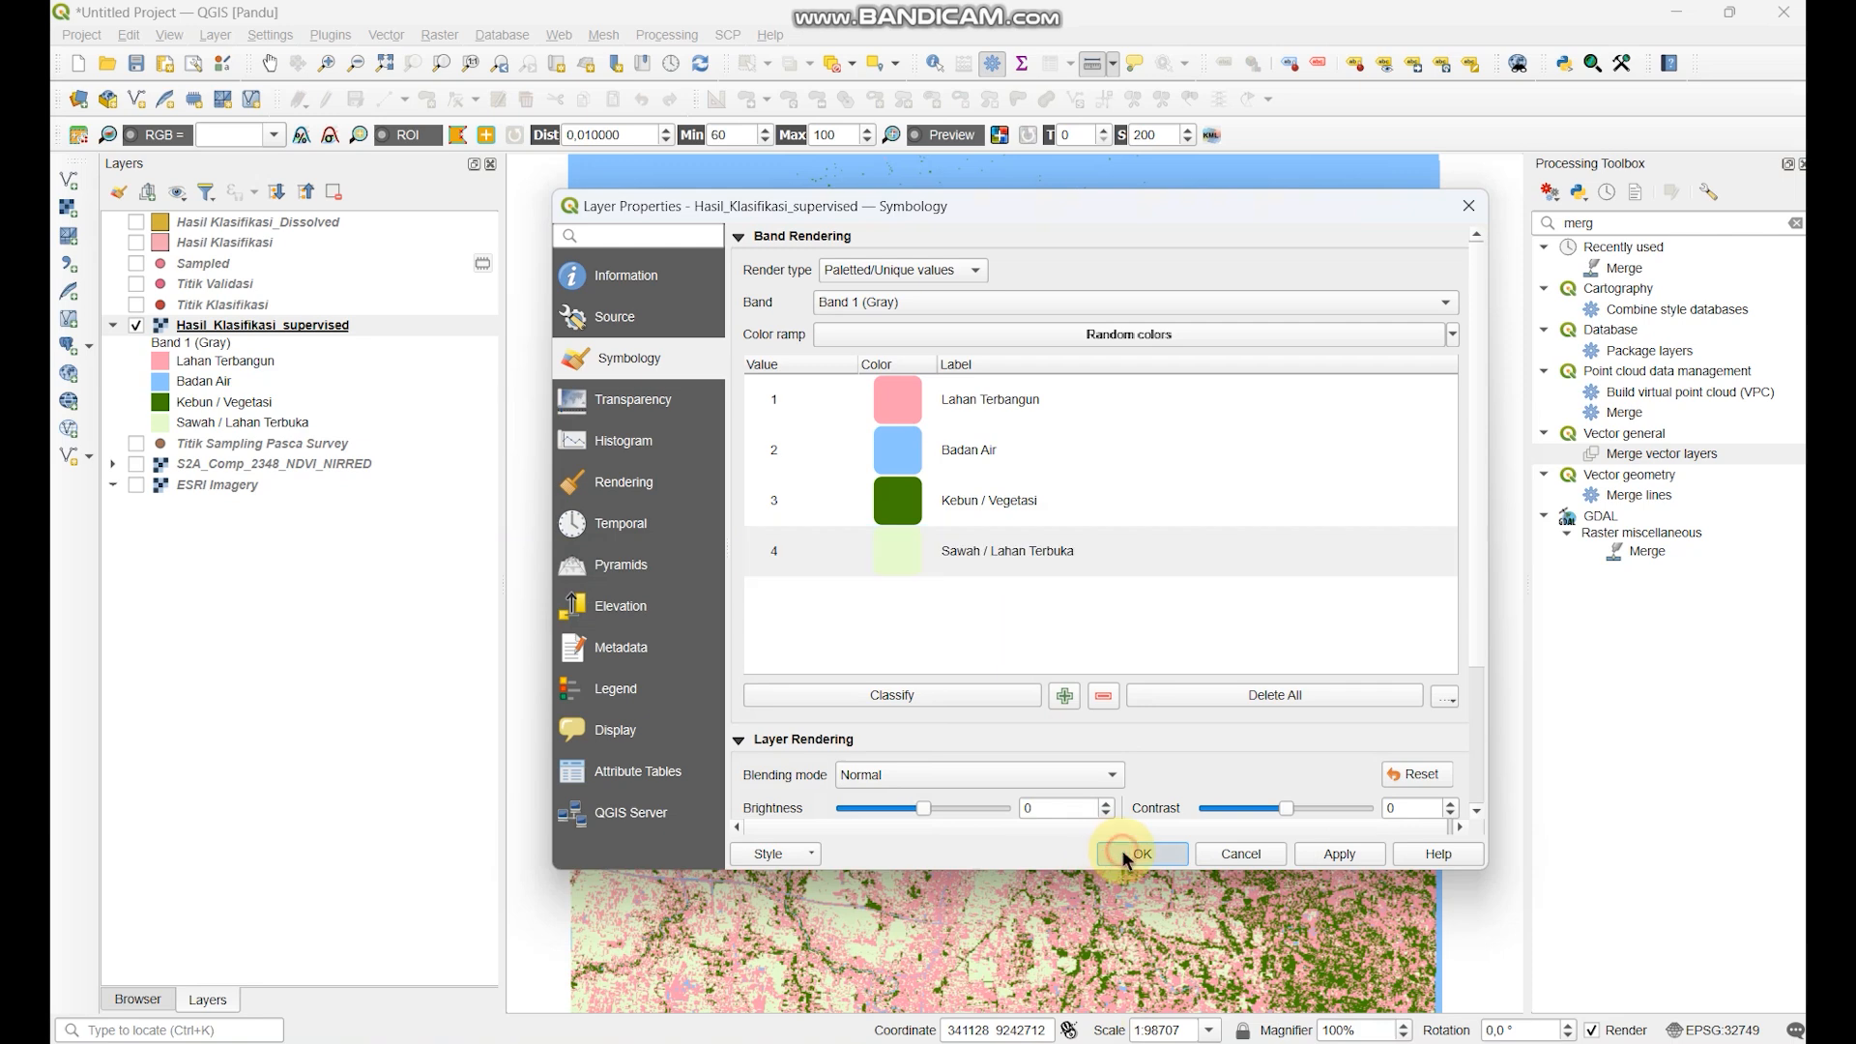
# - Accept the pink #ff9bb2 as the color of the Lahan Terbangun class and confirm the layer's symbology
pyautogui.click(902, 406)
pyautogui.click(901, 466)
pyautogui.click(904, 494)
pyautogui.rightClick(905, 380)
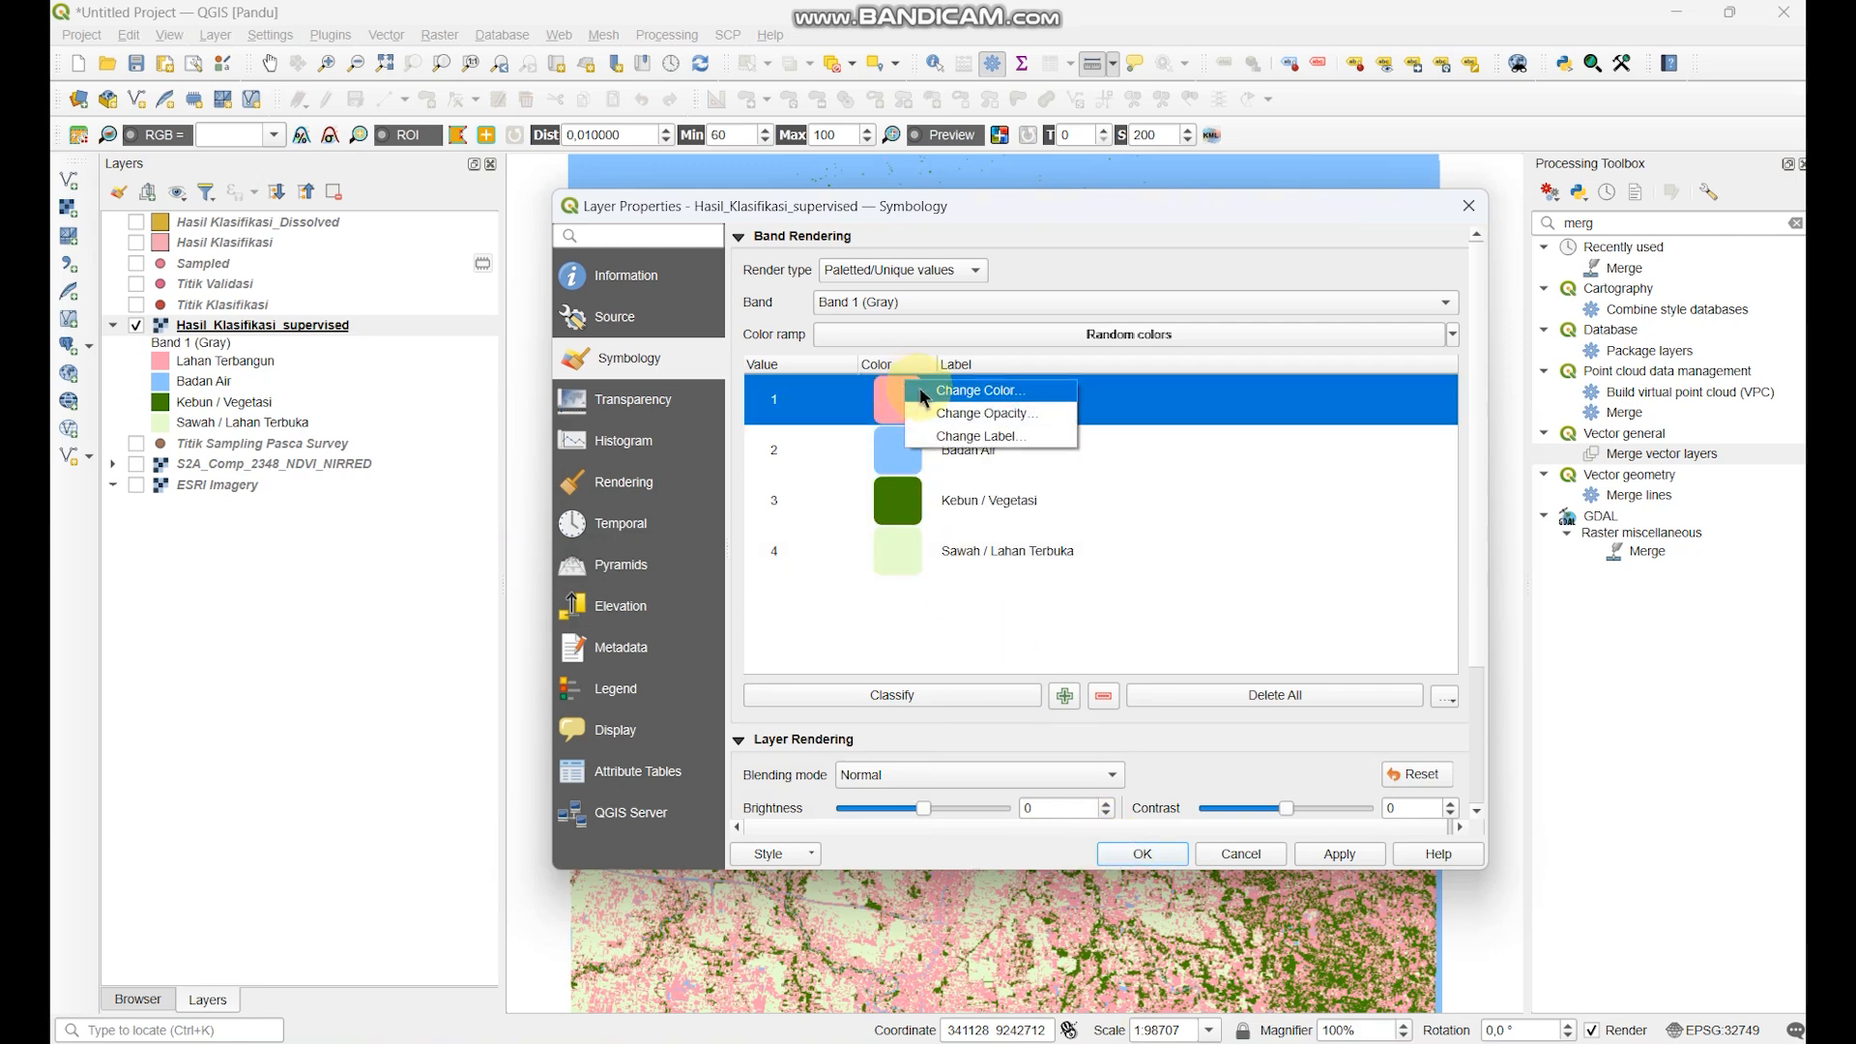
pyautogui.click(930, 391)
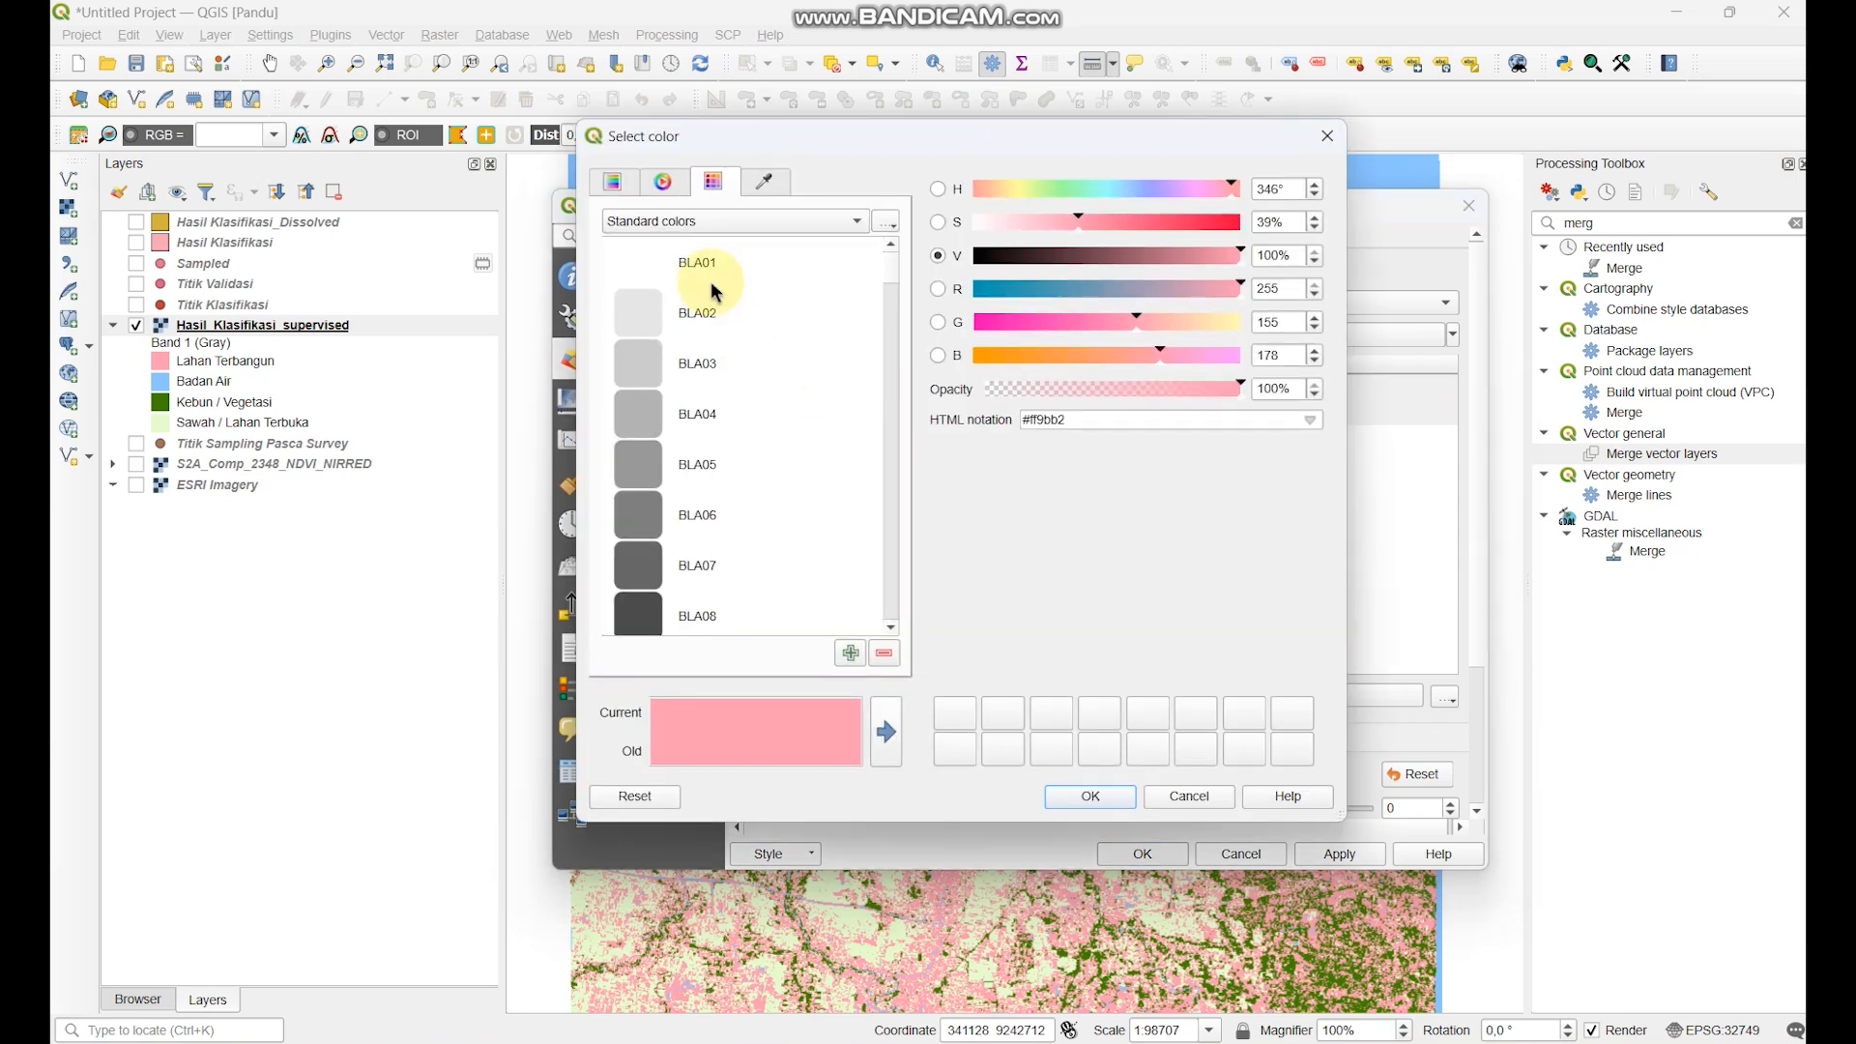
pyautogui.moveTo(1022, 141); pyautogui.dragTo(1063, 154)
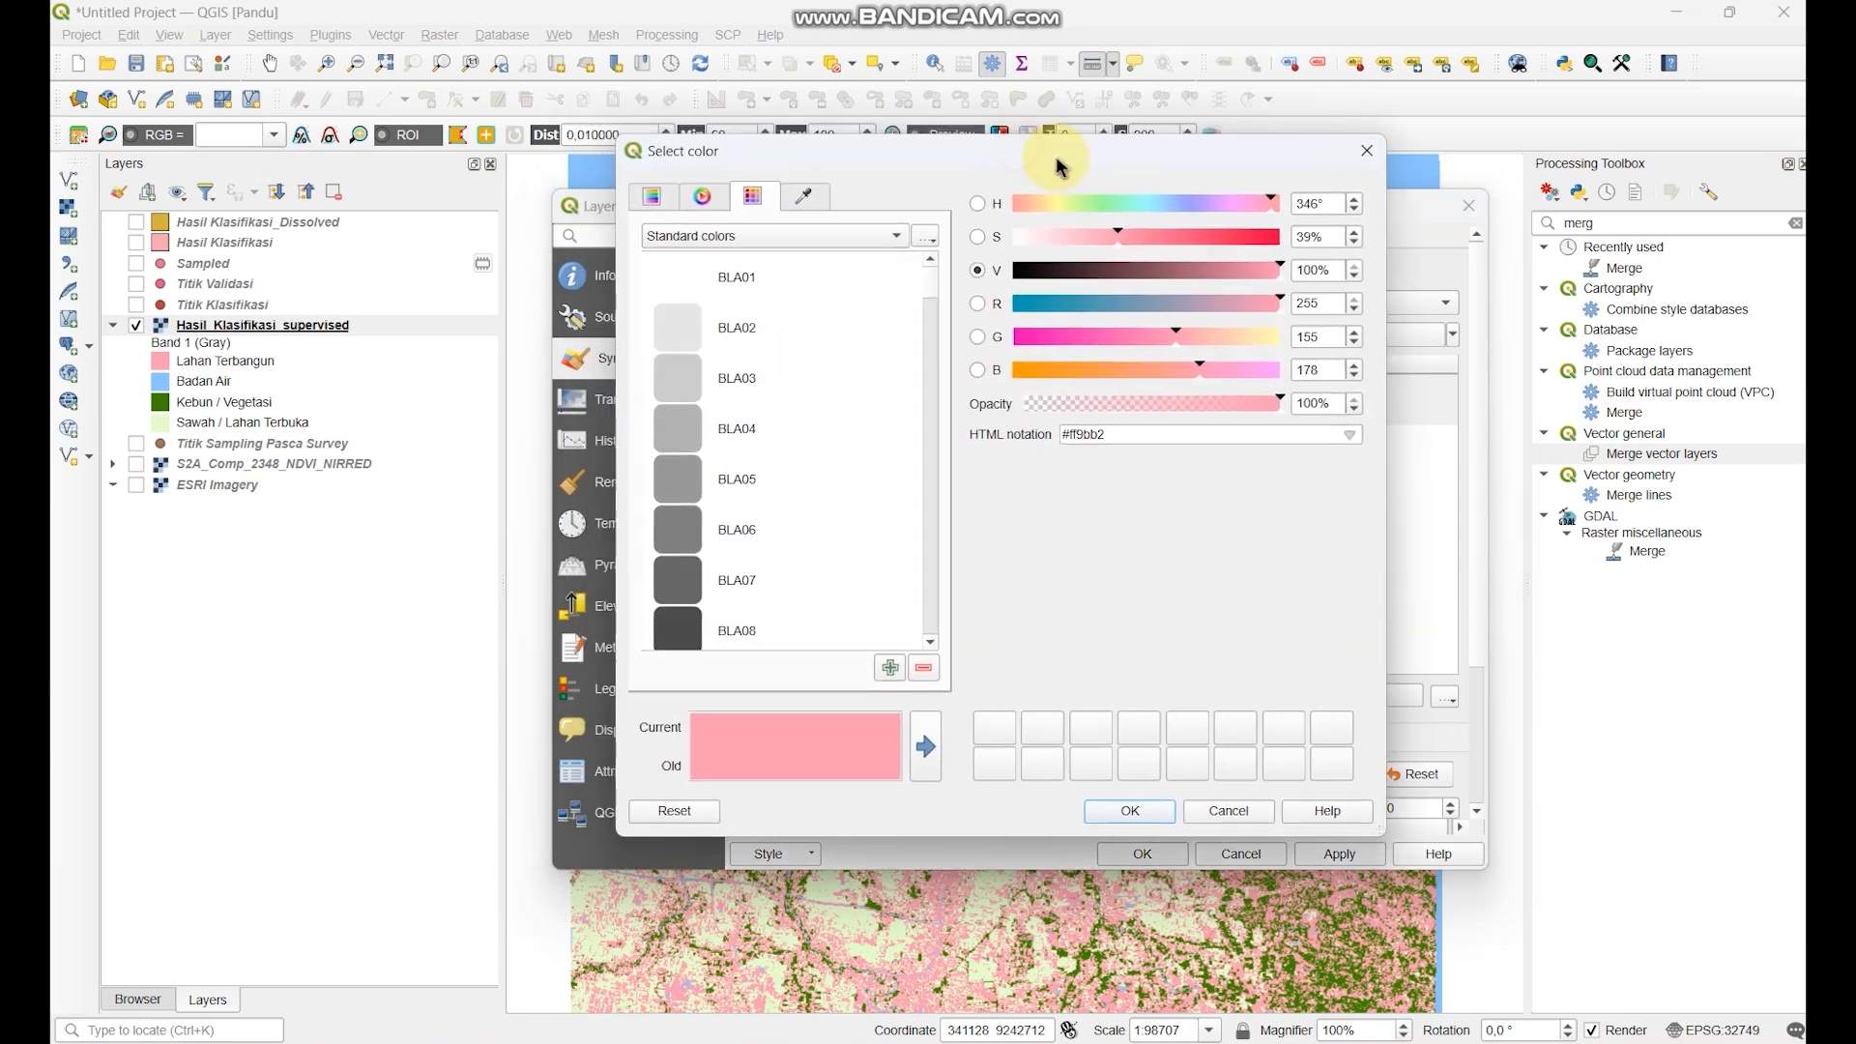
pyautogui.click(1136, 812)
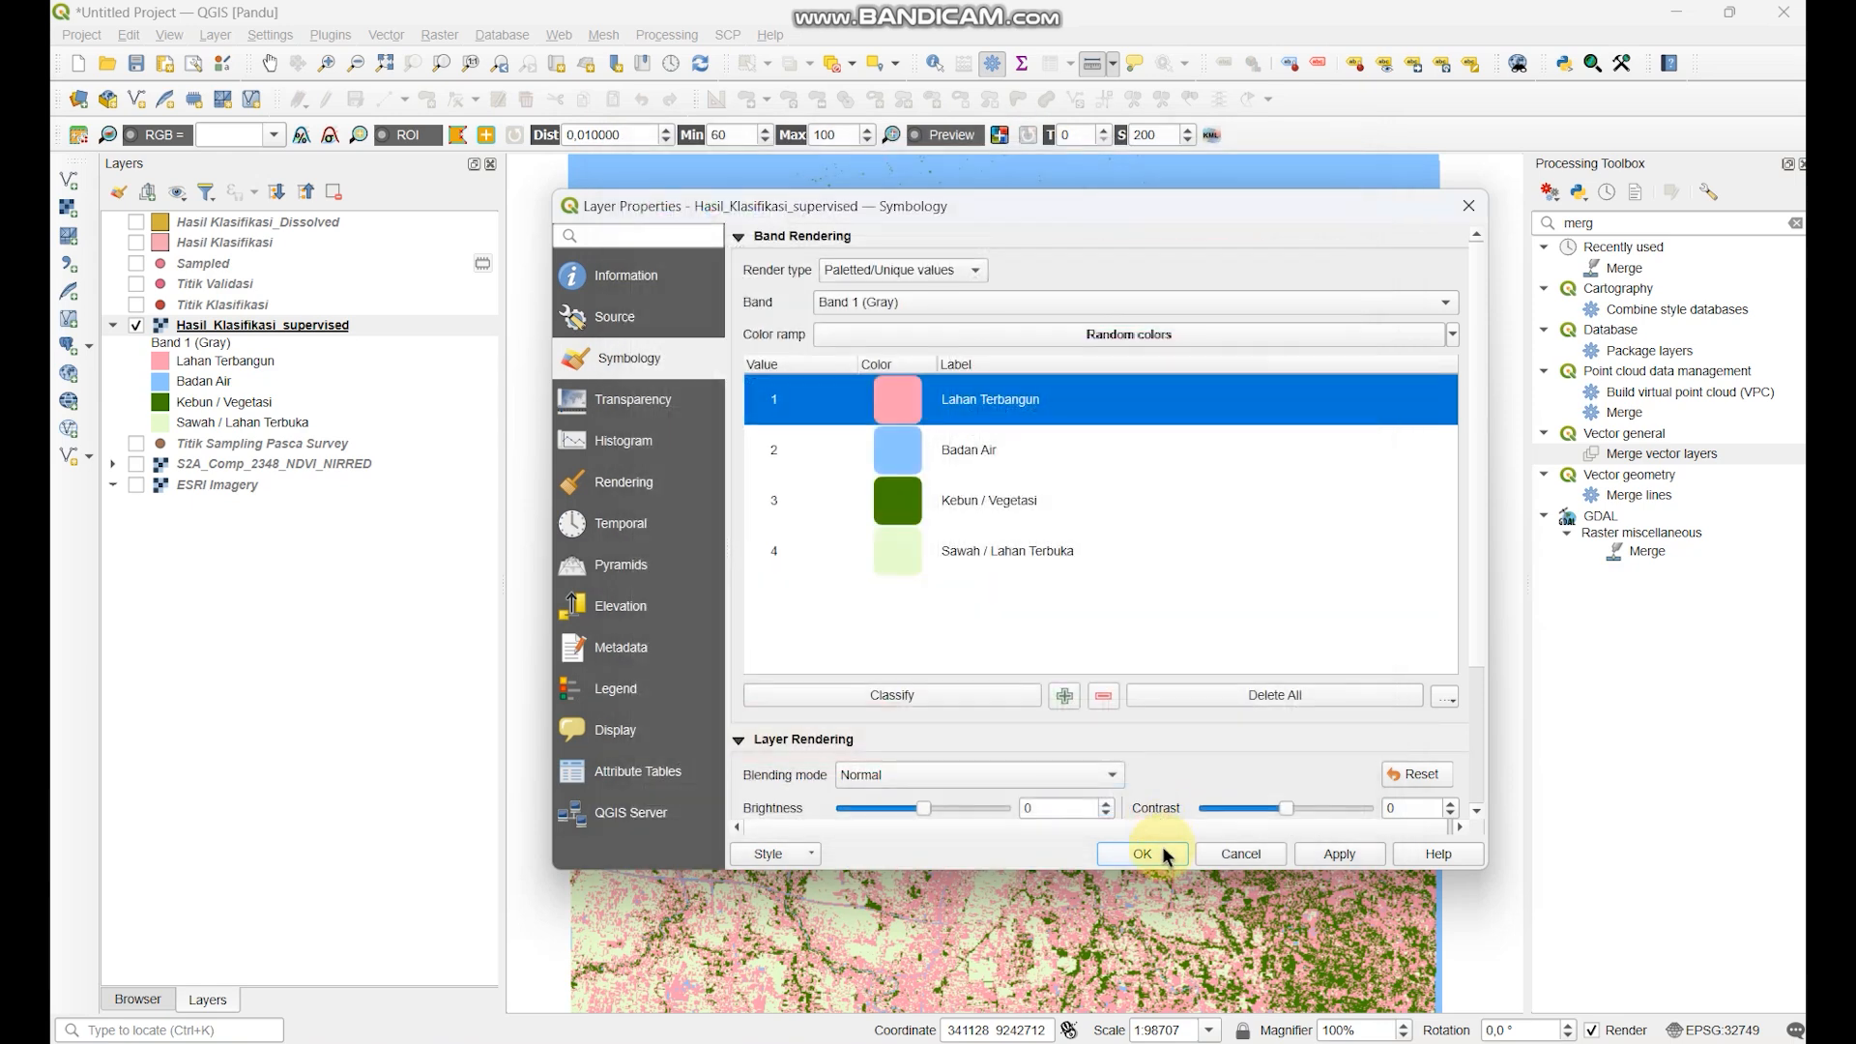
pyautogui.click(1165, 854)
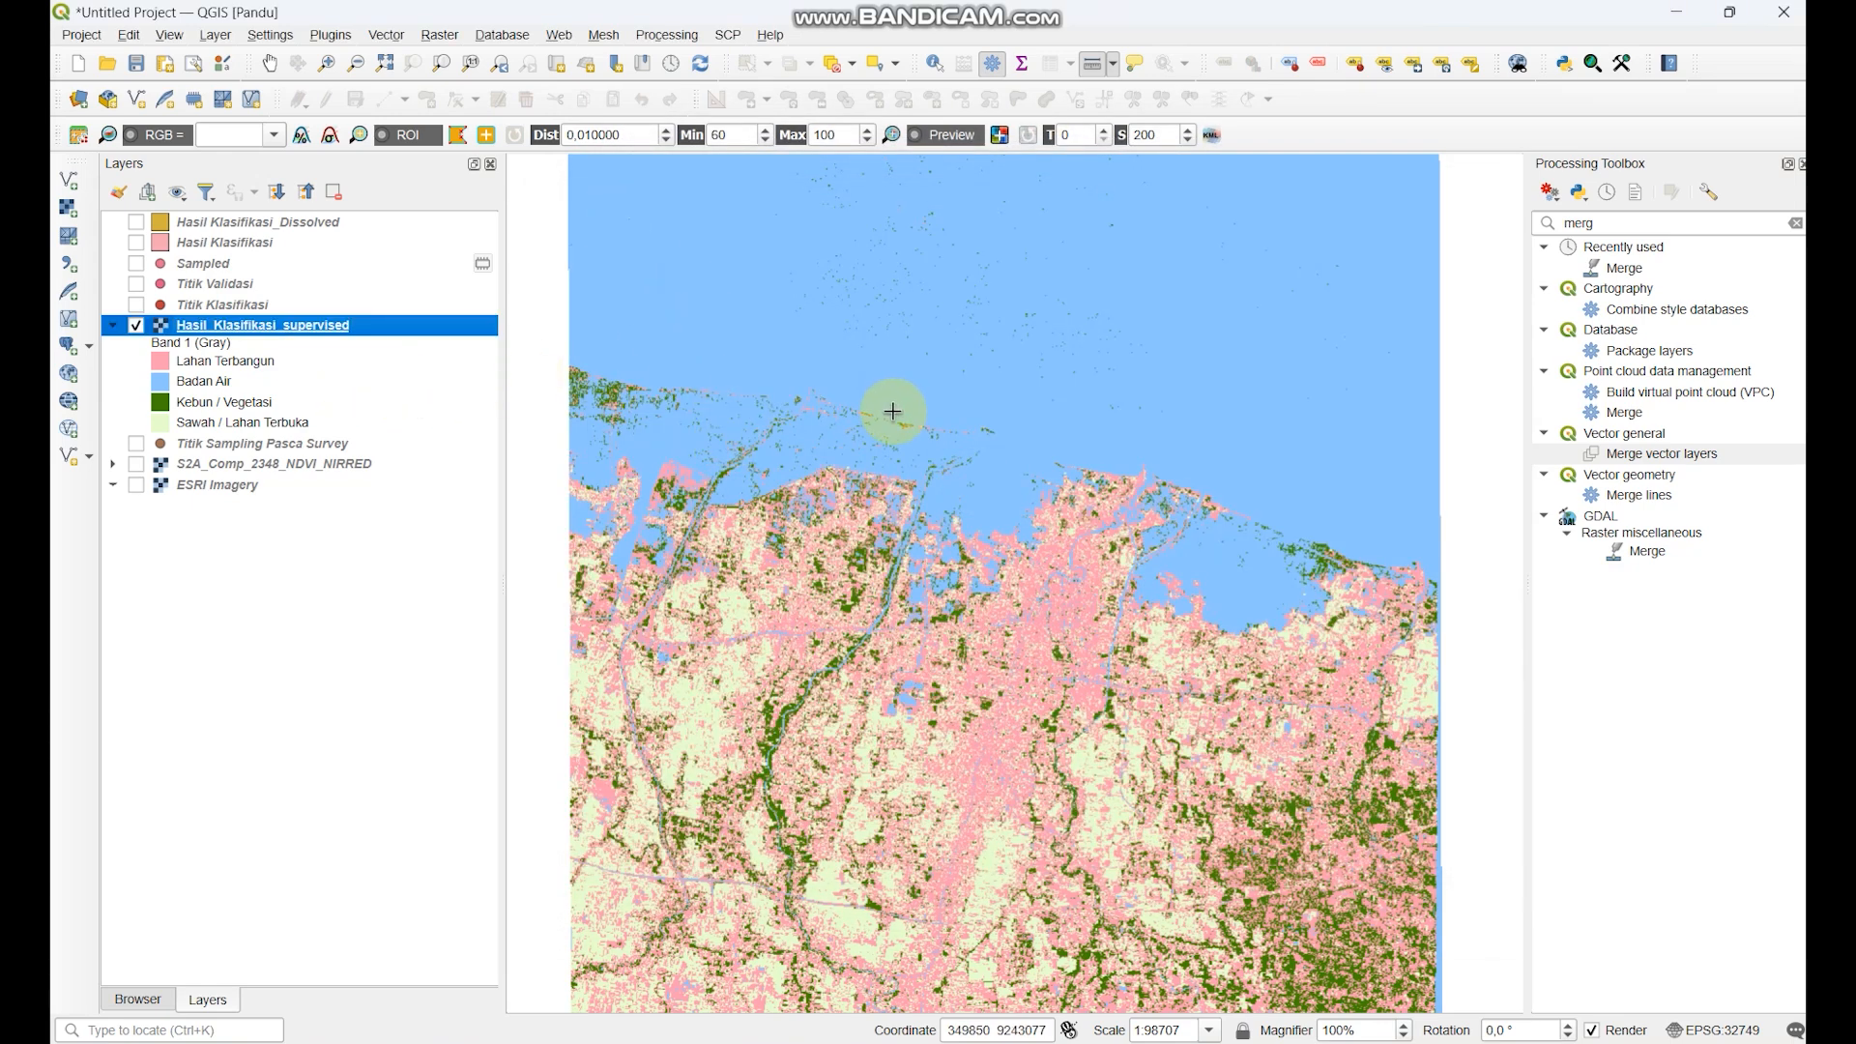
# - Create a new print layout titled Peta Tutupan Lahan_A4
pyautogui.moveTo(906, 501); pyautogui.dragTo(964, 550)
pyautogui.scroll(-1, 963, 529)
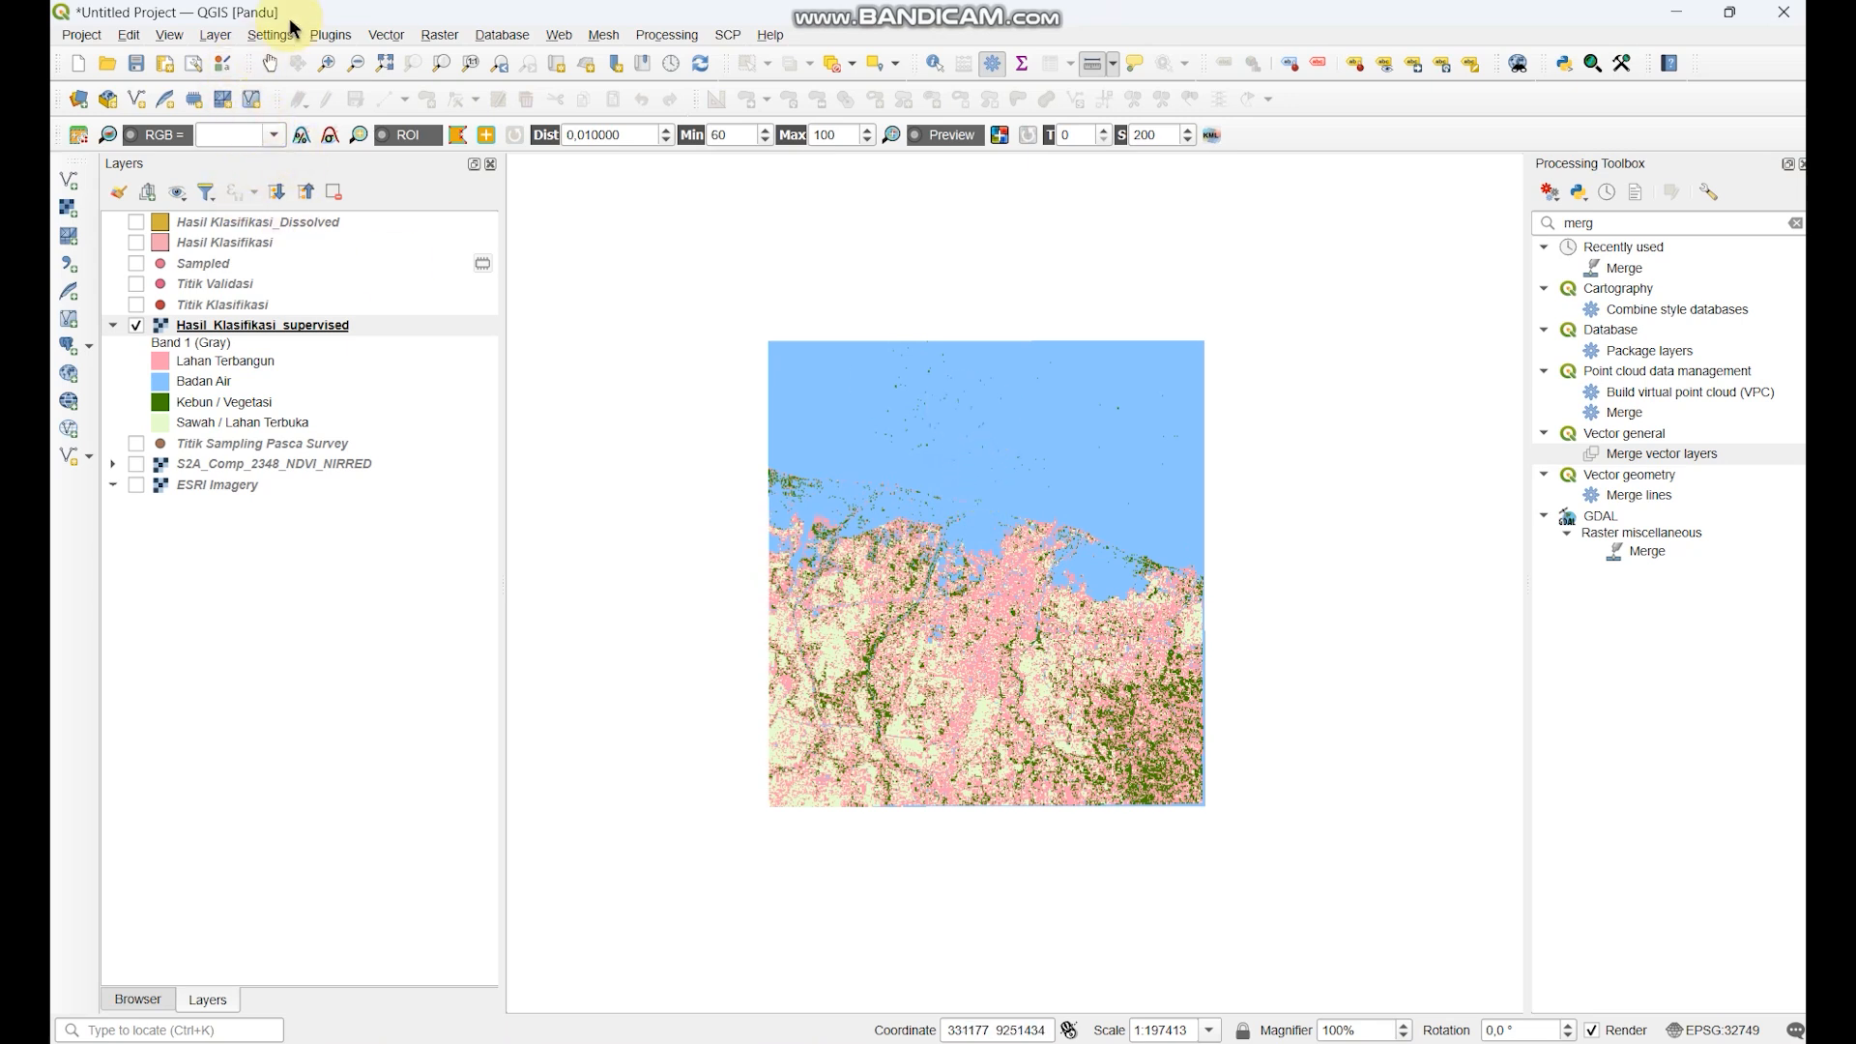
pyautogui.click(98, 42)
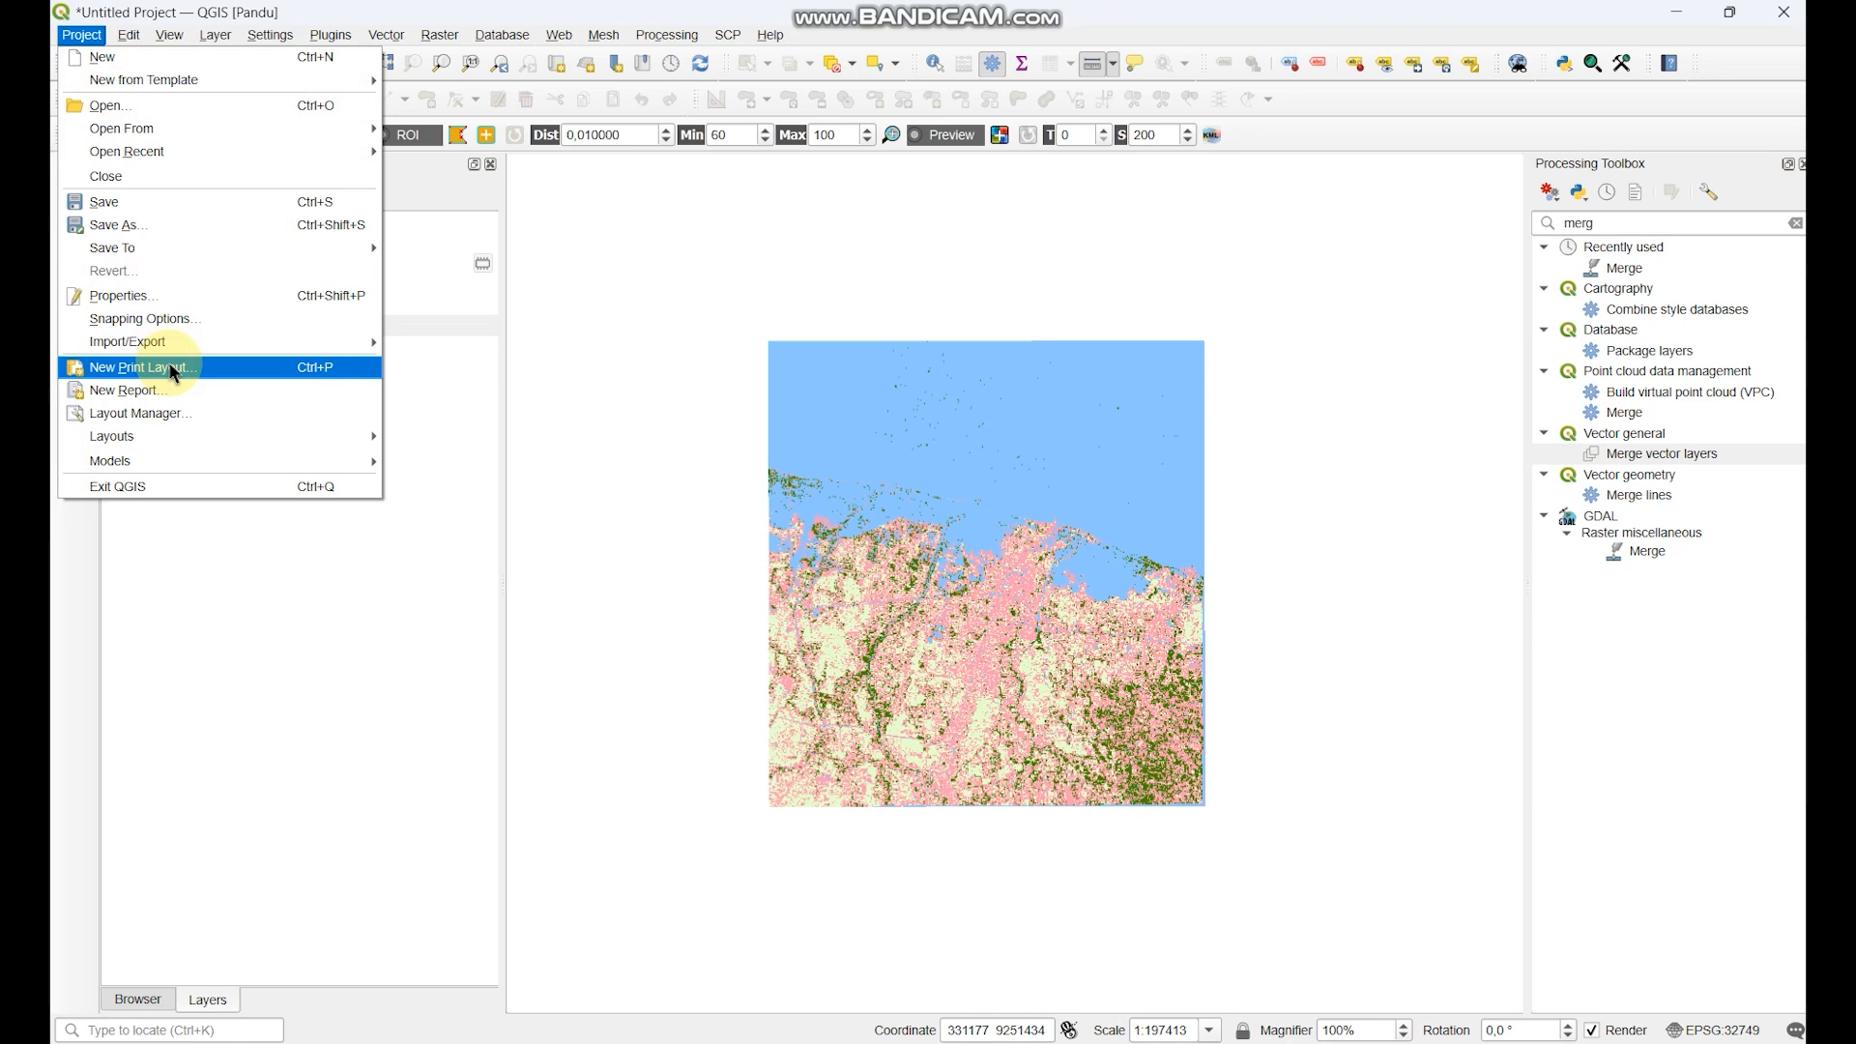
pyautogui.click(308, 366)
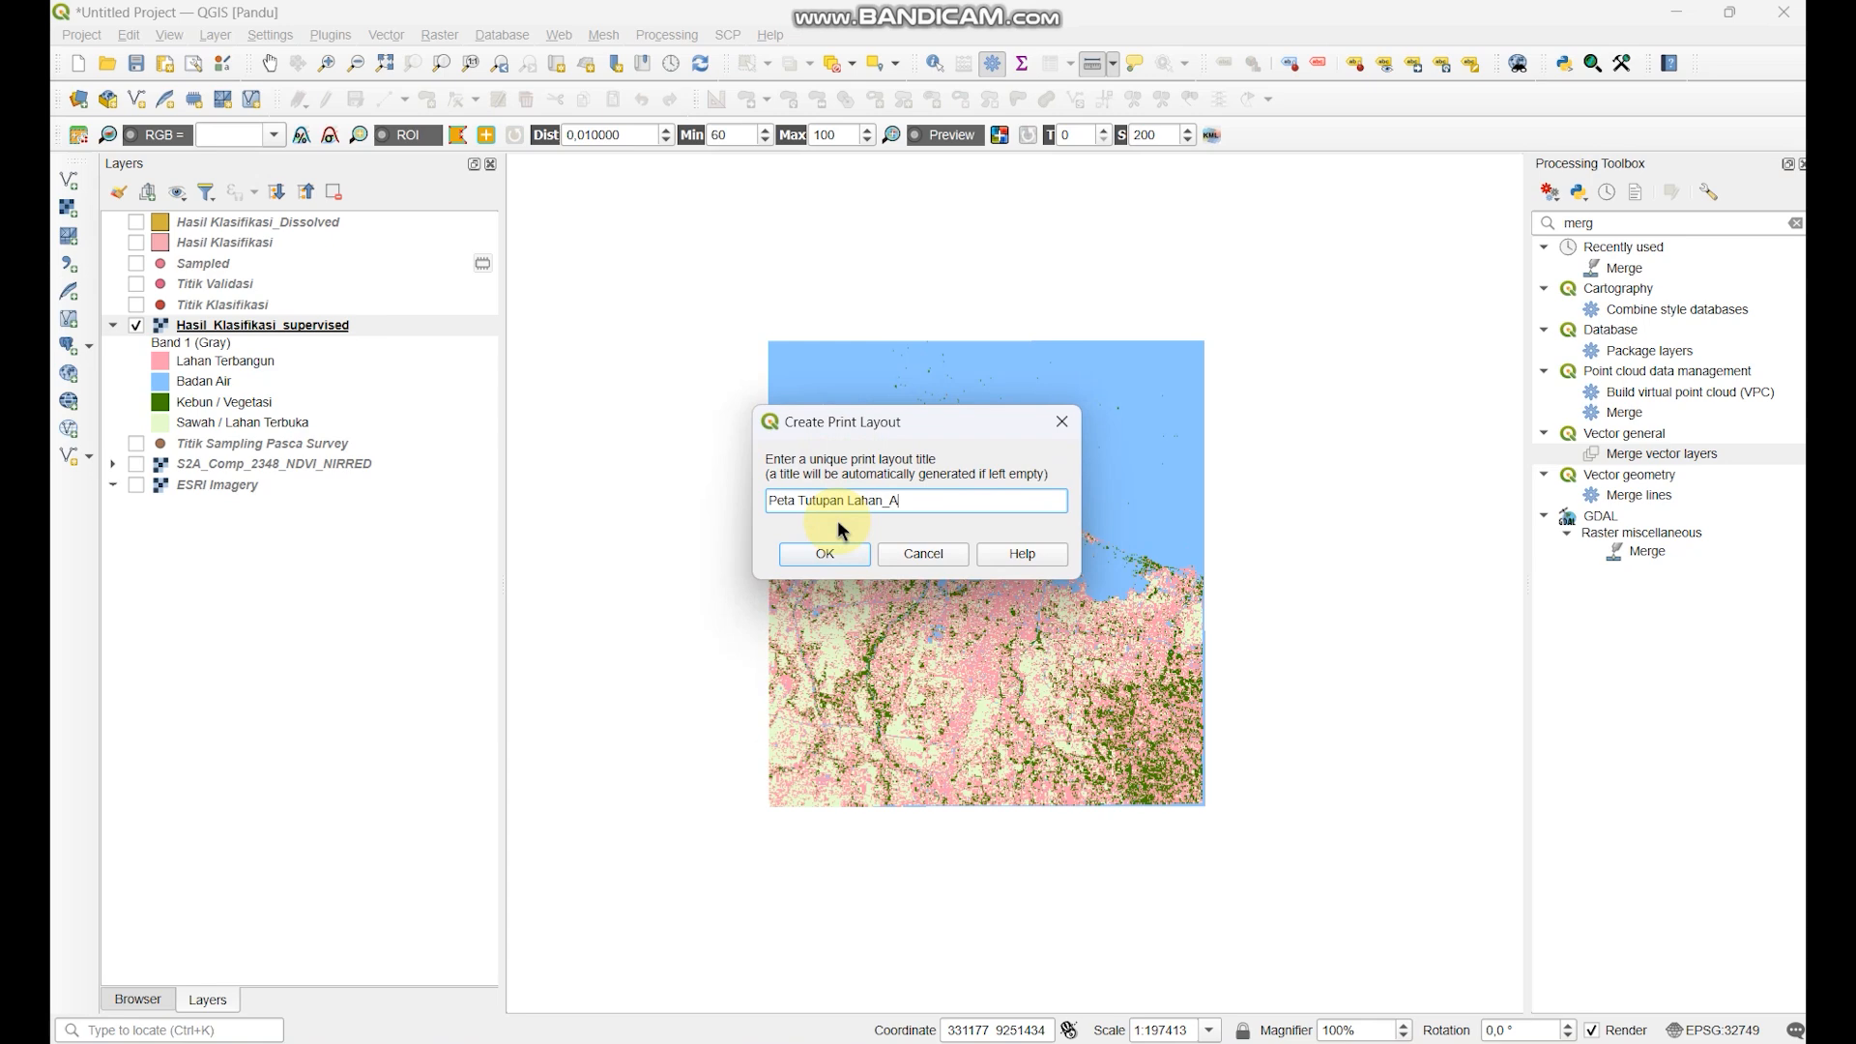
pyautogui.click(852, 556)
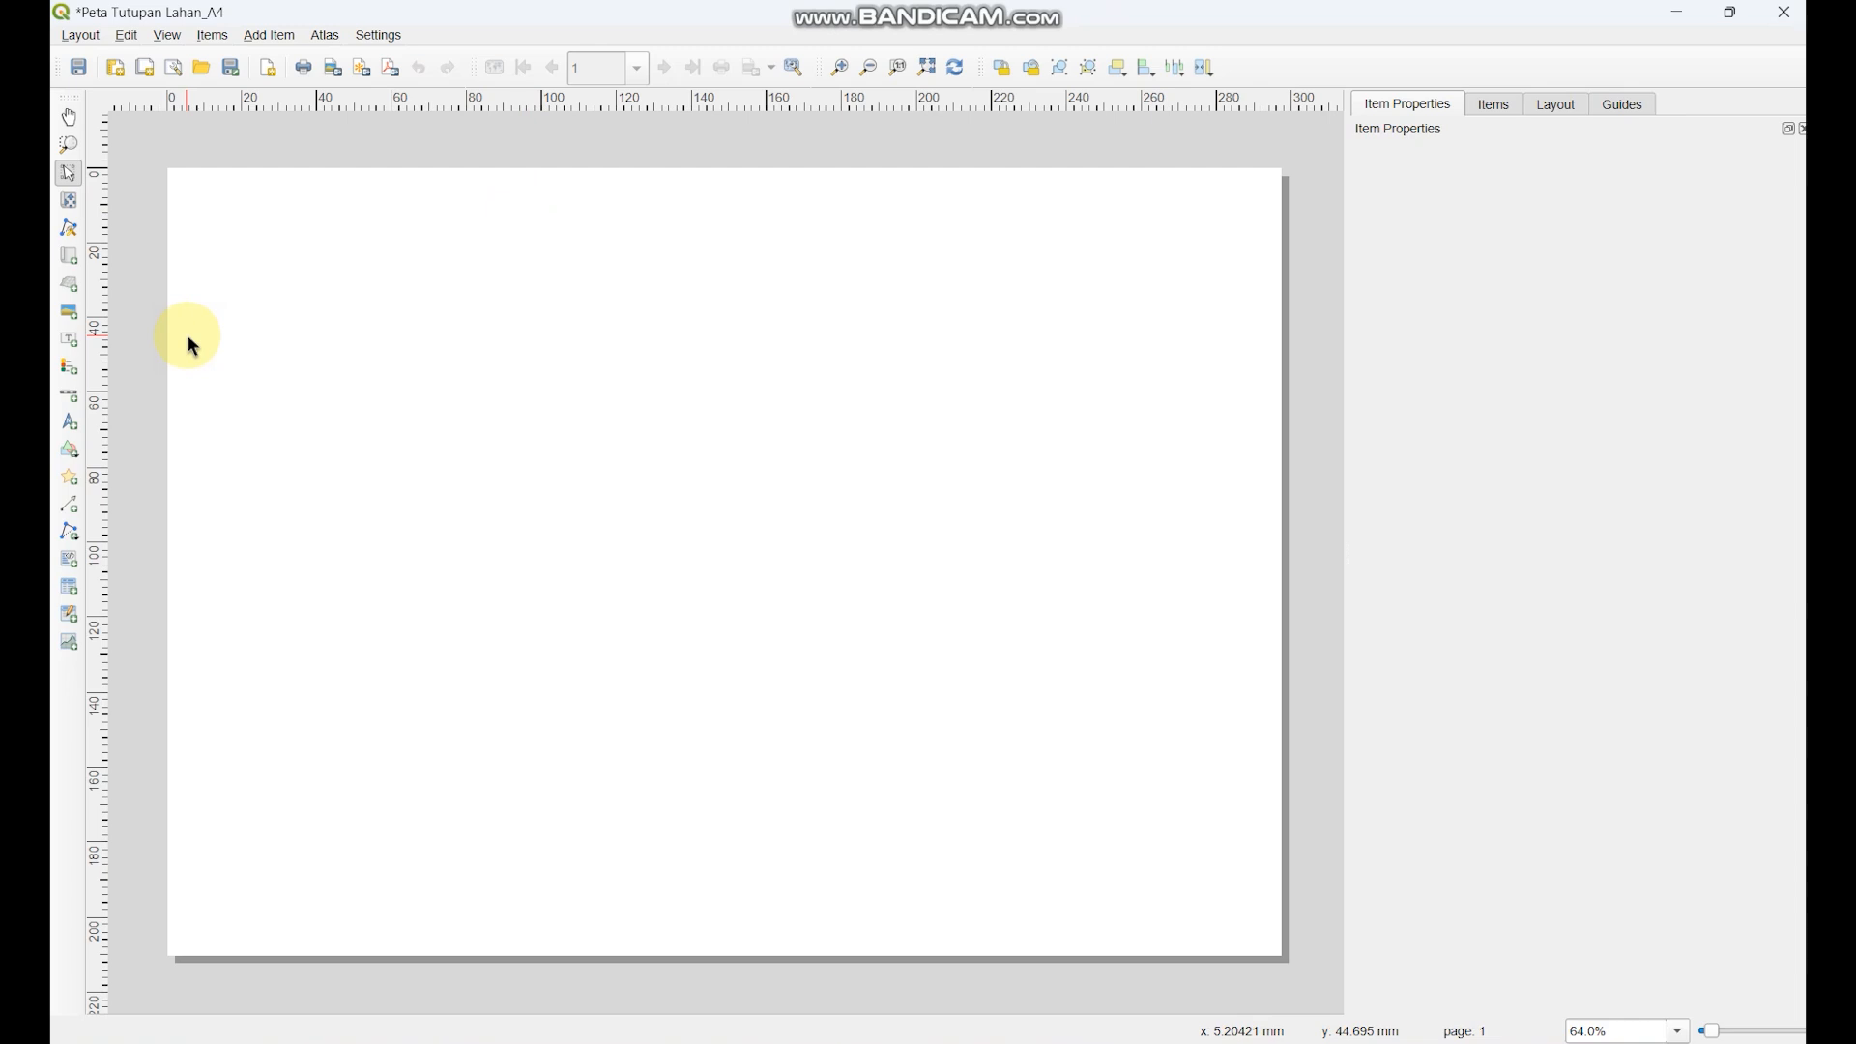
# - Add a map about 198 mm square to the layout page, starting near the page's upper-left corner
pyautogui.click(74, 255)
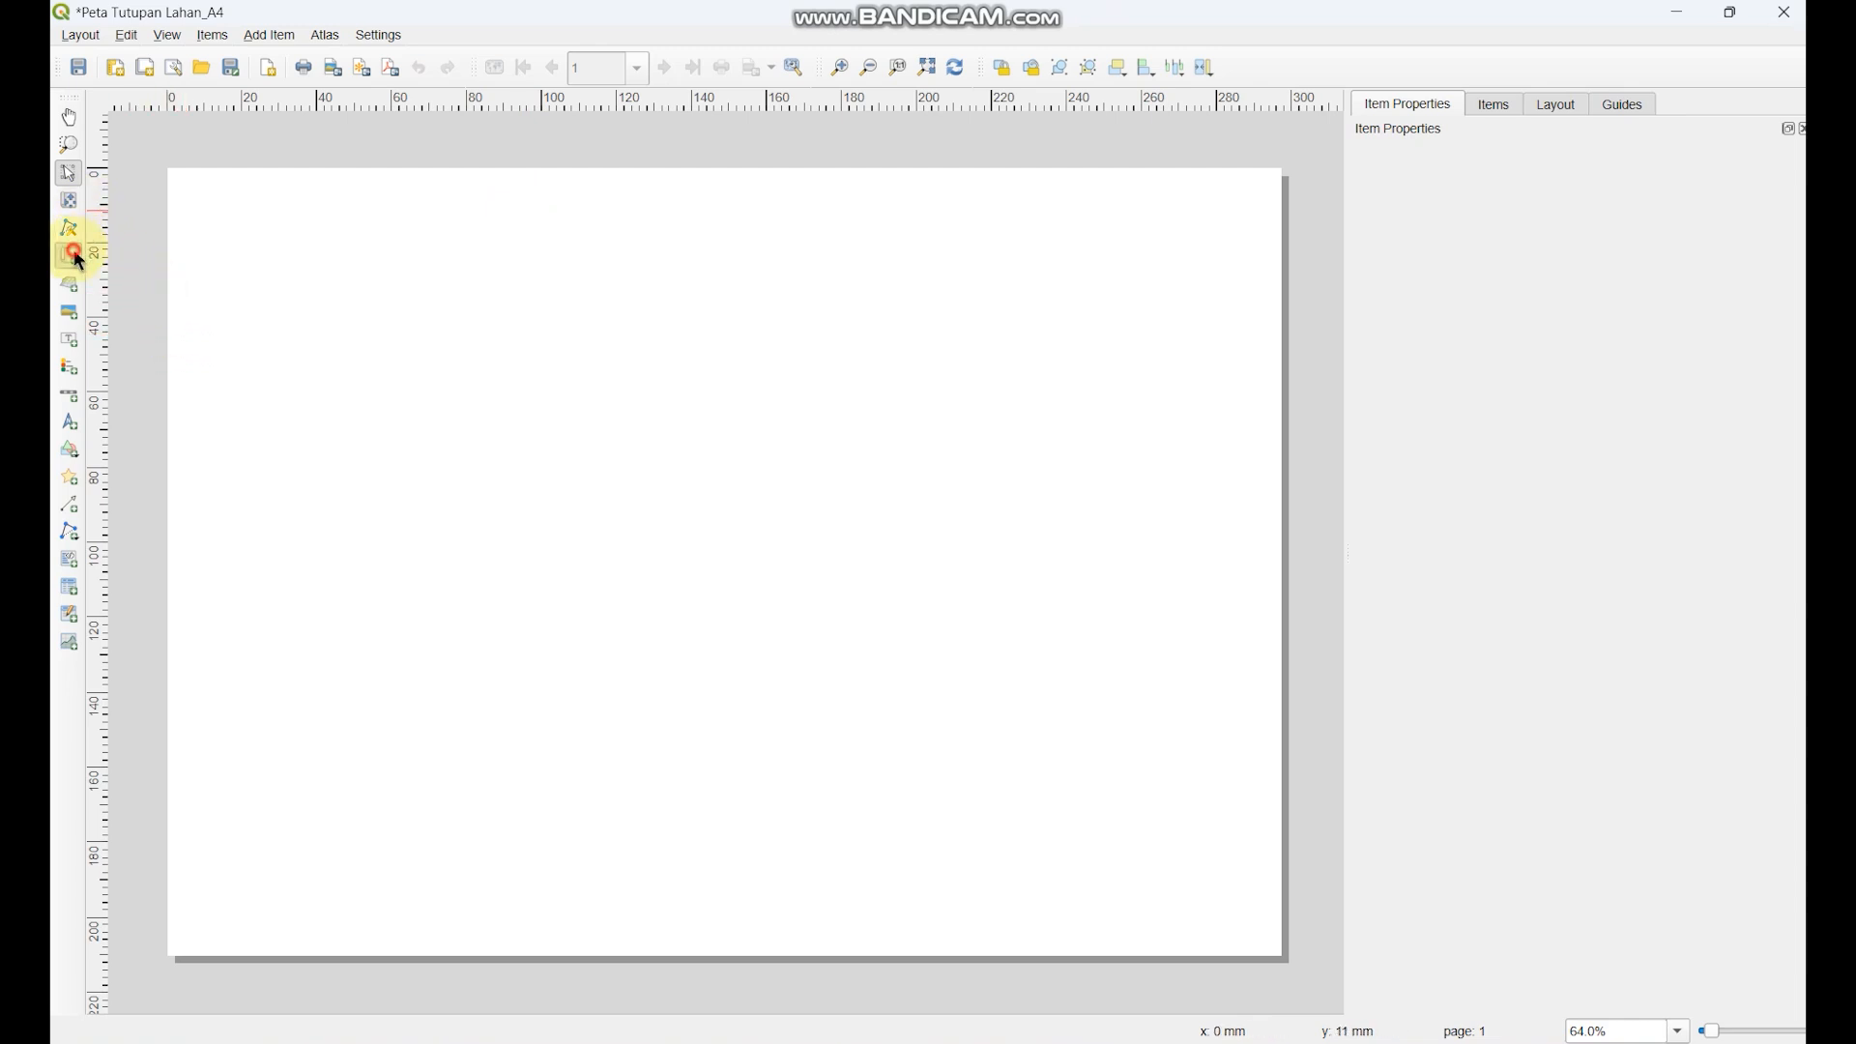
pyautogui.click(270, 35)
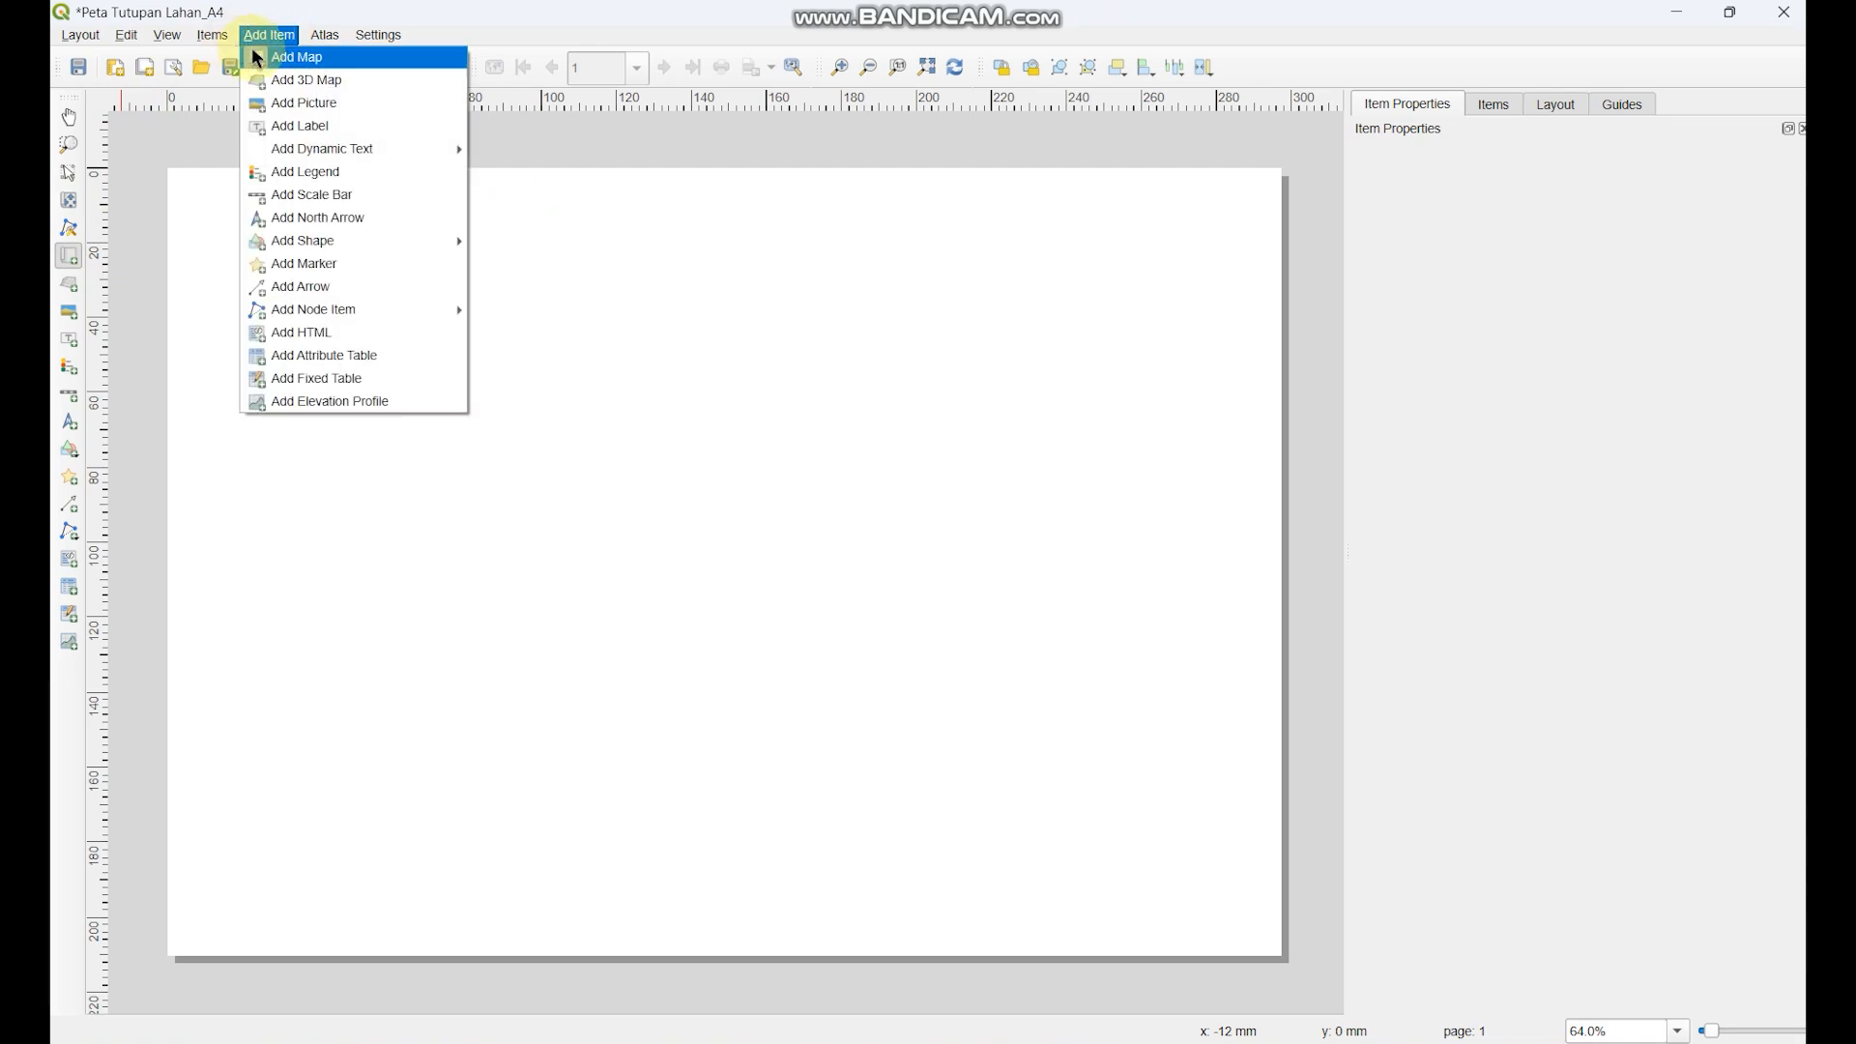
pyautogui.click(358, 60)
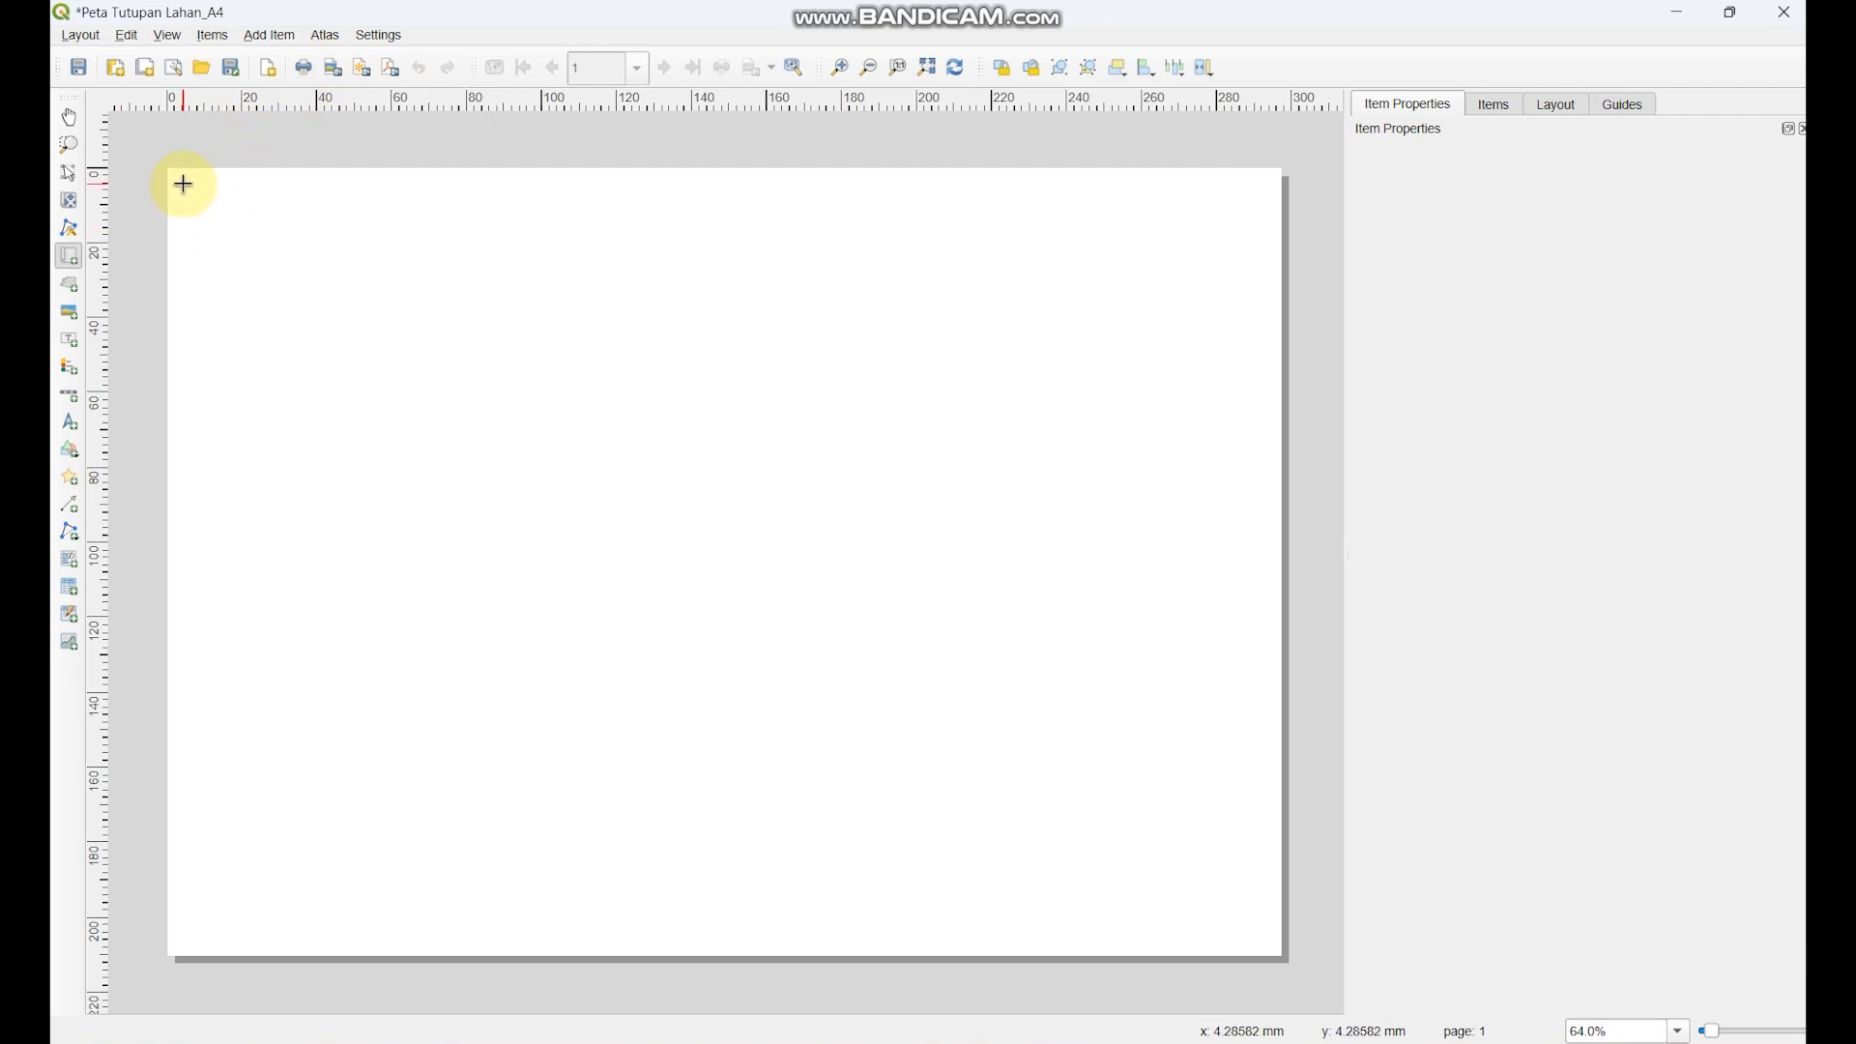
pyautogui.moveTo(184, 183); pyautogui.dragTo(923, 732)
pyautogui.moveTo(725, 621); pyautogui.dragTo(736, 630)
# - Open the layout page's properties and choose A4 as the page size
pyautogui.click(1008, 535)
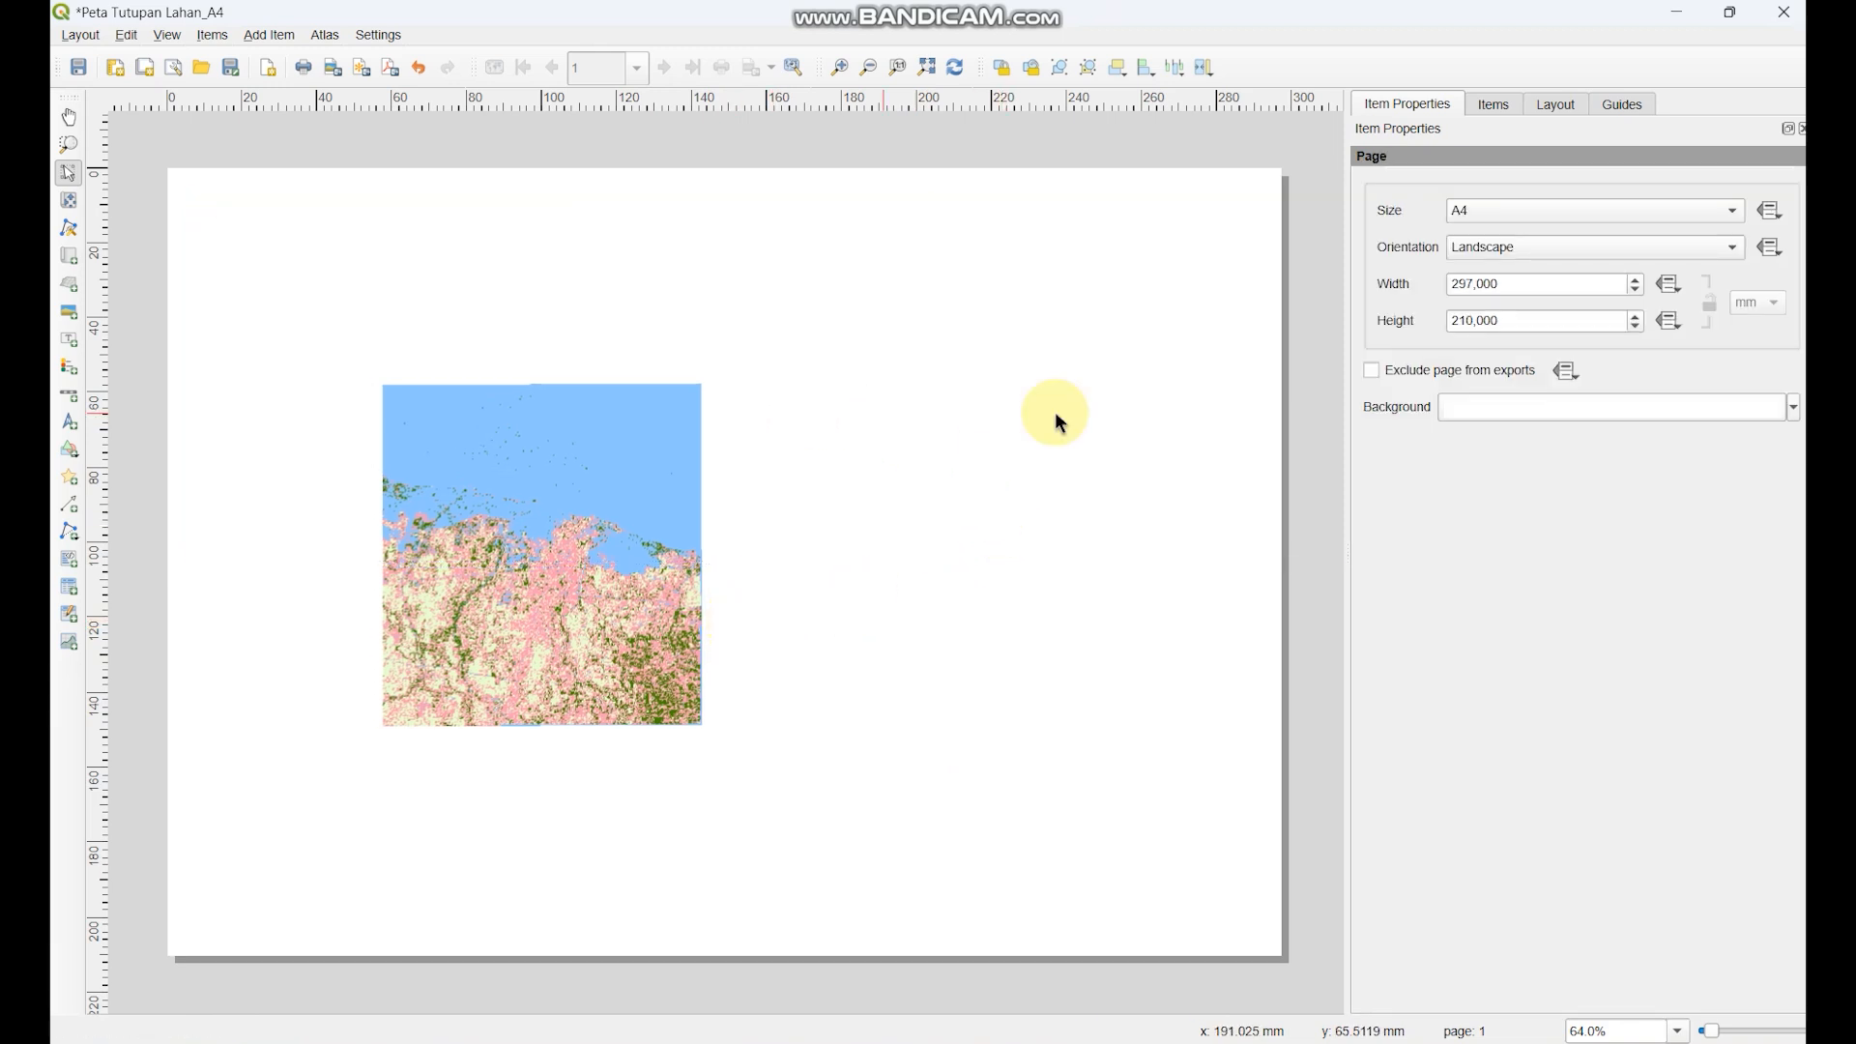
pyautogui.rightClick(1195, 221)
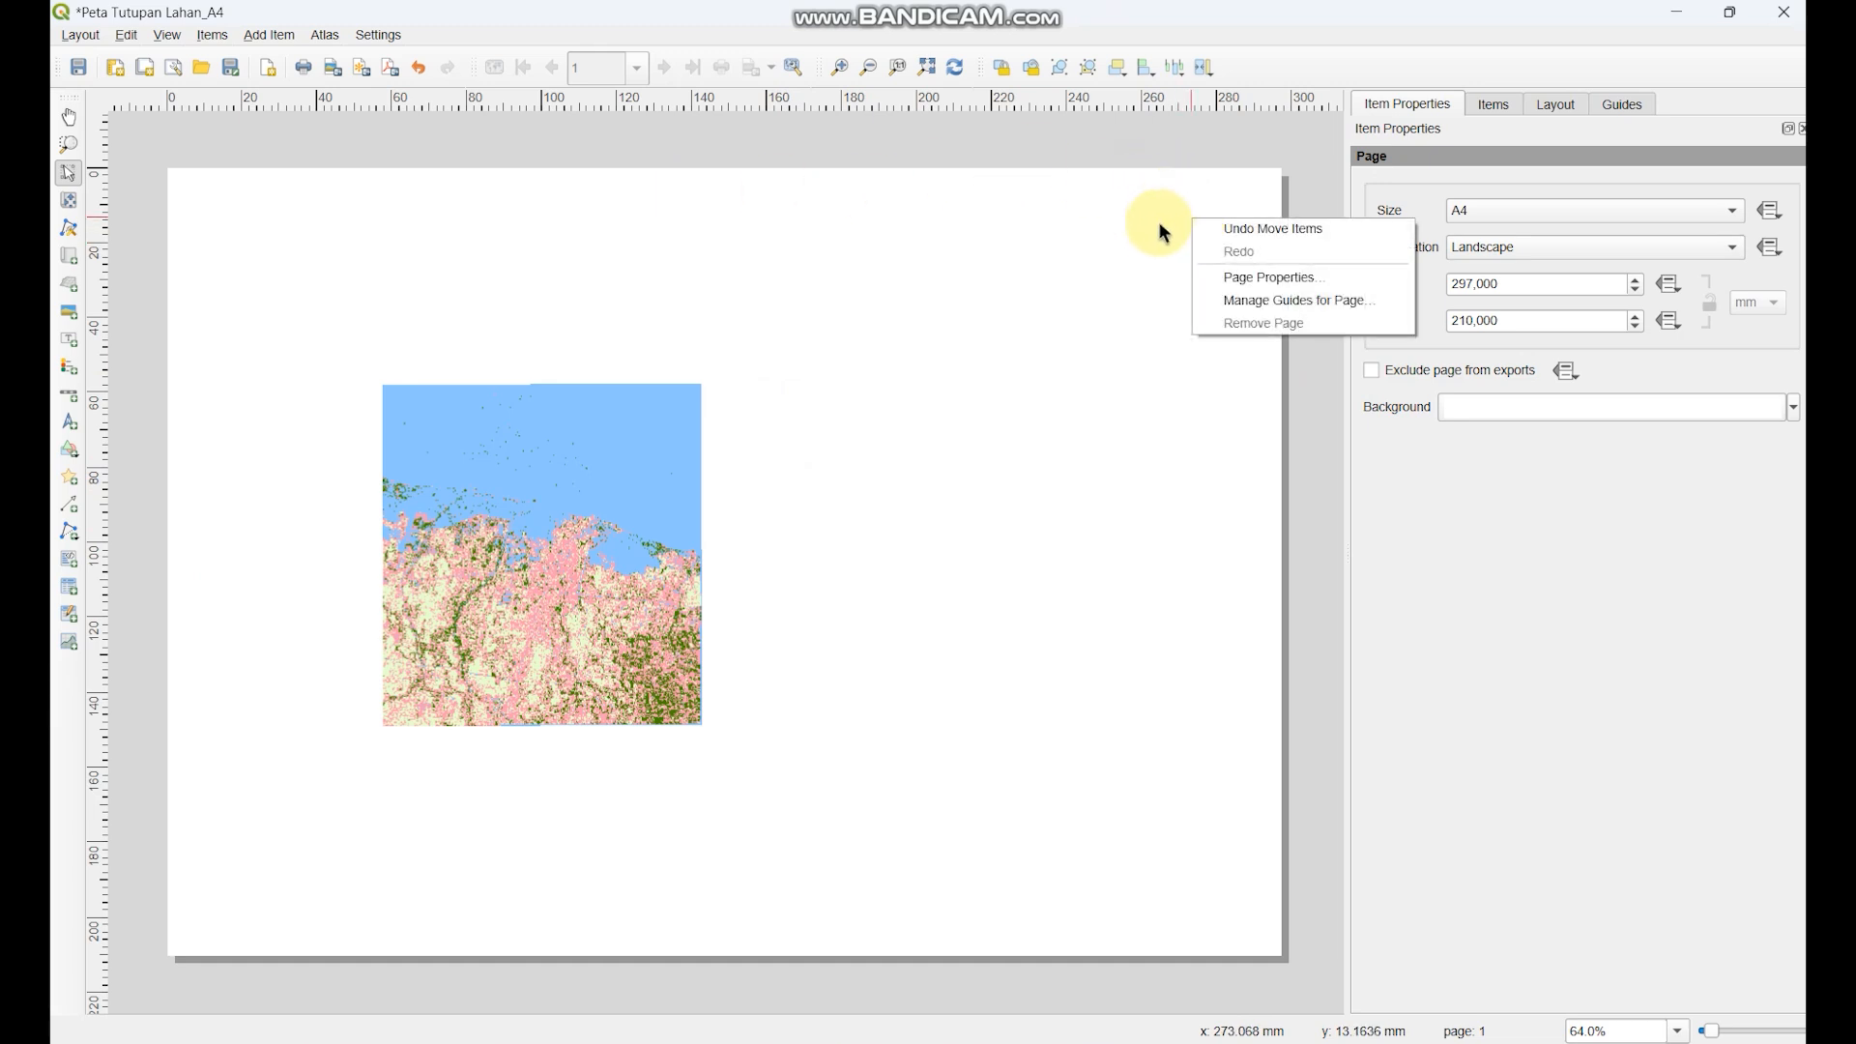
pyautogui.click(1262, 280)
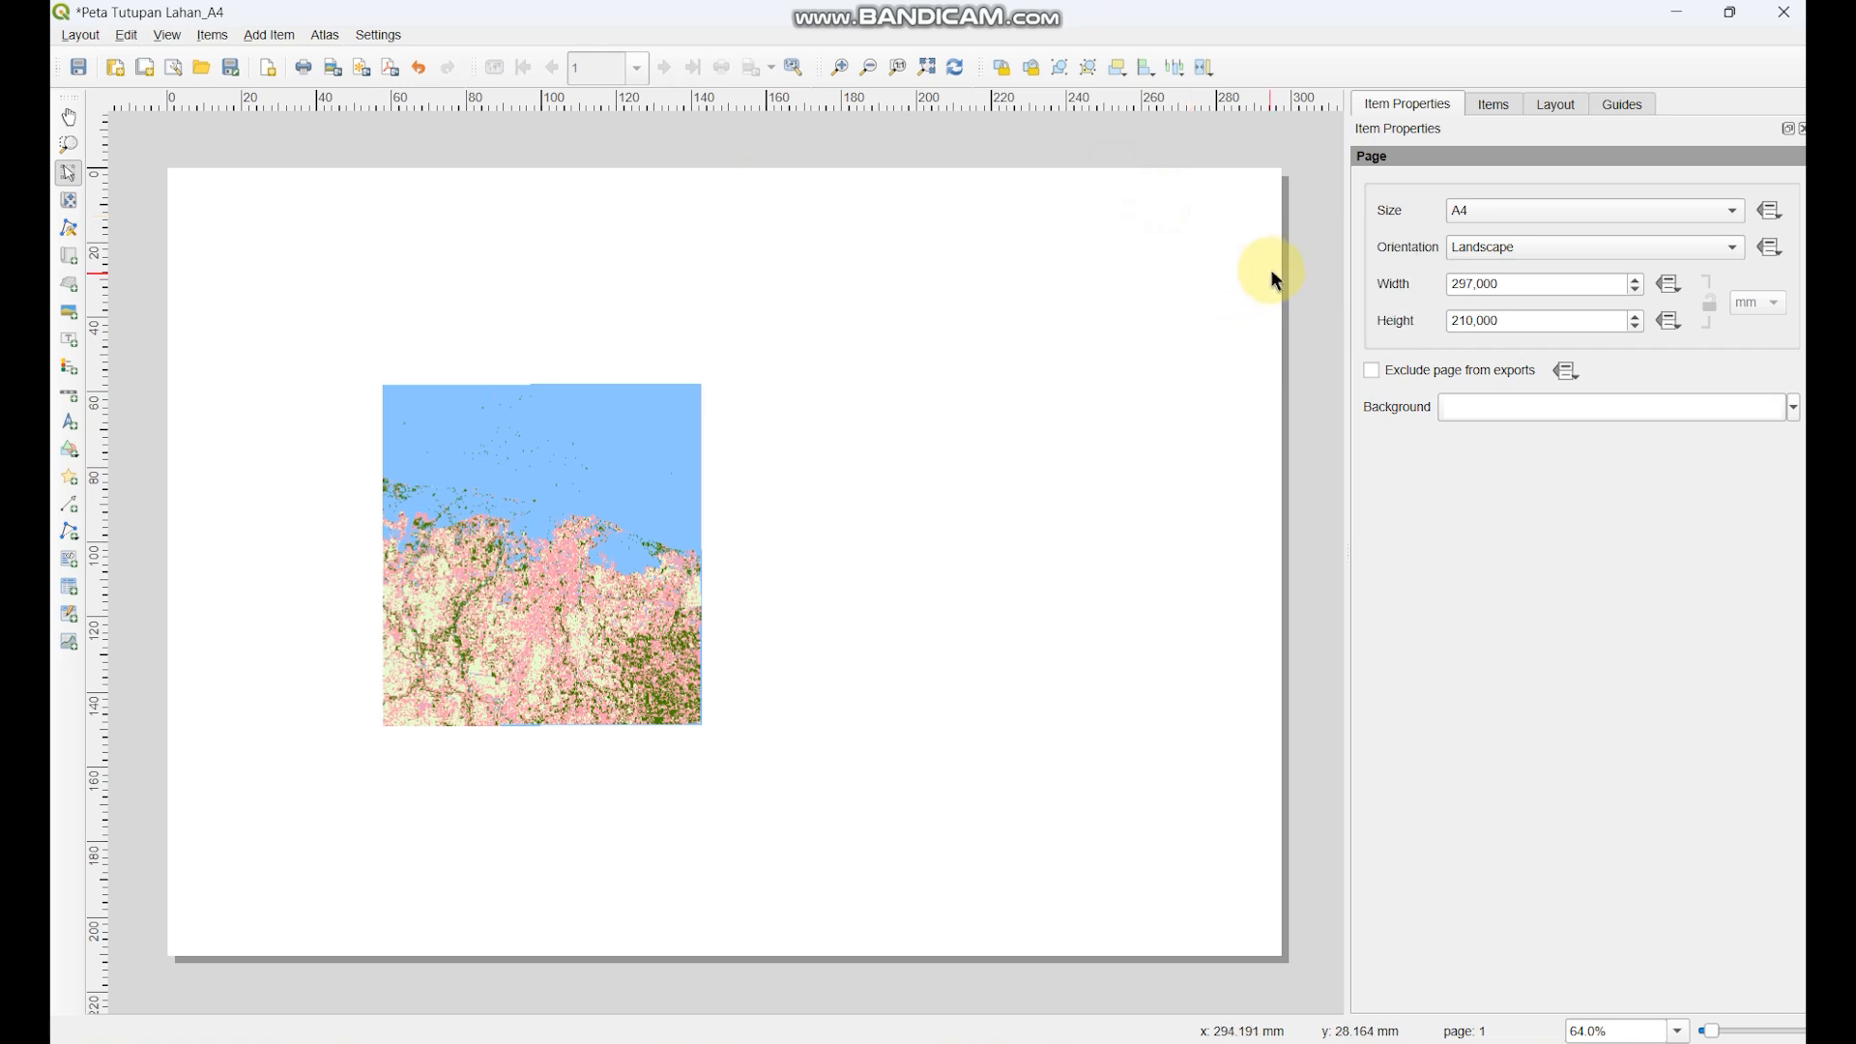
pyautogui.click(1477, 228)
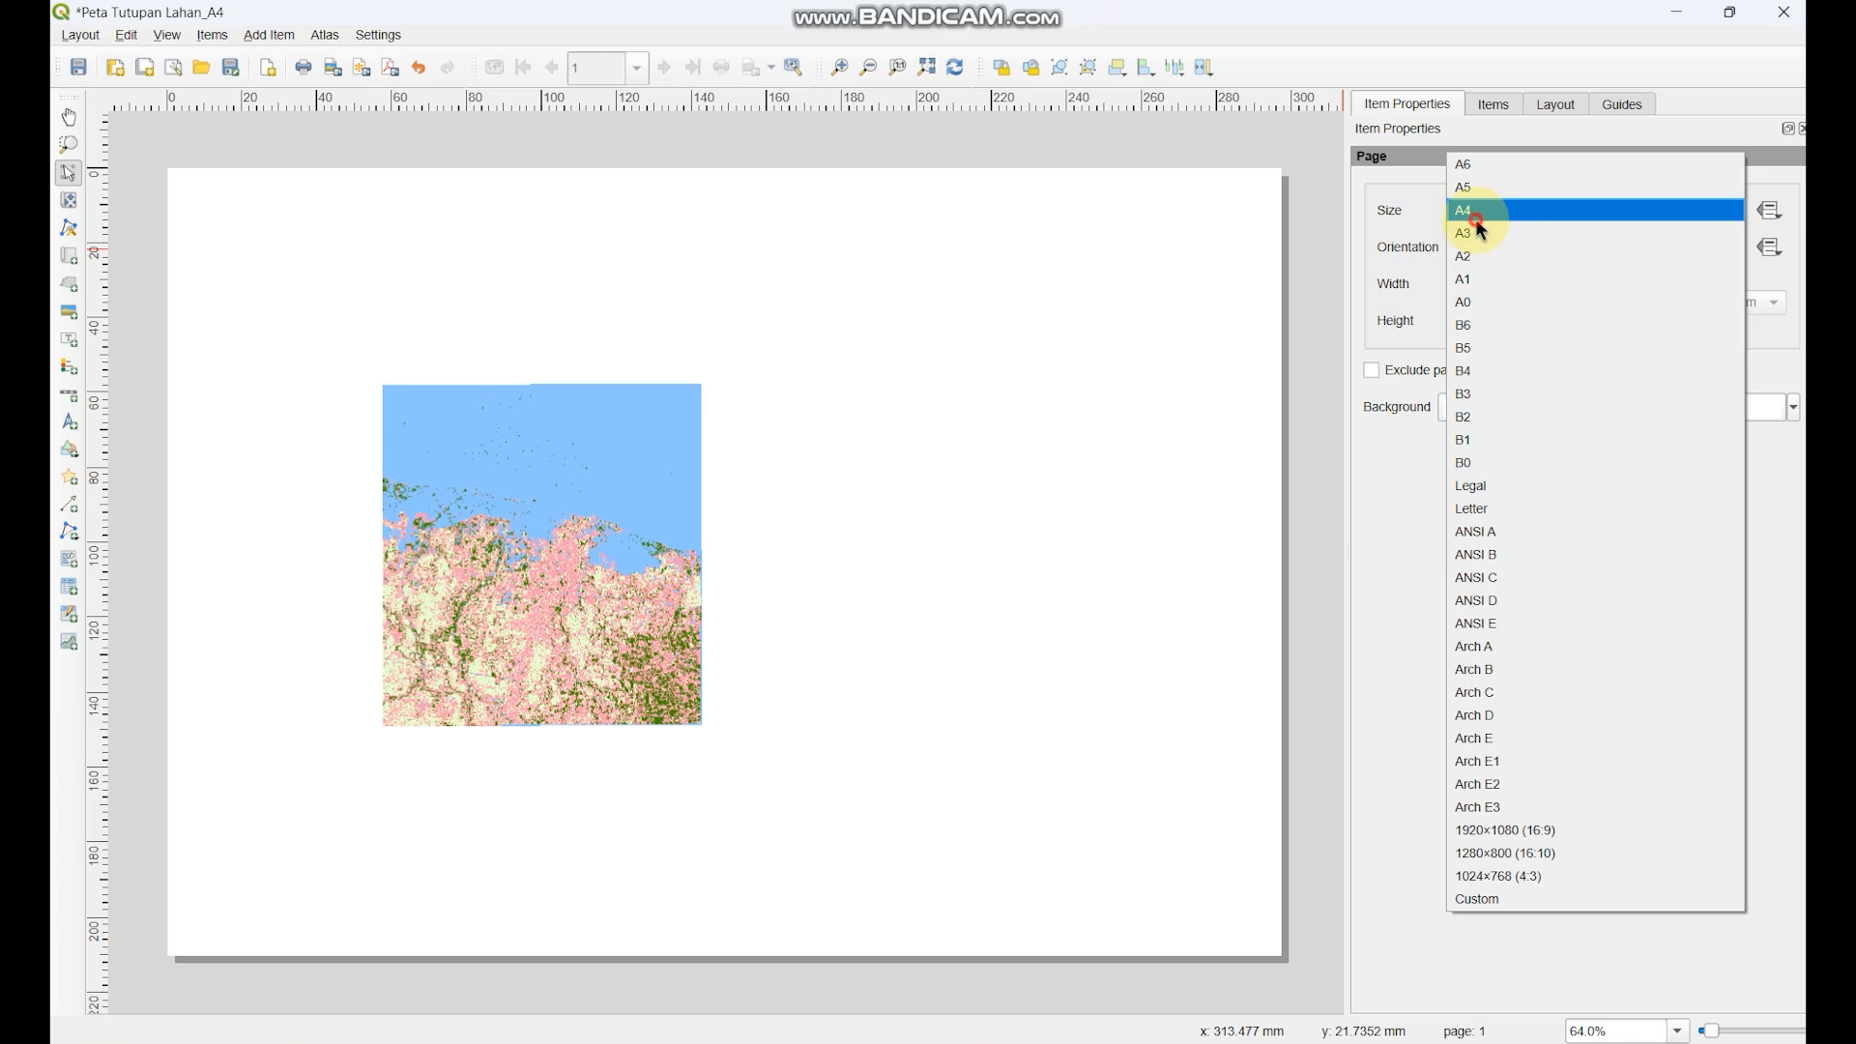
pyautogui.click(1479, 213)
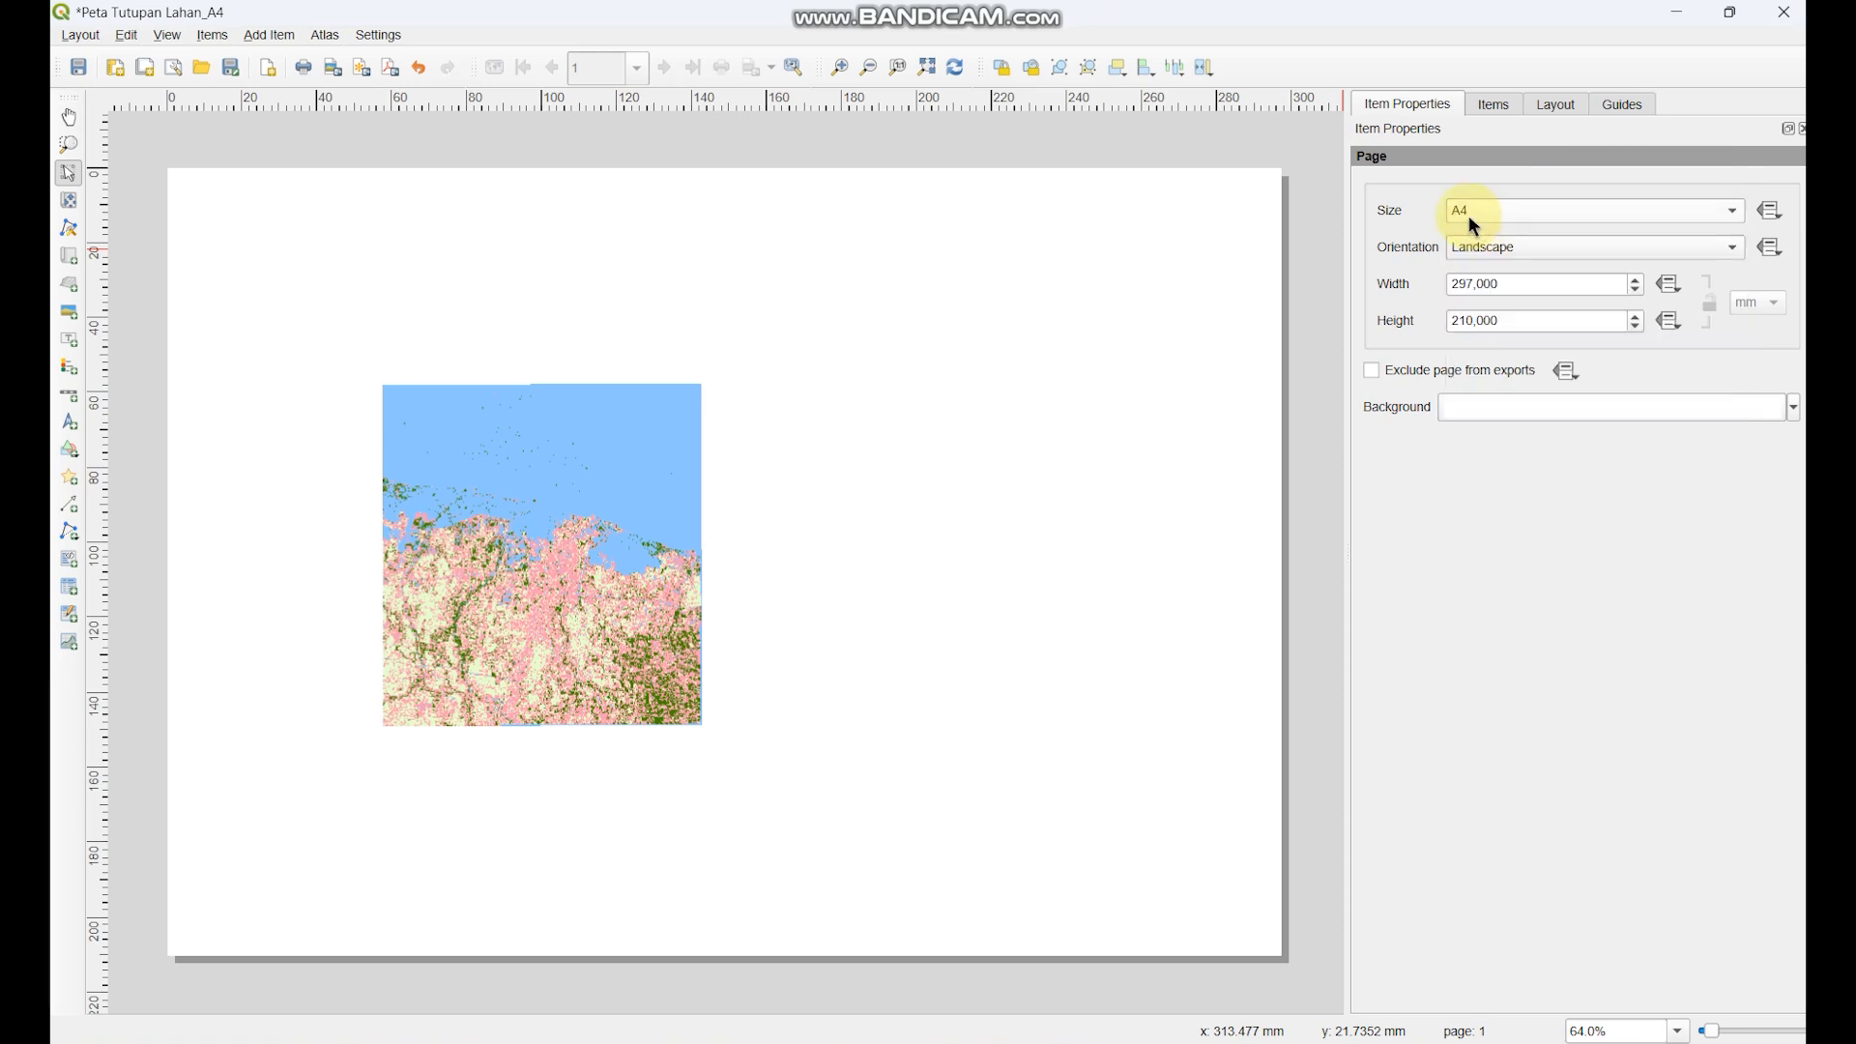
# - Set the scale of the layout's map to 50000
pyautogui.click(564, 452)
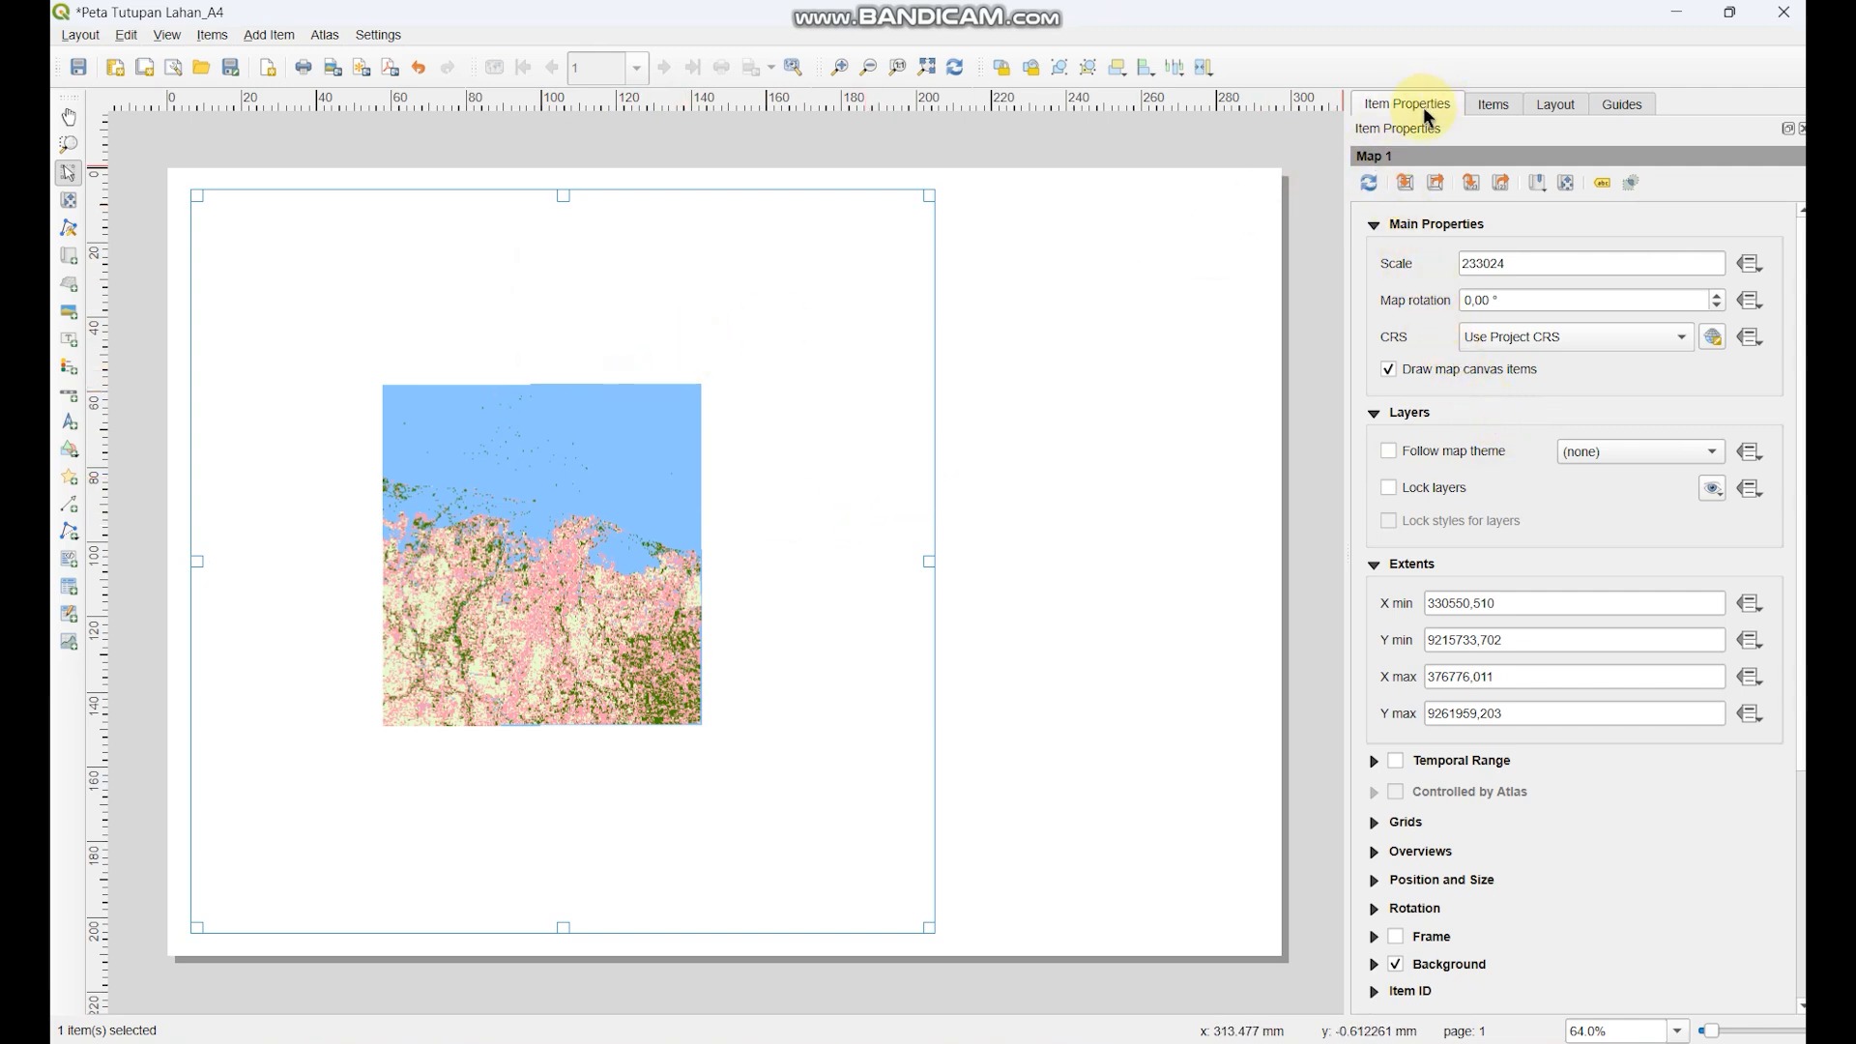
pyautogui.scroll(-5, 1436, 317)
pyautogui.scroll(5, 1431, 311)
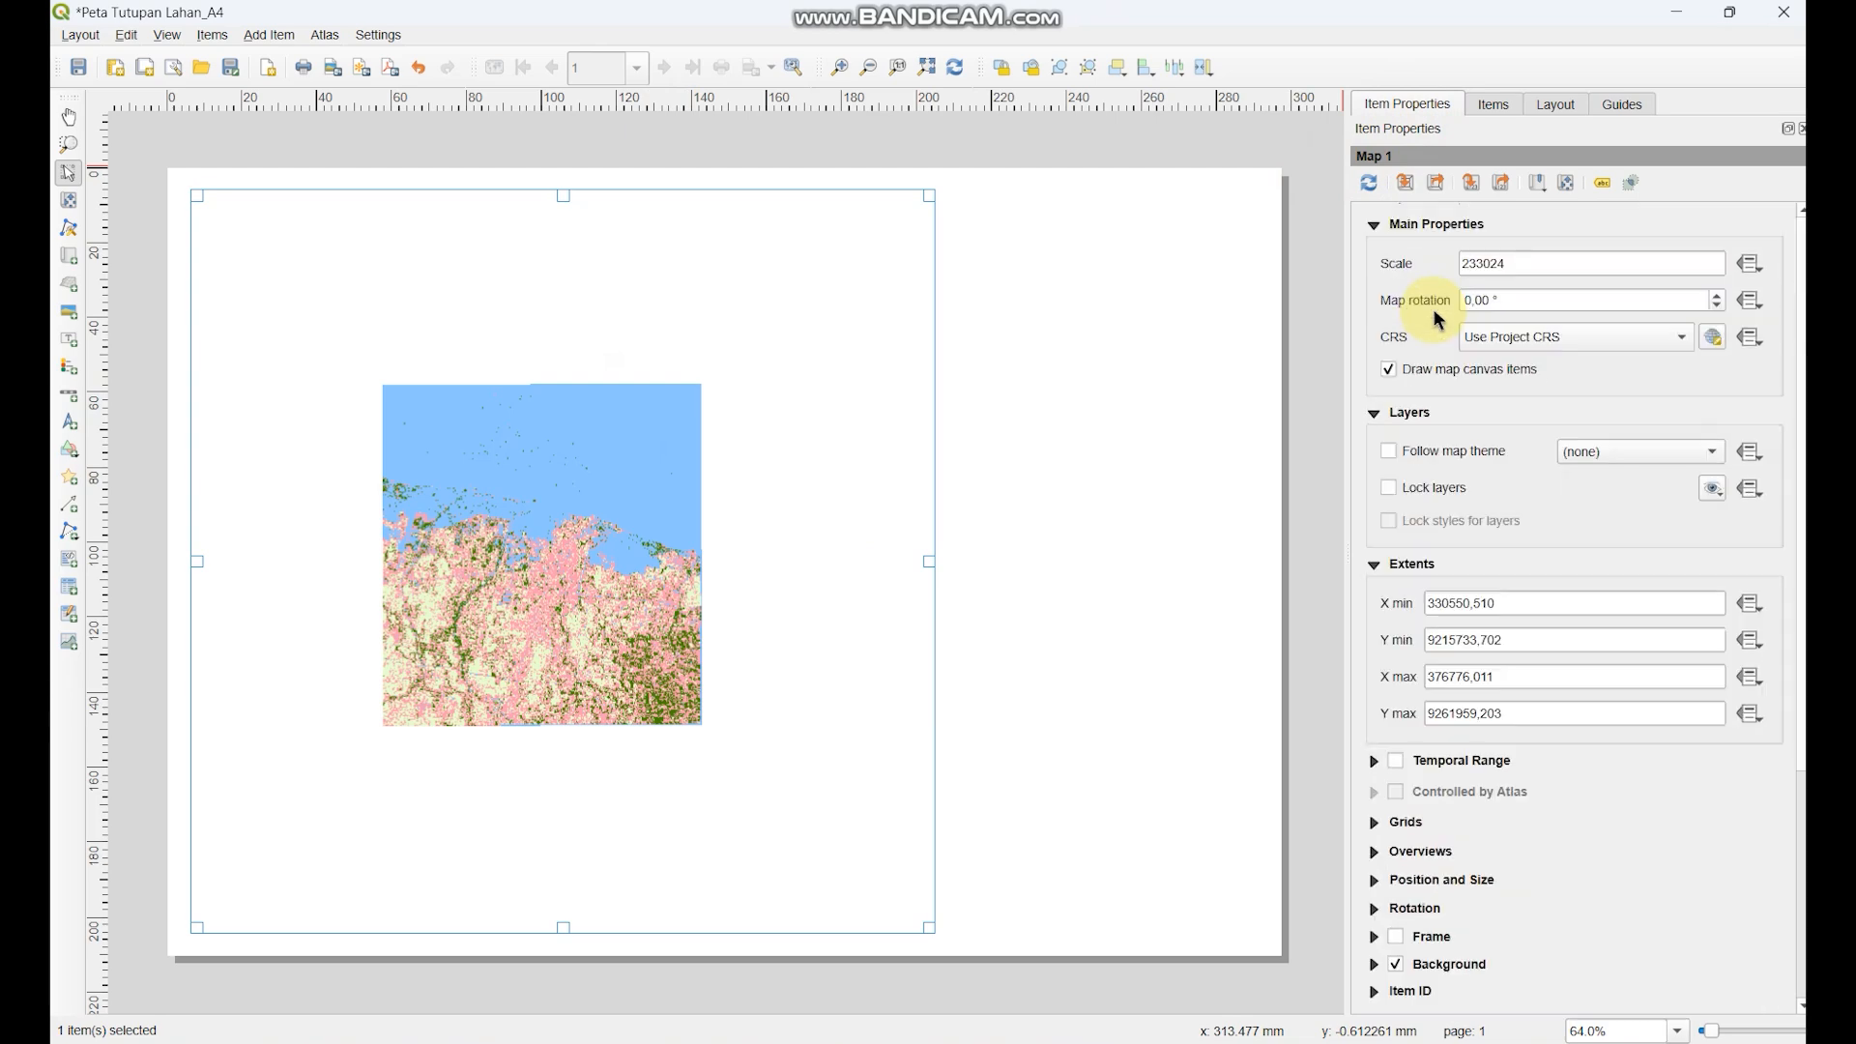
pyautogui.moveTo(1522, 259); pyautogui.dragTo(1460, 262)
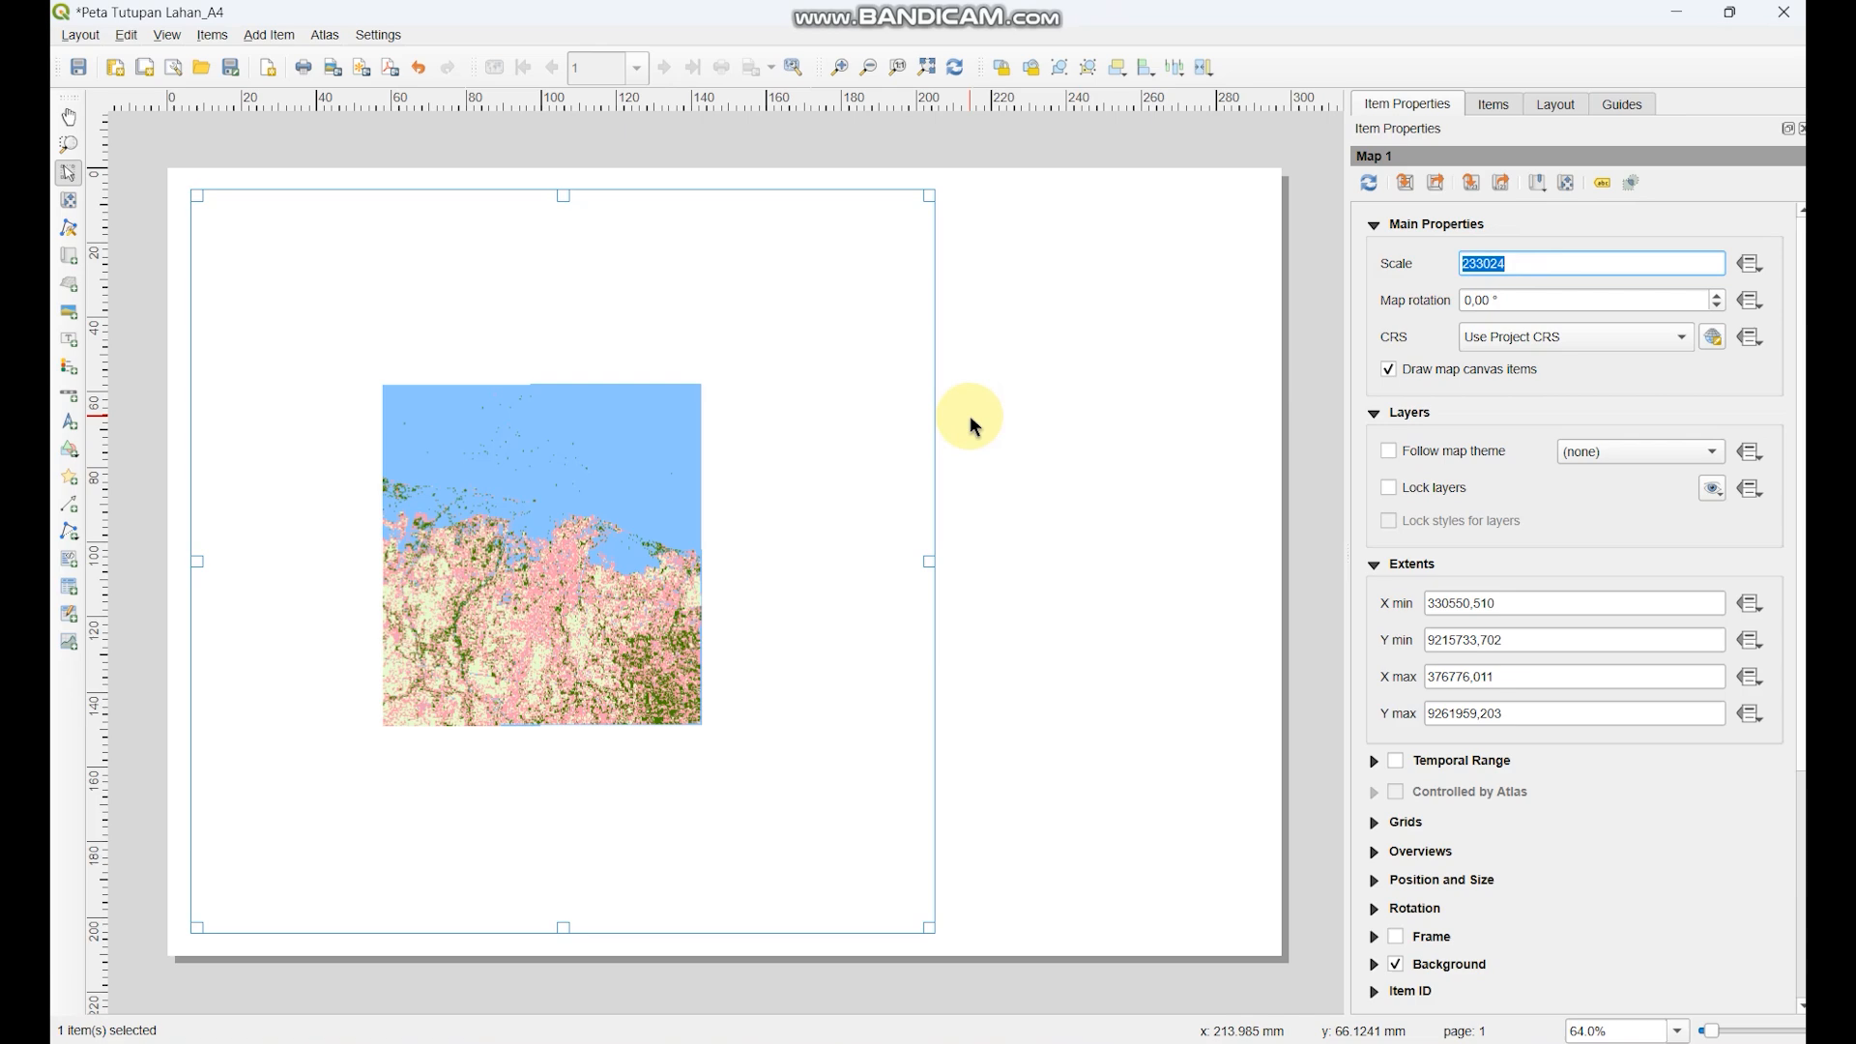
pyautogui.write('50000')
pyautogui.press('Return')
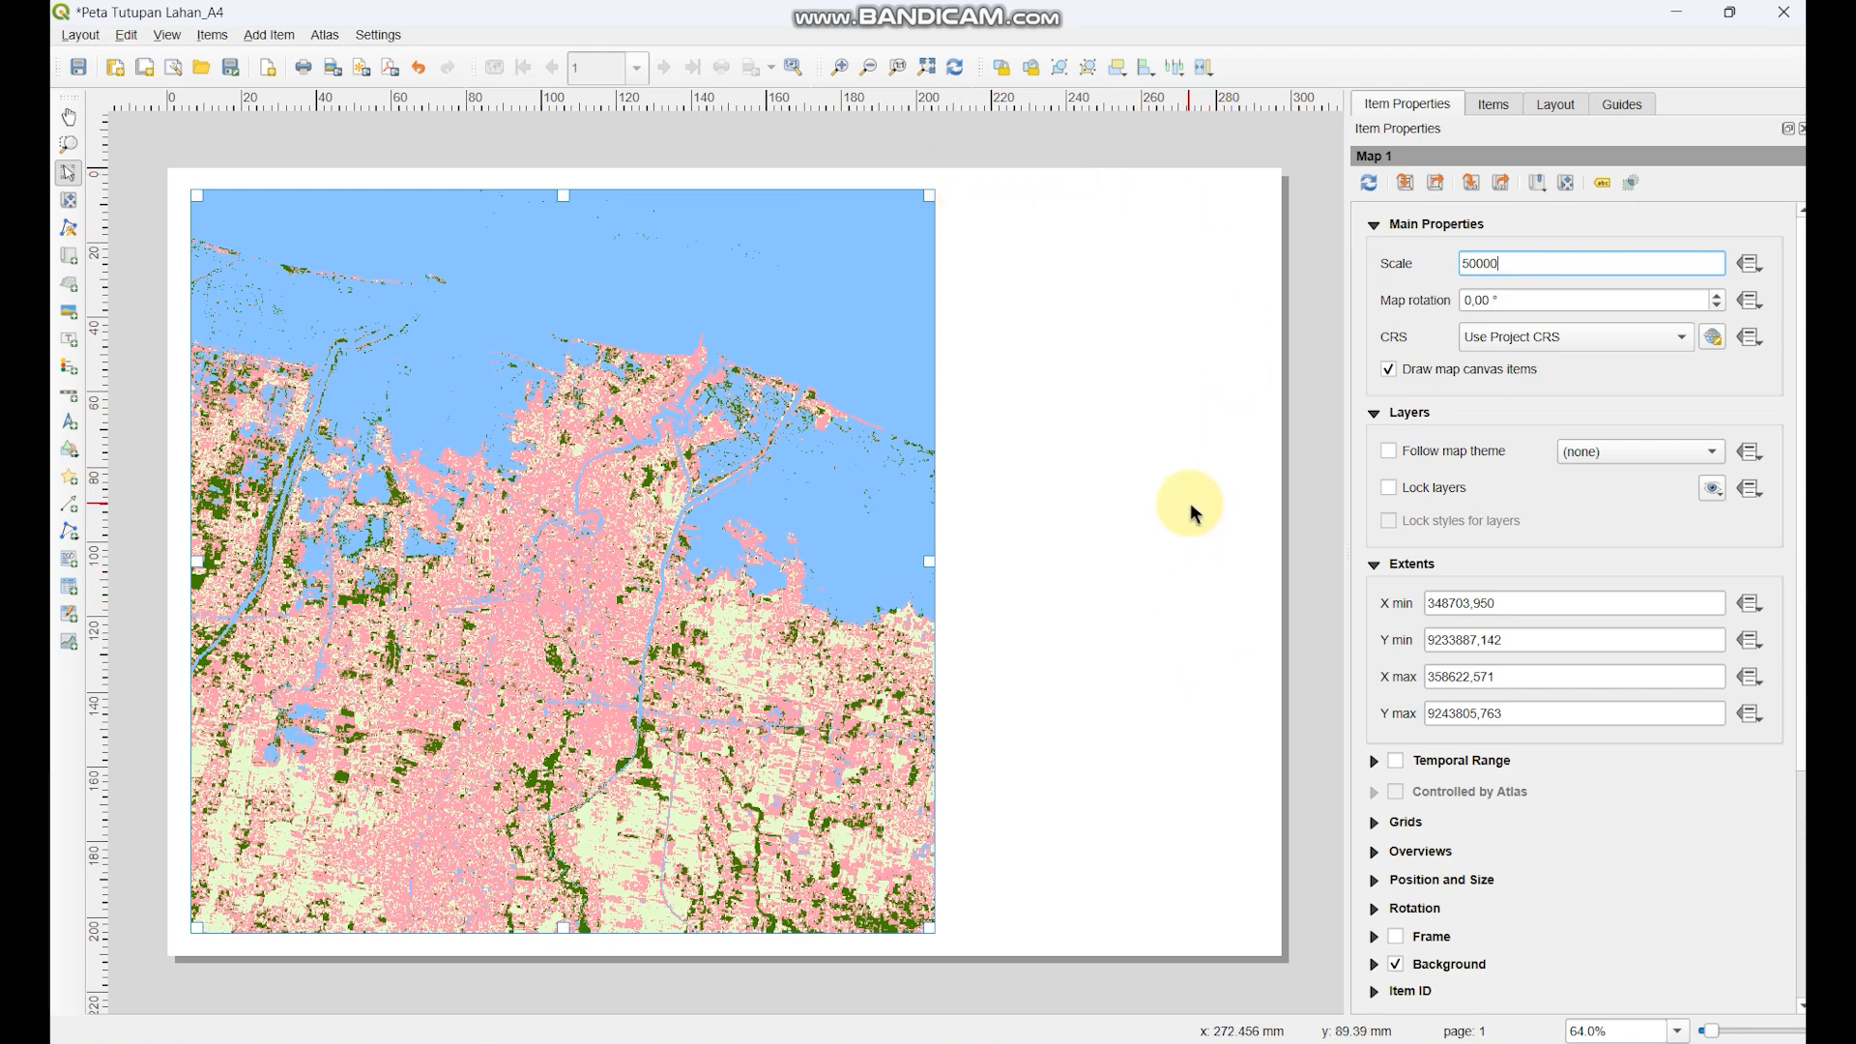
# - Try EPSG:4326 - WGS 84 as the map's CRS, and set it to EPSG:32749 - WGS 84 / UTM zone 49S
pyautogui.click(1540, 338)
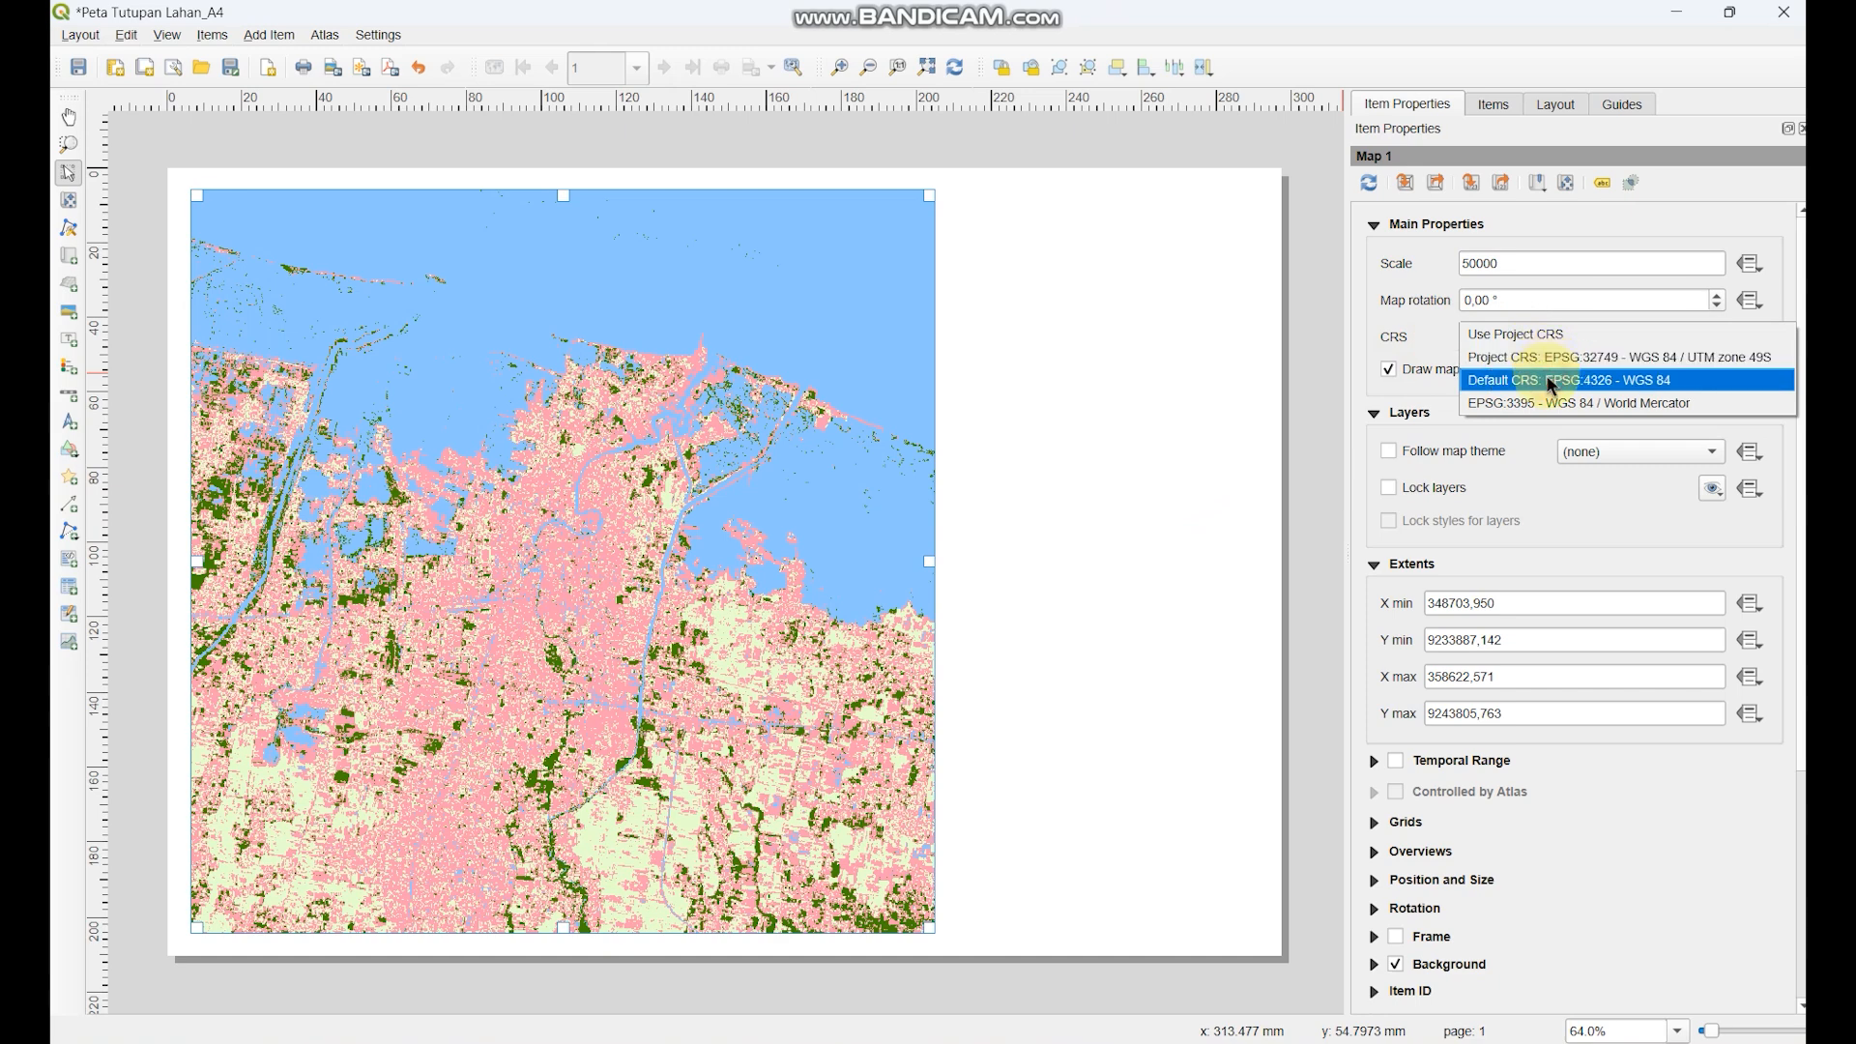
pyautogui.click(1550, 381)
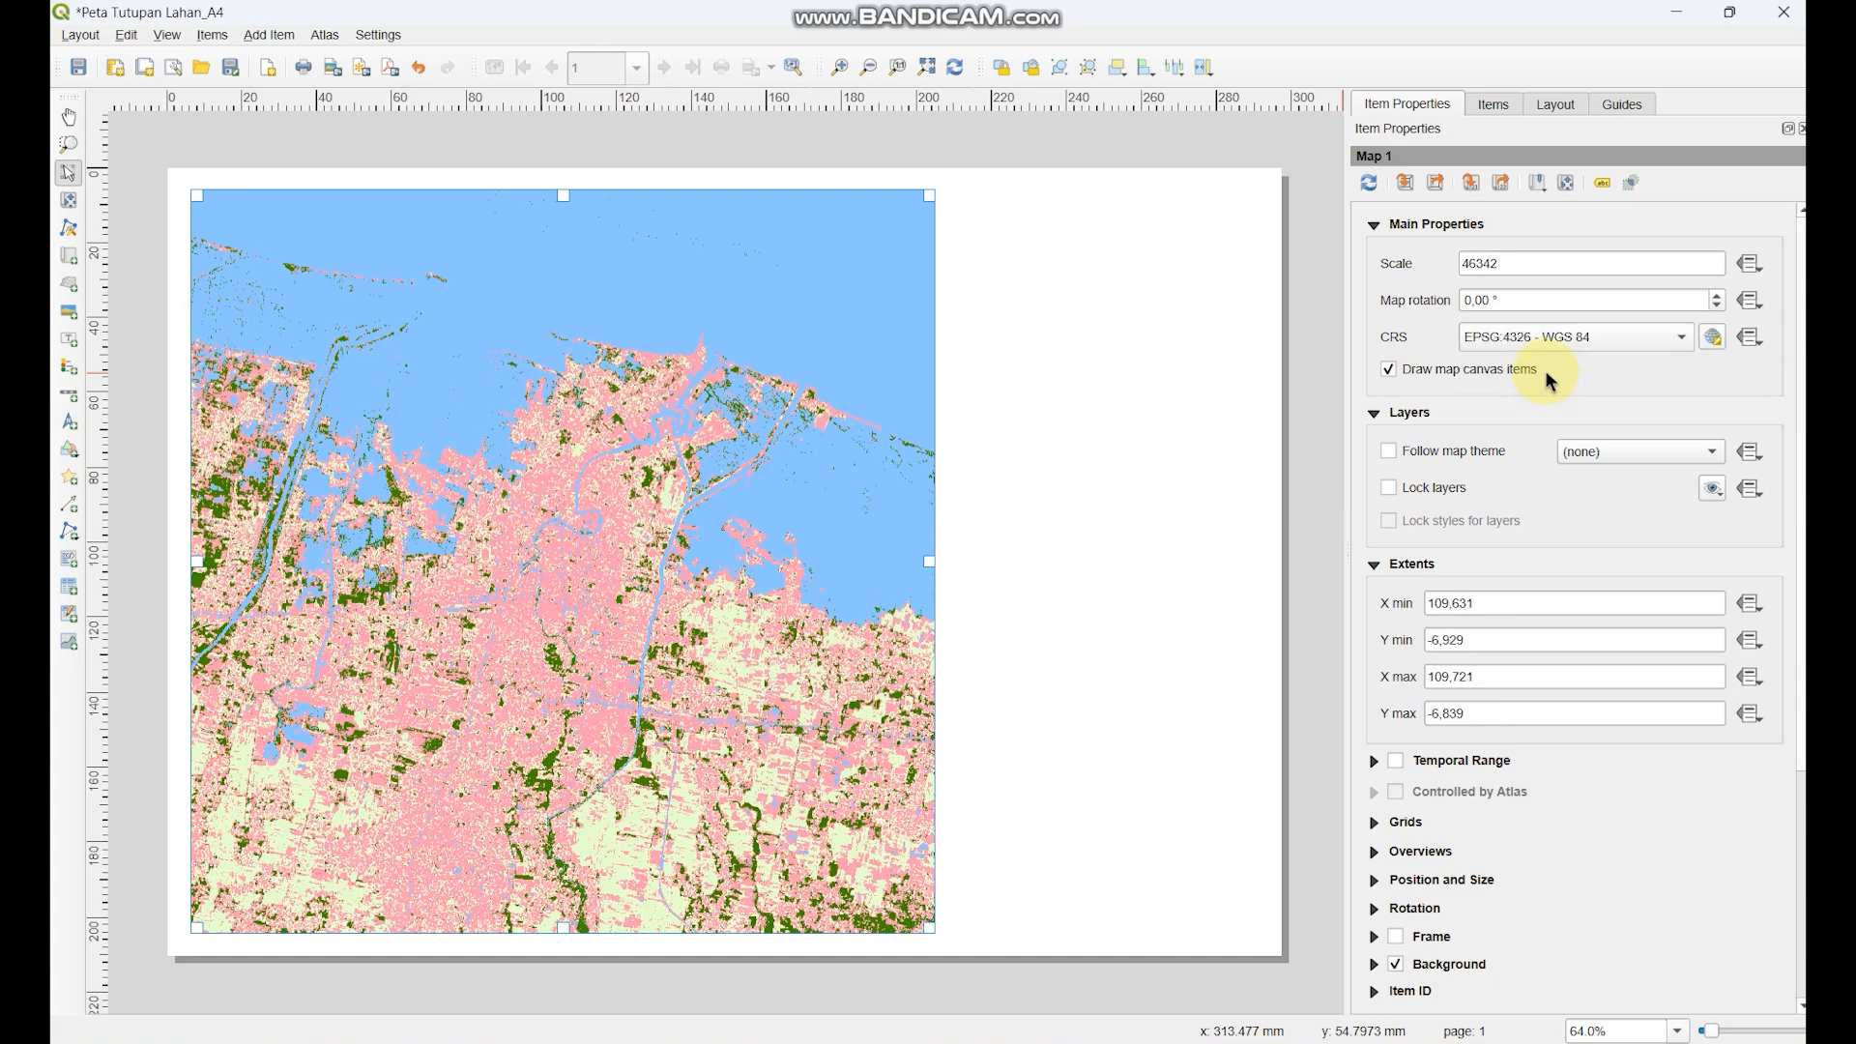
pyautogui.click(1551, 338)
pyautogui.click(1557, 357)
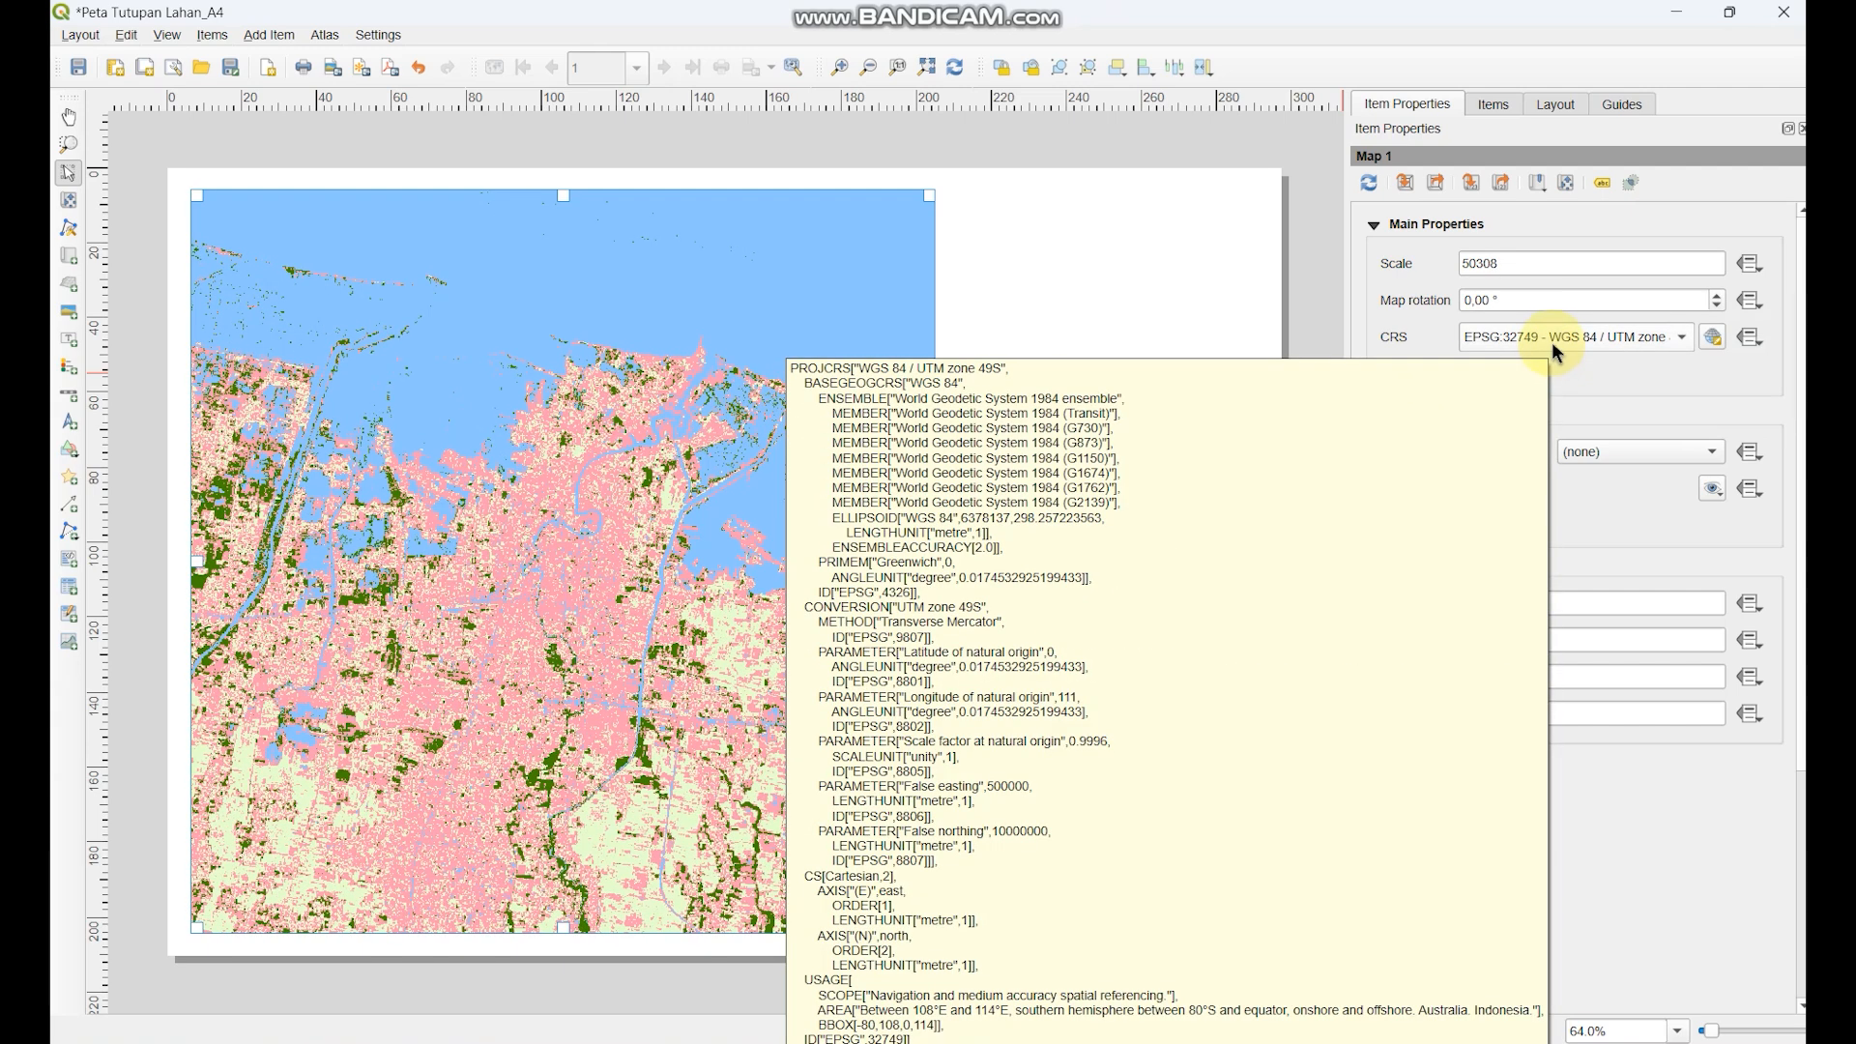
pyautogui.click(1568, 346)
pyautogui.click(1566, 336)
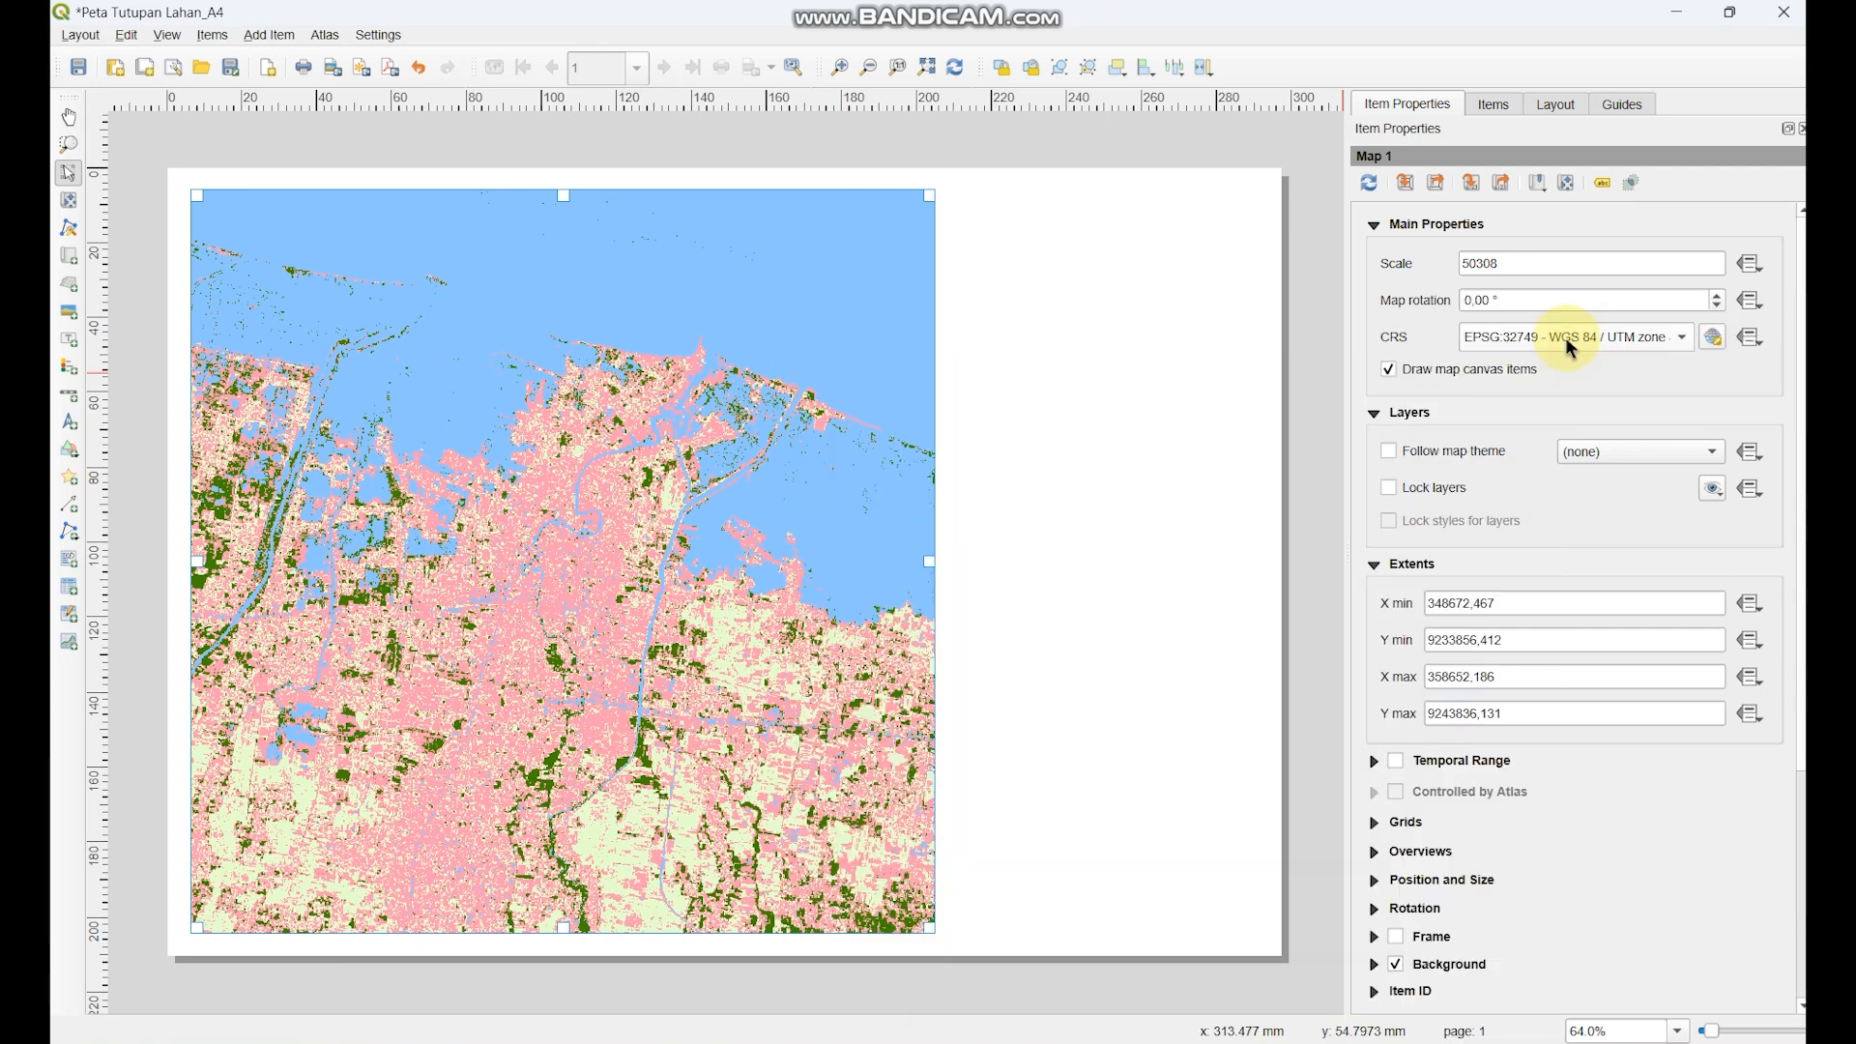
# - Open the coordinate system selection for the layout's map and filter the list by SRGI
pyautogui.click(1711, 337)
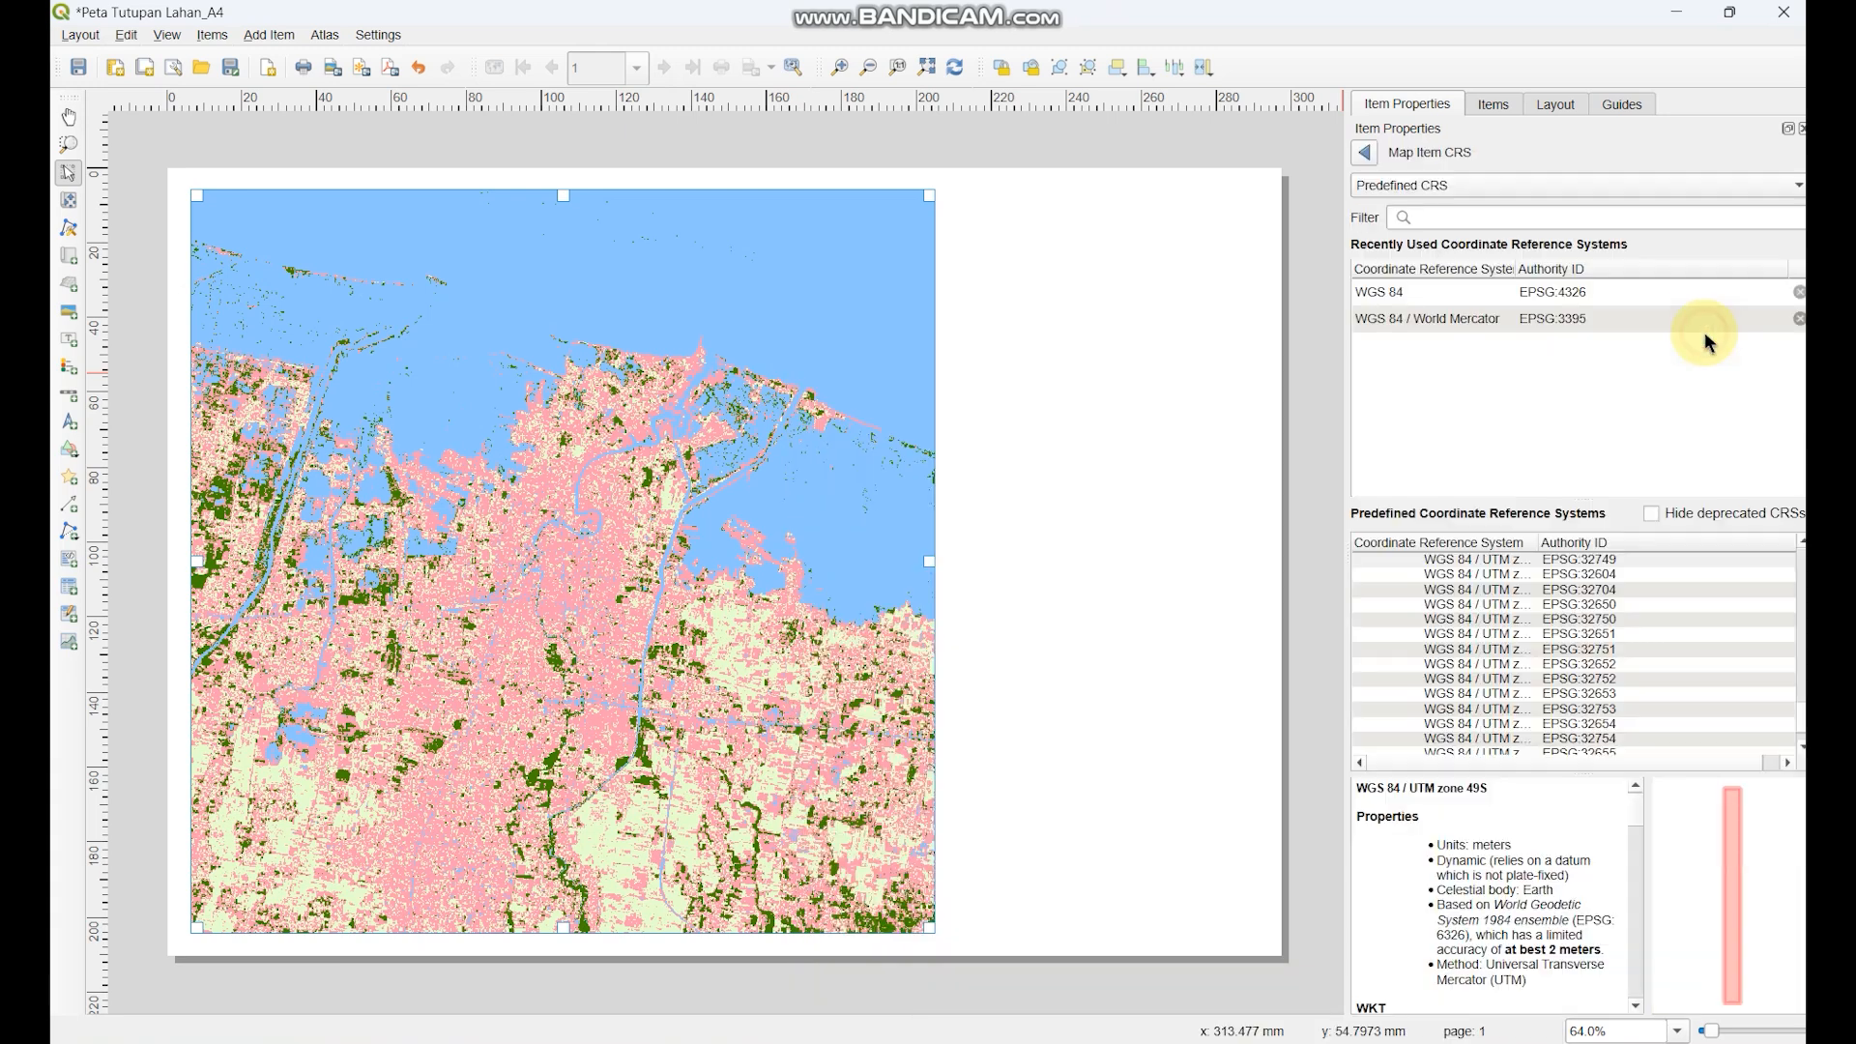
pyautogui.click(1515, 219)
pyautogui.write('SRGI')
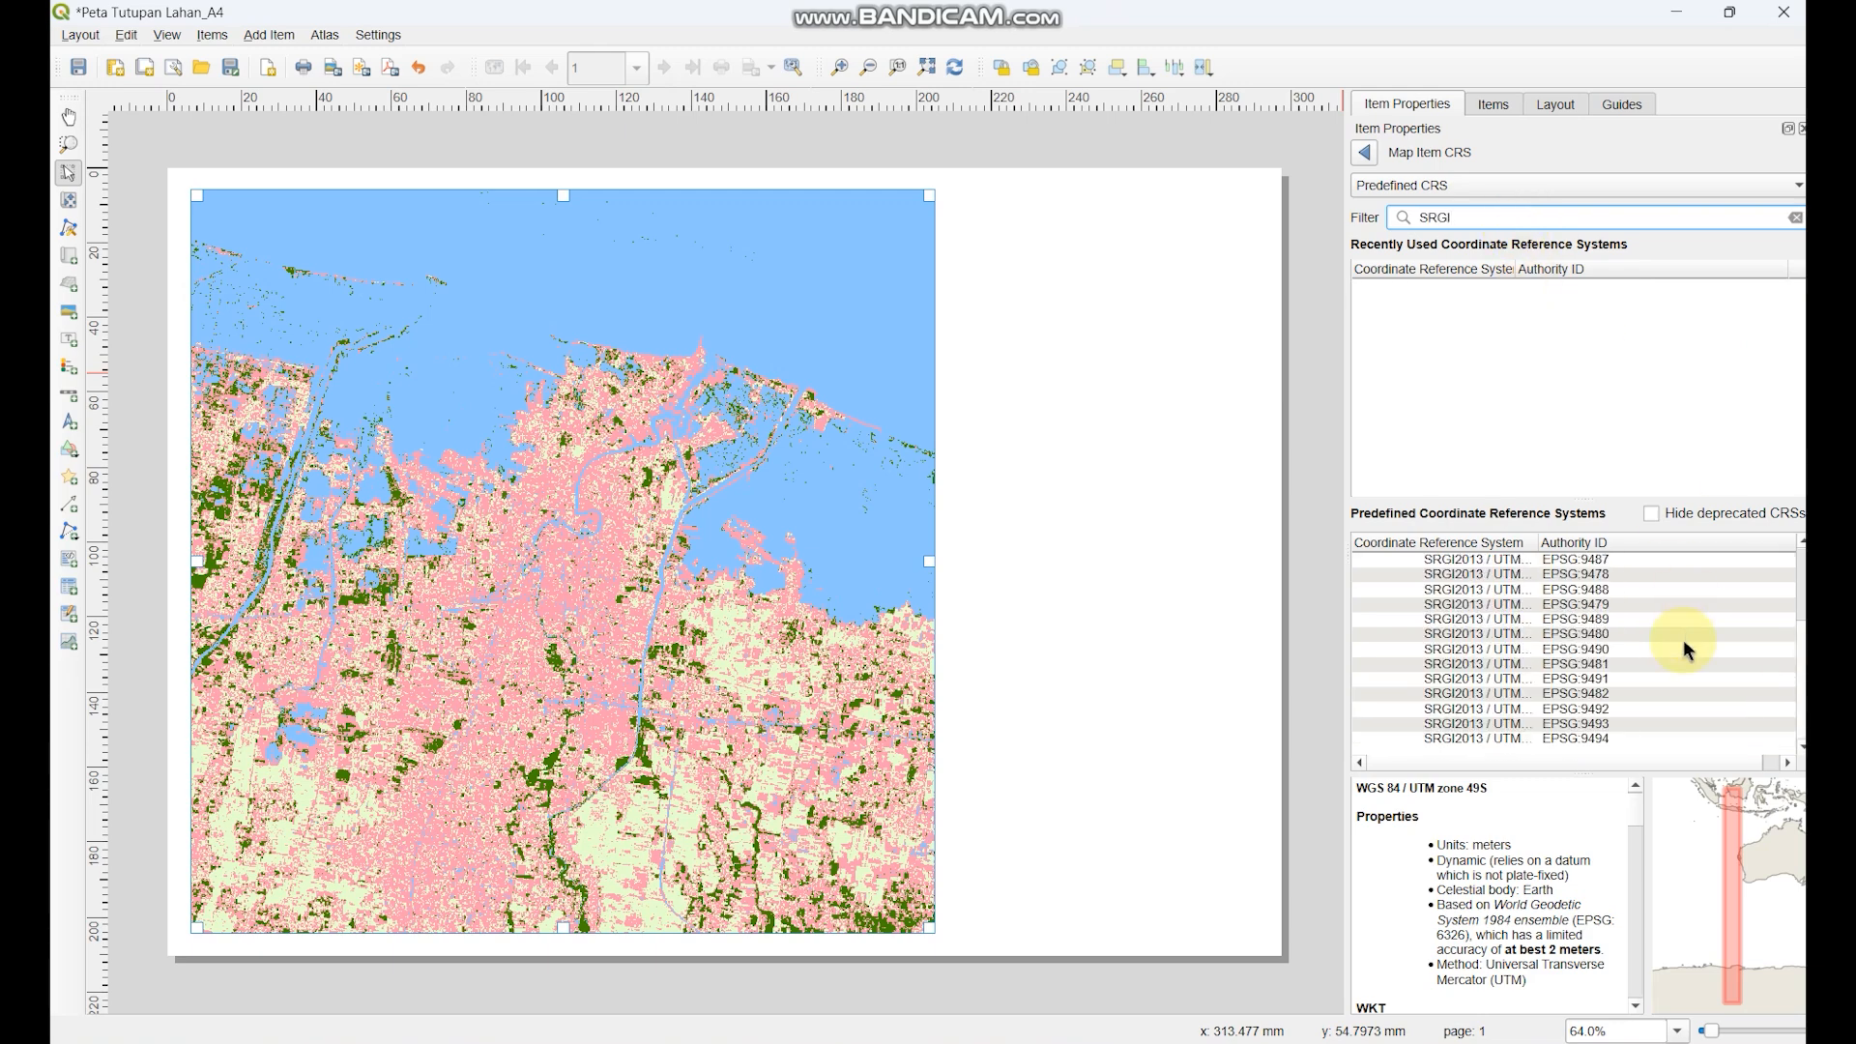
pyautogui.scroll(4, 1760, 816)
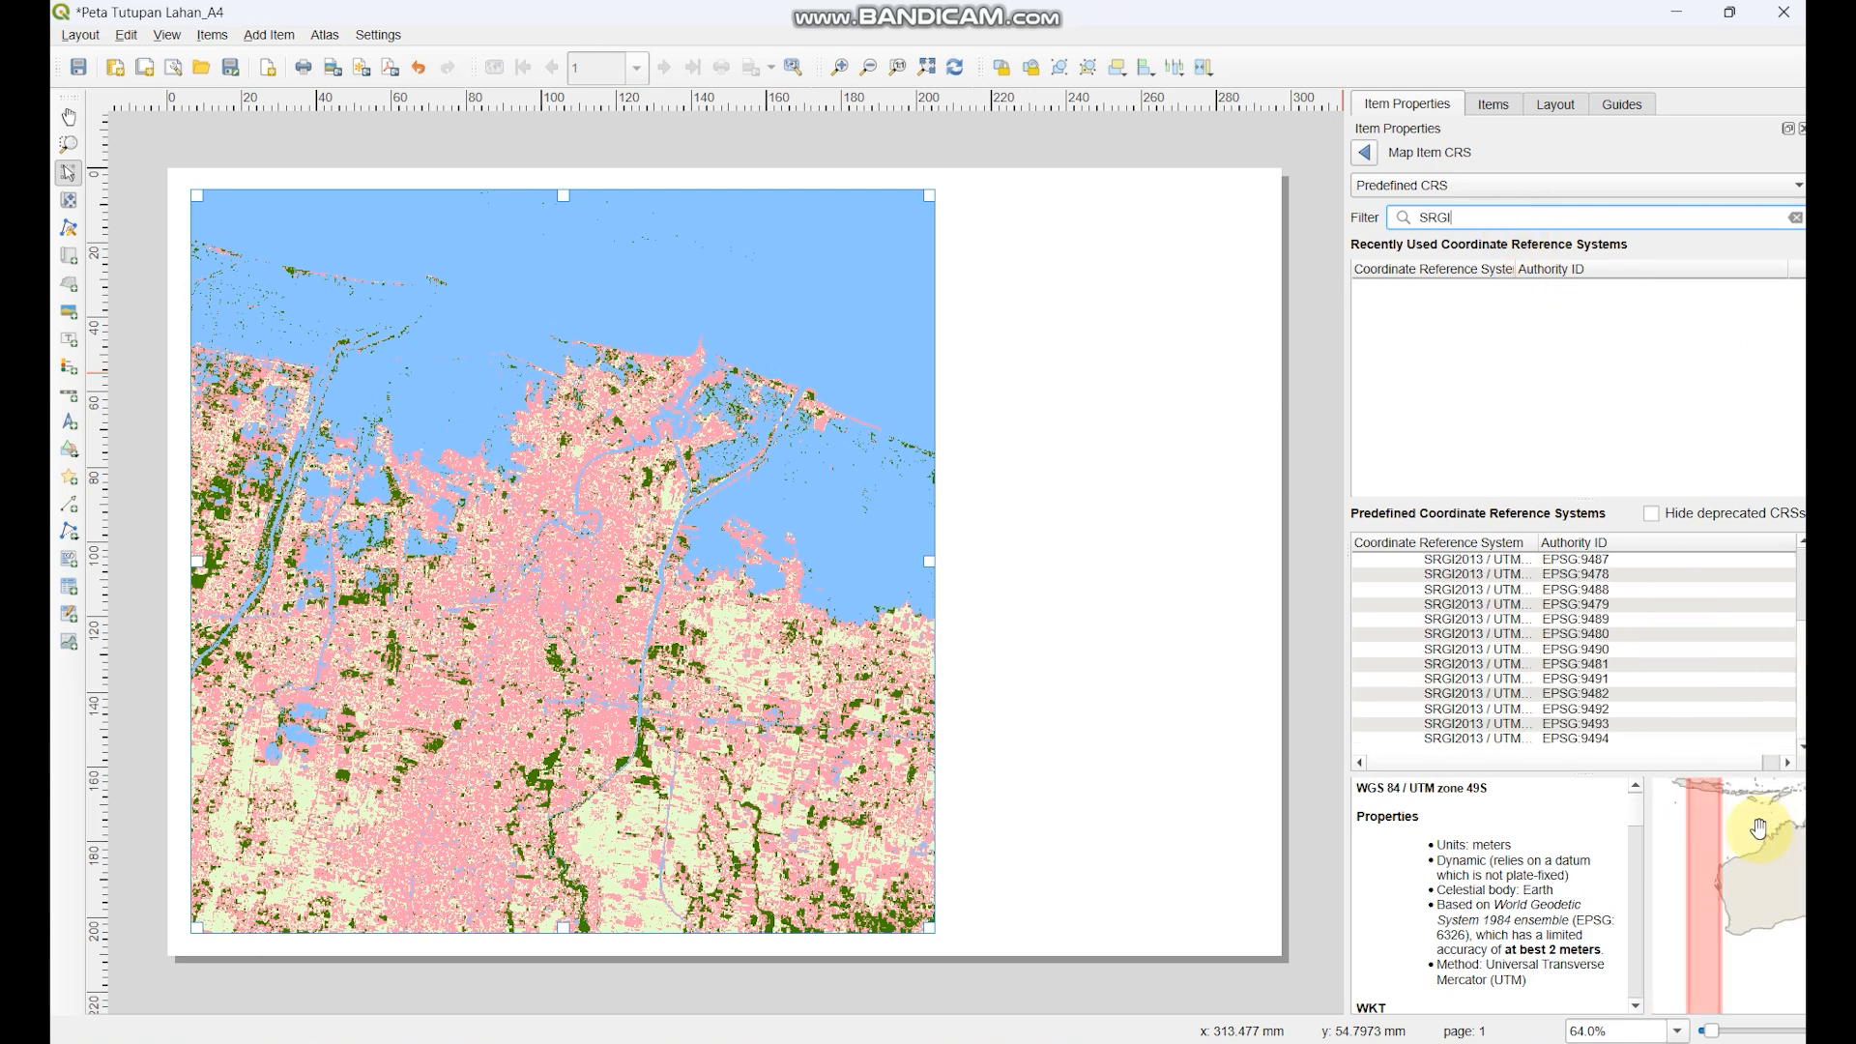
pyautogui.scroll(3, 1756, 850)
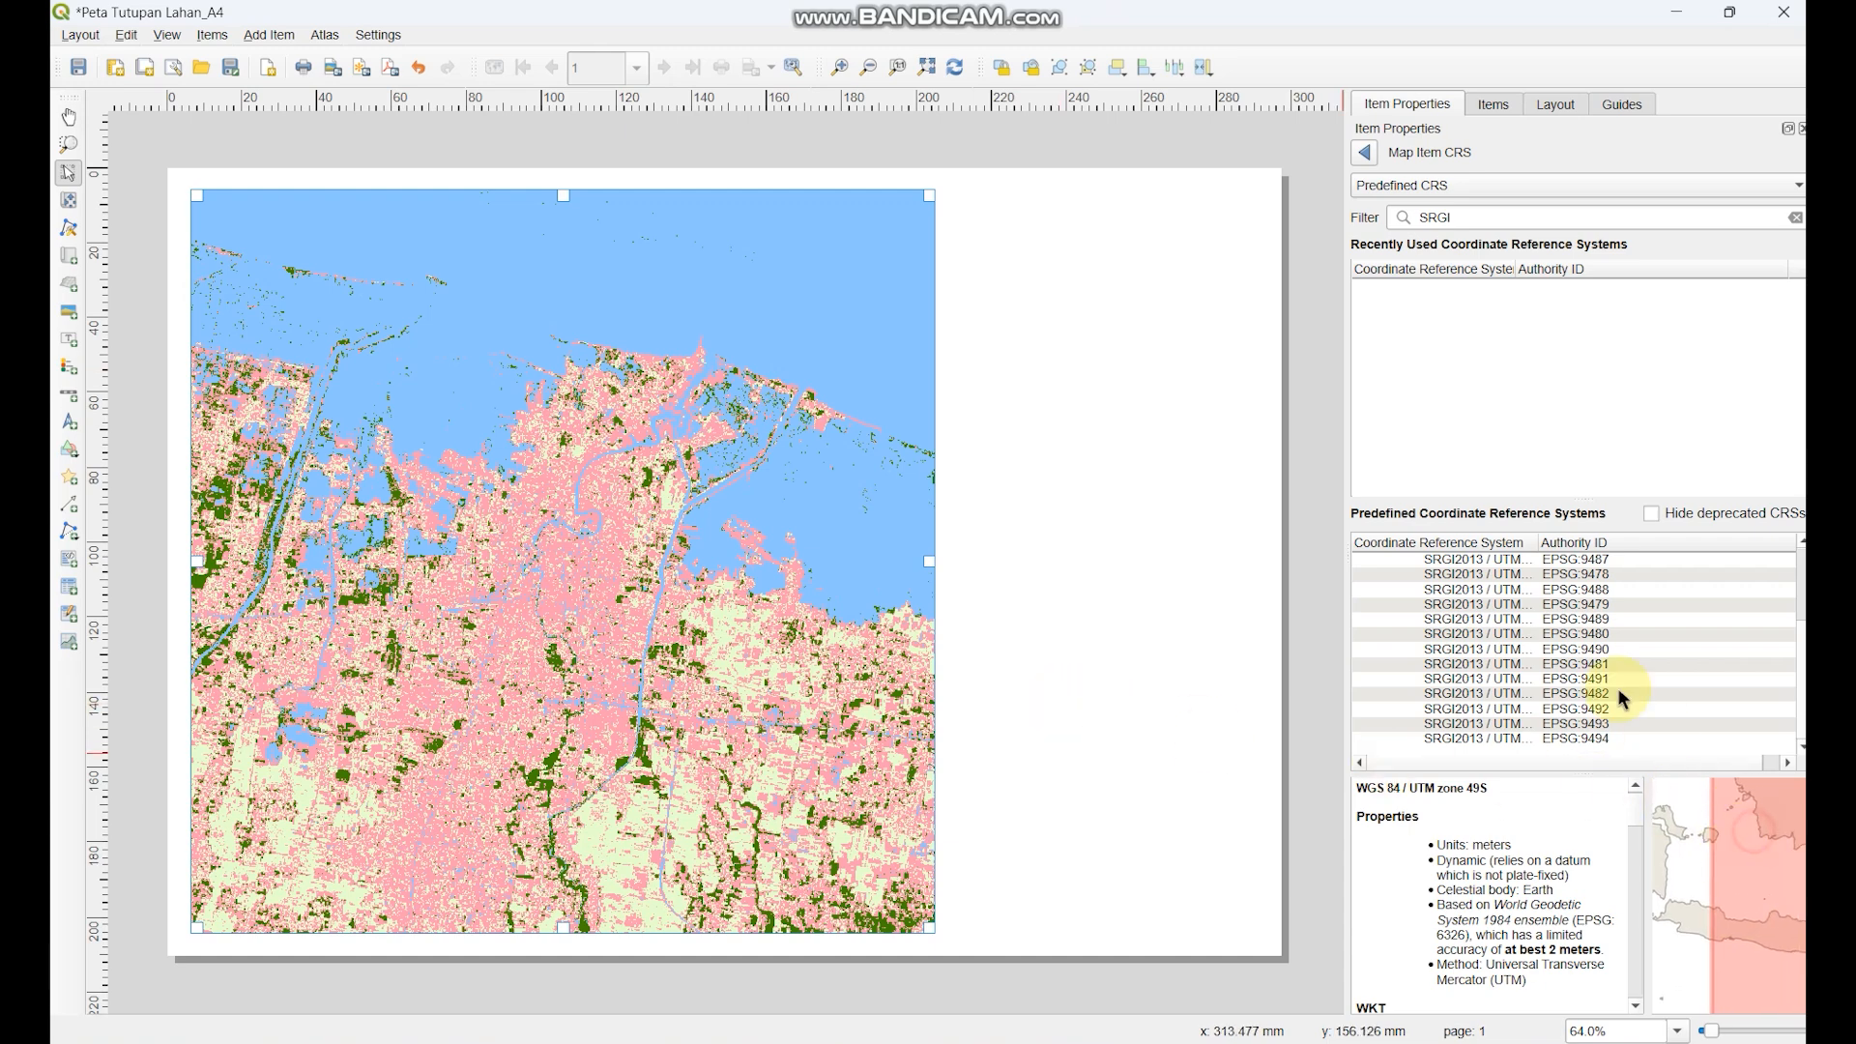
pyautogui.scroll(3, 1605, 677)
# - Set the map's CRS to EPSG:9489 - SRGI2013 / UTM zone 49S, reviewing its definition before returning to the map's properties
pyautogui.click(1564, 652)
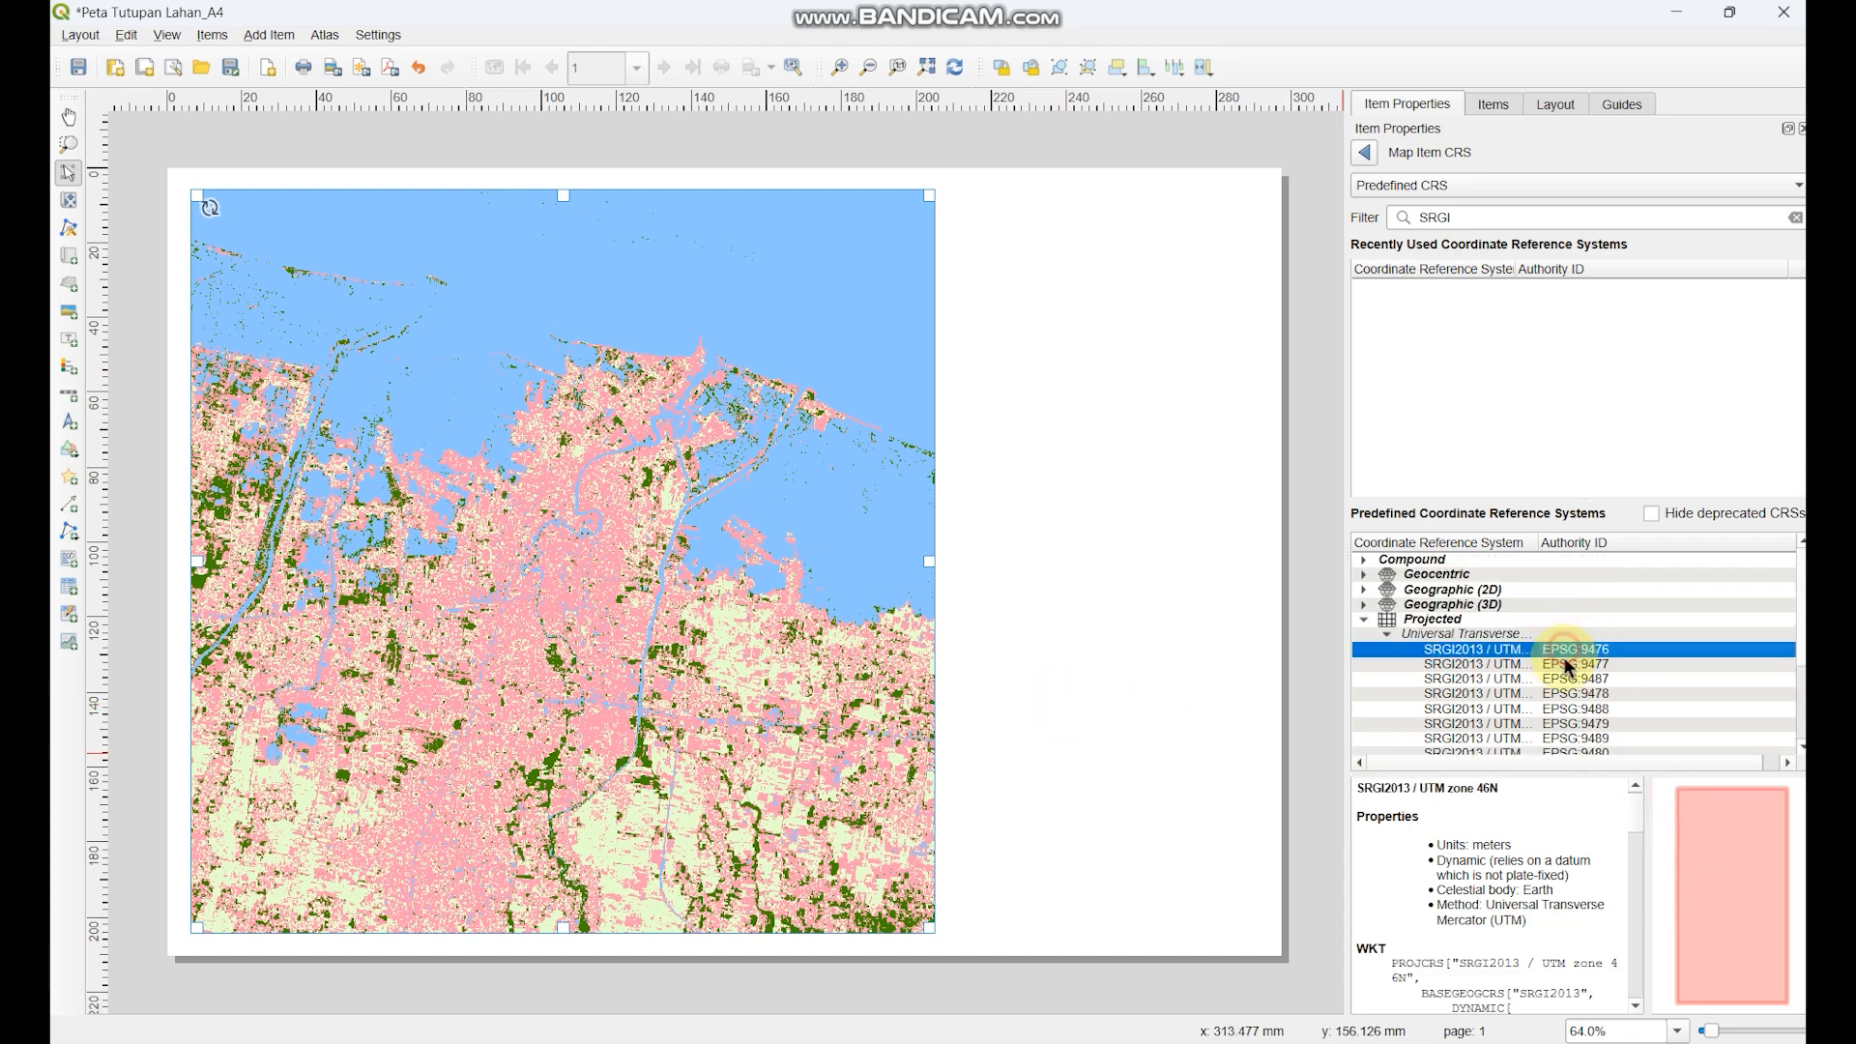
pyautogui.click(1566, 665)
pyautogui.scroll(-2, 1564, 695)
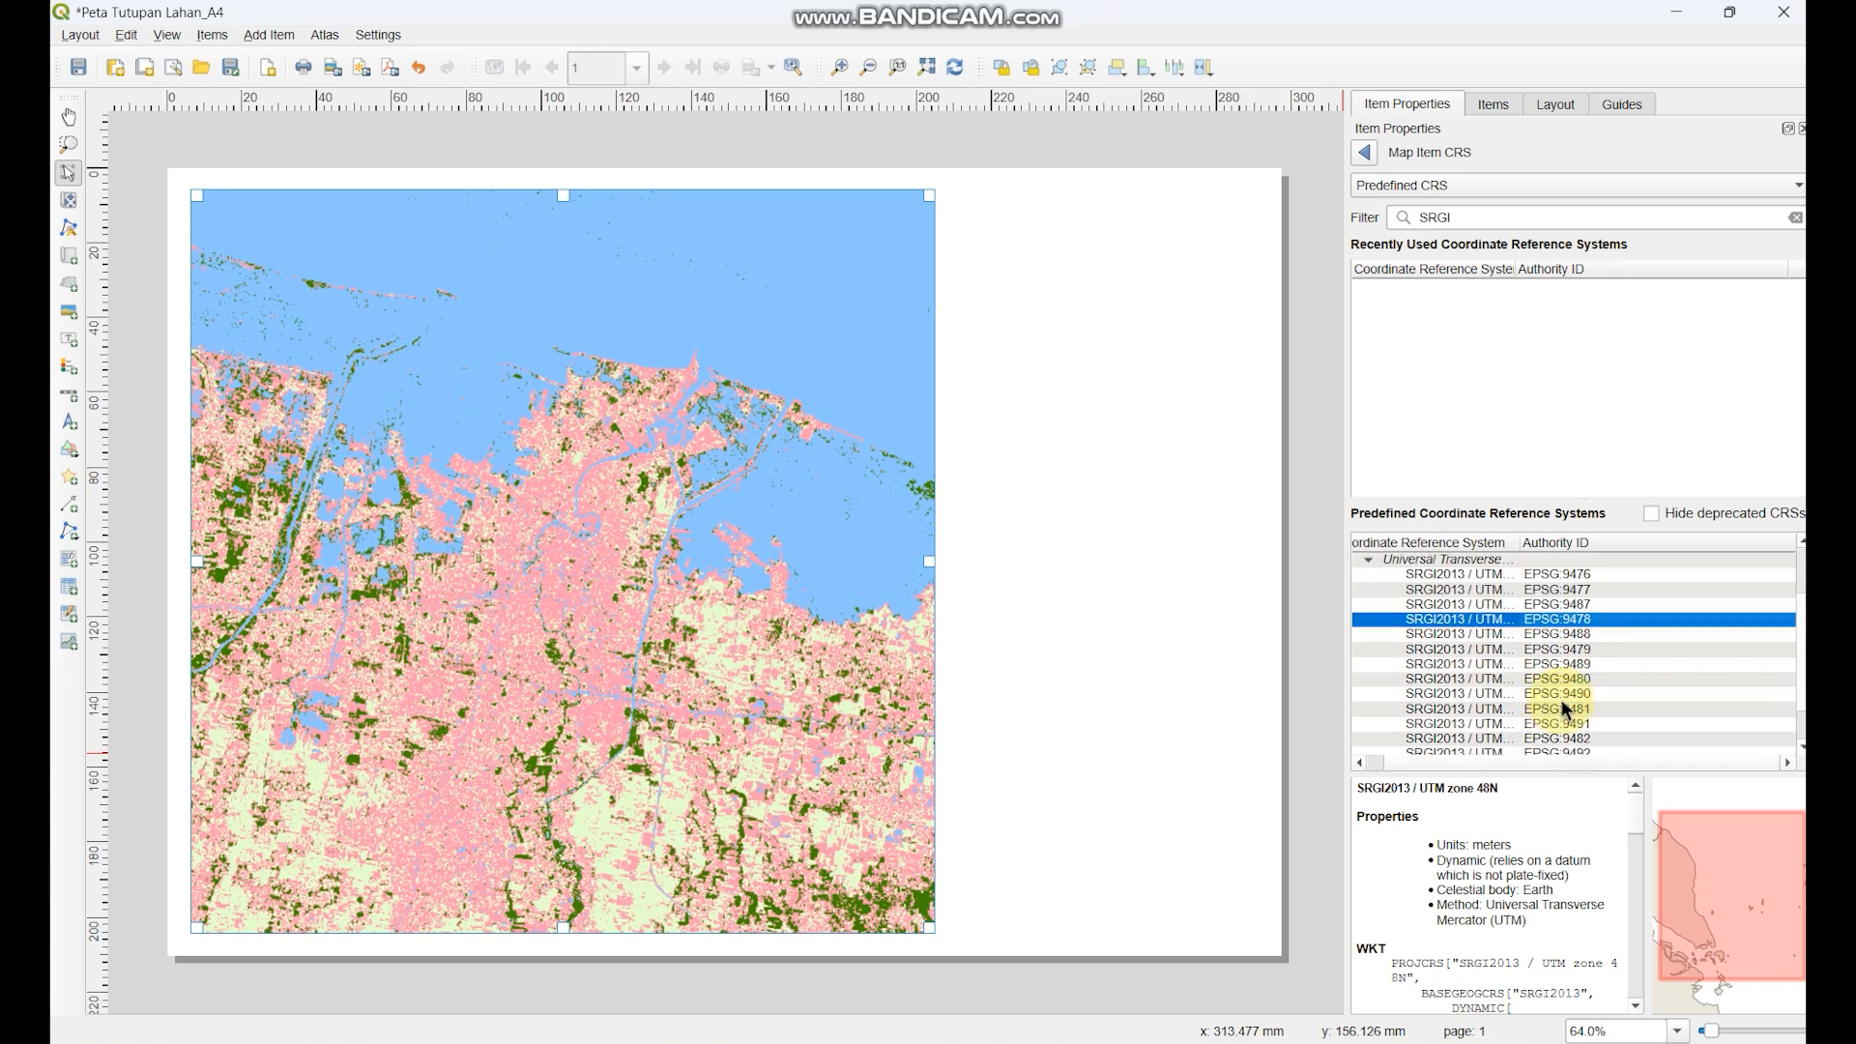
pyautogui.click(1551, 652)
pyautogui.moveTo(1522, 544); pyautogui.dragTo(1612, 544)
pyautogui.click(1544, 665)
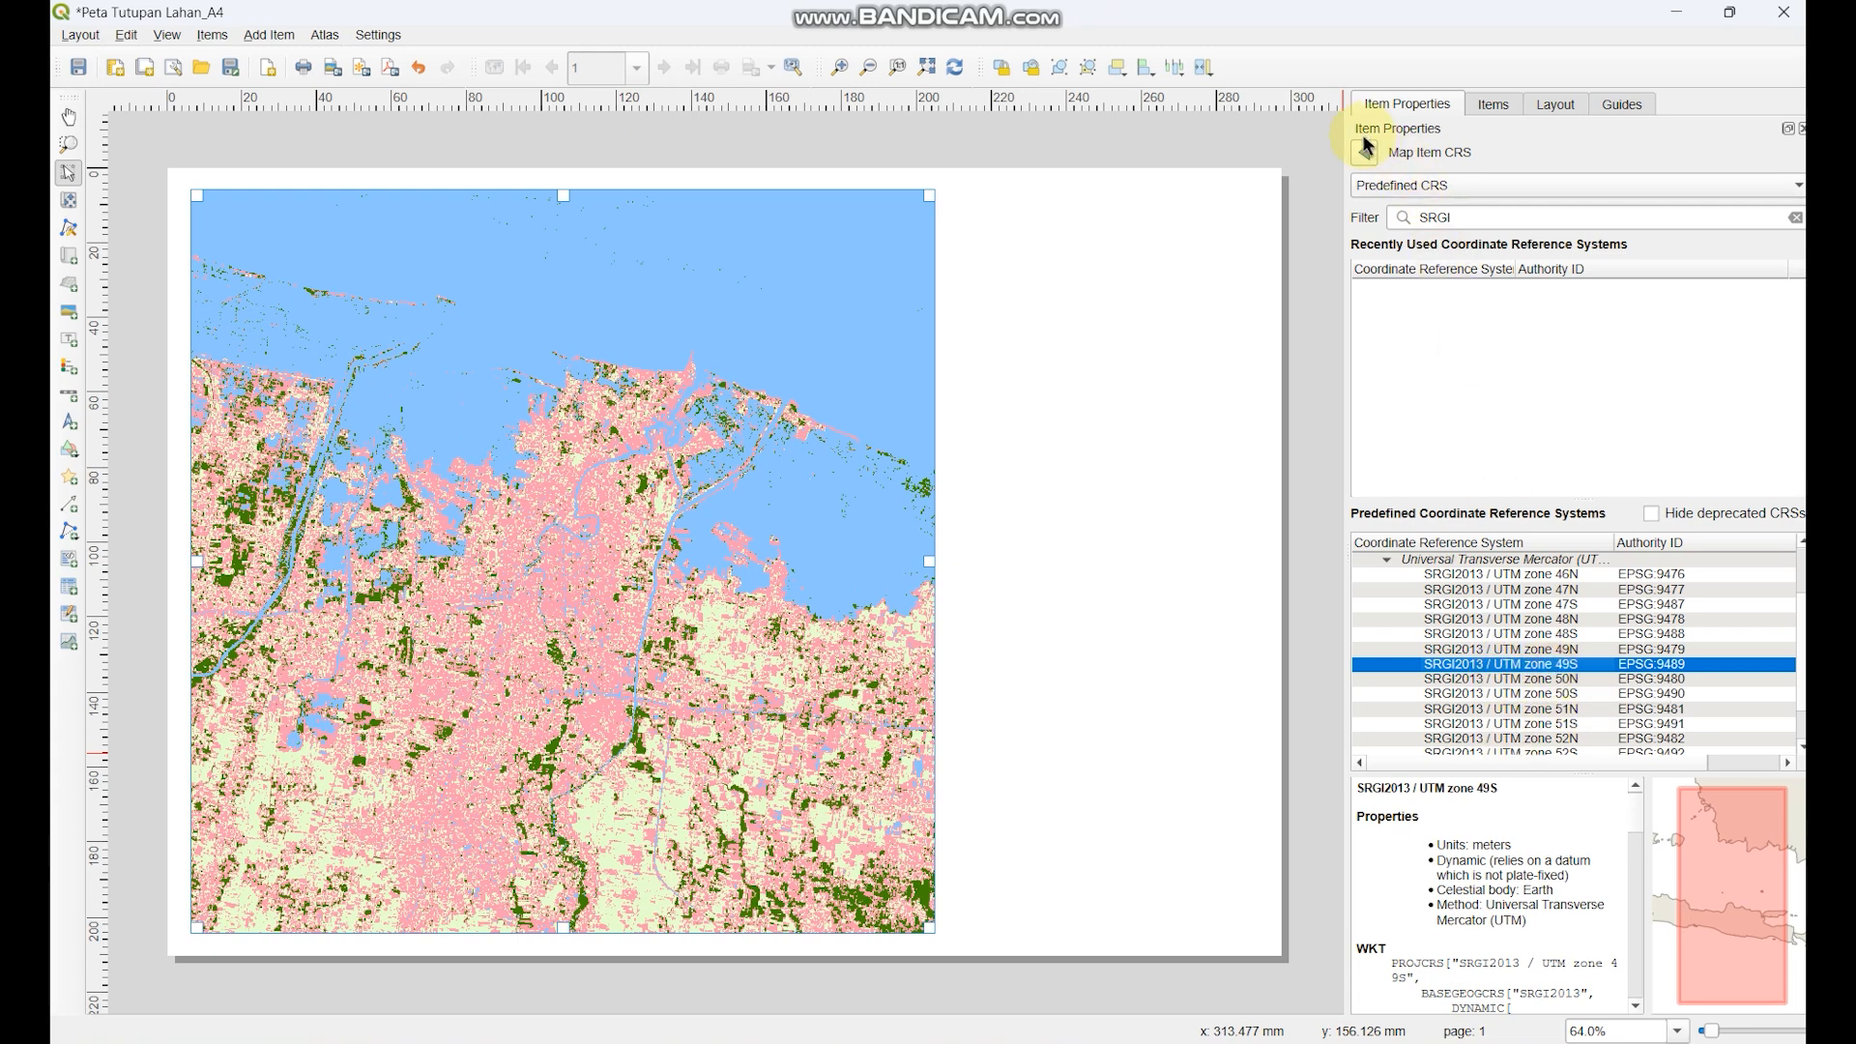
pyautogui.scroll(-10, 1605, 870)
pyautogui.scroll(-5, 1625, 906)
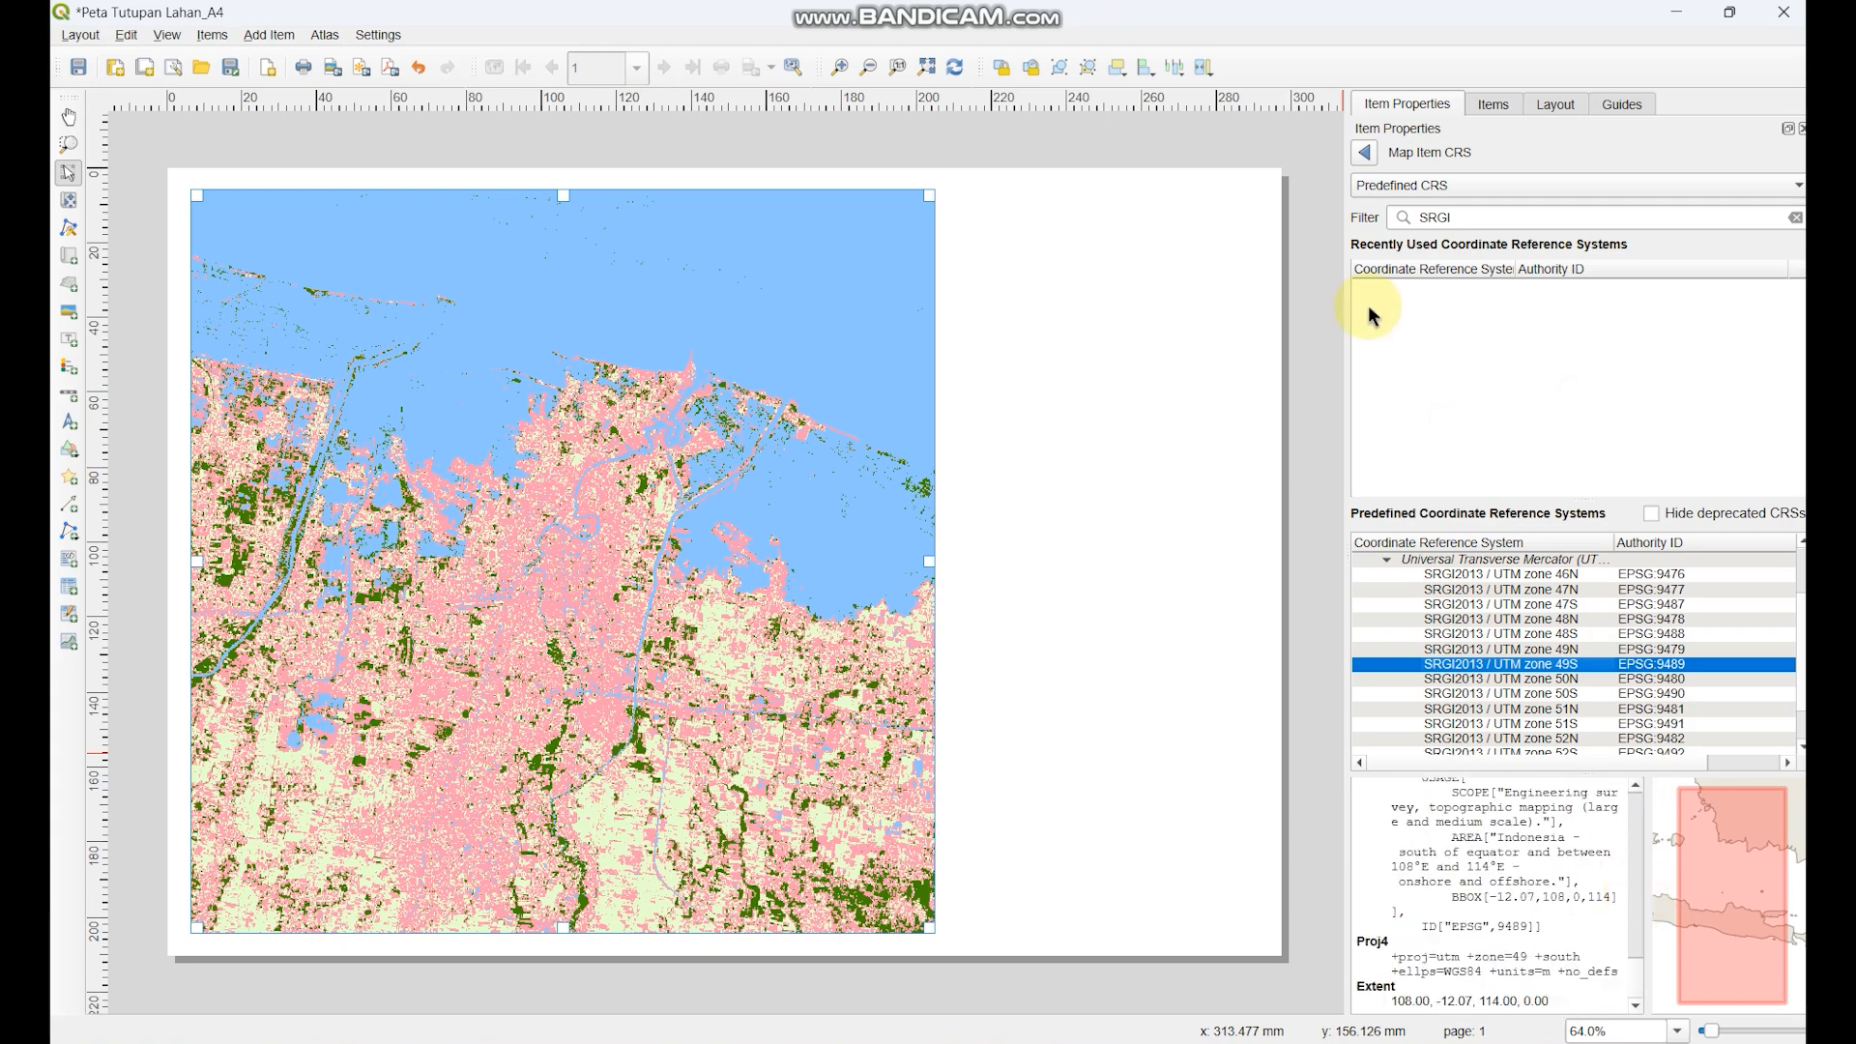
pyautogui.click(1365, 152)
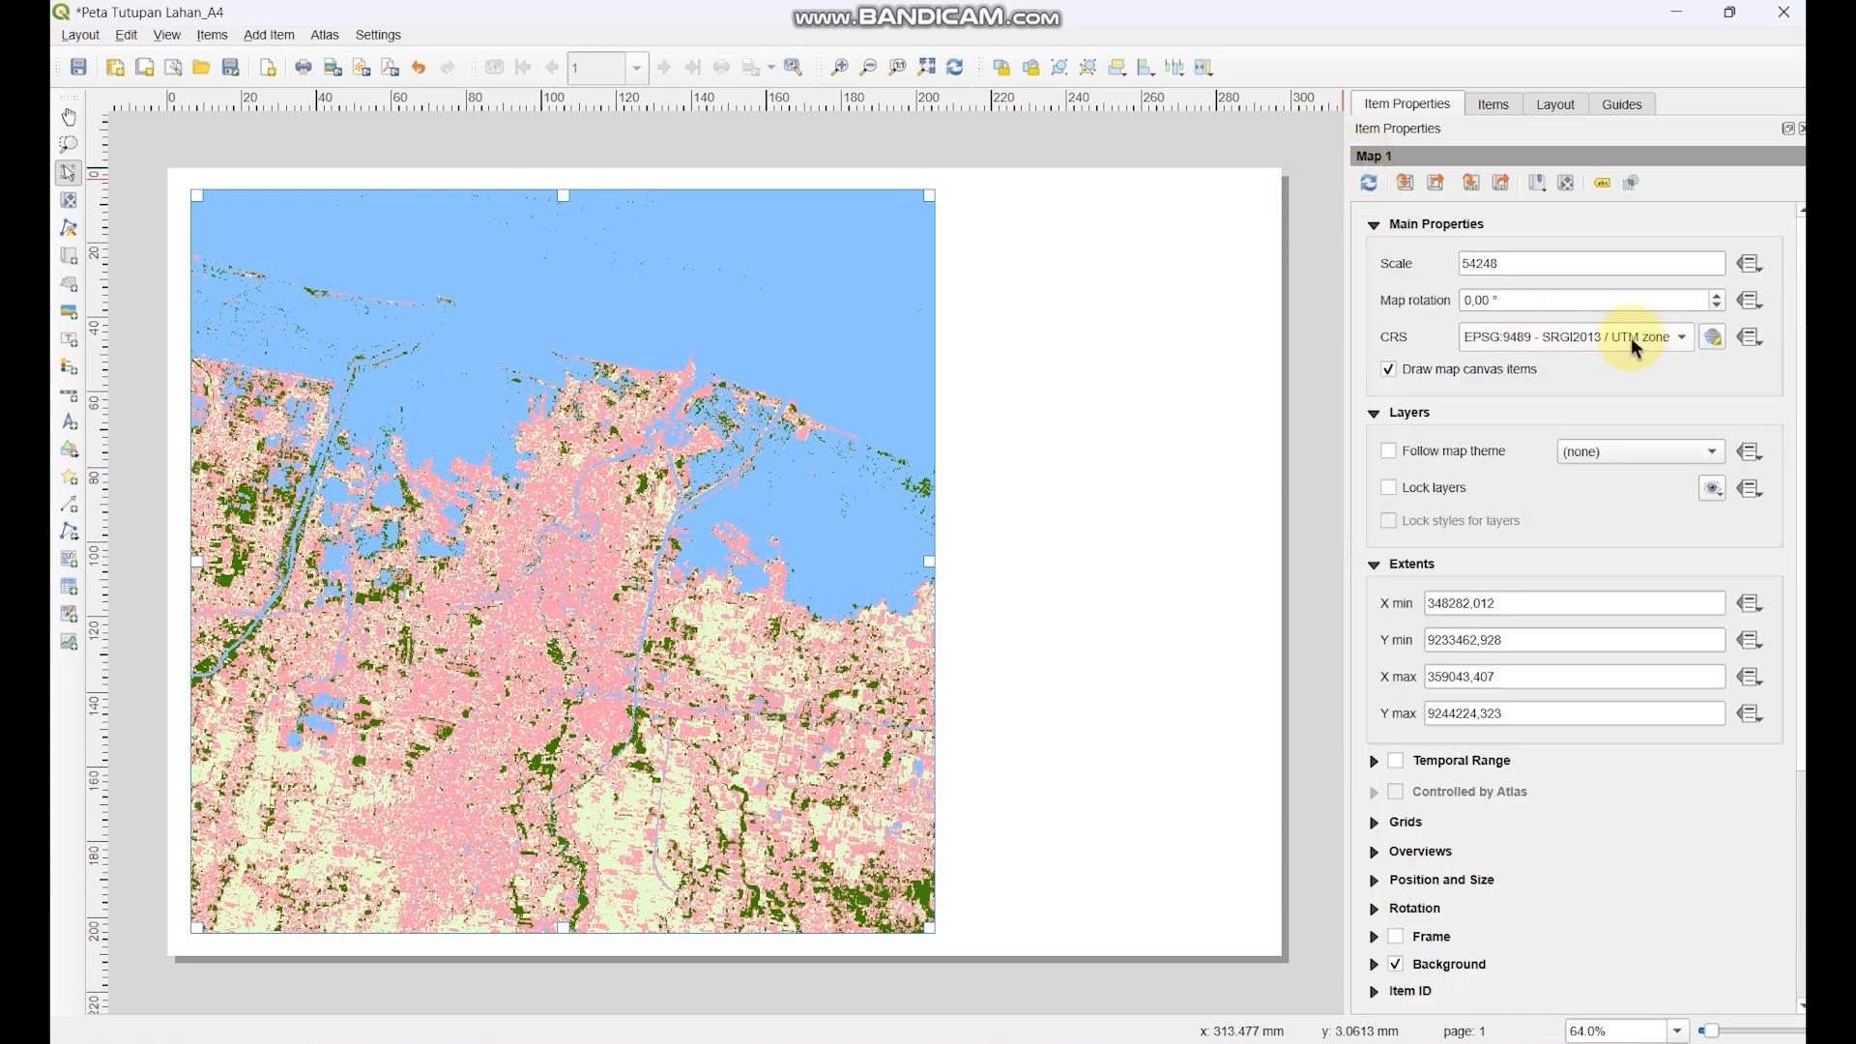
# - Nudge the map slightly toward the page's empty side and turn on its frame
pyautogui.click(1063, 450)
pyautogui.moveTo(653, 448)
pyautogui.mouseDown()
pyautogui.moveTo(612, 435)
pyautogui.moveTo(618, 453)
pyautogui.mouseUp()
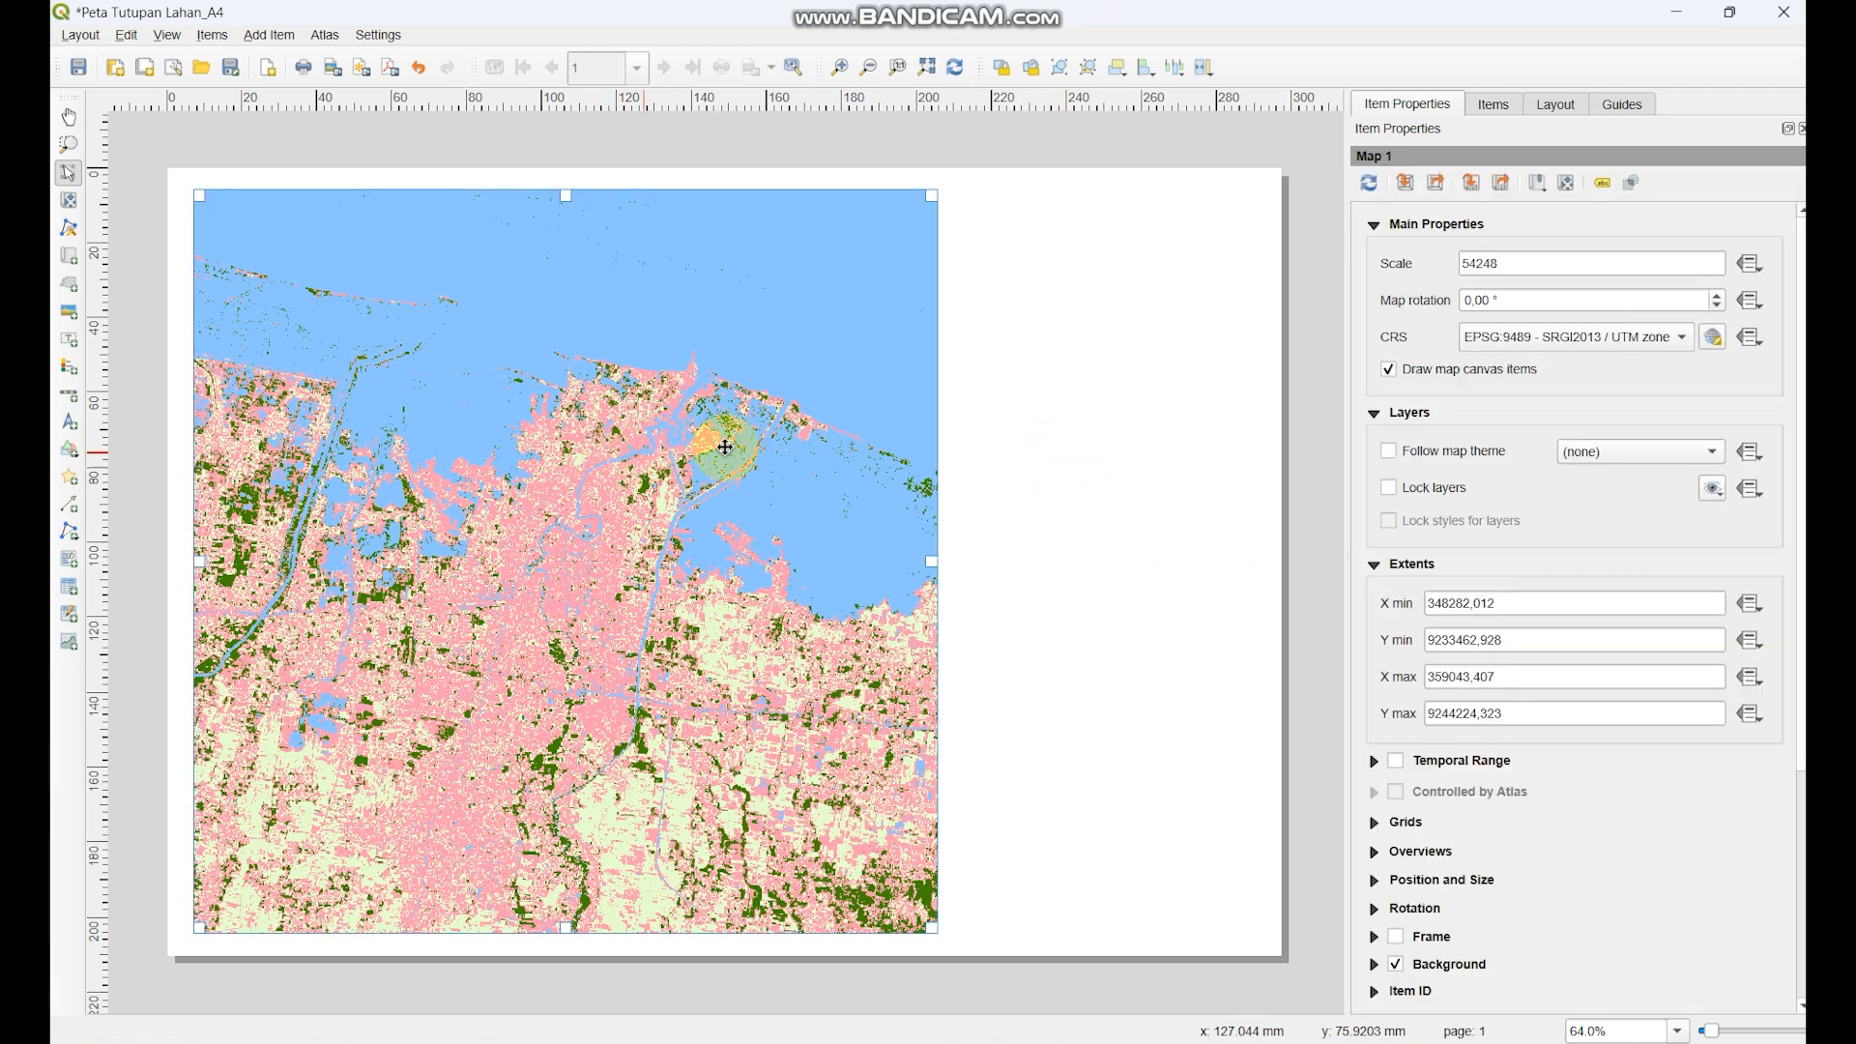
pyautogui.scroll(-5, 1434, 464)
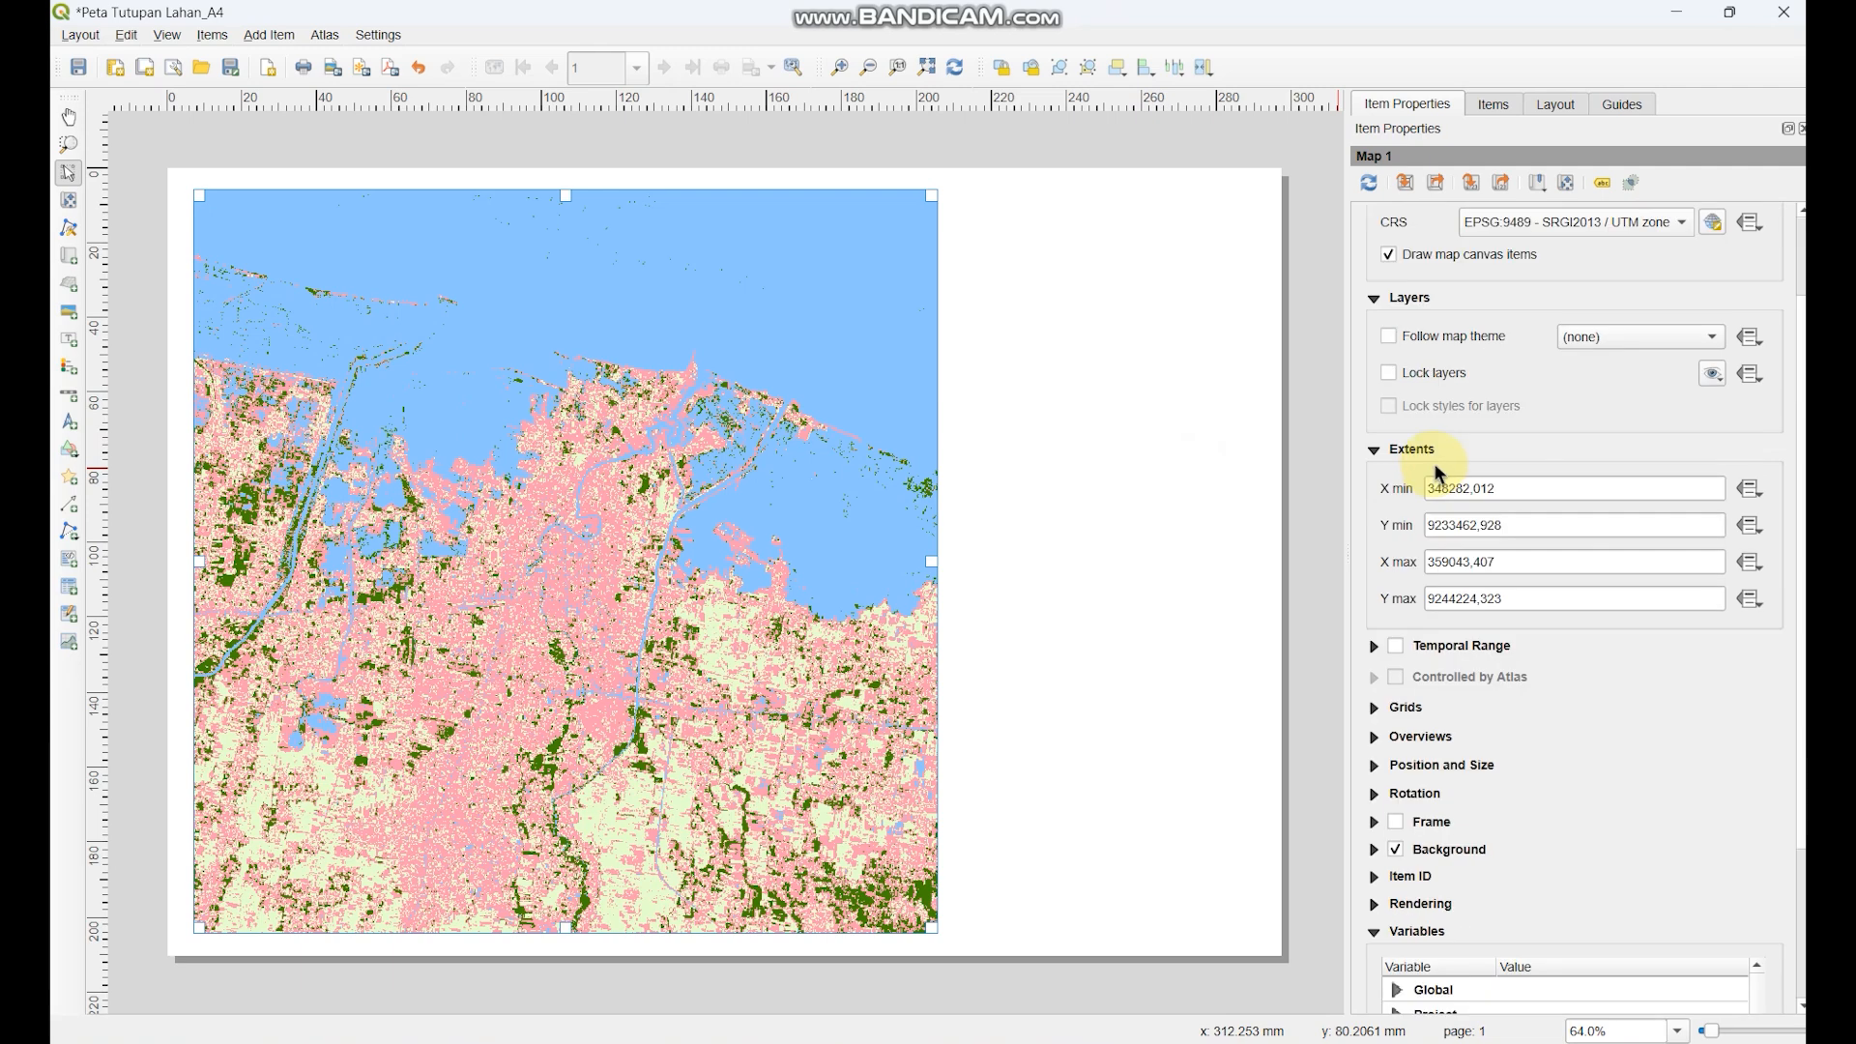
pyautogui.click(1395, 604)
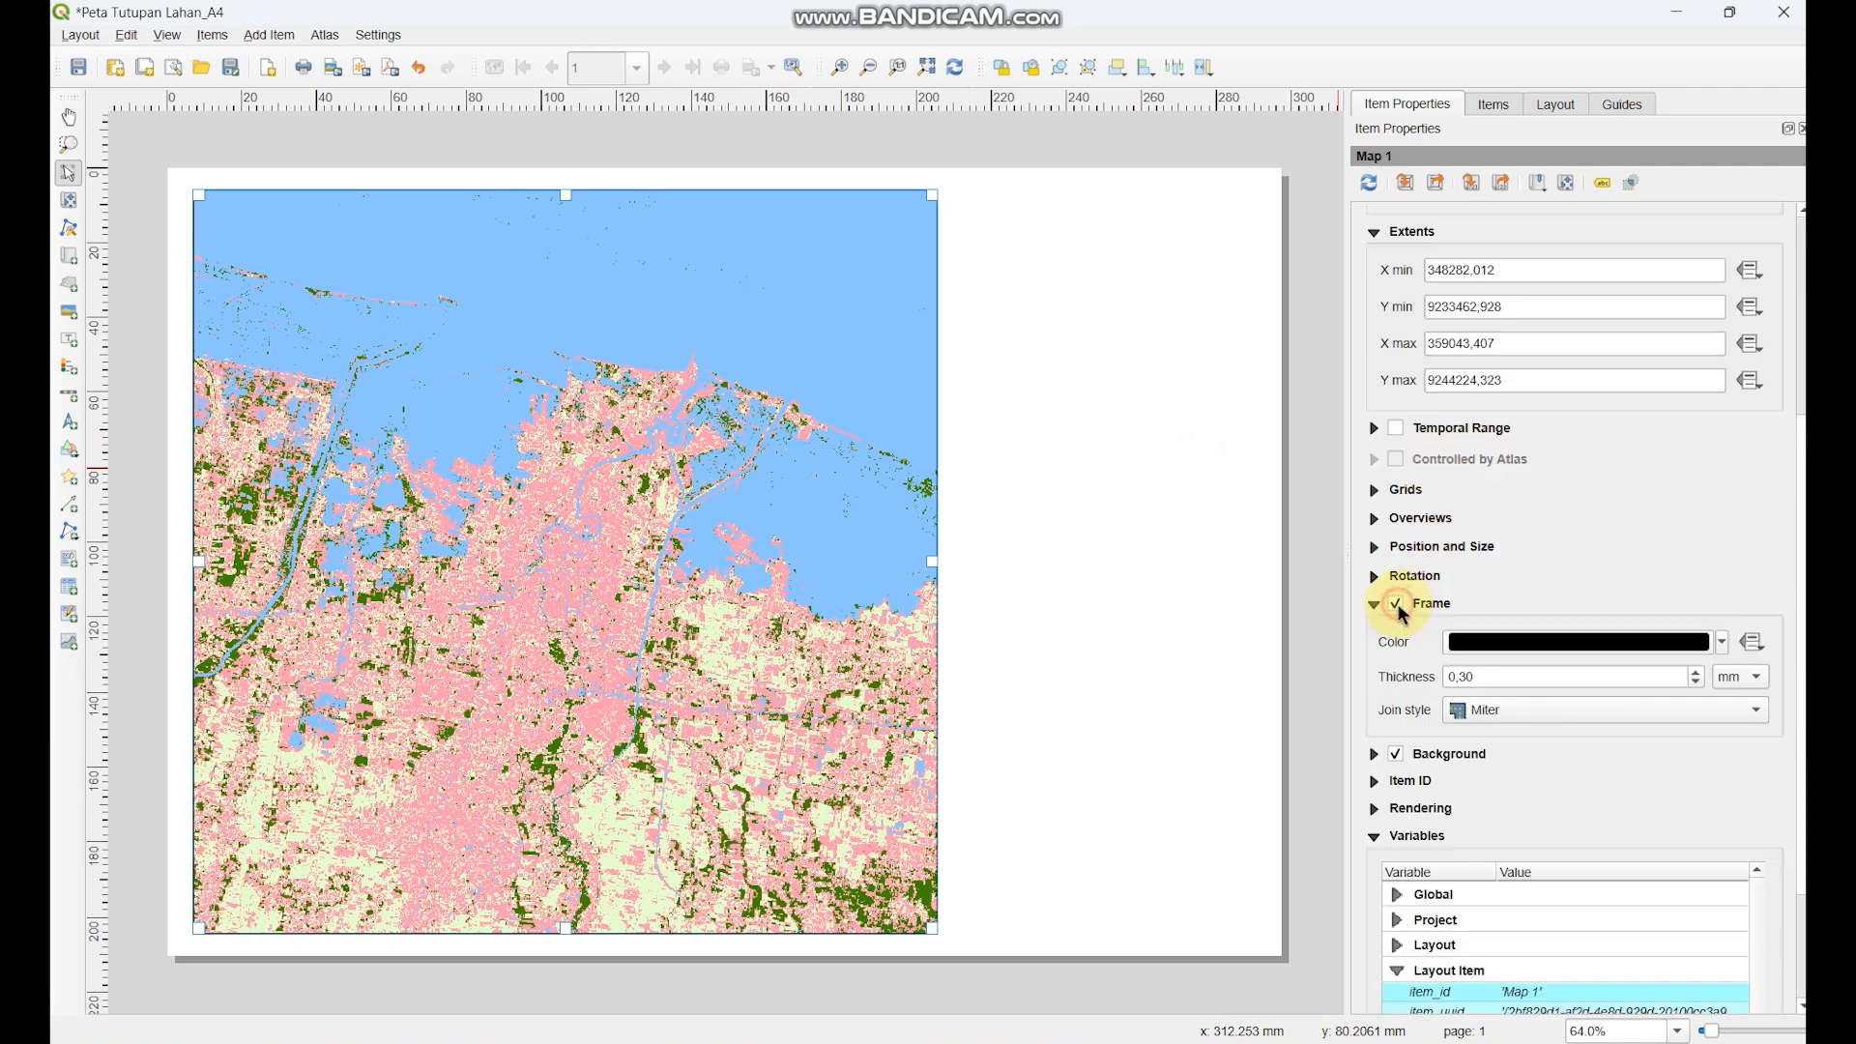
# - Nudge the framed map slightly back toward the page's left edge and keep it selected
pyautogui.click(1165, 517)
pyautogui.click(845, 445)
pyautogui.moveTo(735, 393); pyautogui.dragTo(733, 391)
pyautogui.click(986, 386)
pyautogui.click(838, 392)
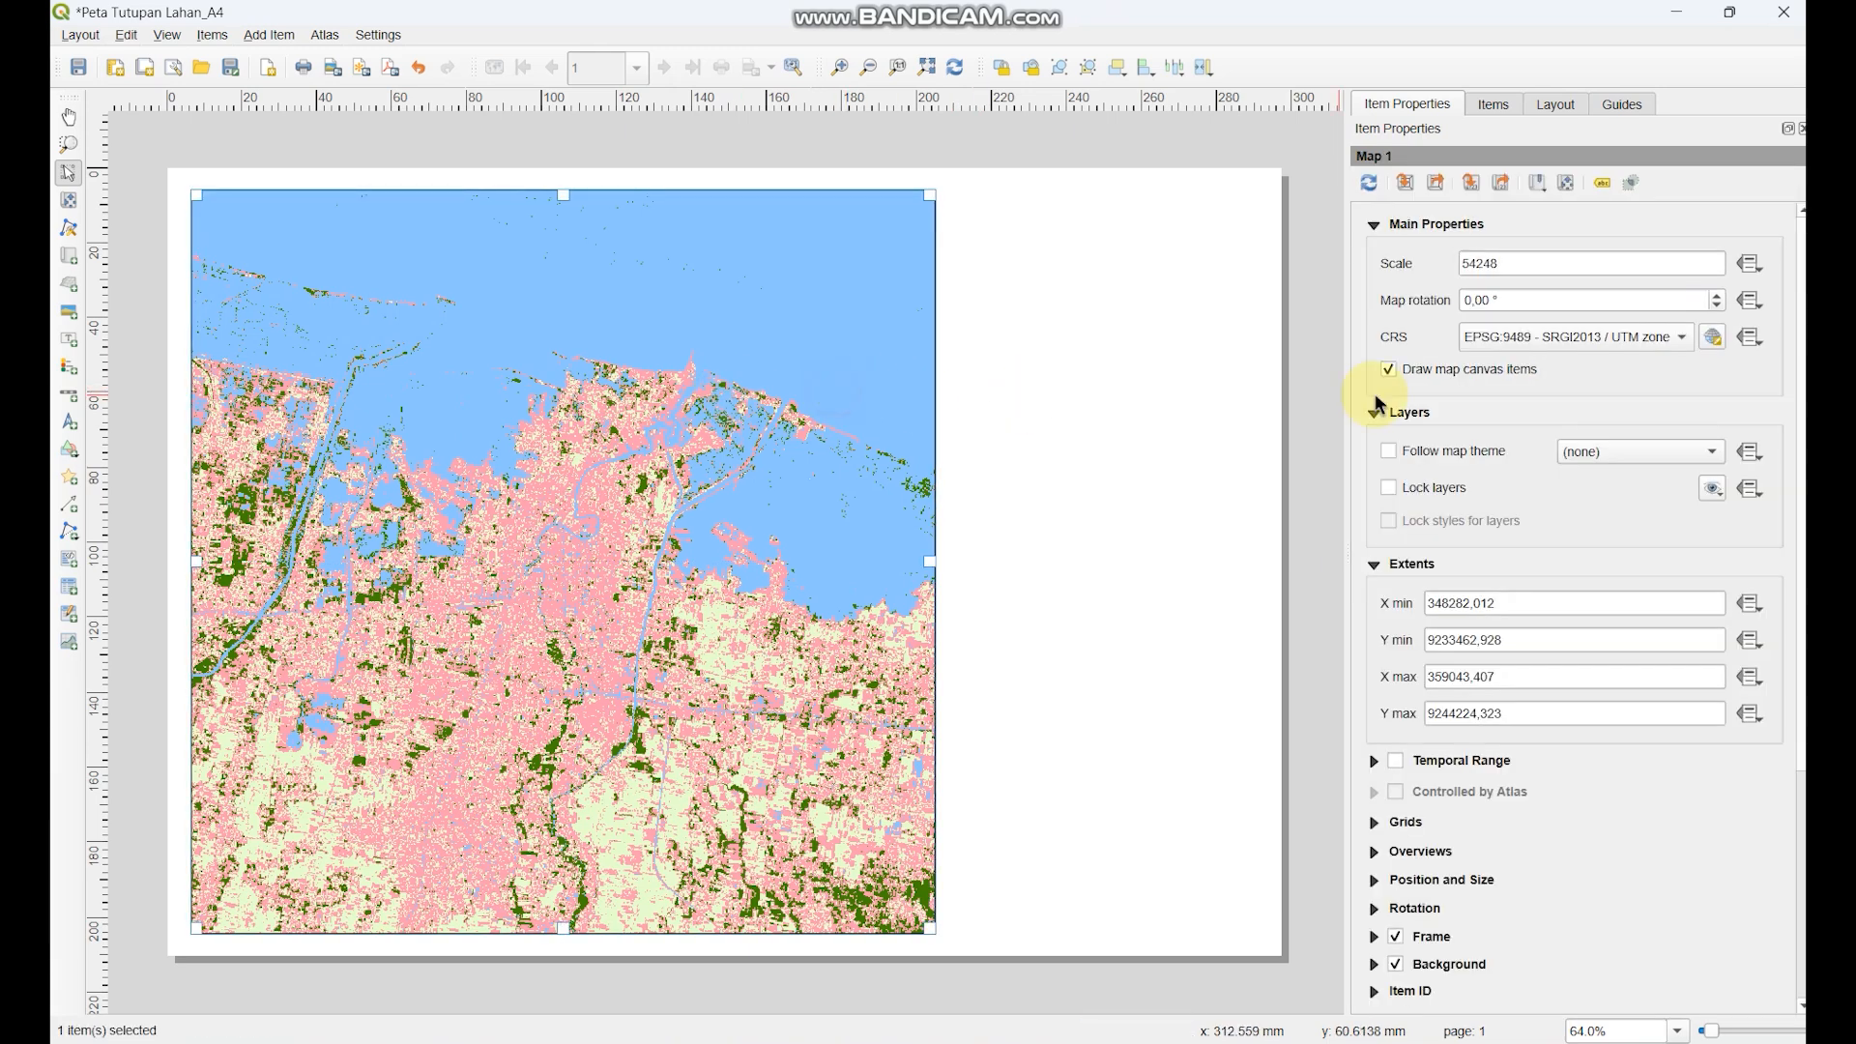
pyautogui.click(1193, 442)
pyautogui.click(832, 435)
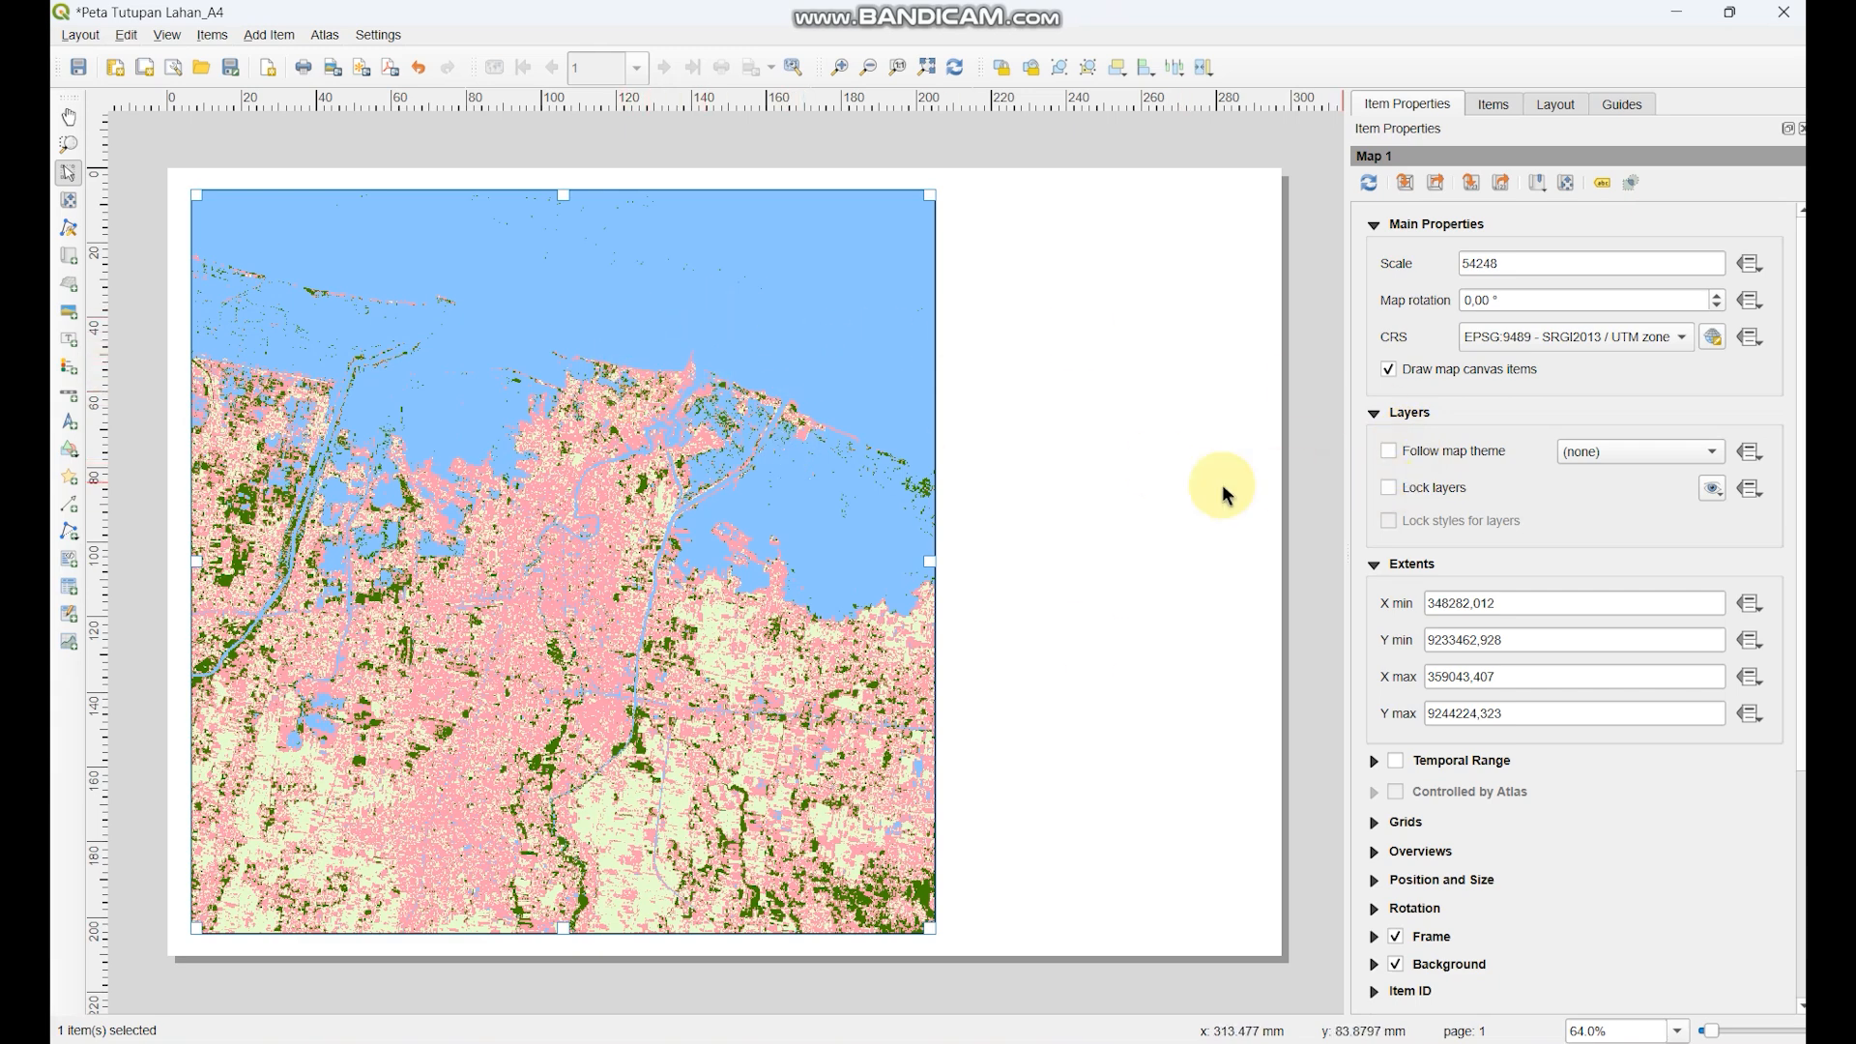
# - In the main QGIS window, hide Hasil_Klasifikasi_supervised and show Sampled and Titik Validasi, and refresh the layout's map
pyautogui.moveTo(1121, 1040)
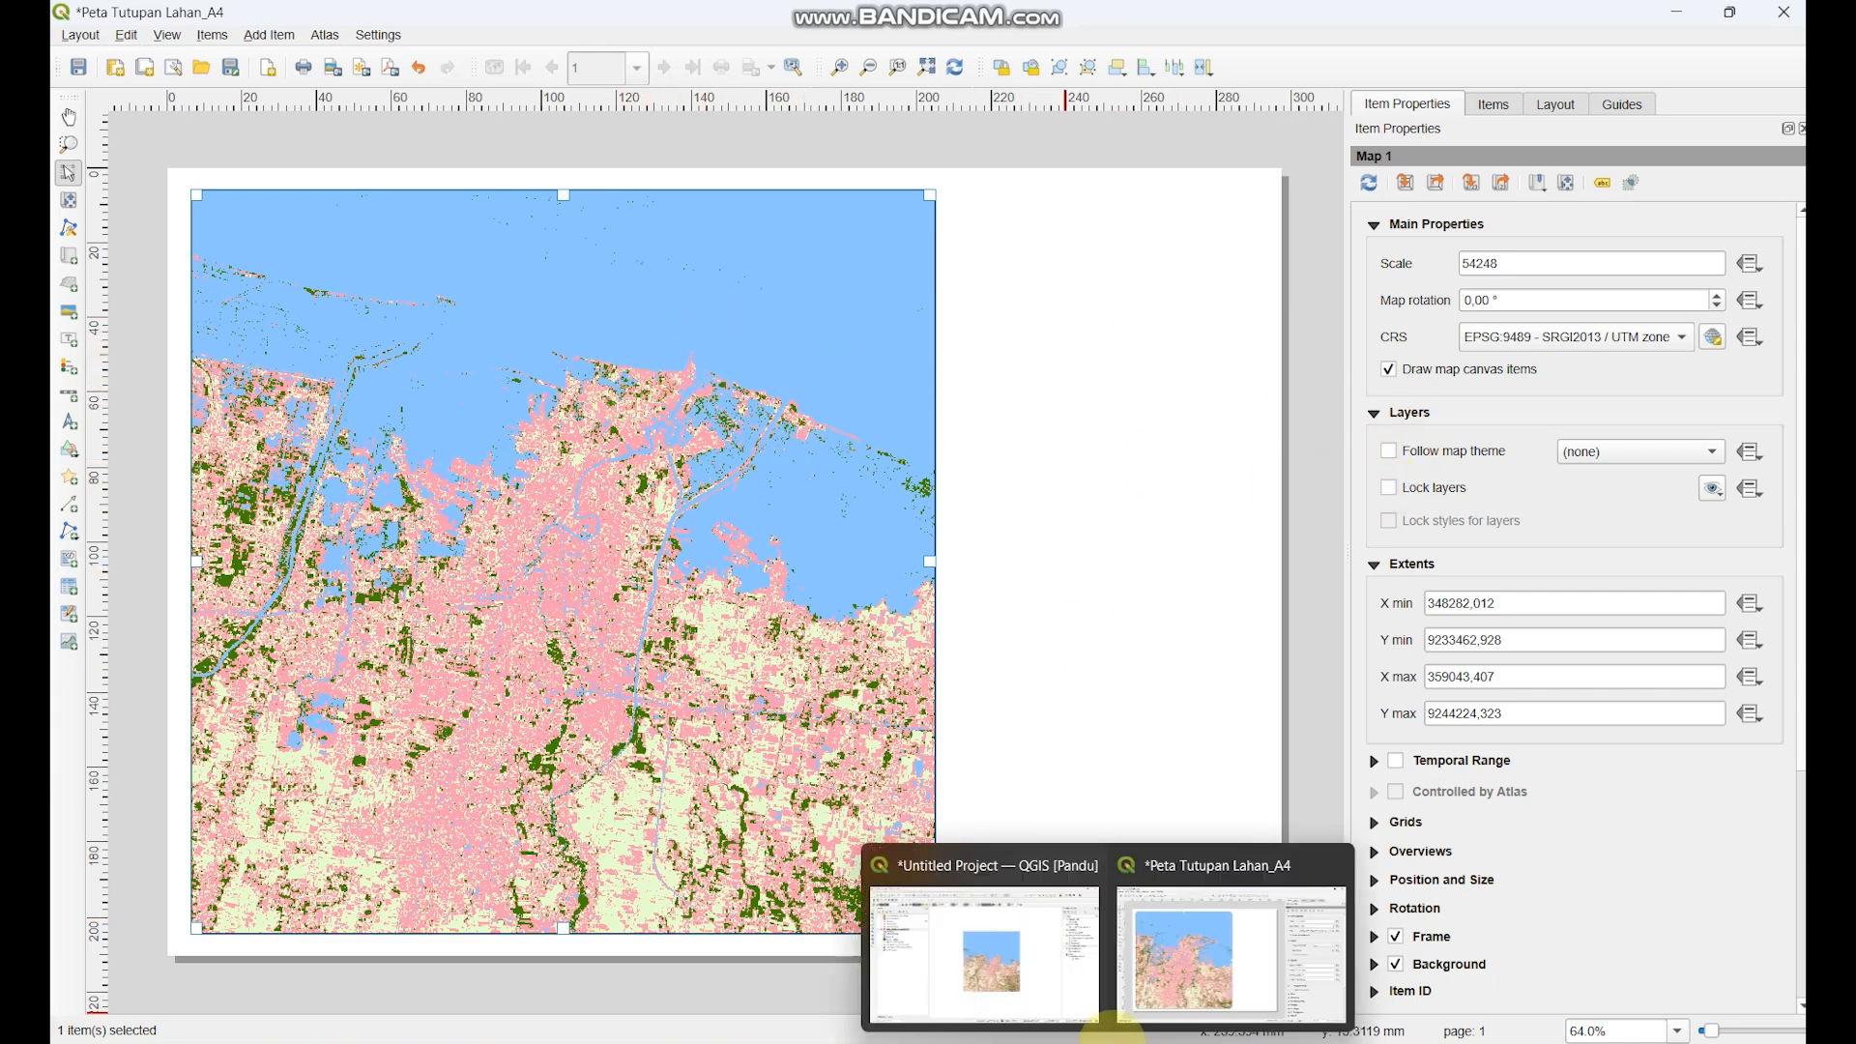
pyautogui.click(1000, 962)
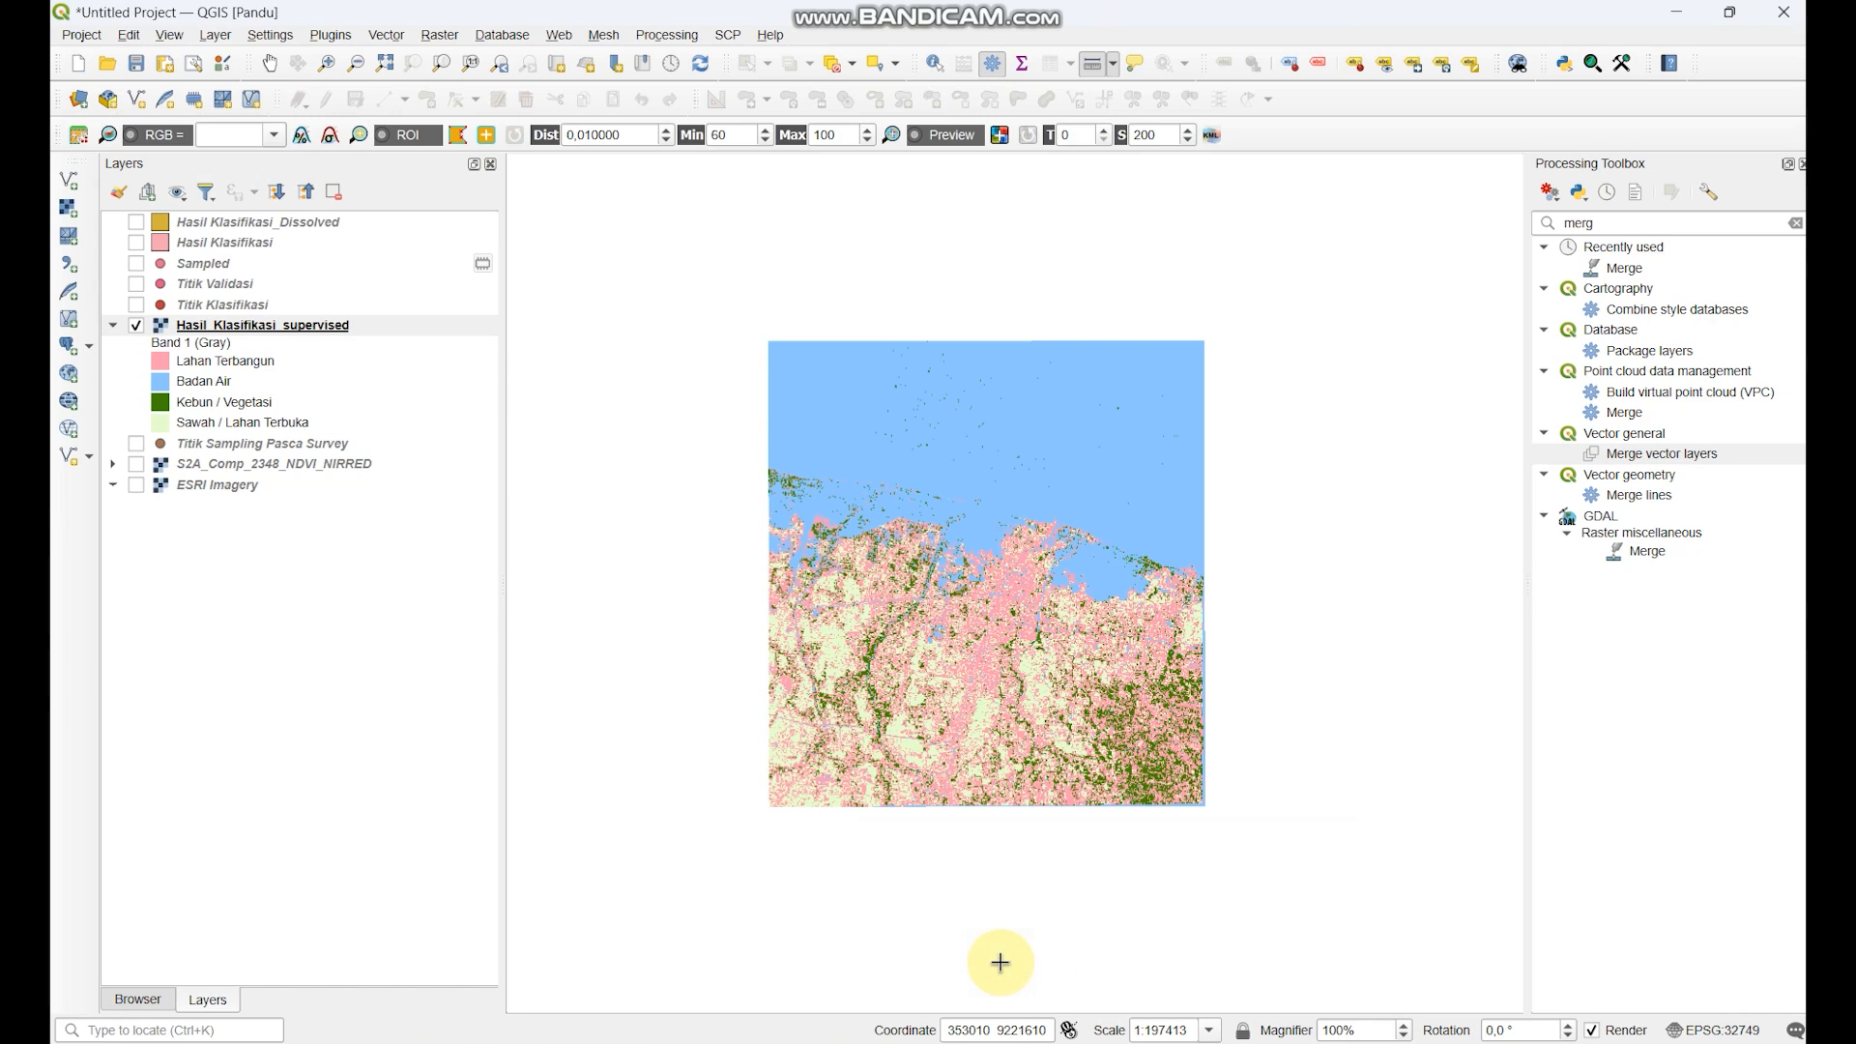
pyautogui.click(137, 326)
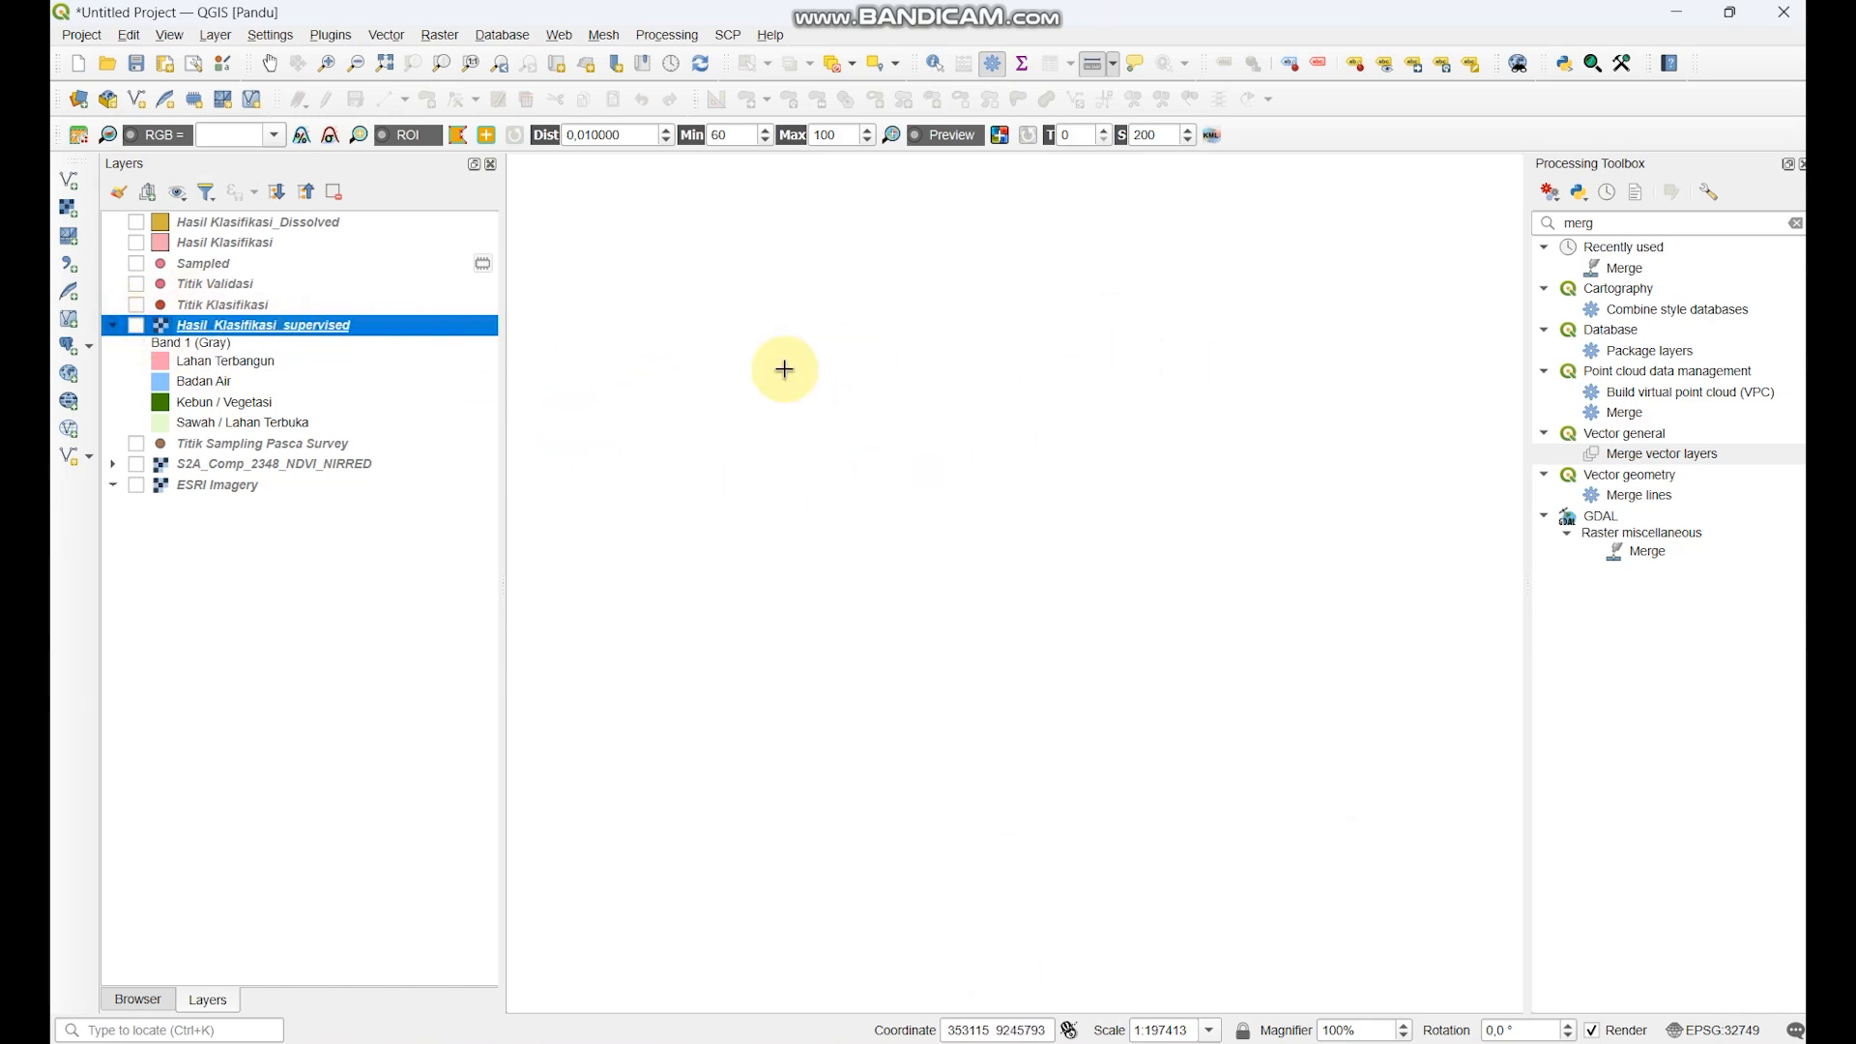
pyautogui.click(139, 264)
pyautogui.click(139, 284)
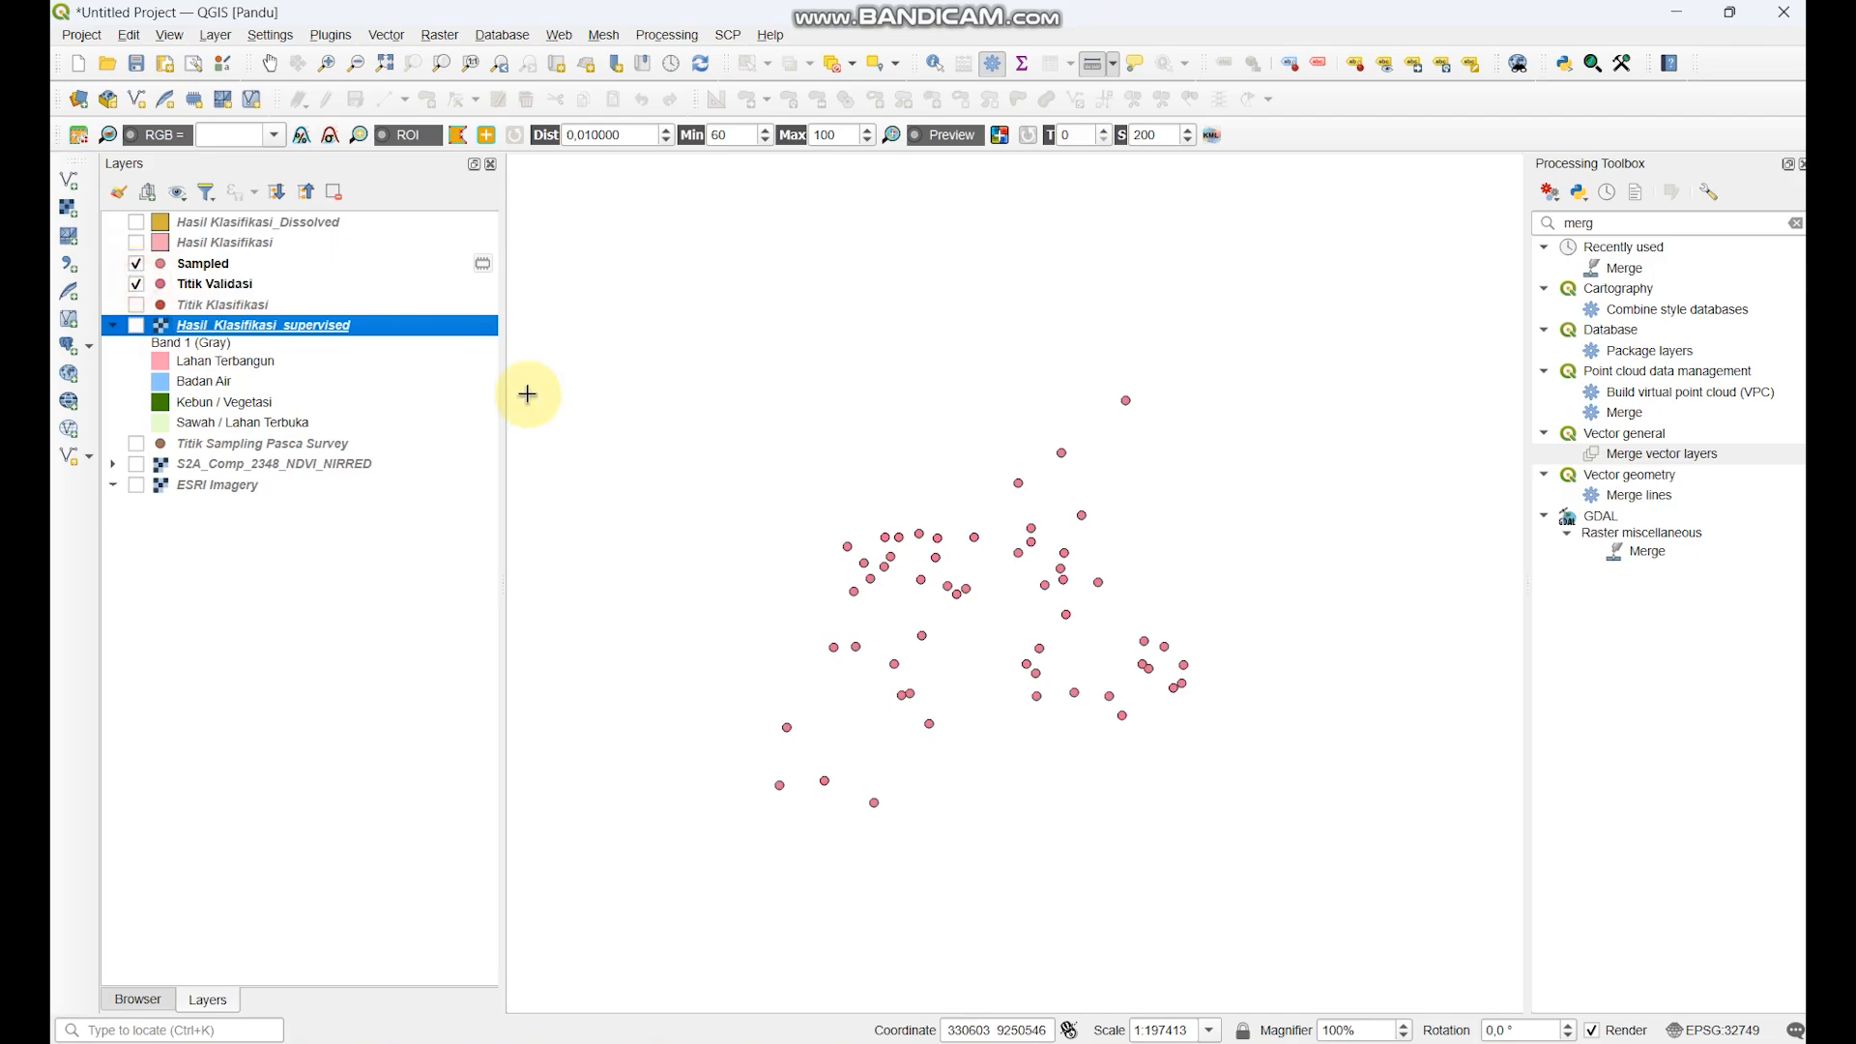
pyautogui.hotkey('alt', 'Tab')
pyautogui.hotkey('alt', 'Tab')
pyautogui.moveTo(1104, 1036)
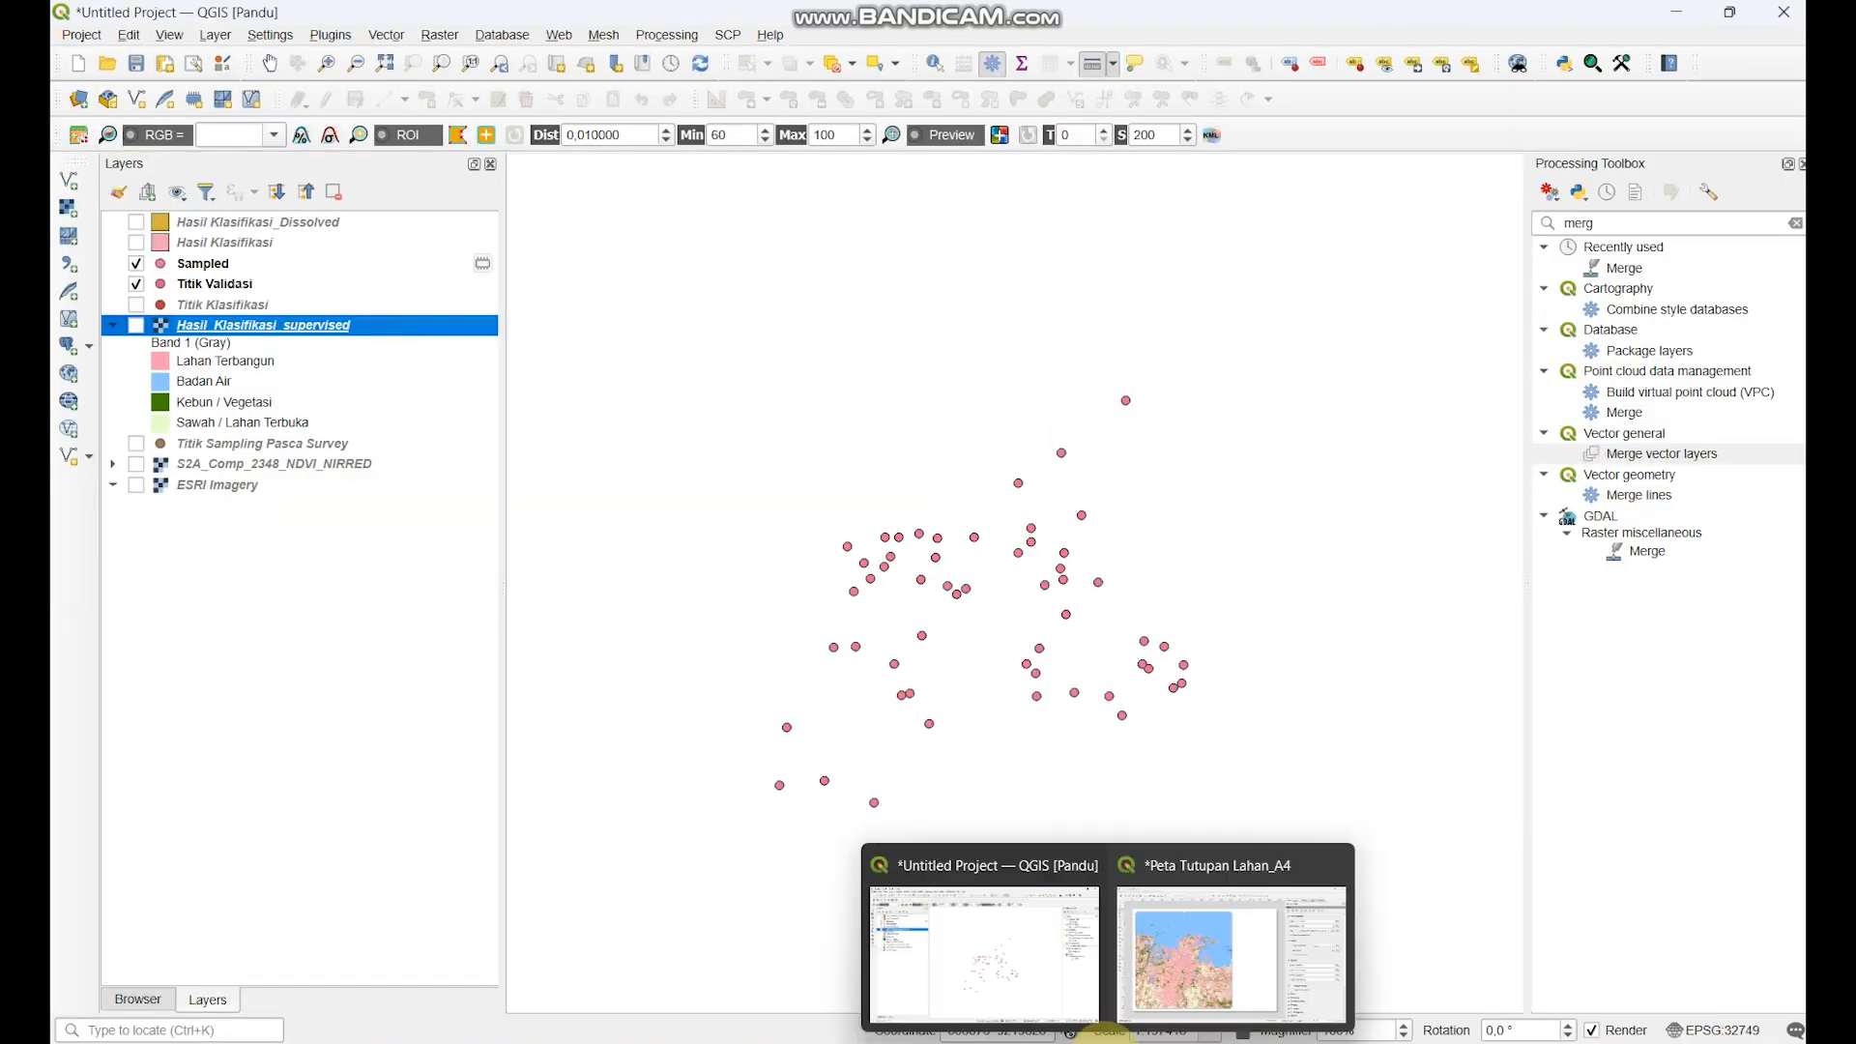
pyautogui.click(1172, 992)
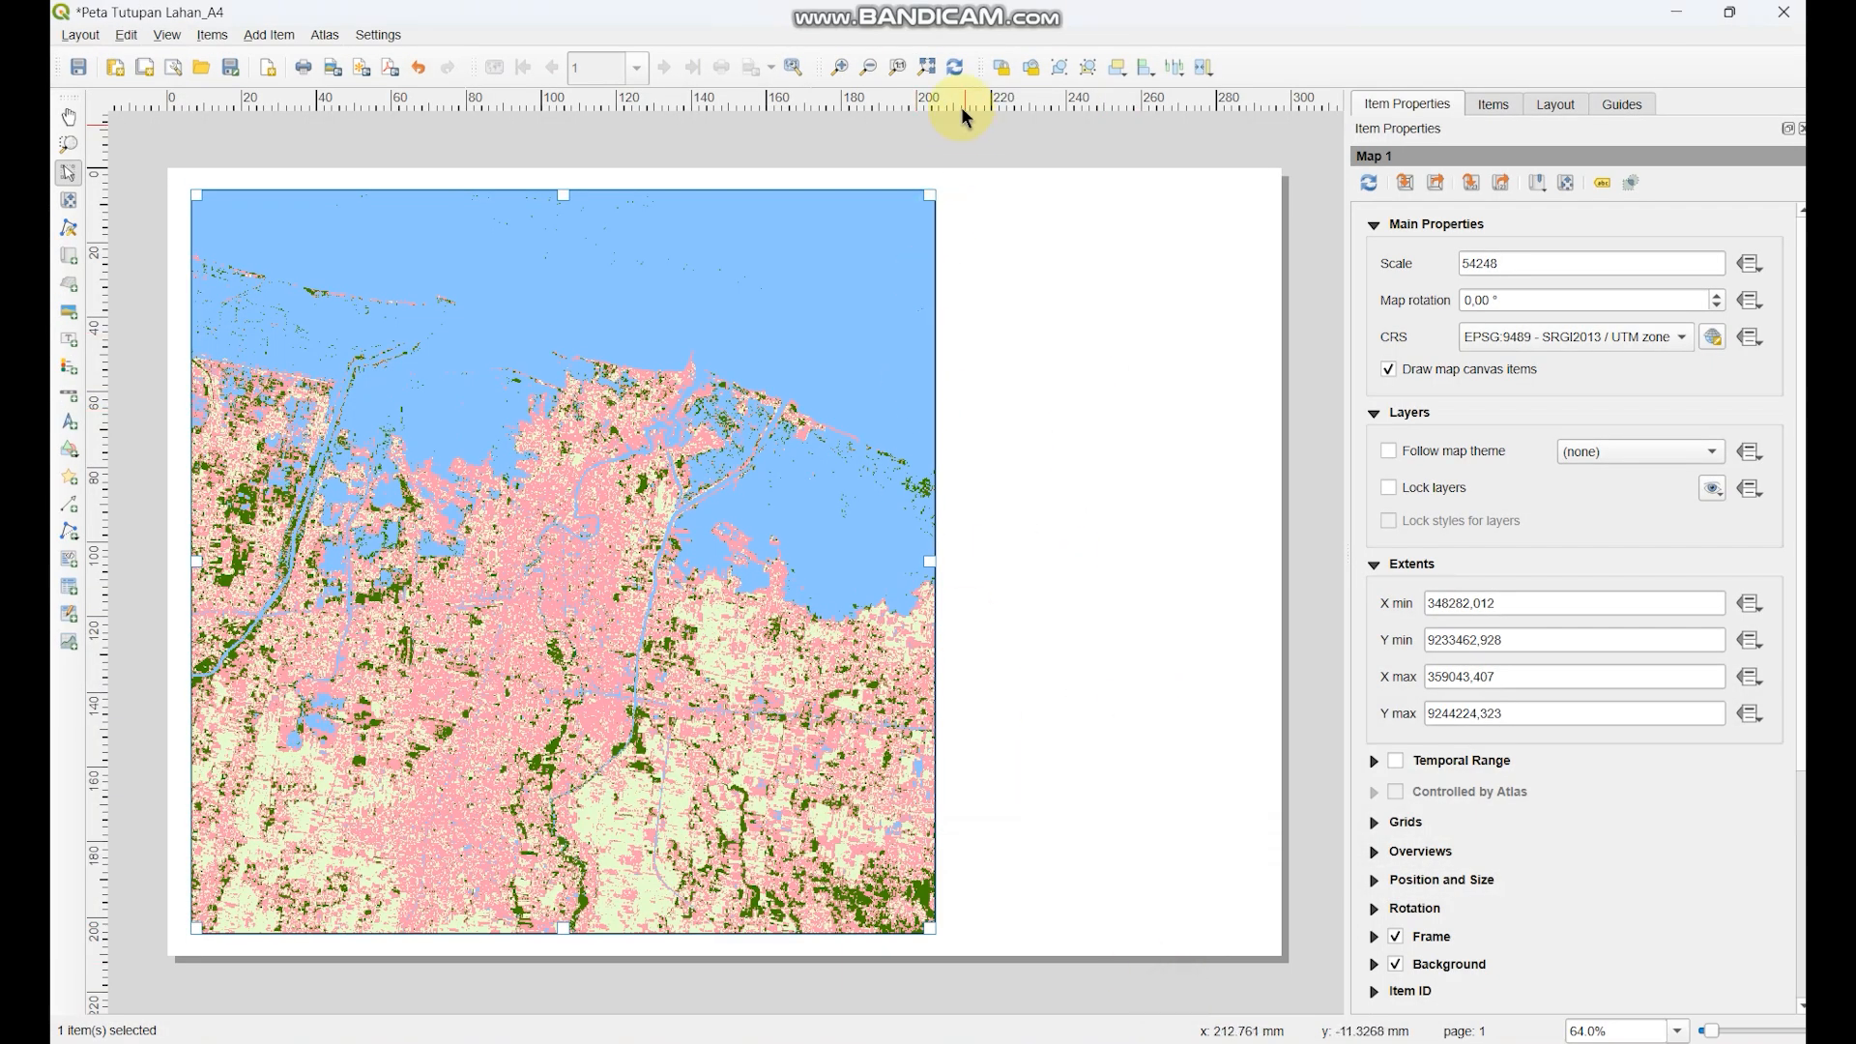
pyautogui.click(954, 66)
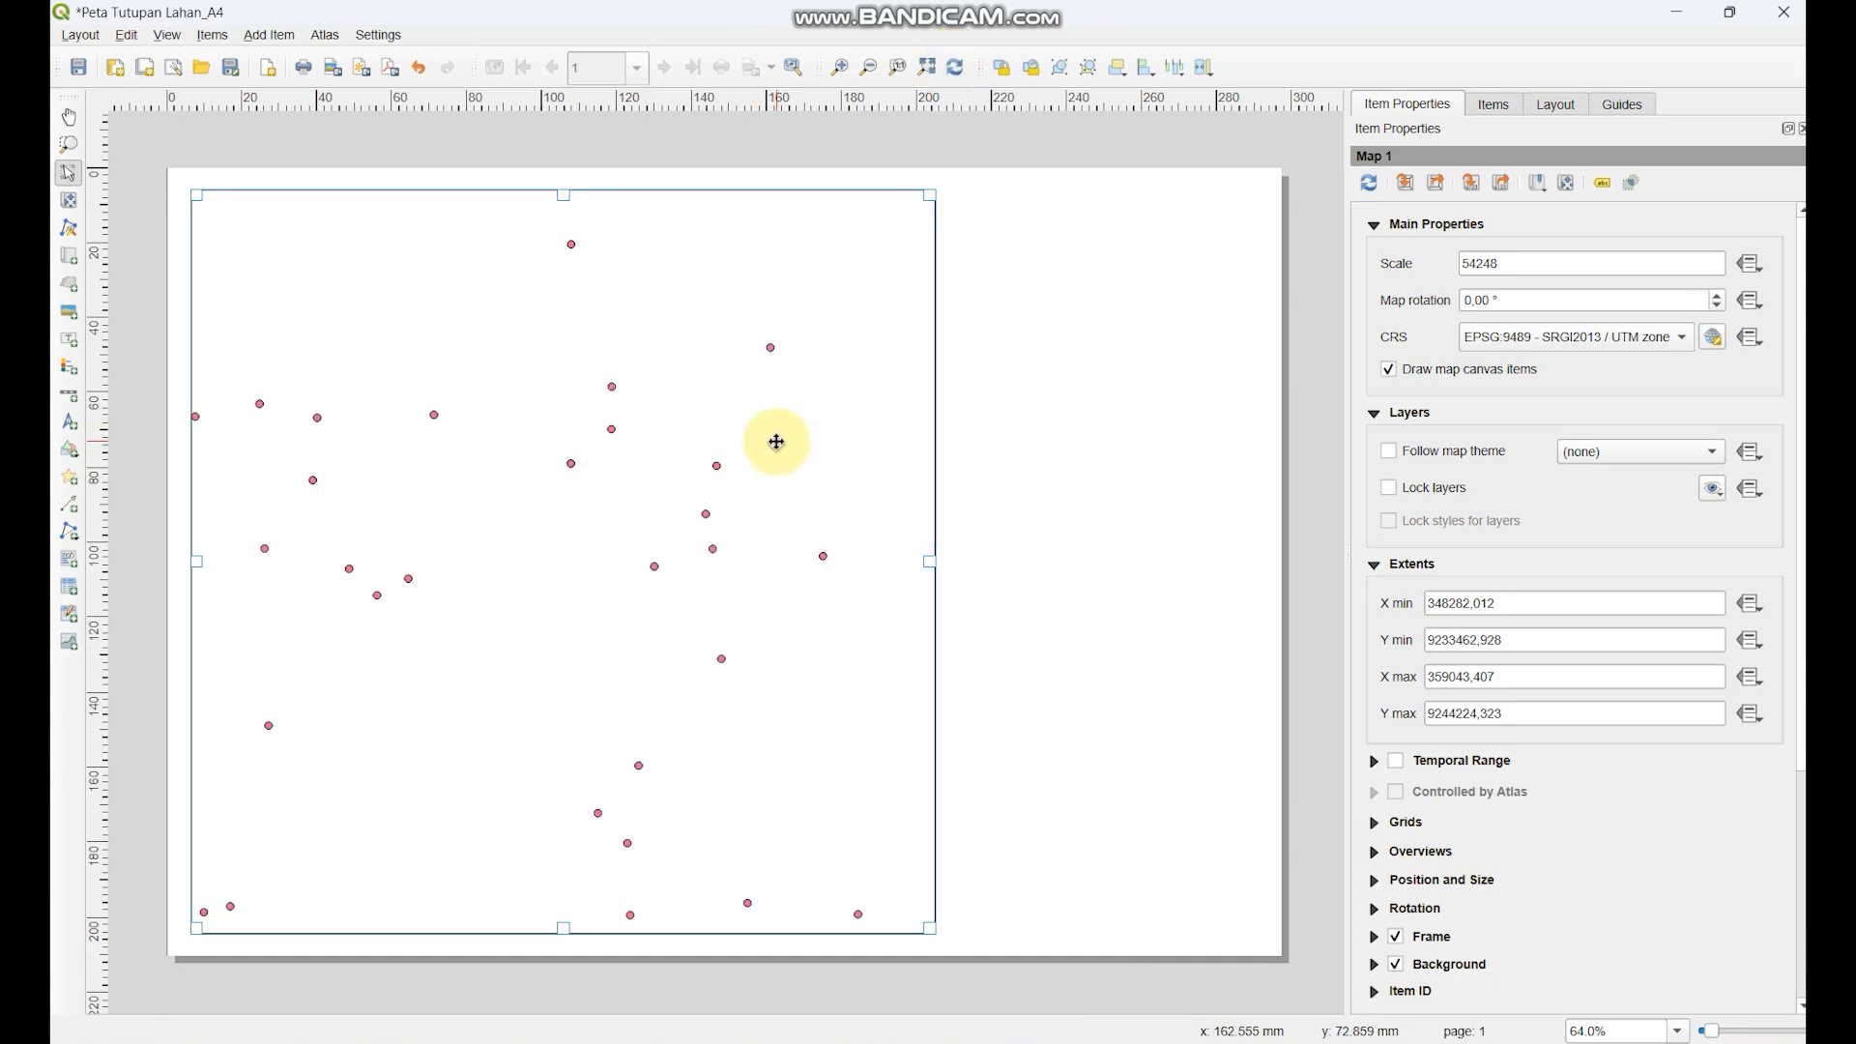
# - In the main QGIS window, hide Titik Validasi and Sampled, show Hasil_Klasifikasi_supervised again, and refresh the layout's map
pyautogui.moveTo(1082, 1031)
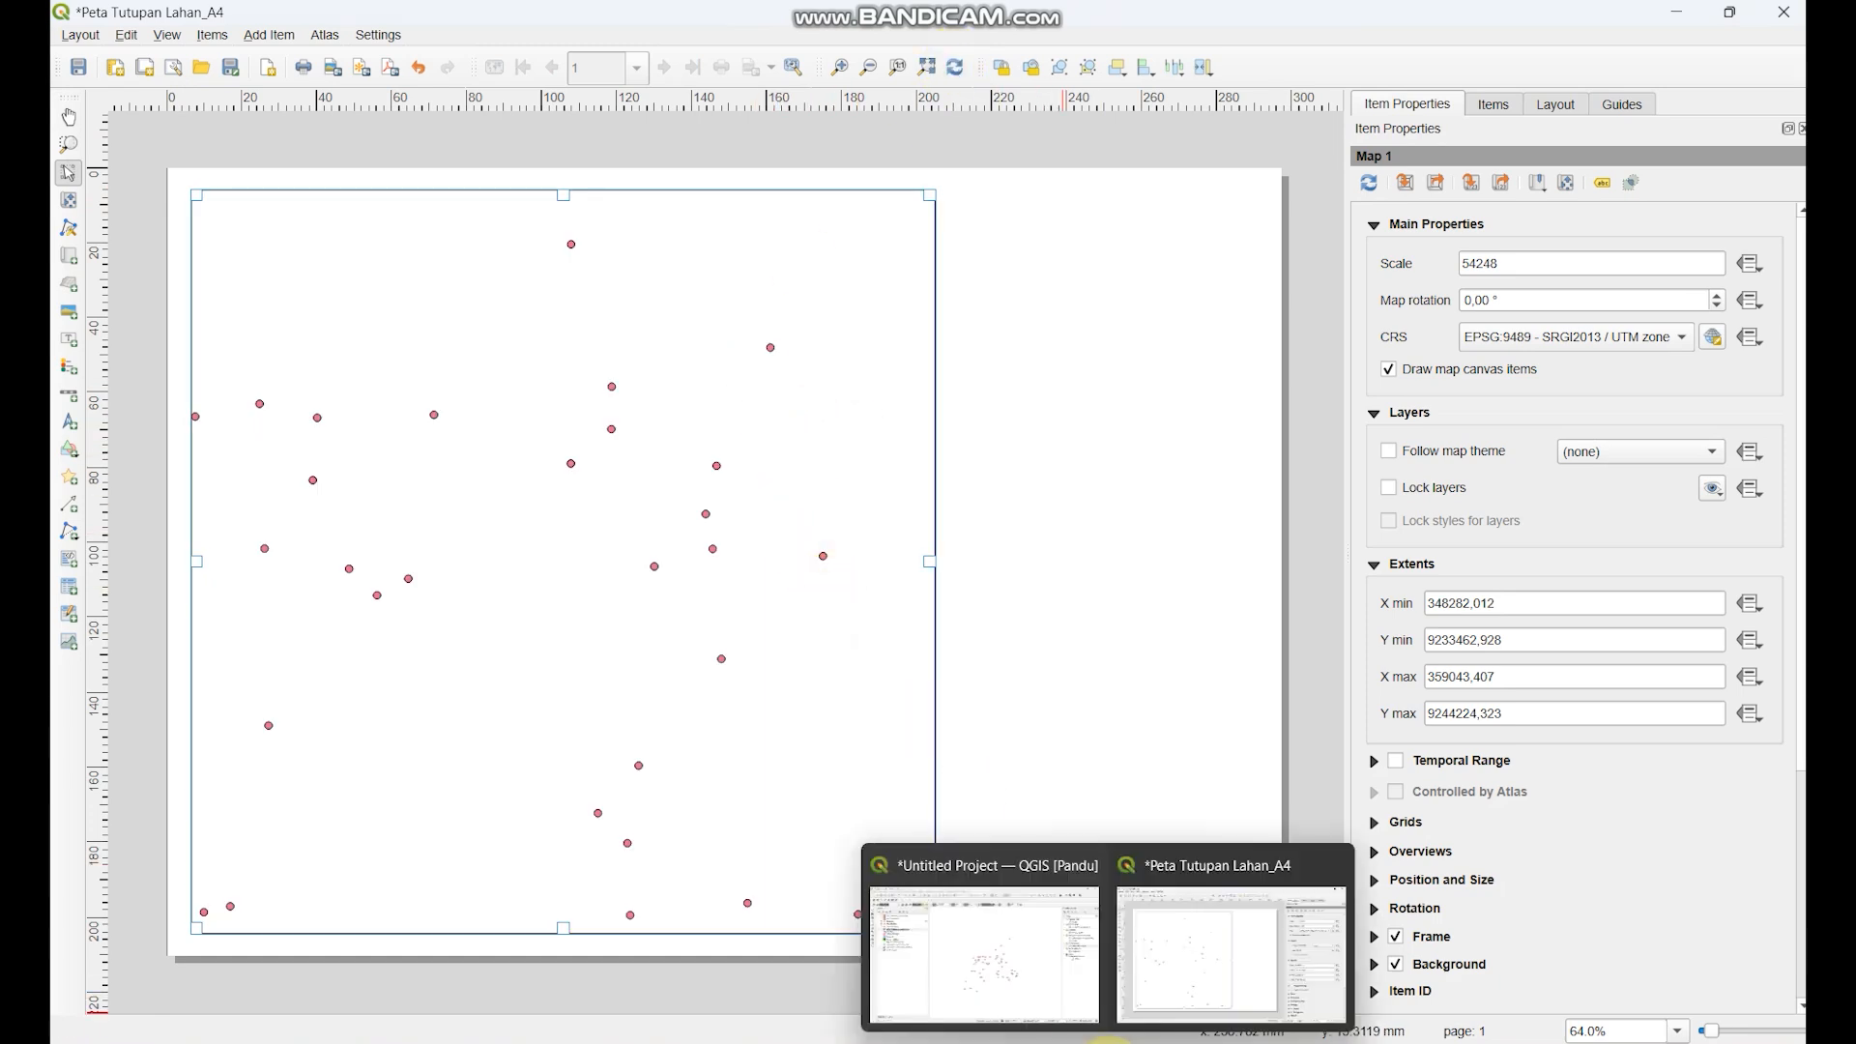
pyautogui.click(1040, 986)
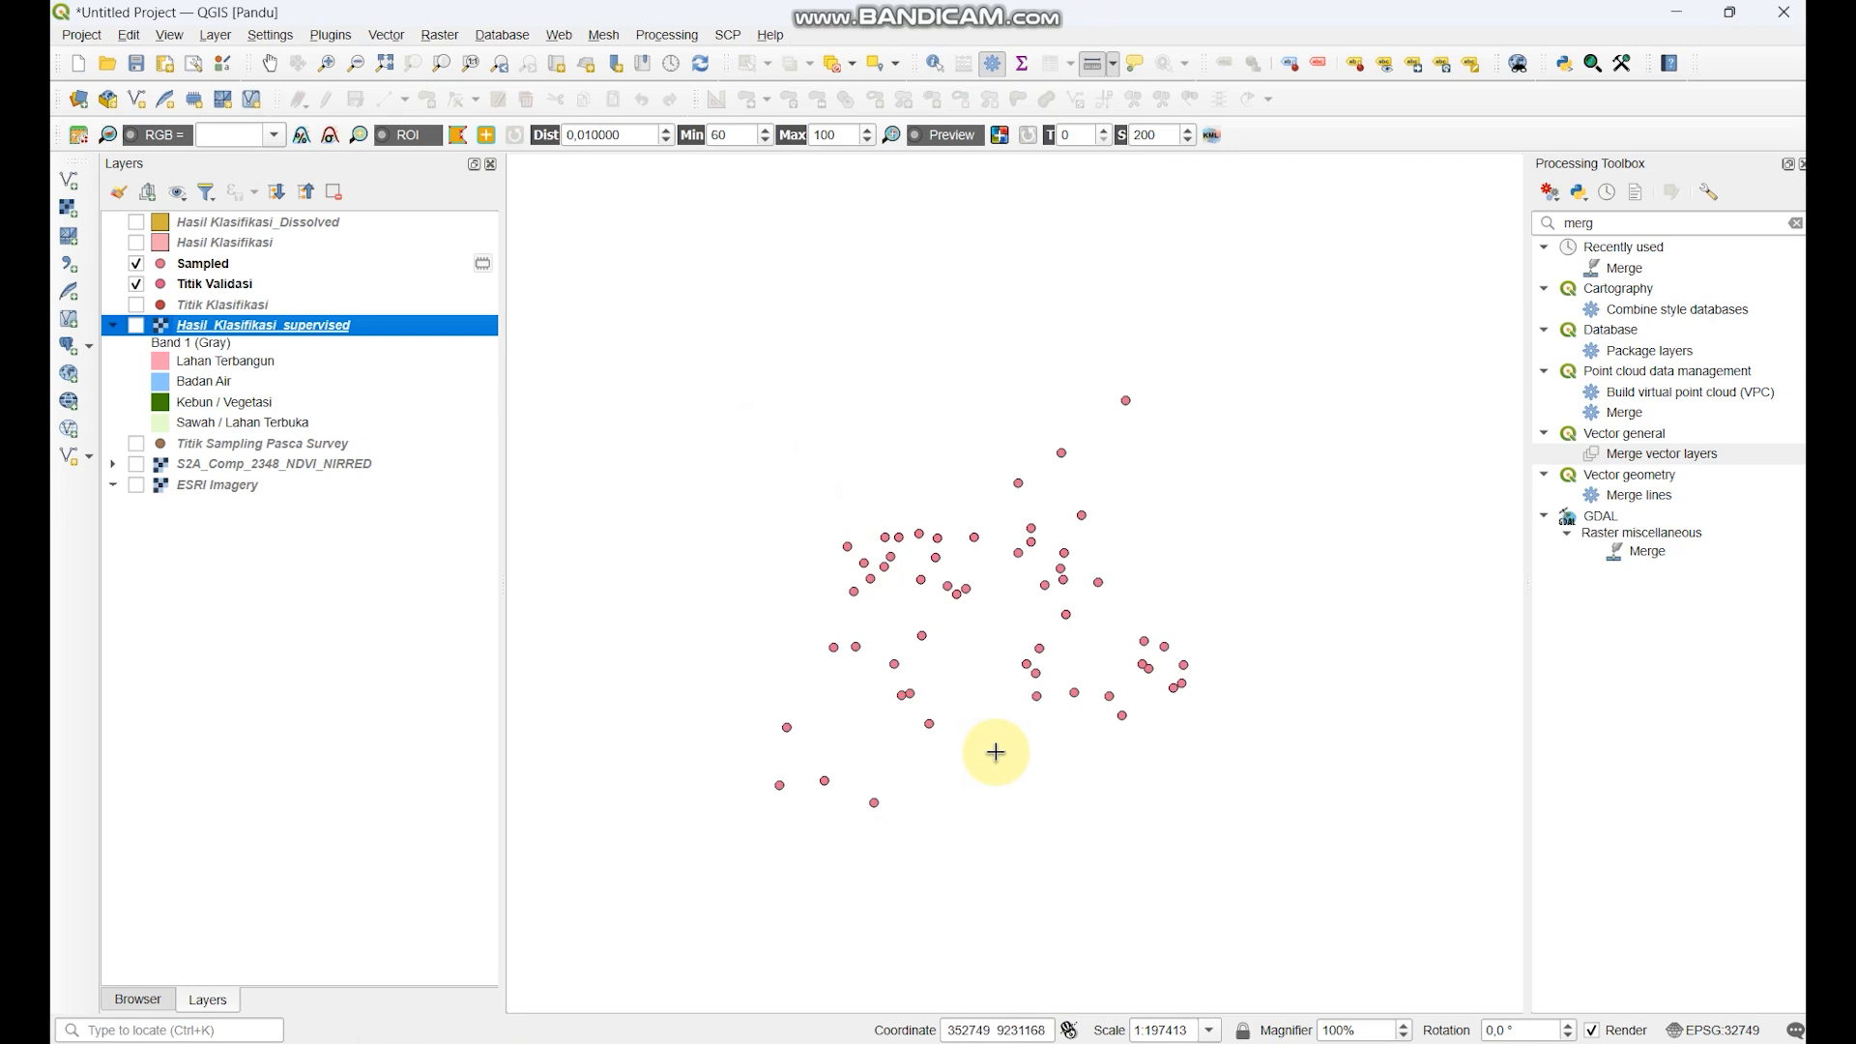
pyautogui.click(136, 283)
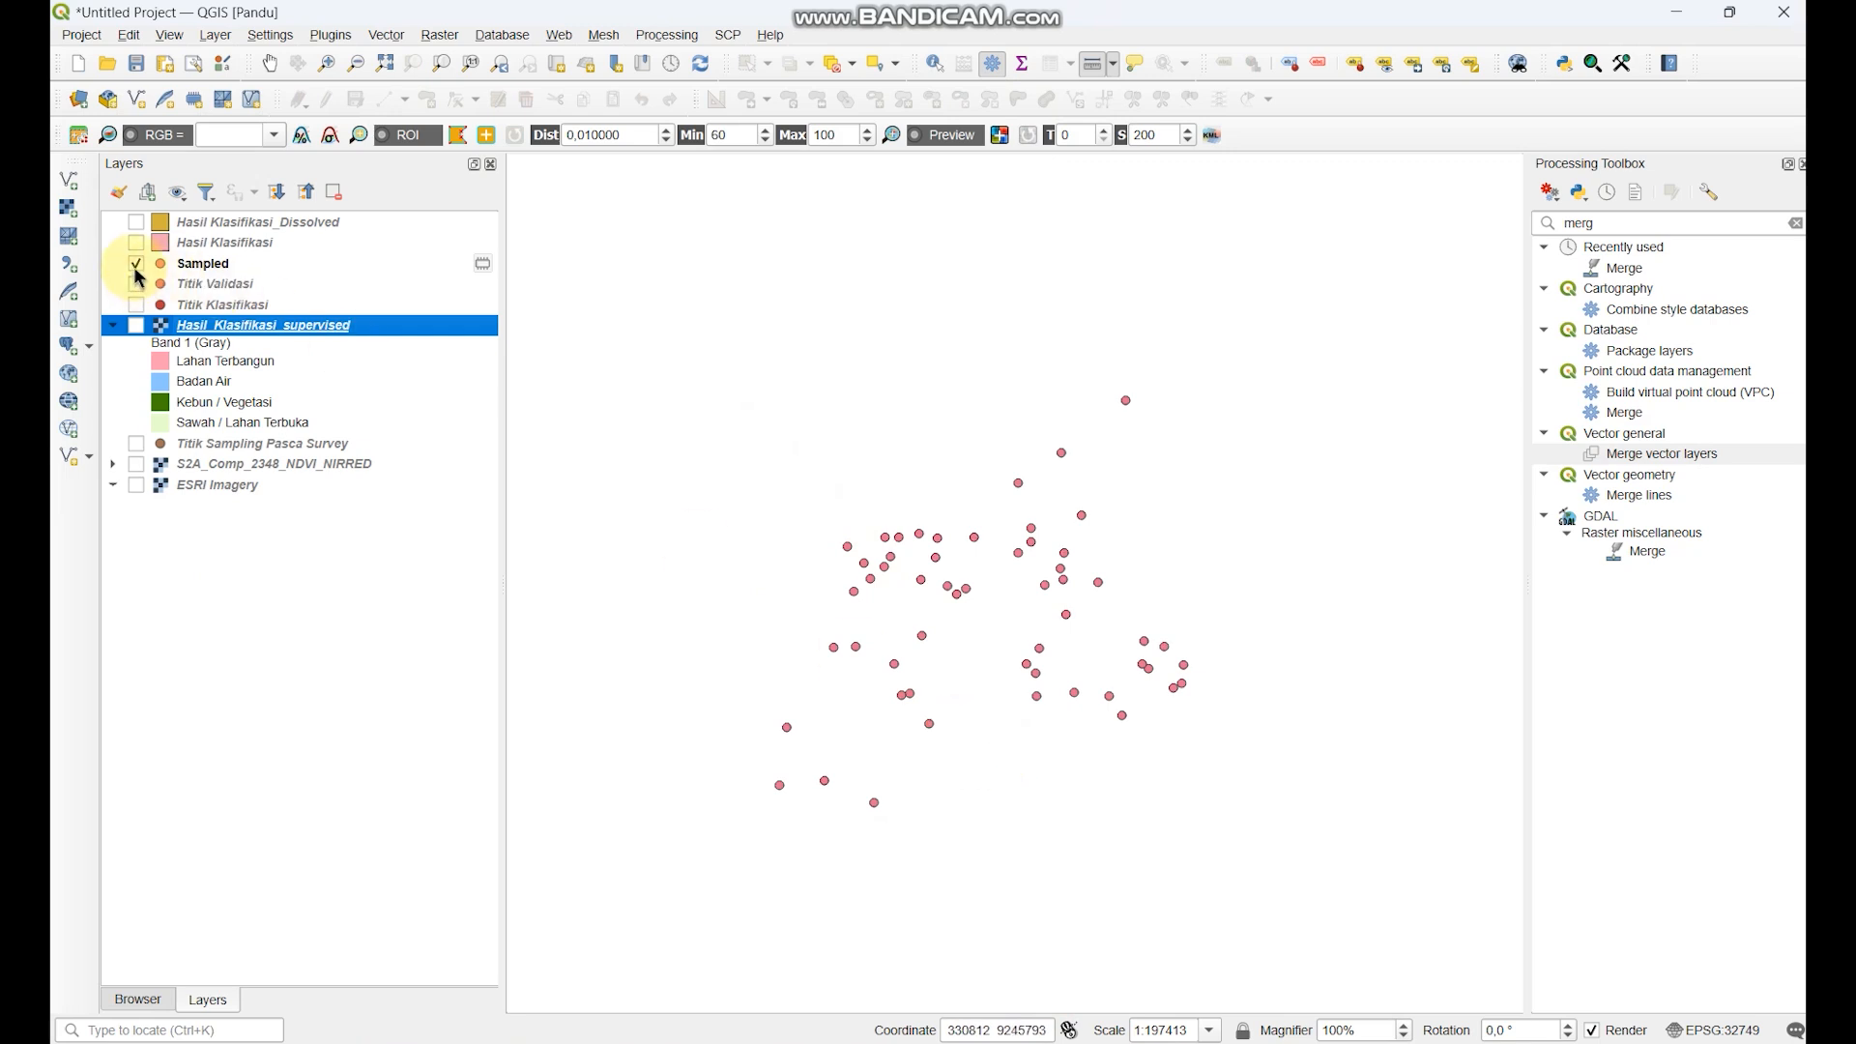
pyautogui.click(136, 263)
pyautogui.click(136, 325)
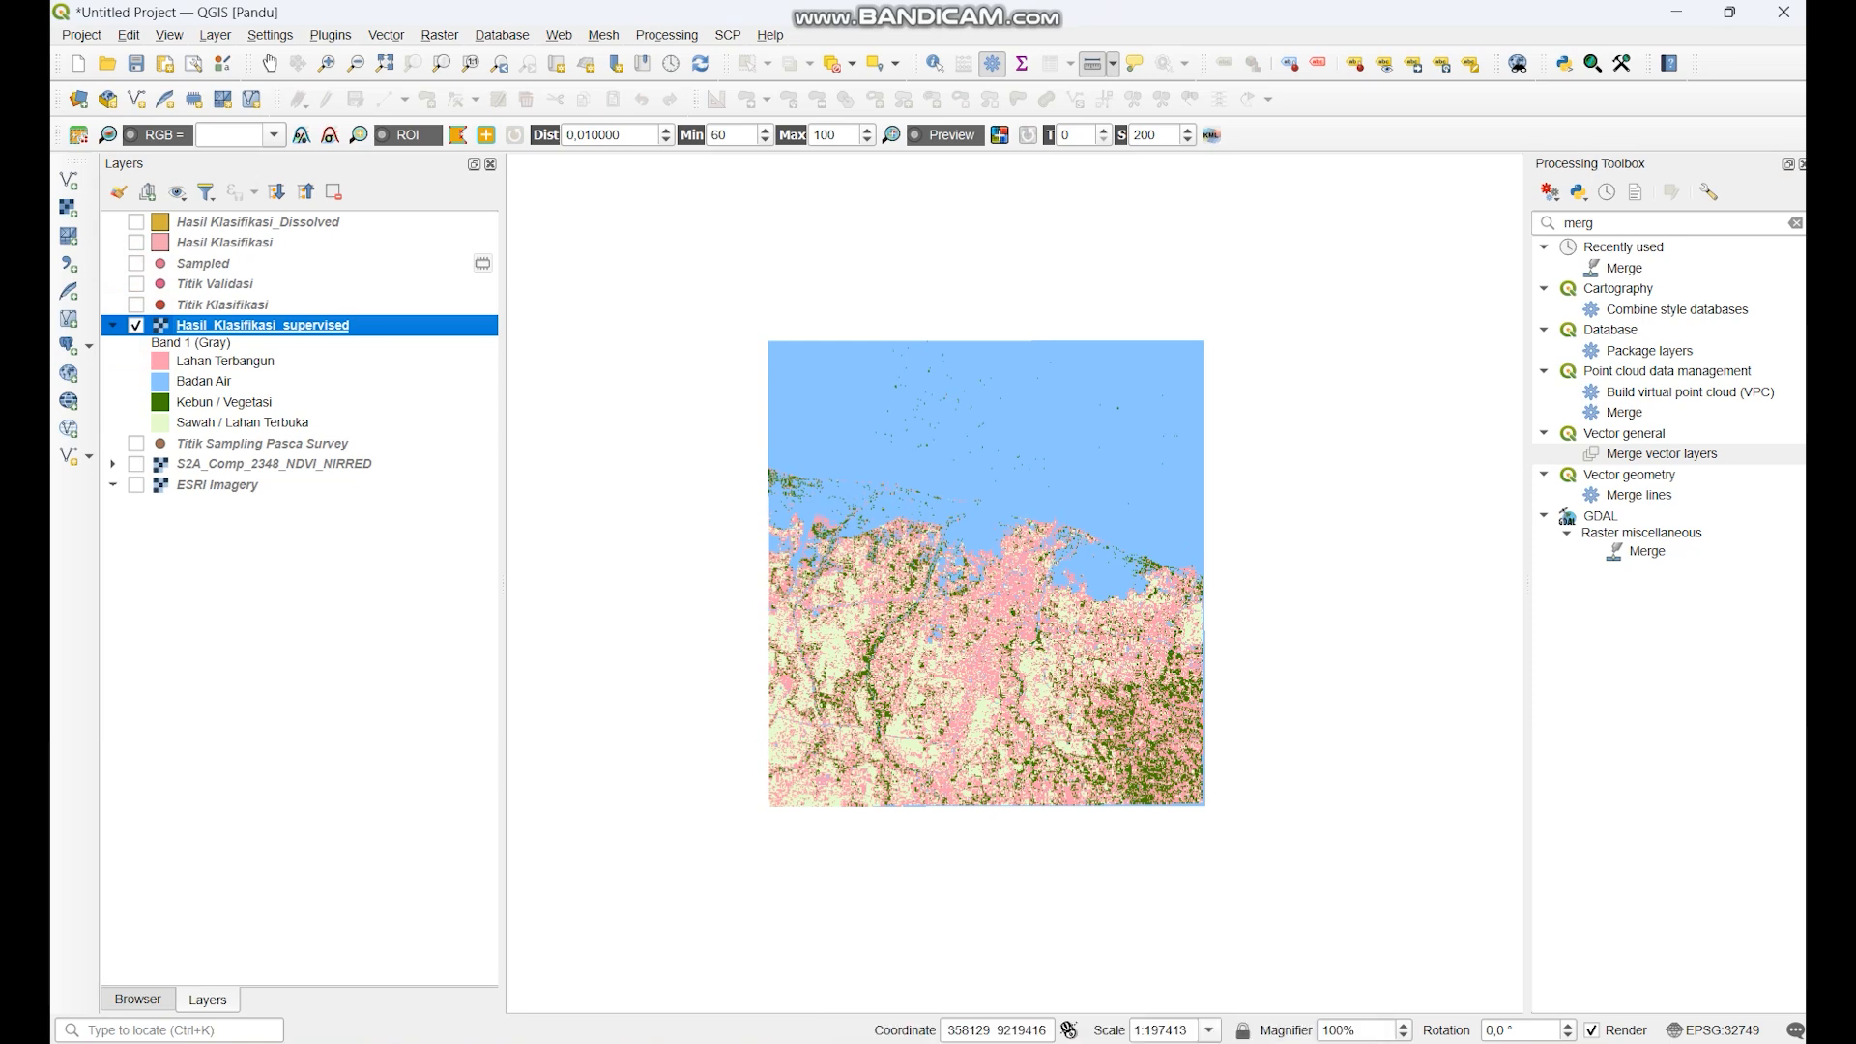
pyautogui.click(1173, 995)
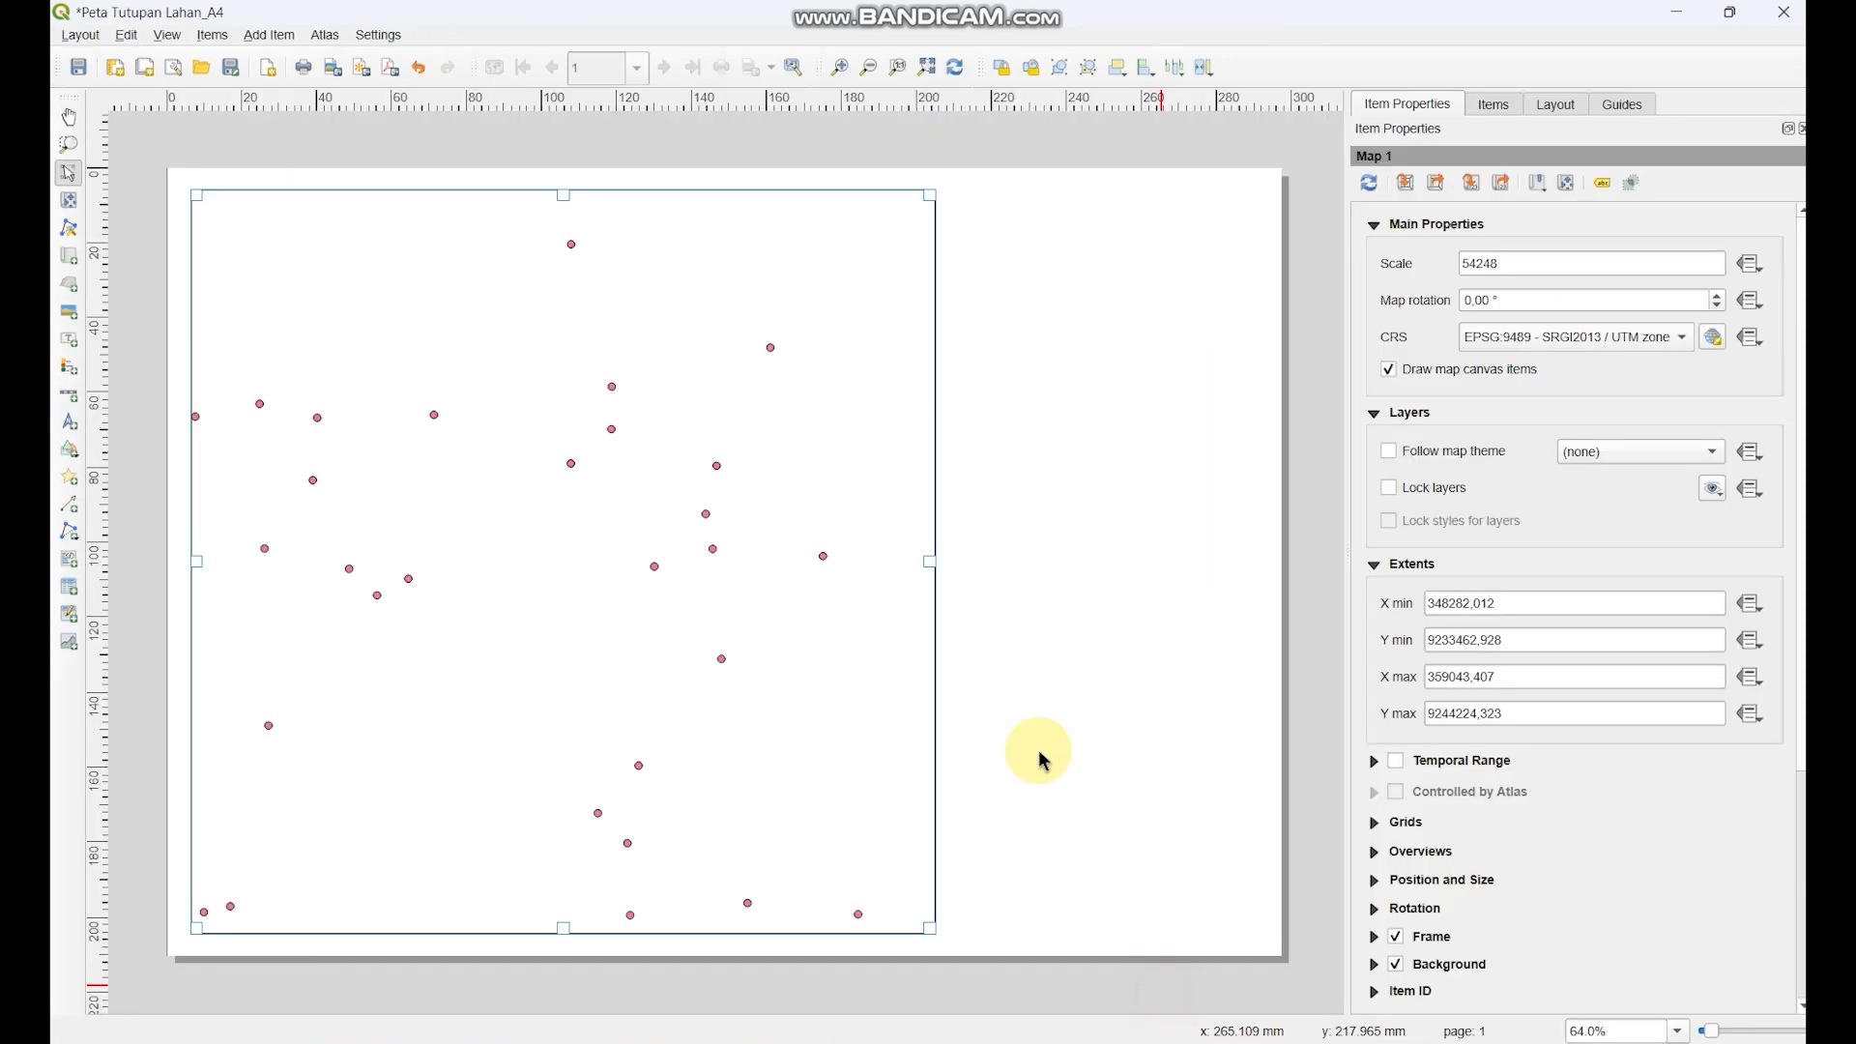
pyautogui.click(954, 67)
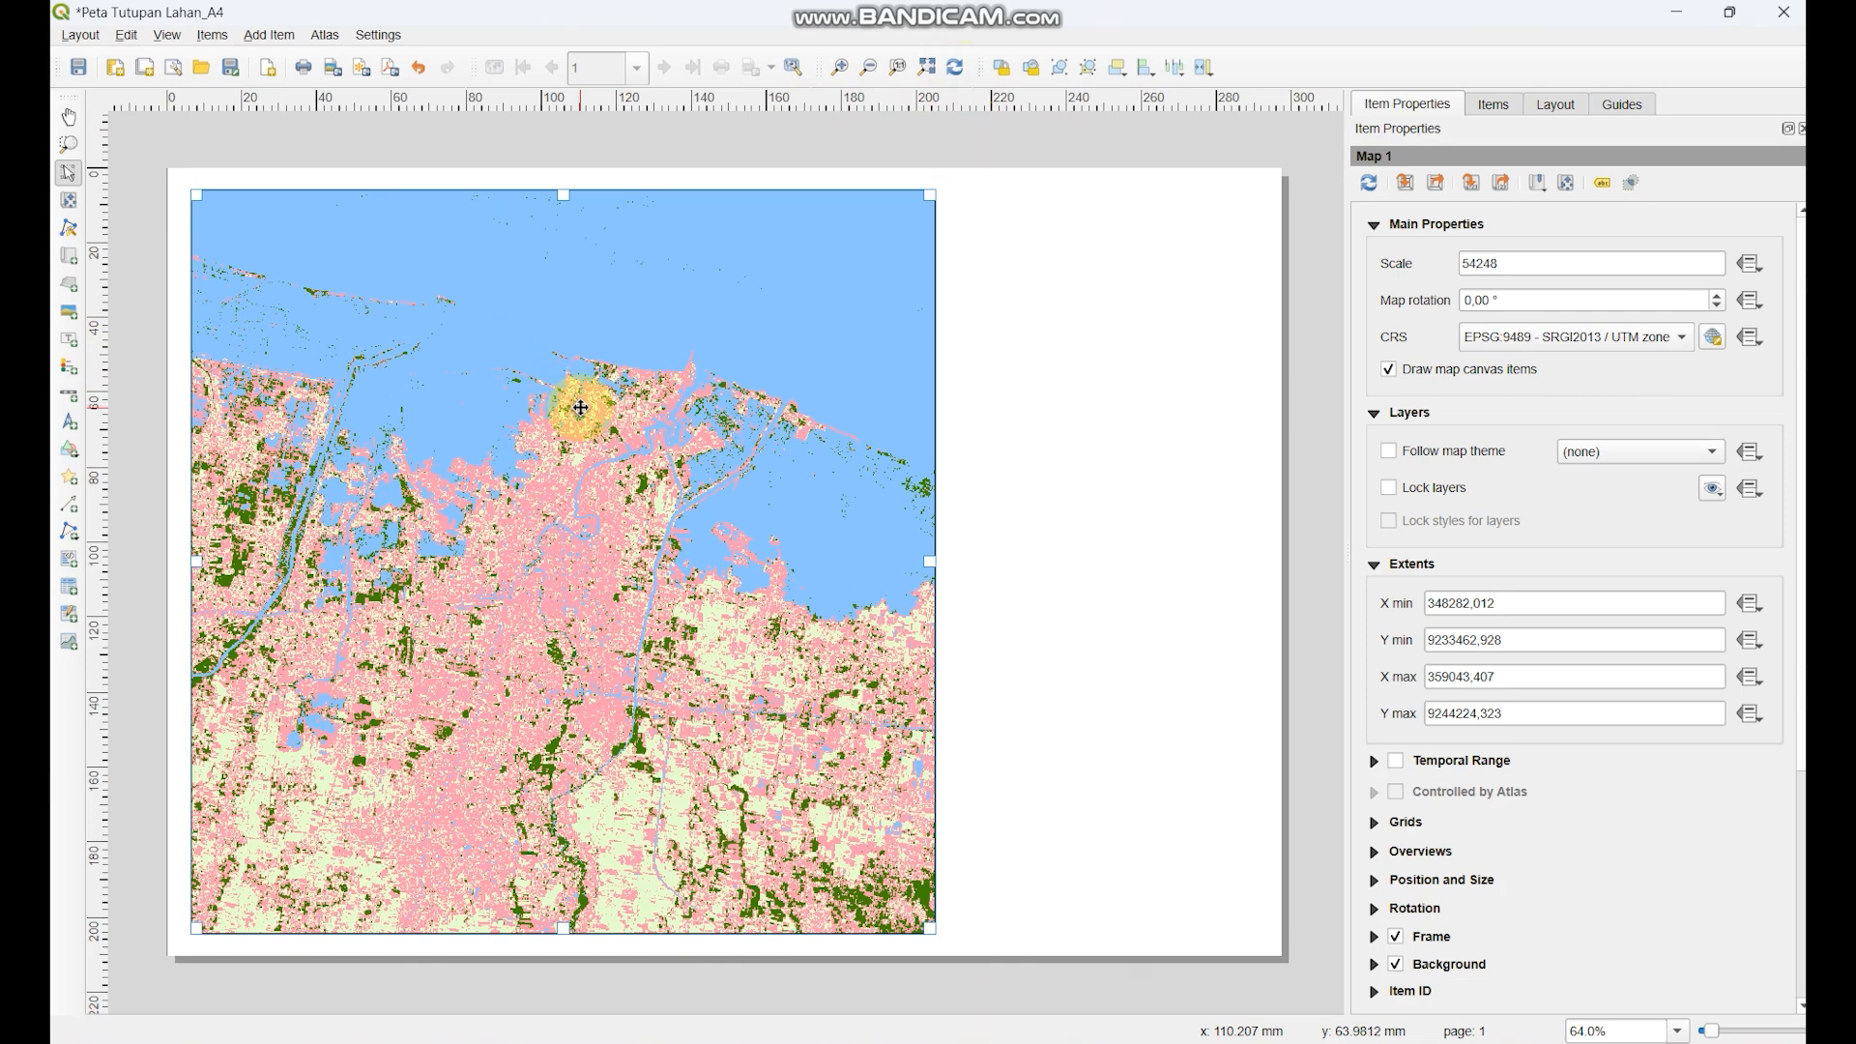
# - Lock the map's layers and their styles, and set the map's scale to 50000
pyautogui.click(1450, 488)
pyautogui.click(1427, 522)
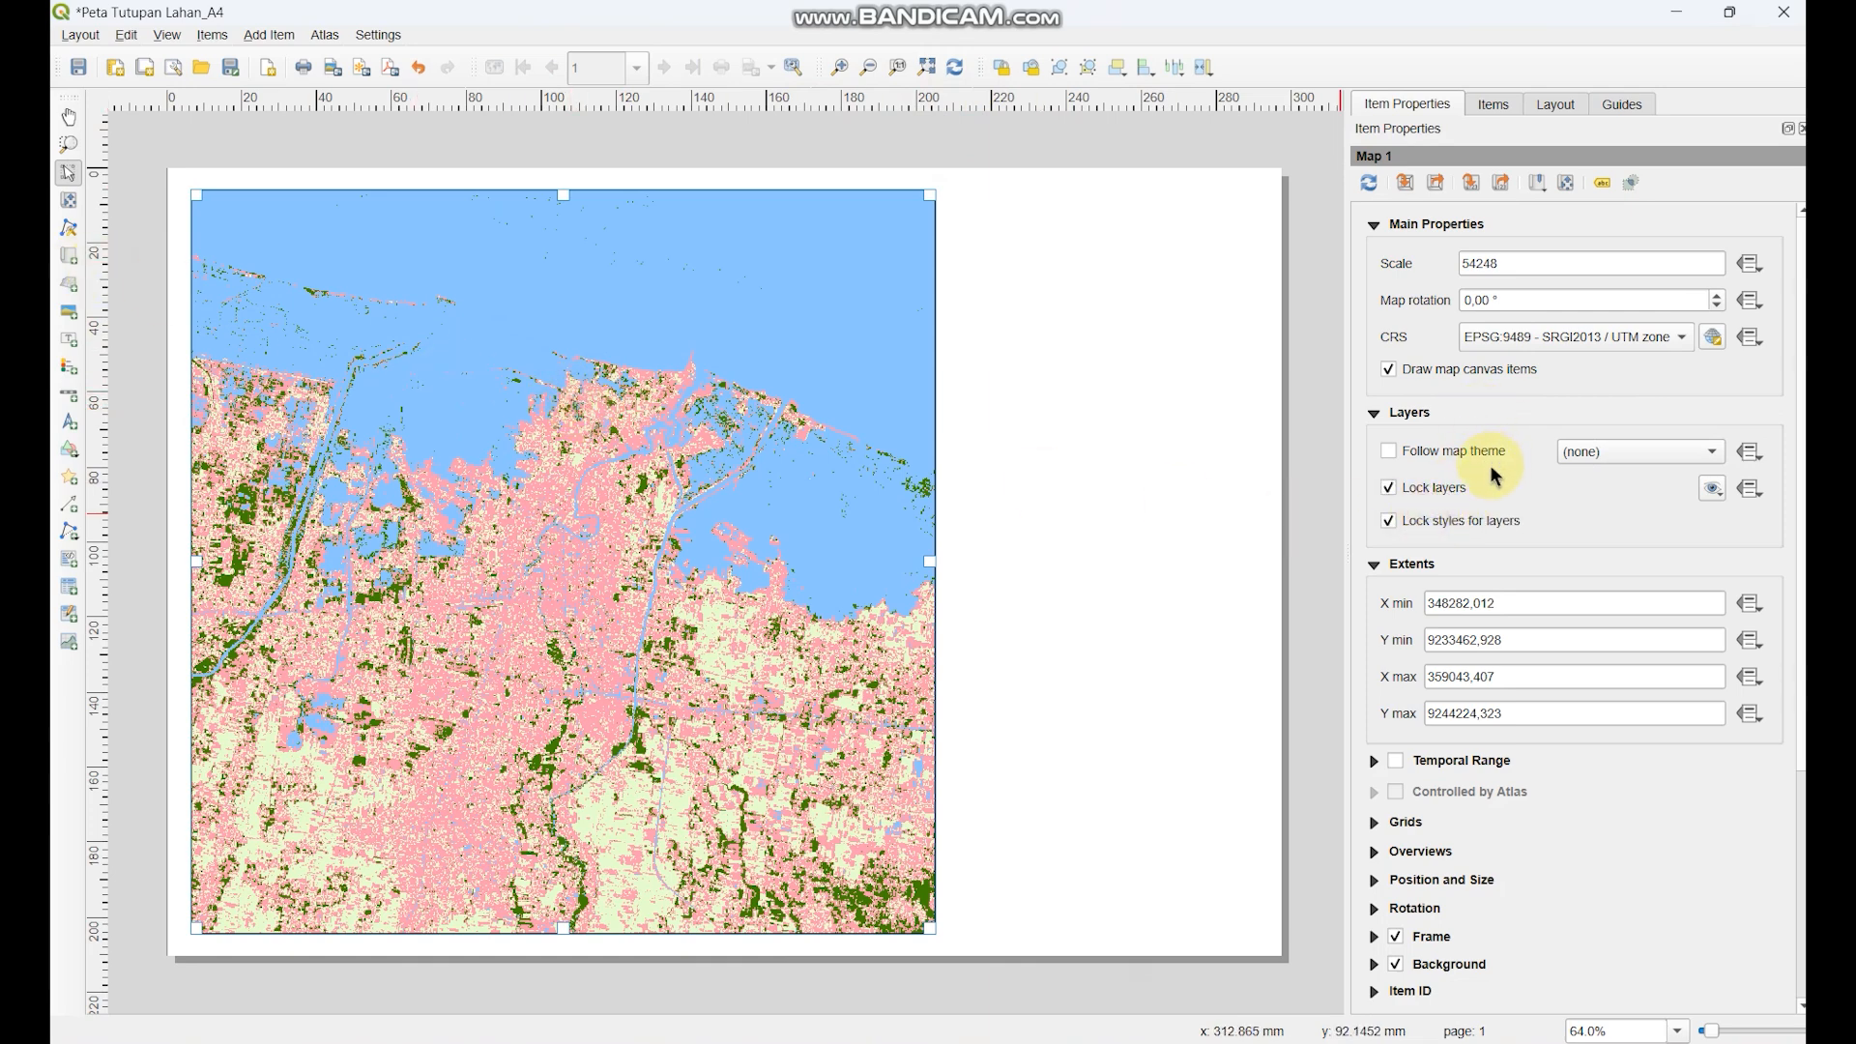
pyautogui.click(1507, 263)
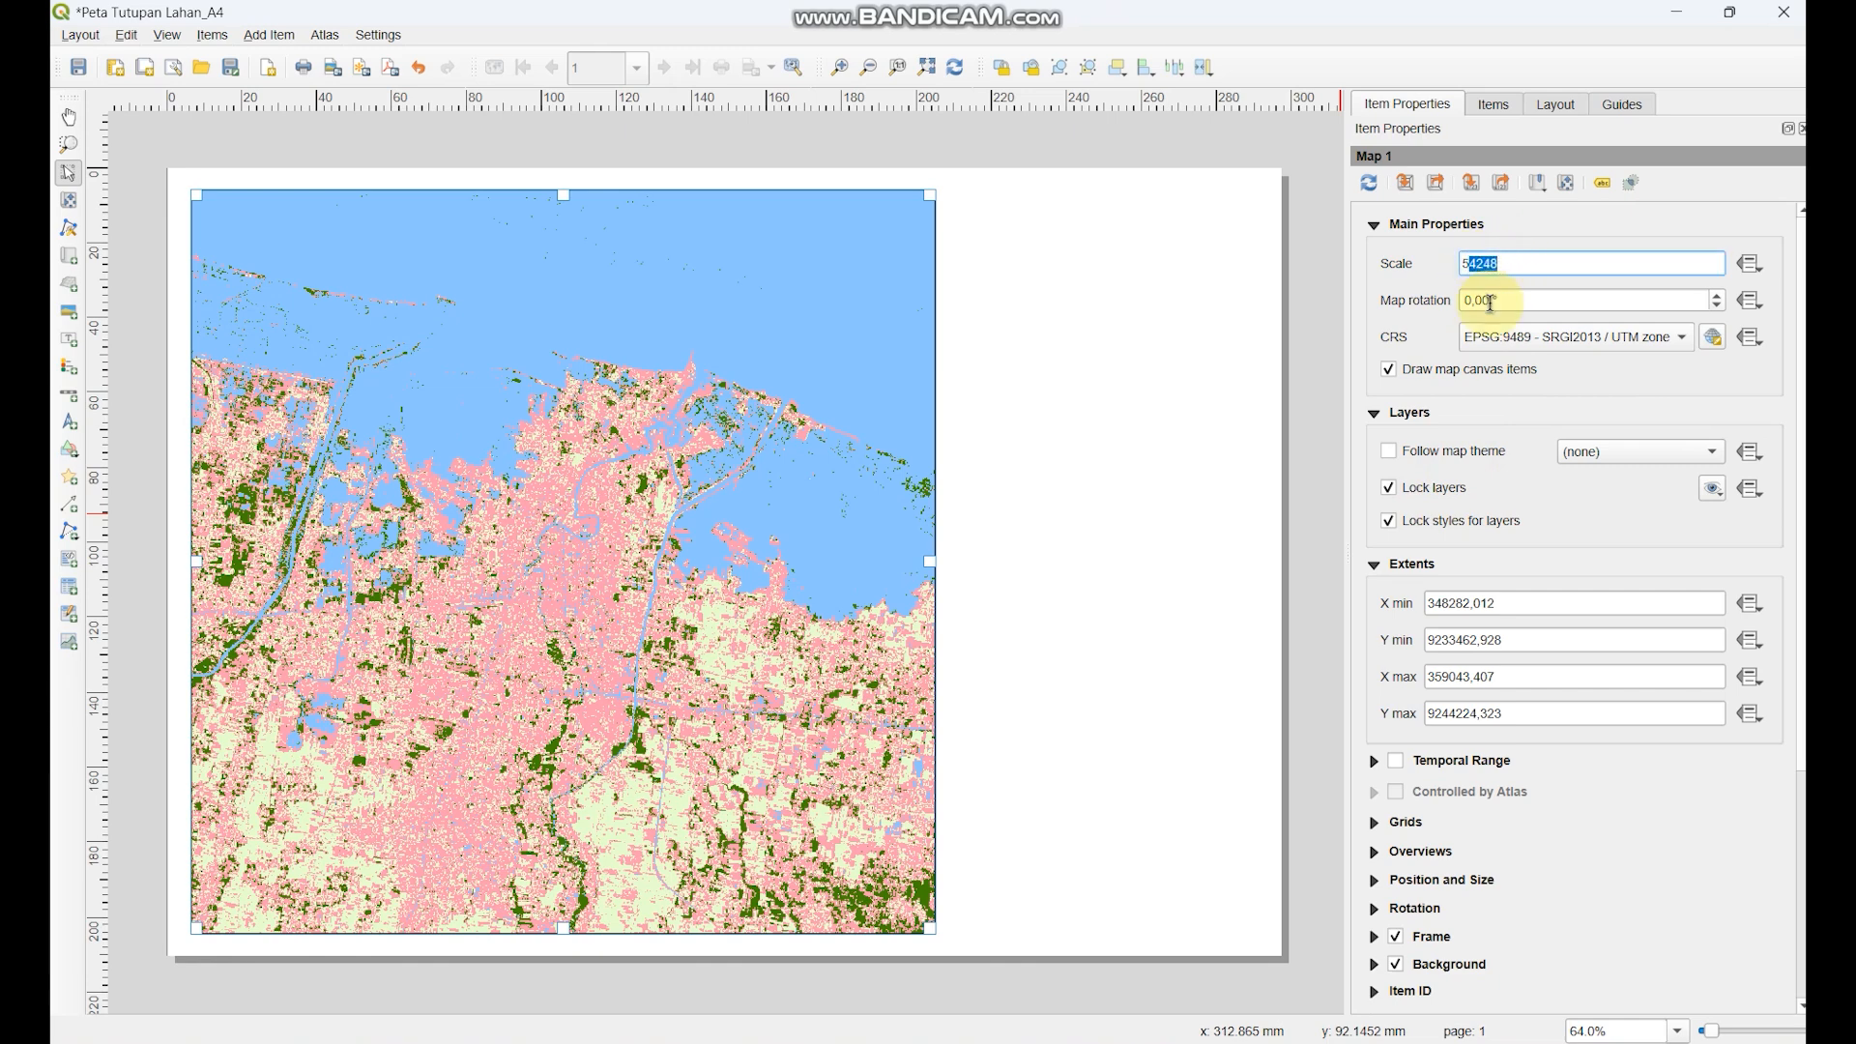
pyautogui.press('Return')
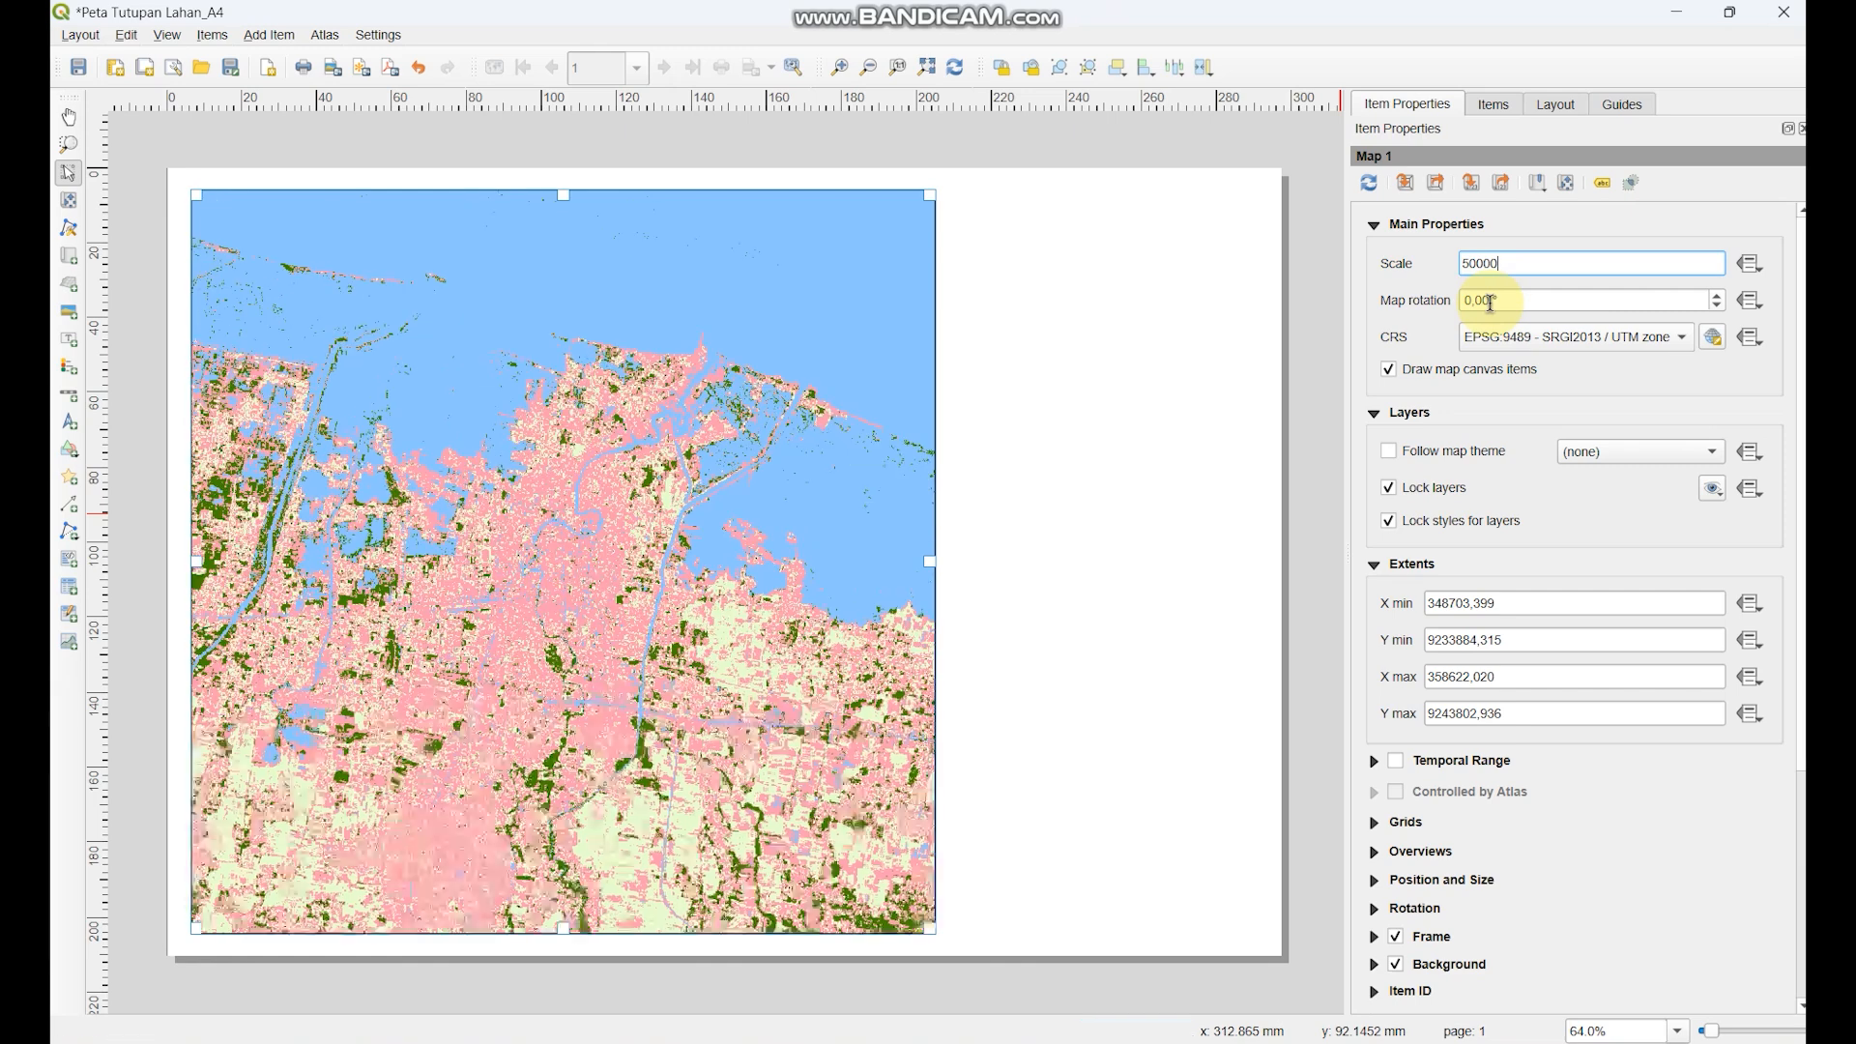
# - Fine-tune the locked map's position on the page by small shifts and leave it selected
pyautogui.click(1181, 358)
pyautogui.moveTo(703, 359); pyautogui.dragTo(713, 360)
pyautogui.click(1002, 364)
pyautogui.click(766, 393)
pyautogui.click(1110, 455)
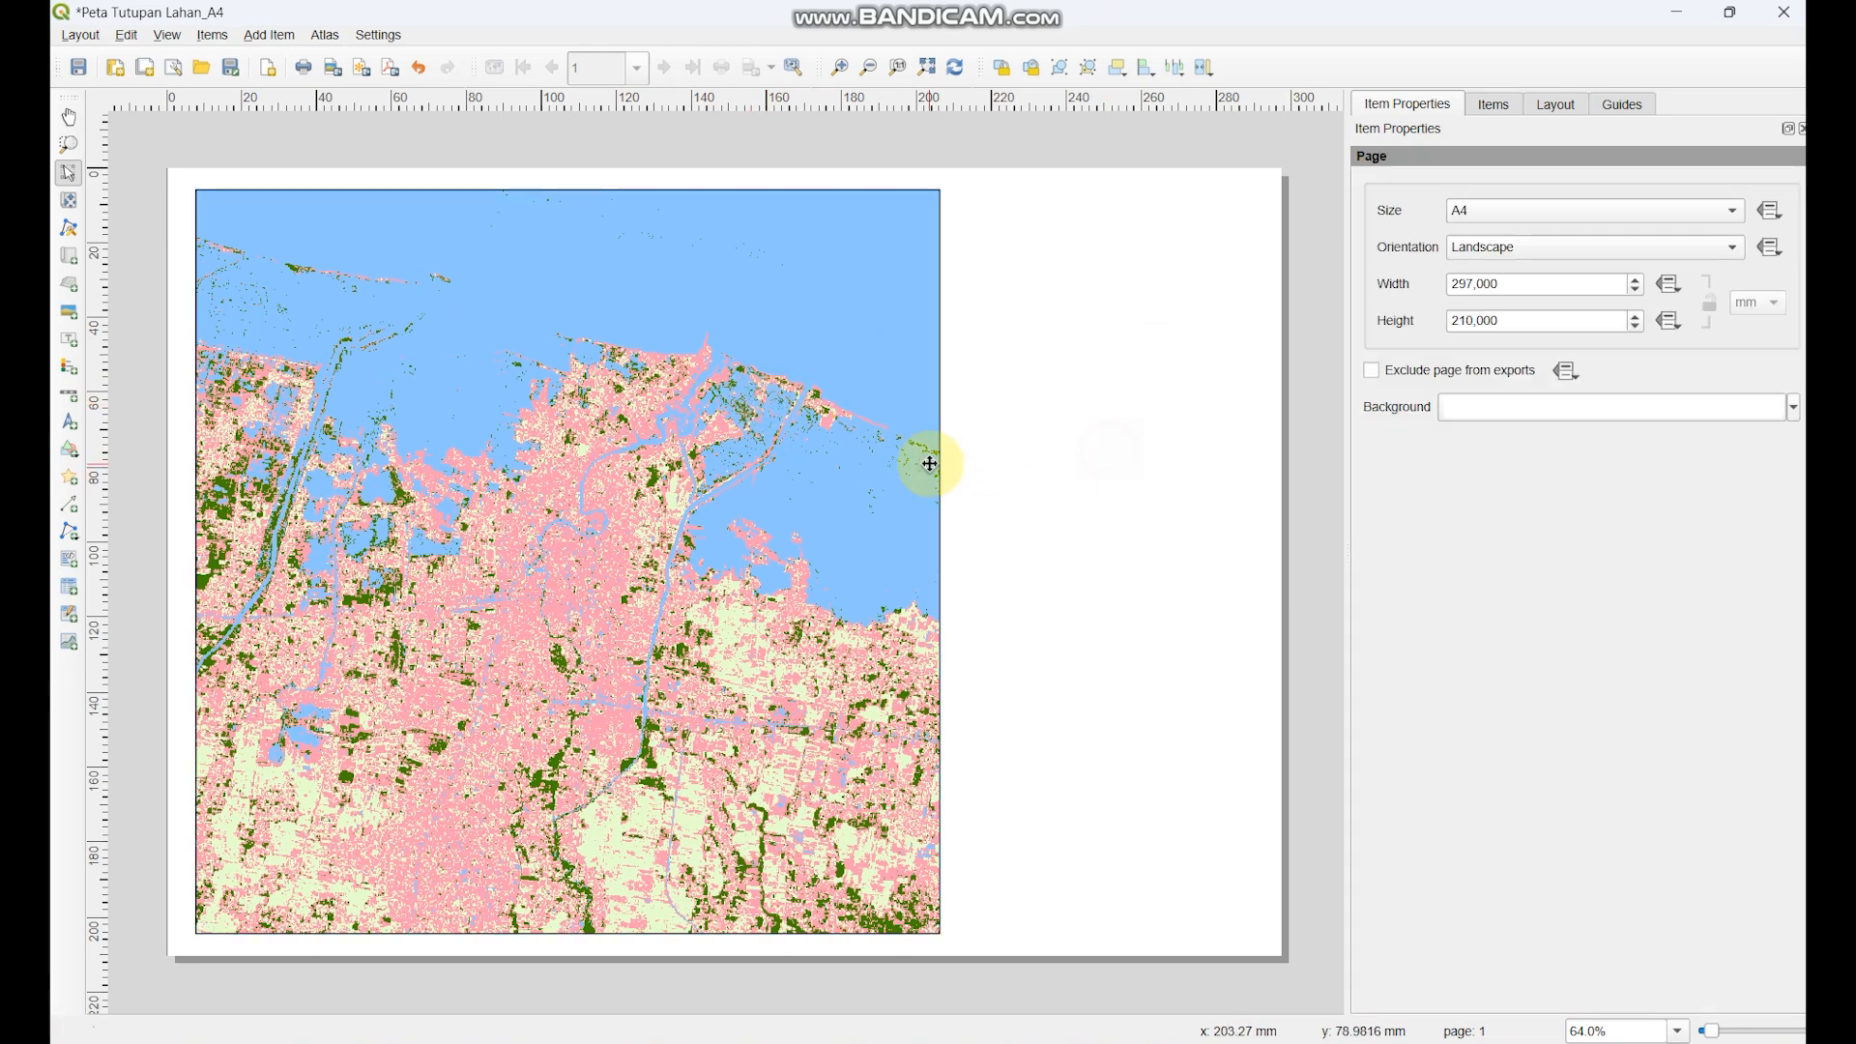
pyautogui.click(711, 396)
pyautogui.moveTo(409, 290); pyautogui.dragTo(406, 289)
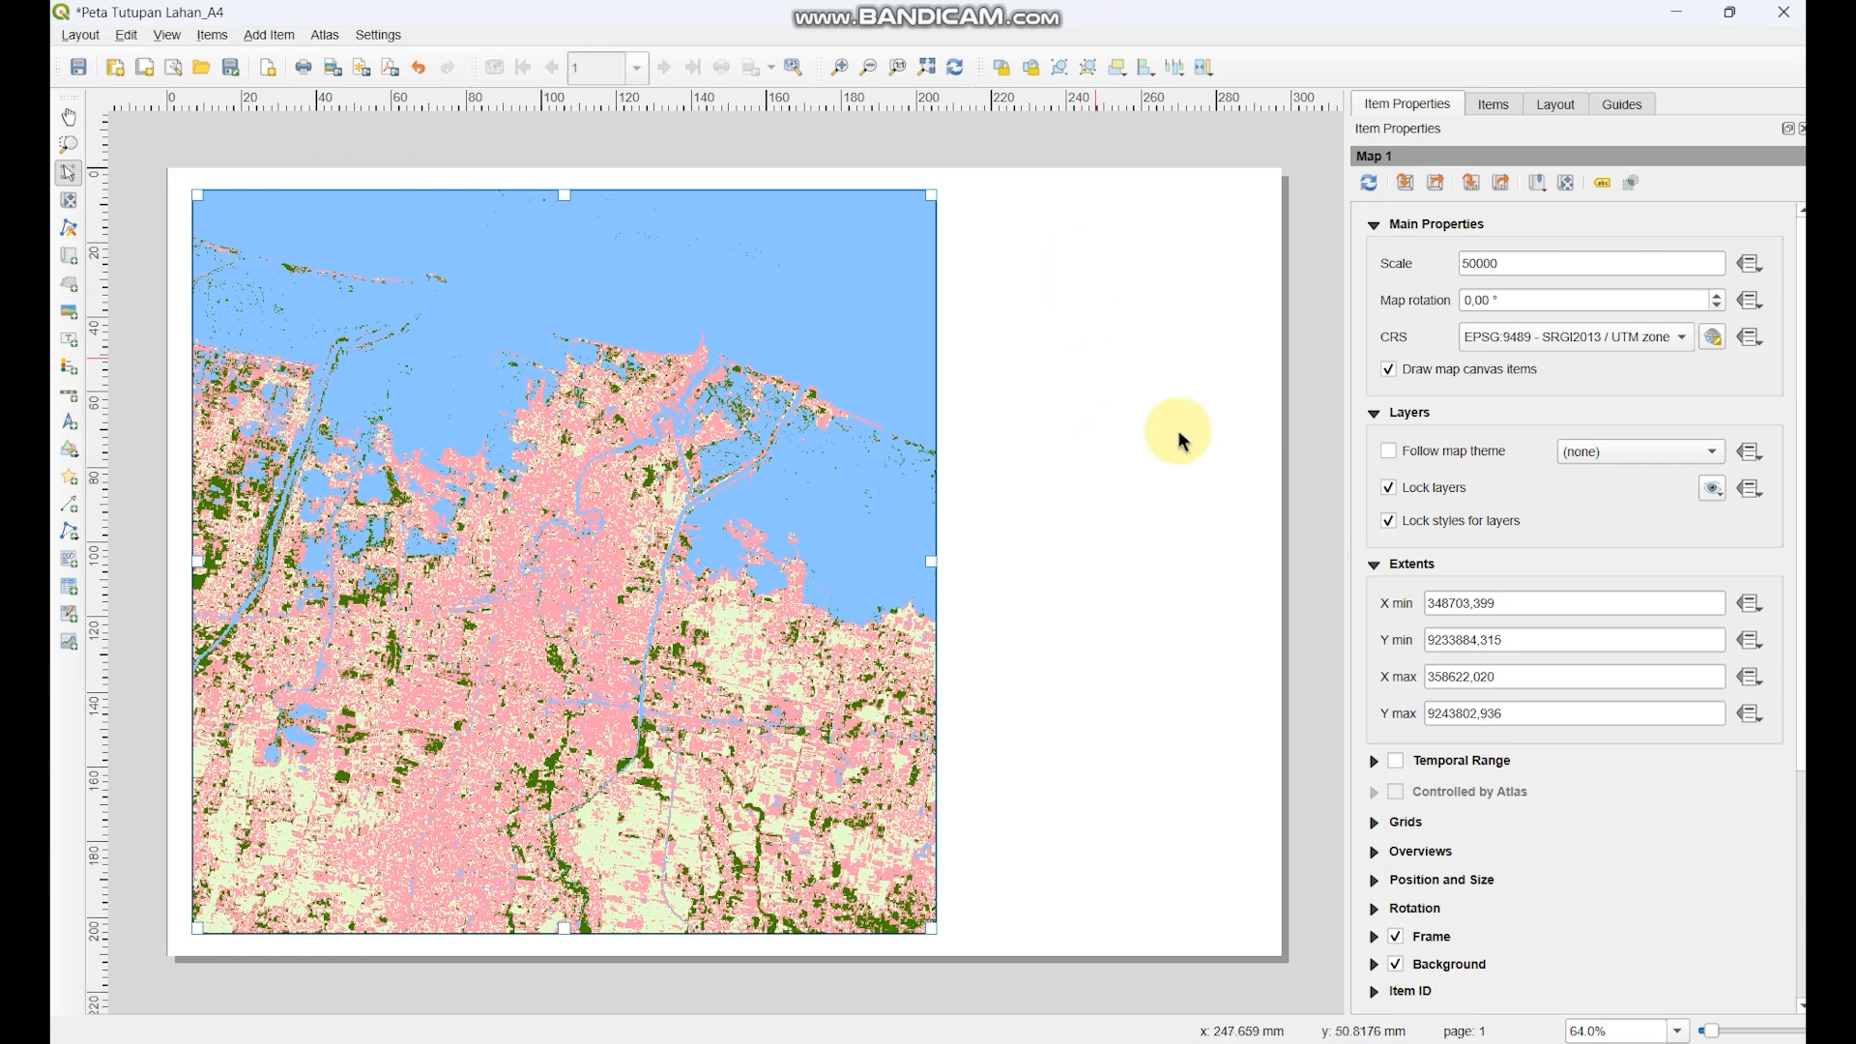
# - Add a grid to the selected map and open that grid's properties for modification
pyautogui.scroll(-2, 1456, 410)
pyautogui.scroll(-3, 1456, 411)
pyautogui.scroll(5, 1431, 381)
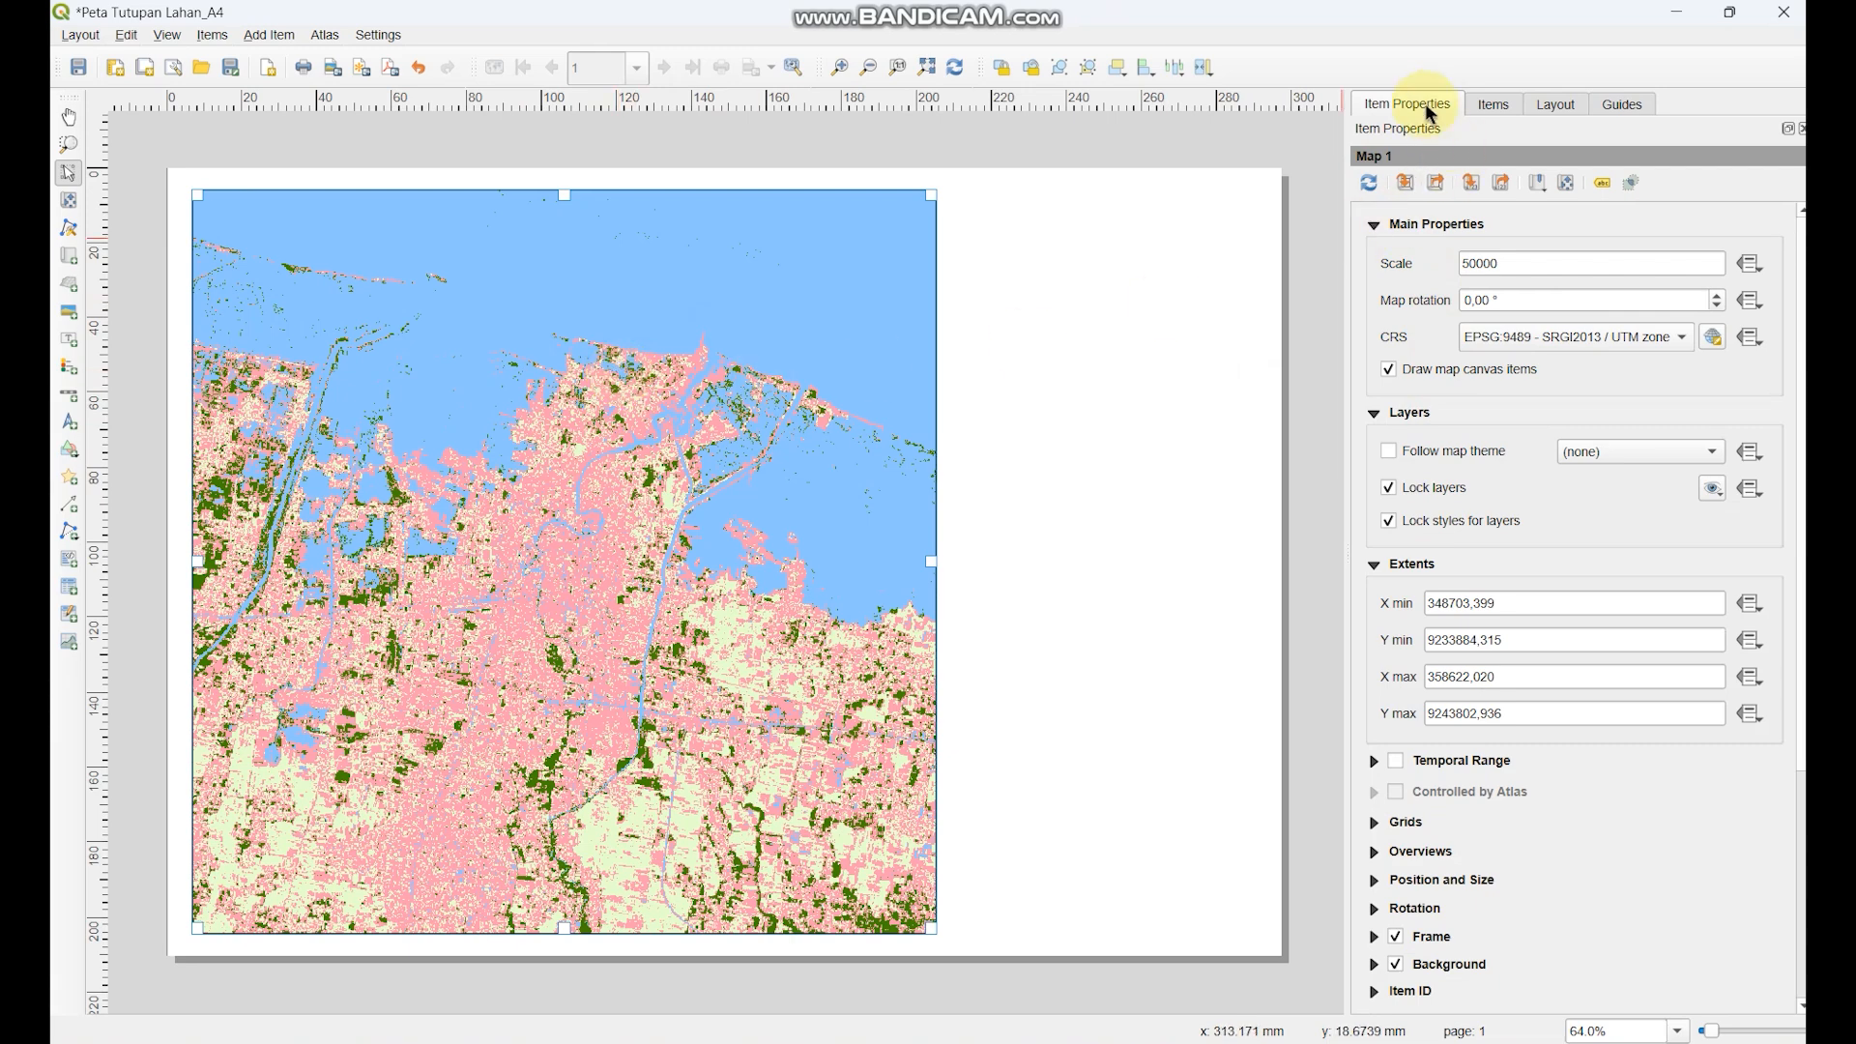
pyautogui.scroll(-5, 1410, 289)
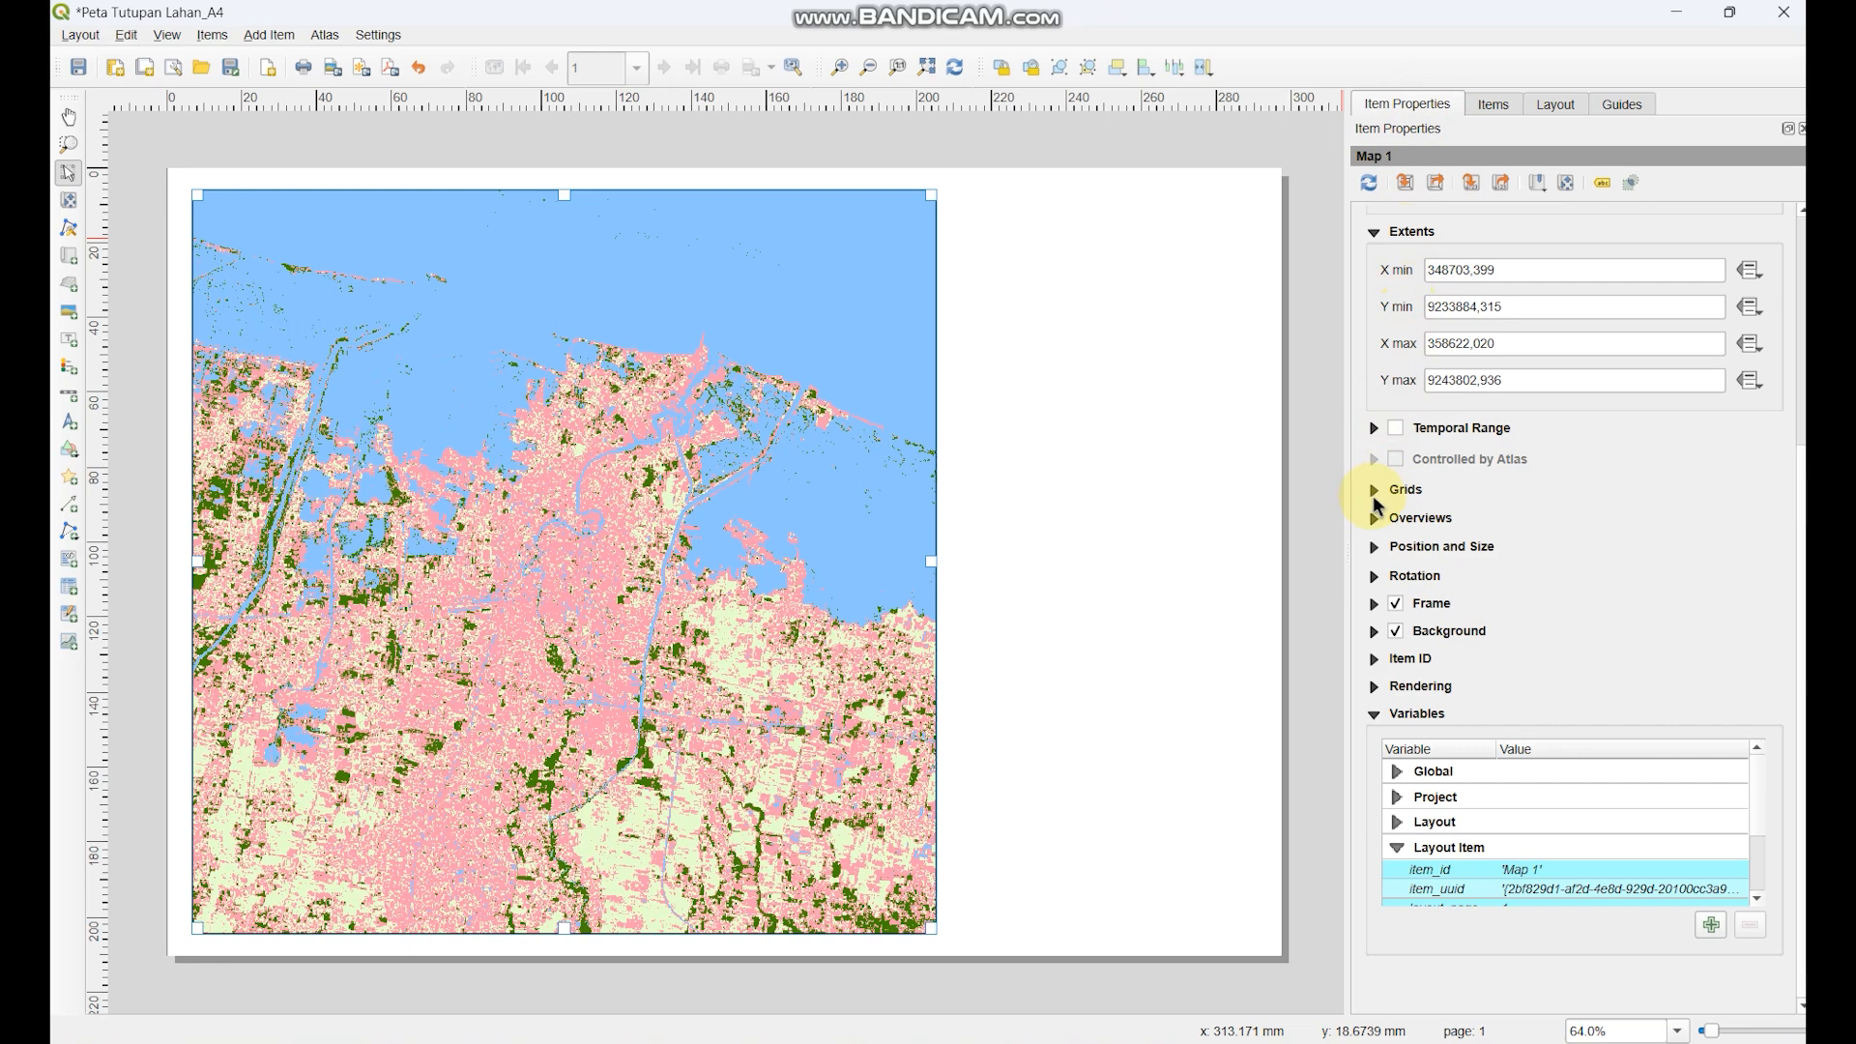
pyautogui.click(1375, 491)
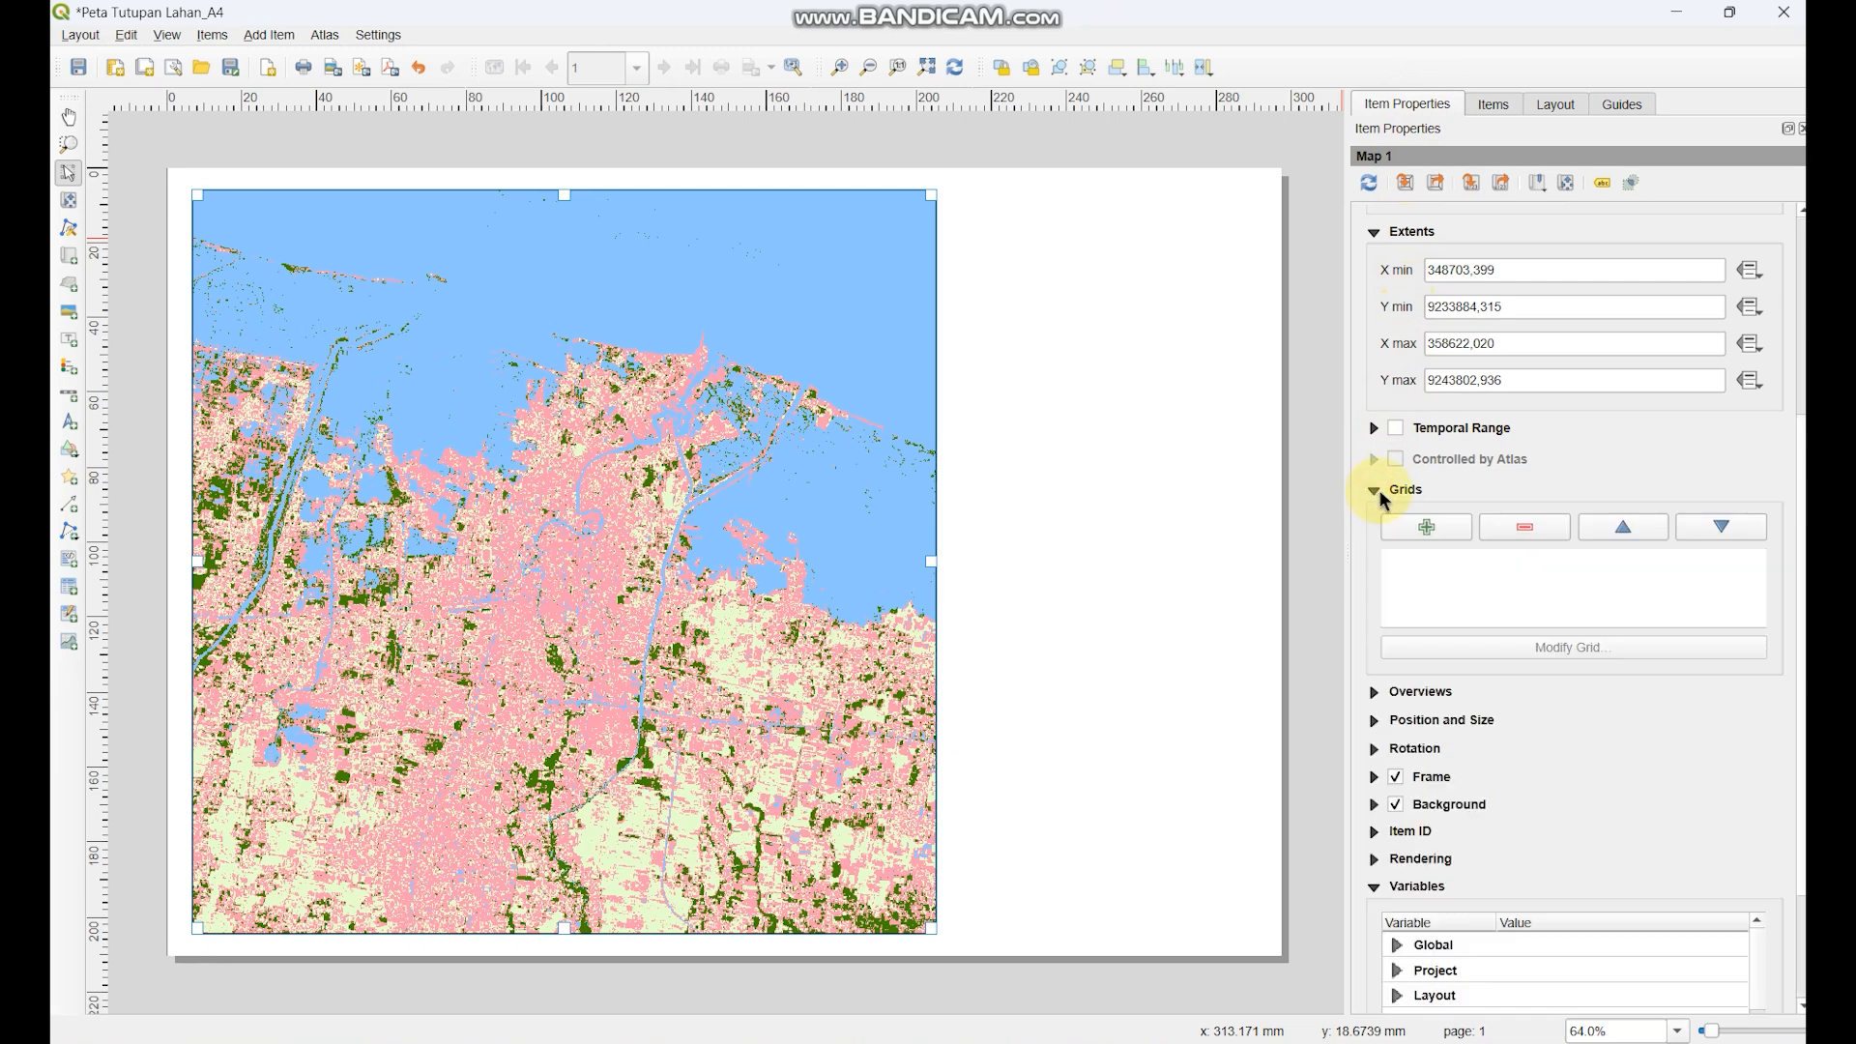
pyautogui.click(1438, 529)
pyautogui.click(1432, 551)
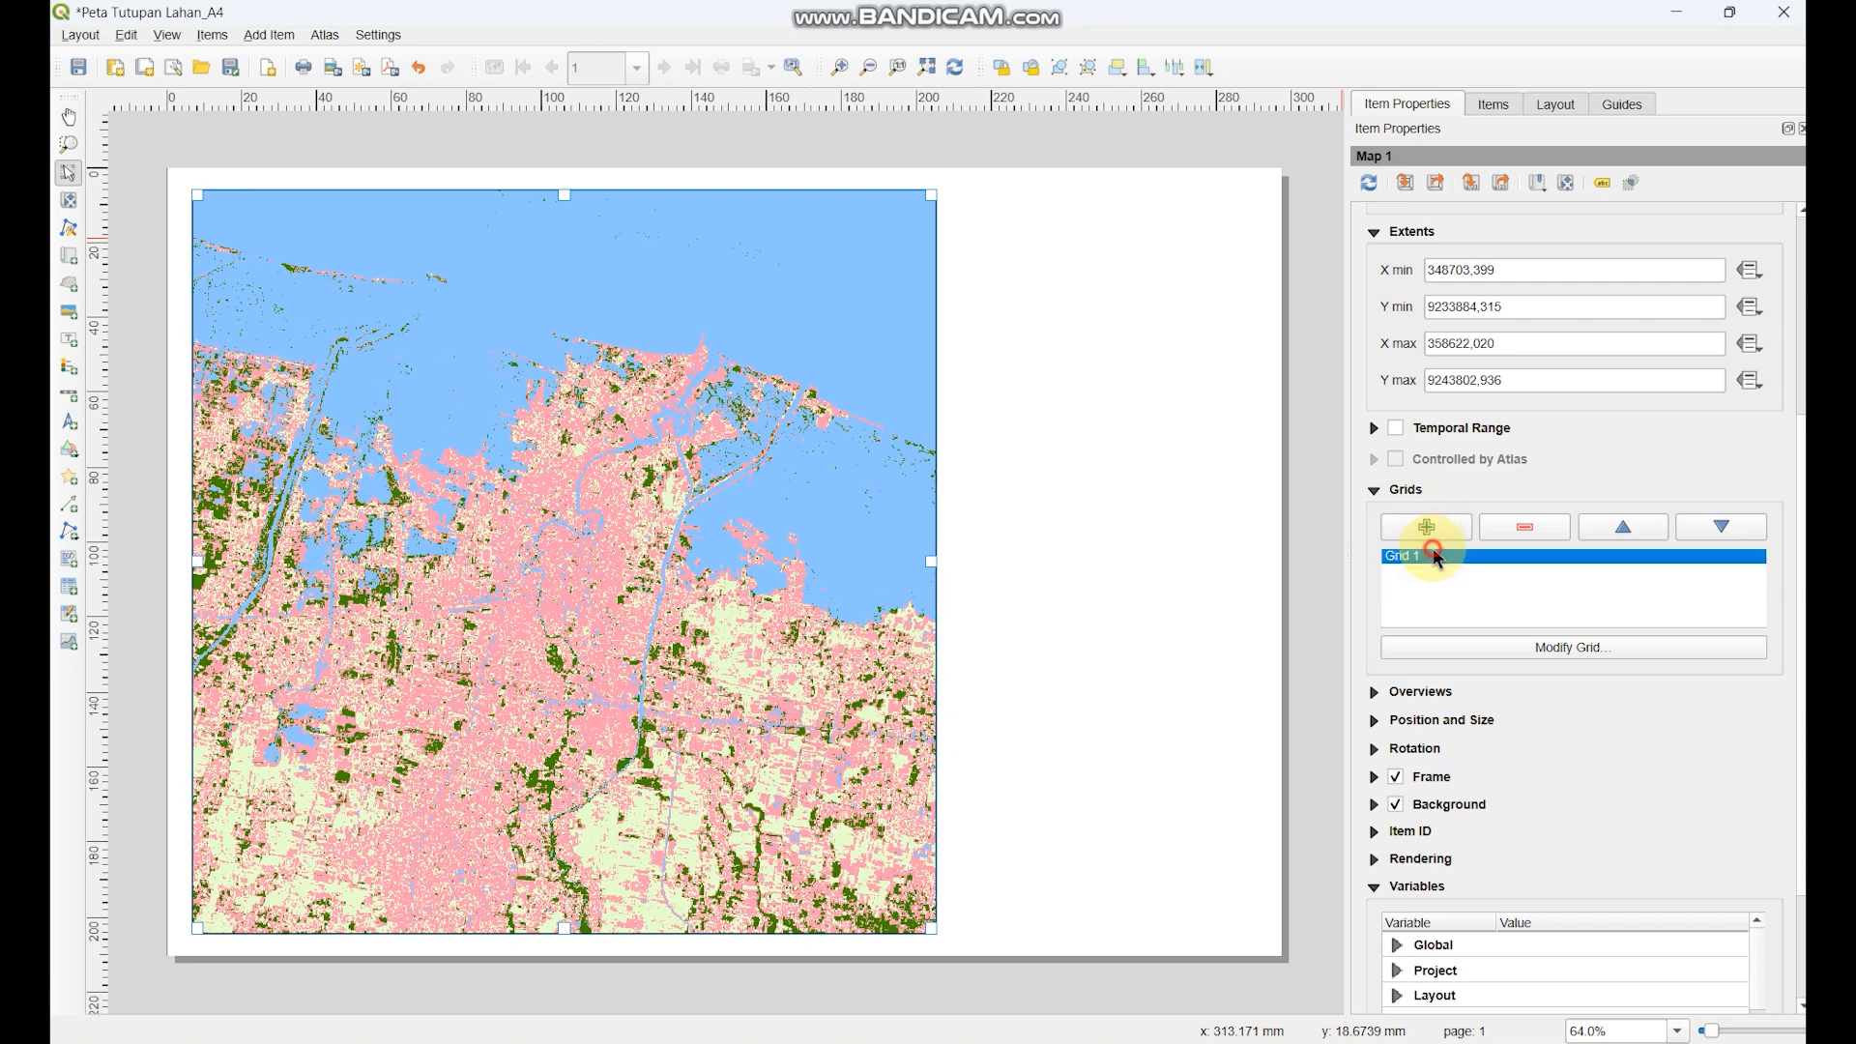
pyautogui.click(1490, 645)
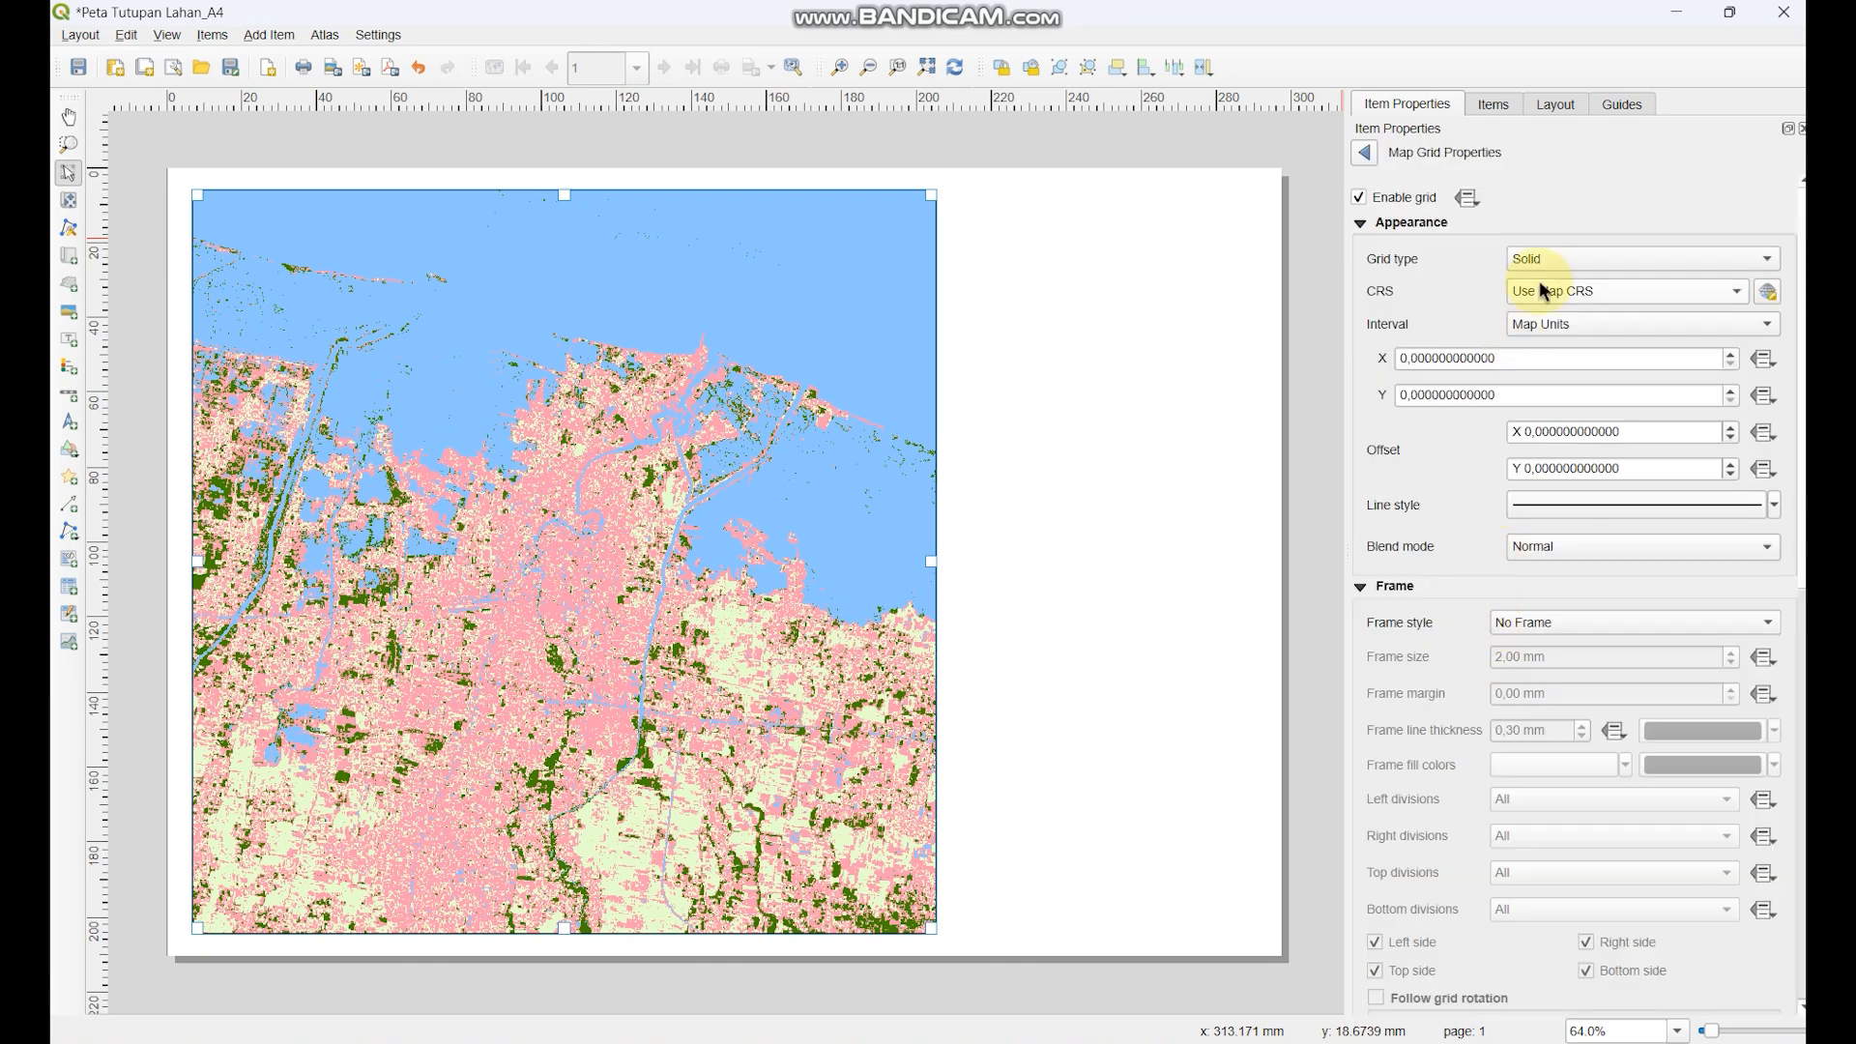
# - Set the grid's CRS to Default CRS: EPSG:4326 - WGS 84
pyautogui.click(1415, 359)
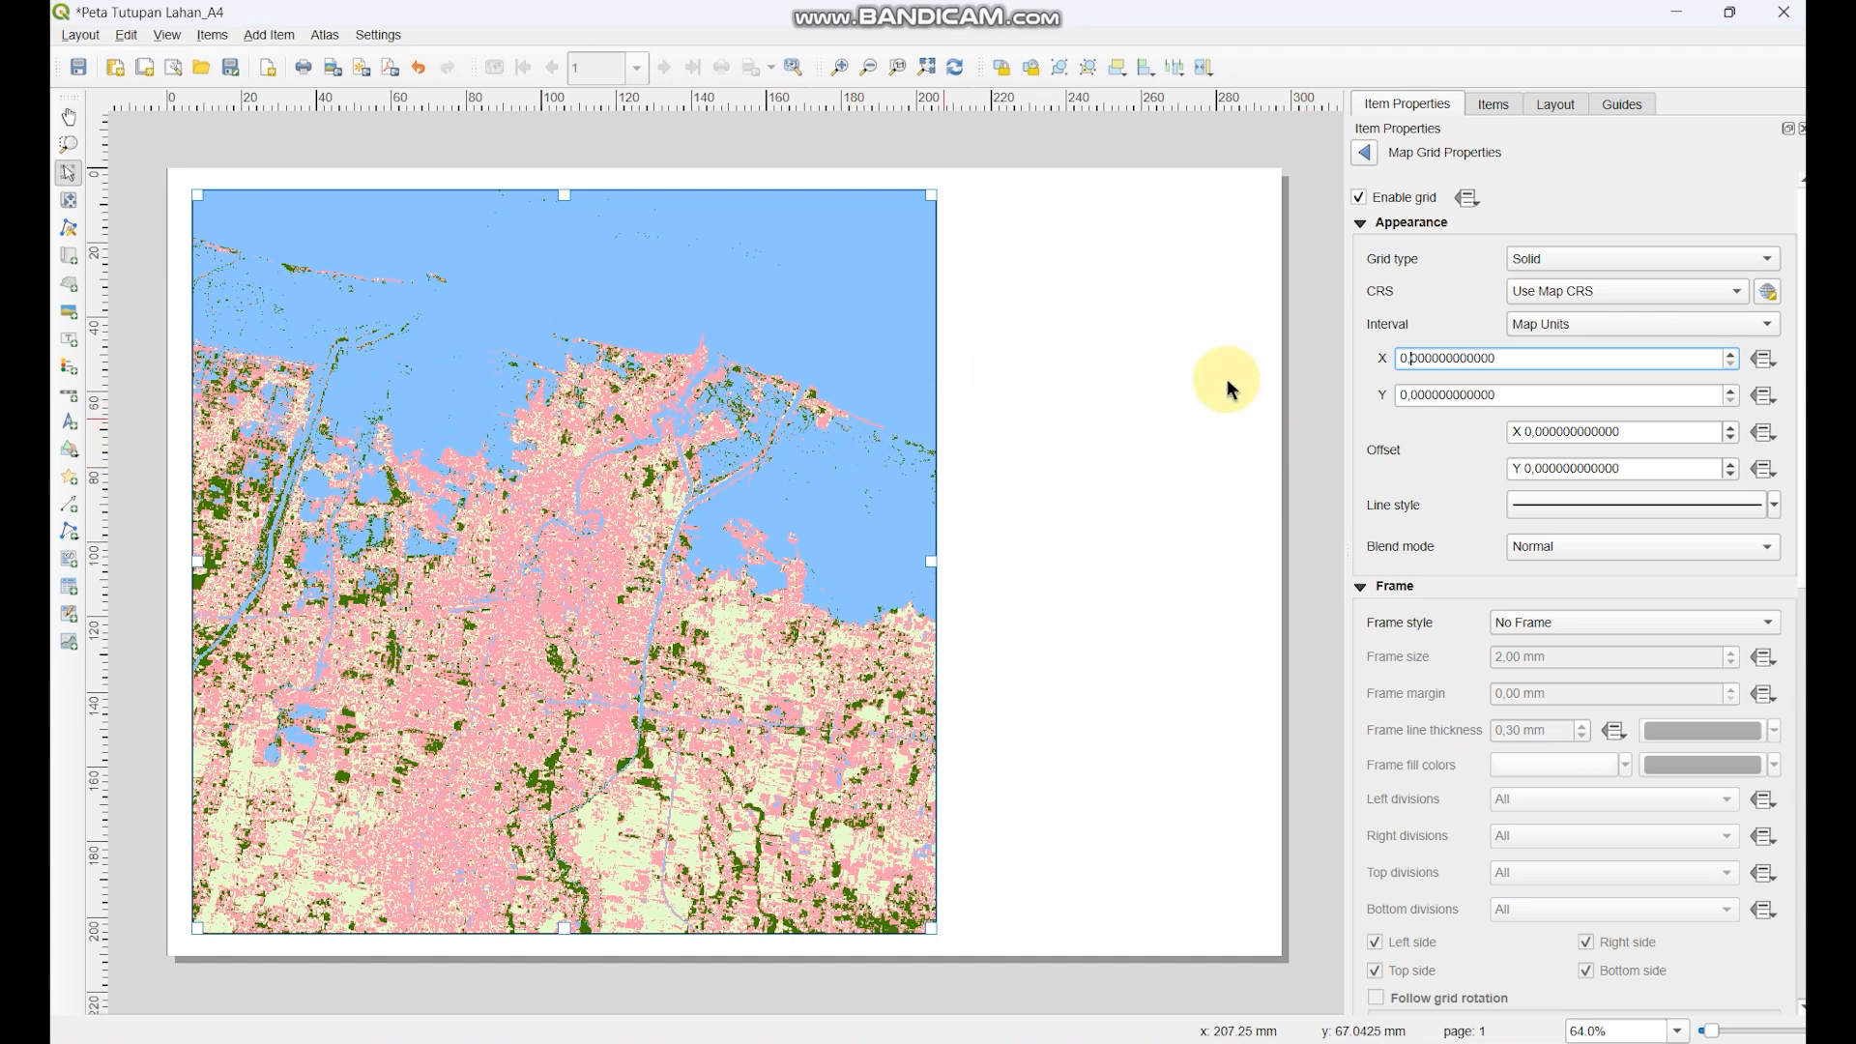
pyautogui.click(1583, 291)
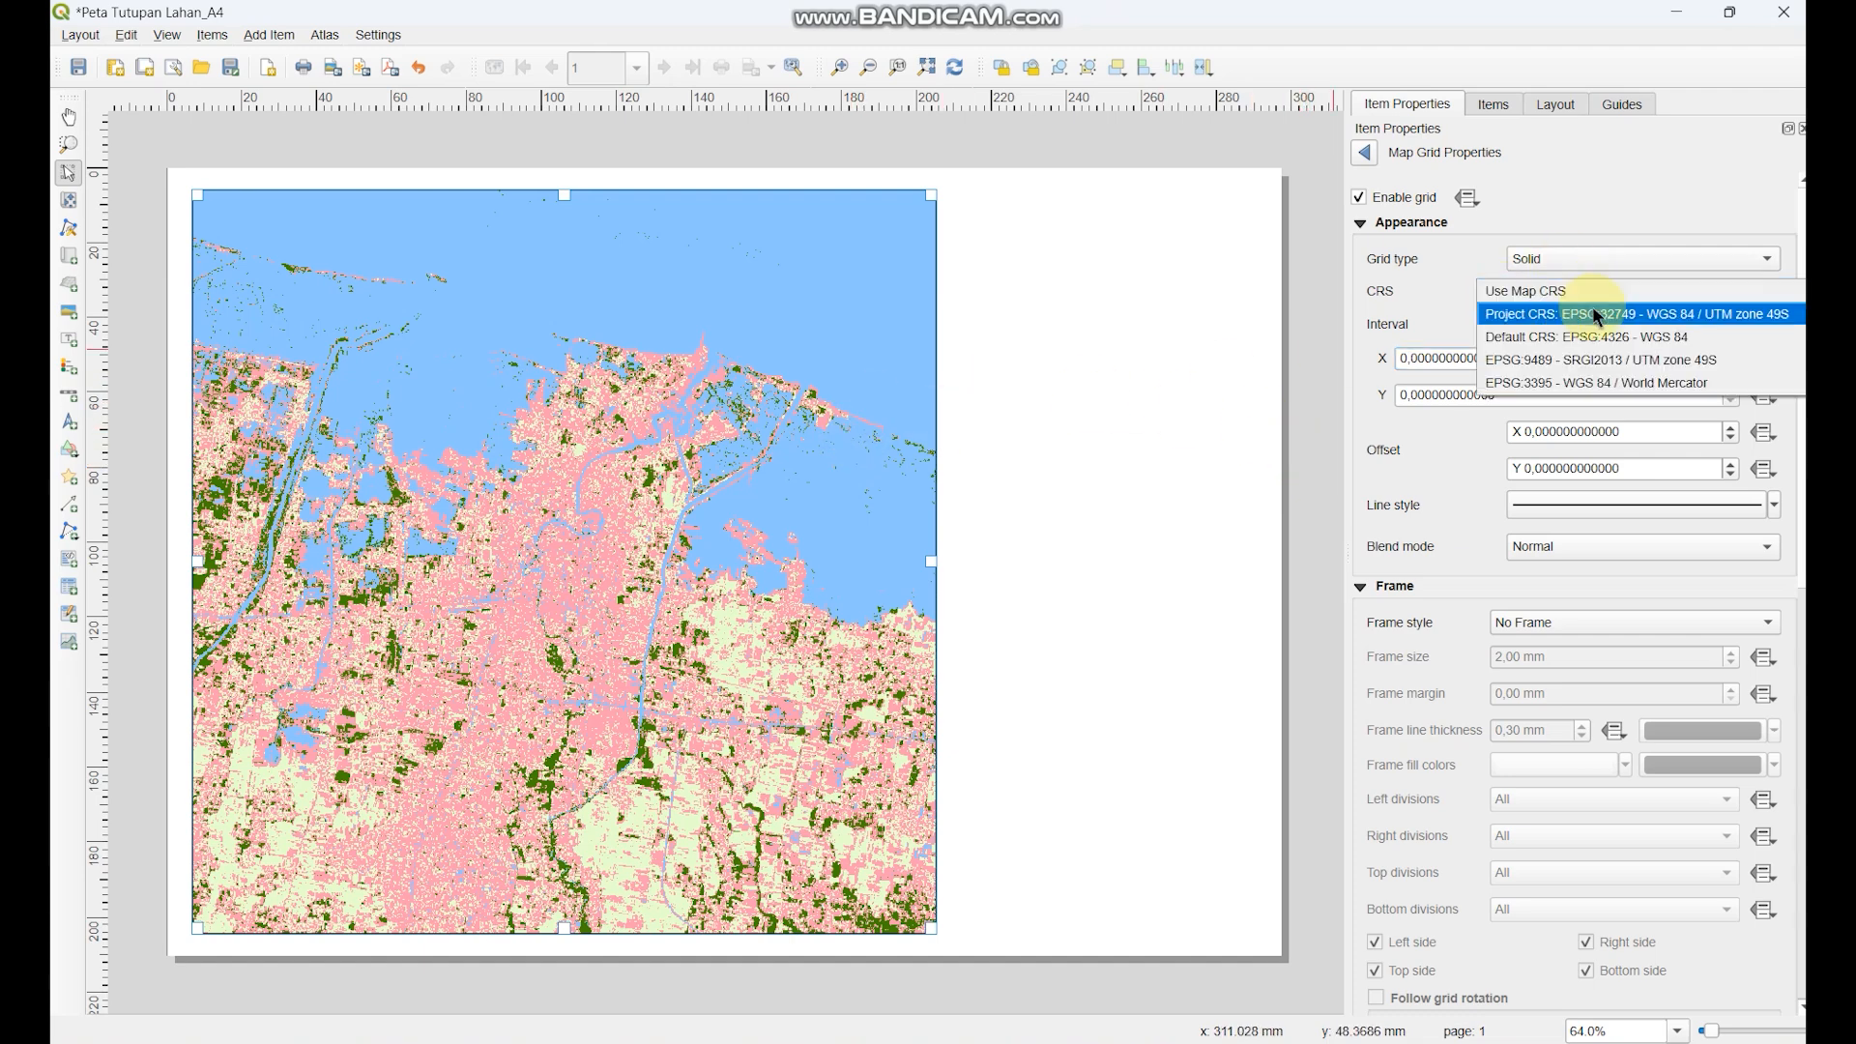
pyautogui.click(1597, 319)
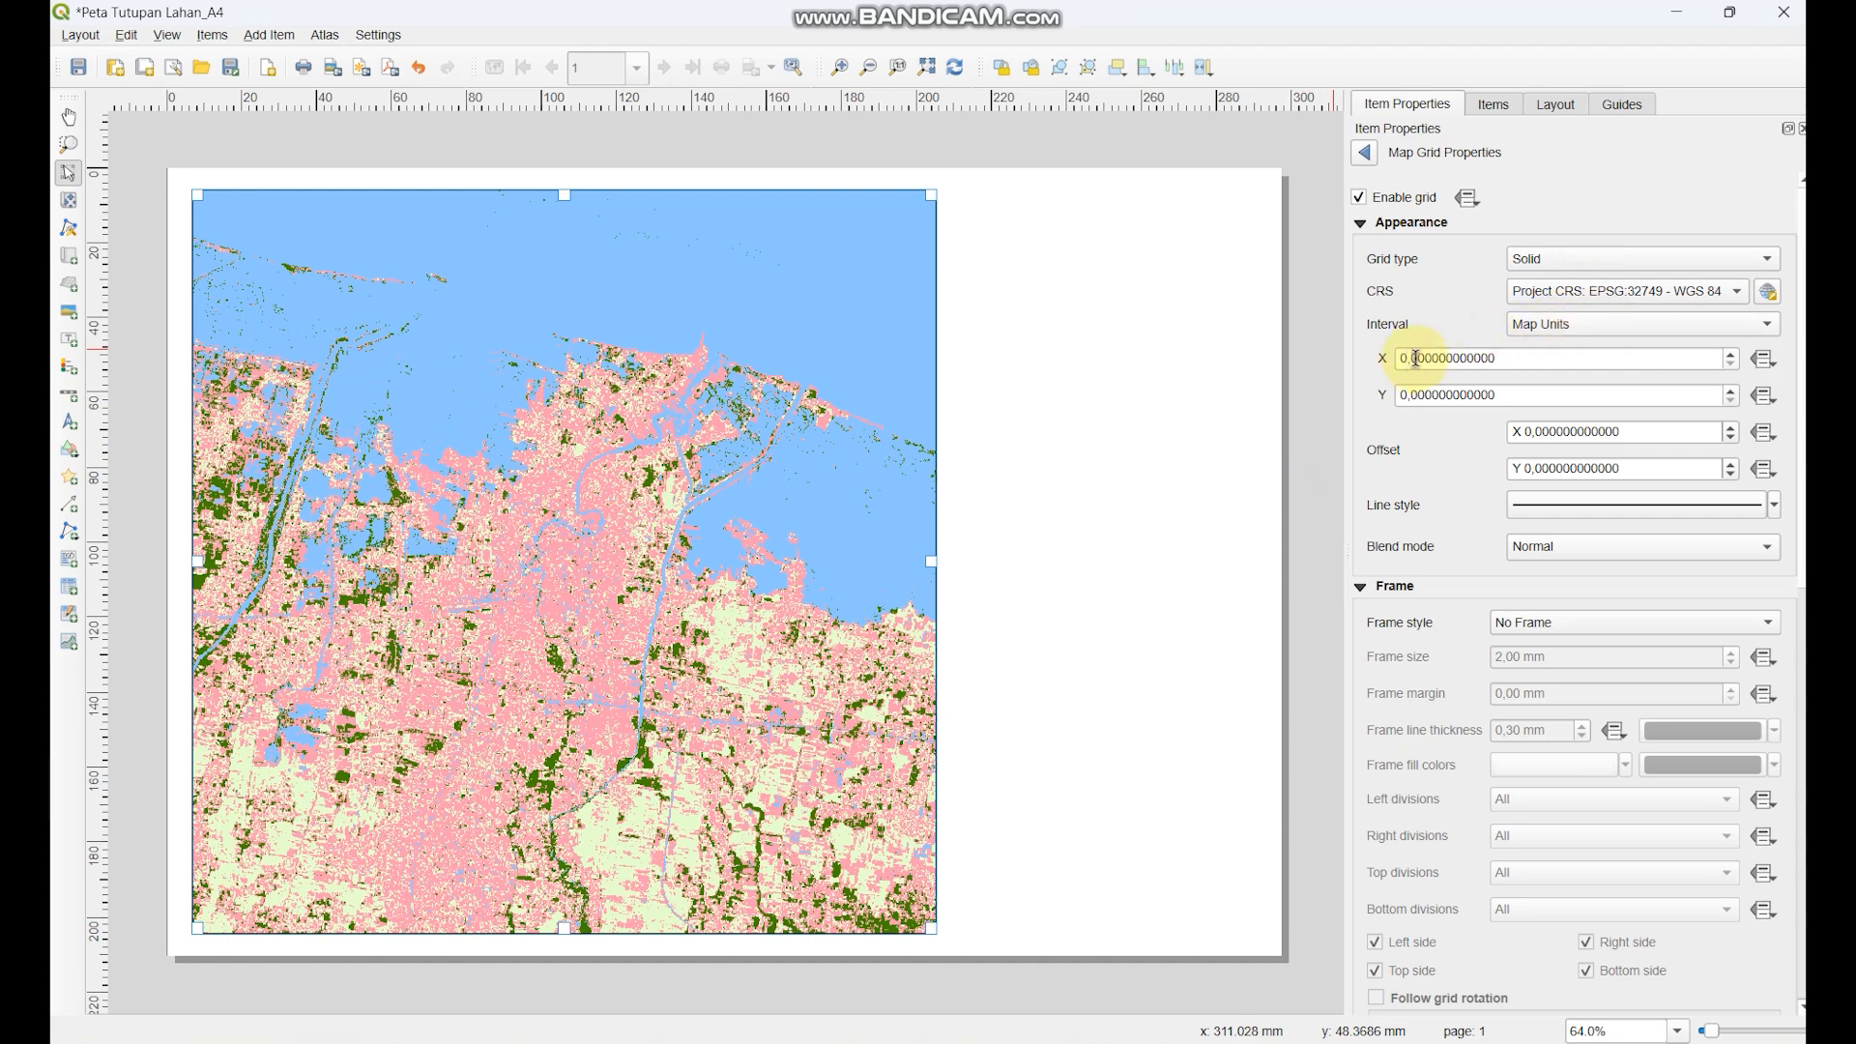
pyautogui.click(1618, 294)
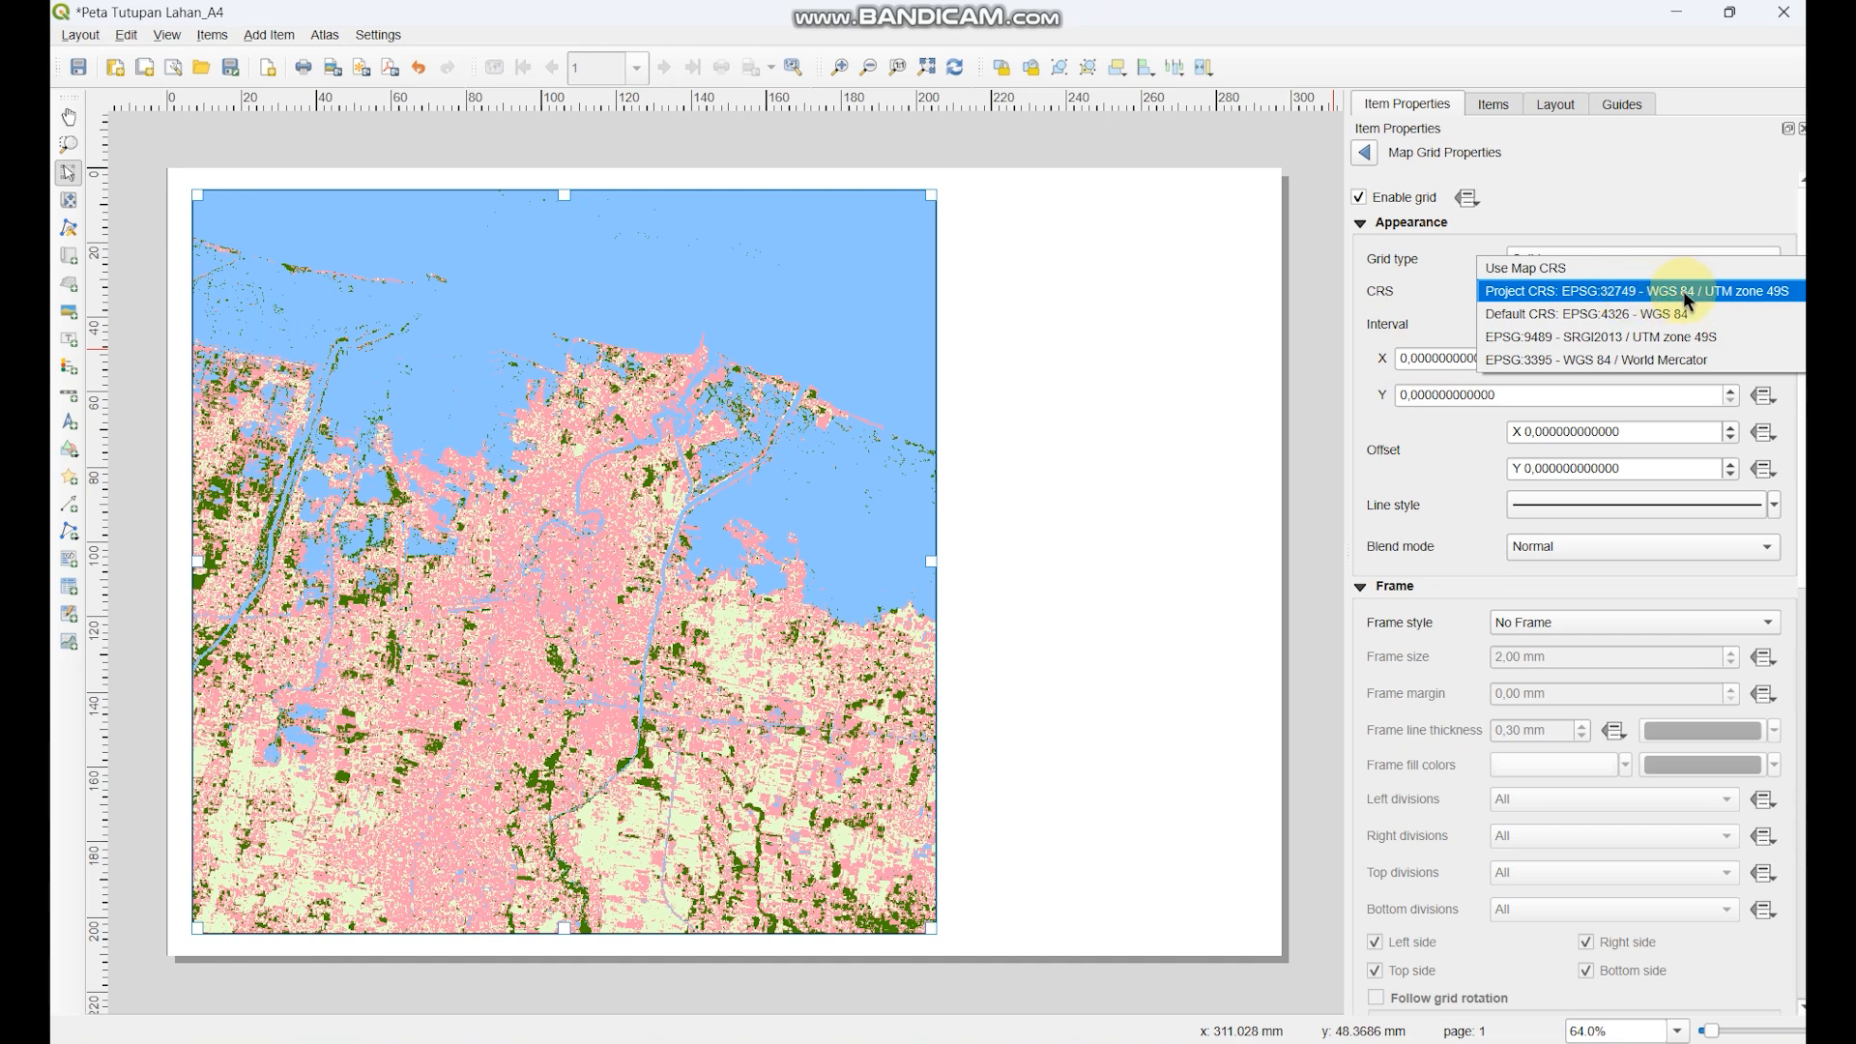
pyautogui.click(1642, 315)
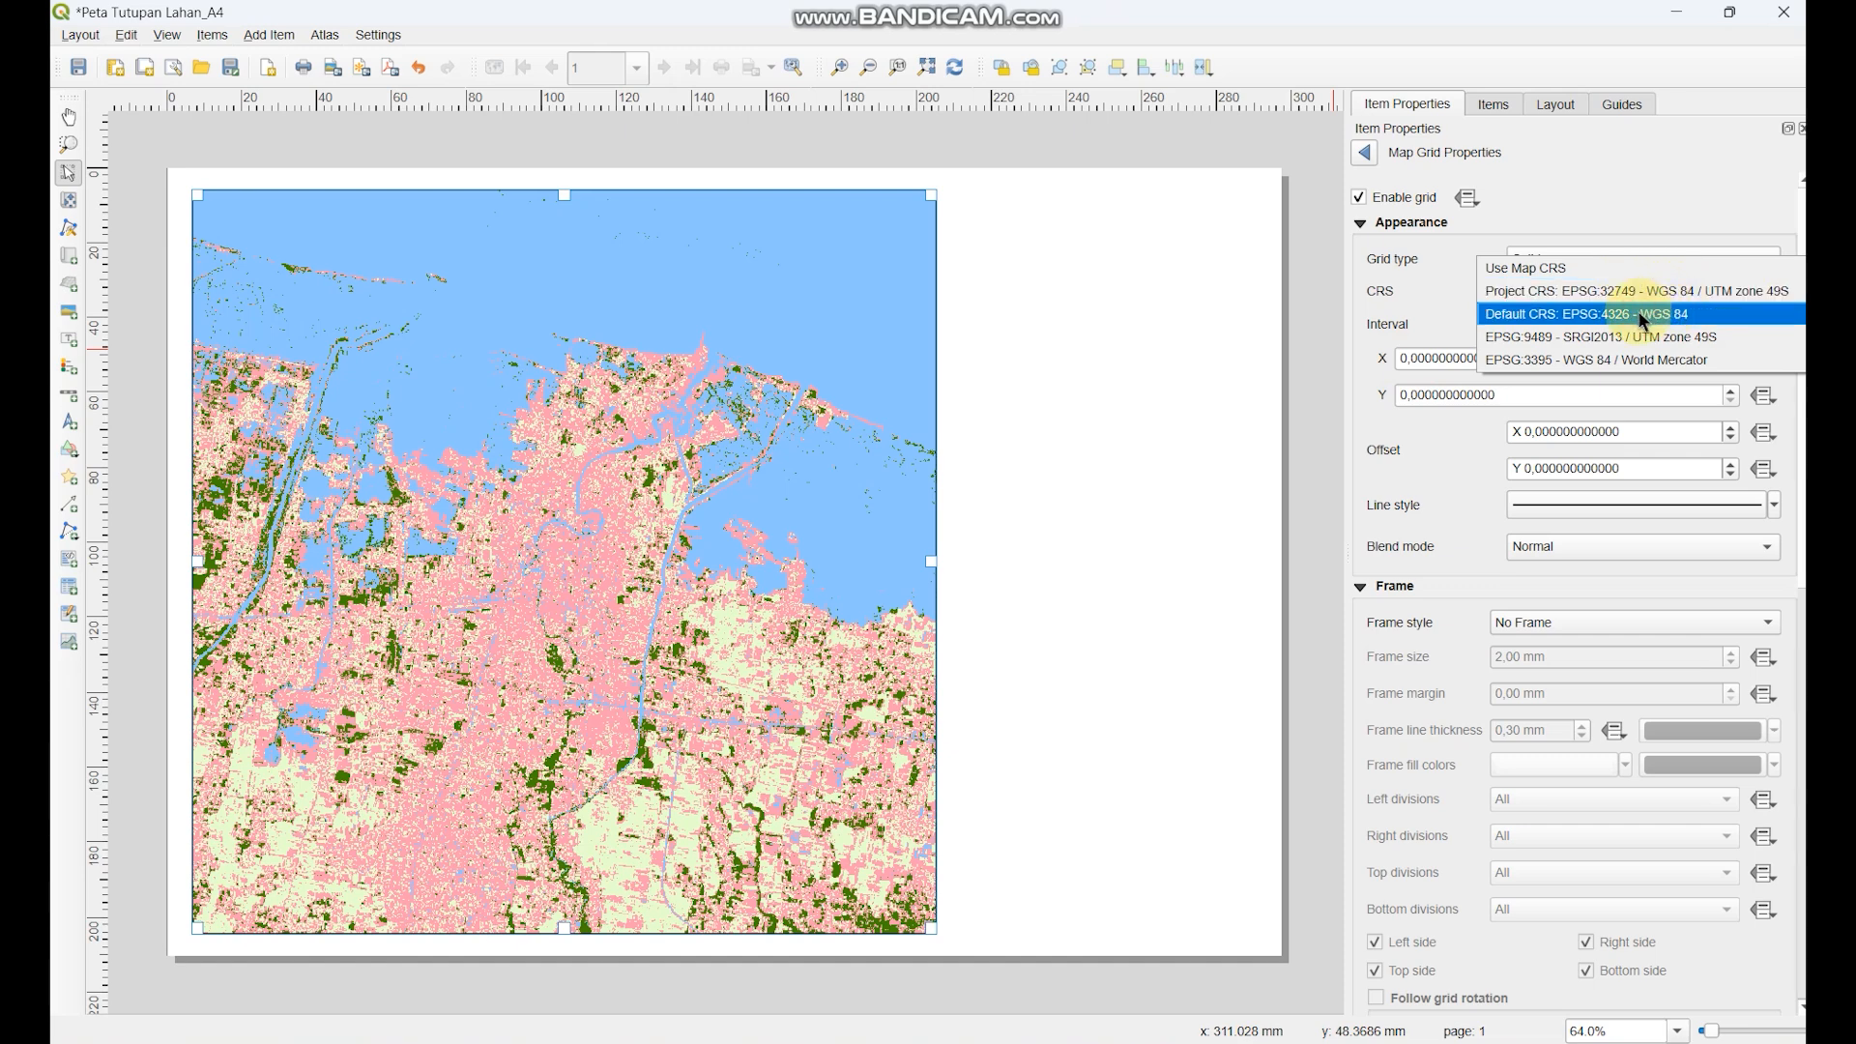
pyautogui.click(1623, 291)
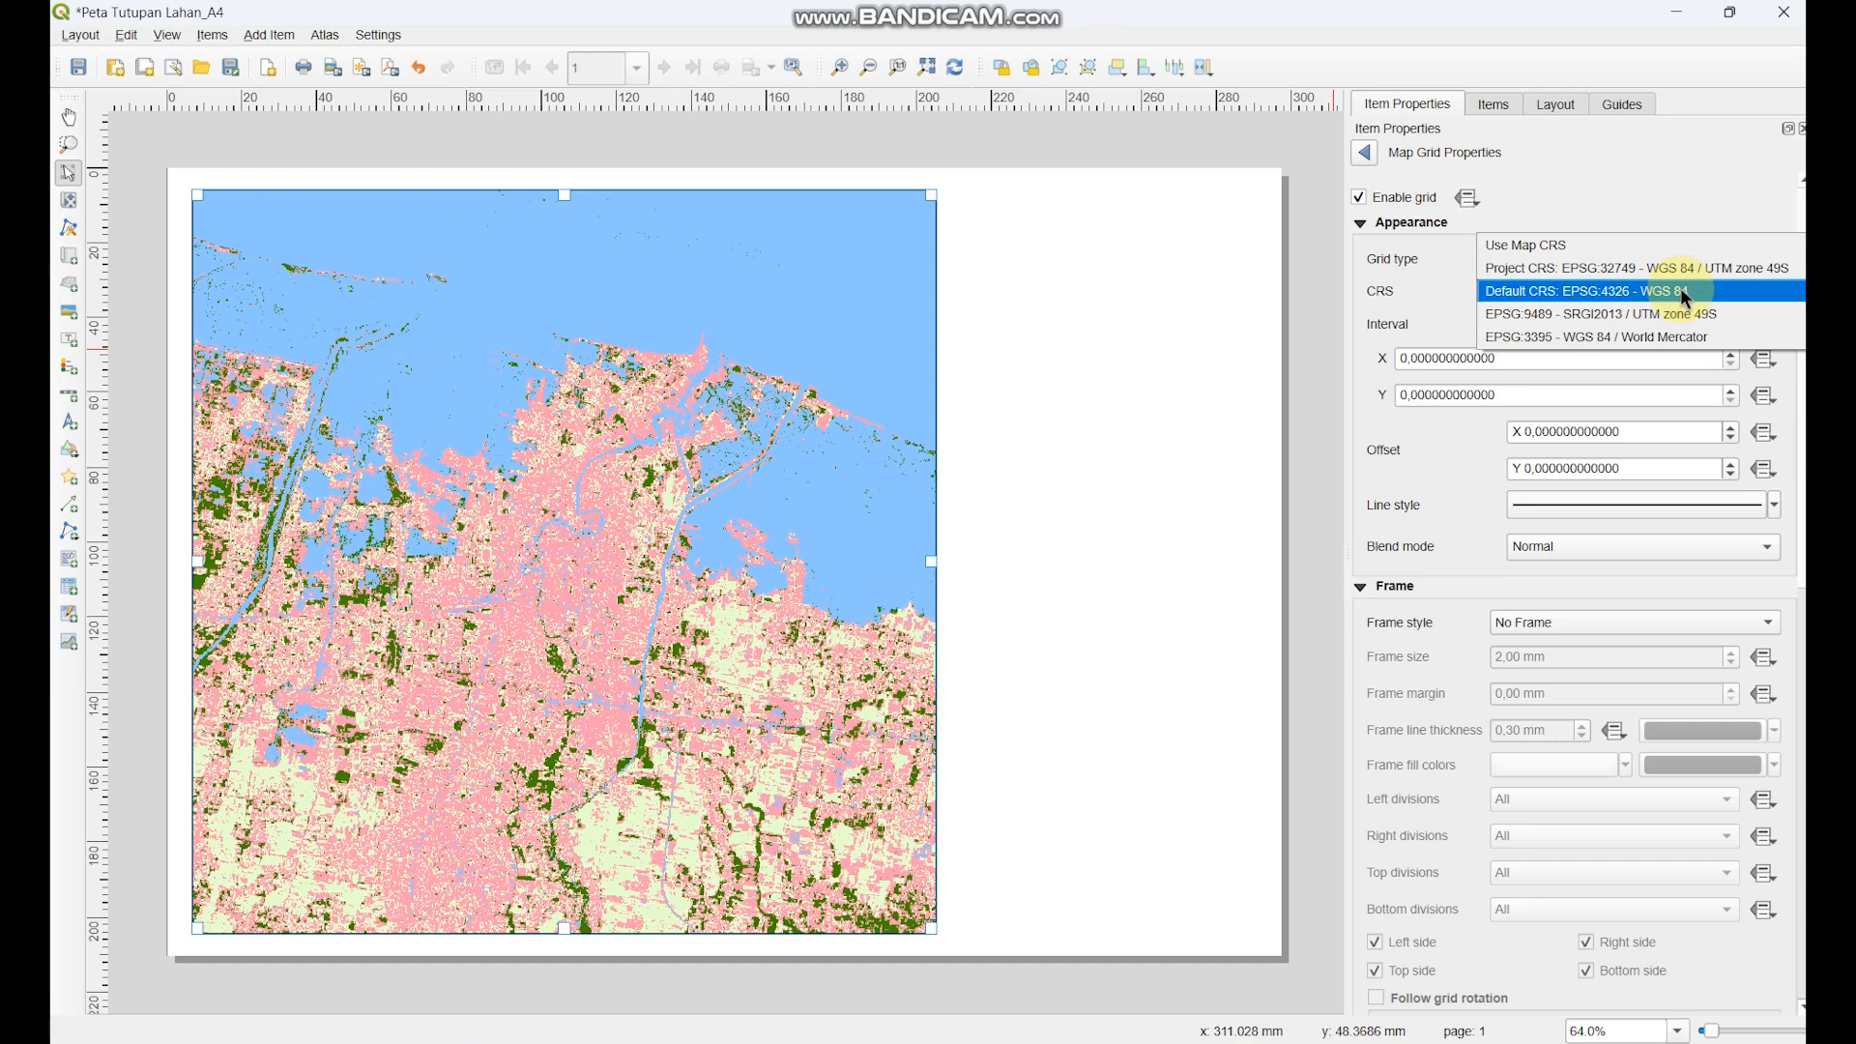
pyautogui.click(1679, 289)
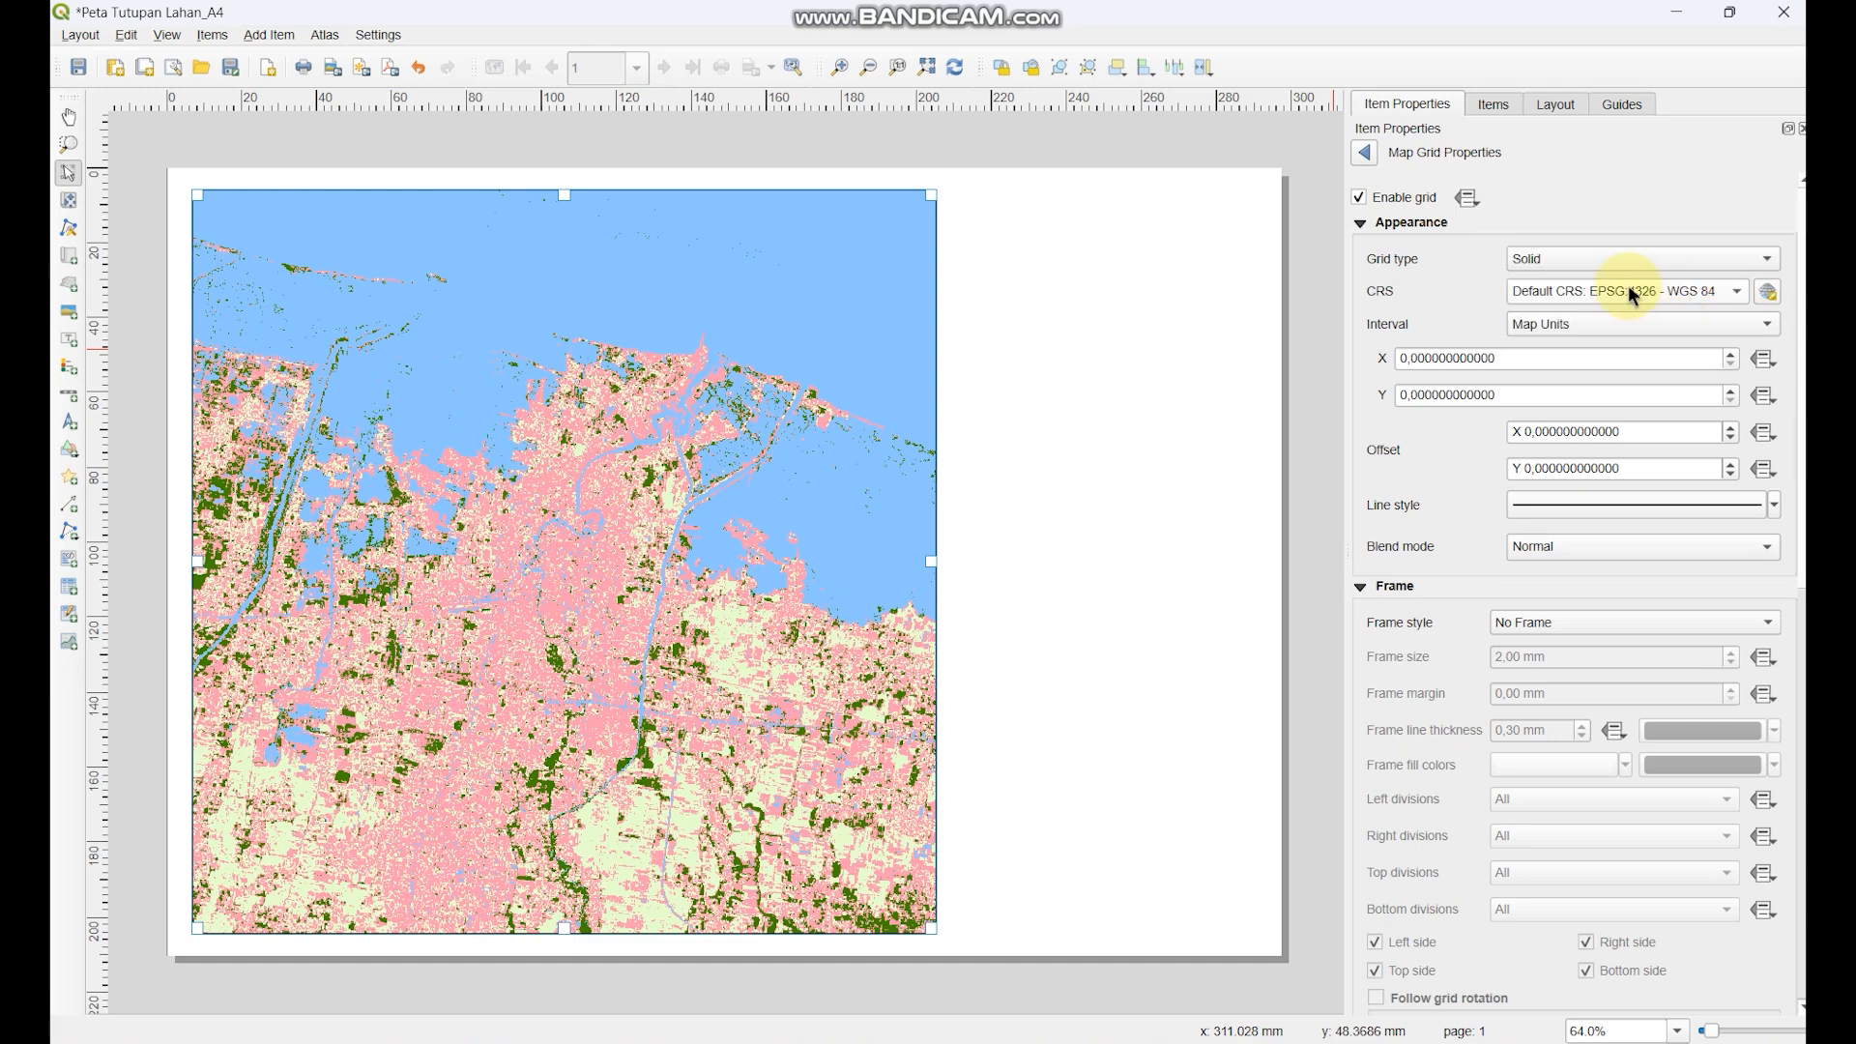
# - Set the grid's X and Y intervals to 0,025 map units
pyautogui.click(1415, 358)
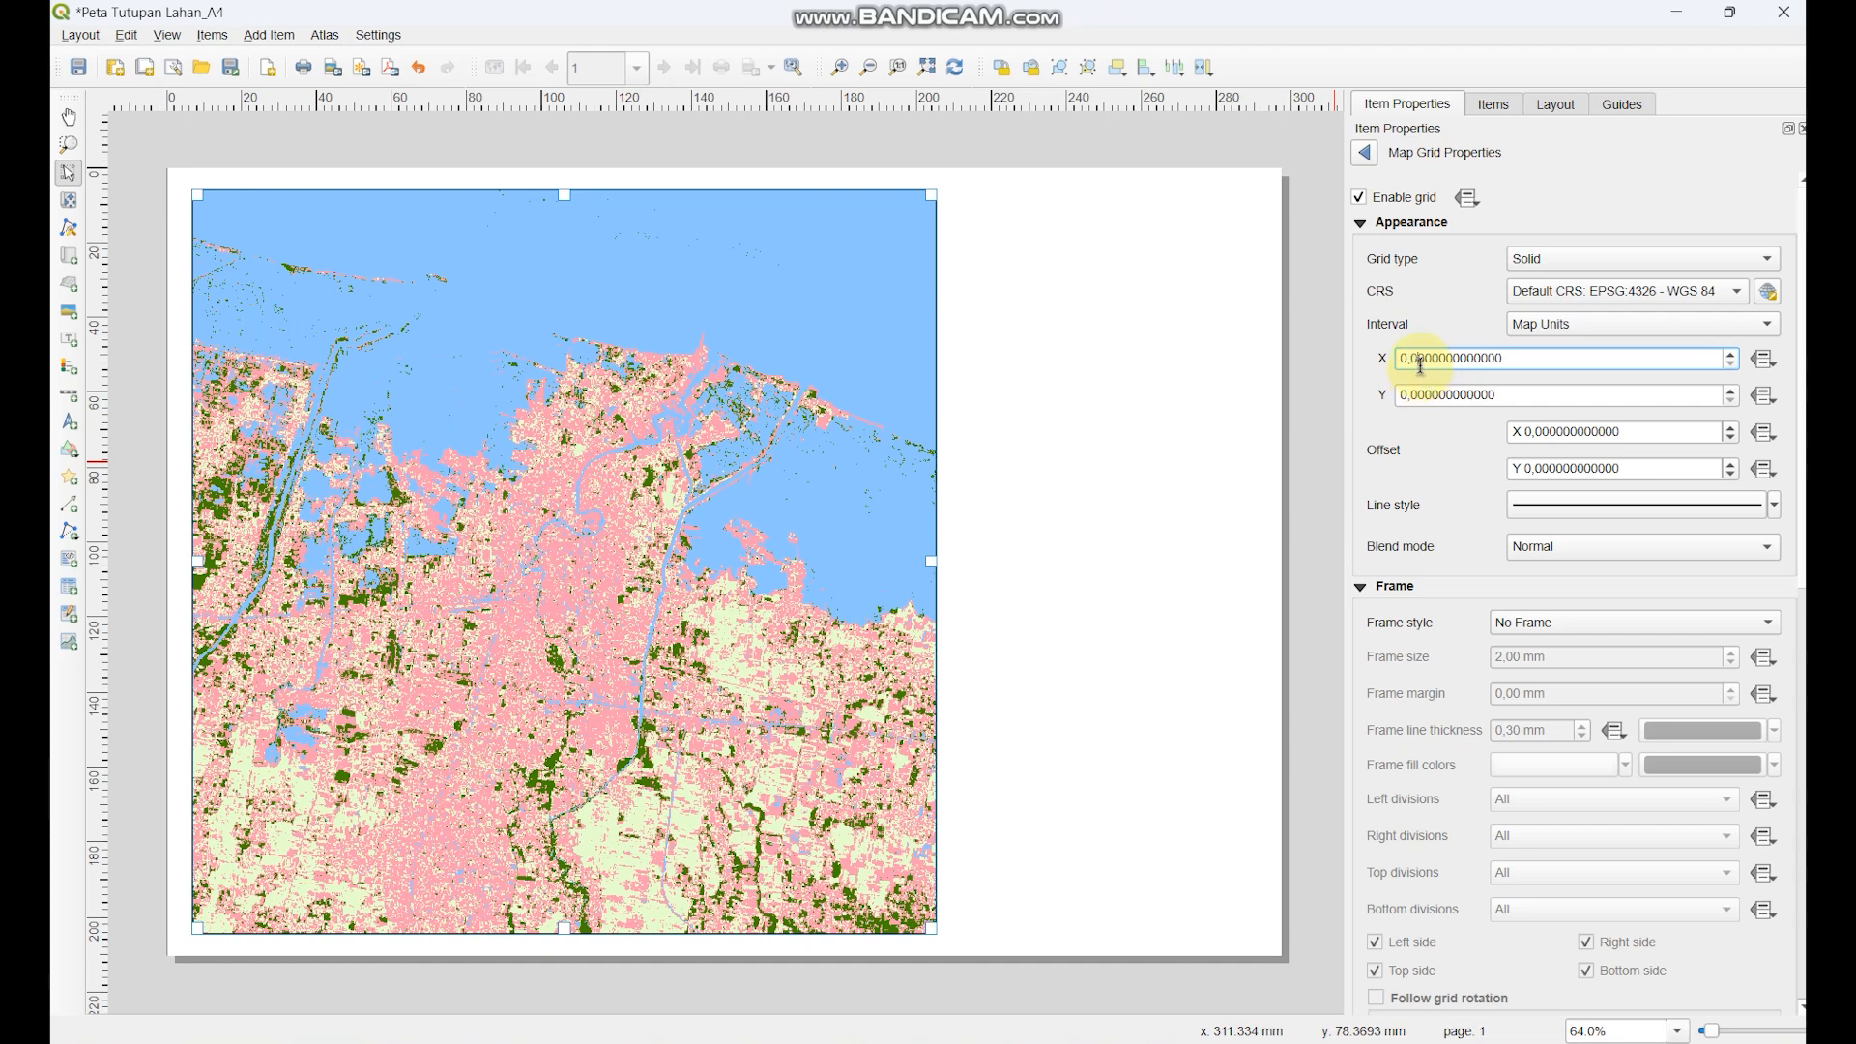
pyautogui.click(1444, 393)
pyautogui.click(1416, 396)
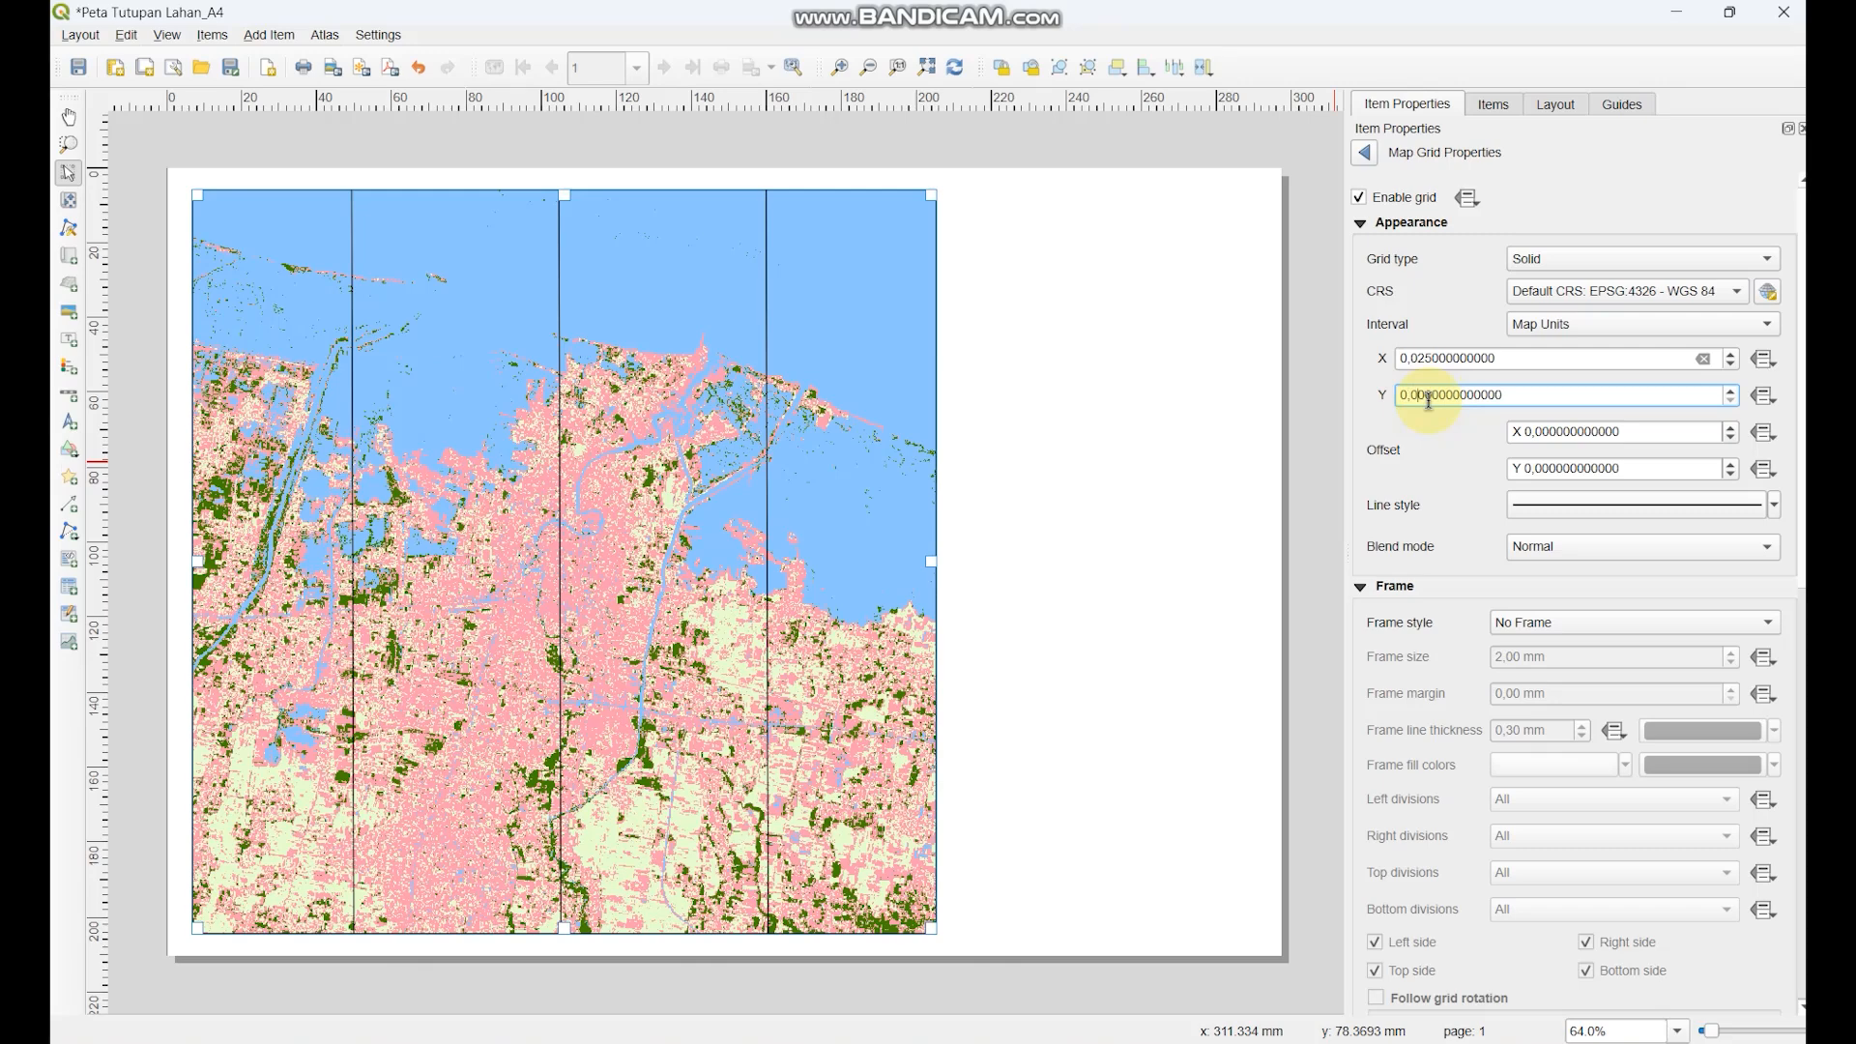
pyautogui.click(1536, 393)
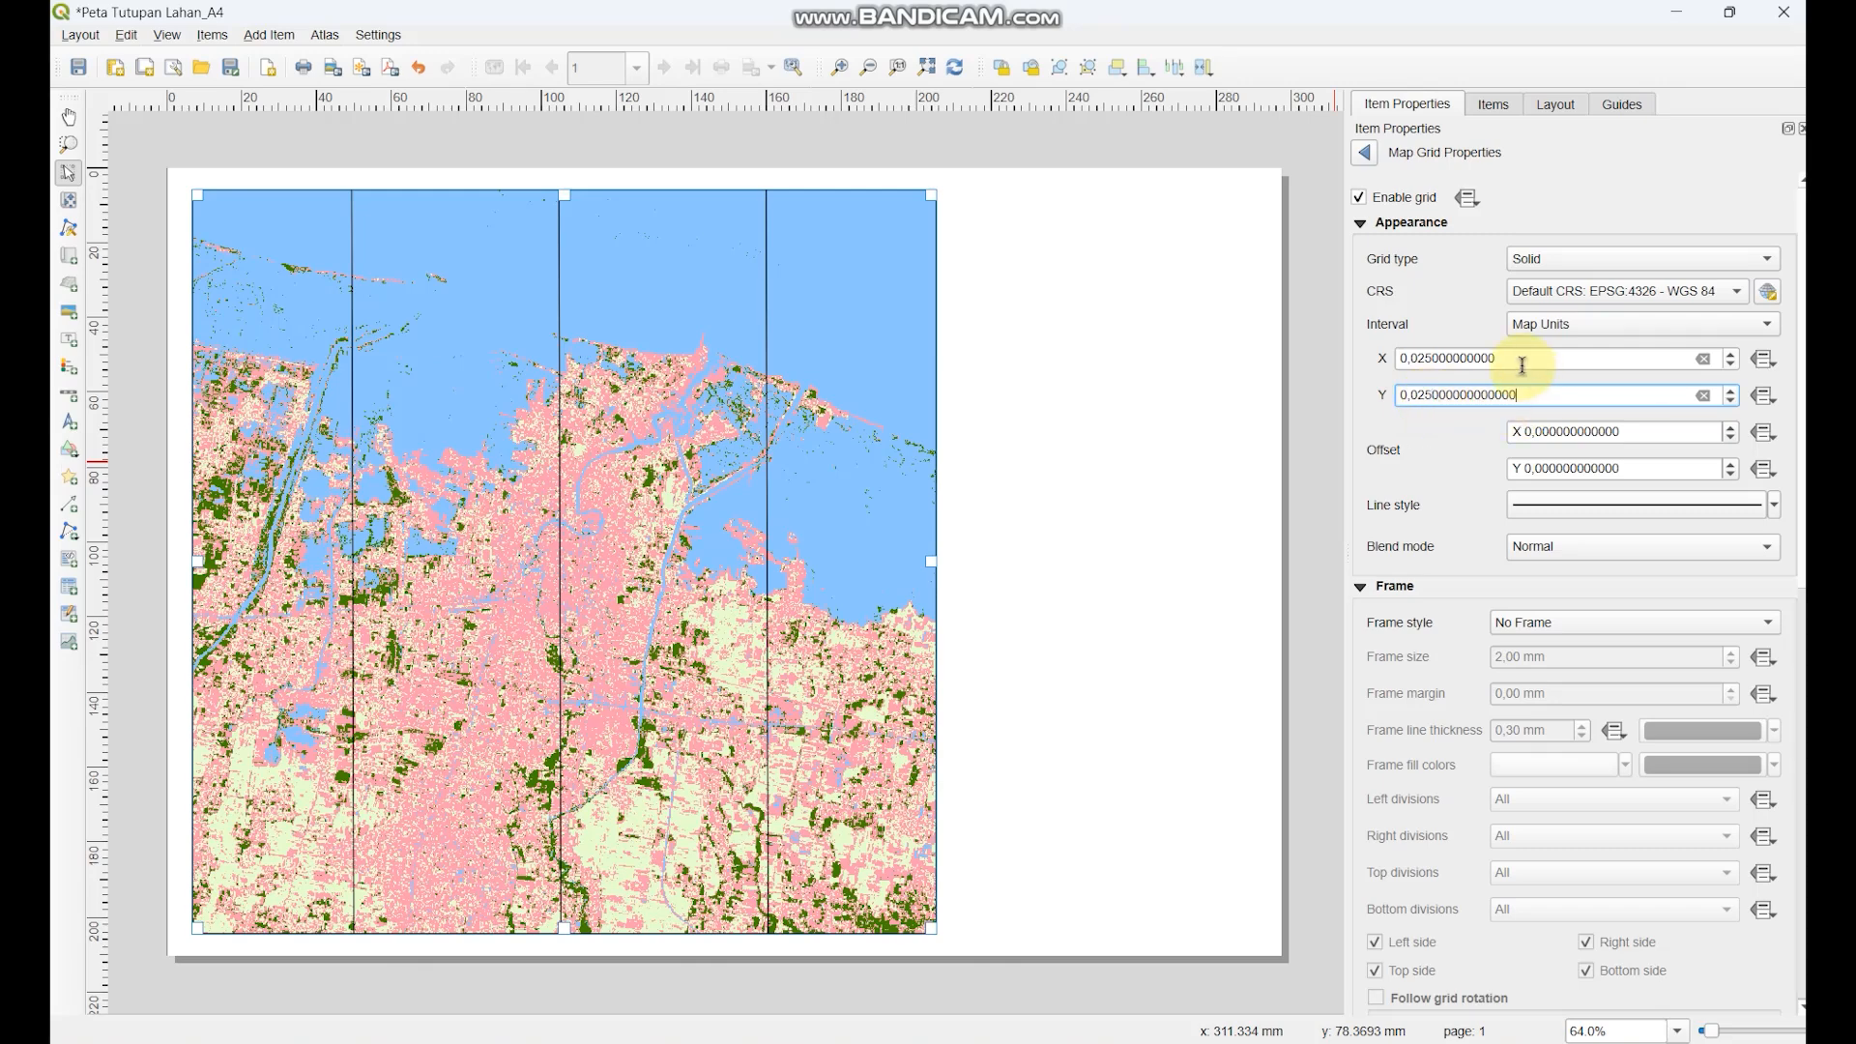
pyautogui.press('Return')
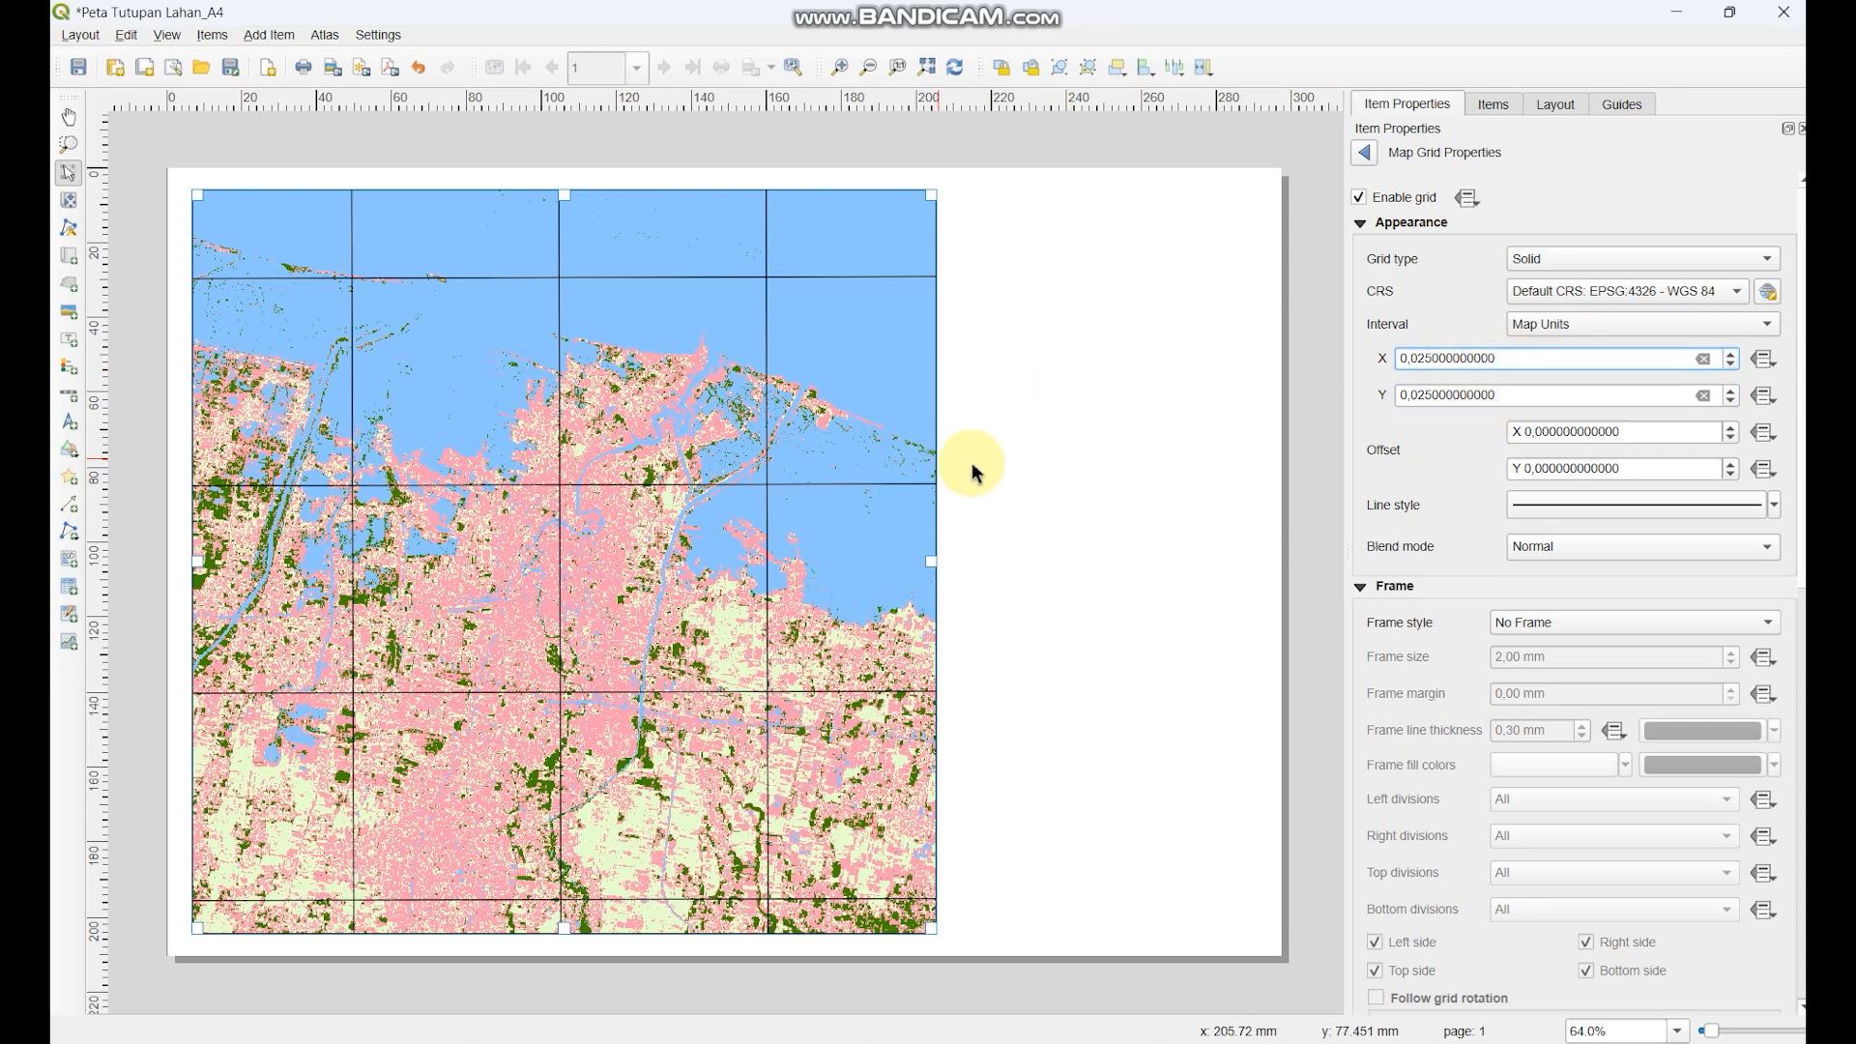
pyautogui.moveTo(1521, 358); pyautogui.dragTo(1382, 350)
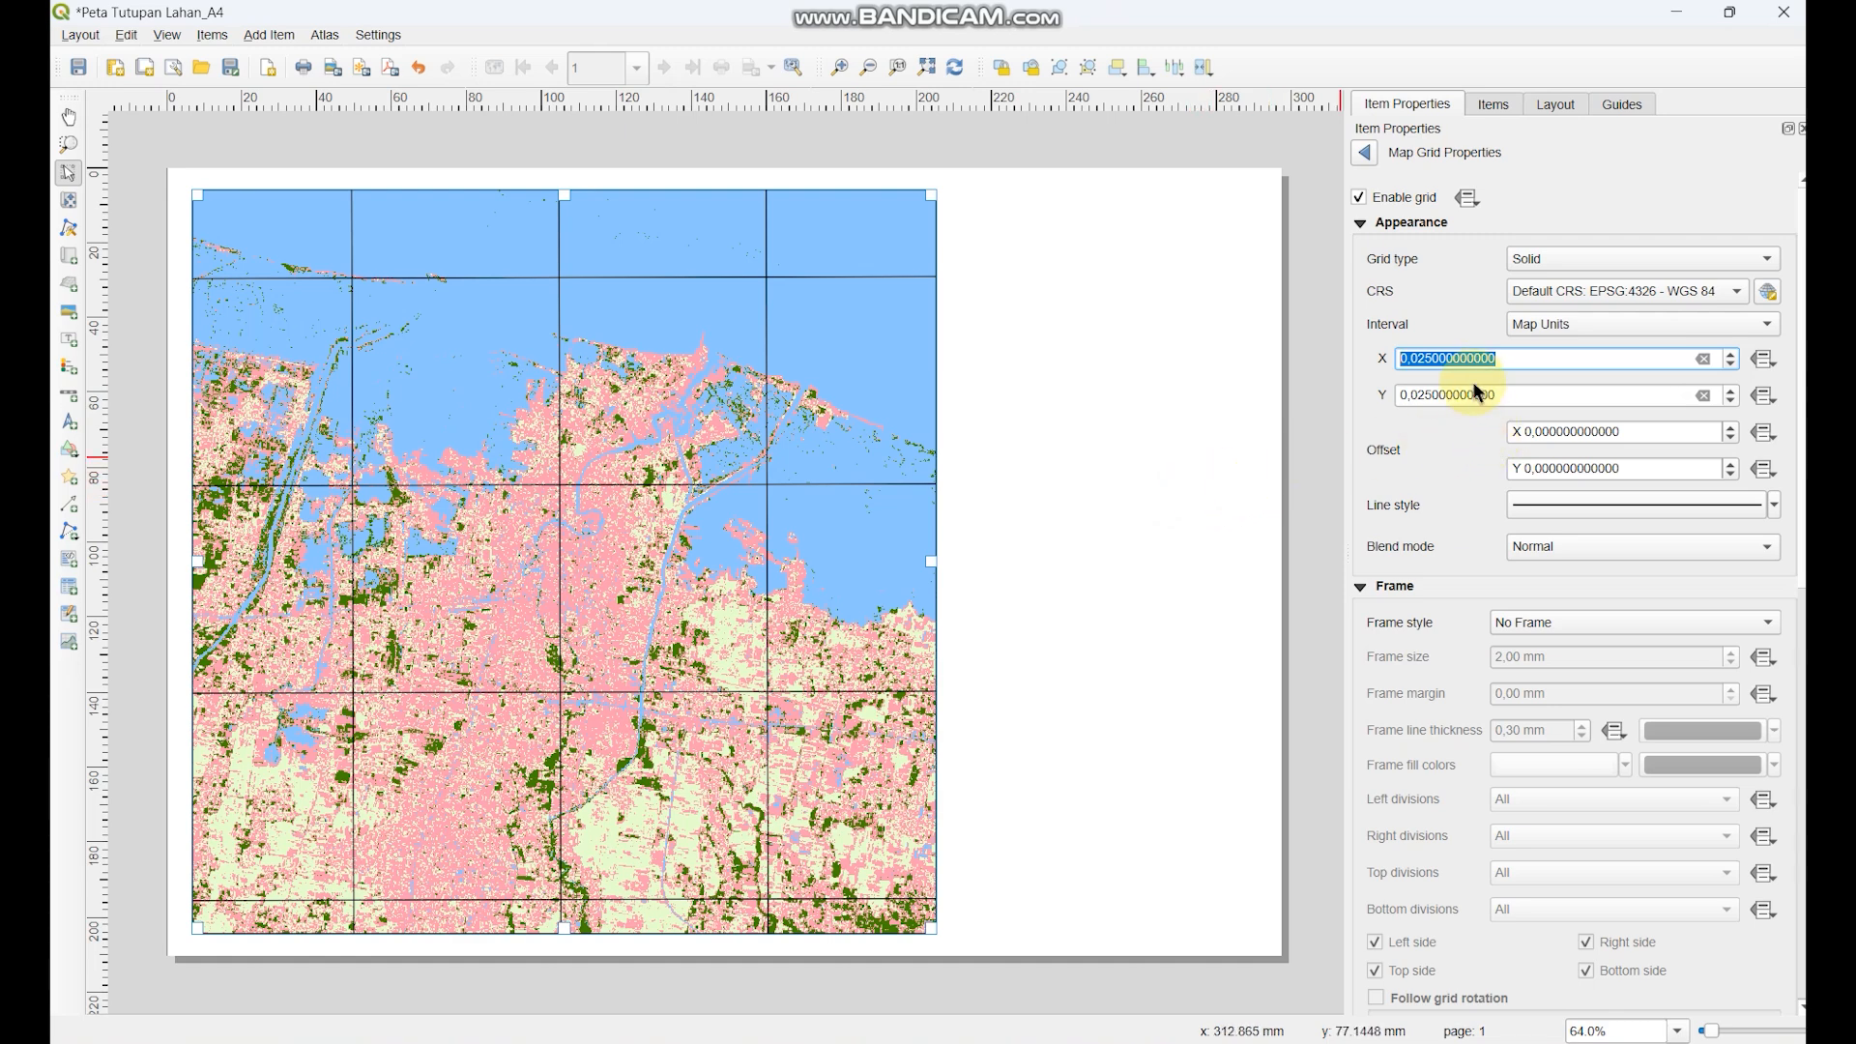
pyautogui.click(1404, 322)
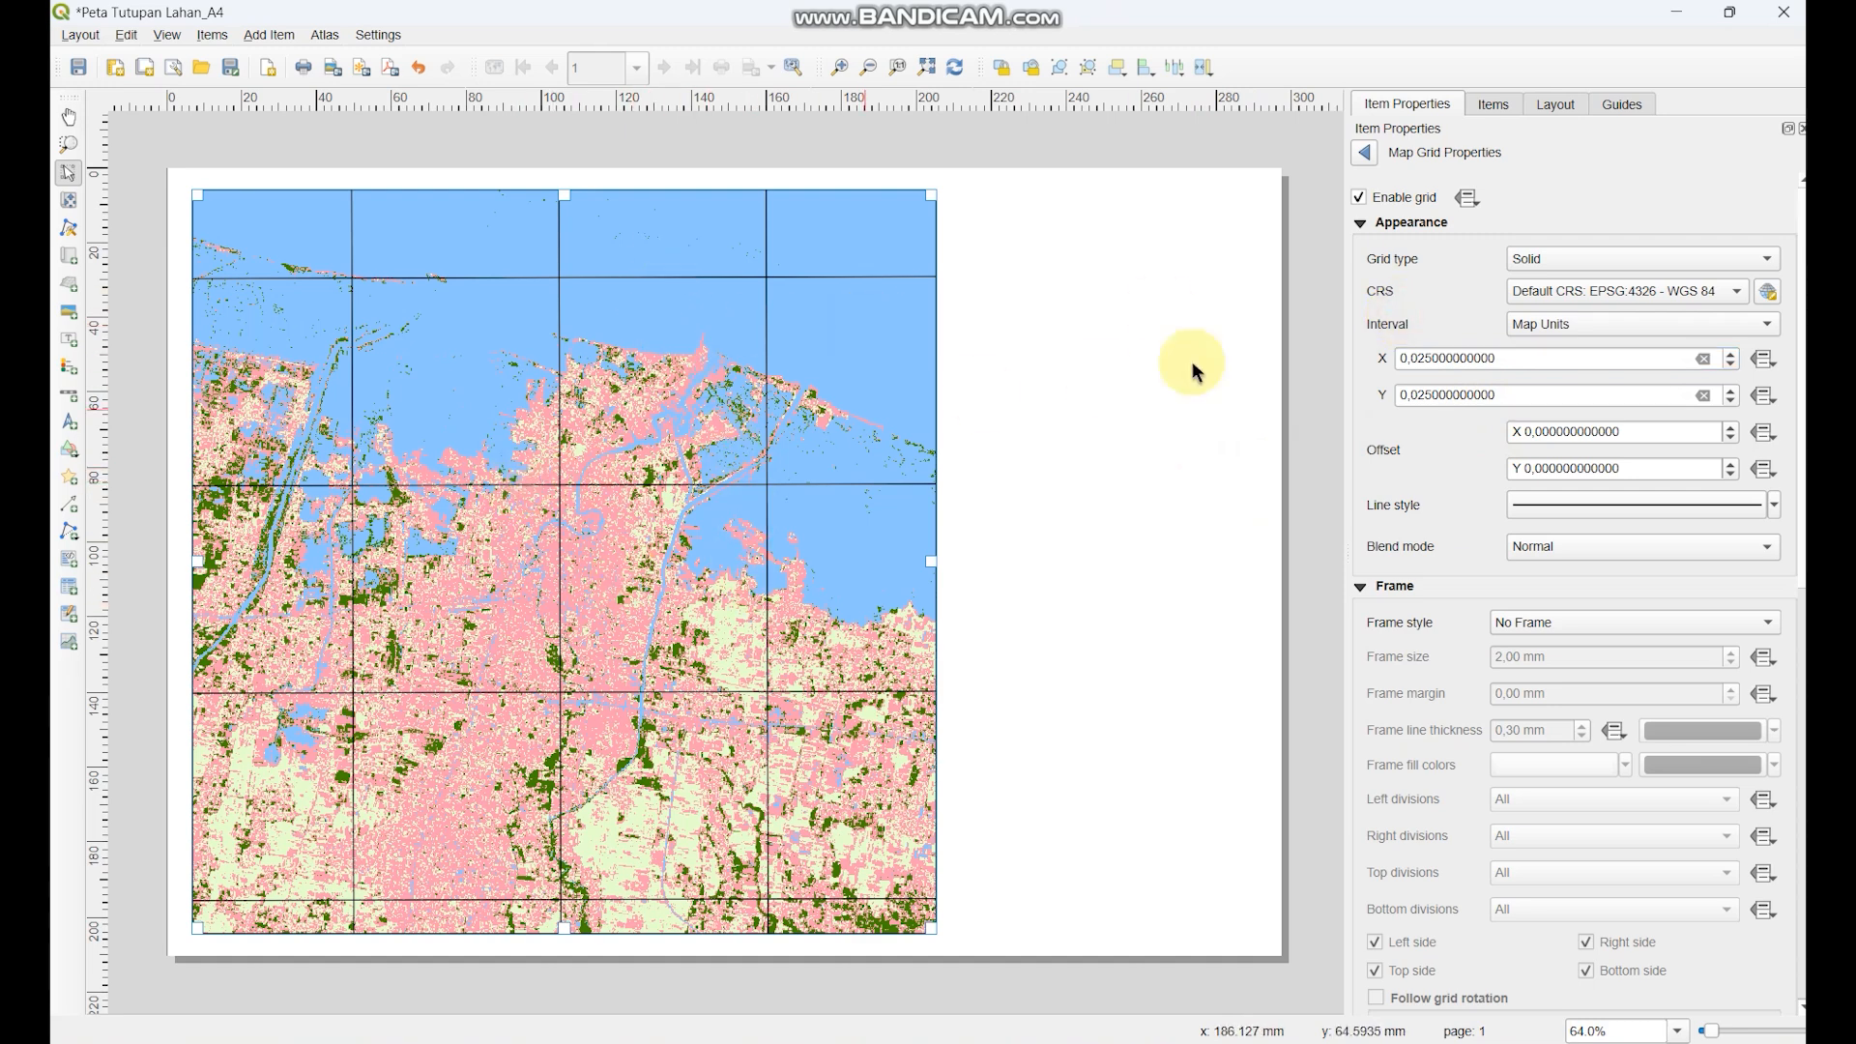
# - Try the Cross, Markers, and Frame and annotations only grid types, and return the grid type to Solid
pyautogui.click(1553, 260)
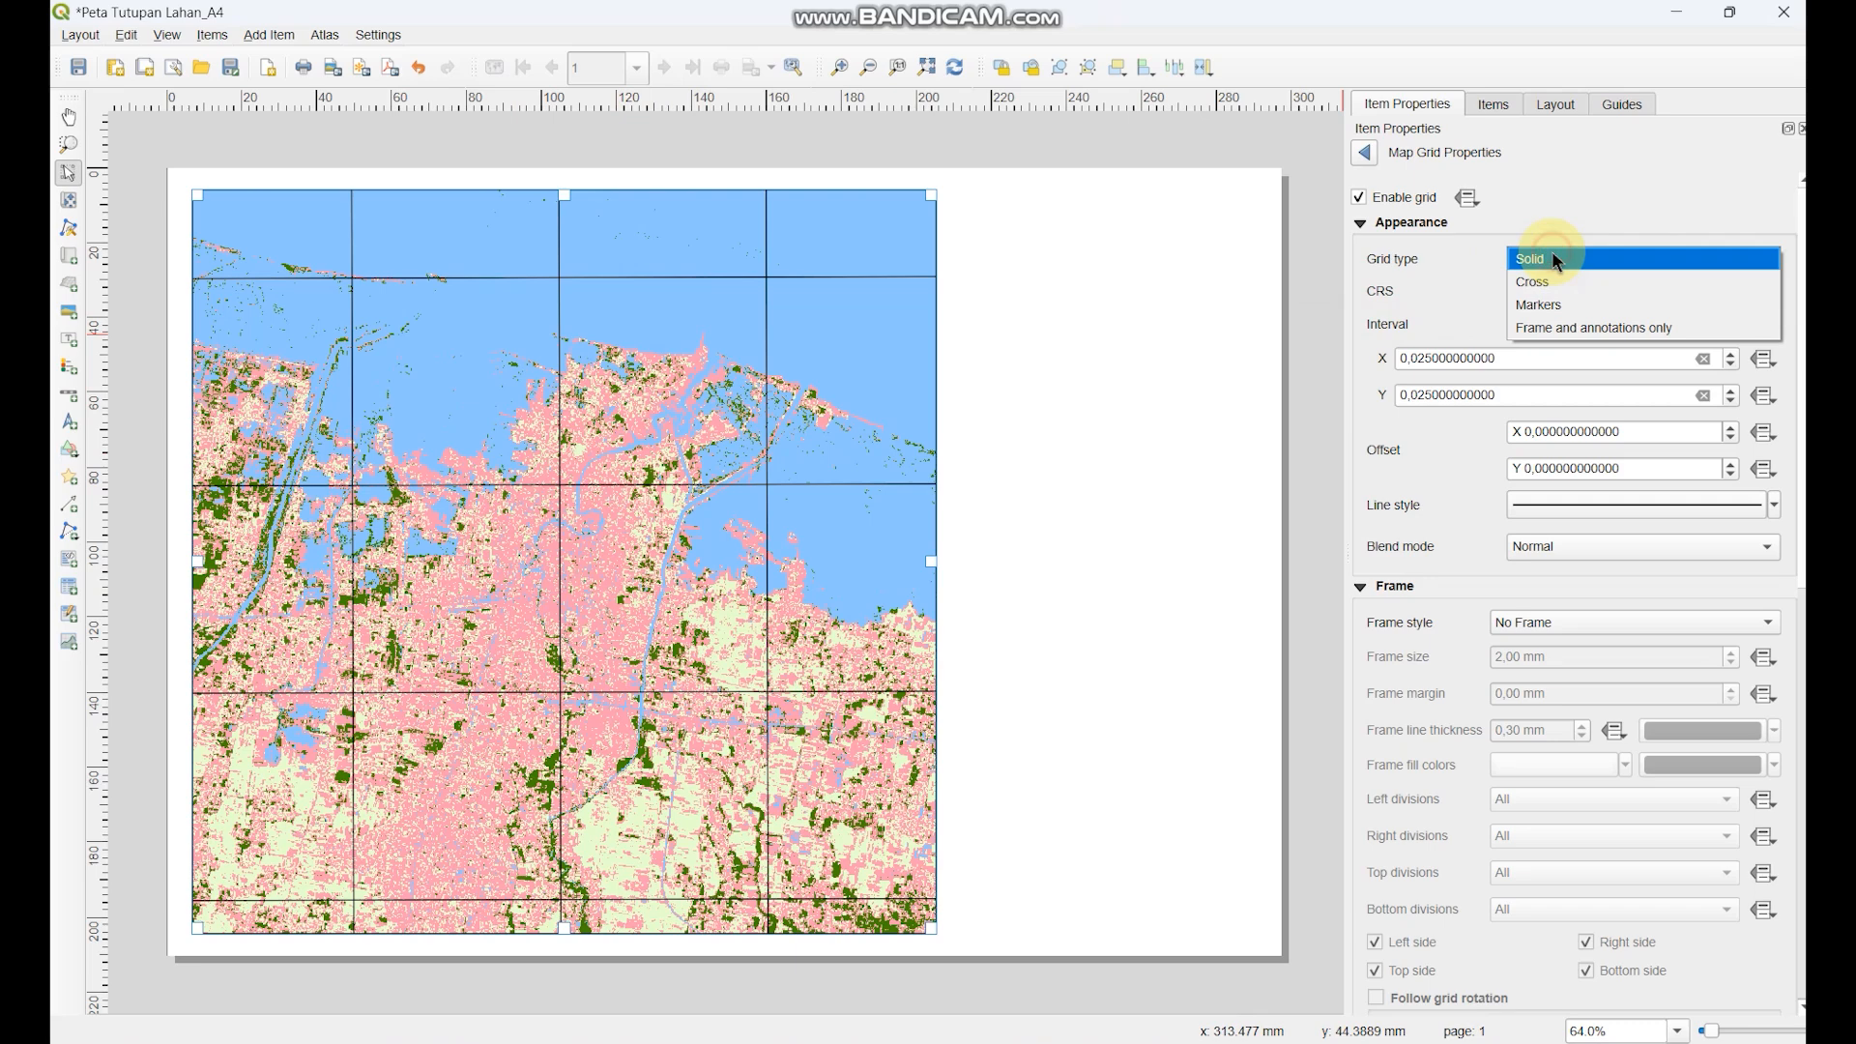
pyautogui.click(1533, 281)
pyautogui.click(1573, 259)
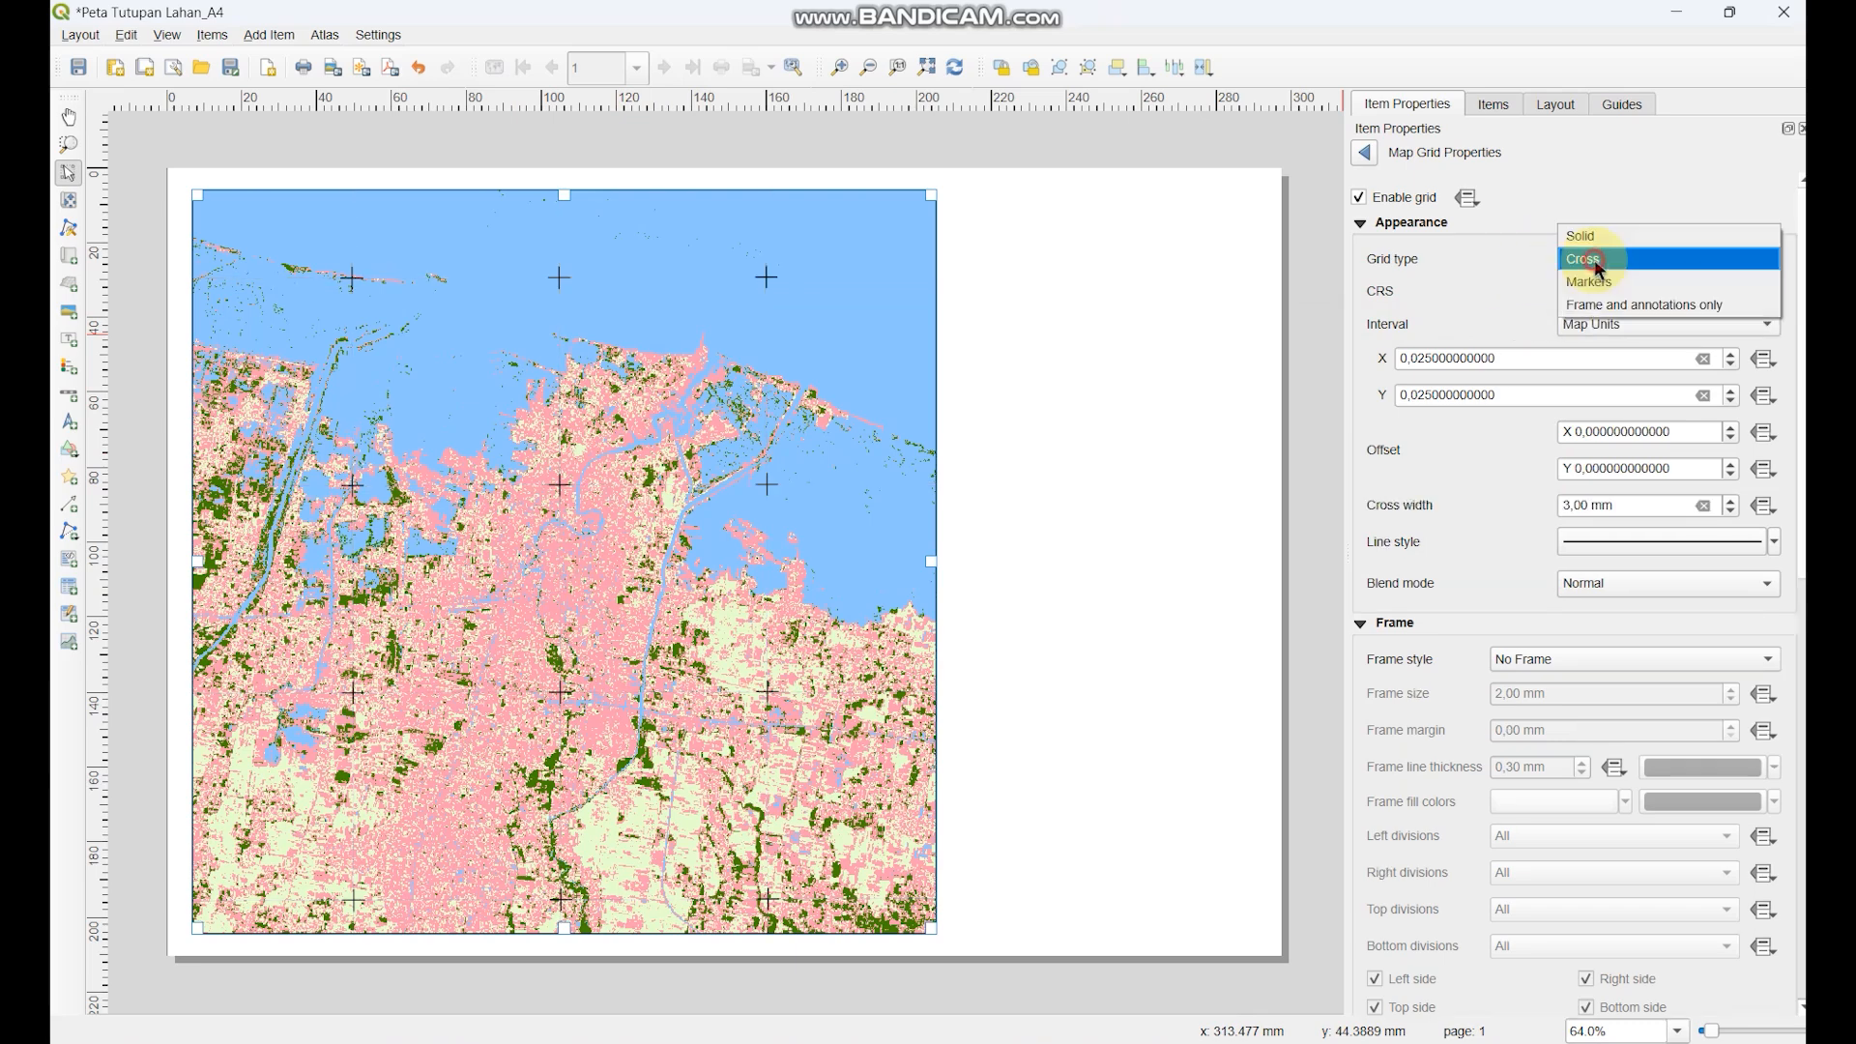
pyautogui.click(1601, 281)
pyautogui.click(1562, 261)
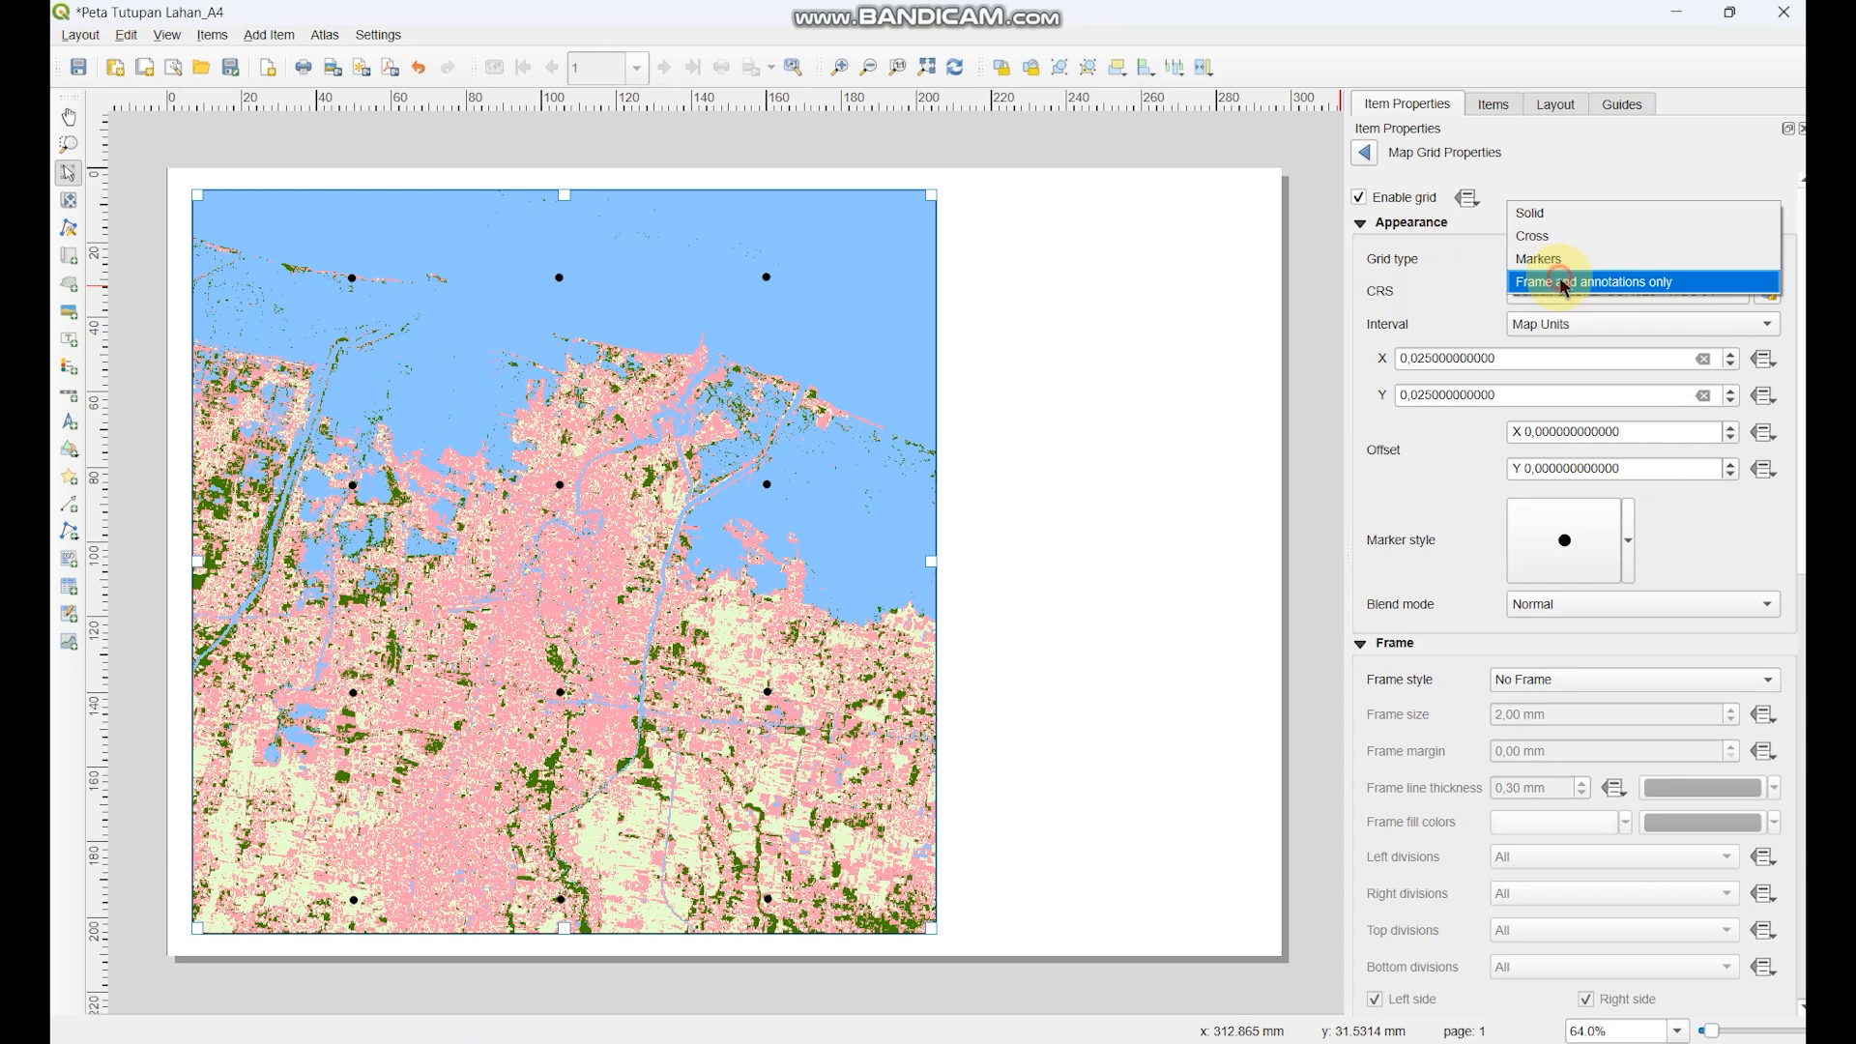
pyautogui.click(1563, 282)
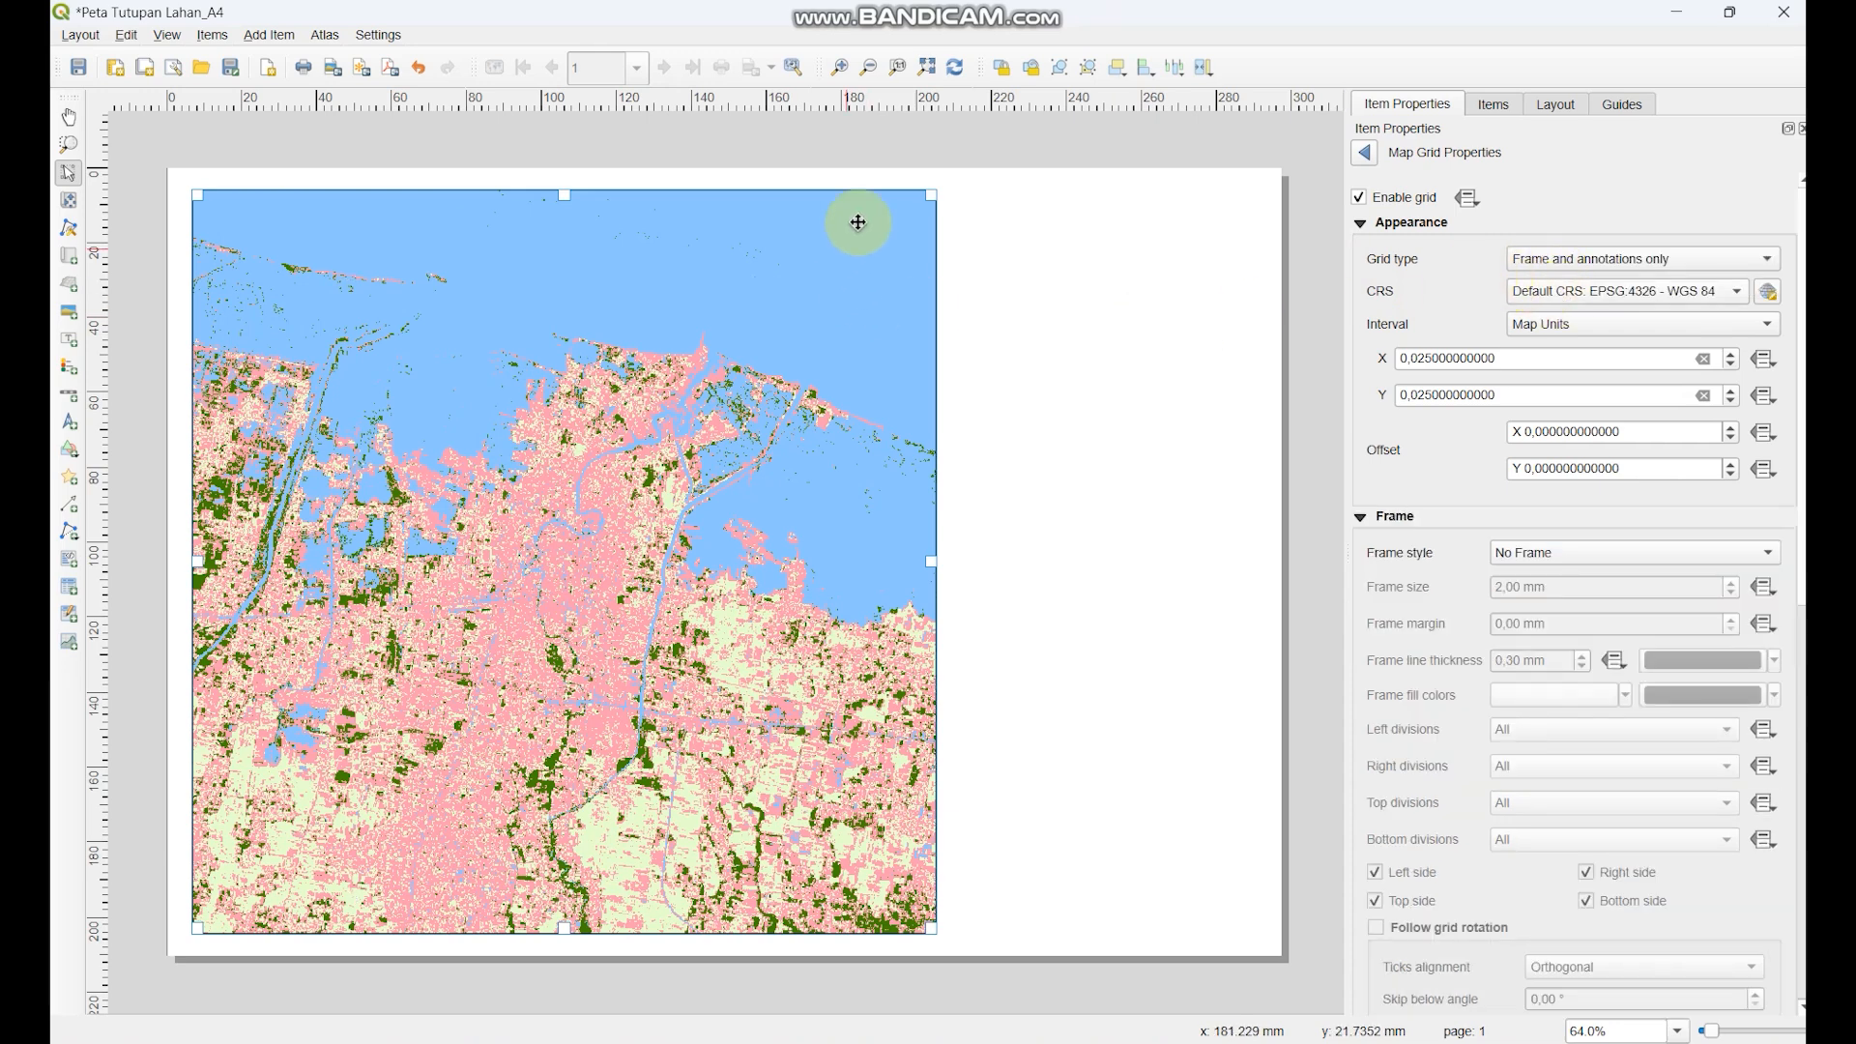
pyautogui.click(1537, 259)
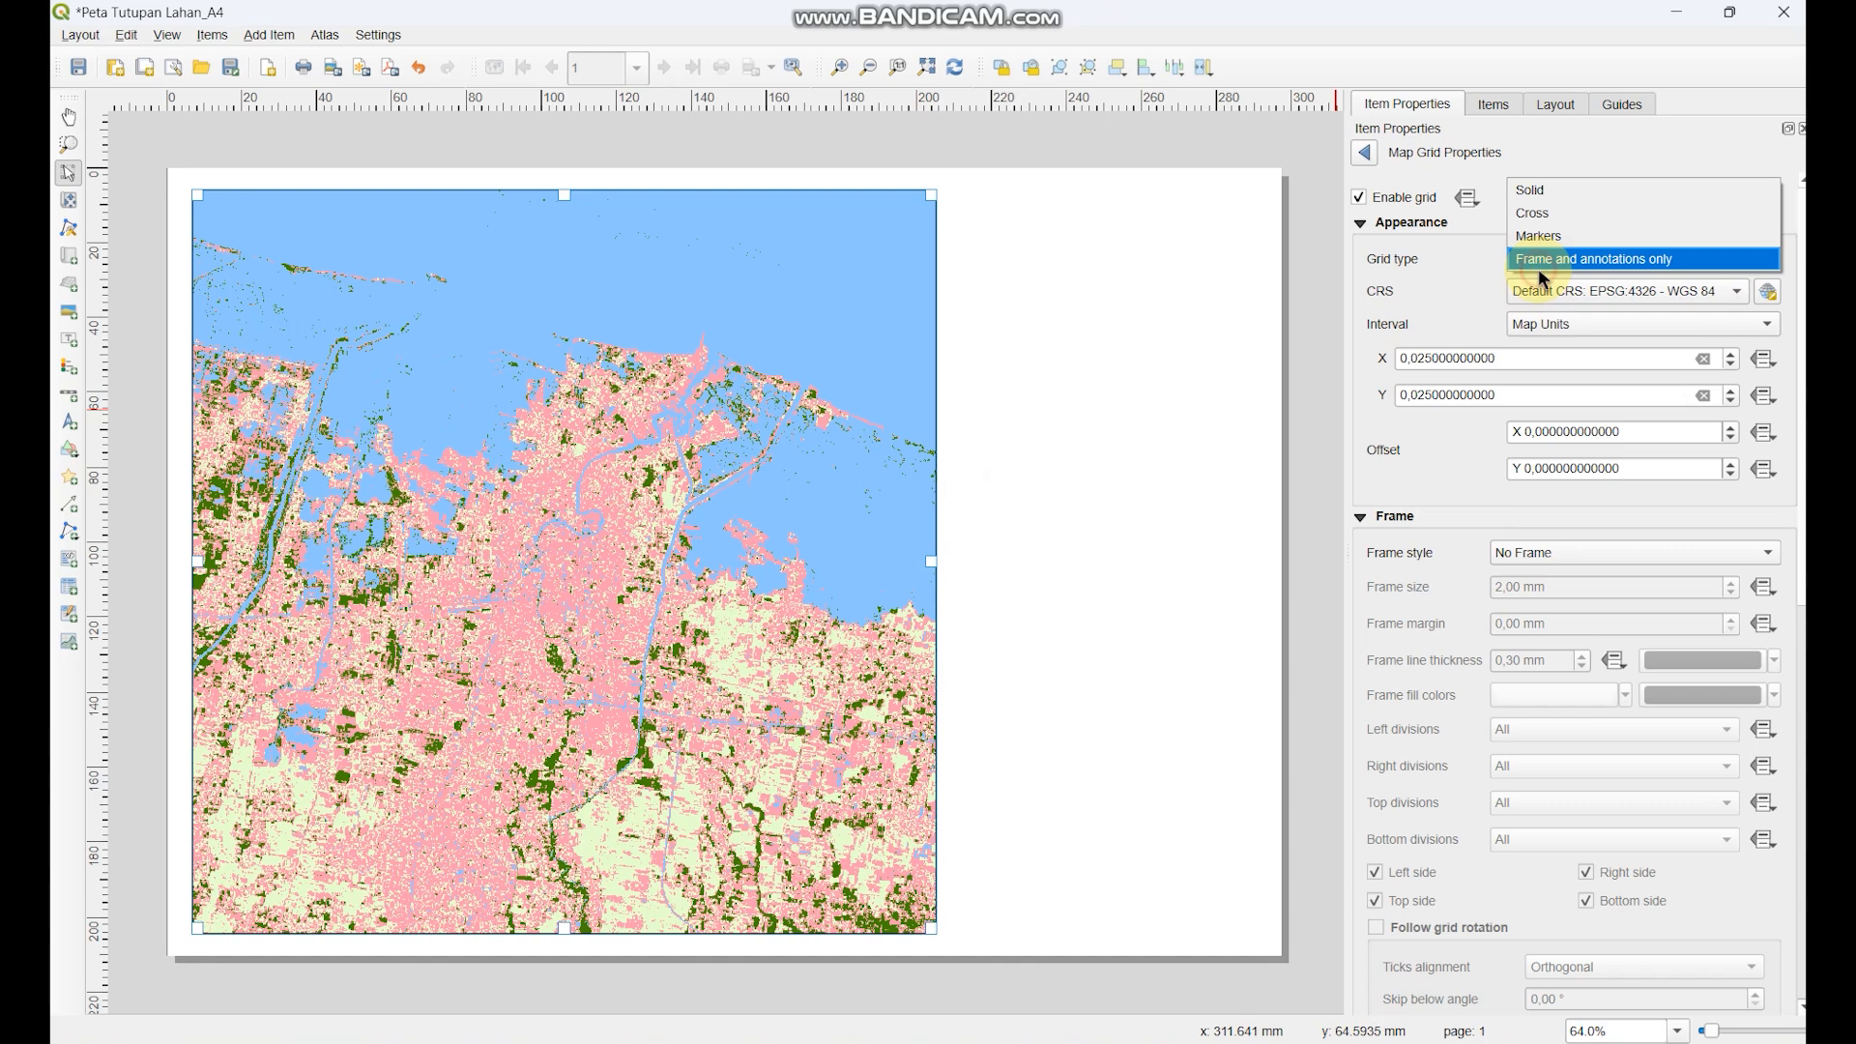
pyautogui.click(1540, 193)
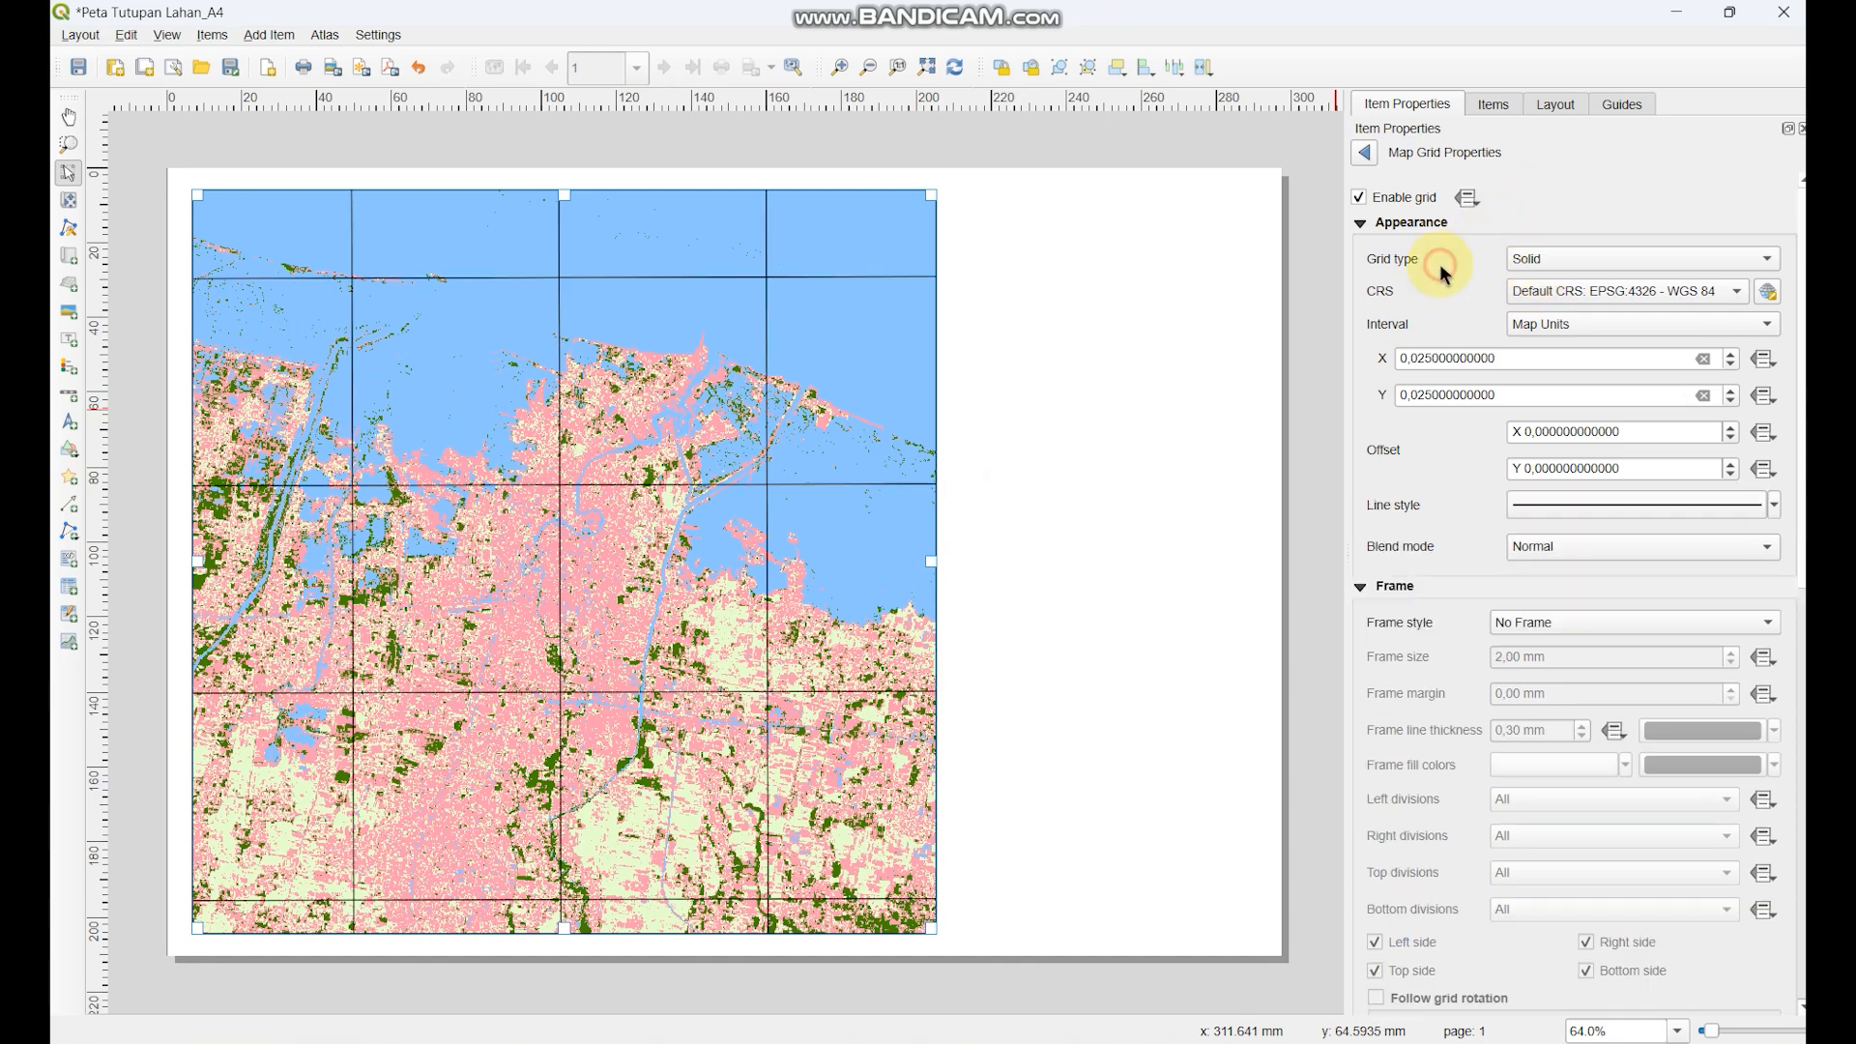
# - Try small X offsets such as 0,02 for the grid lines and restore the X offset to 0
pyautogui.scroll(-2, 1459, 491)
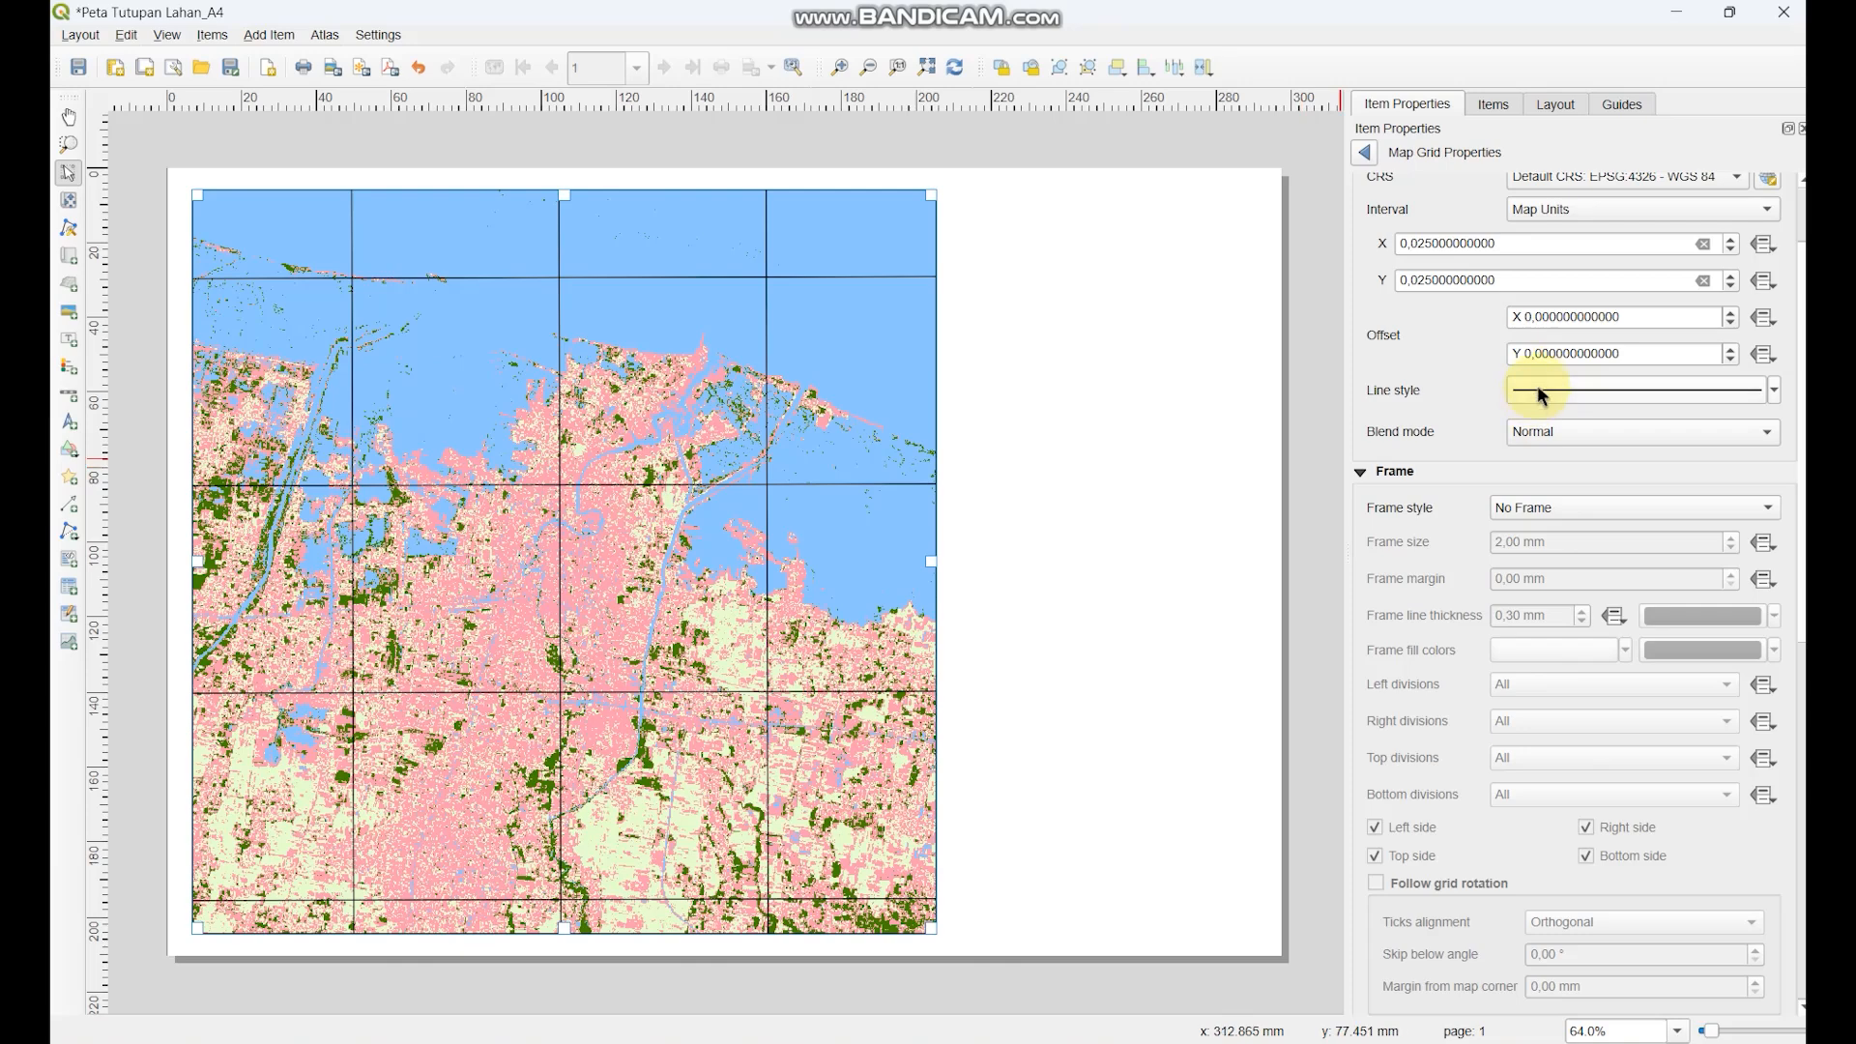
pyautogui.click(1535, 320)
pyautogui.write('2')
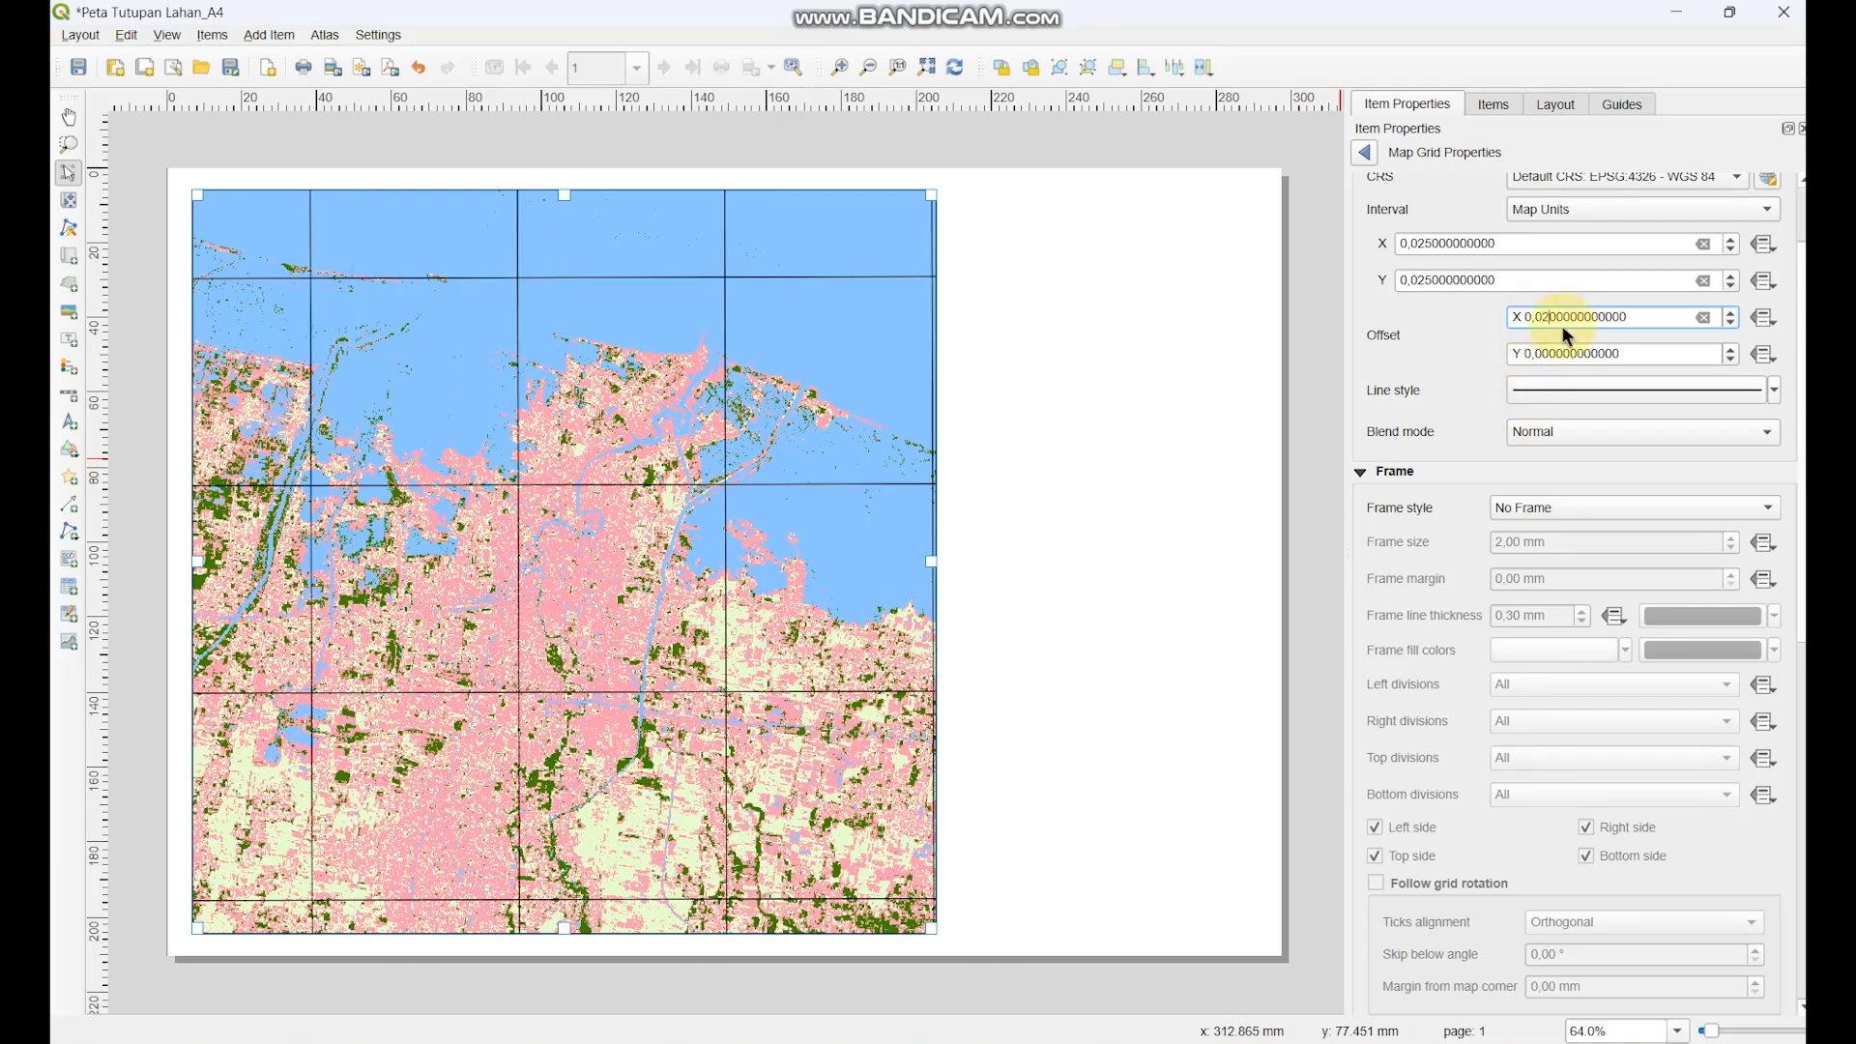
pyautogui.press('BackSpace')
pyautogui.write('3')
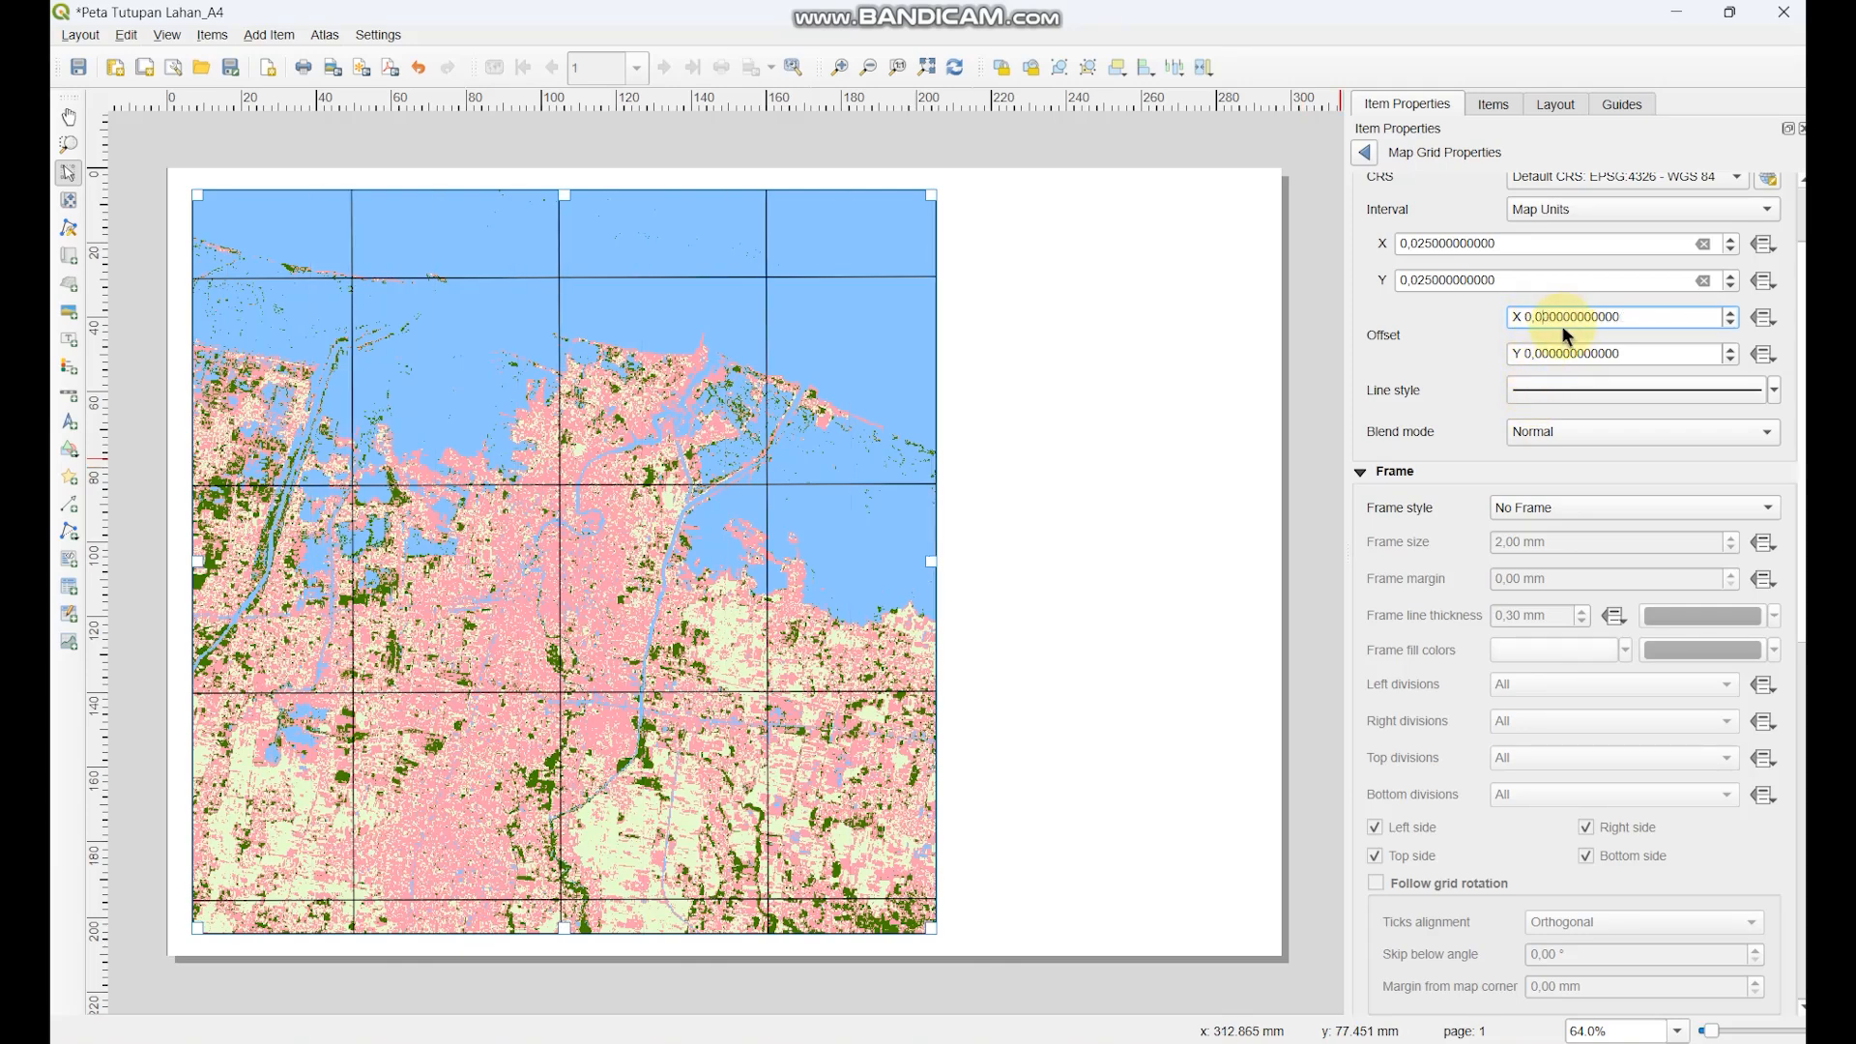
pyautogui.press('BackSpace')
pyautogui.write('2')
pyautogui.press('BackSpace')
pyautogui.write('1')
pyautogui.press('BackSpace')
# - Set the grid's Y offset to 0,015
pyautogui.click(1544, 353)
pyautogui.write('001')
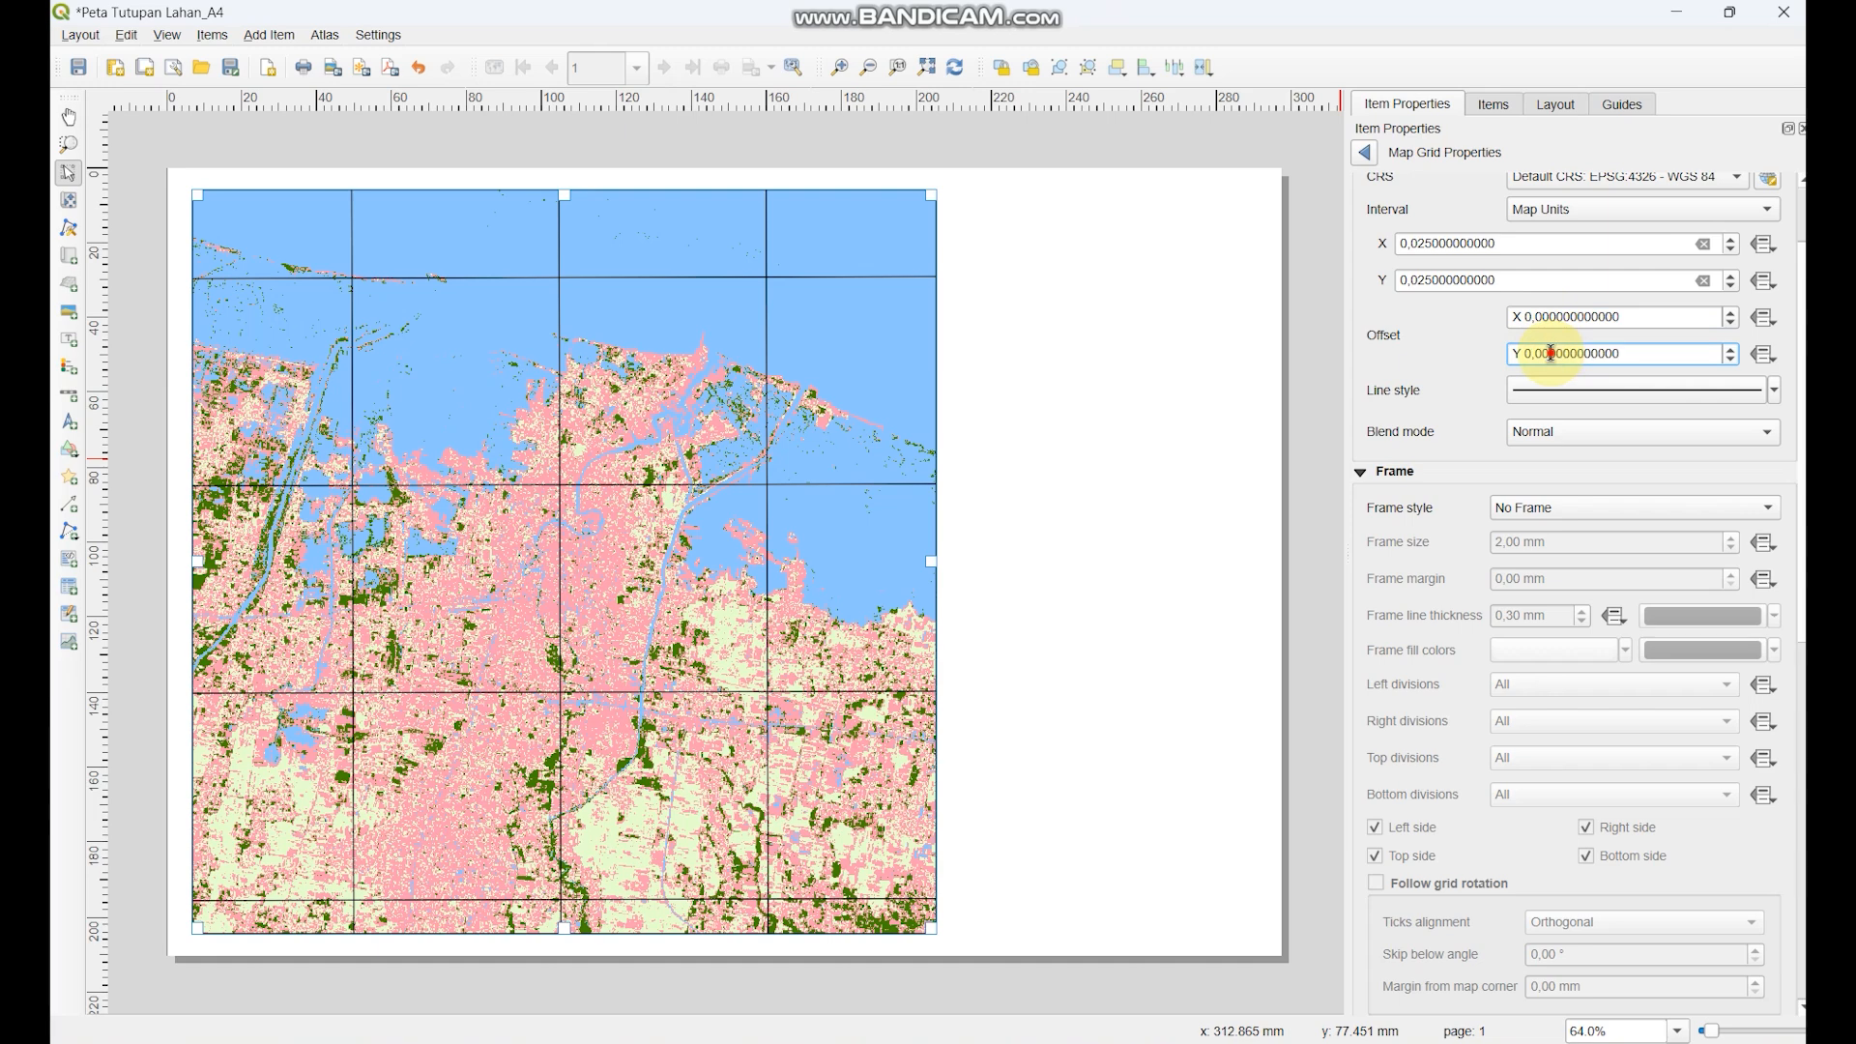
pyautogui.press('BackSpace')
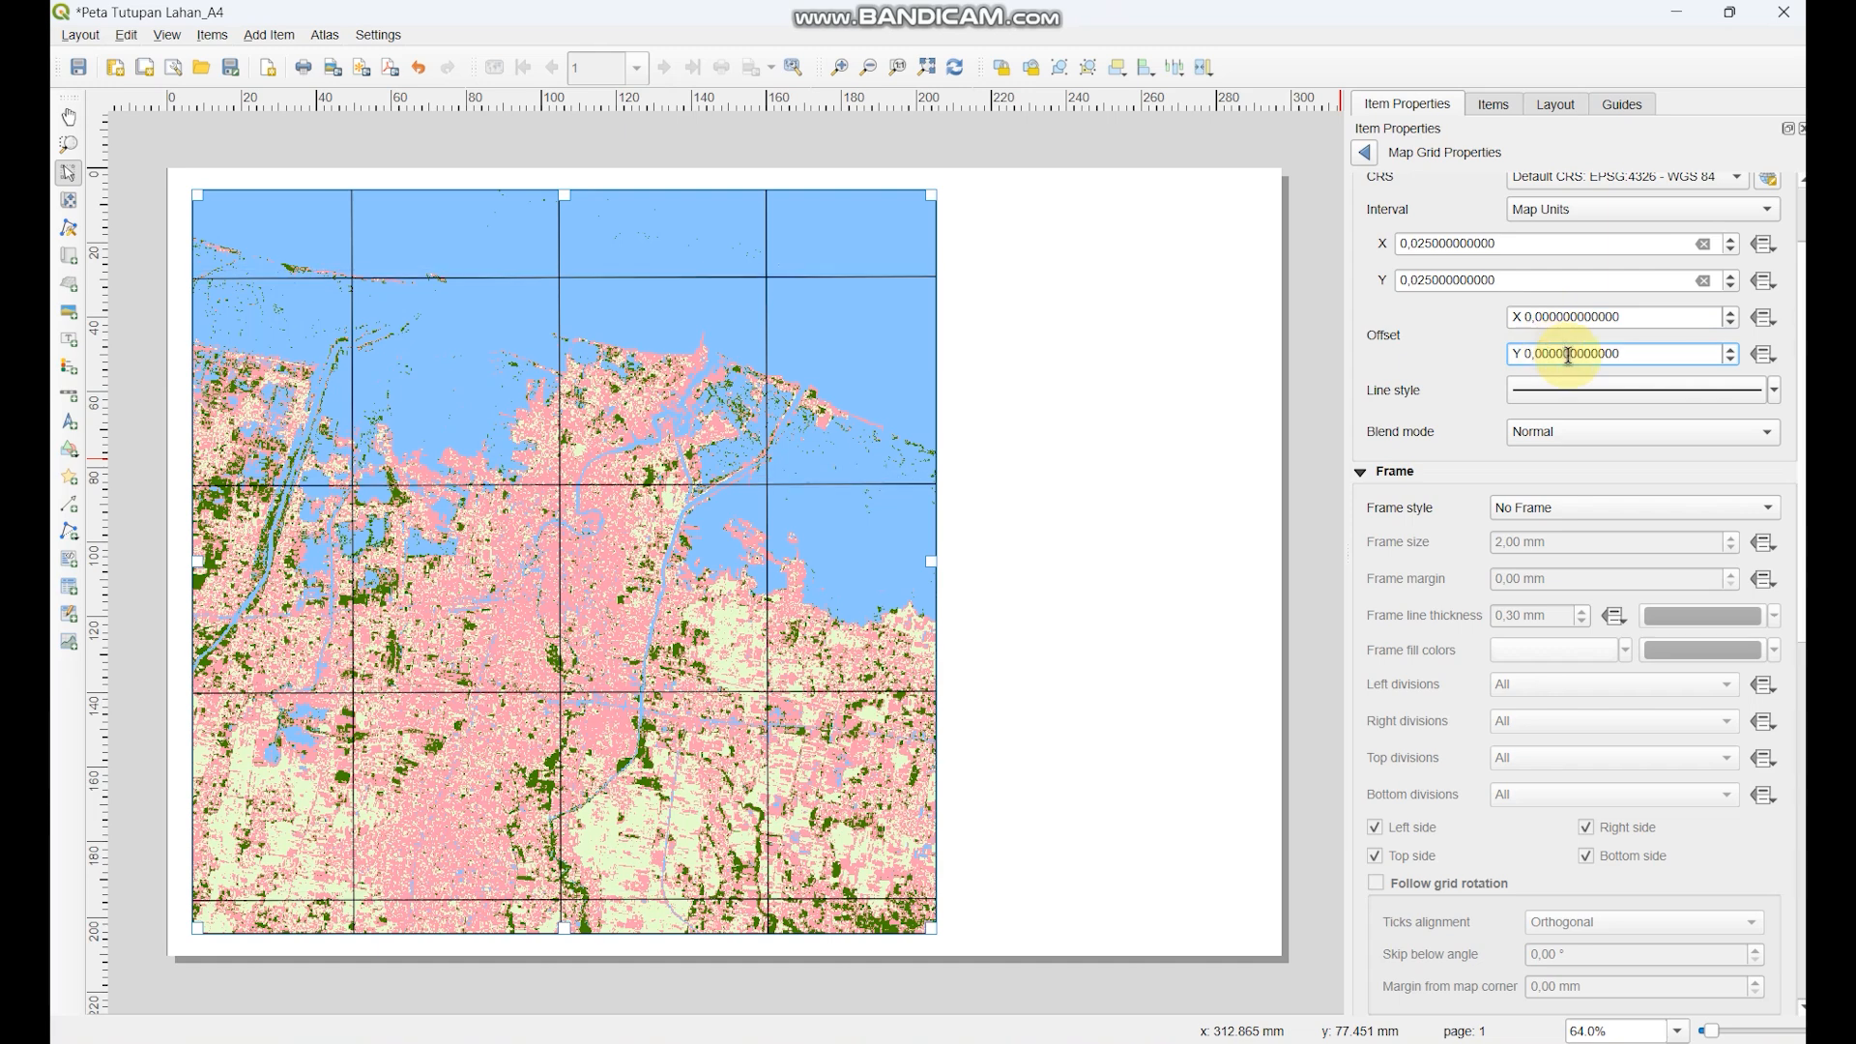
pyautogui.write('2')
pyautogui.press('BackSpace')
pyautogui.write('15')
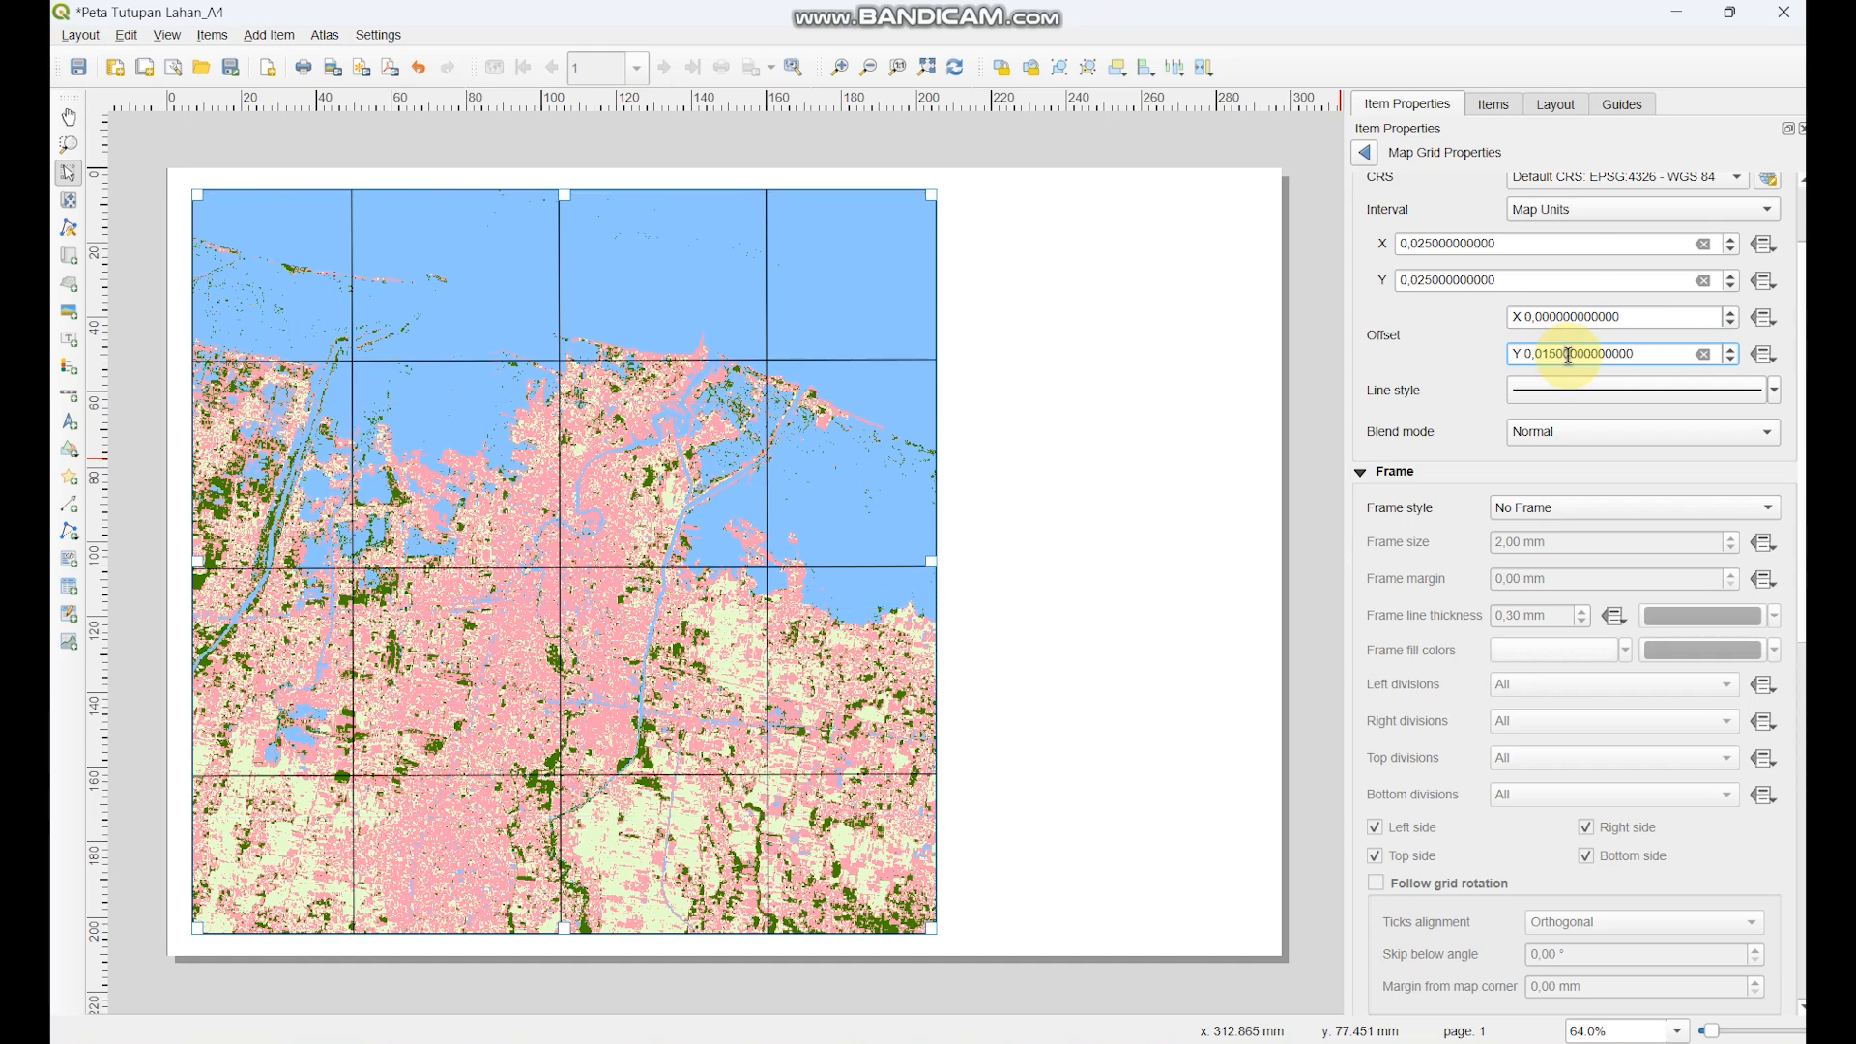
pyautogui.click(1463, 373)
# - Colour the grid lines bright blue from the standard colors and set their width to 0,5 mm
pyautogui.click(1778, 392)
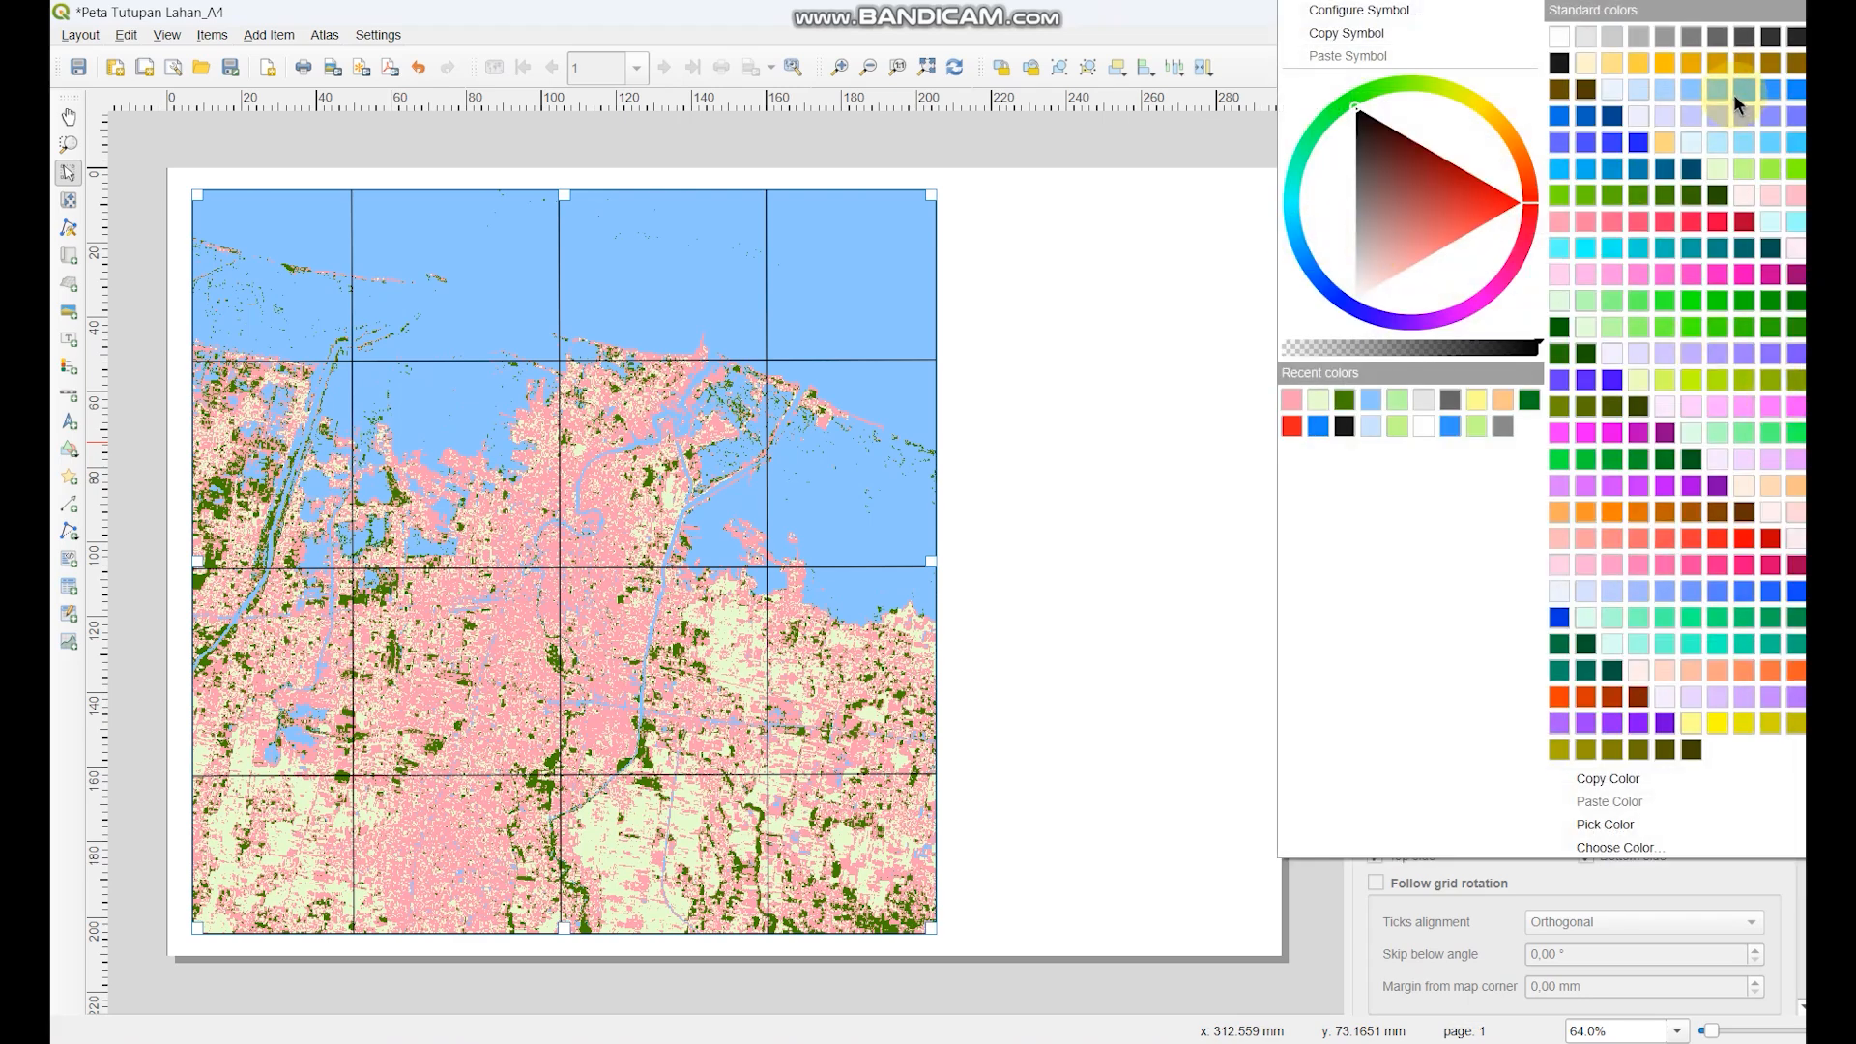
pyautogui.click(1786, 89)
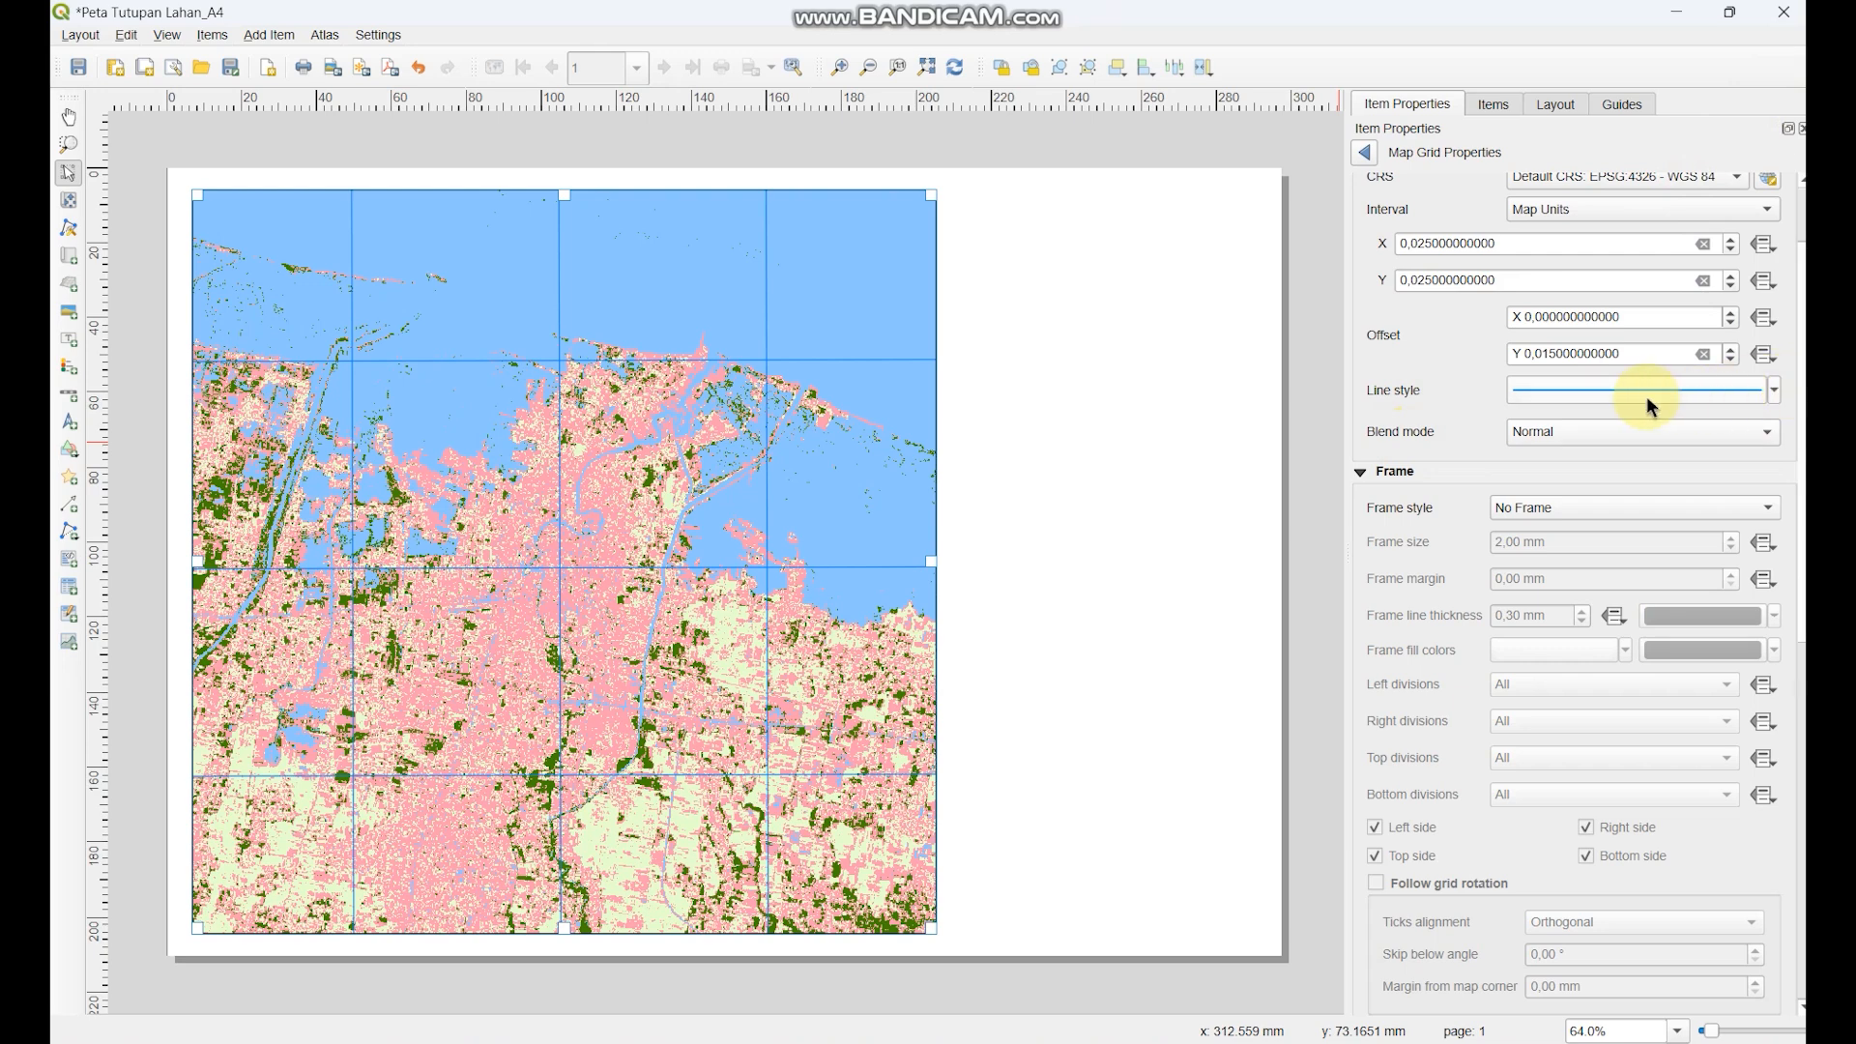
pyautogui.click(1608, 392)
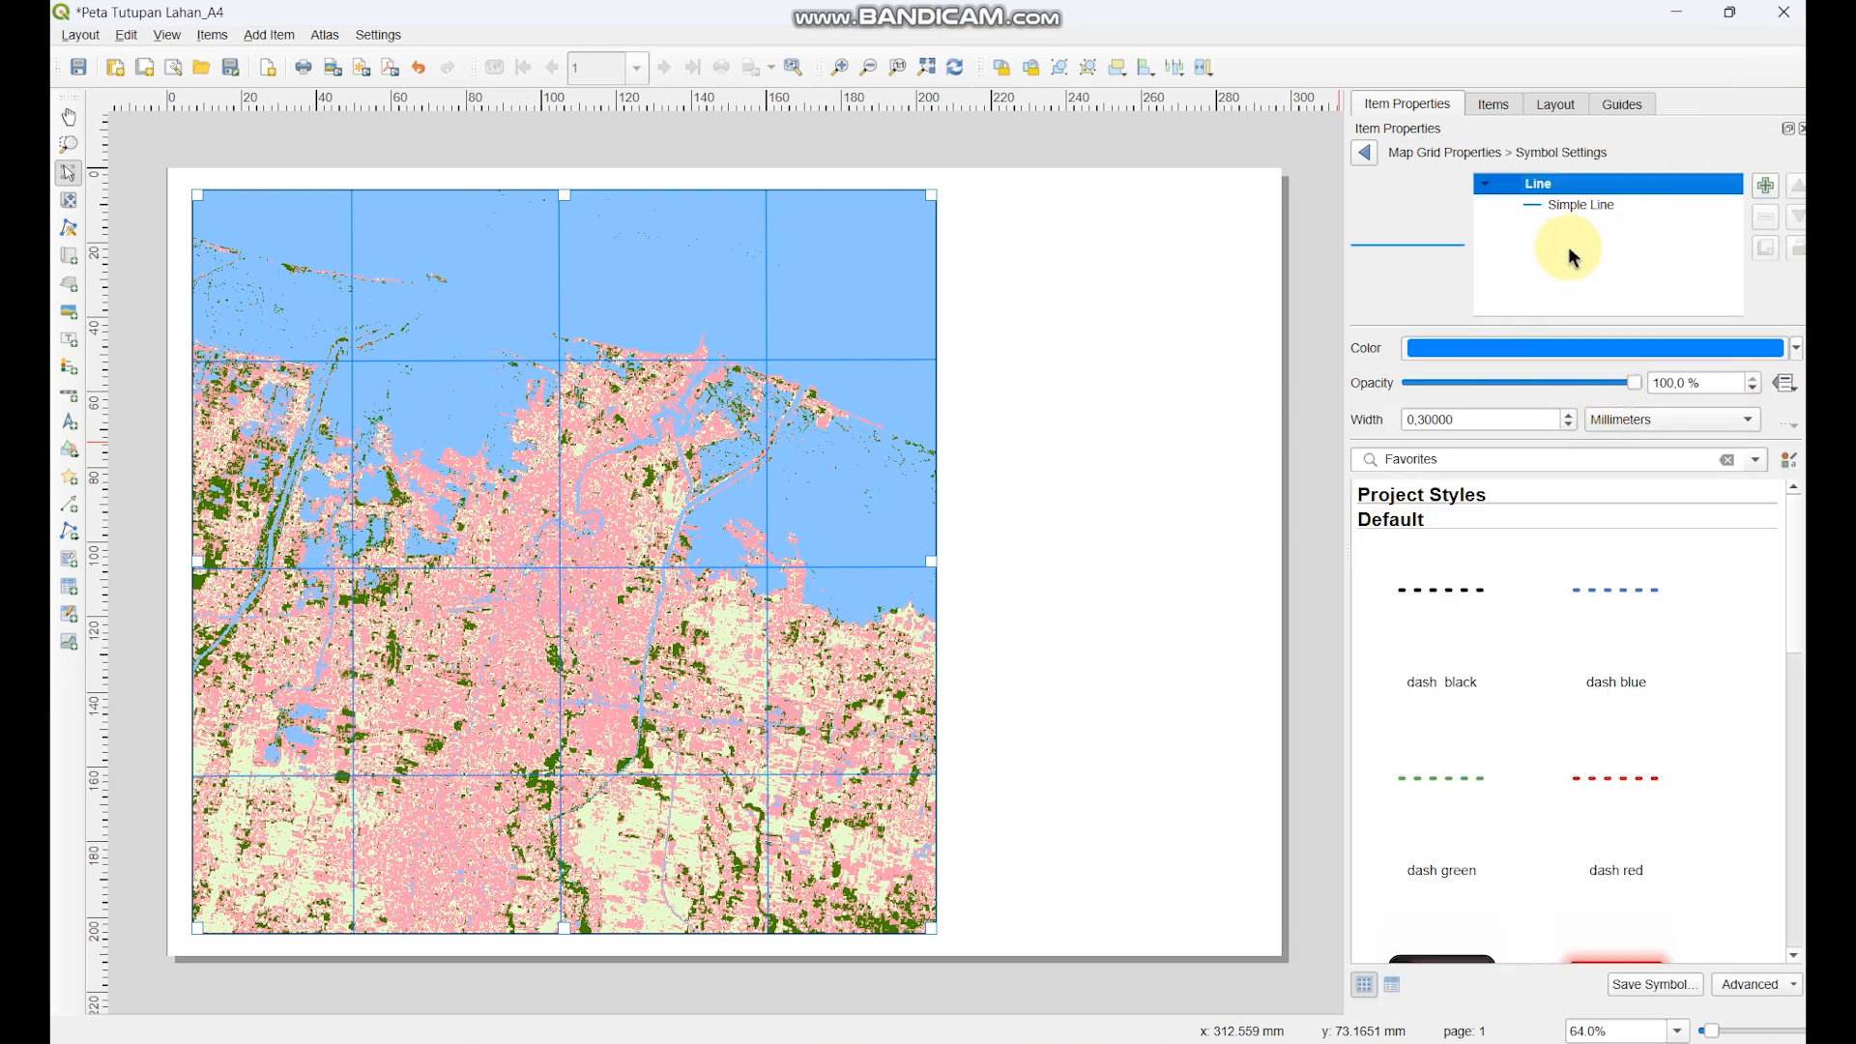
pyautogui.moveTo(1471, 423); pyautogui.dragTo(1416, 419)
pyautogui.write('5')
pyautogui.click(1365, 152)
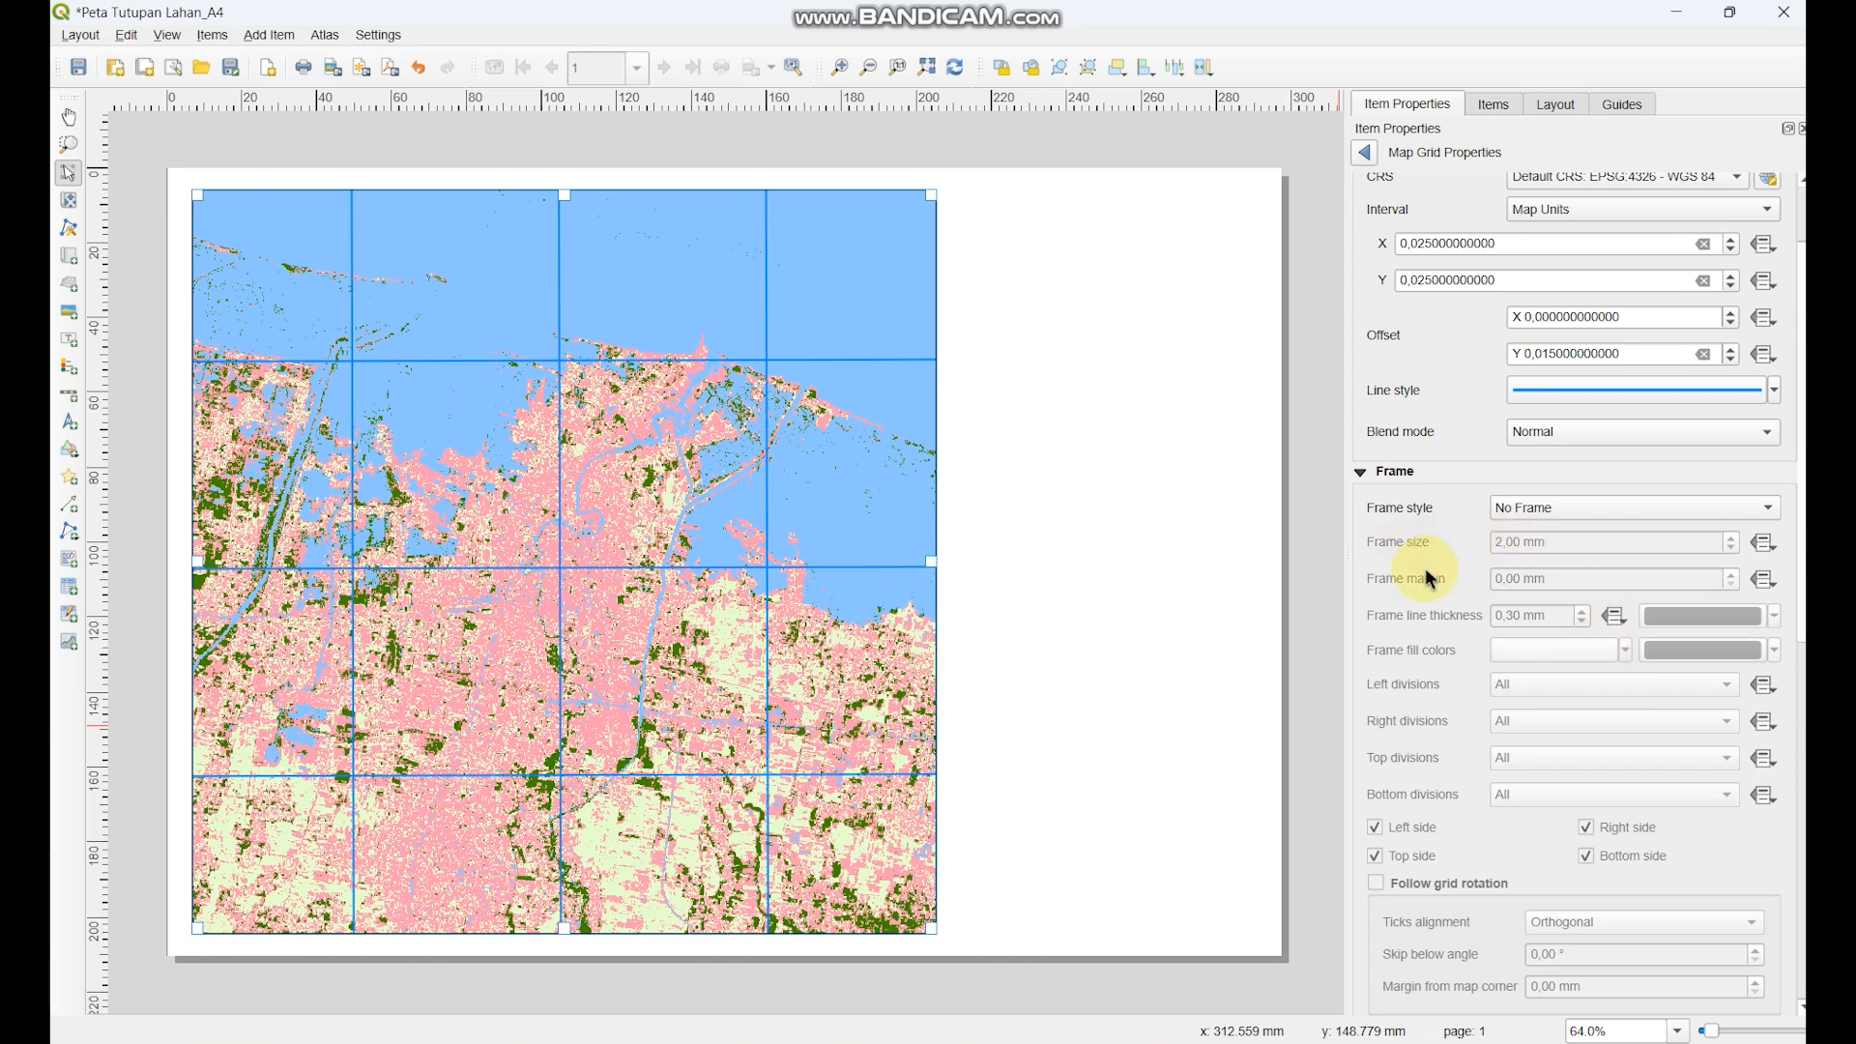
# - Try the Zebra, Zebra (Nautical), Interior Ticks, Exterior Ticks, and Interior and Exterior Ticks frame styles on the grid
pyautogui.scroll(-2, 1408, 506)
pyautogui.click(1522, 393)
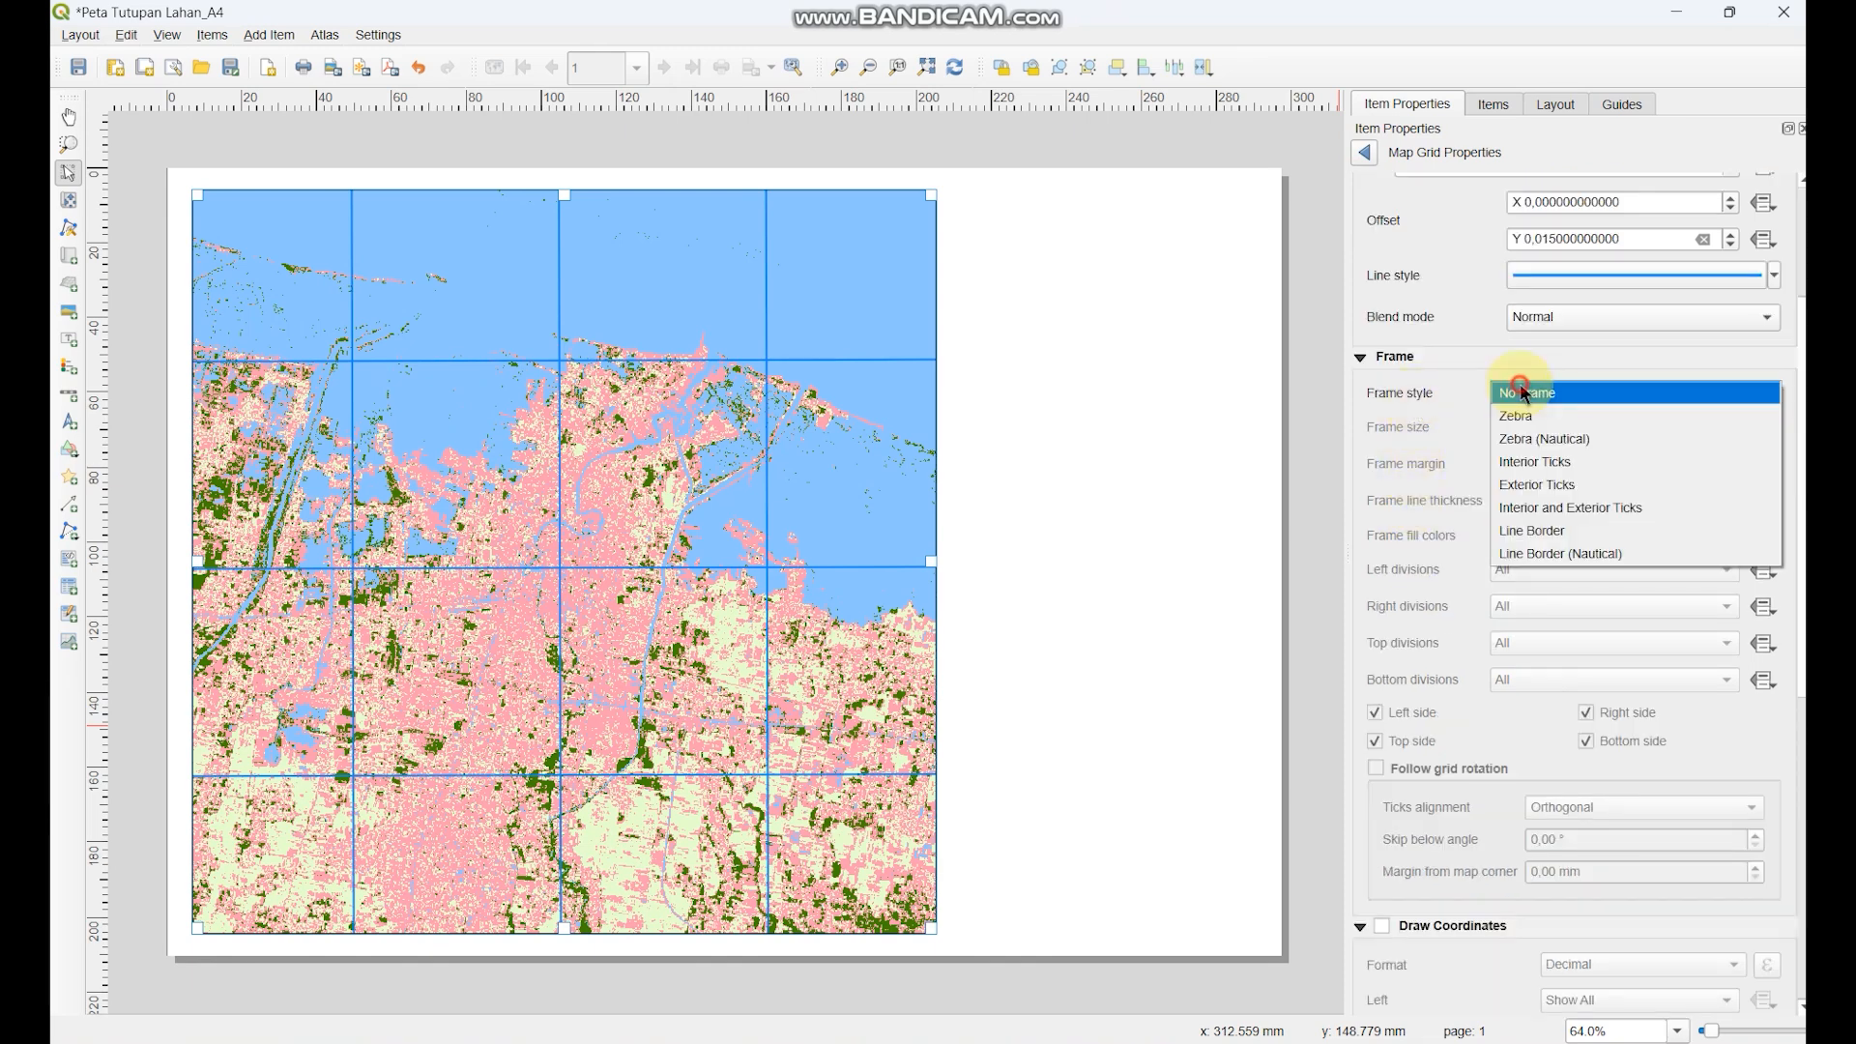
pyautogui.click(1539, 415)
pyautogui.click(1542, 397)
pyautogui.click(1543, 416)
pyautogui.click(1524, 393)
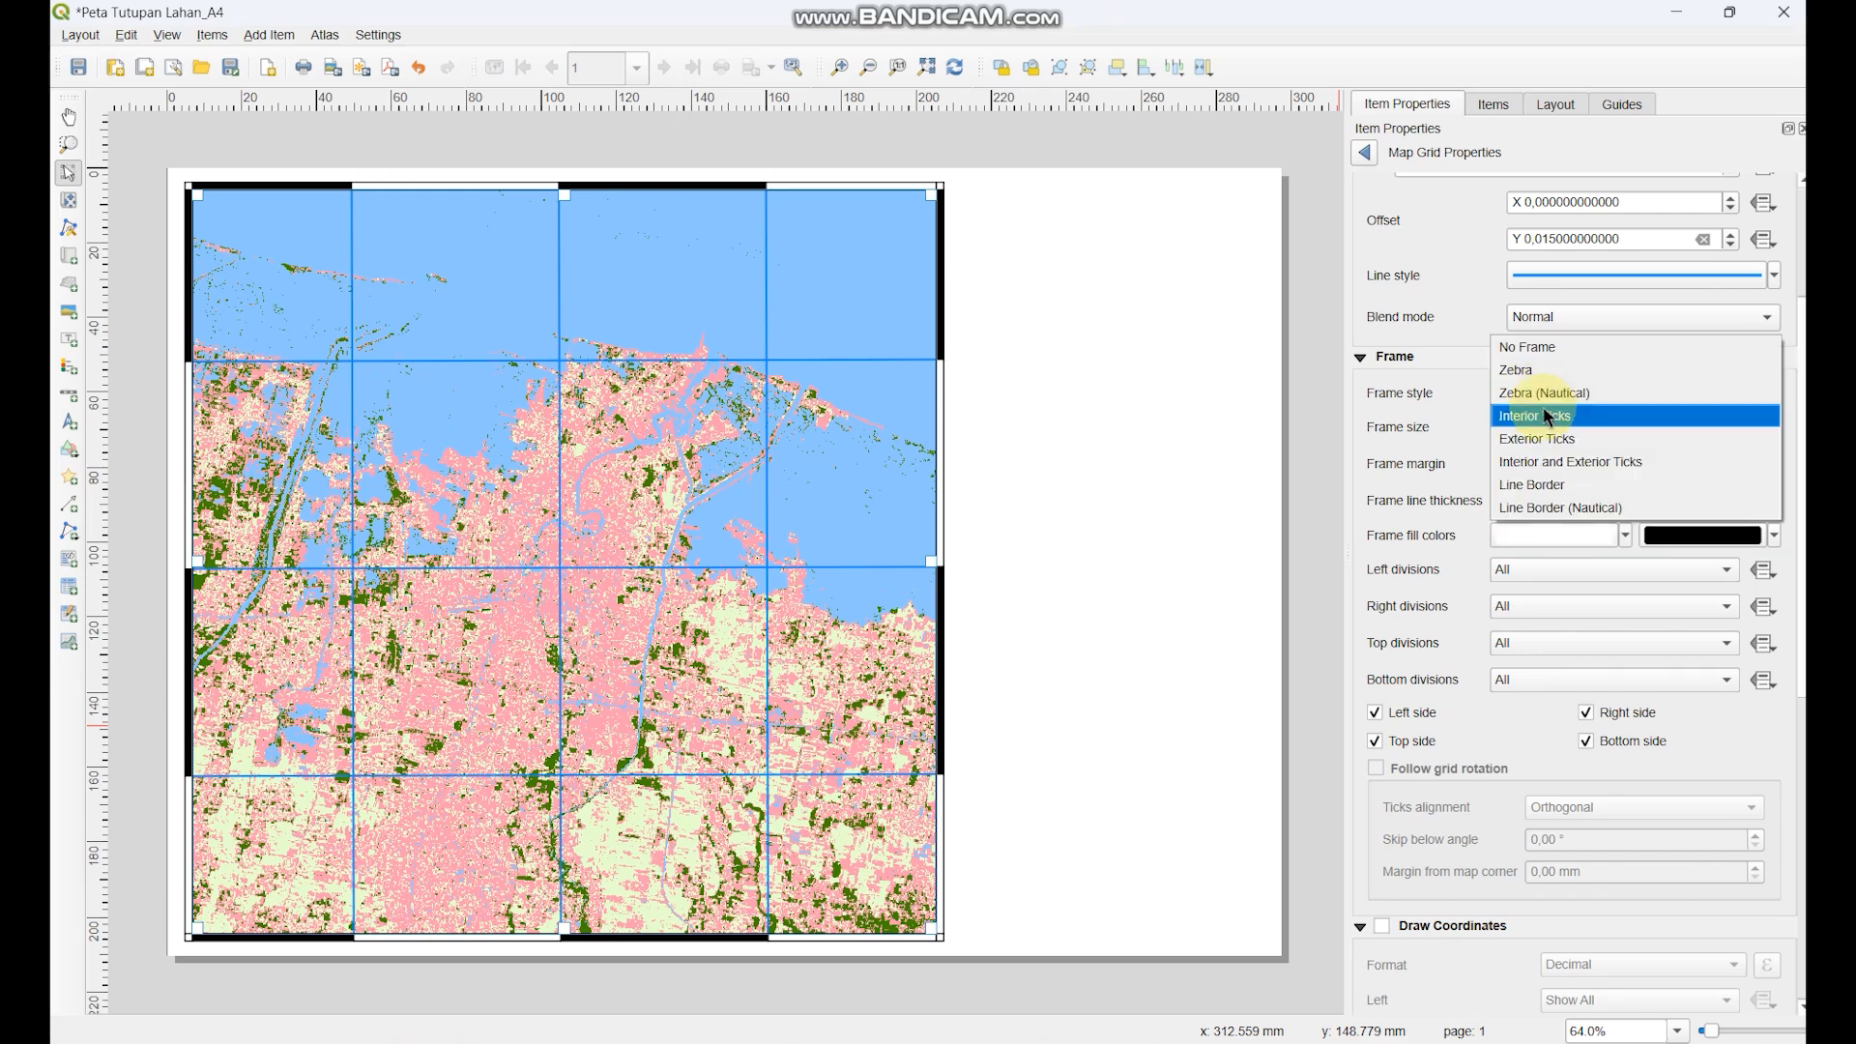
pyautogui.click(1547, 416)
pyautogui.click(1528, 396)
pyautogui.click(1537, 416)
pyautogui.click(1537, 397)
pyautogui.click(1544, 418)
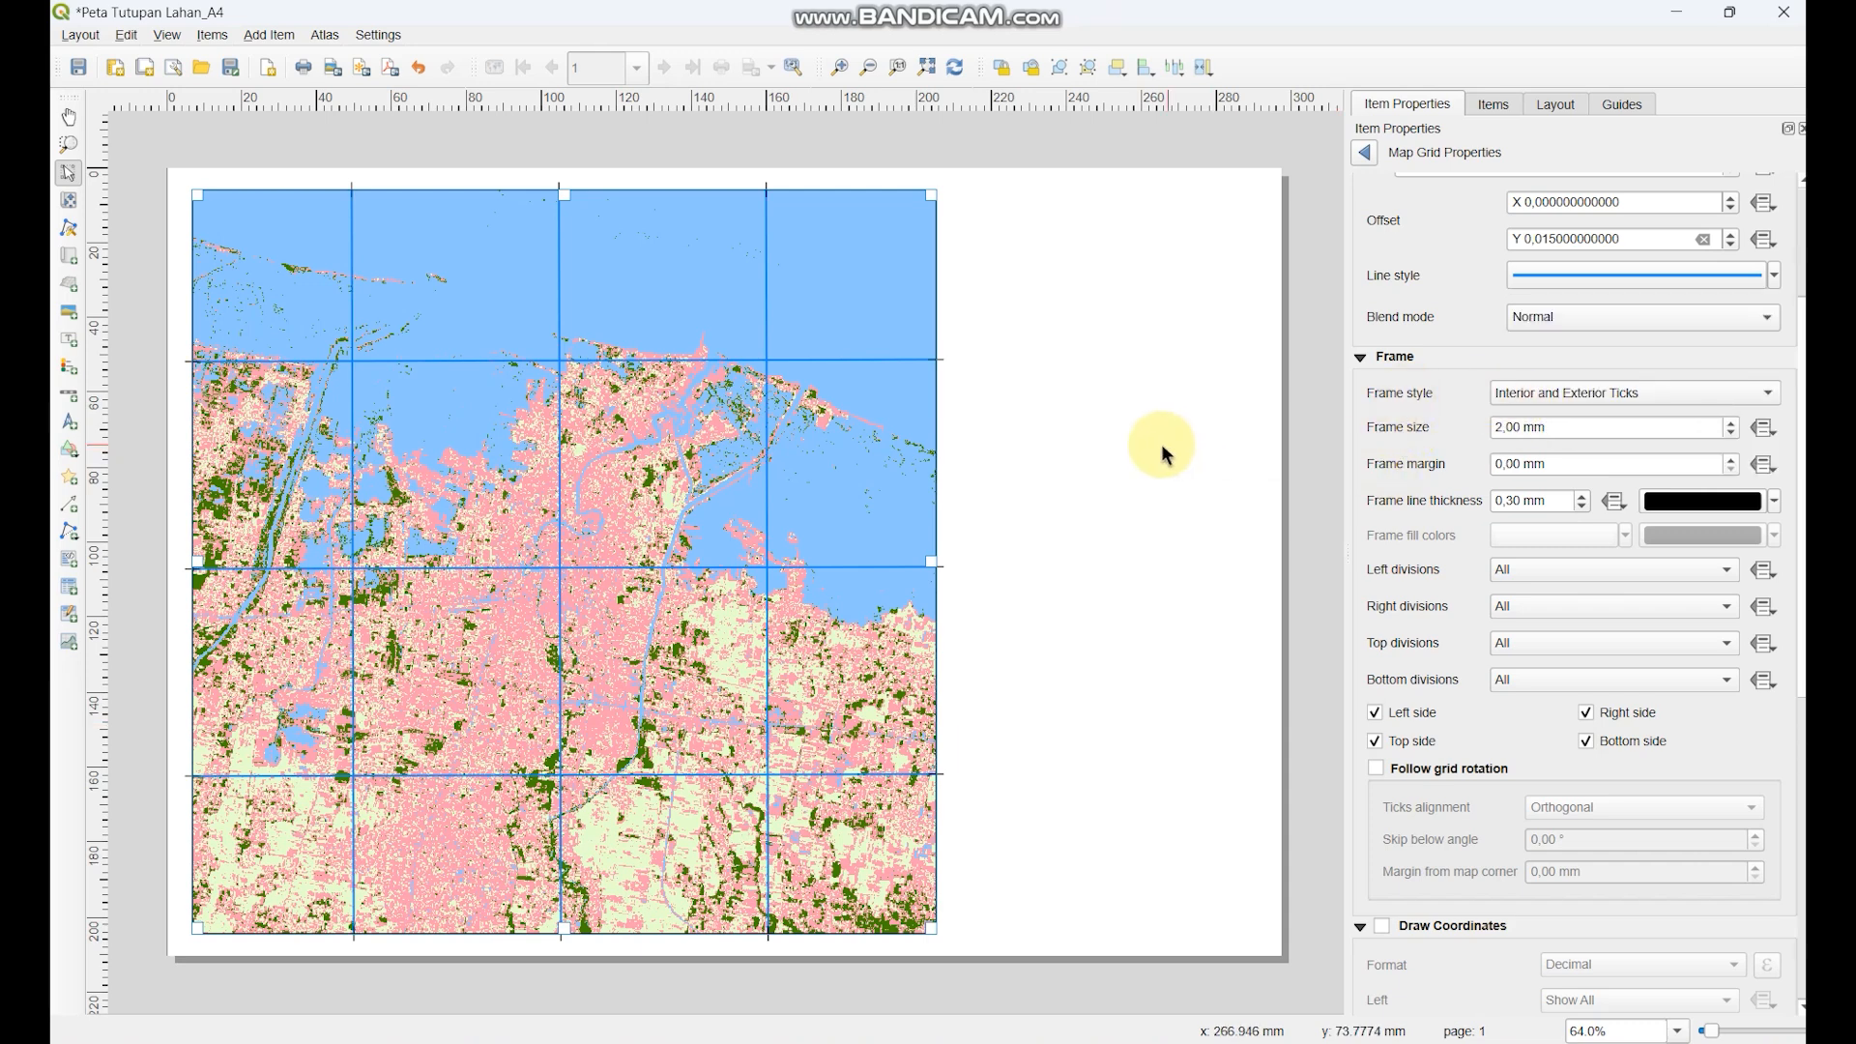
# - Set the grid's frame size to 1,00 mm and its frame style to Zebra
pyautogui.click(1733, 433)
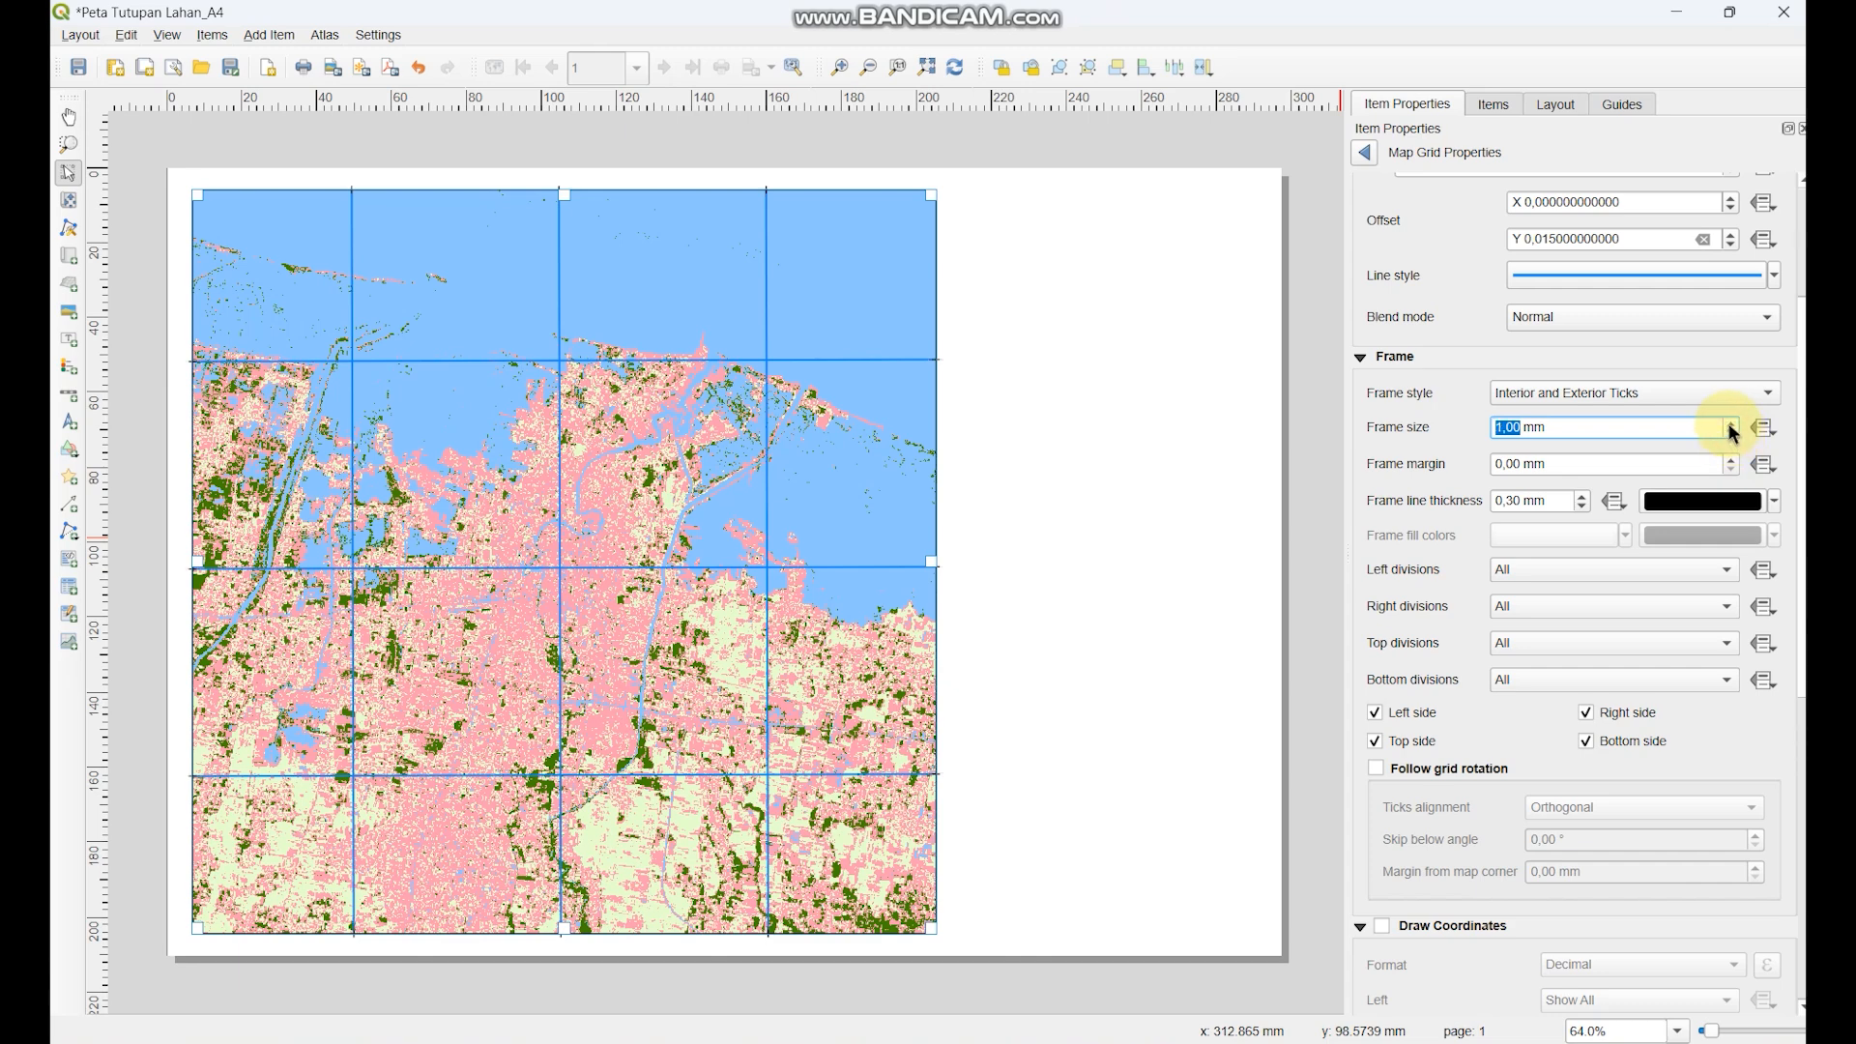
pyautogui.click(1644, 393)
pyautogui.click(1547, 307)
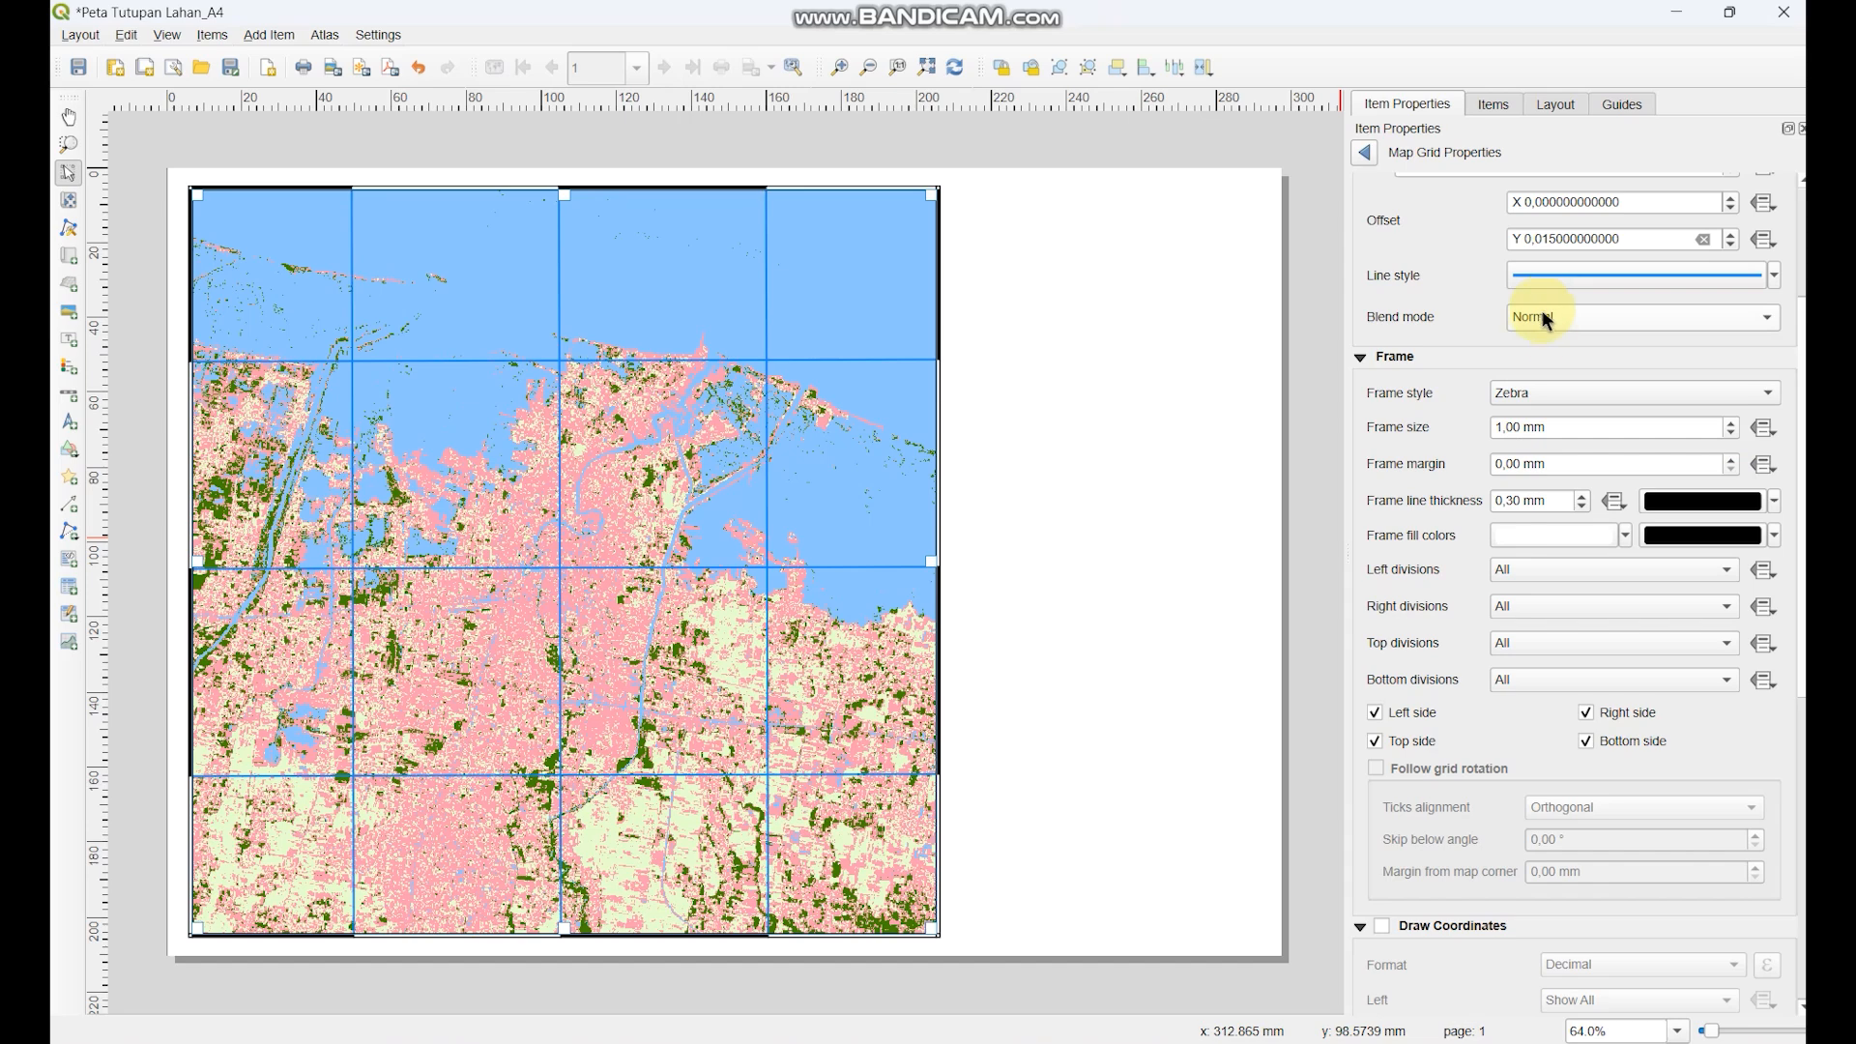
# - Shrink the map slightly from its corner and reposition it to leave more margin around its frame on the page
pyautogui.moveTo(933, 197); pyautogui.dragTo(918, 211)
pyautogui.moveTo(727, 361); pyautogui.dragTo(732, 361)
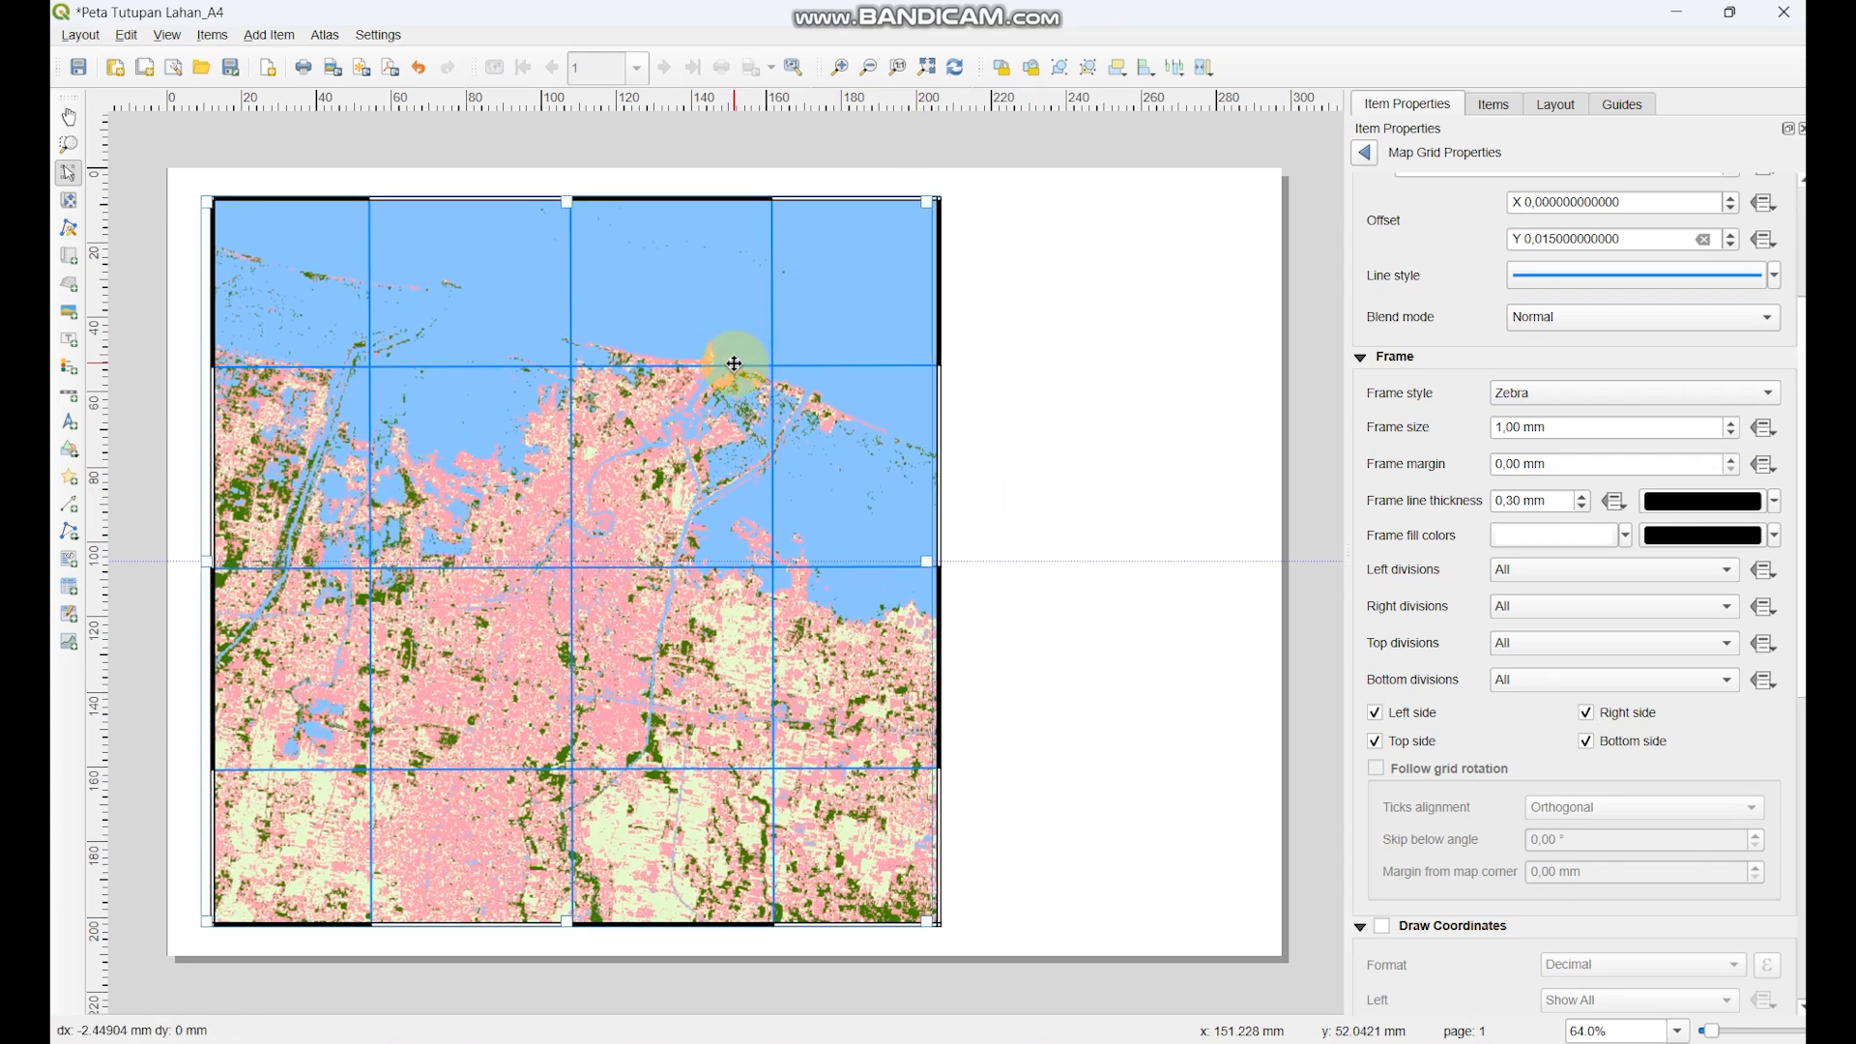
# - Try larger frame size and frame margin values, and return them to 1,00 mm and 0,00 mm
pyautogui.click(1730, 423)
pyautogui.click(1731, 432)
pyautogui.click(1425, 479)
pyautogui.click(1731, 458)
pyautogui.click(1731, 458)
pyautogui.click(1731, 458)
pyautogui.click(1731, 470)
pyautogui.click(1731, 470)
pyautogui.click(1731, 470)
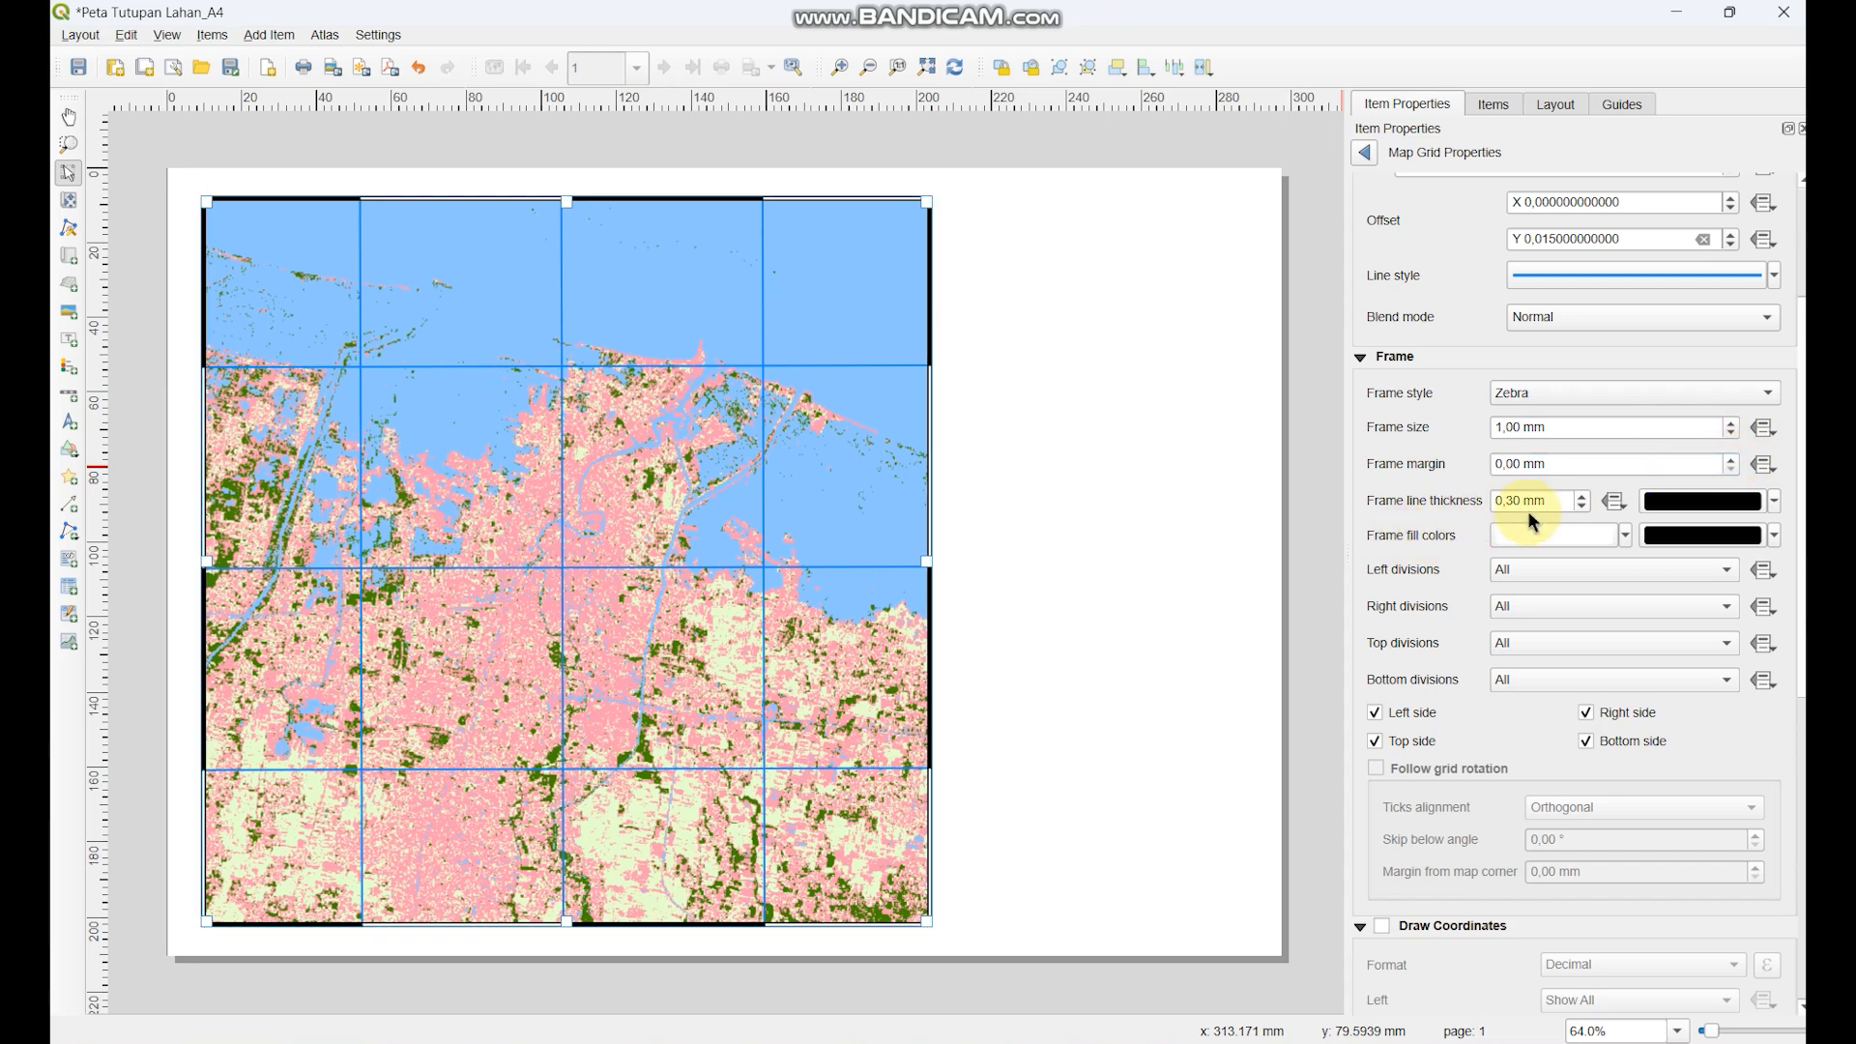
# - Try frame line thicknesses up to 4,00 mm and set the thickness to 0,00 mm
pyautogui.click(1580, 506)
pyautogui.click(1580, 497)
pyautogui.click(1581, 497)
pyautogui.click(1581, 497)
pyautogui.click(1580, 497)
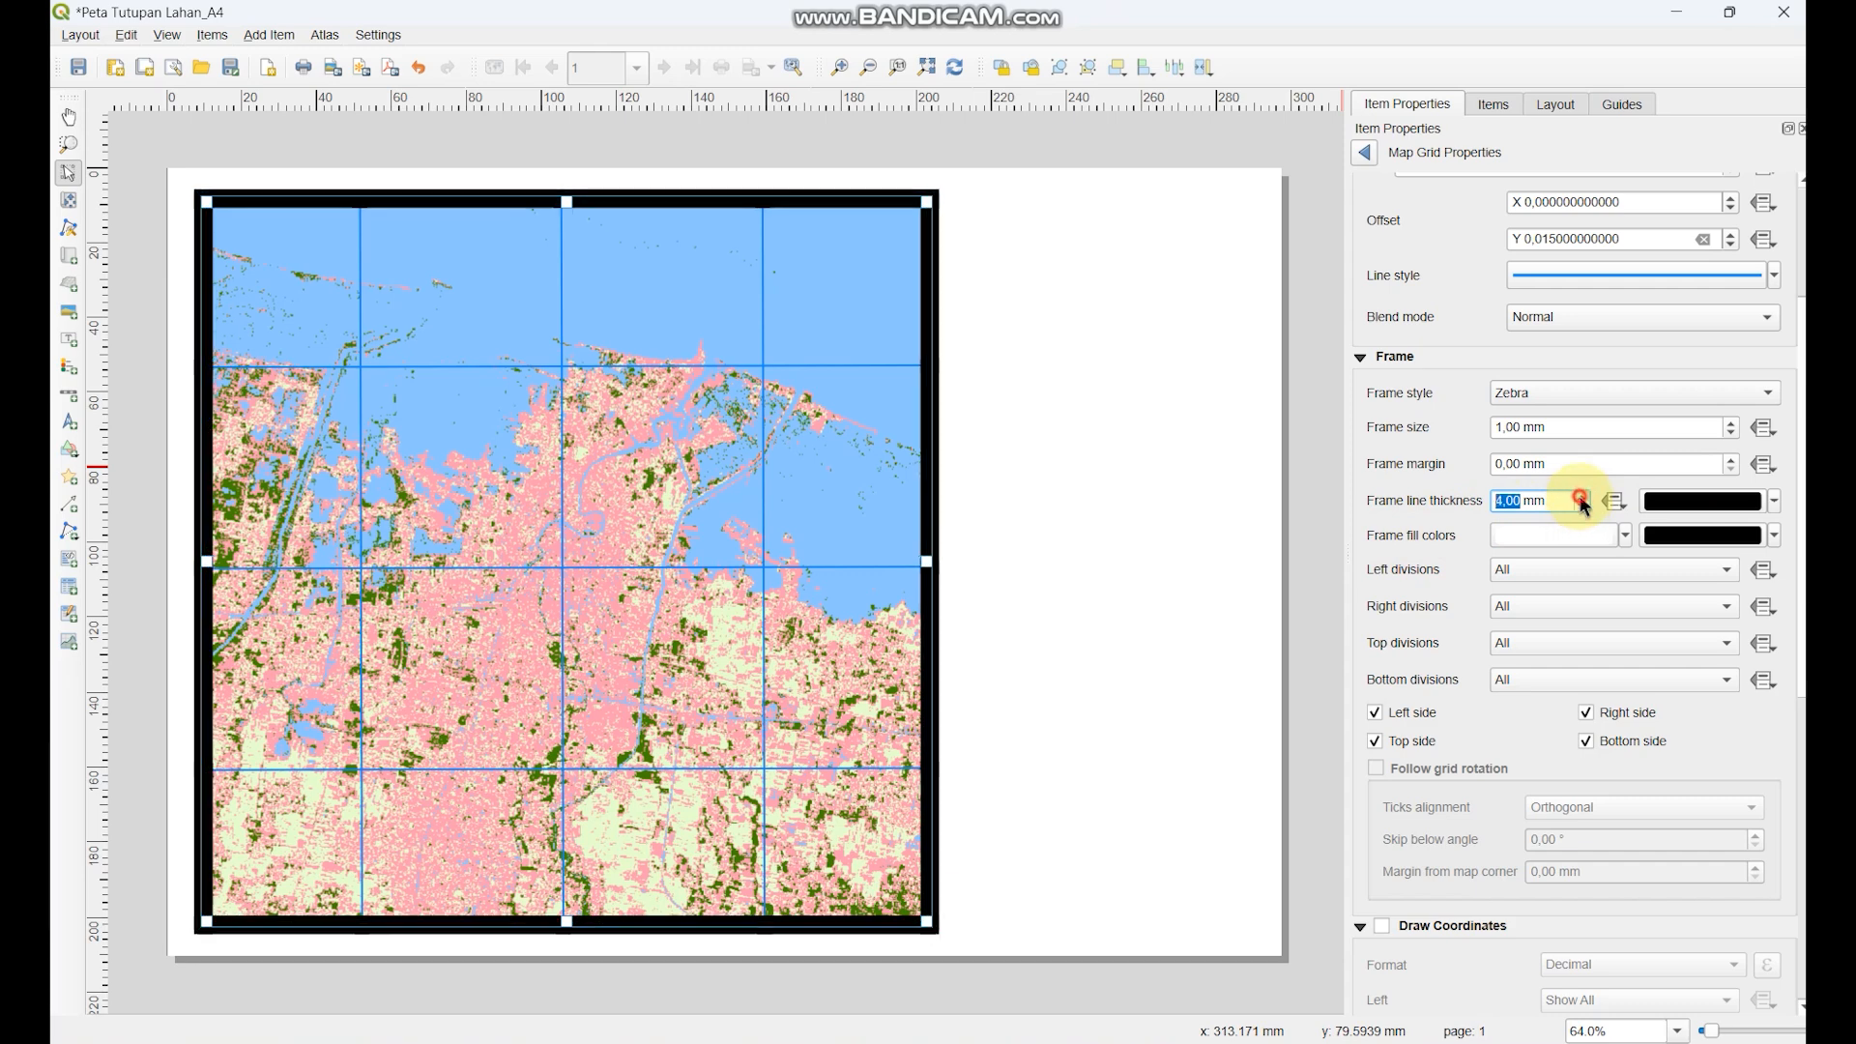
pyautogui.click(1581, 506)
pyautogui.click(1582, 506)
pyautogui.click(1581, 505)
pyautogui.click(1581, 505)
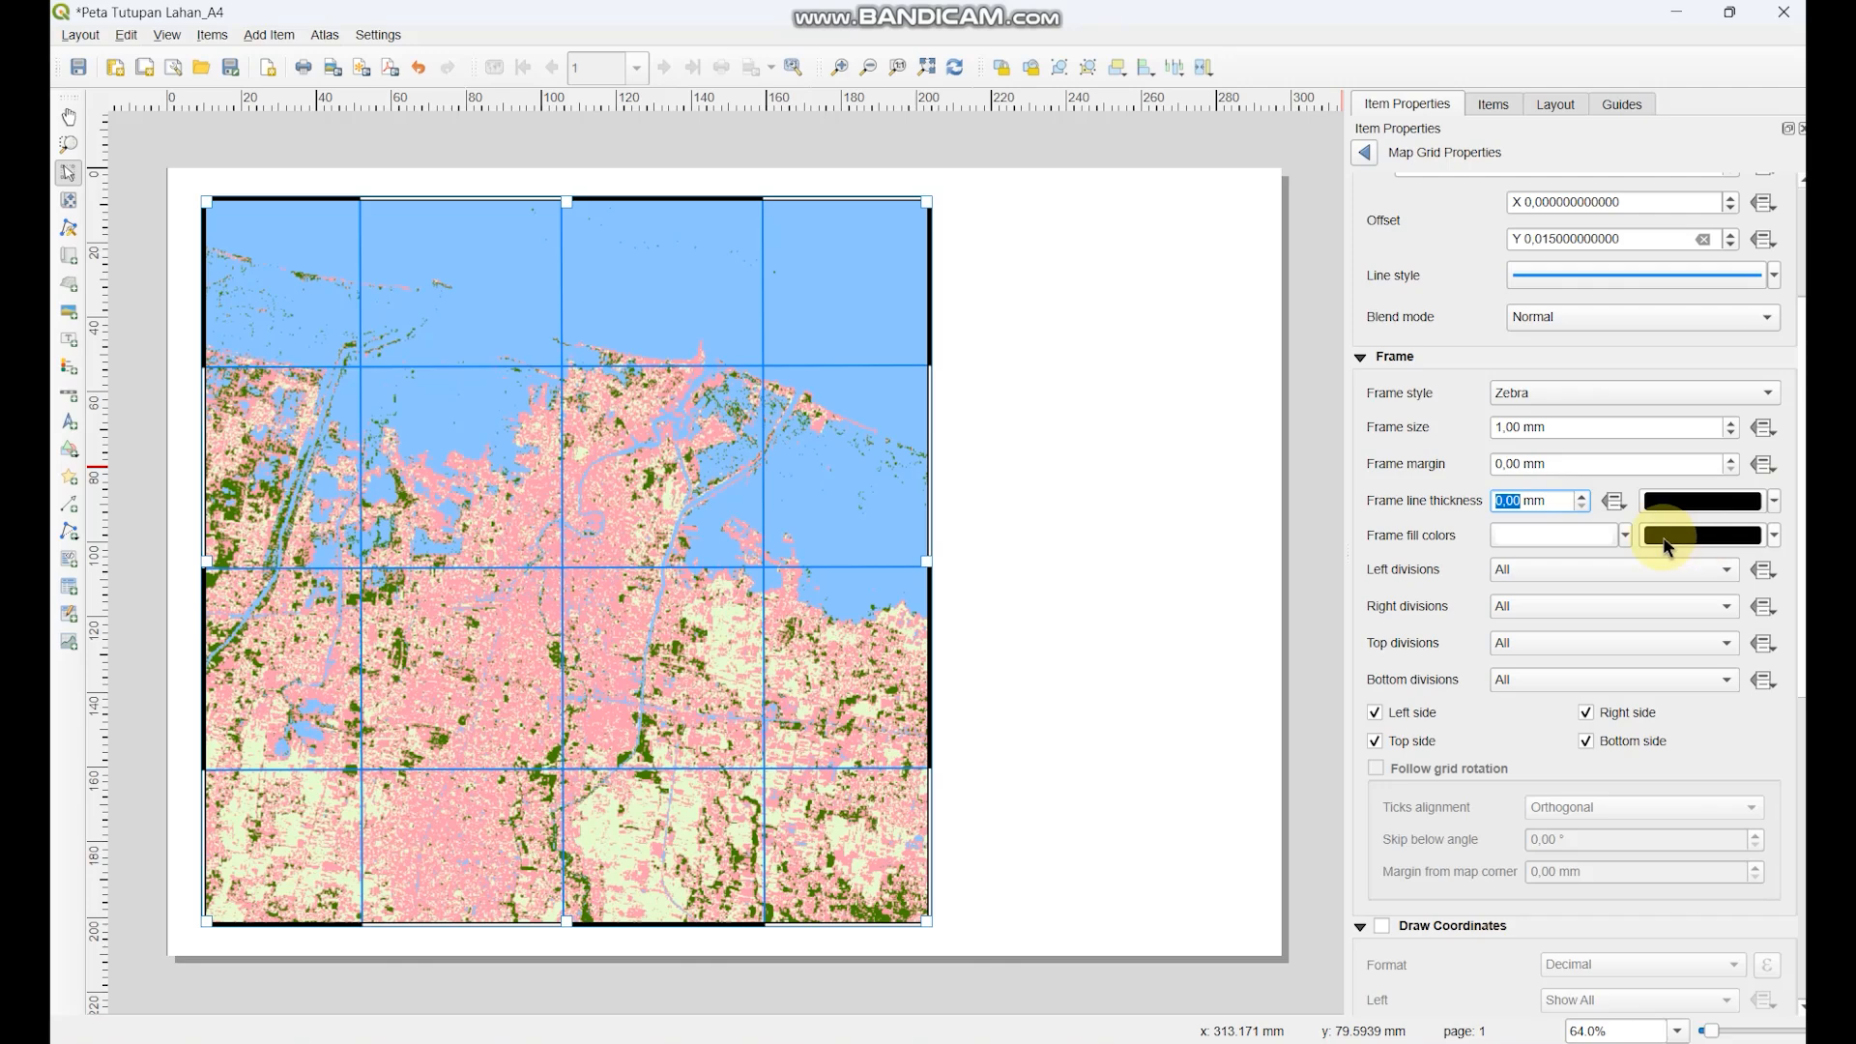
pyautogui.scroll(-2, 1438, 580)
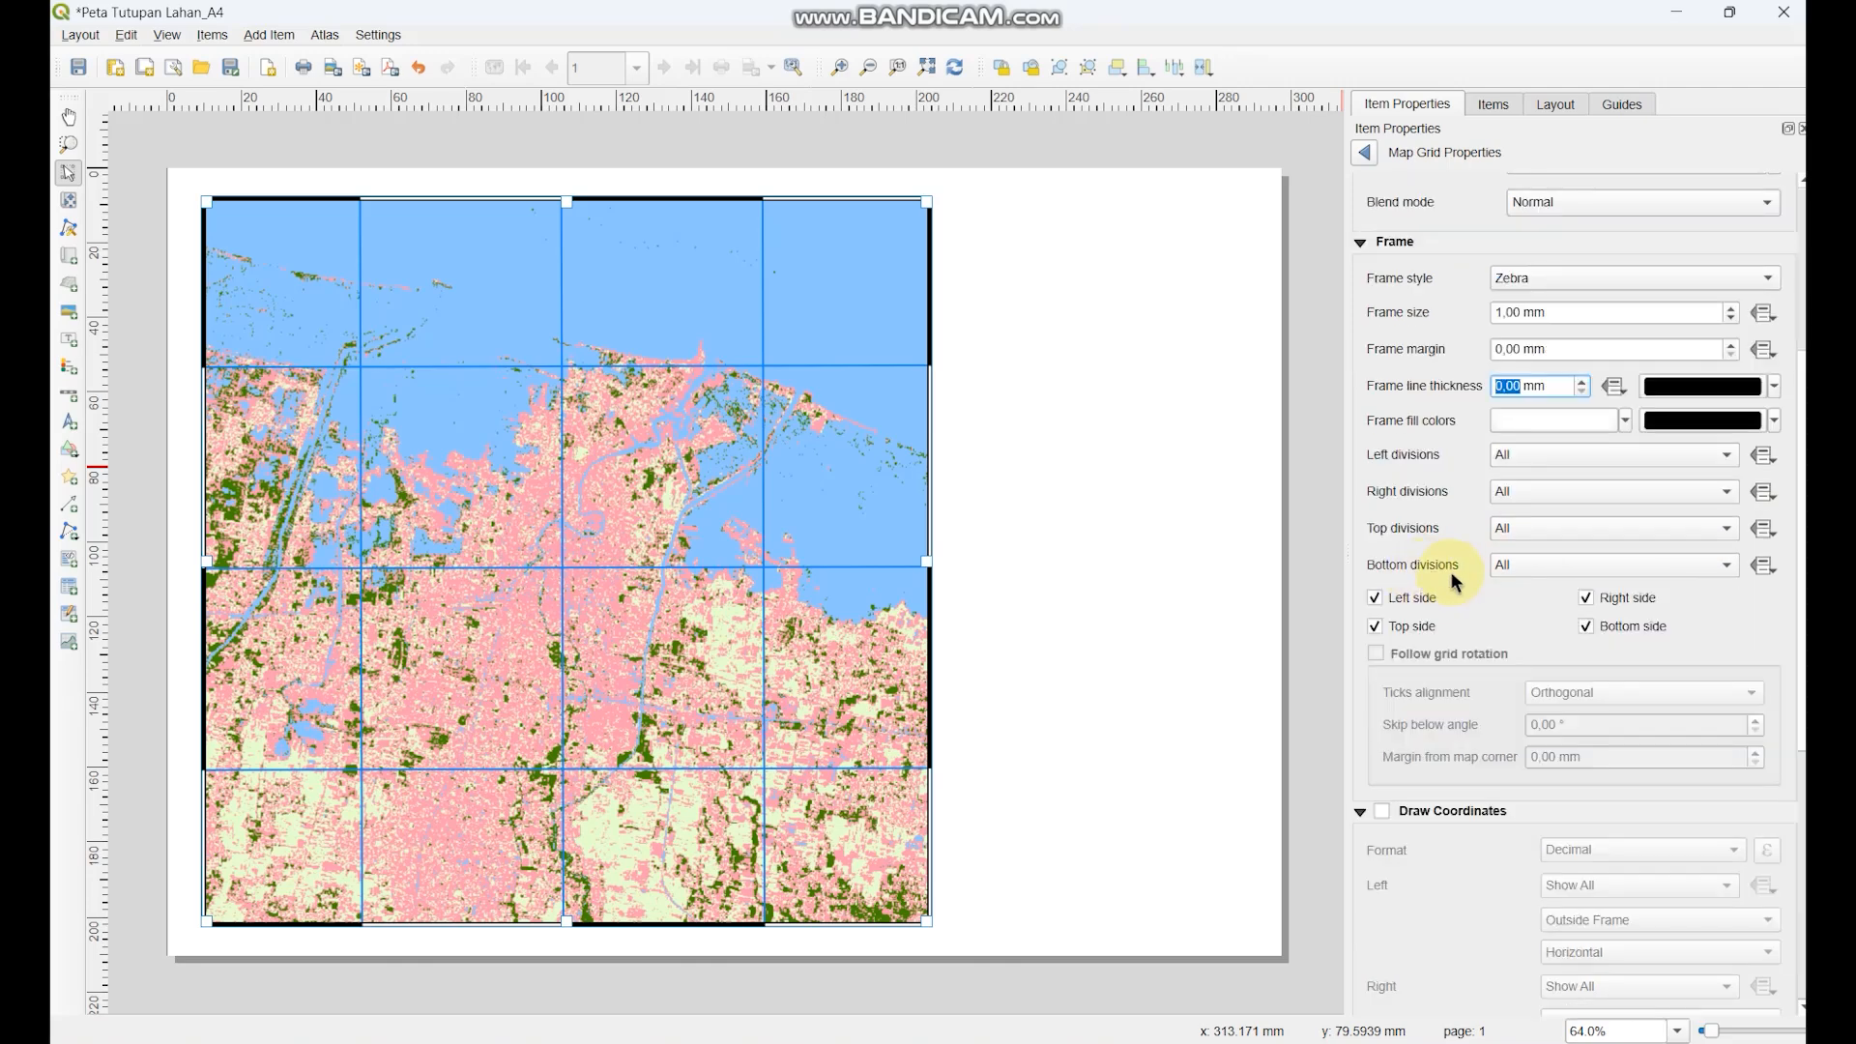
pyautogui.click(1511, 464)
pyautogui.click(1419, 462)
pyautogui.click(1503, 468)
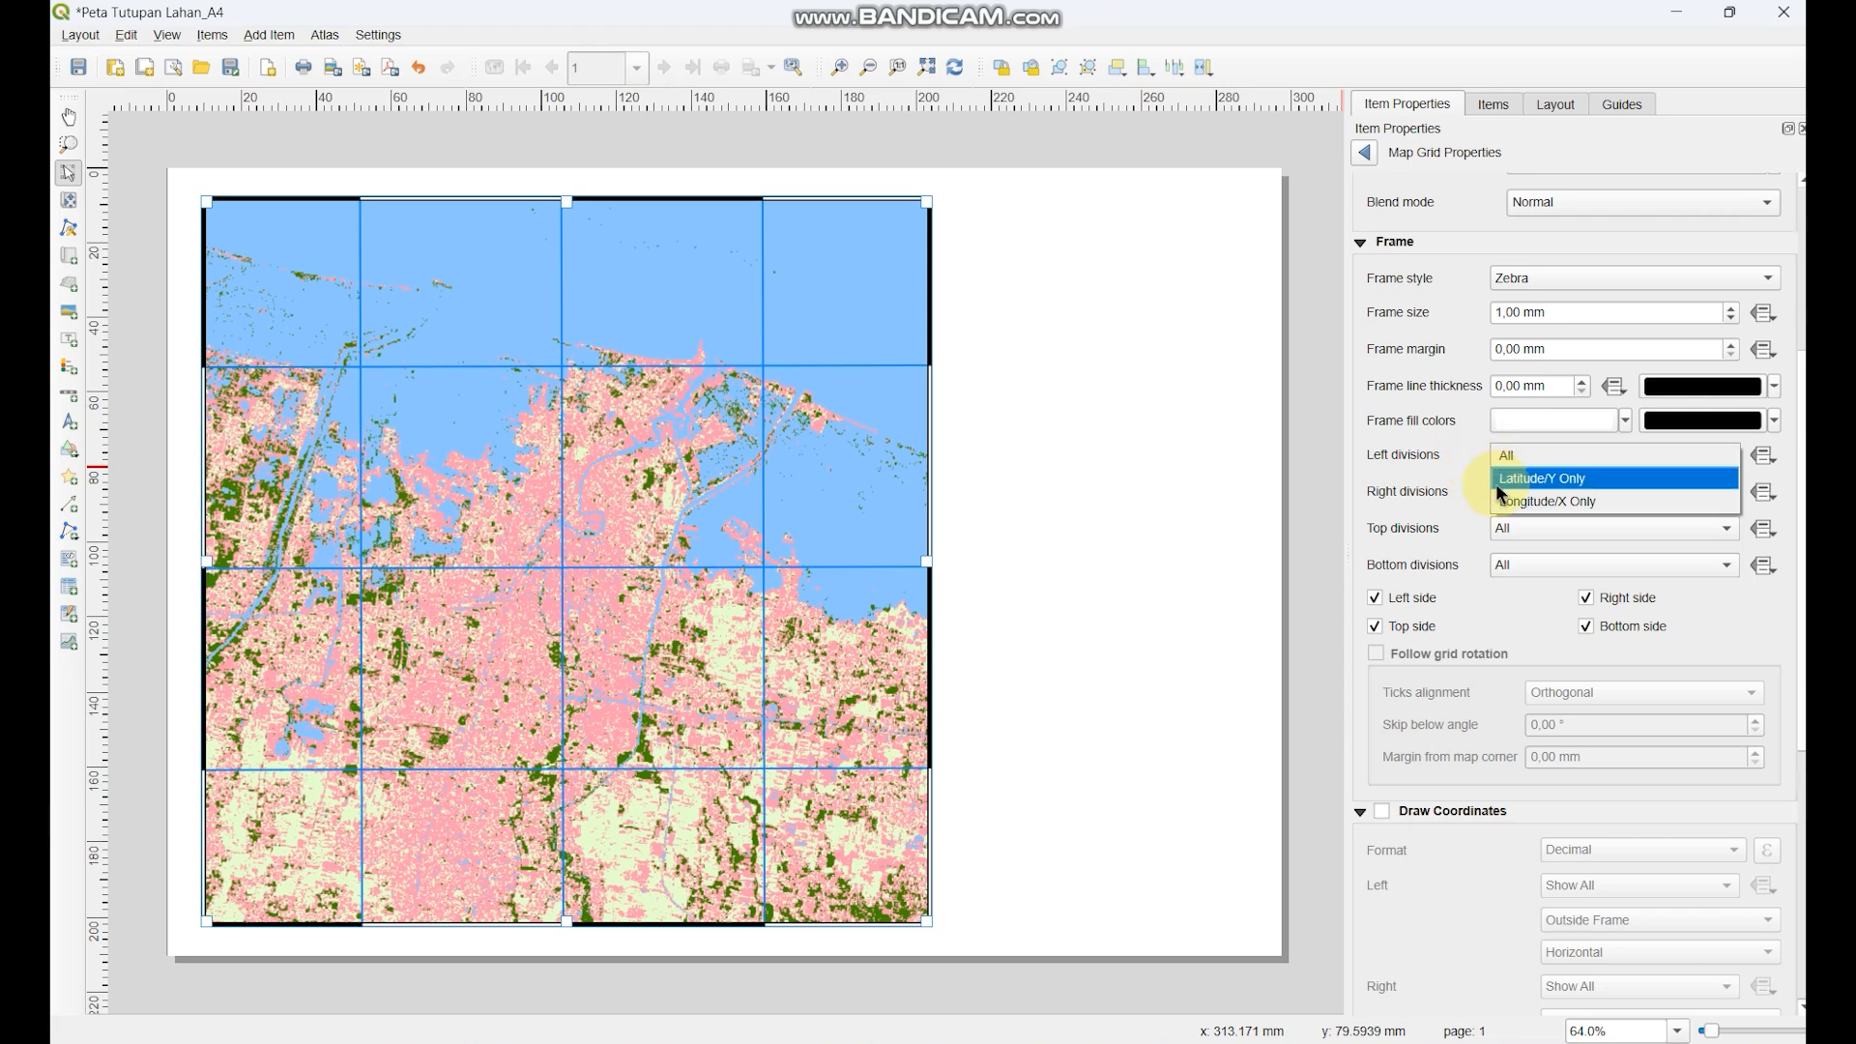
pyautogui.click(1460, 506)
# - Enable coordinate drawing for the grid and use the Degree, Minute, Second with Suffix format
pyautogui.scroll(-2, 1450, 503)
pyautogui.scroll(-4, 1421, 493)
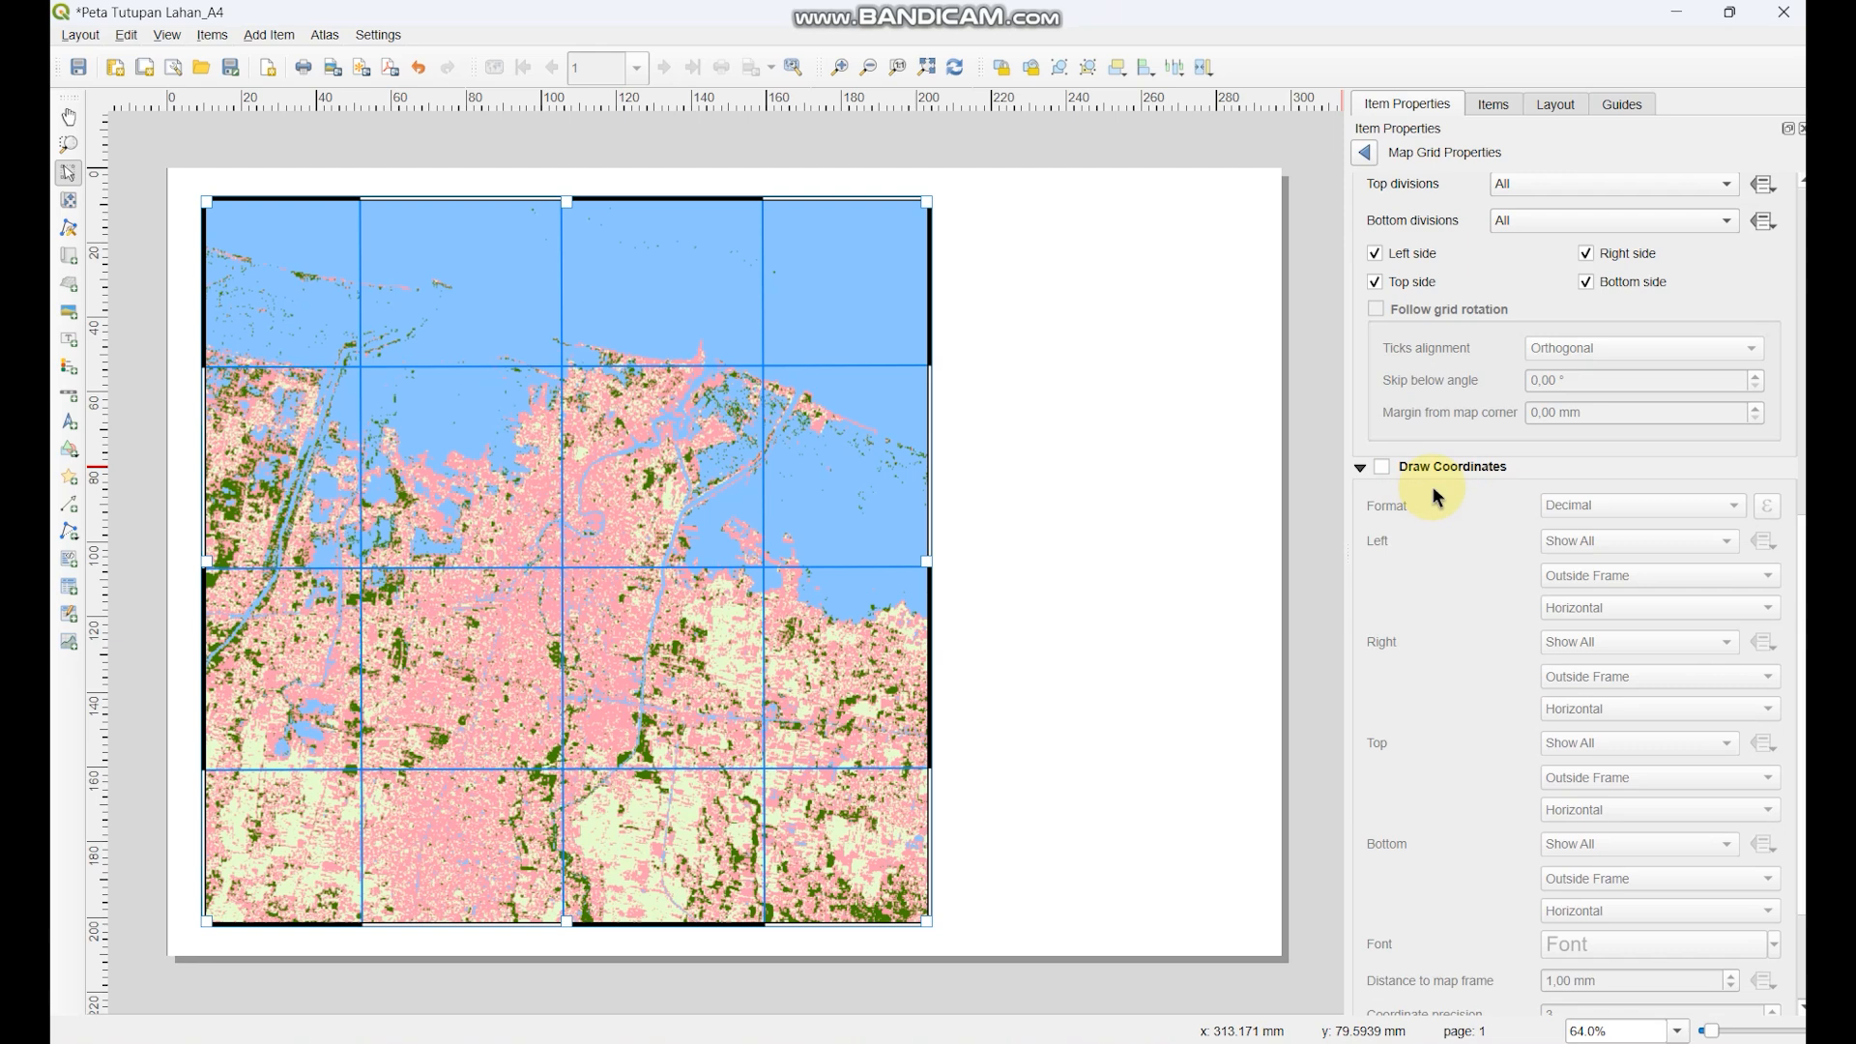
pyautogui.click(1423, 466)
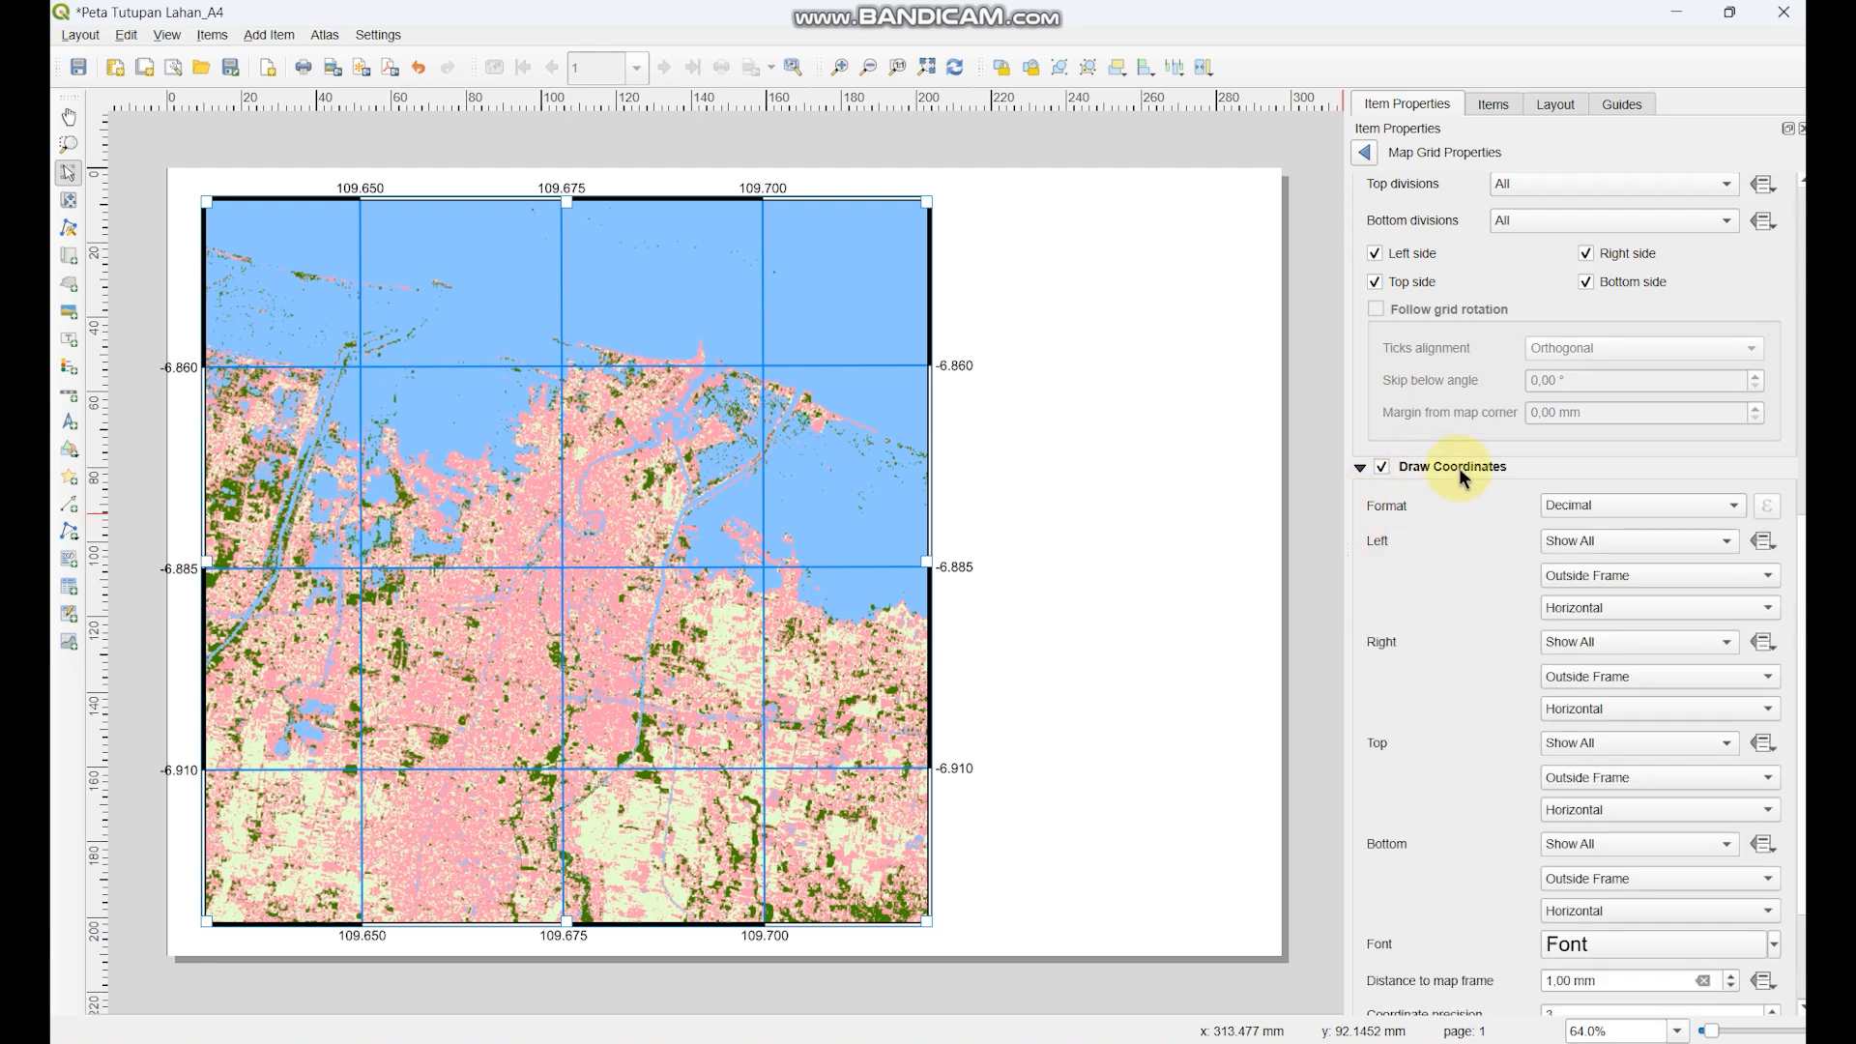
pyautogui.scroll(-2, 1459, 471)
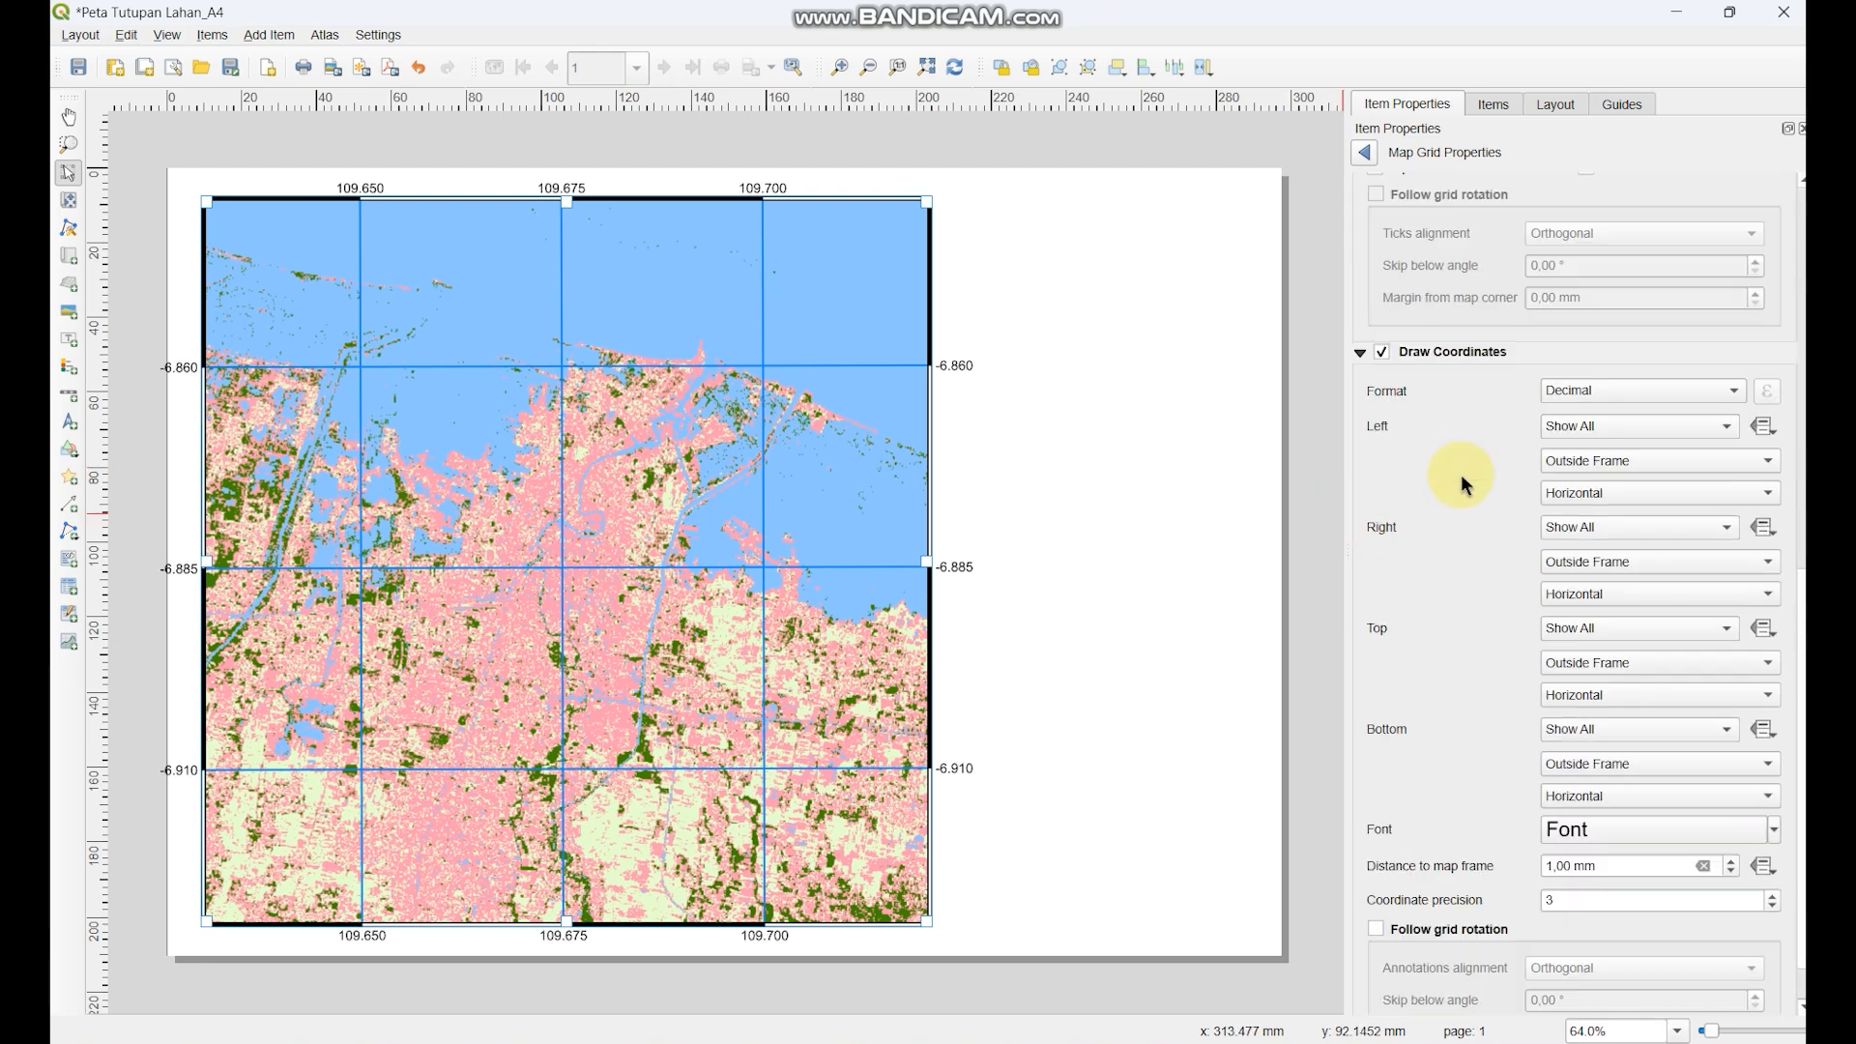
pyautogui.click(1548, 396)
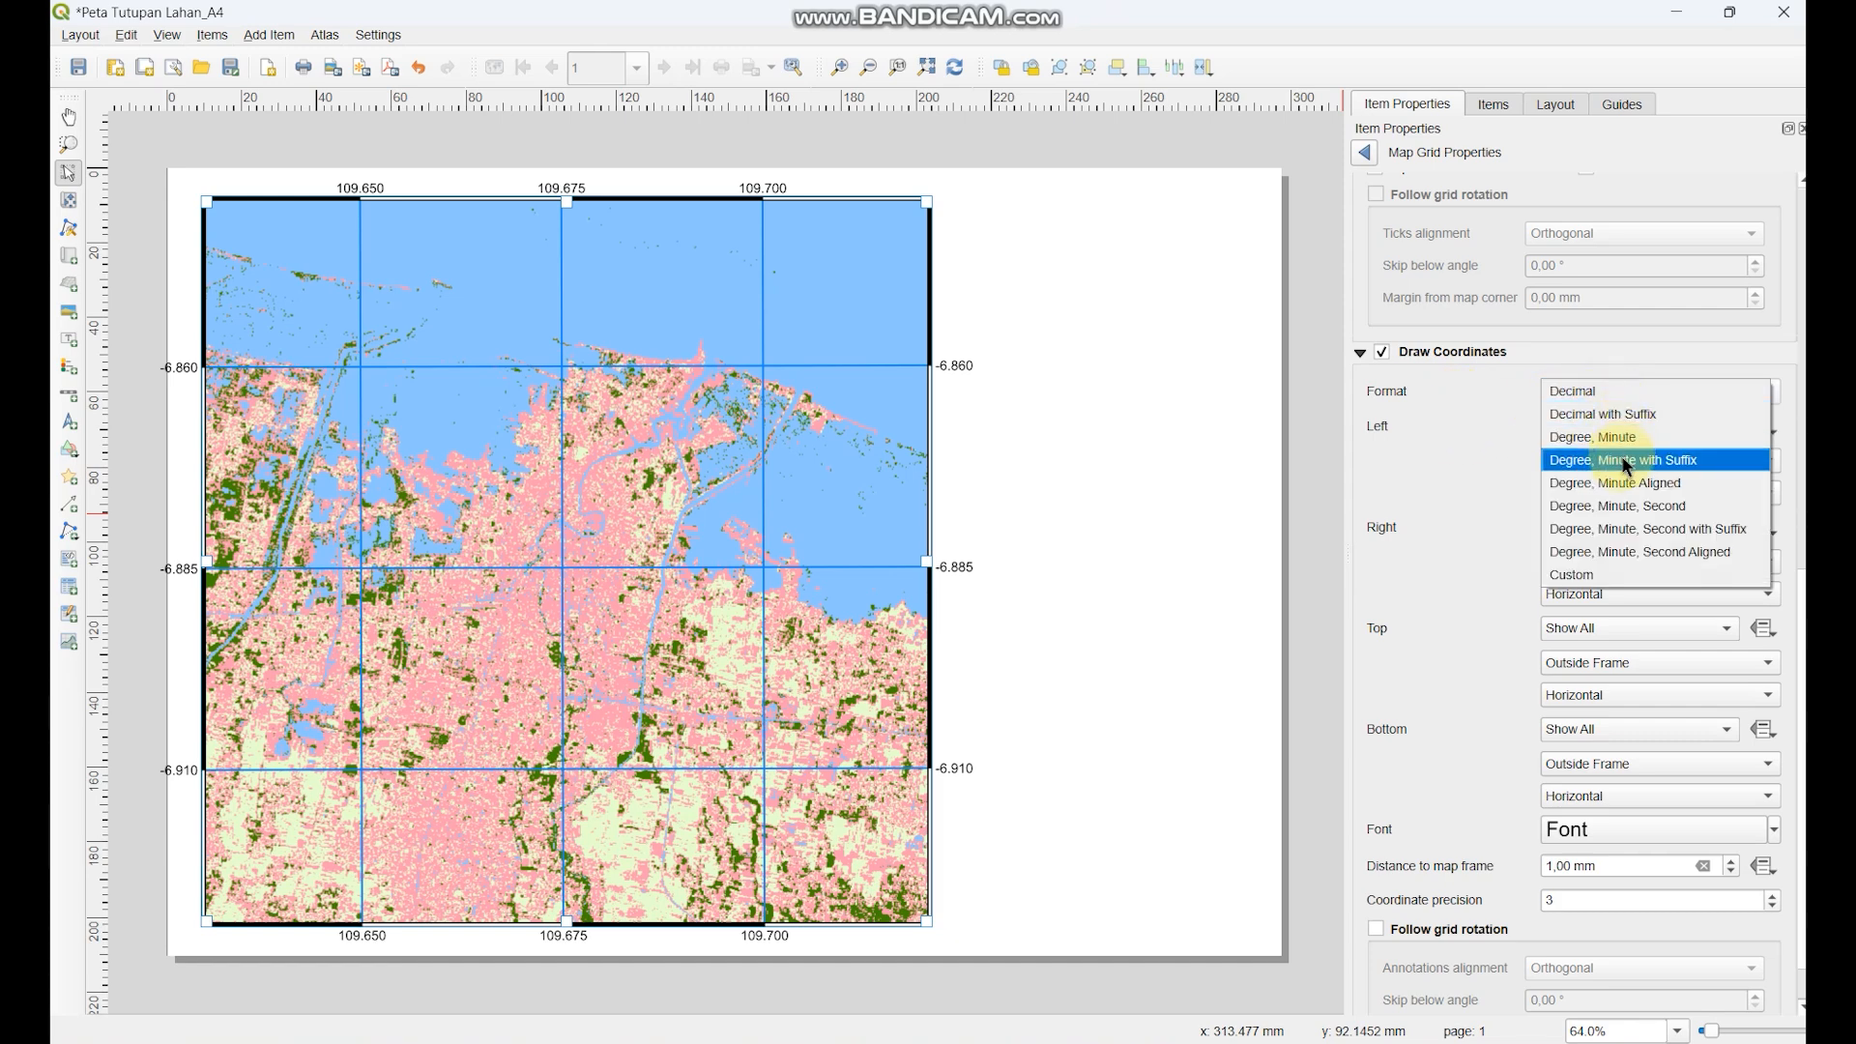
pyautogui.click(1628, 529)
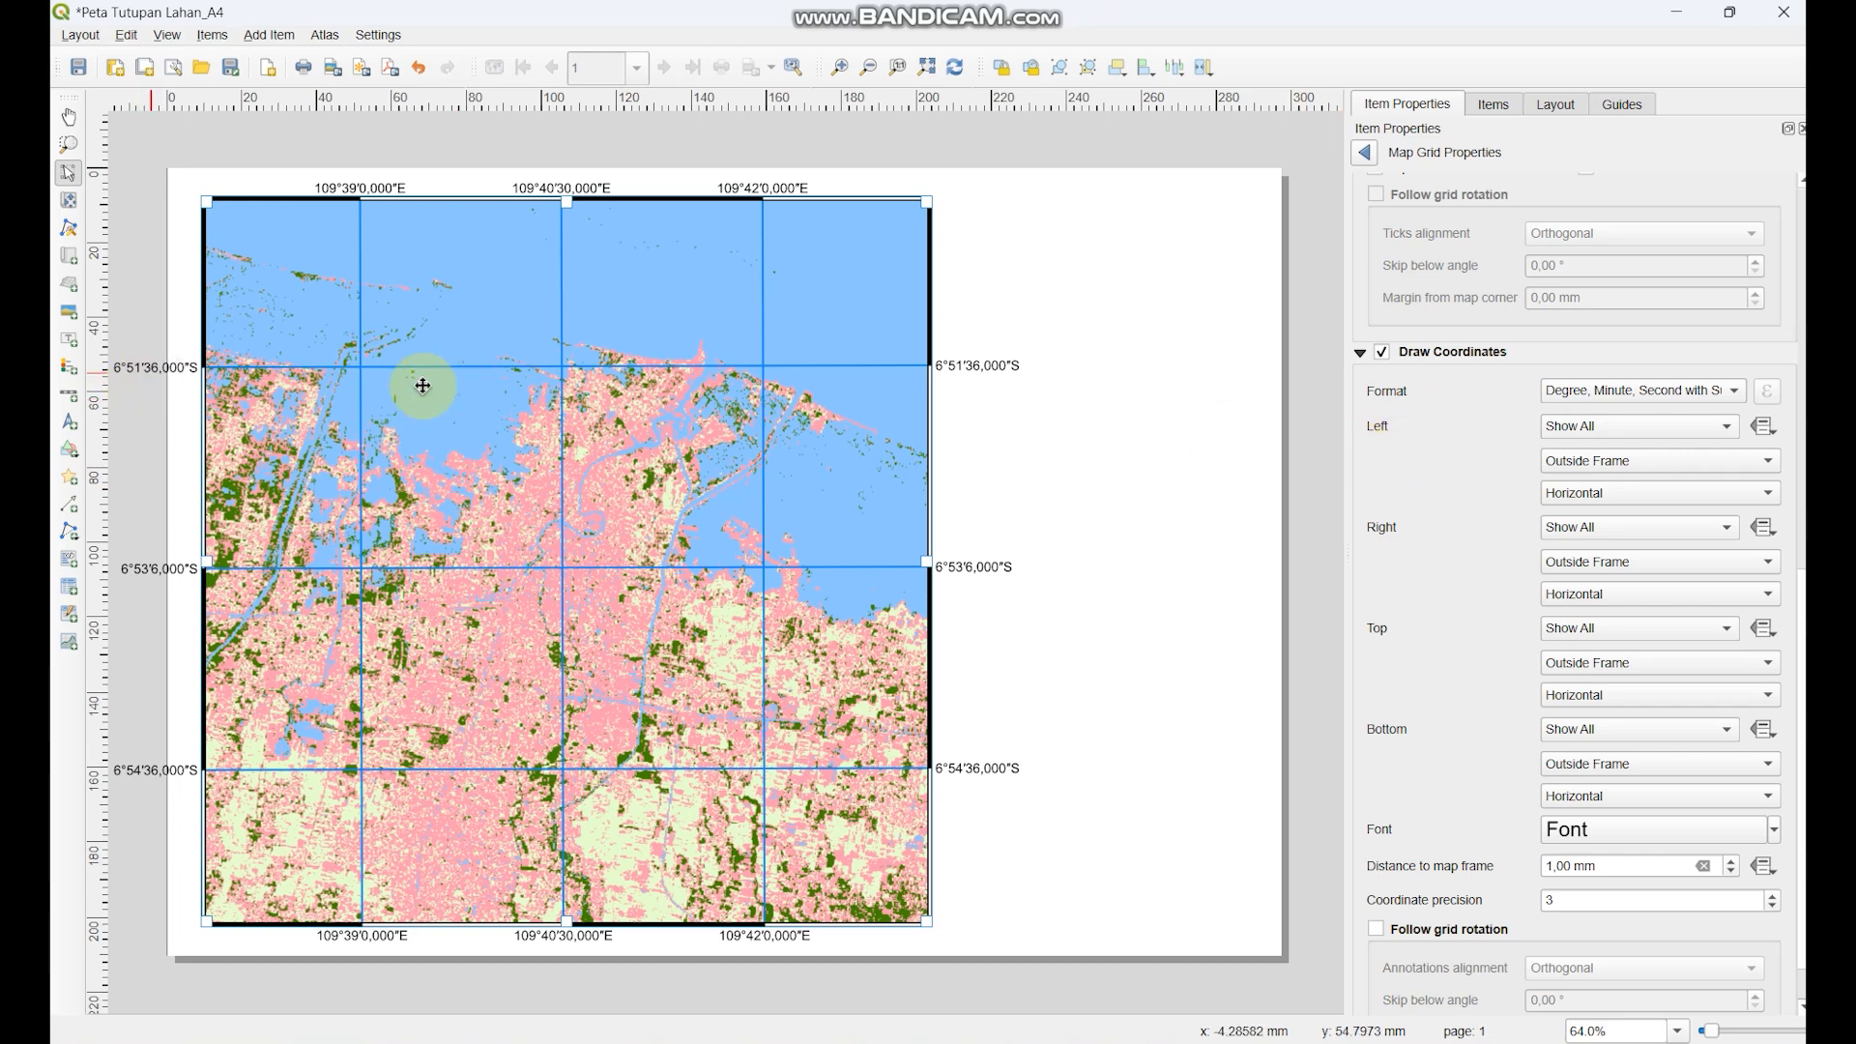
# - Orient the map's left coordinate labels as Vertical Descending and the right ones as Vertical Ascending
pyautogui.click(1603, 491)
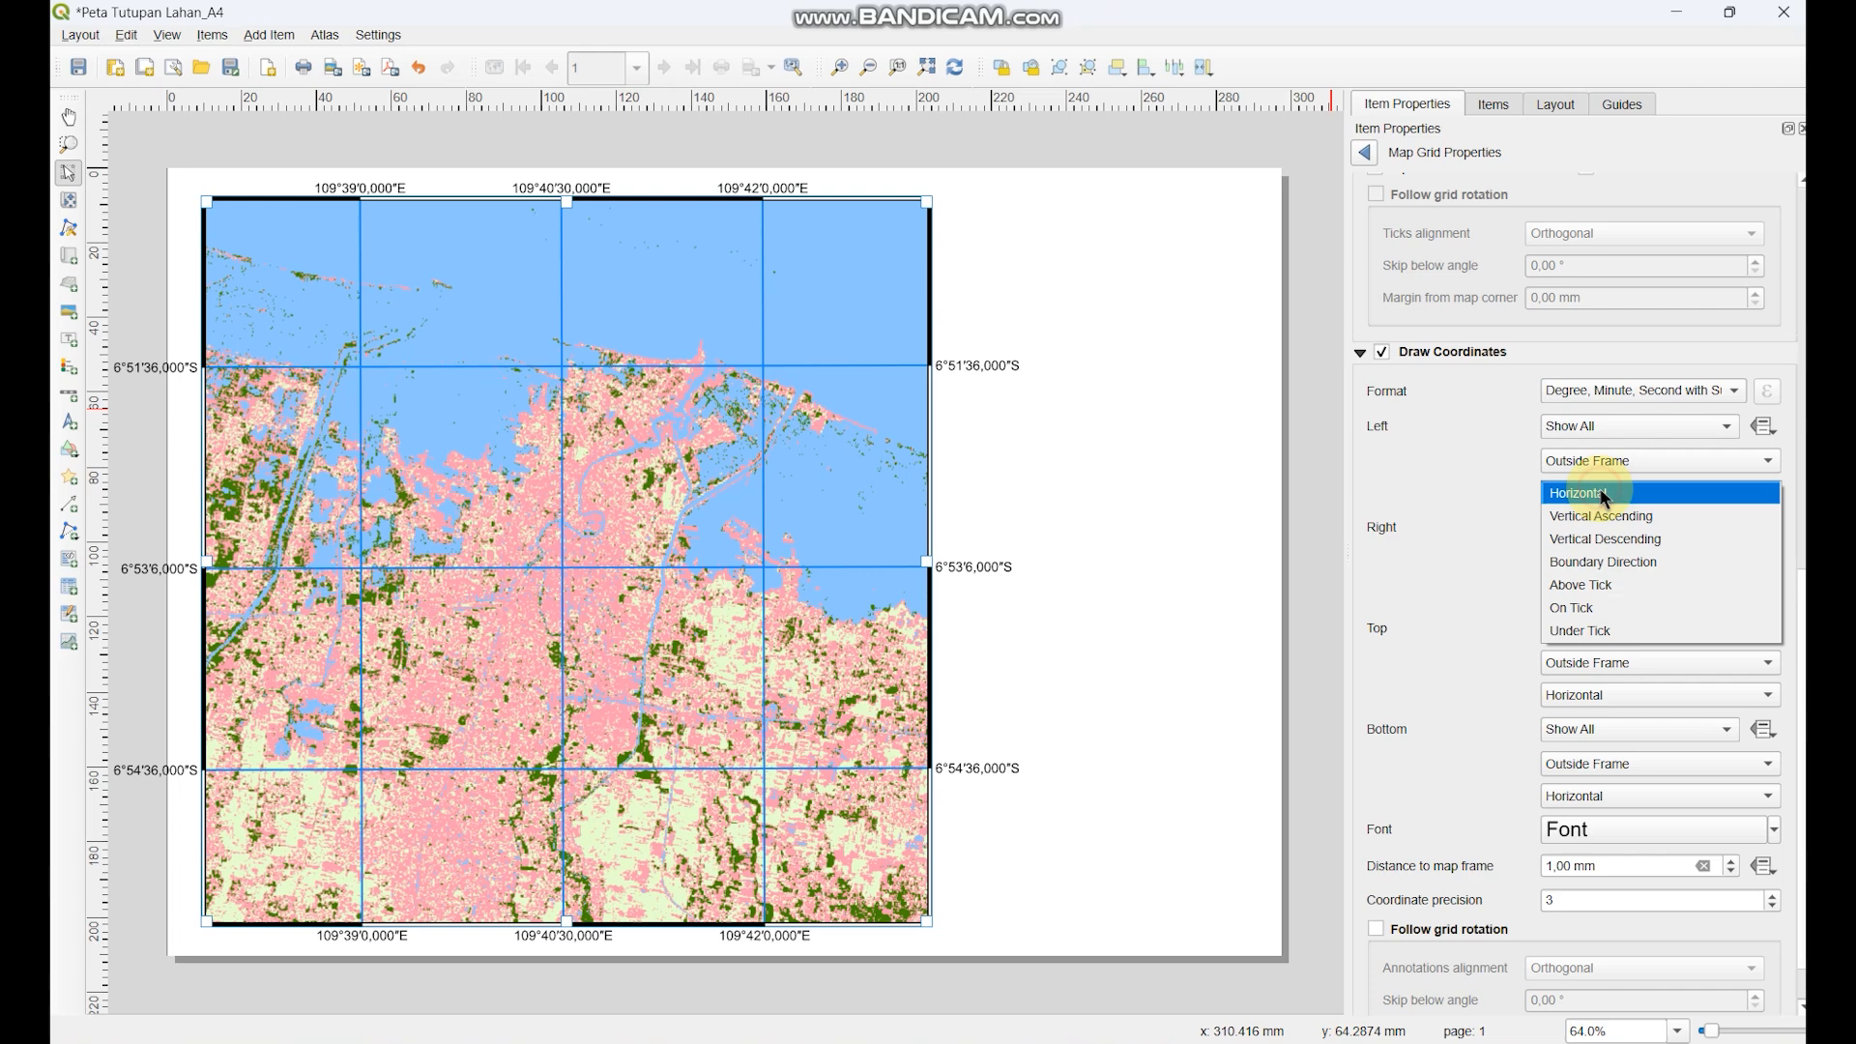
pyautogui.click(1608, 535)
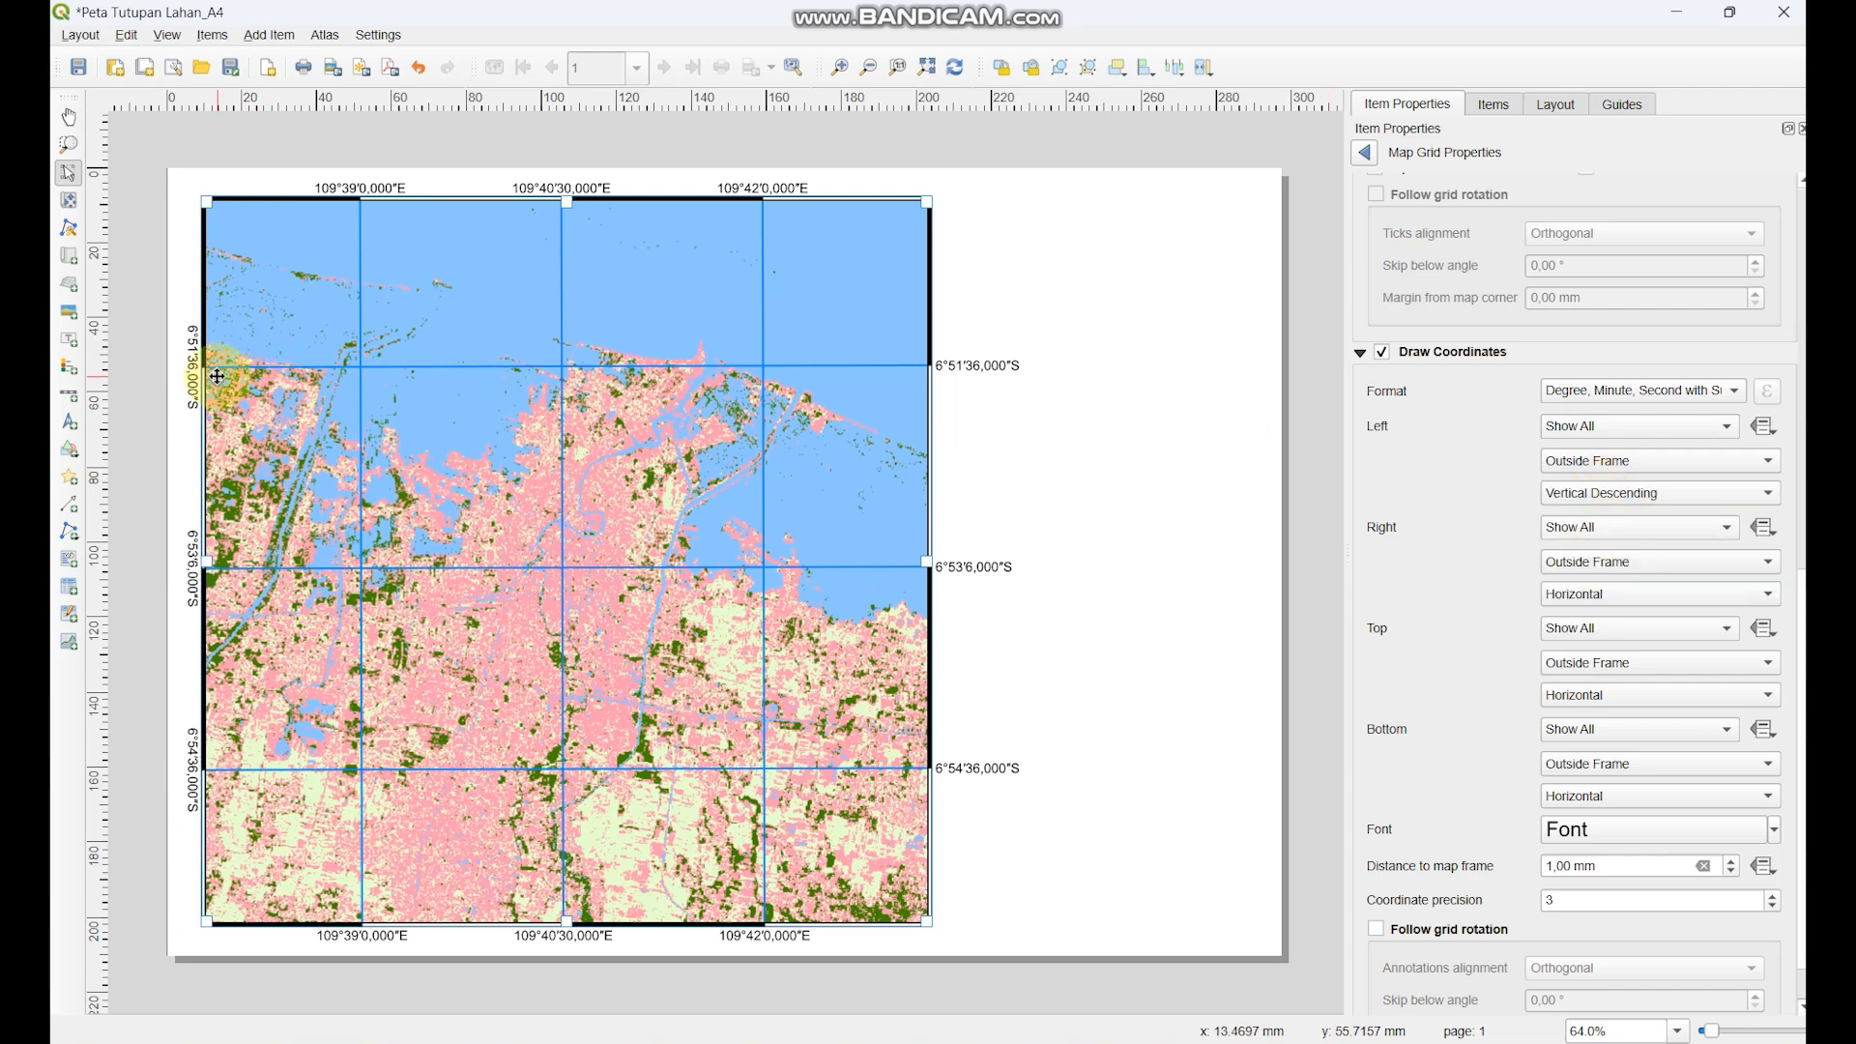
pyautogui.click(1593, 593)
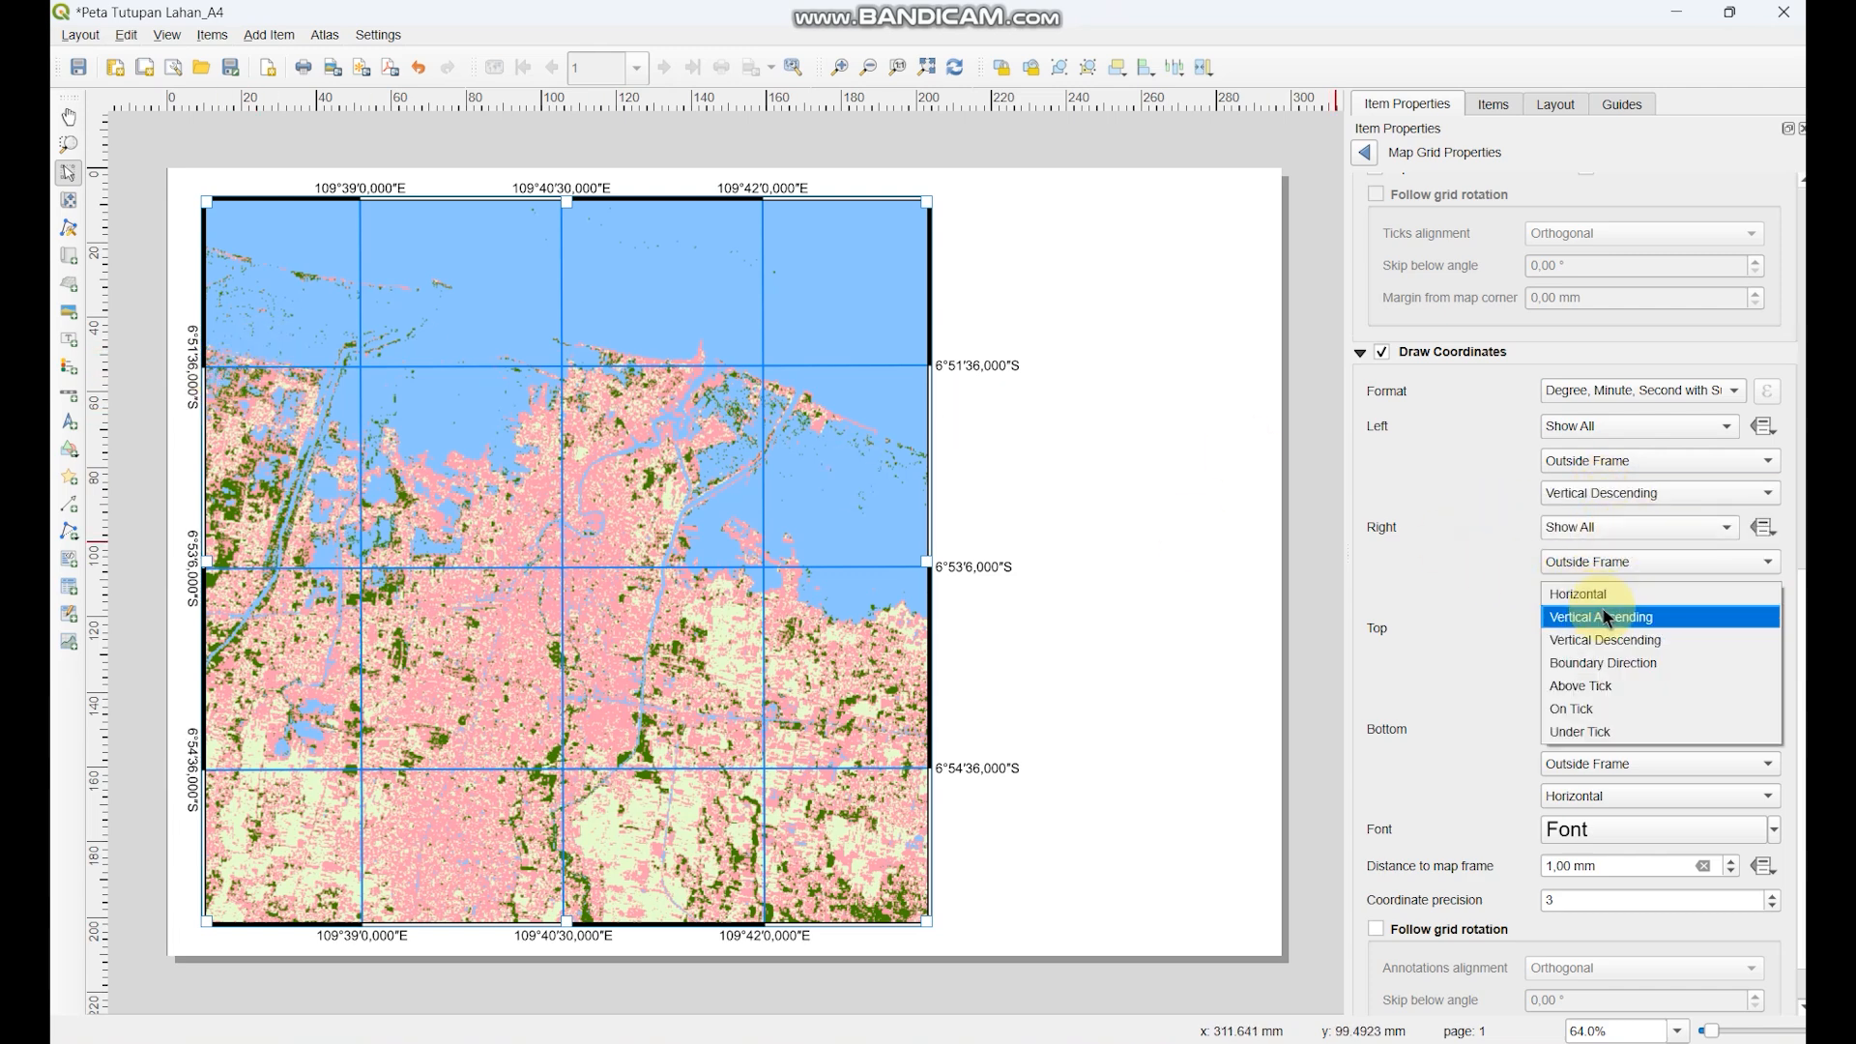
pyautogui.click(1601, 617)
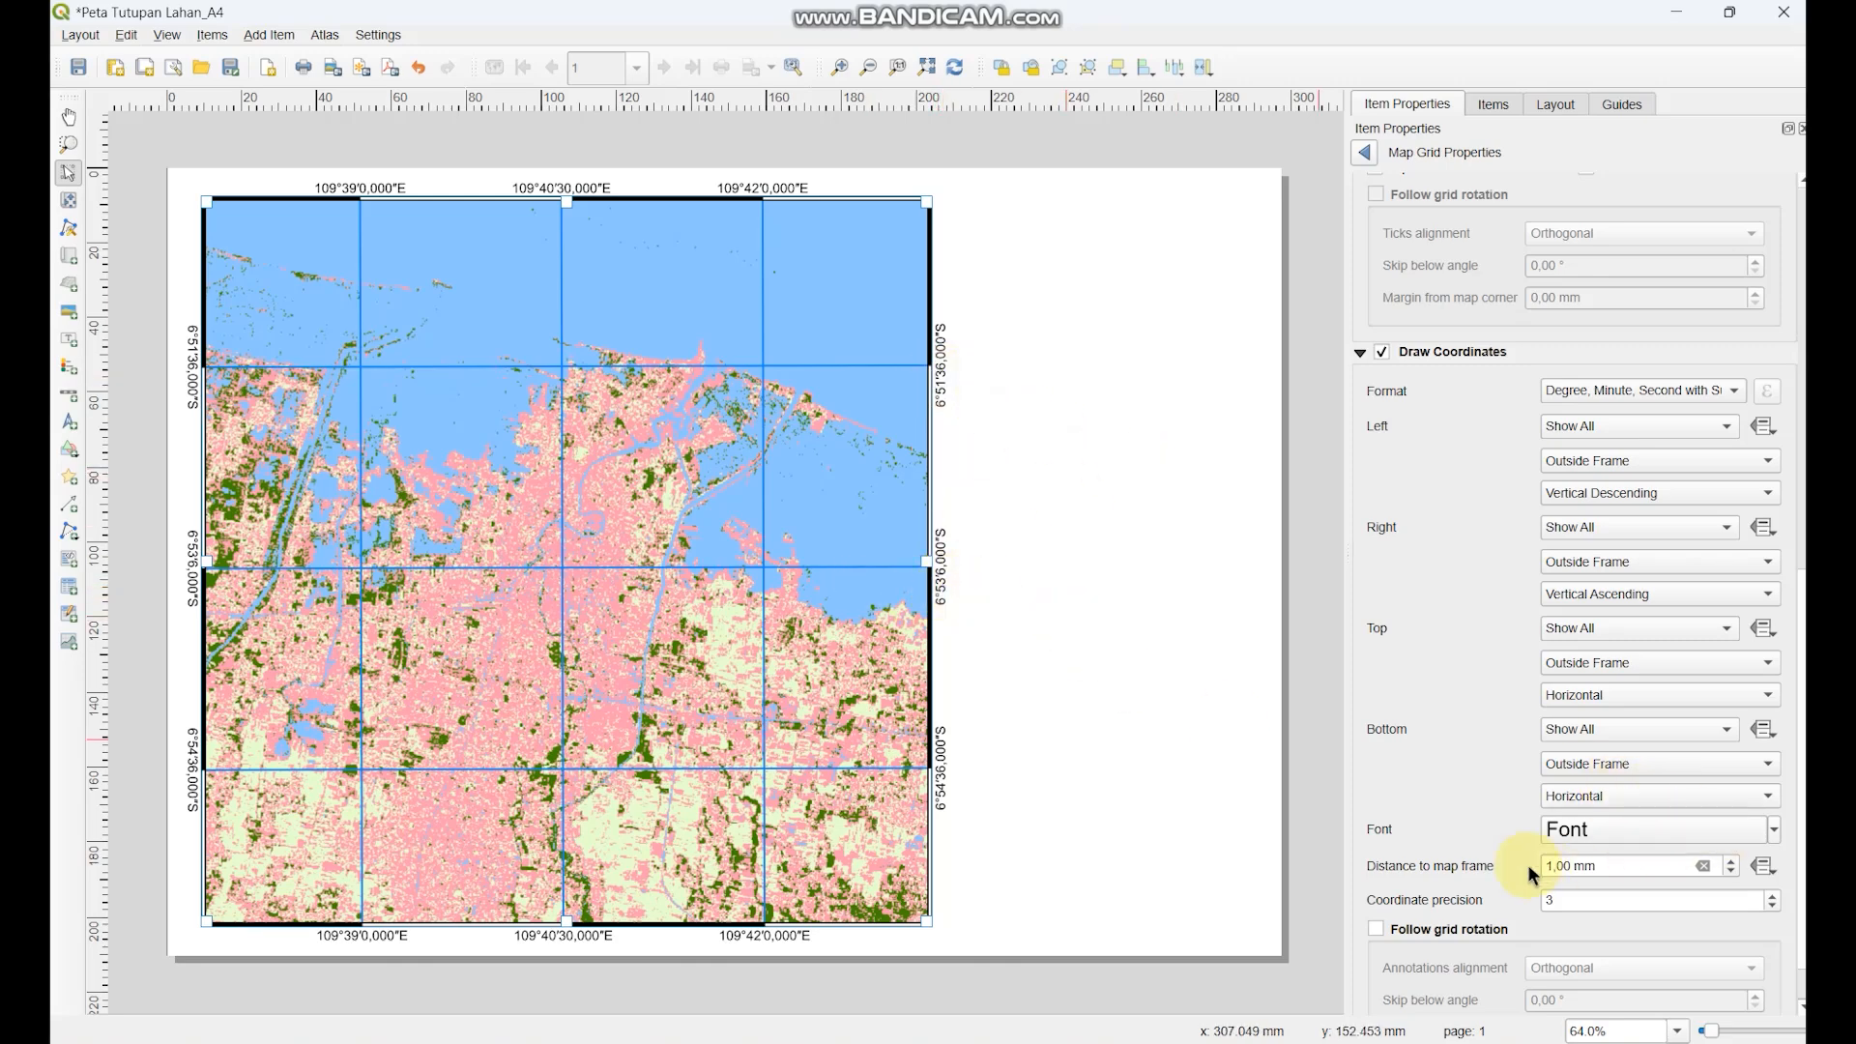
# - Set the coordinate labels' distance to the map frame to 2,00 mm and look over the grid annotation font settings
pyautogui.click(1732, 861)
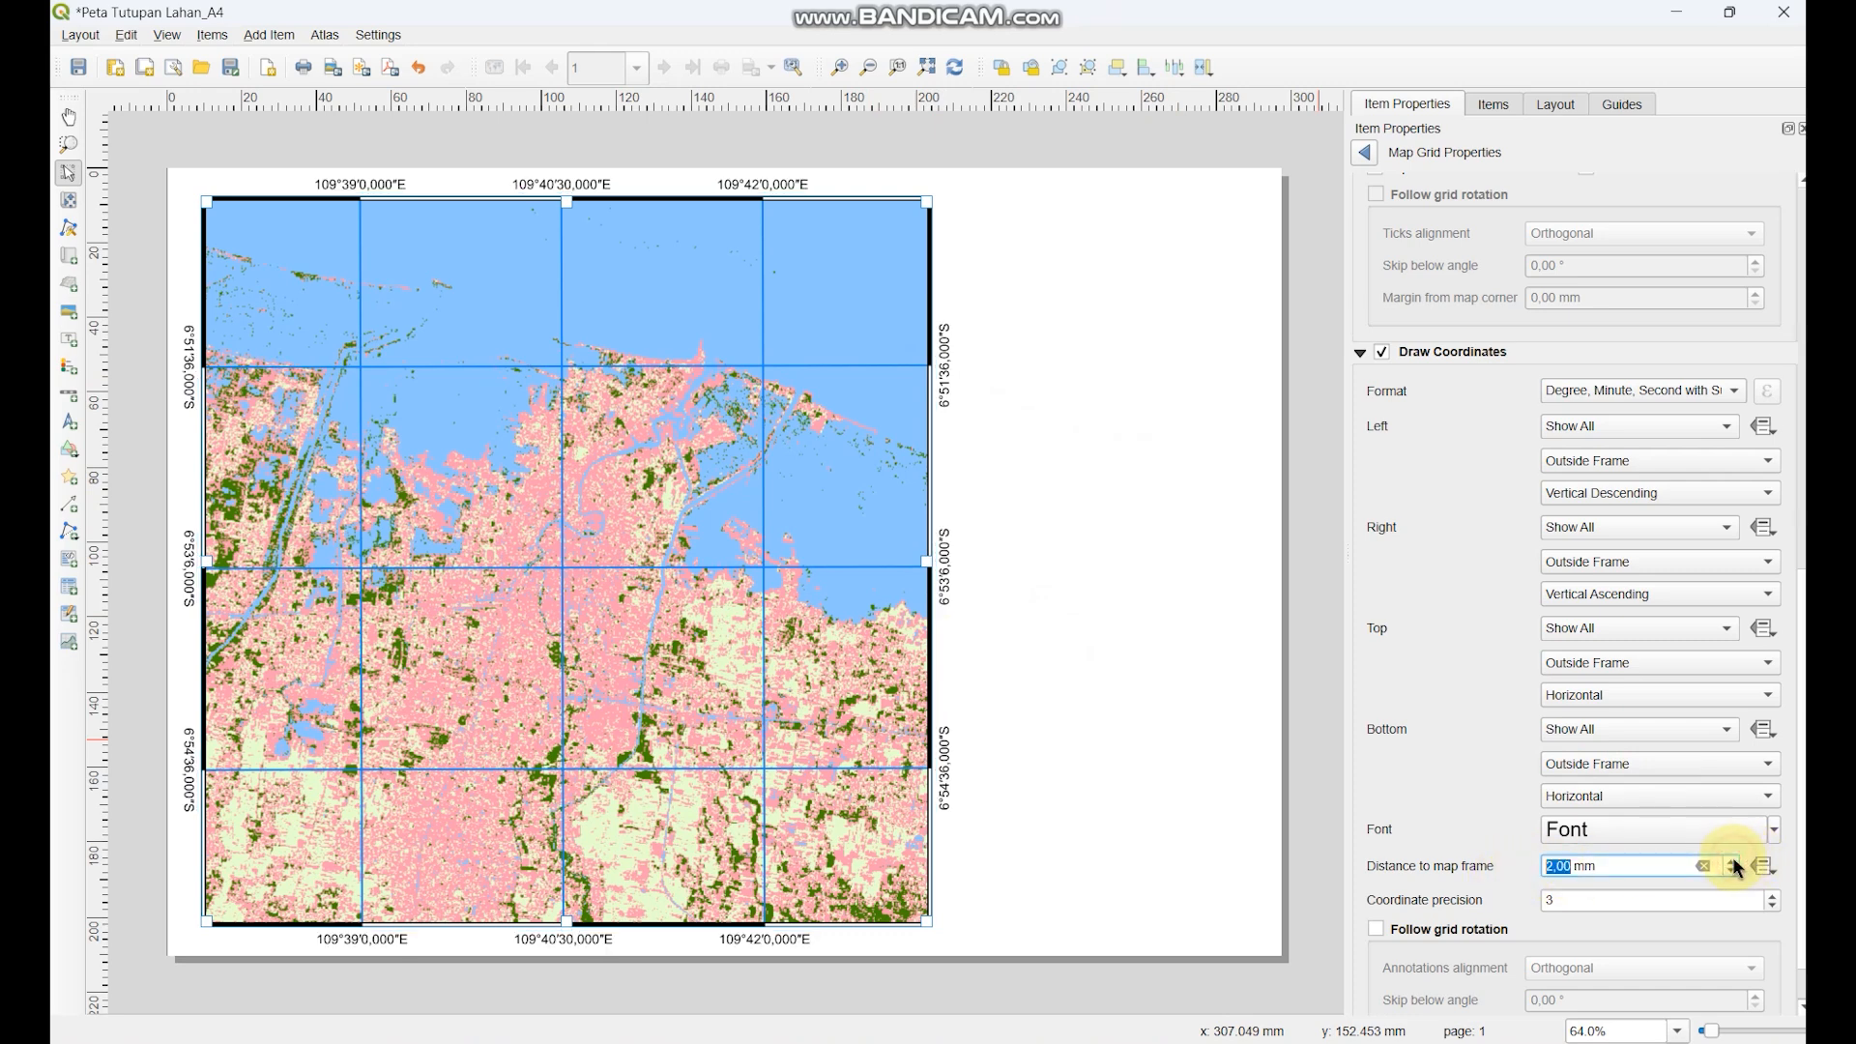
pyautogui.click(1488, 762)
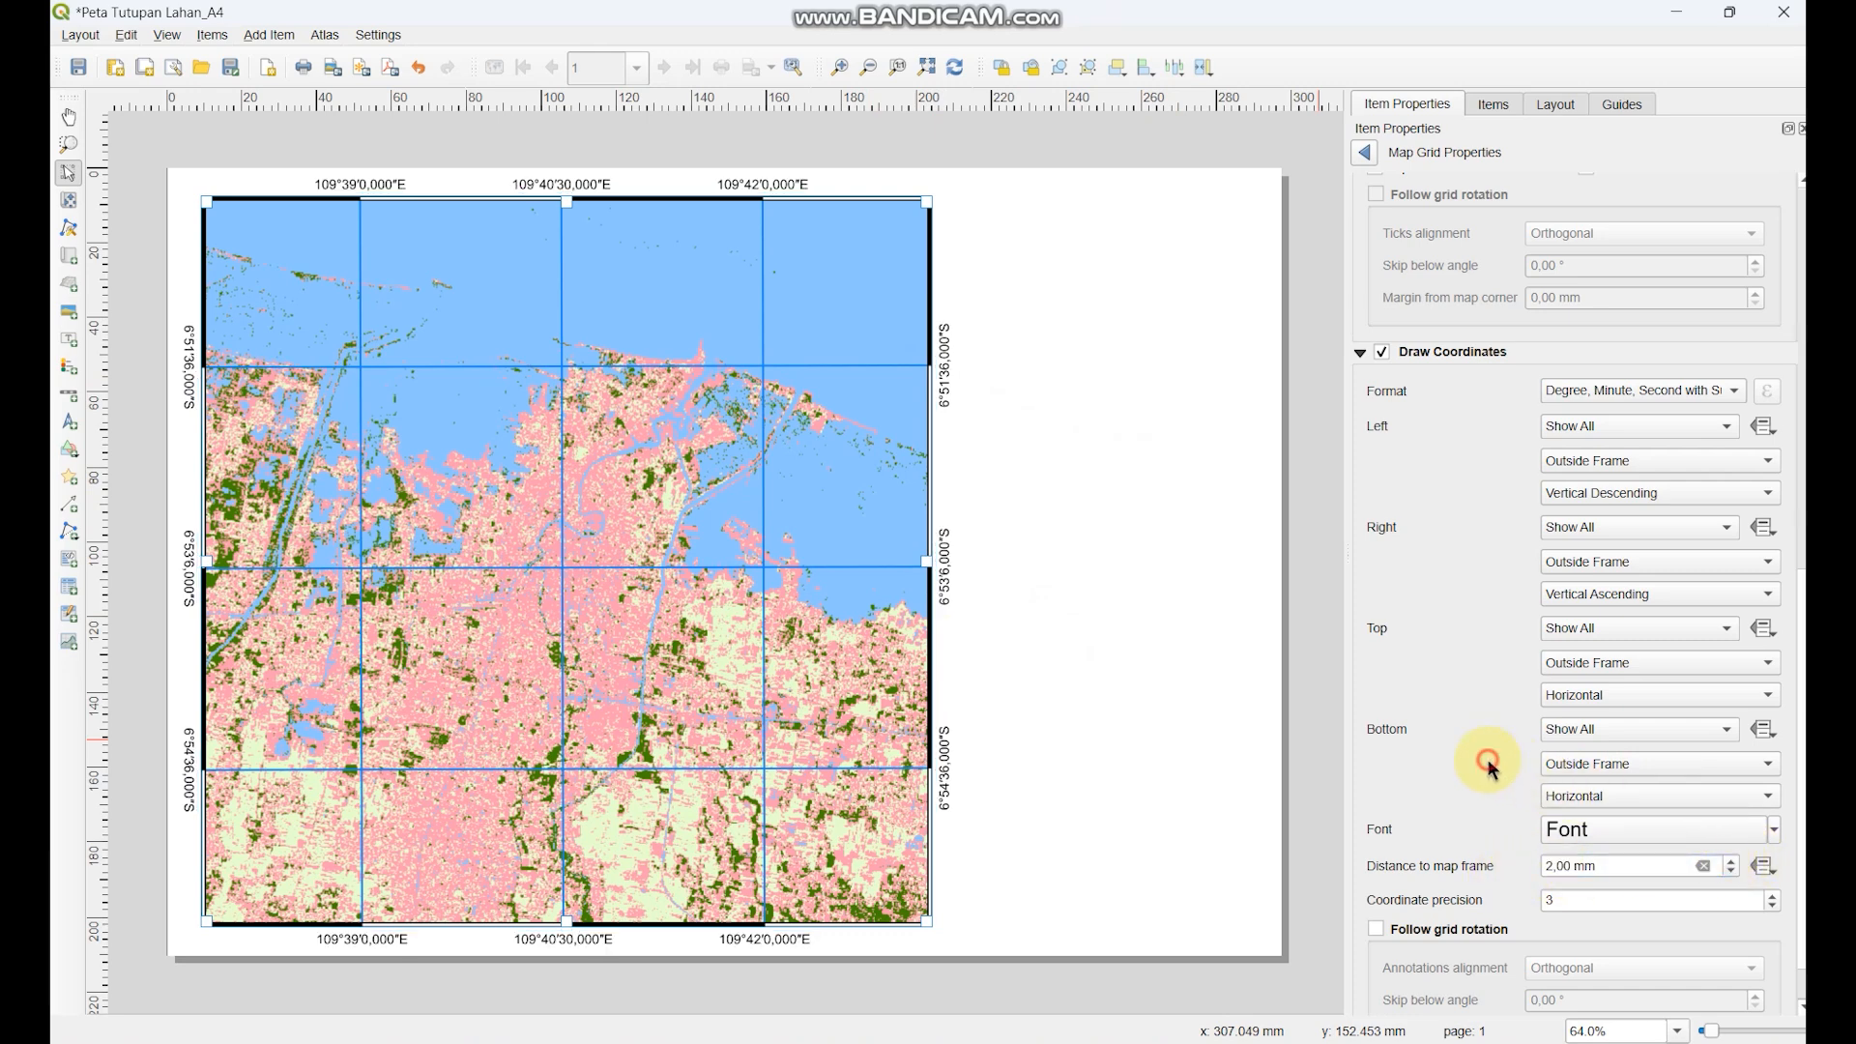
pyautogui.click(1655, 837)
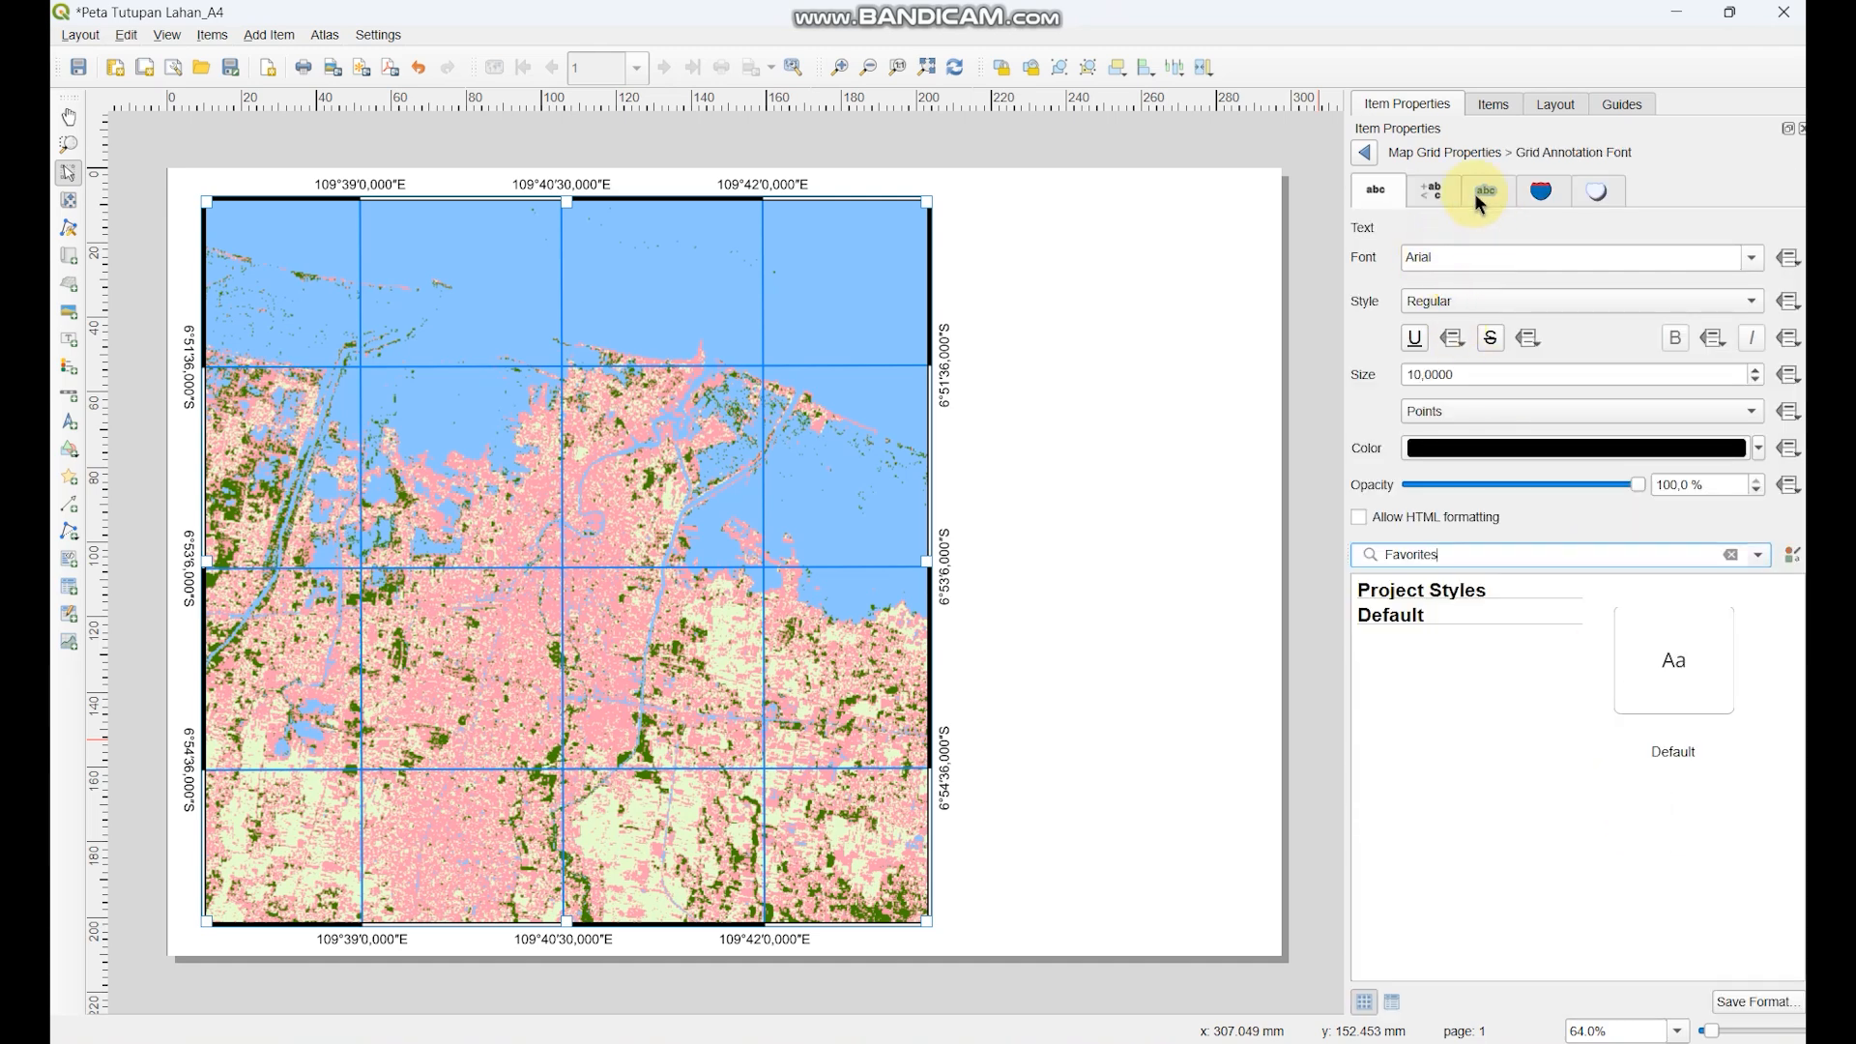
pyautogui.click(1362, 153)
pyautogui.scroll(-1, 1487, 520)
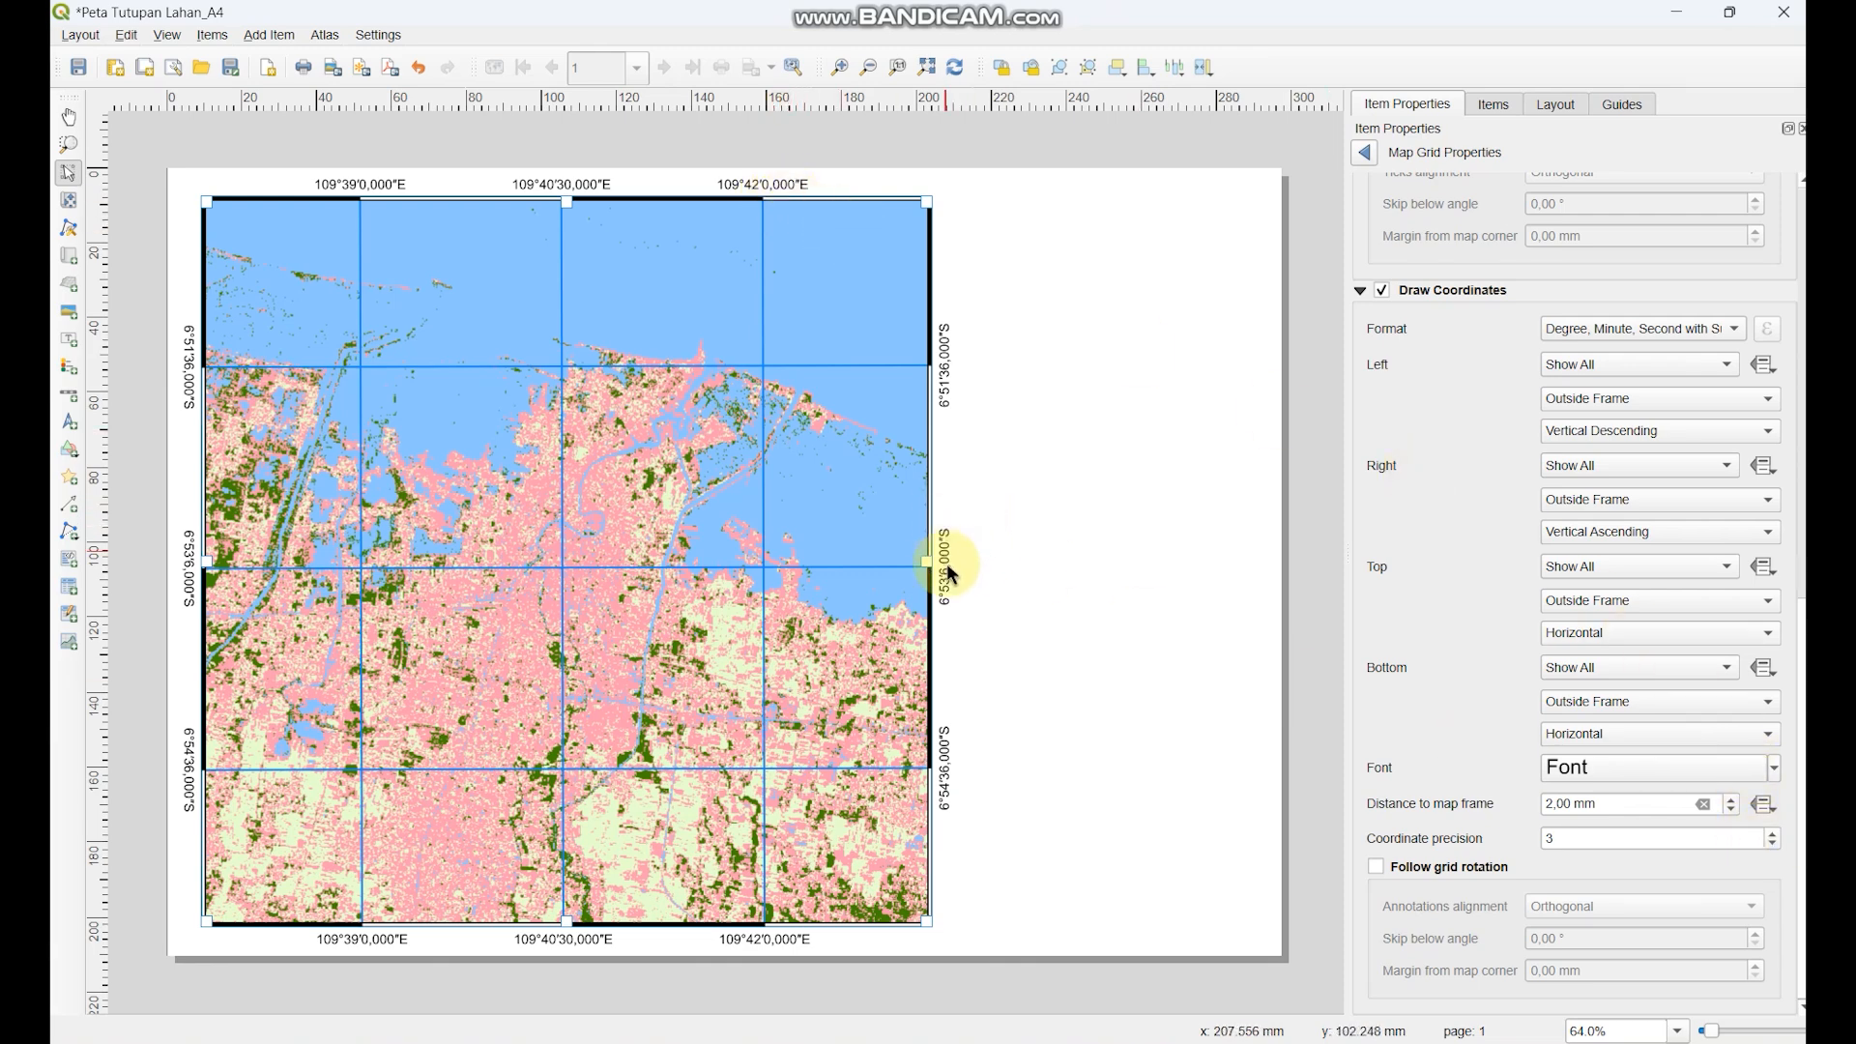
# - Reduce the coordinate precision to 0 and deselect the map
pyautogui.click(1772, 845)
pyautogui.click(1772, 844)
pyautogui.click(1772, 844)
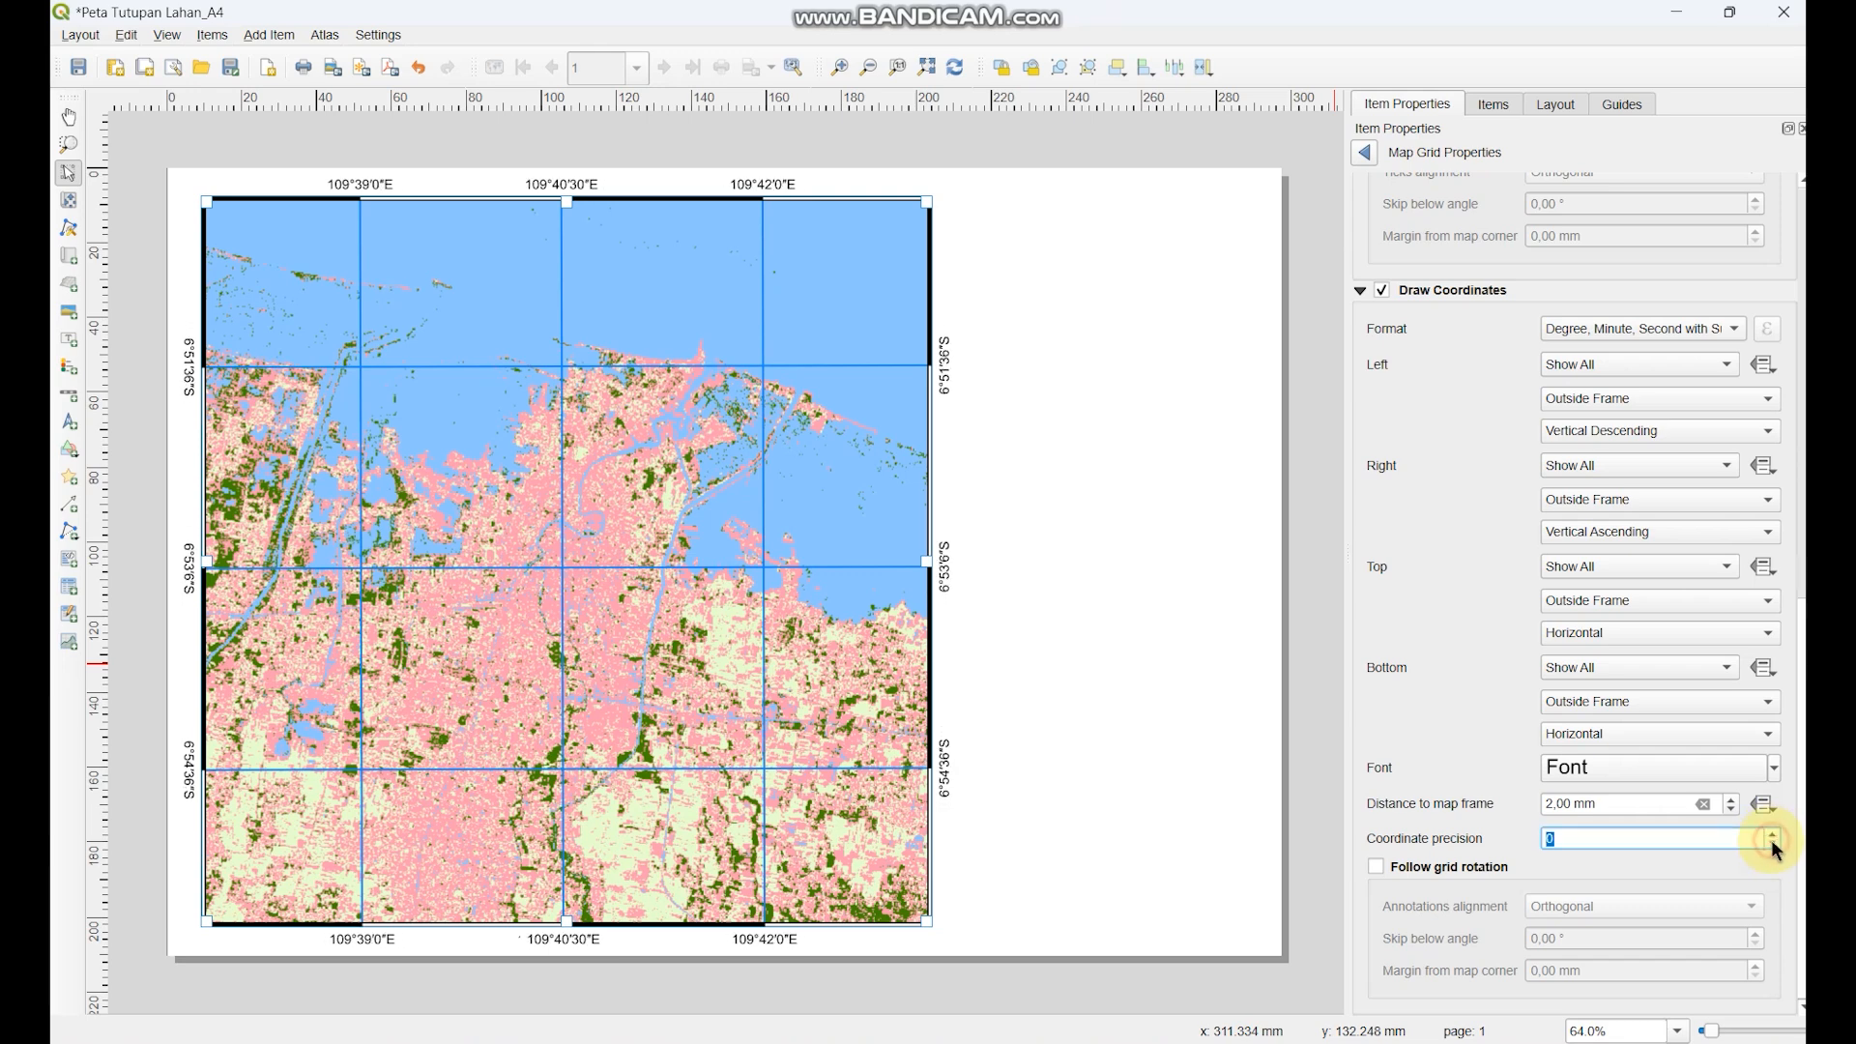
pyautogui.click(1048, 477)
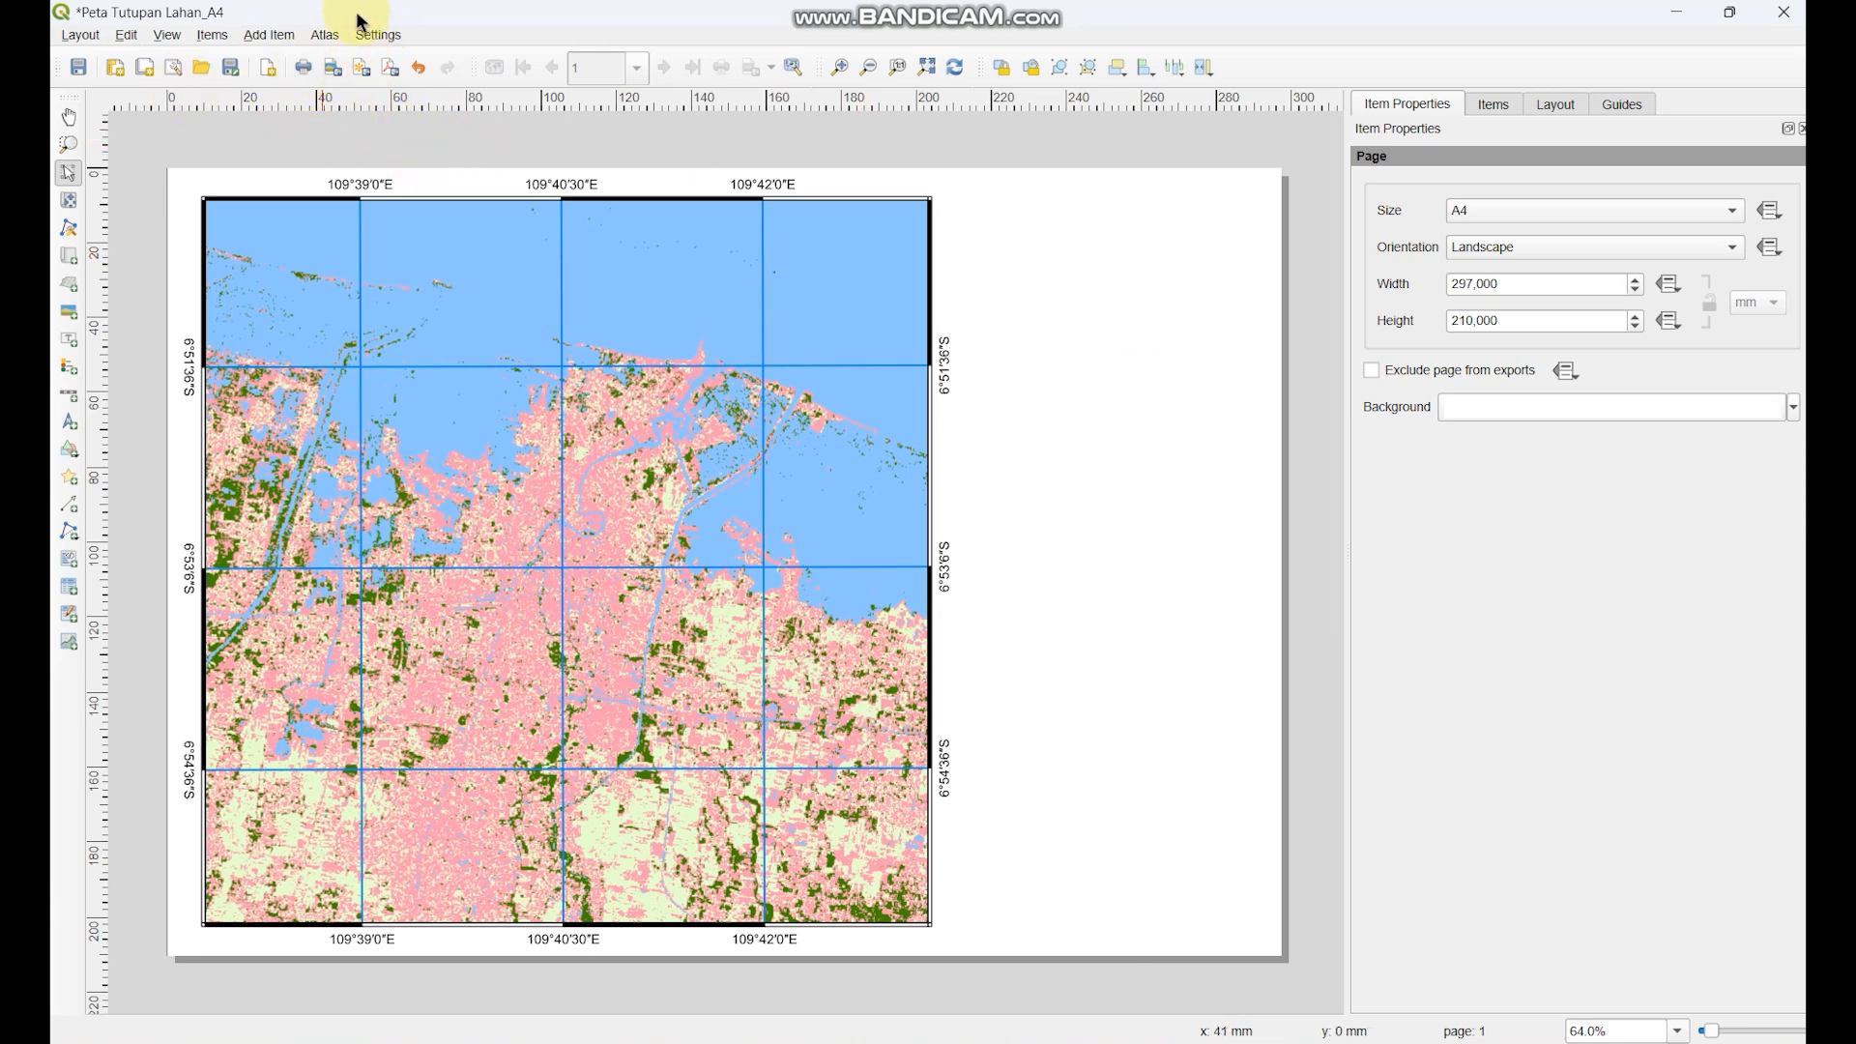
pyautogui.click(278, 38)
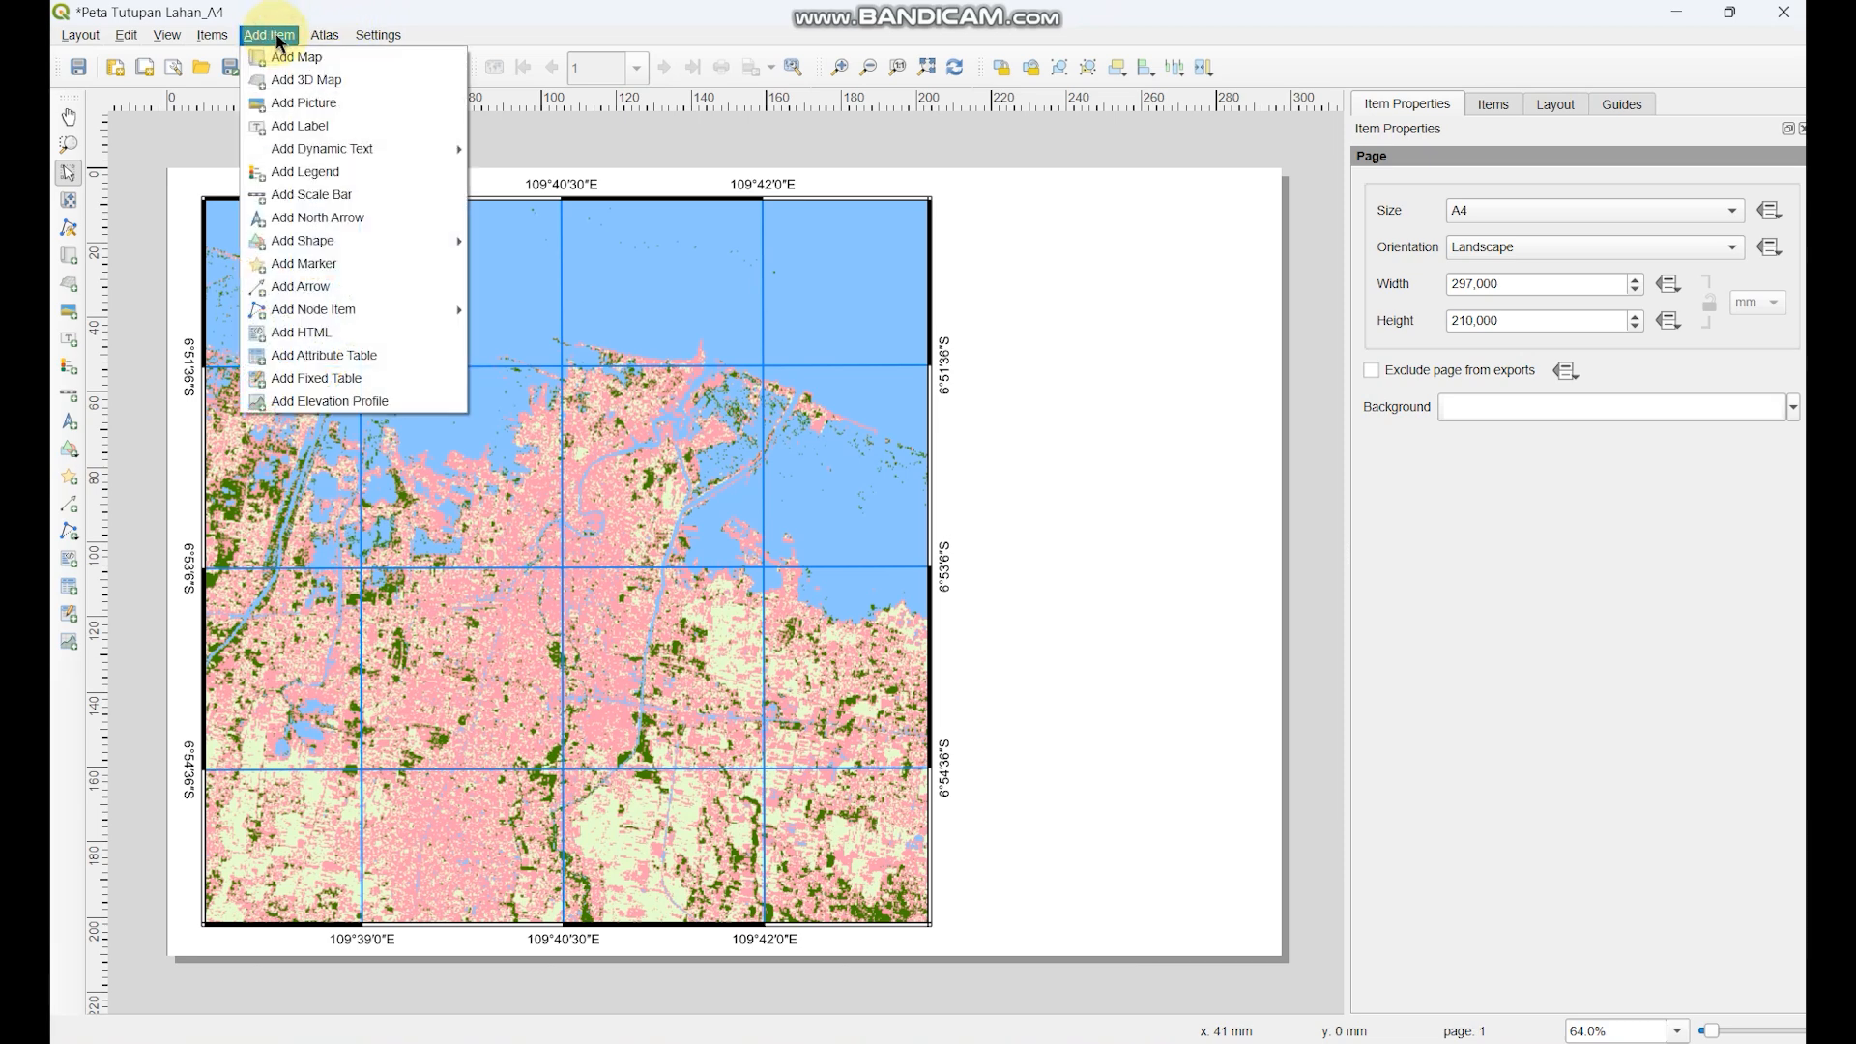
pyautogui.click(277, 43)
pyautogui.click(212, 34)
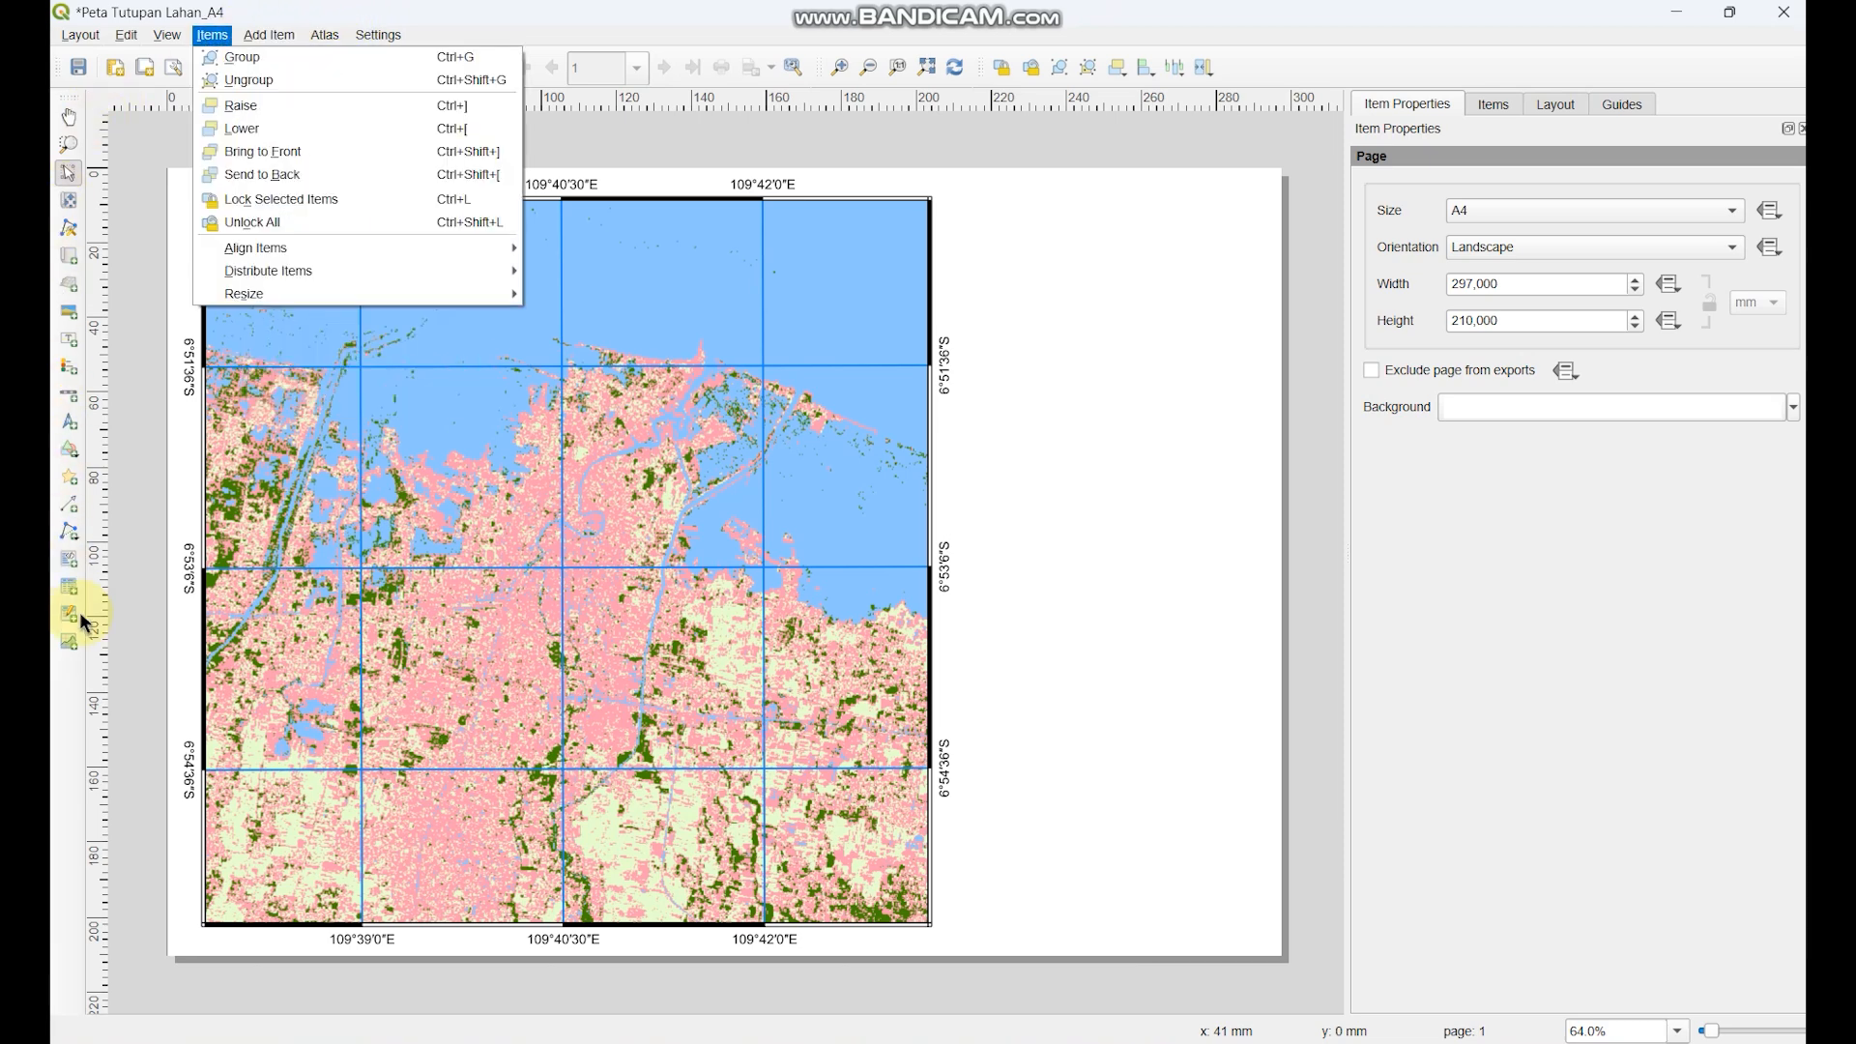
# - Add a wide rectangle shape in the blank area beside the map's upper right corner and reduce its height slightly
pyautogui.click(287, 31)
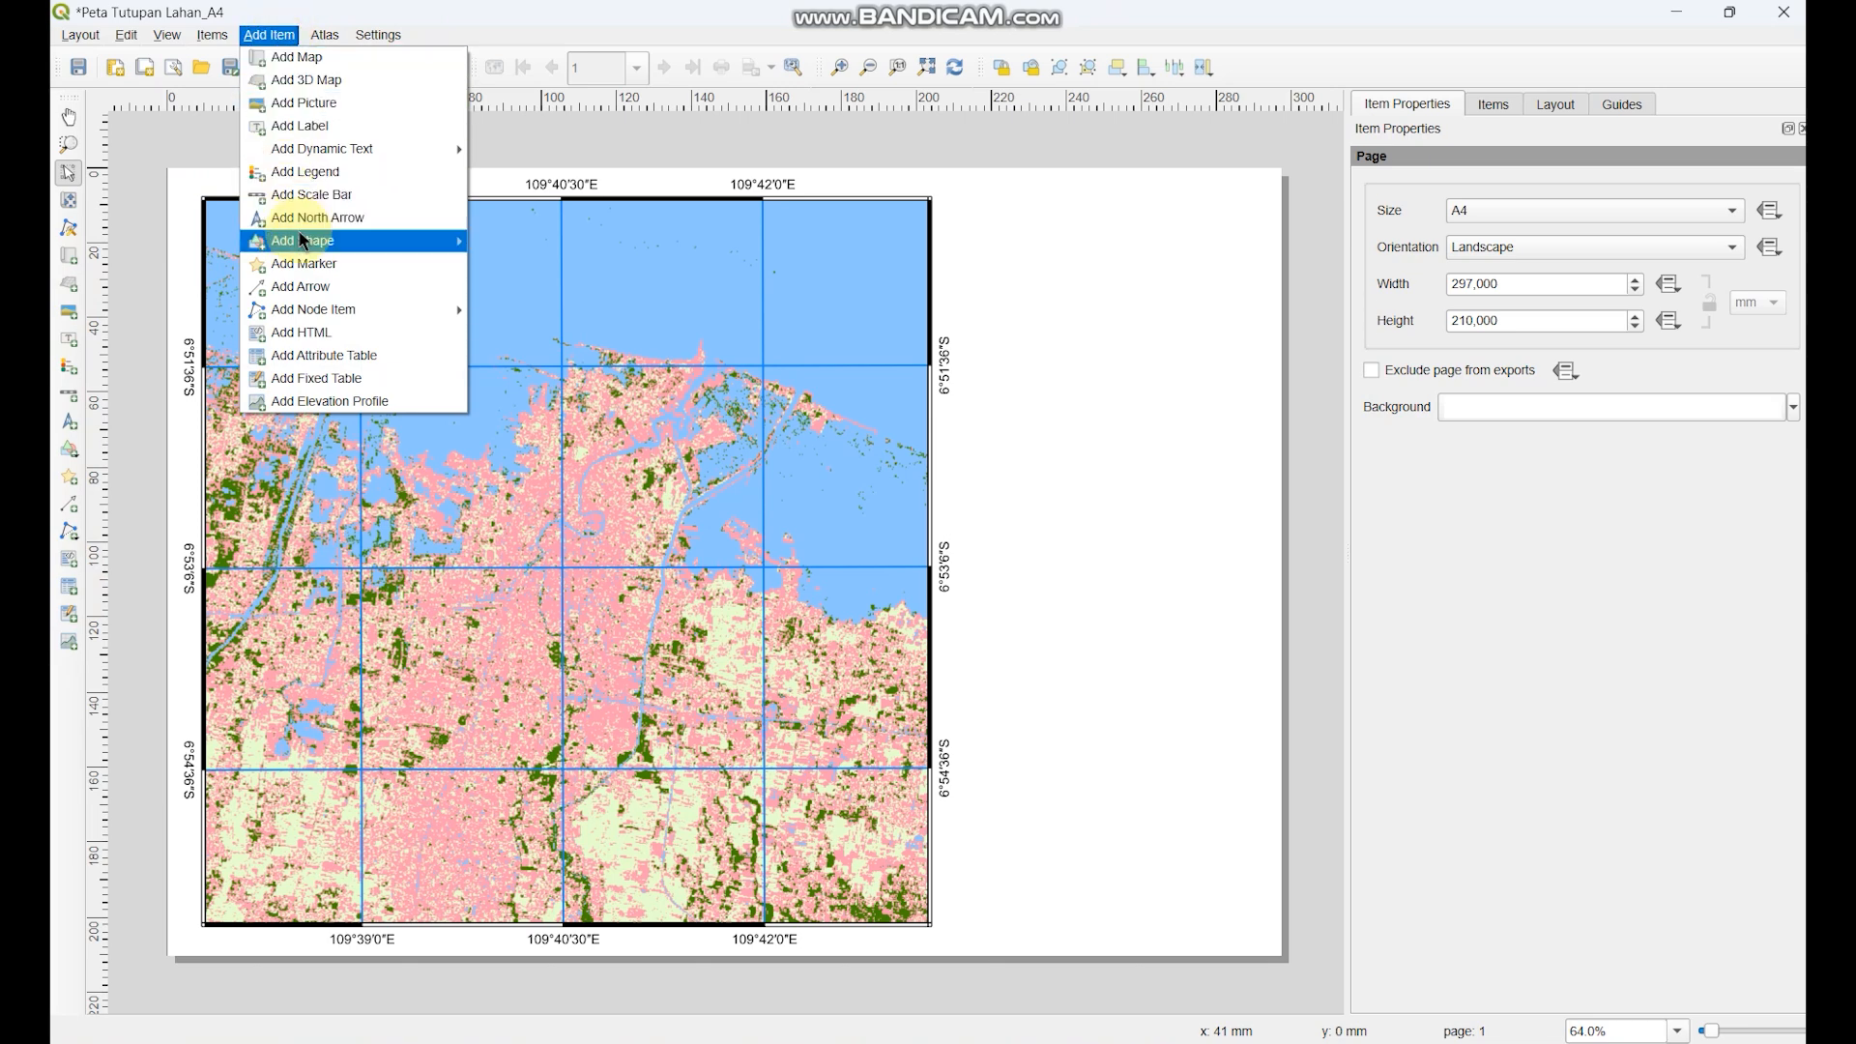
pyautogui.moveTo(304, 241)
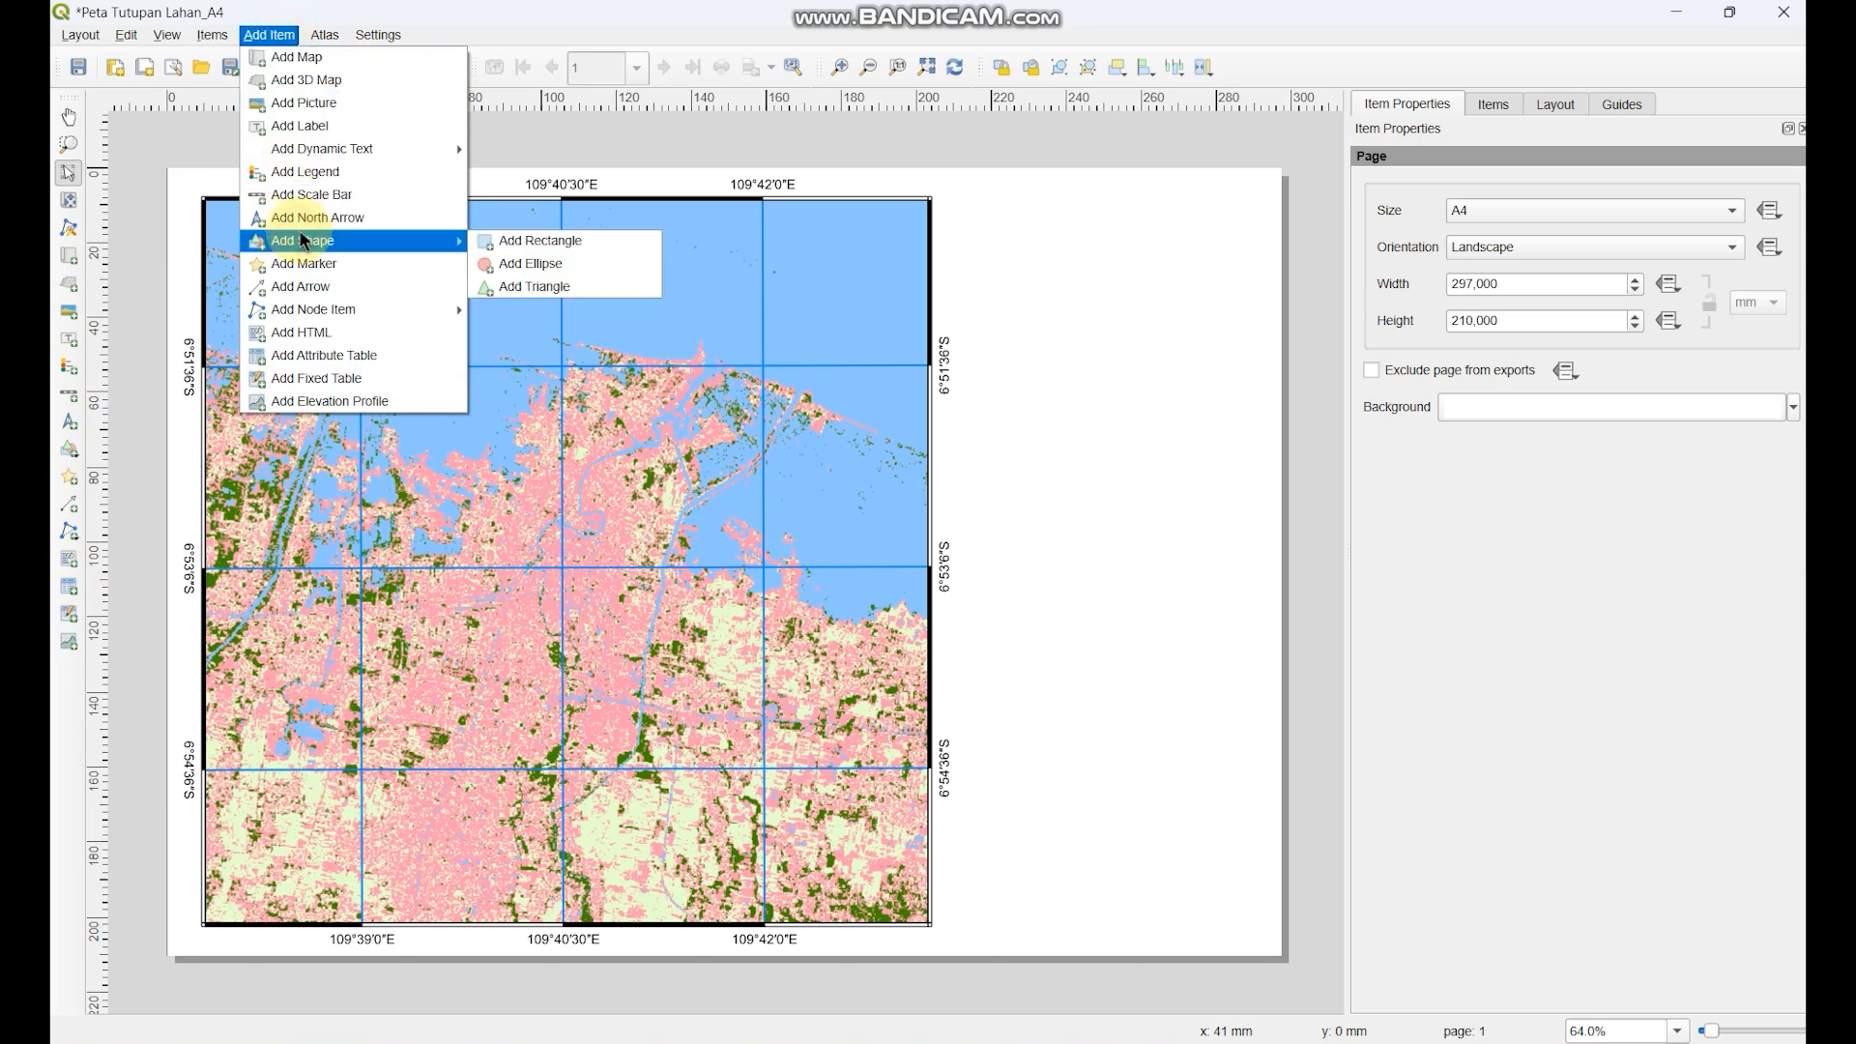
pyautogui.click(534, 241)
pyautogui.moveTo(950, 200); pyautogui.dragTo(1254, 304)
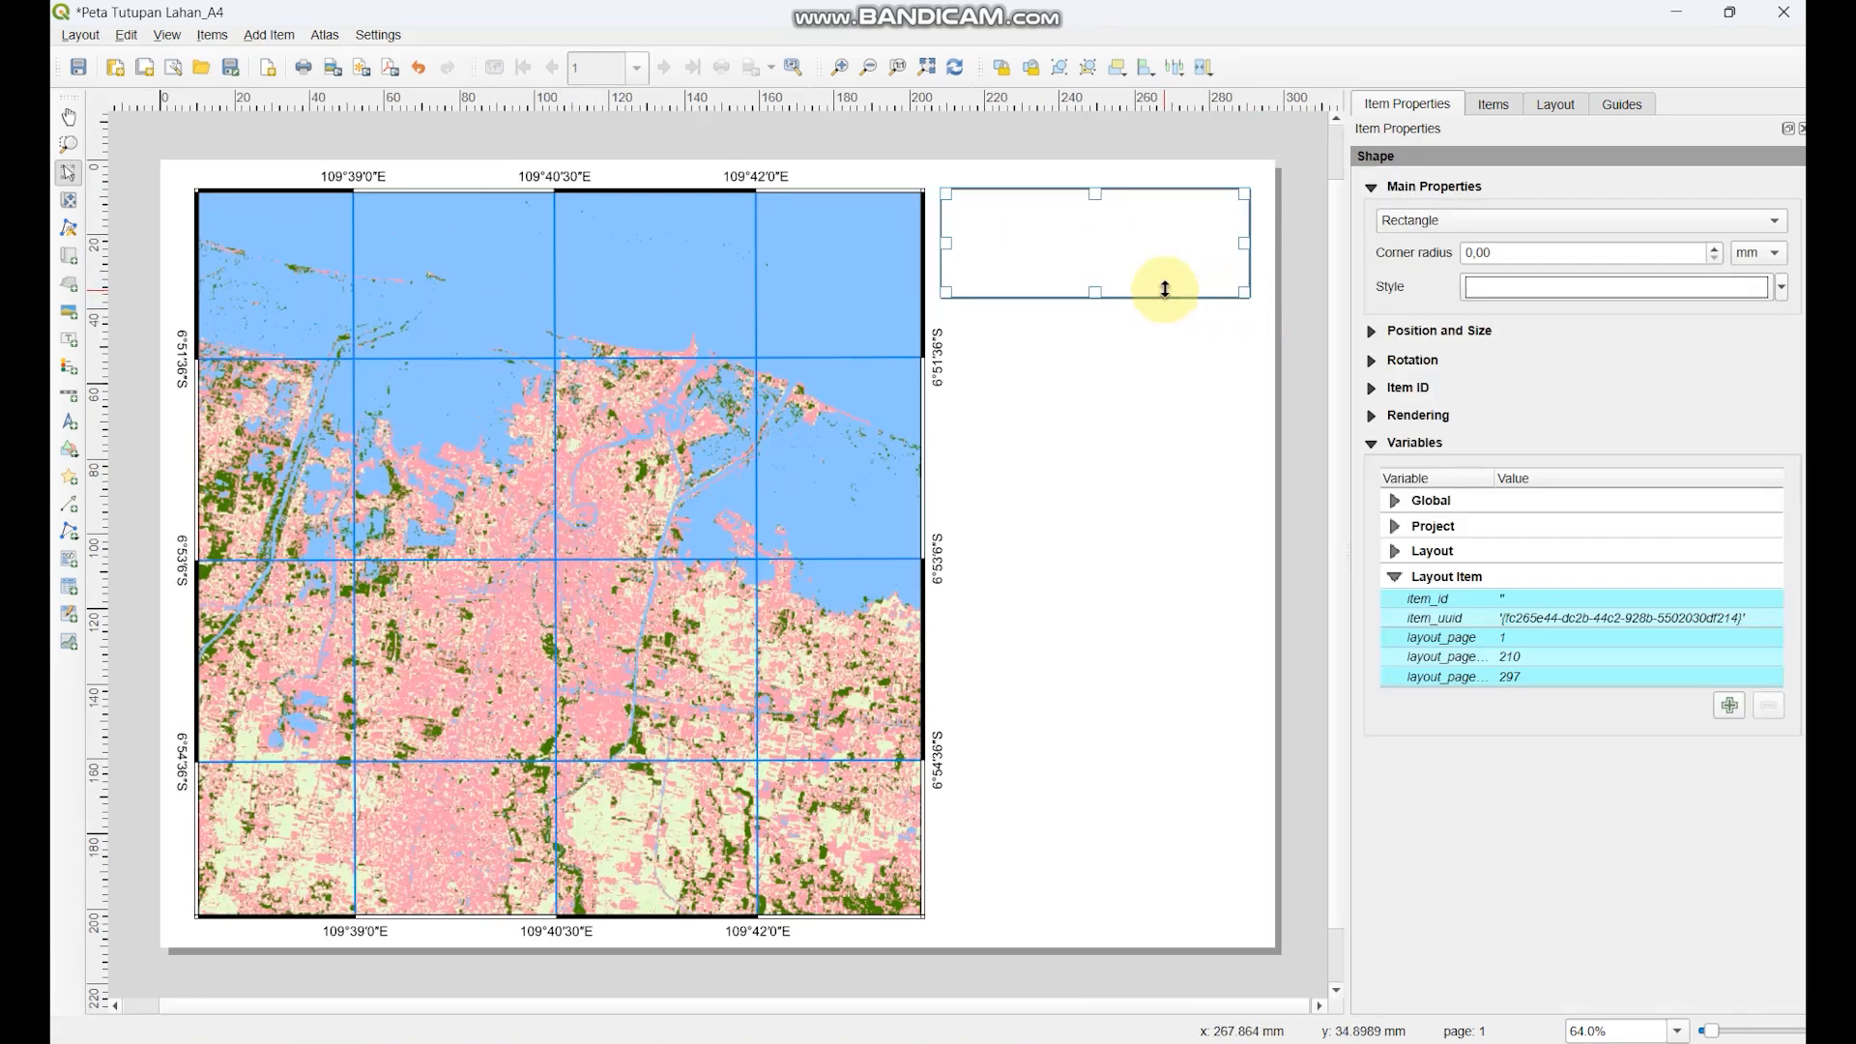
pyautogui.moveTo(1088, 293); pyautogui.dragTo(1098, 275)
pyautogui.click(1112, 225)
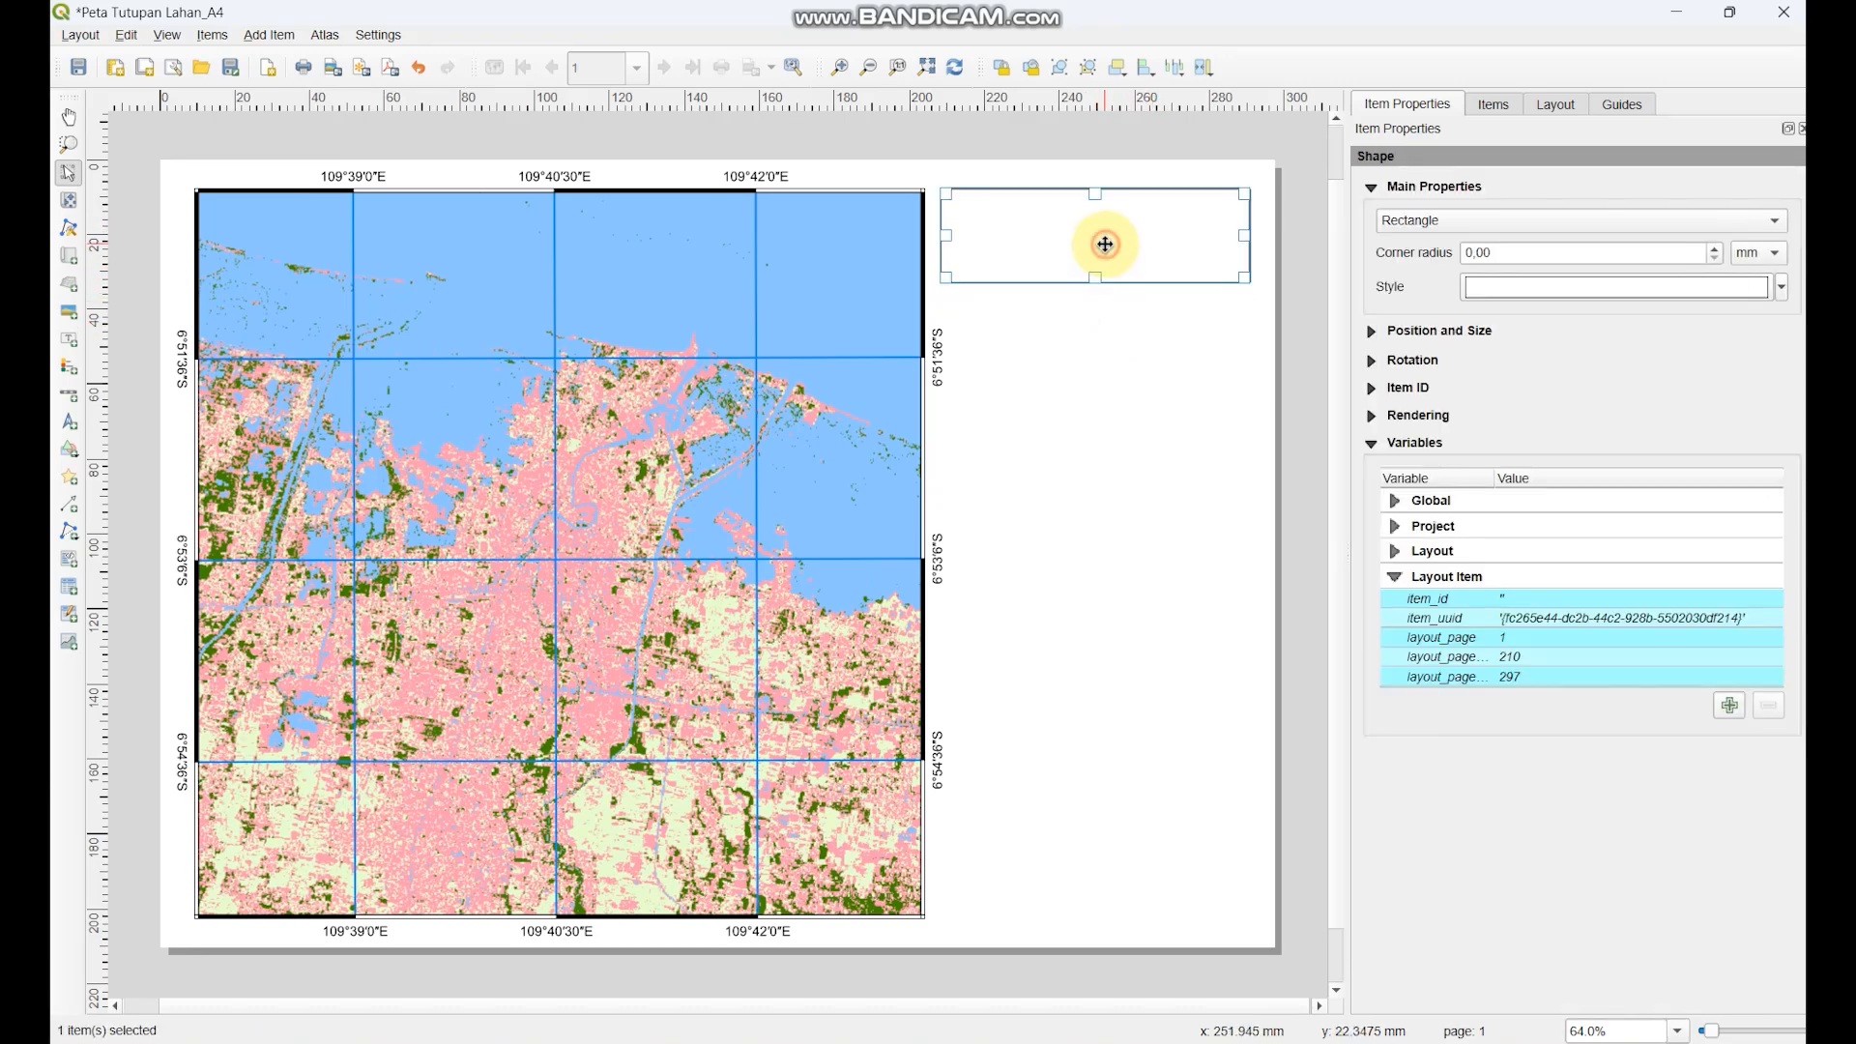
pyautogui.rightClick(1104, 243)
pyautogui.click(1143, 298)
pyautogui.rightClick(1067, 346)
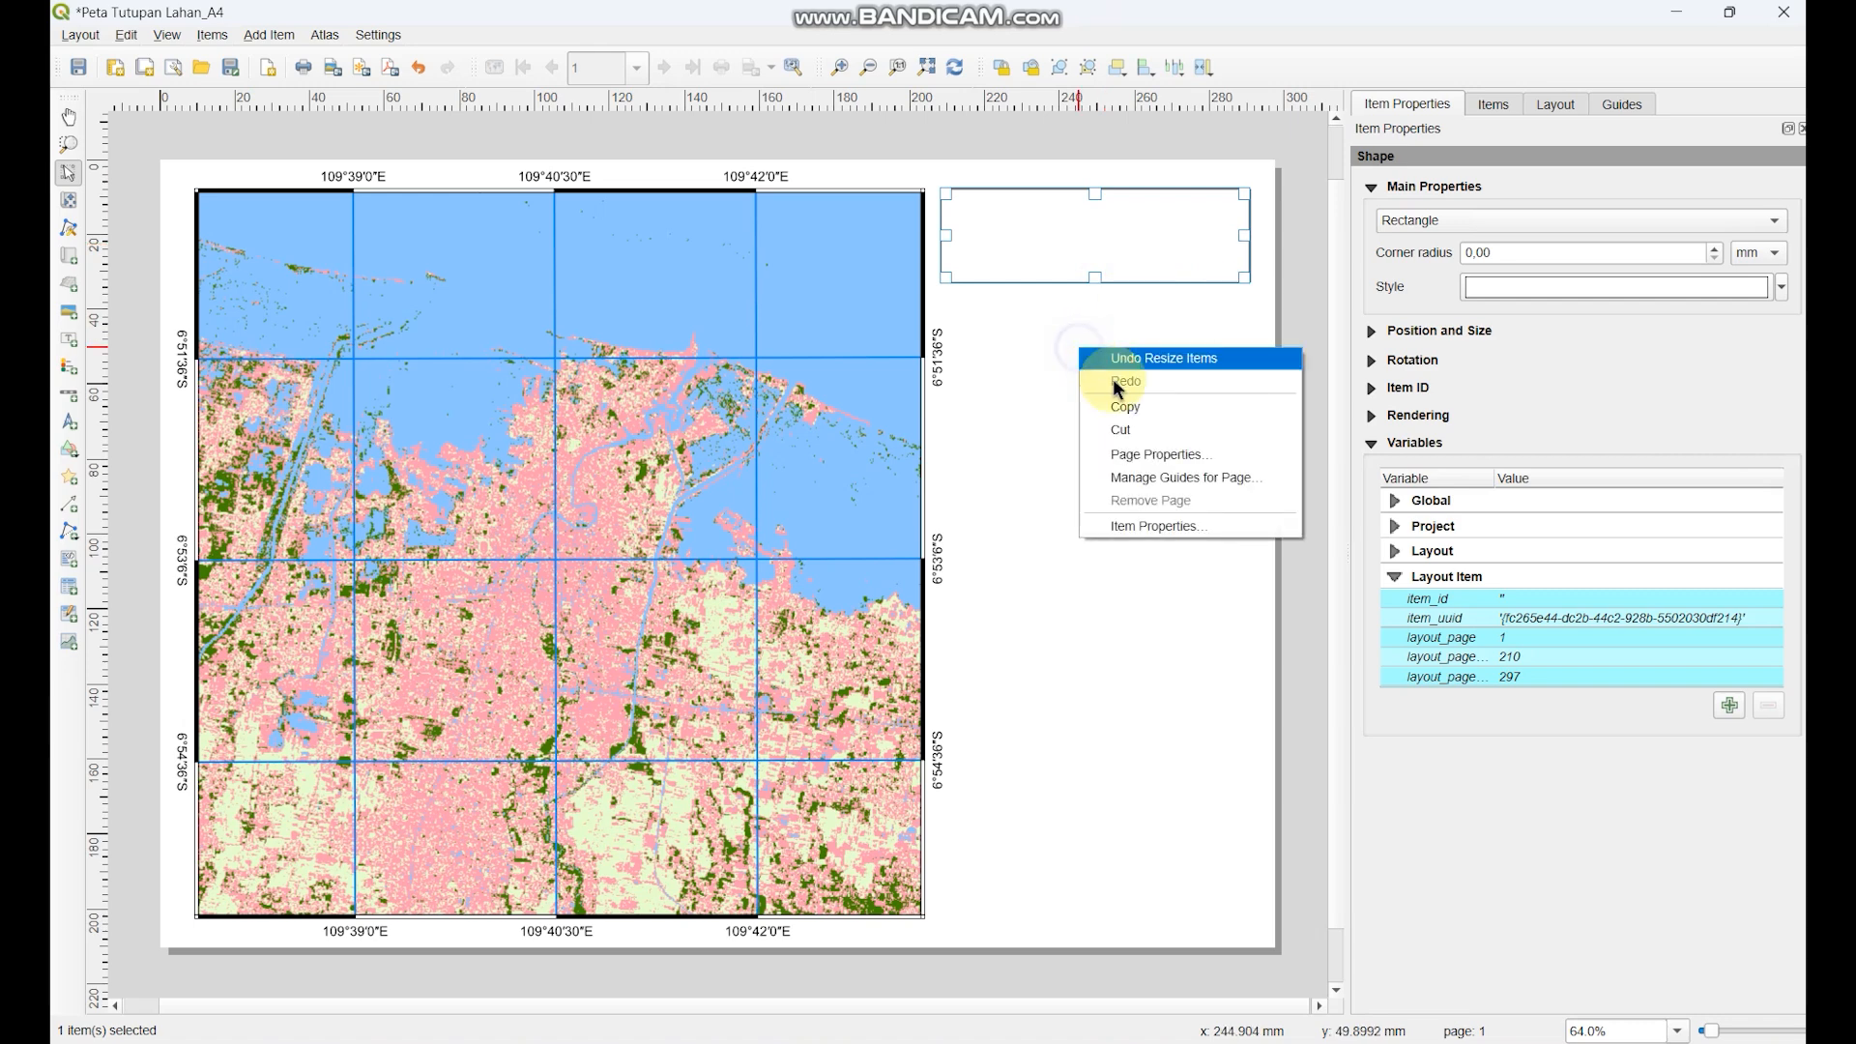
pyautogui.click(1021, 404)
# - Copy the rectangle and paste a duplicate onto the blank part of the page
pyautogui.rightClick(1107, 234)
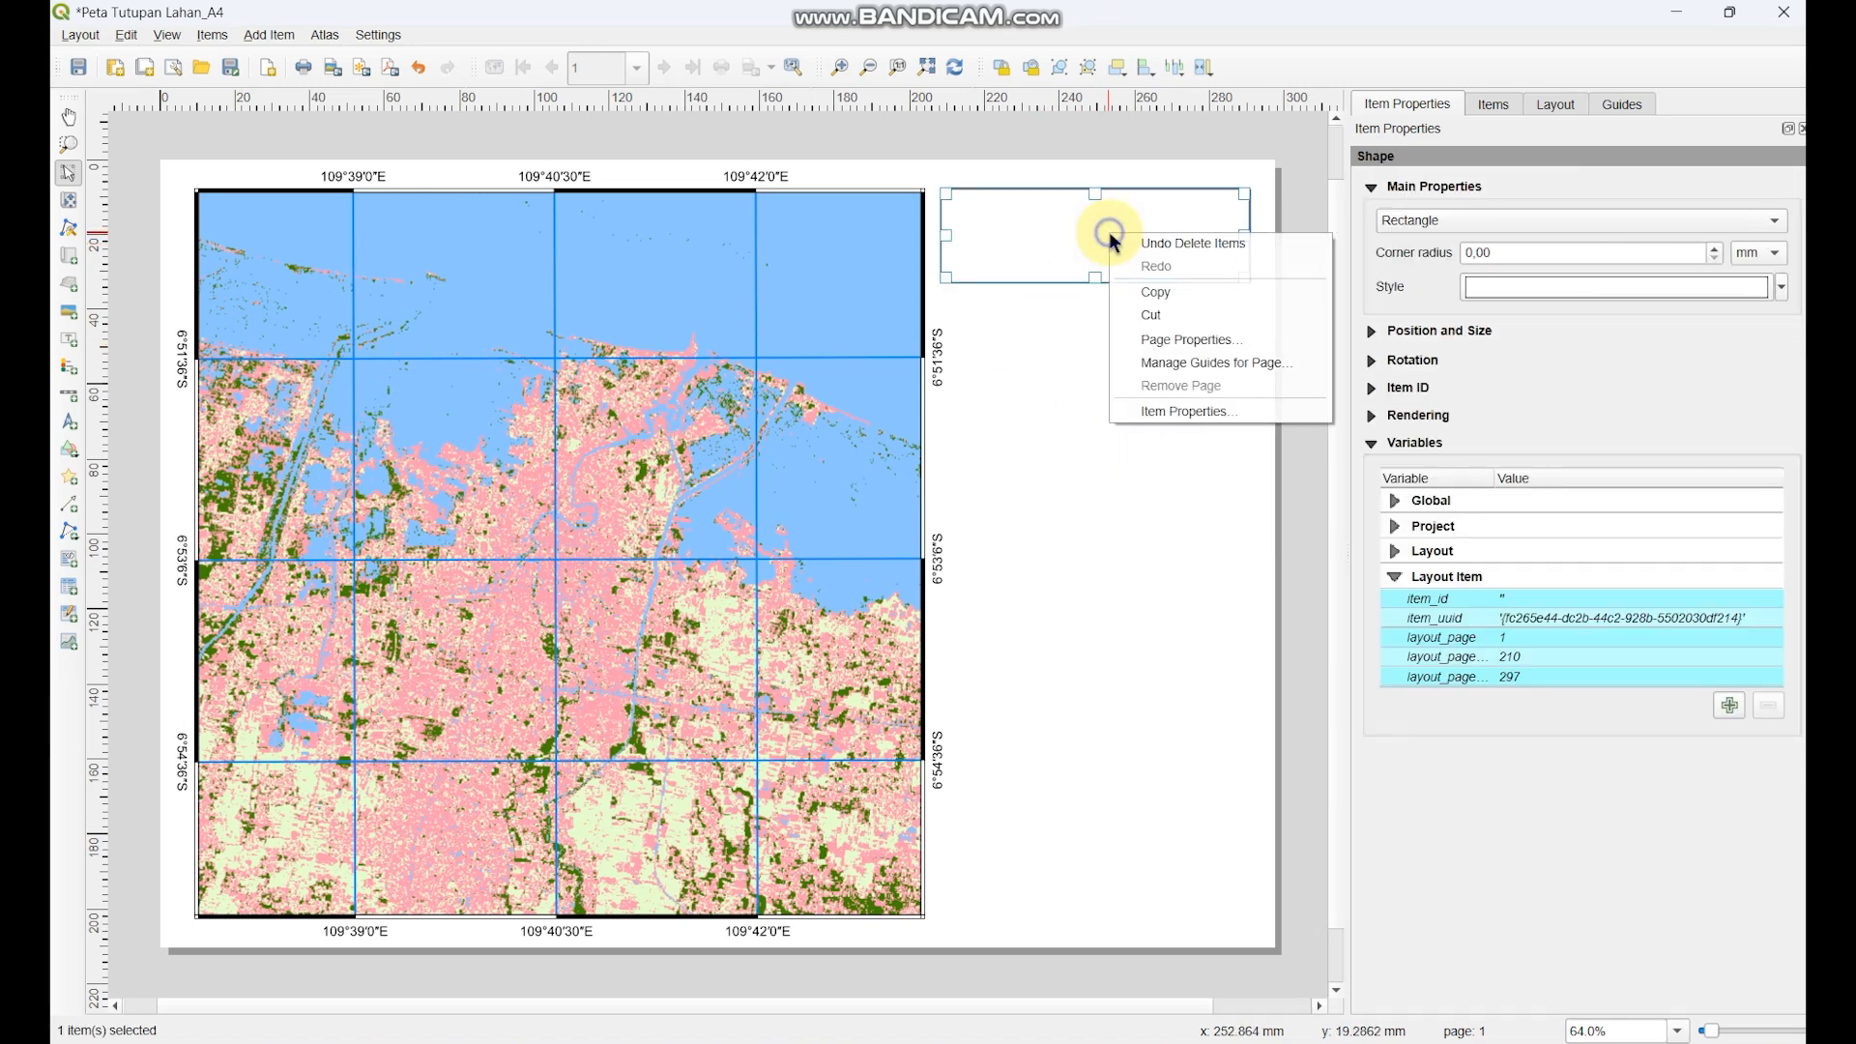
pyautogui.click(1147, 298)
pyautogui.click(1131, 406)
pyautogui.rightClick(1126, 396)
pyautogui.click(1180, 455)
# - Move the duplicate just below the first rectangle and align both in the space beside the map
pyautogui.moveTo(1158, 438); pyautogui.dragTo(1002, 369)
pyautogui.moveTo(1071, 212); pyautogui.dragTo(1082, 220)
pyautogui.moveTo(1110, 319); pyautogui.dragTo(1119, 306)
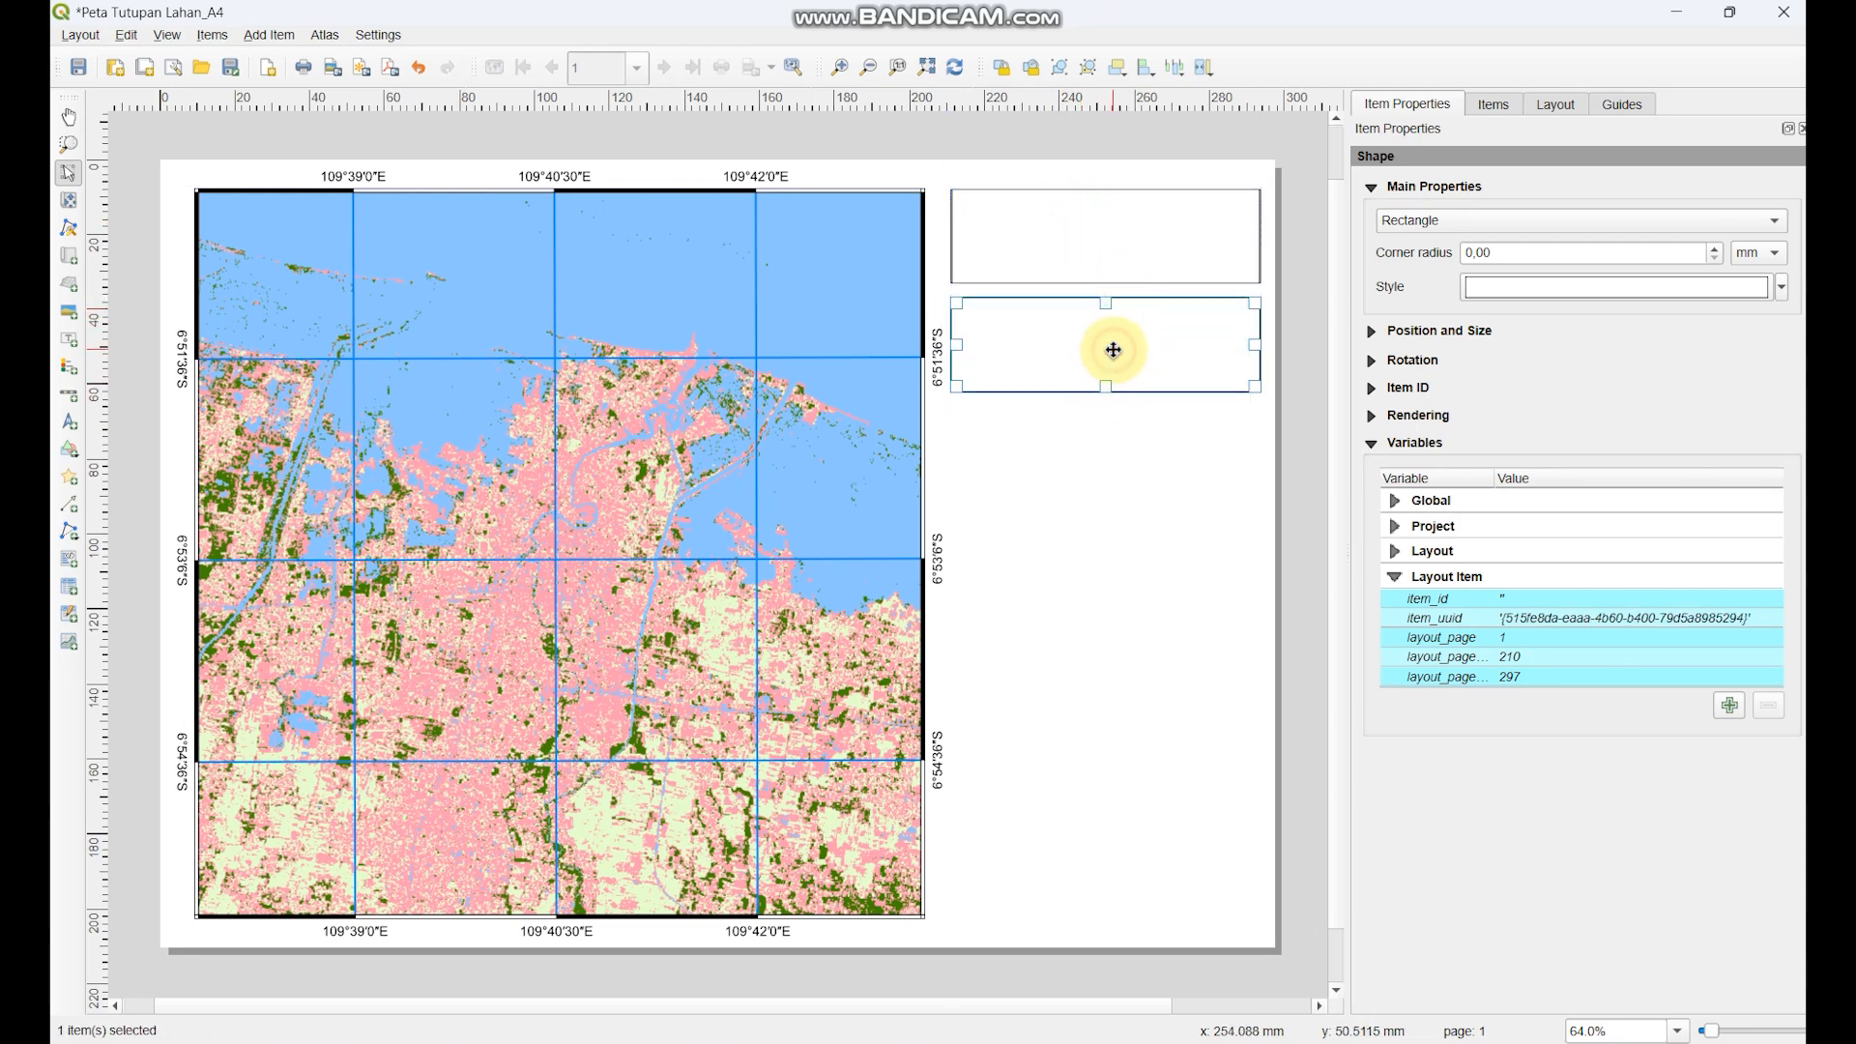
# - Add a taller third rectangle below the second one and place a duplicate of it in the remaining space beneath
pyautogui.hotkey('ctrl', 'v')
pyautogui.moveTo(1202, 406); pyautogui.dragTo(1027, 448)
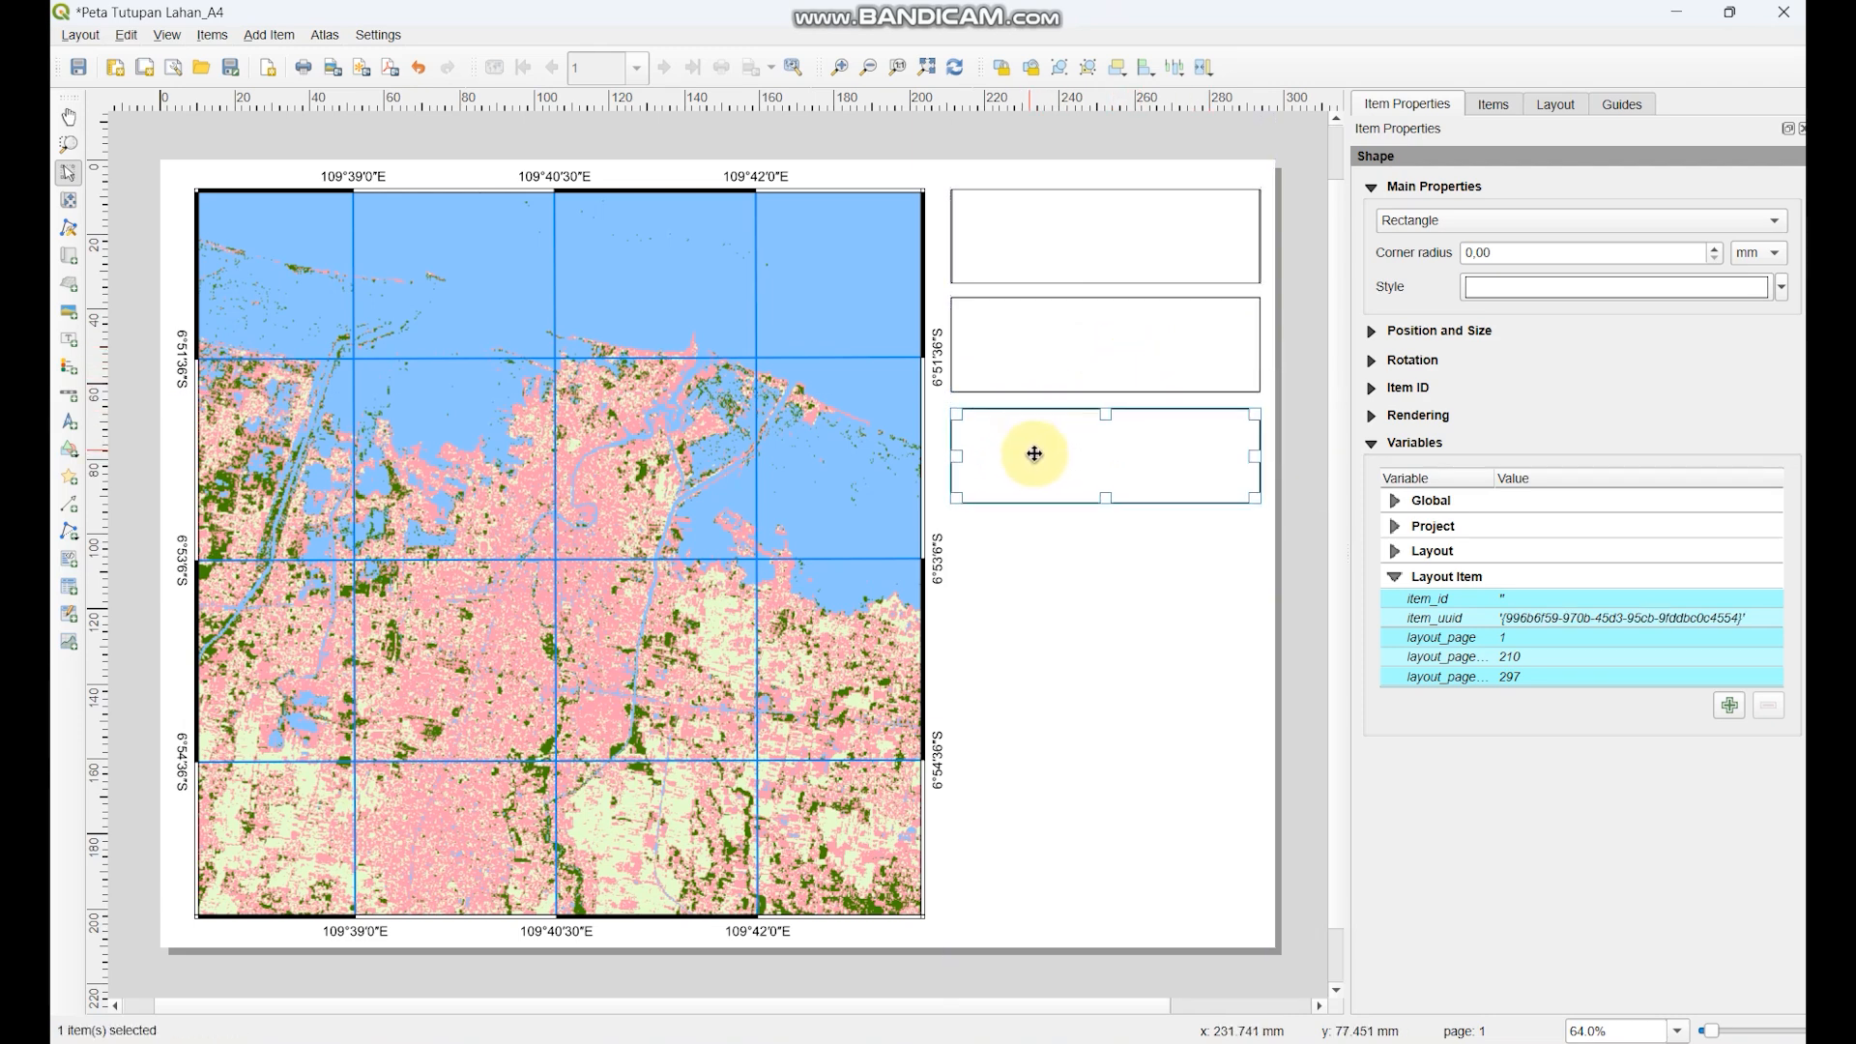
pyautogui.moveTo(1104, 499); pyautogui.dragTo(1039, 738)
pyautogui.hotkey('ctrl', 'v')
pyautogui.moveTo(1101, 683); pyautogui.dragTo(1104, 674)
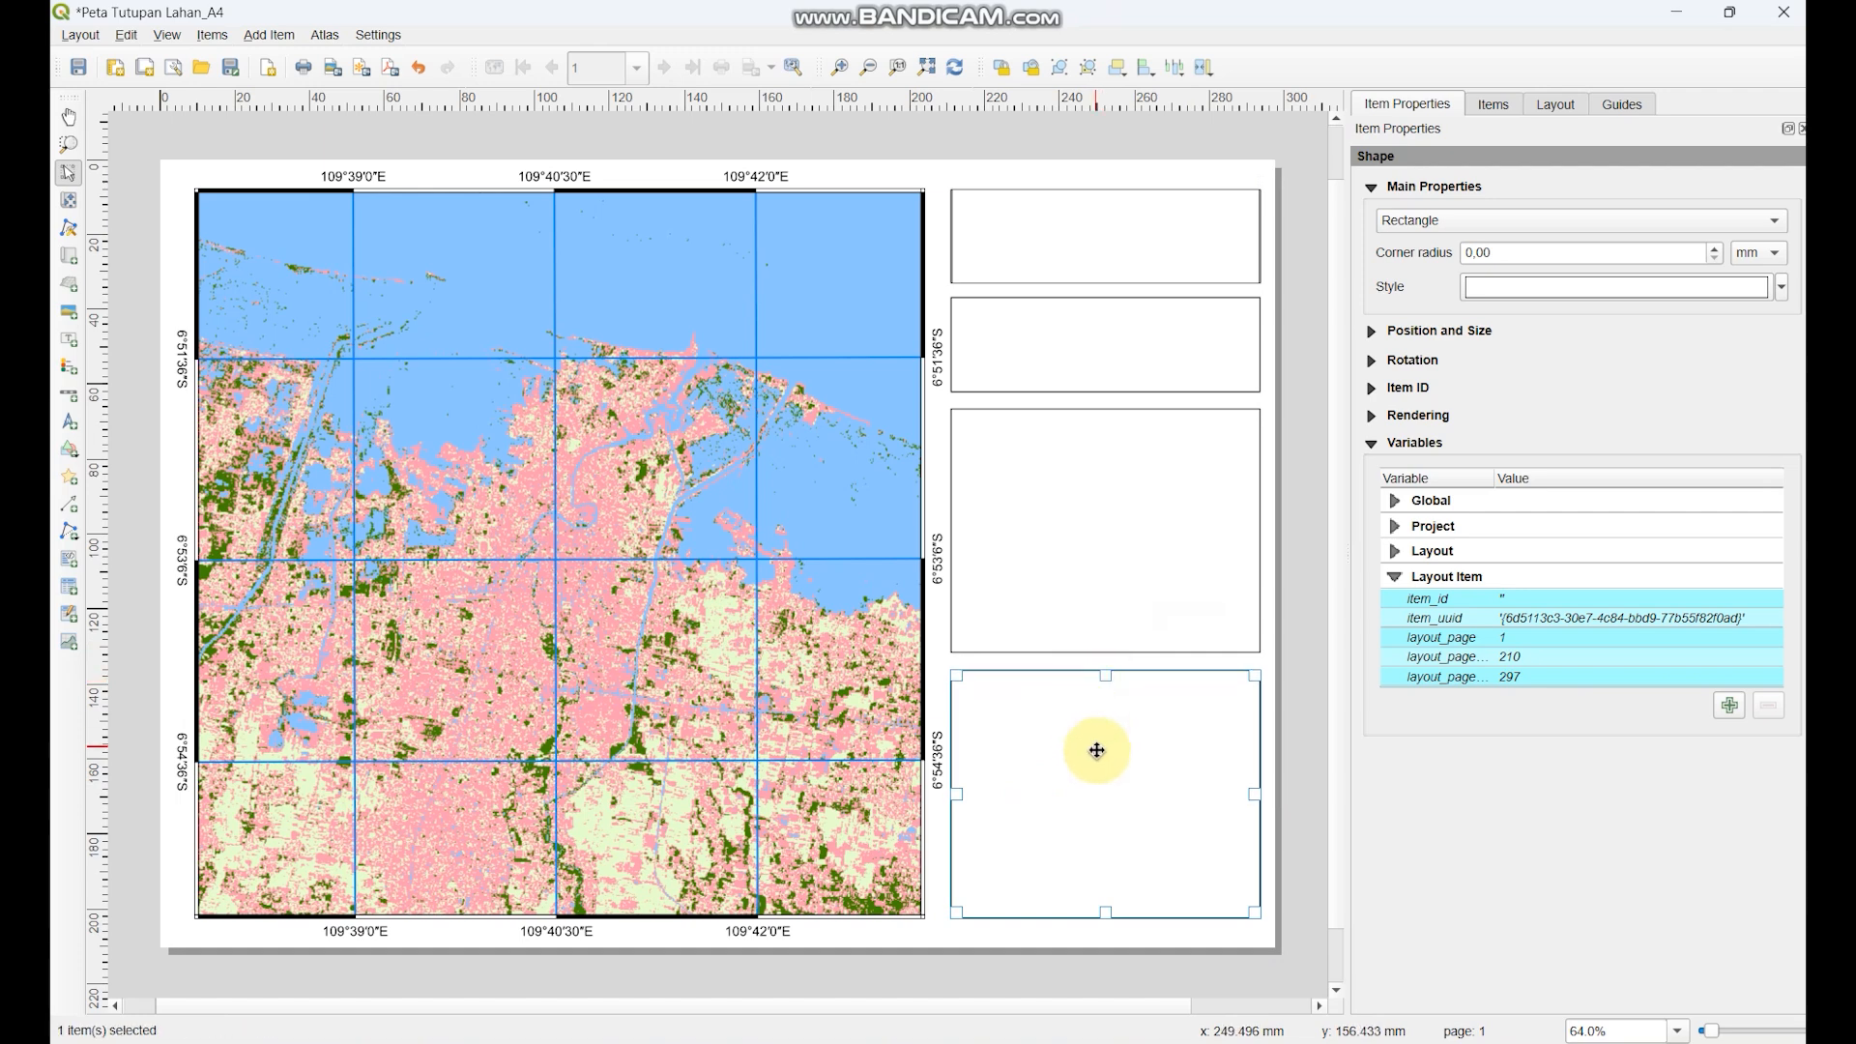
pyautogui.click(1100, 498)
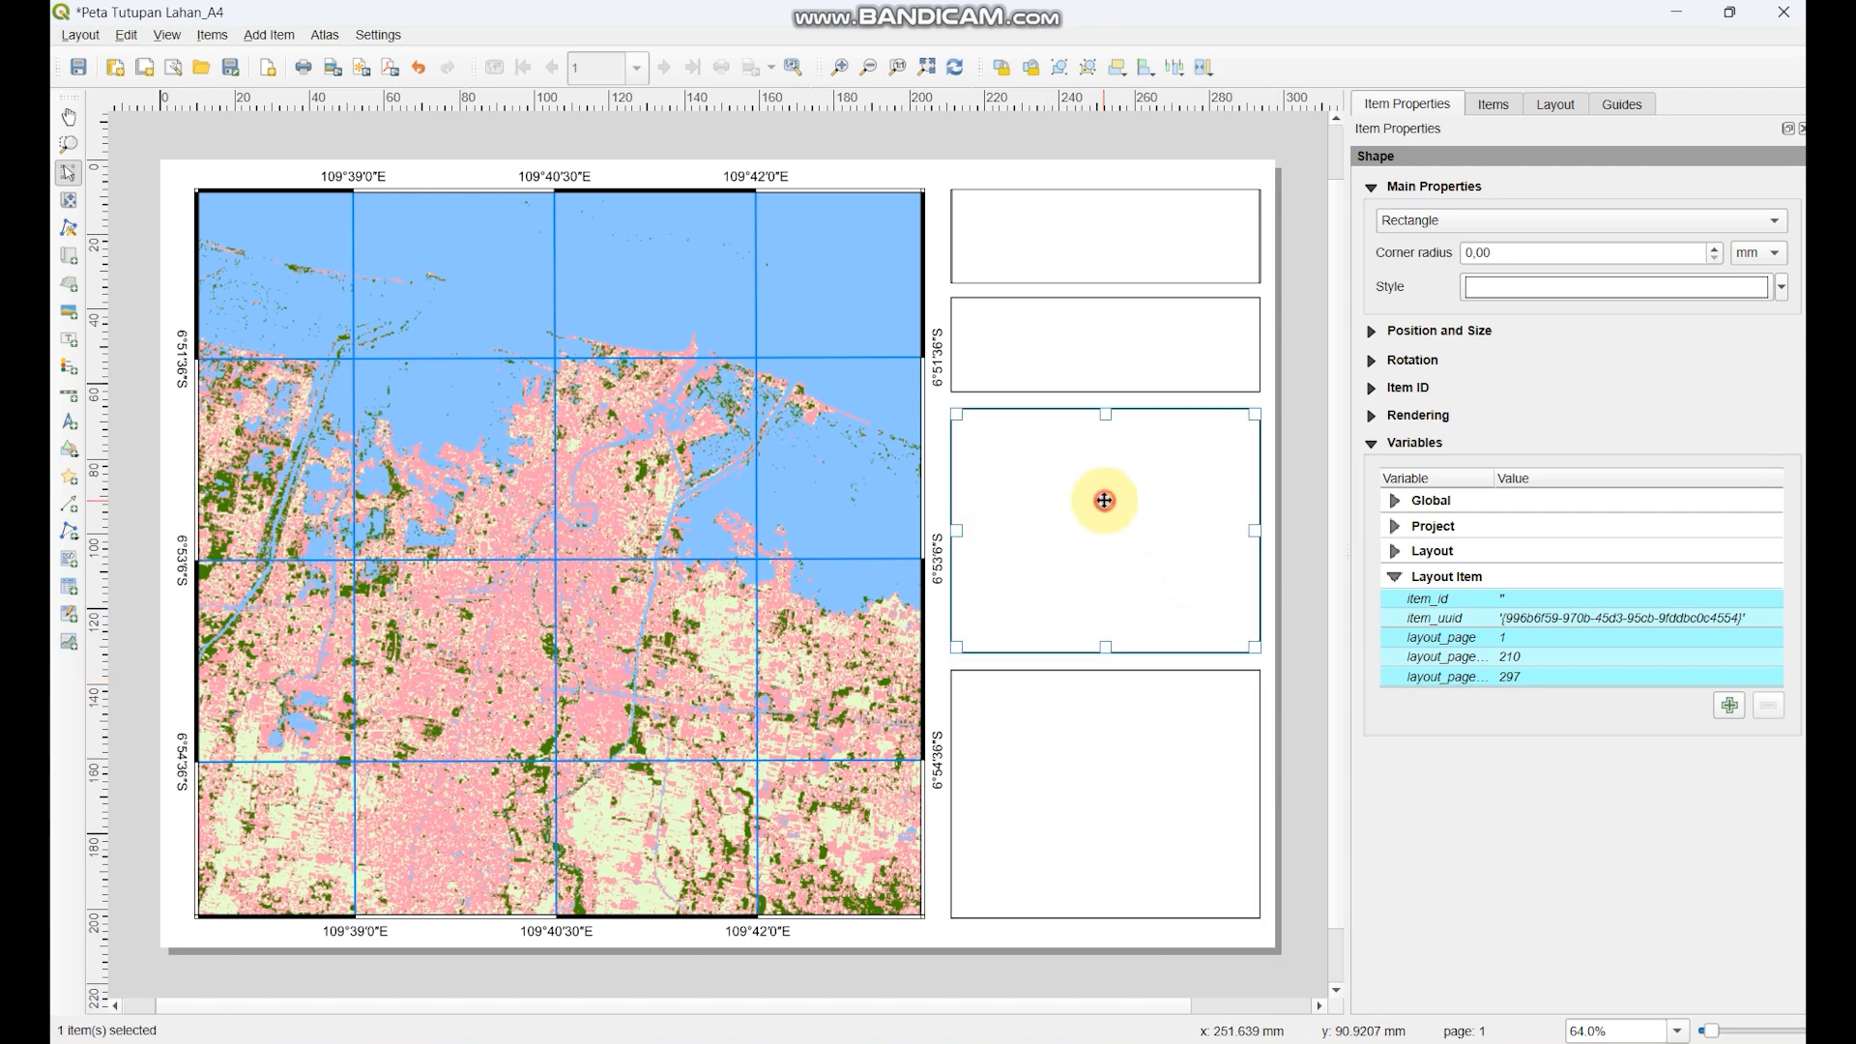
pyautogui.moveTo(1073, 377); pyautogui.dragTo(1075, 376)
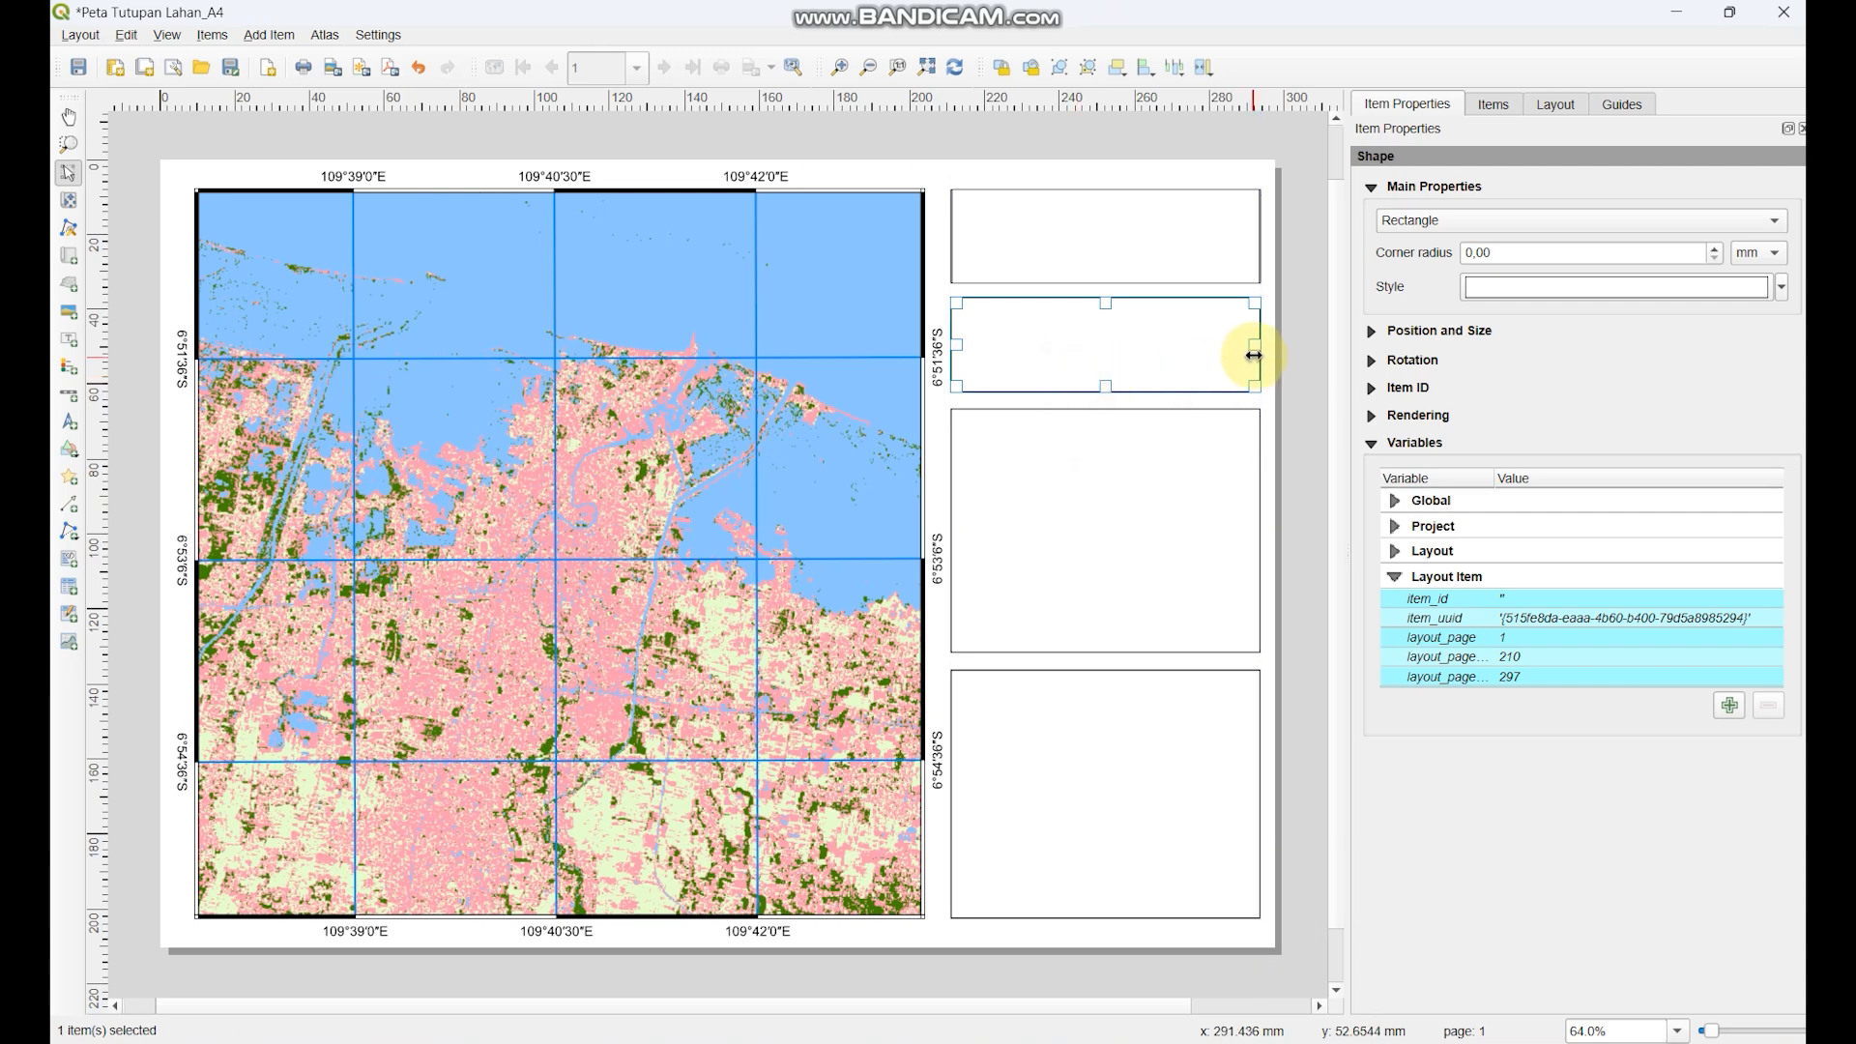
pyautogui.click(1302, 346)
pyautogui.click(1156, 236)
pyautogui.click(1156, 321)
pyautogui.click(1156, 449)
pyautogui.click(1111, 229)
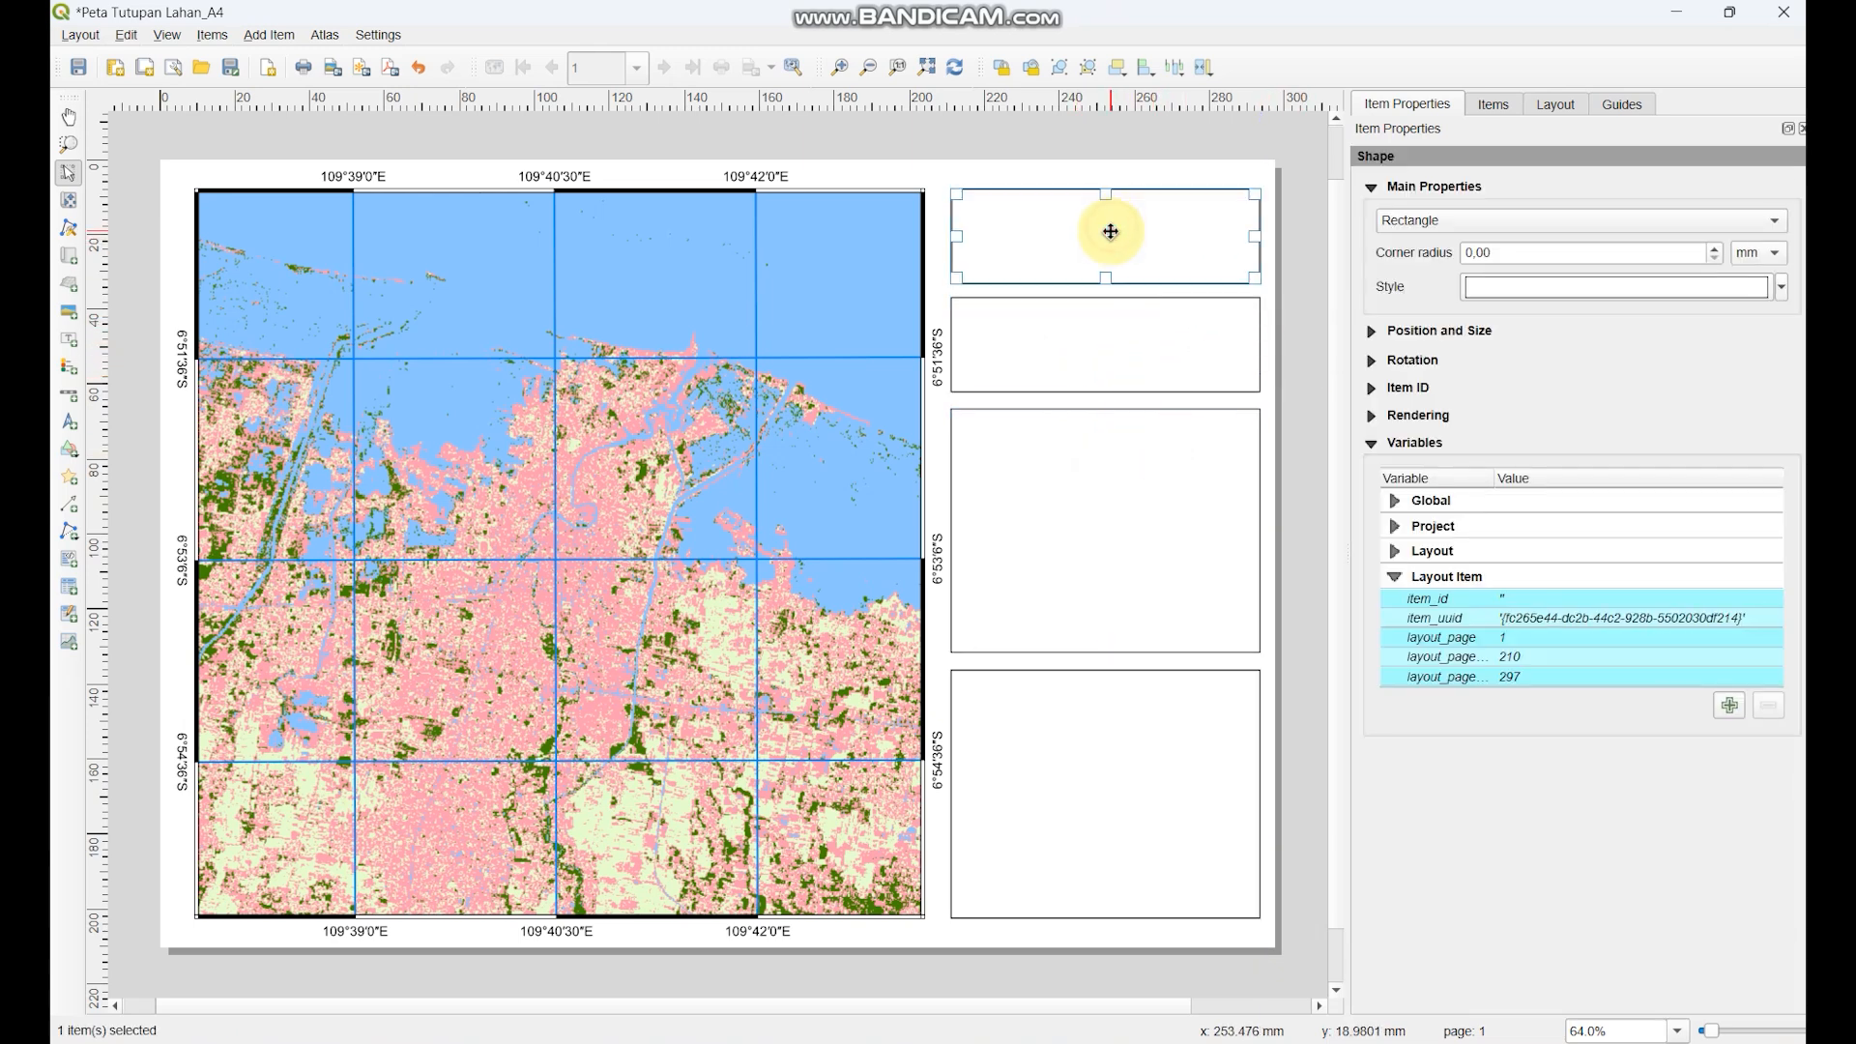
pyautogui.click(1083, 332)
pyautogui.click(1102, 240)
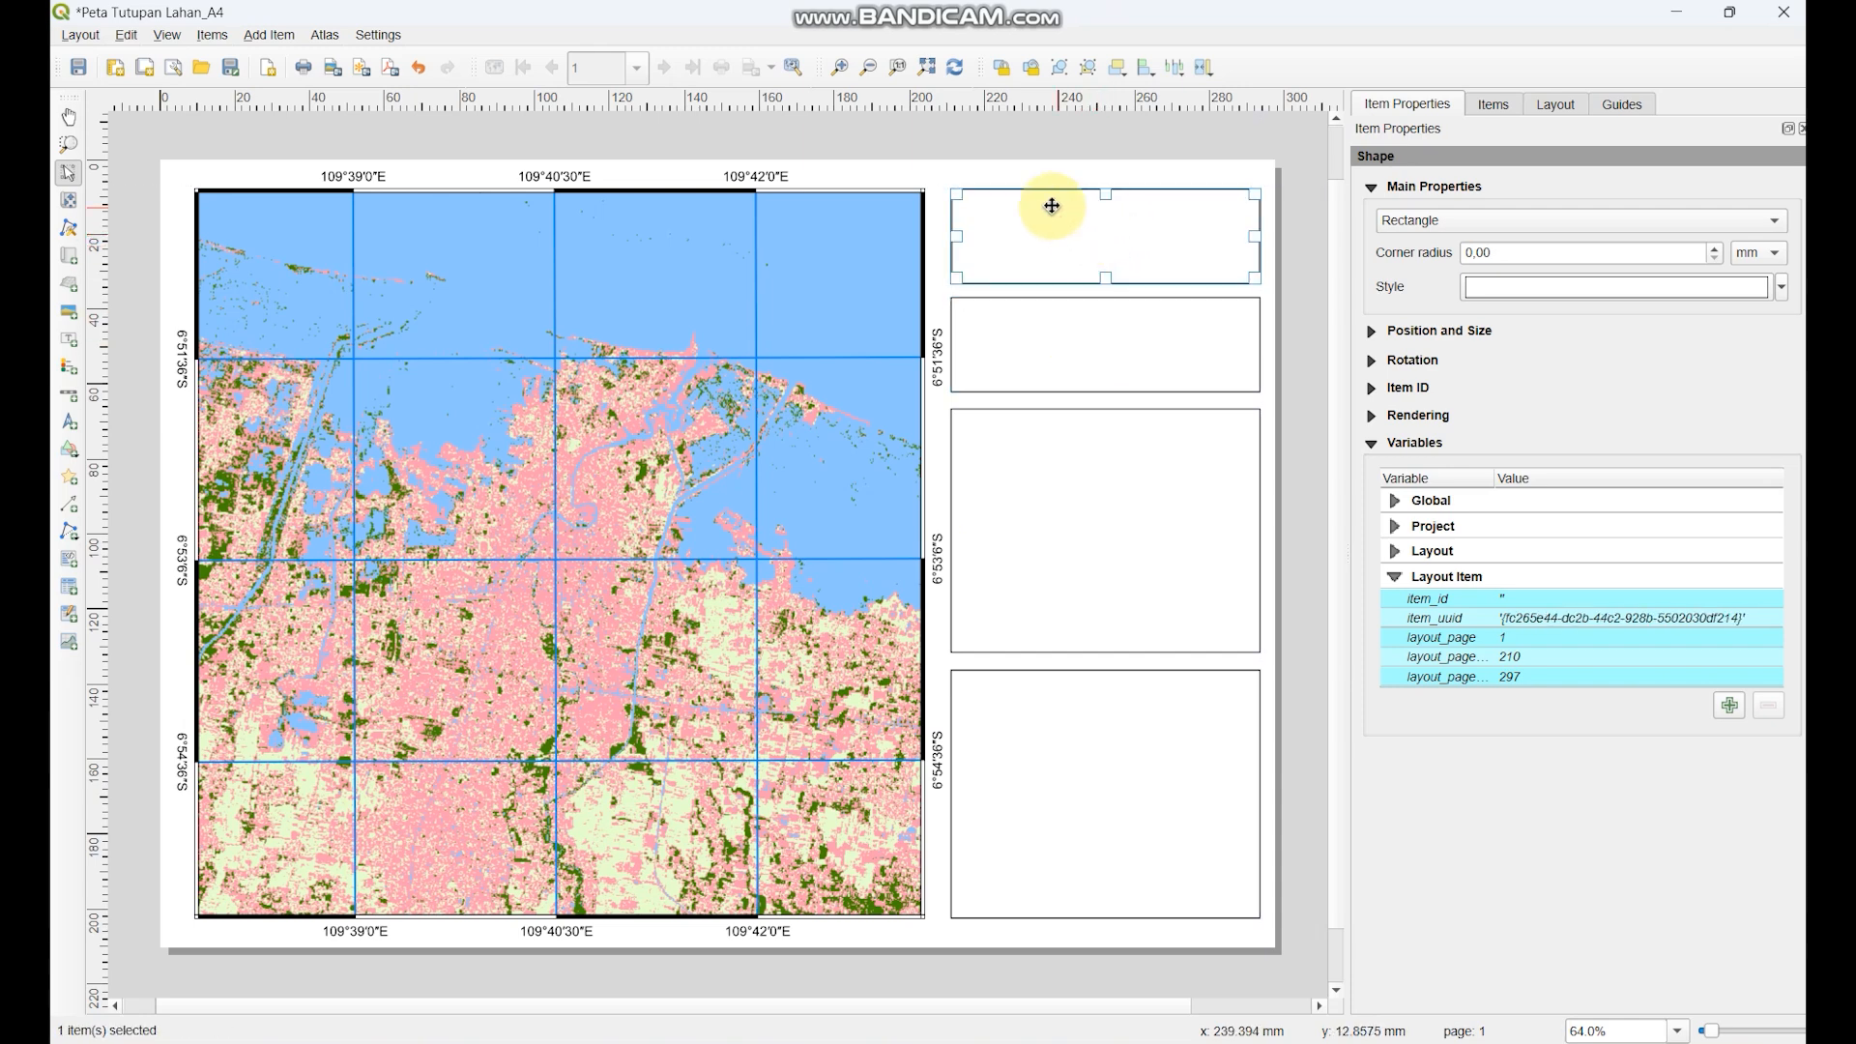
# - Match each of the four rectangles to its entry in the item list and lock them all
pyautogui.click(1490, 111)
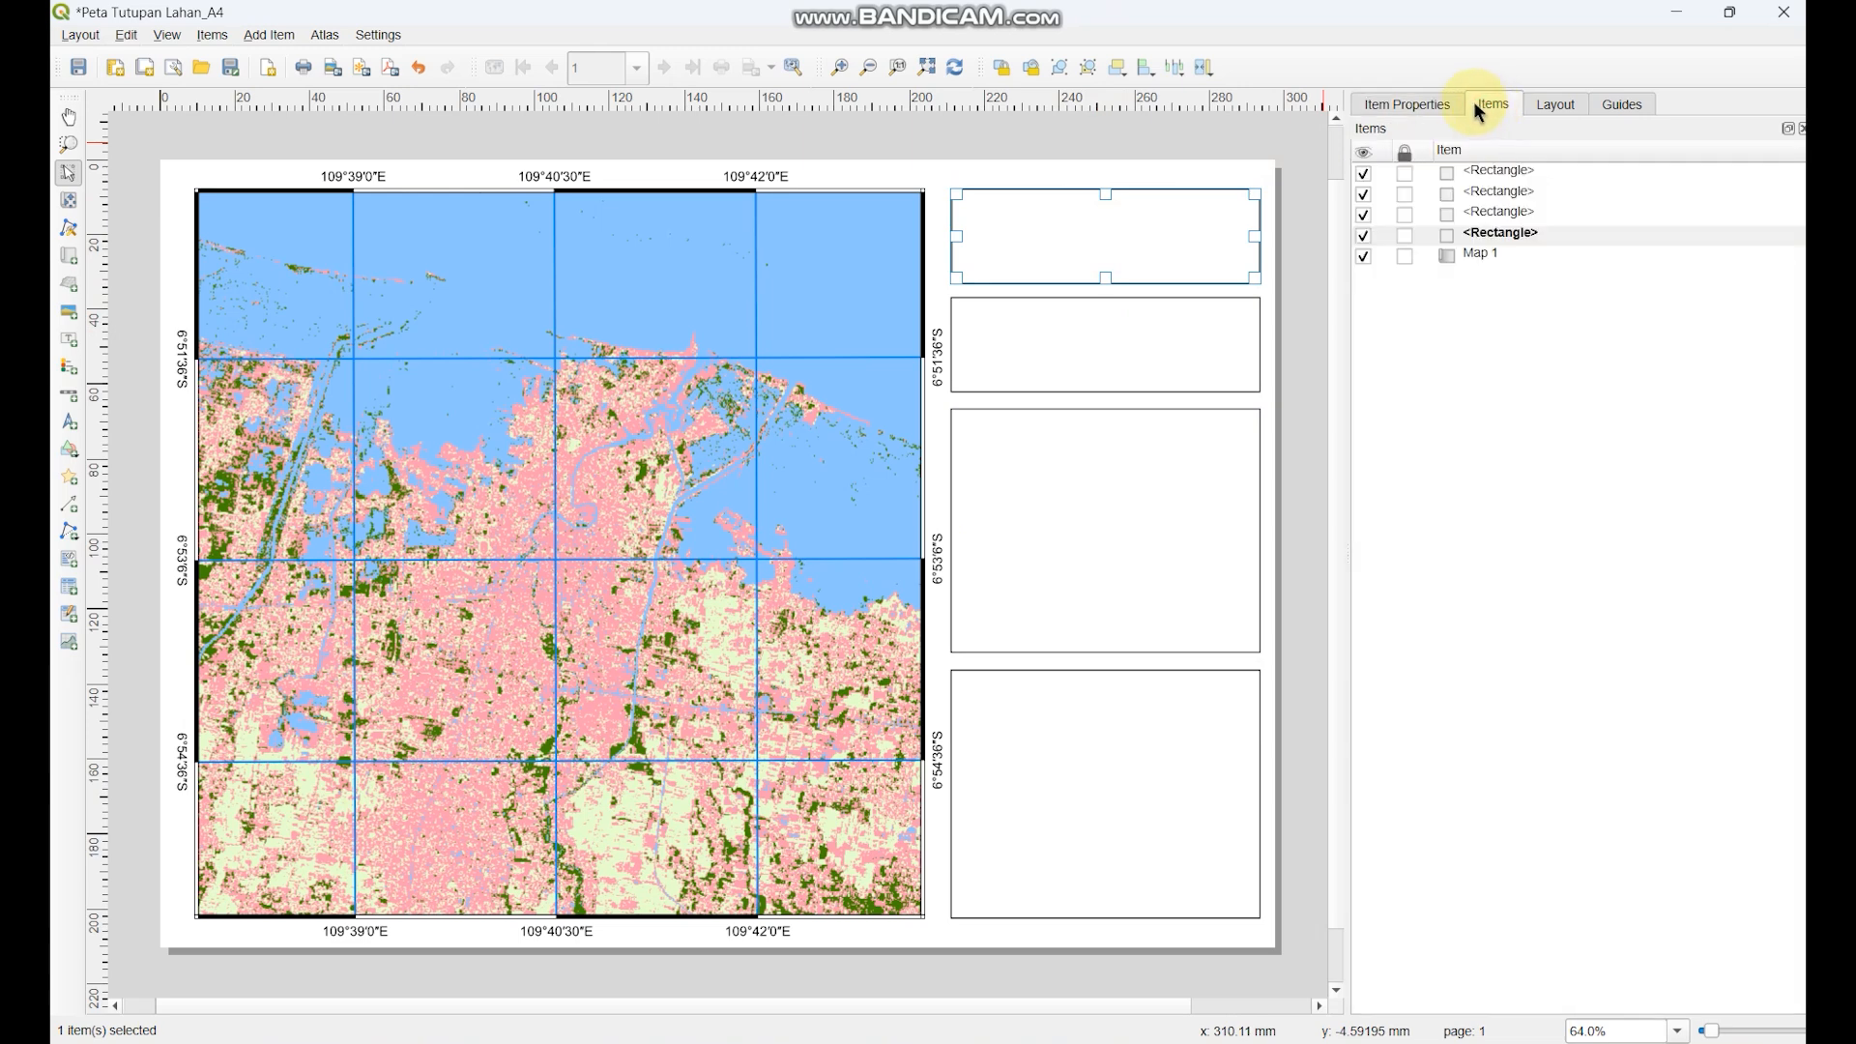
pyautogui.click(1177, 324)
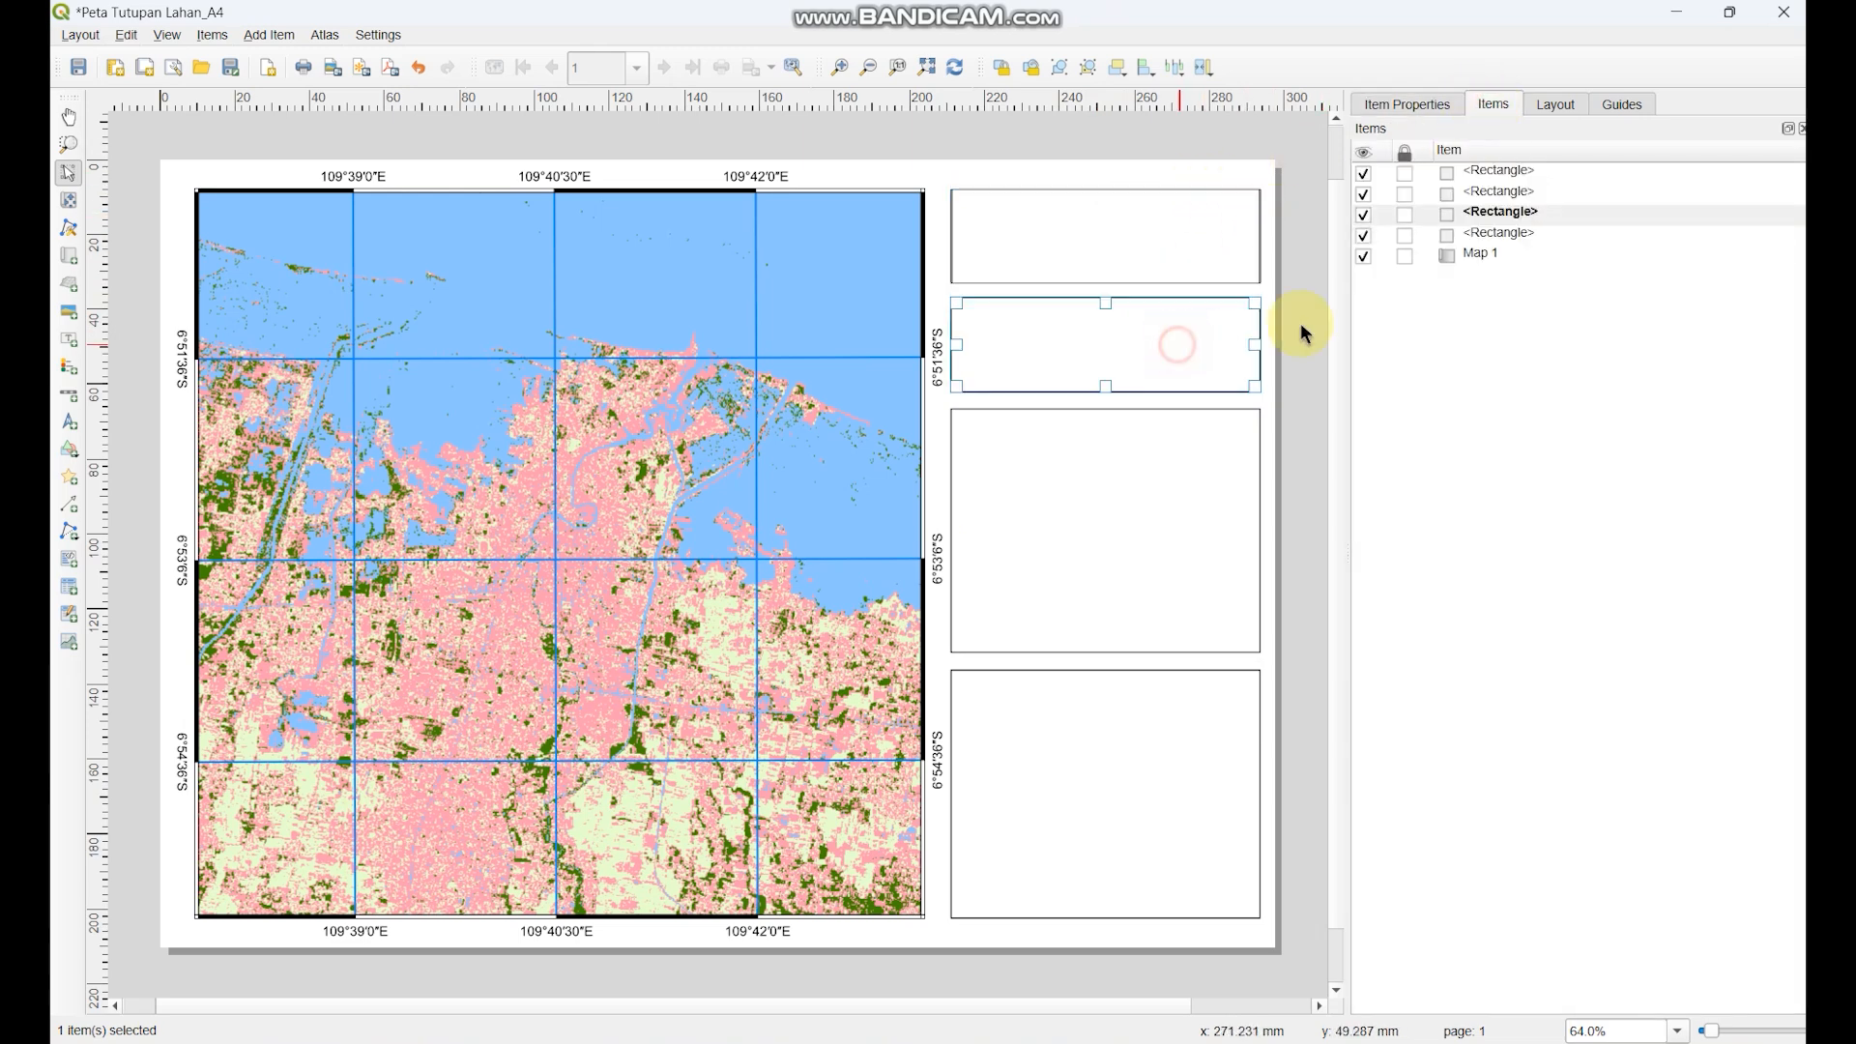
pyautogui.click(1140, 463)
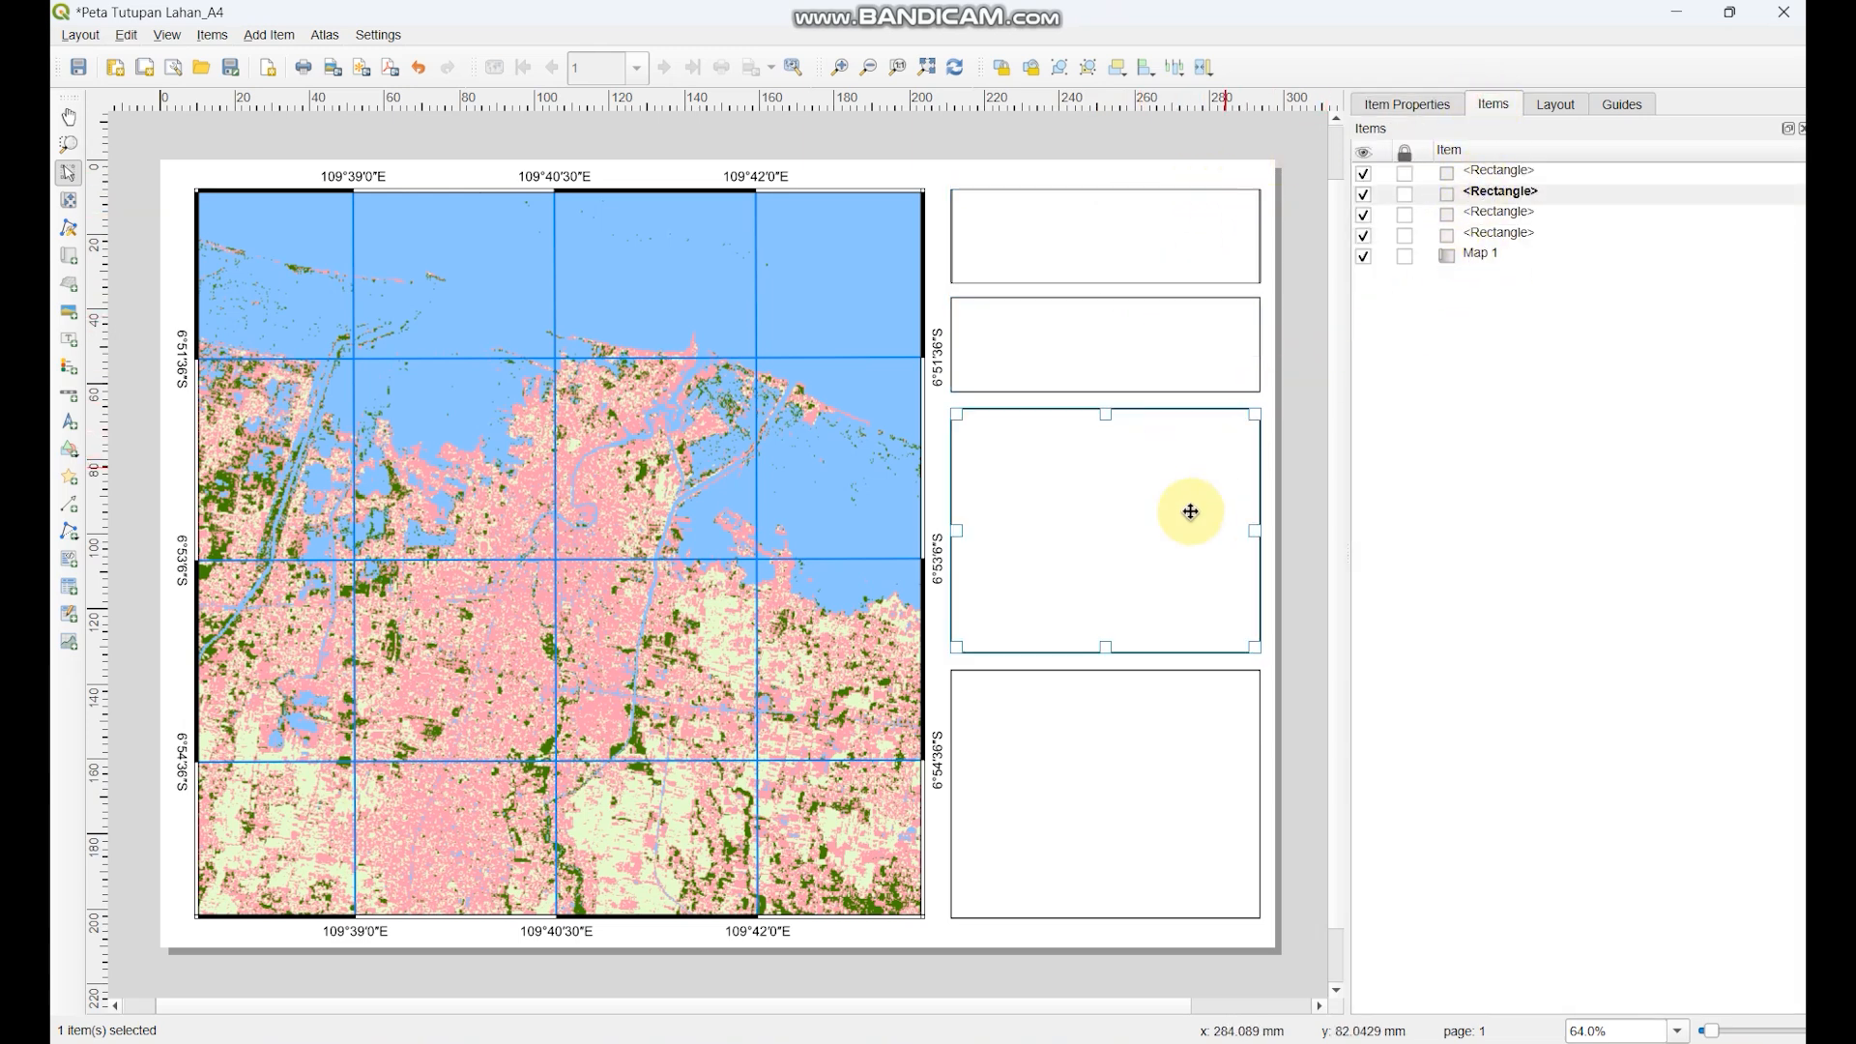
pyautogui.click(1150, 706)
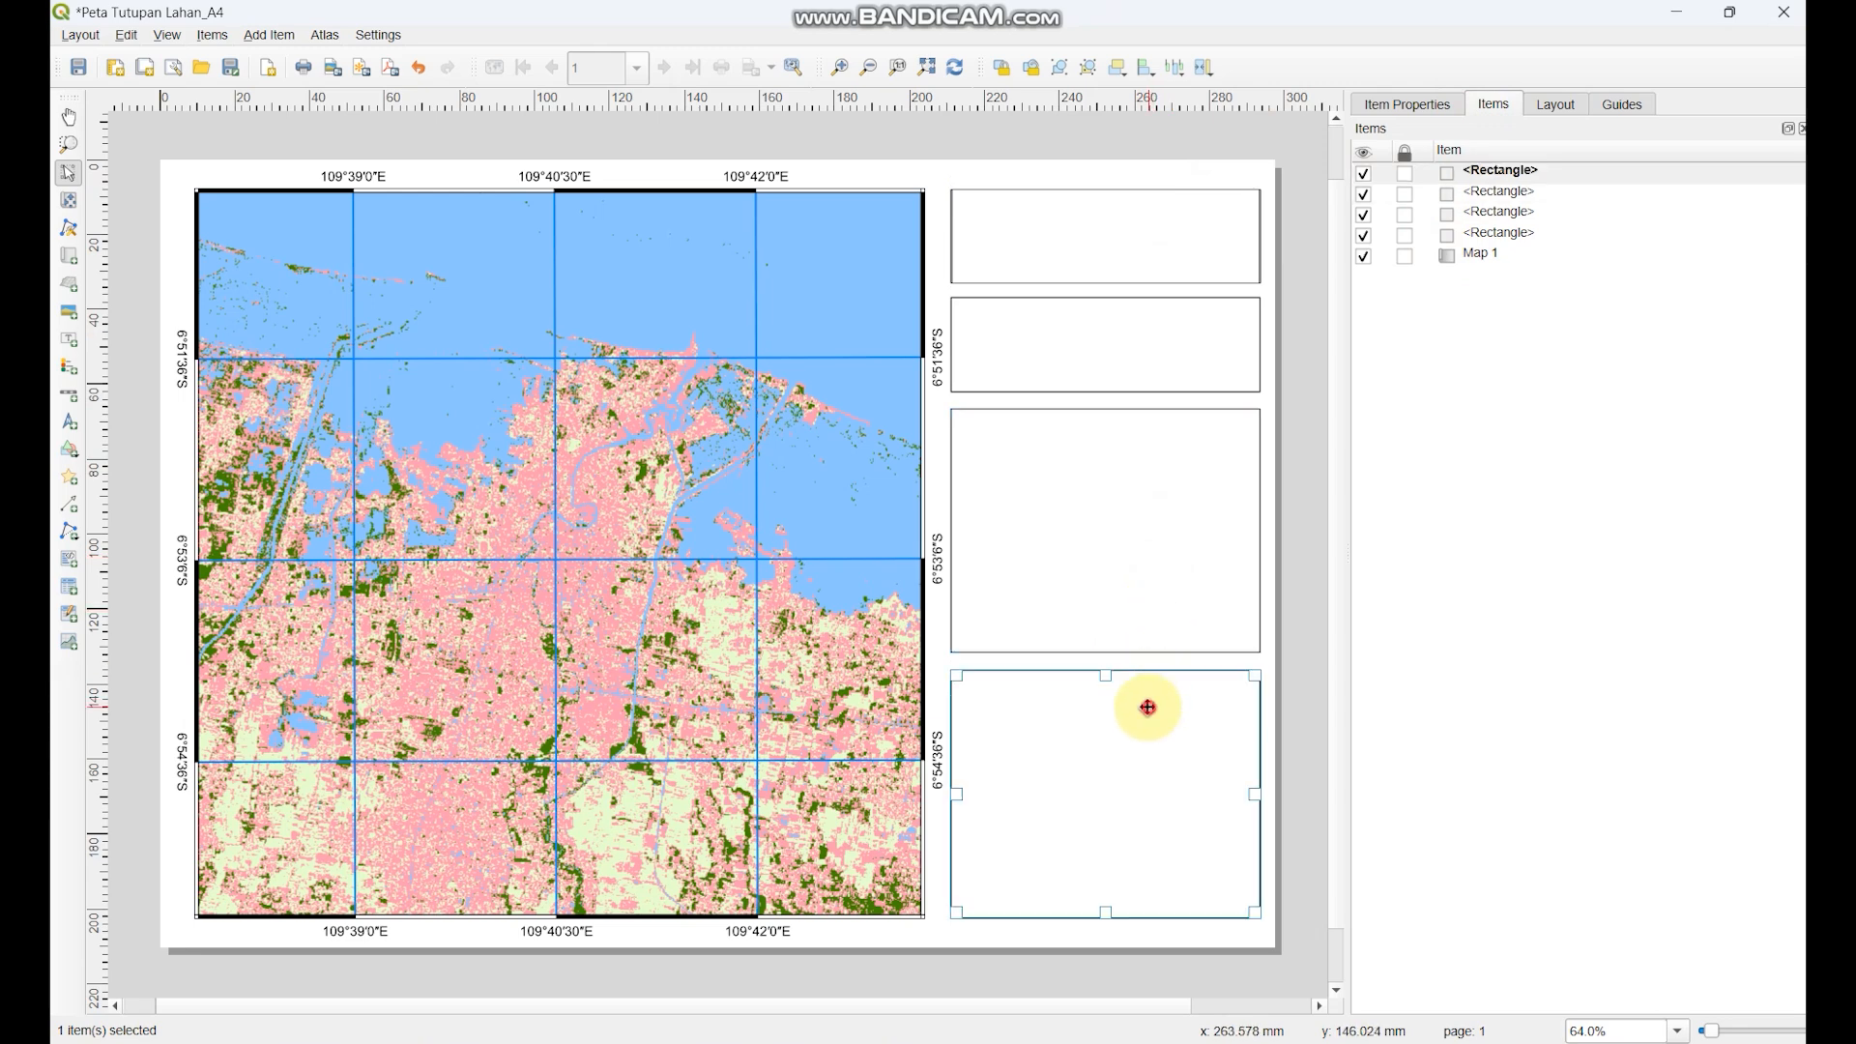
pyautogui.click(1150, 232)
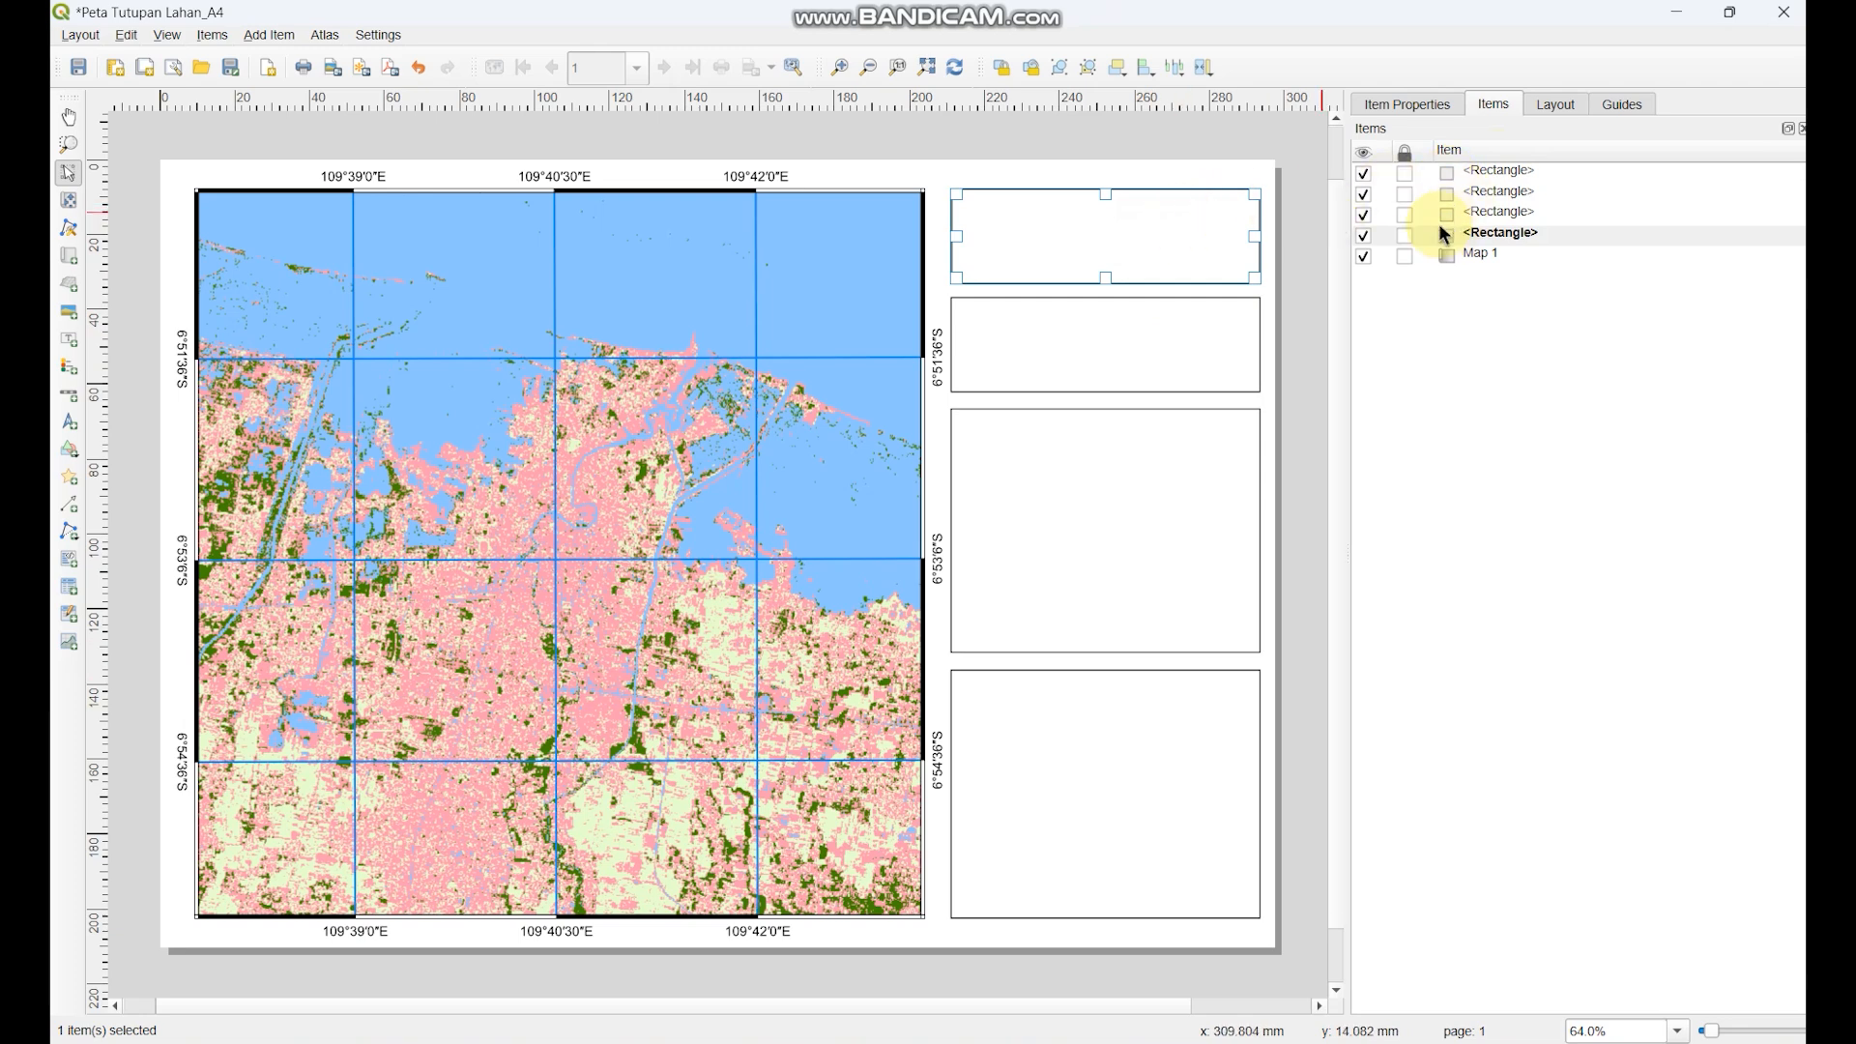
pyautogui.click(1407, 236)
pyautogui.click(1180, 373)
pyautogui.click(1405, 214)
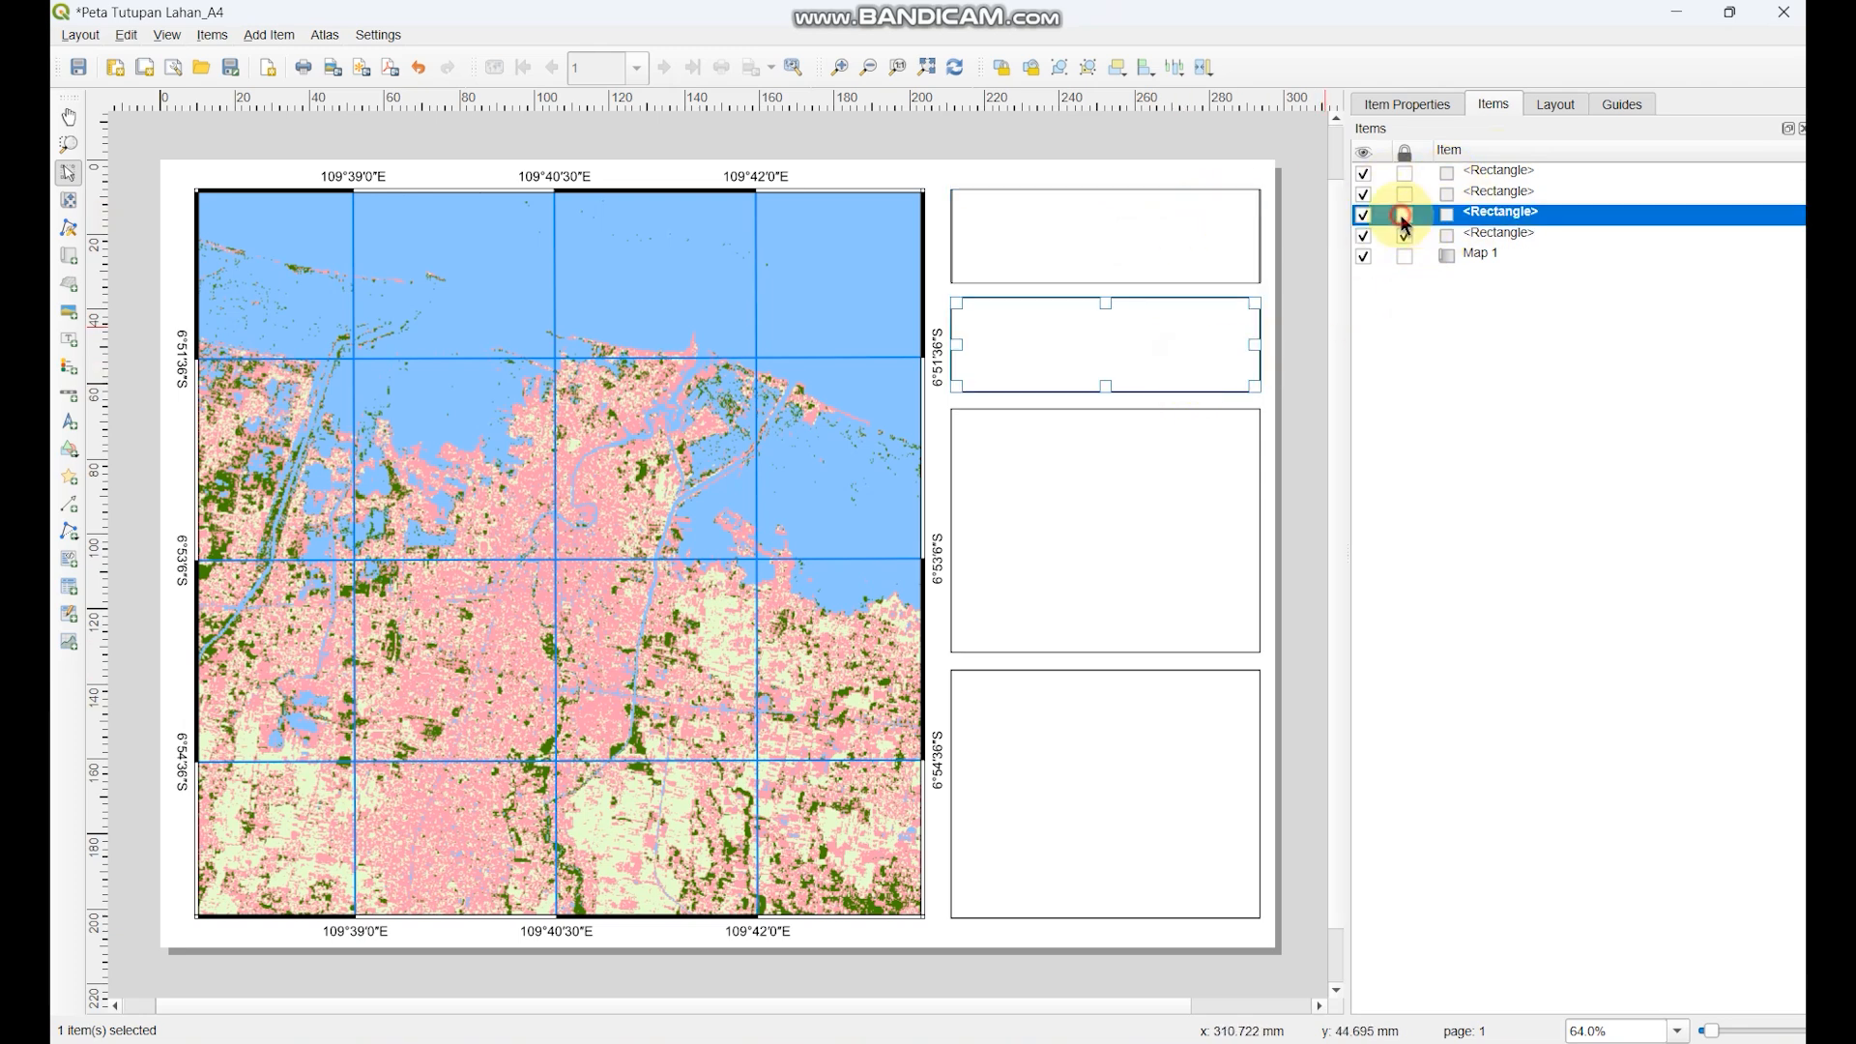
pyautogui.click(1405, 194)
pyautogui.click(1406, 174)
pyautogui.click(1151, 728)
pyautogui.click(1074, 310)
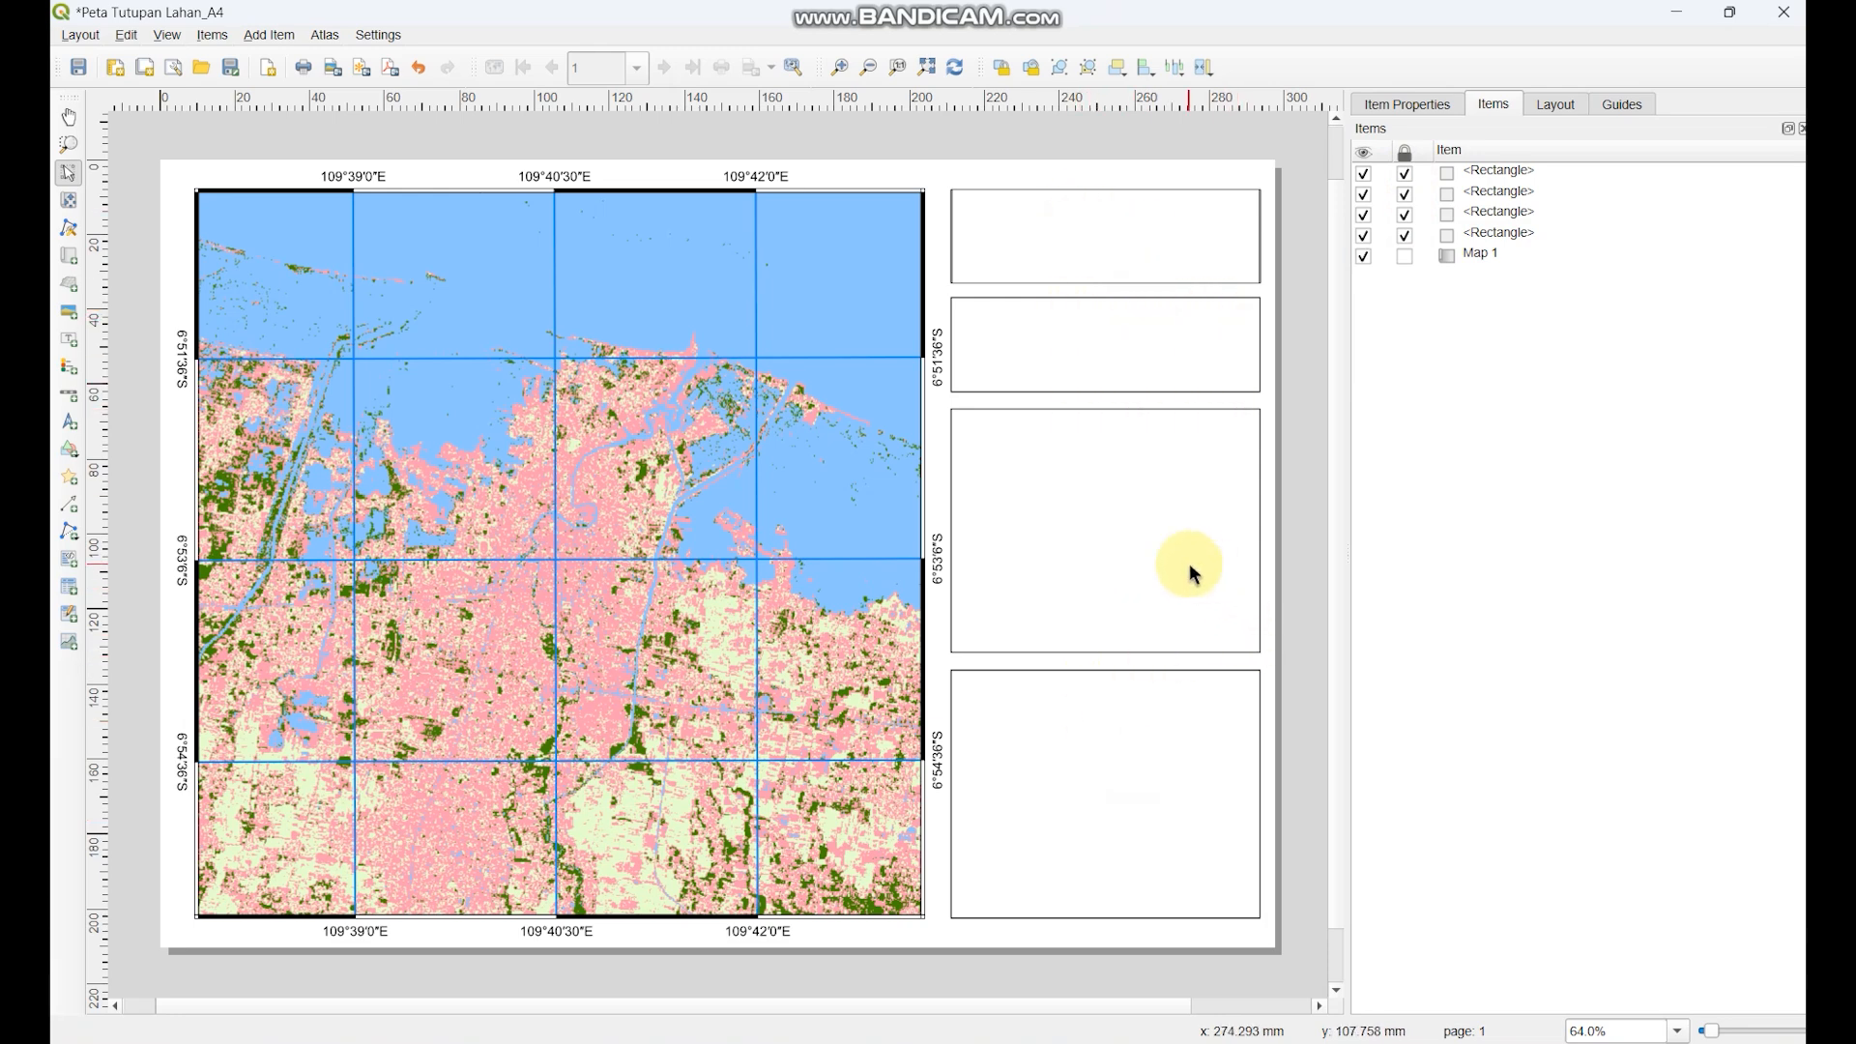
# - Add a label inside the topmost rectangle with the text PETA TUTUPAN LAHAN
pyautogui.click(269, 39)
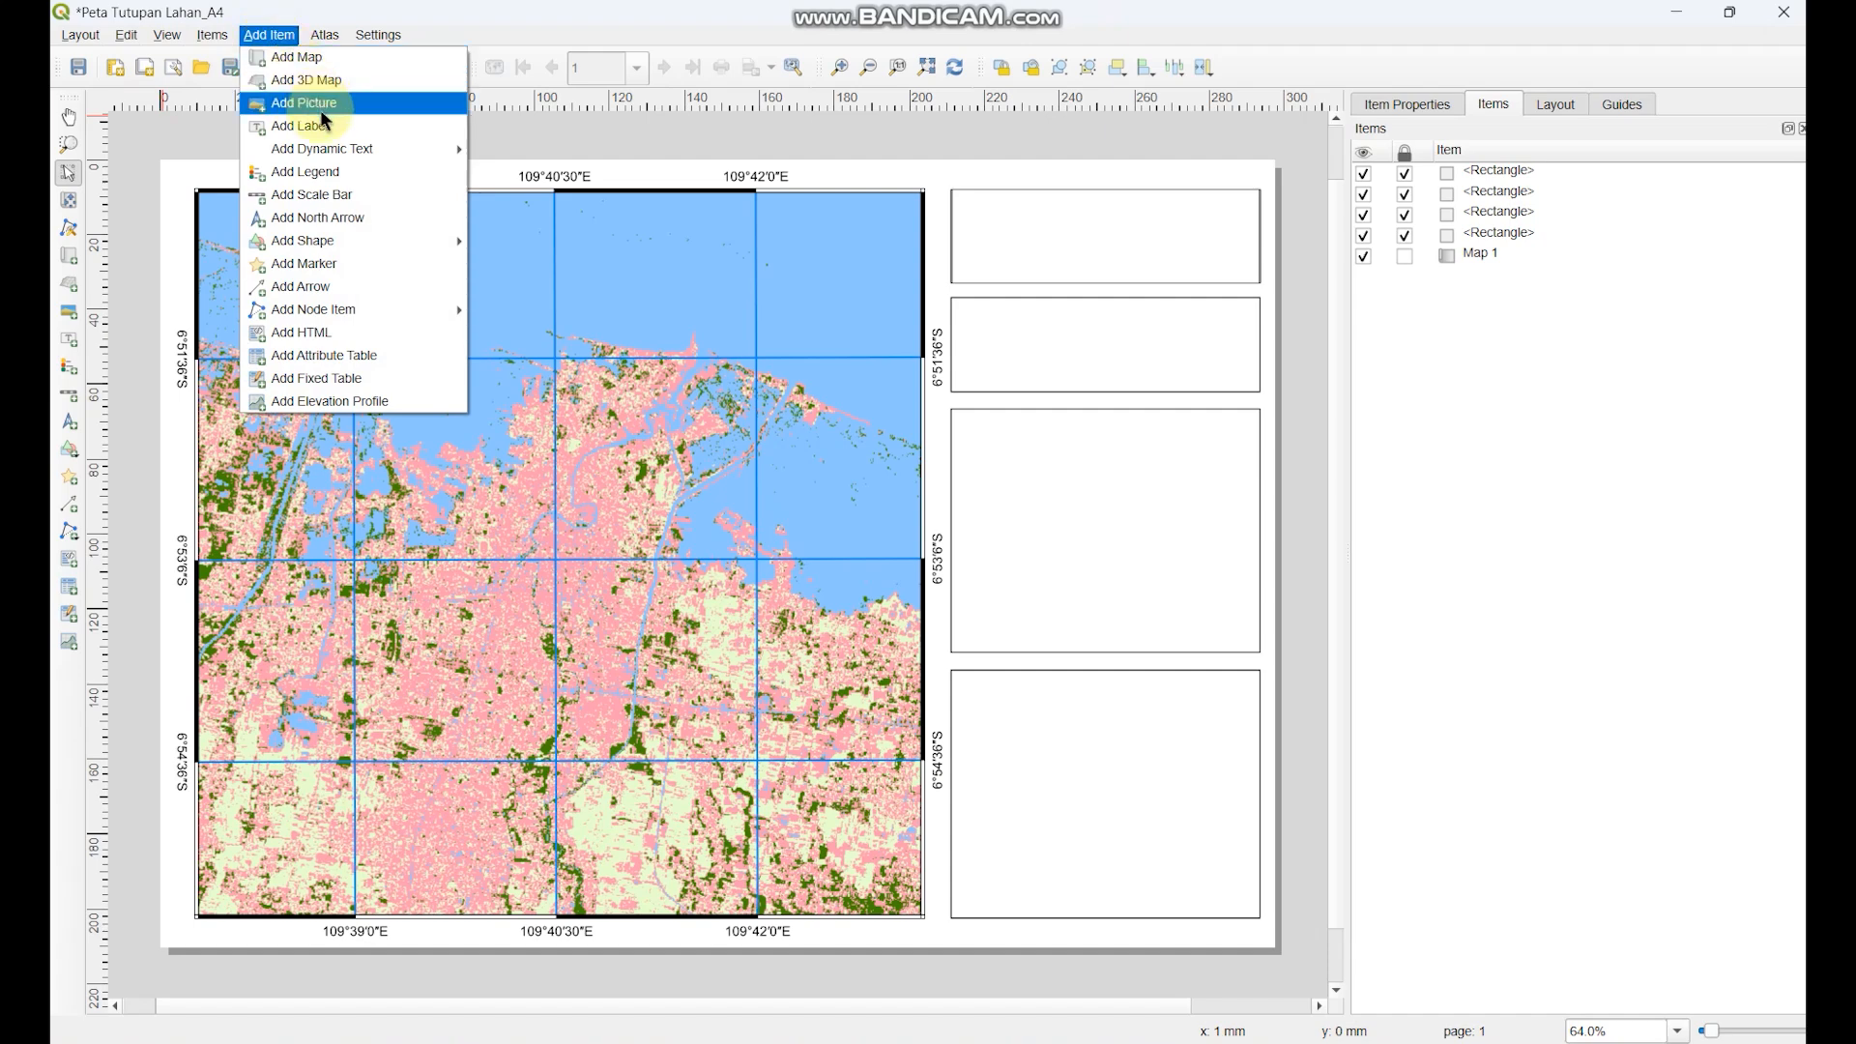
pyautogui.click(291, 126)
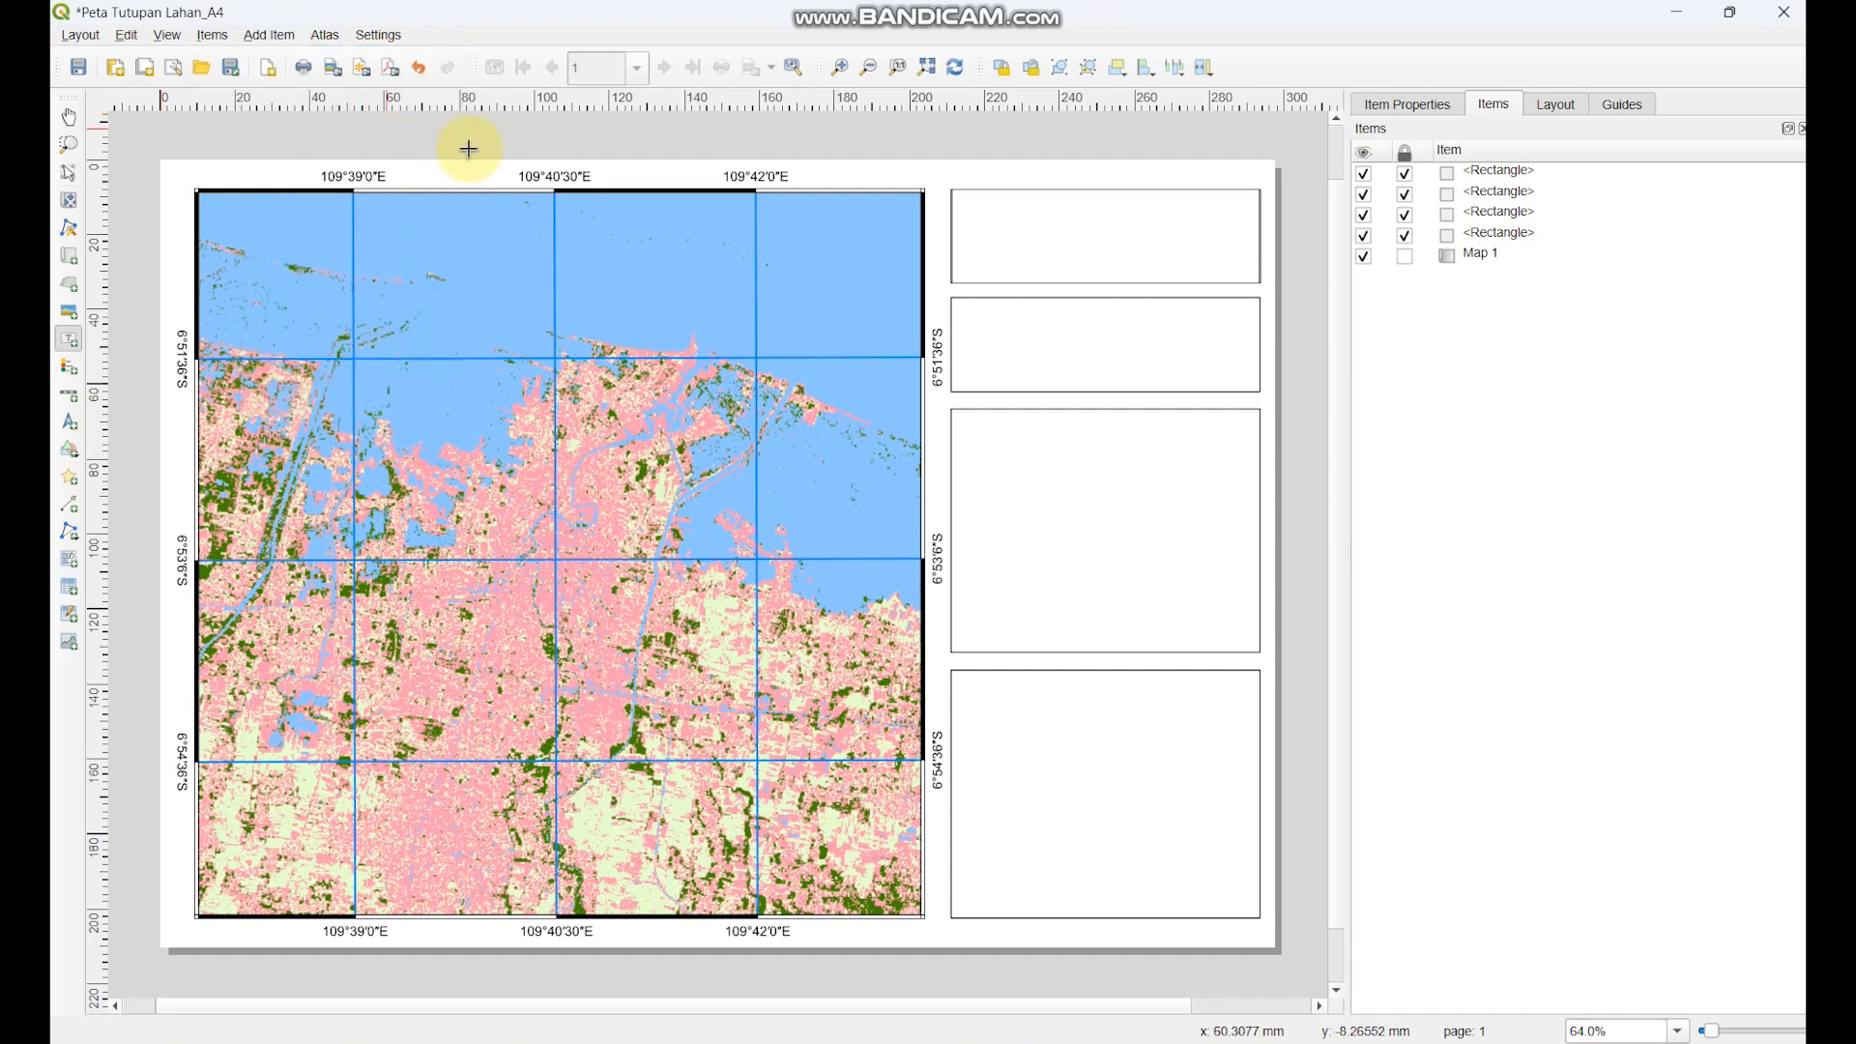
pyautogui.moveTo(983, 210); pyautogui.dragTo(1215, 261)
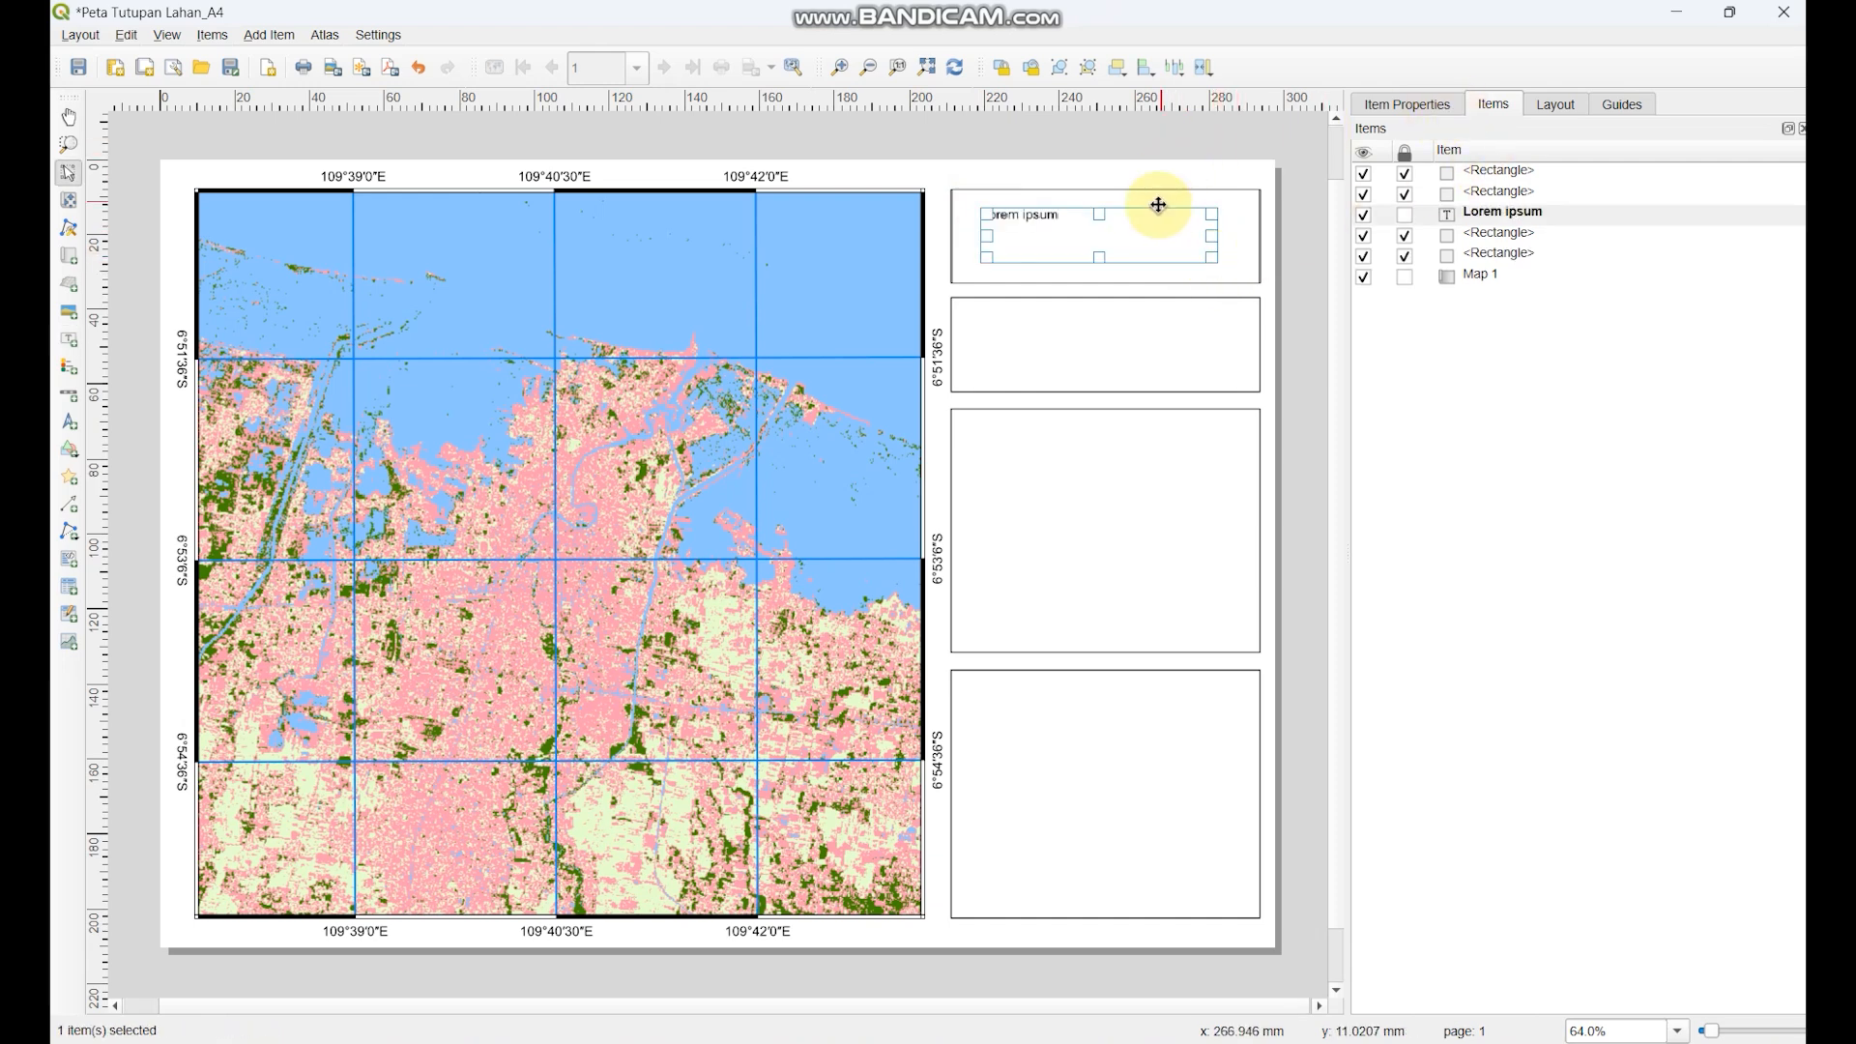
pyautogui.click(1407, 104)
pyautogui.moveTo(1496, 224); pyautogui.dragTo(1394, 224)
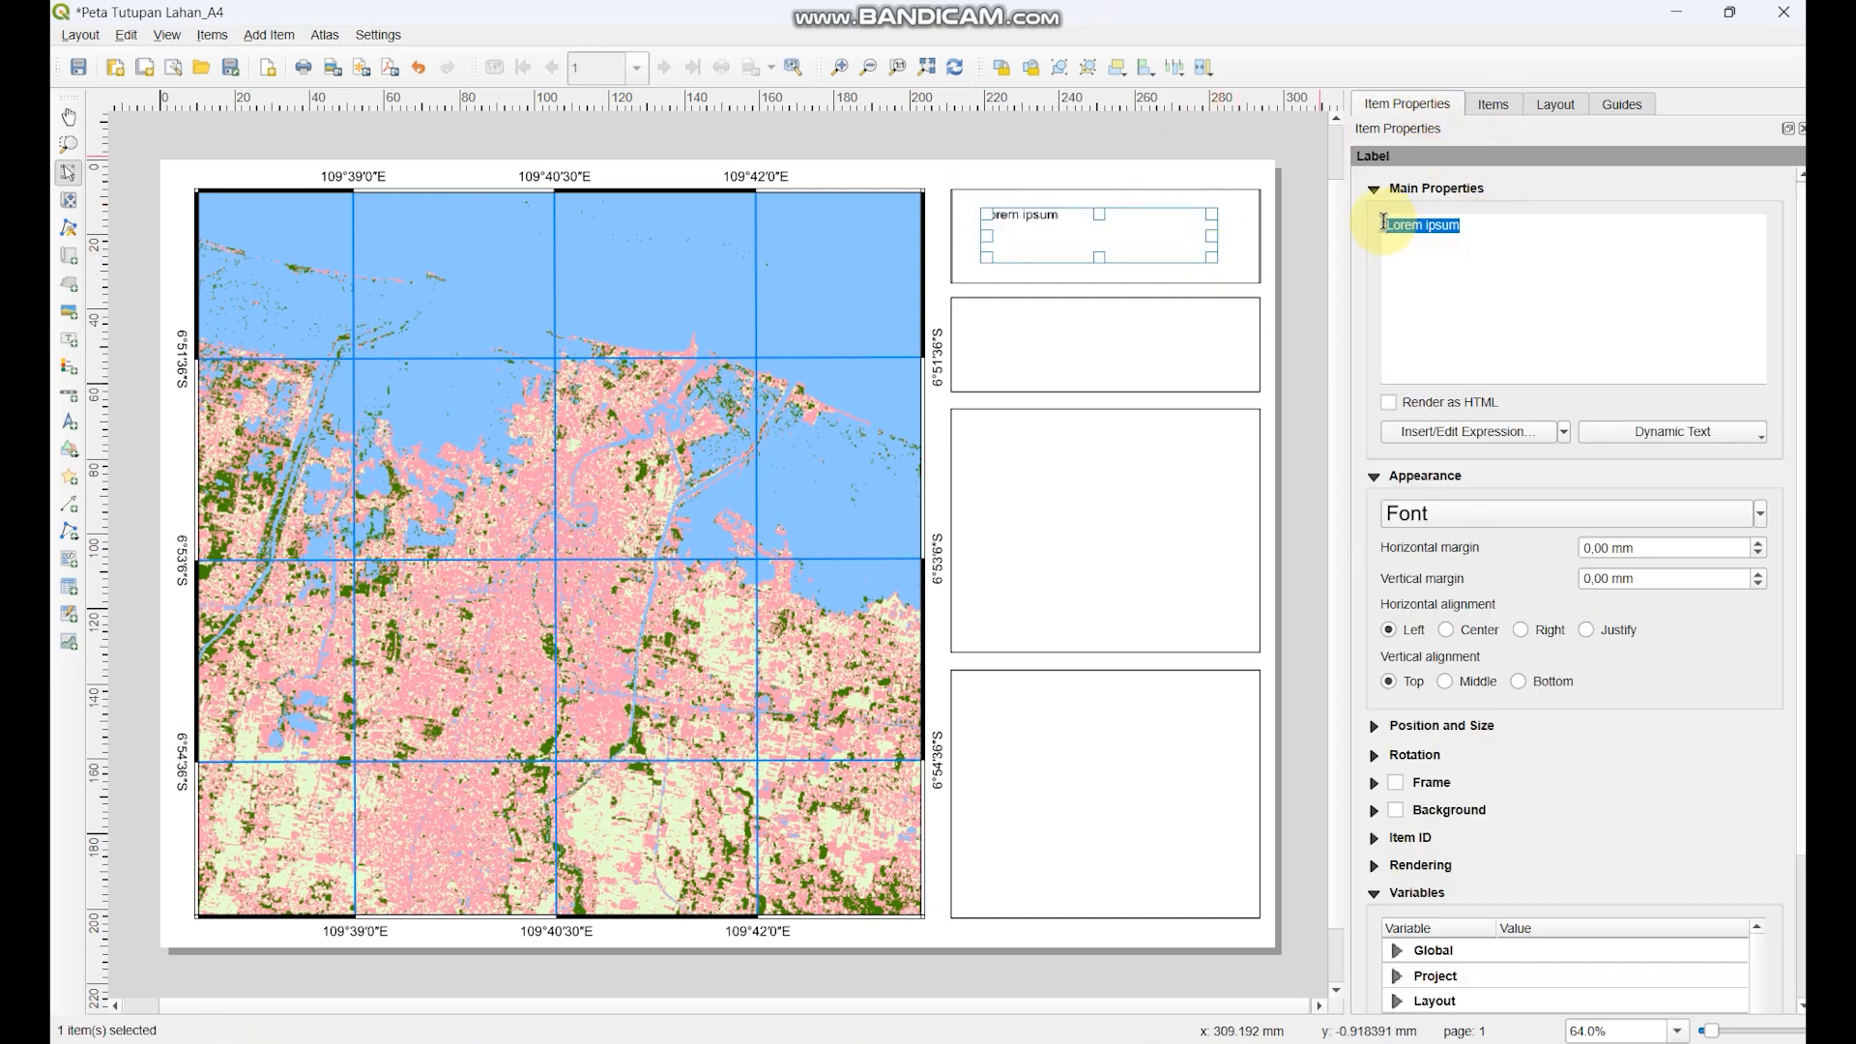
pyautogui.write('PETA TUTUPAN LAHAN')
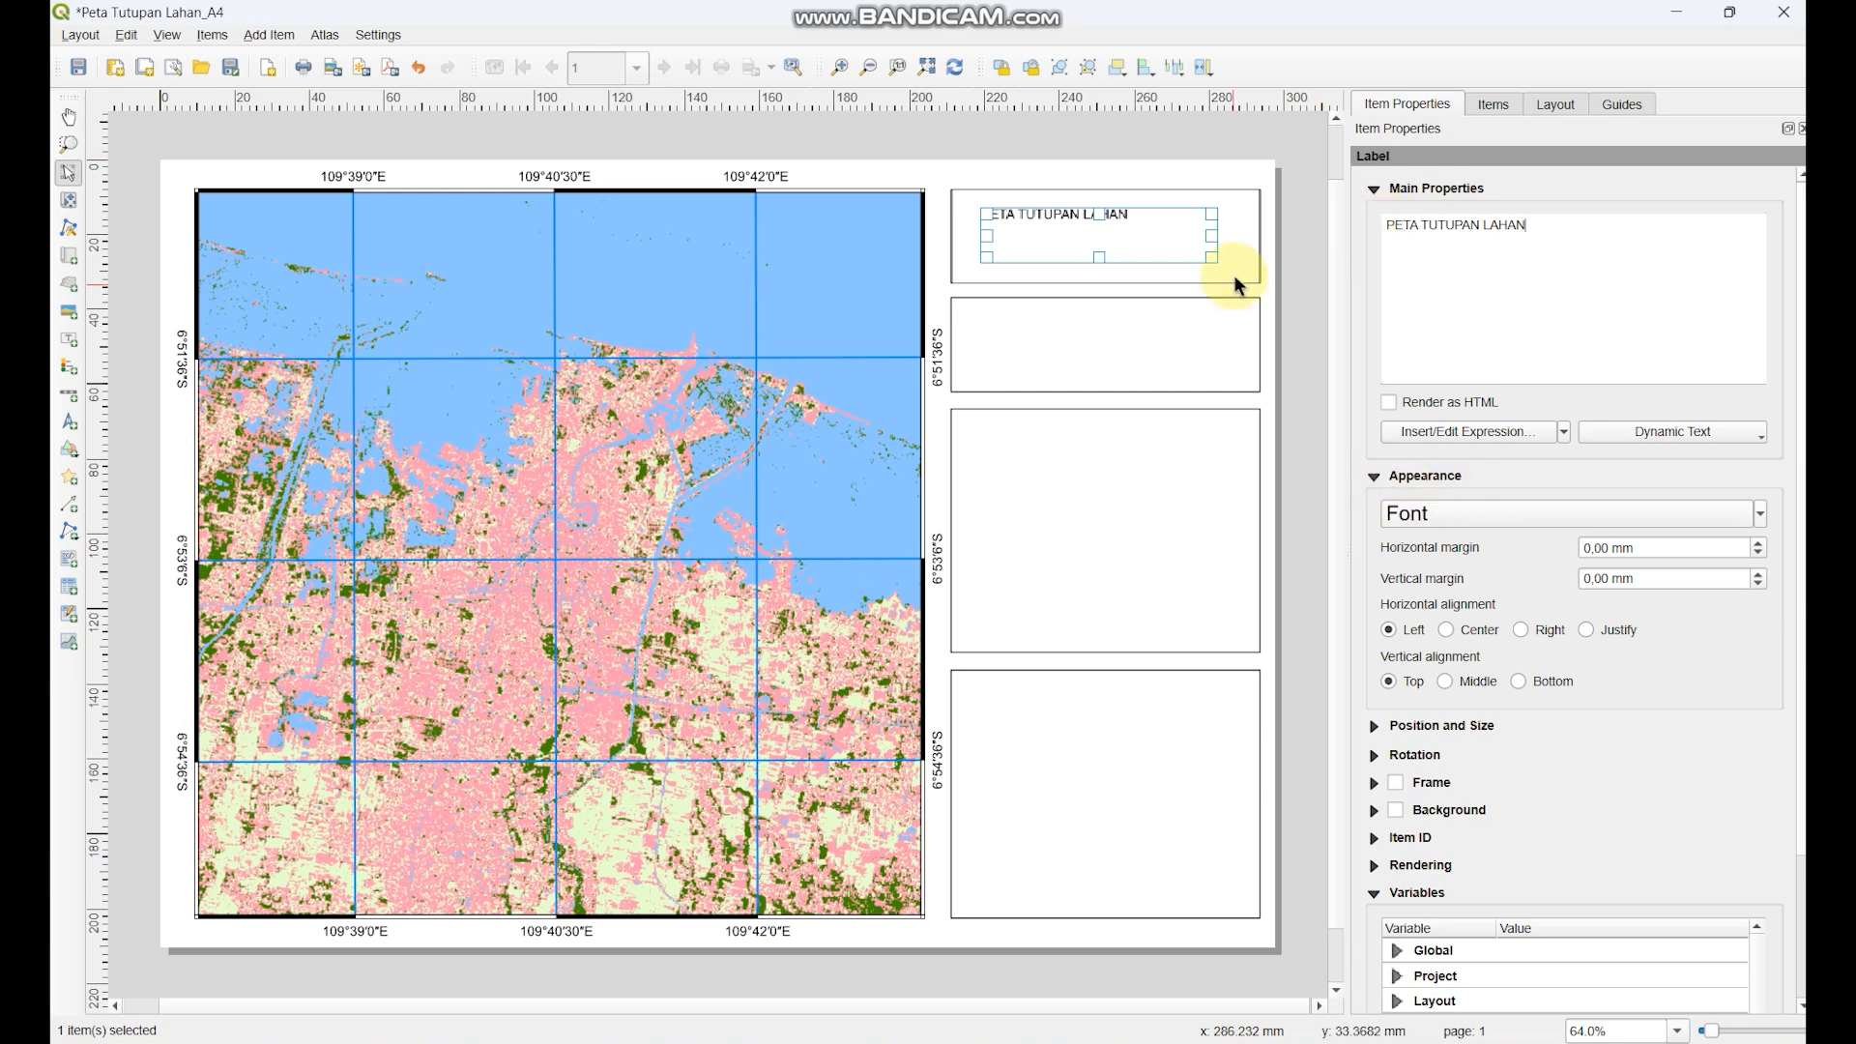
# - Set the title label's font style to Bold
pyautogui.click(1454, 513)
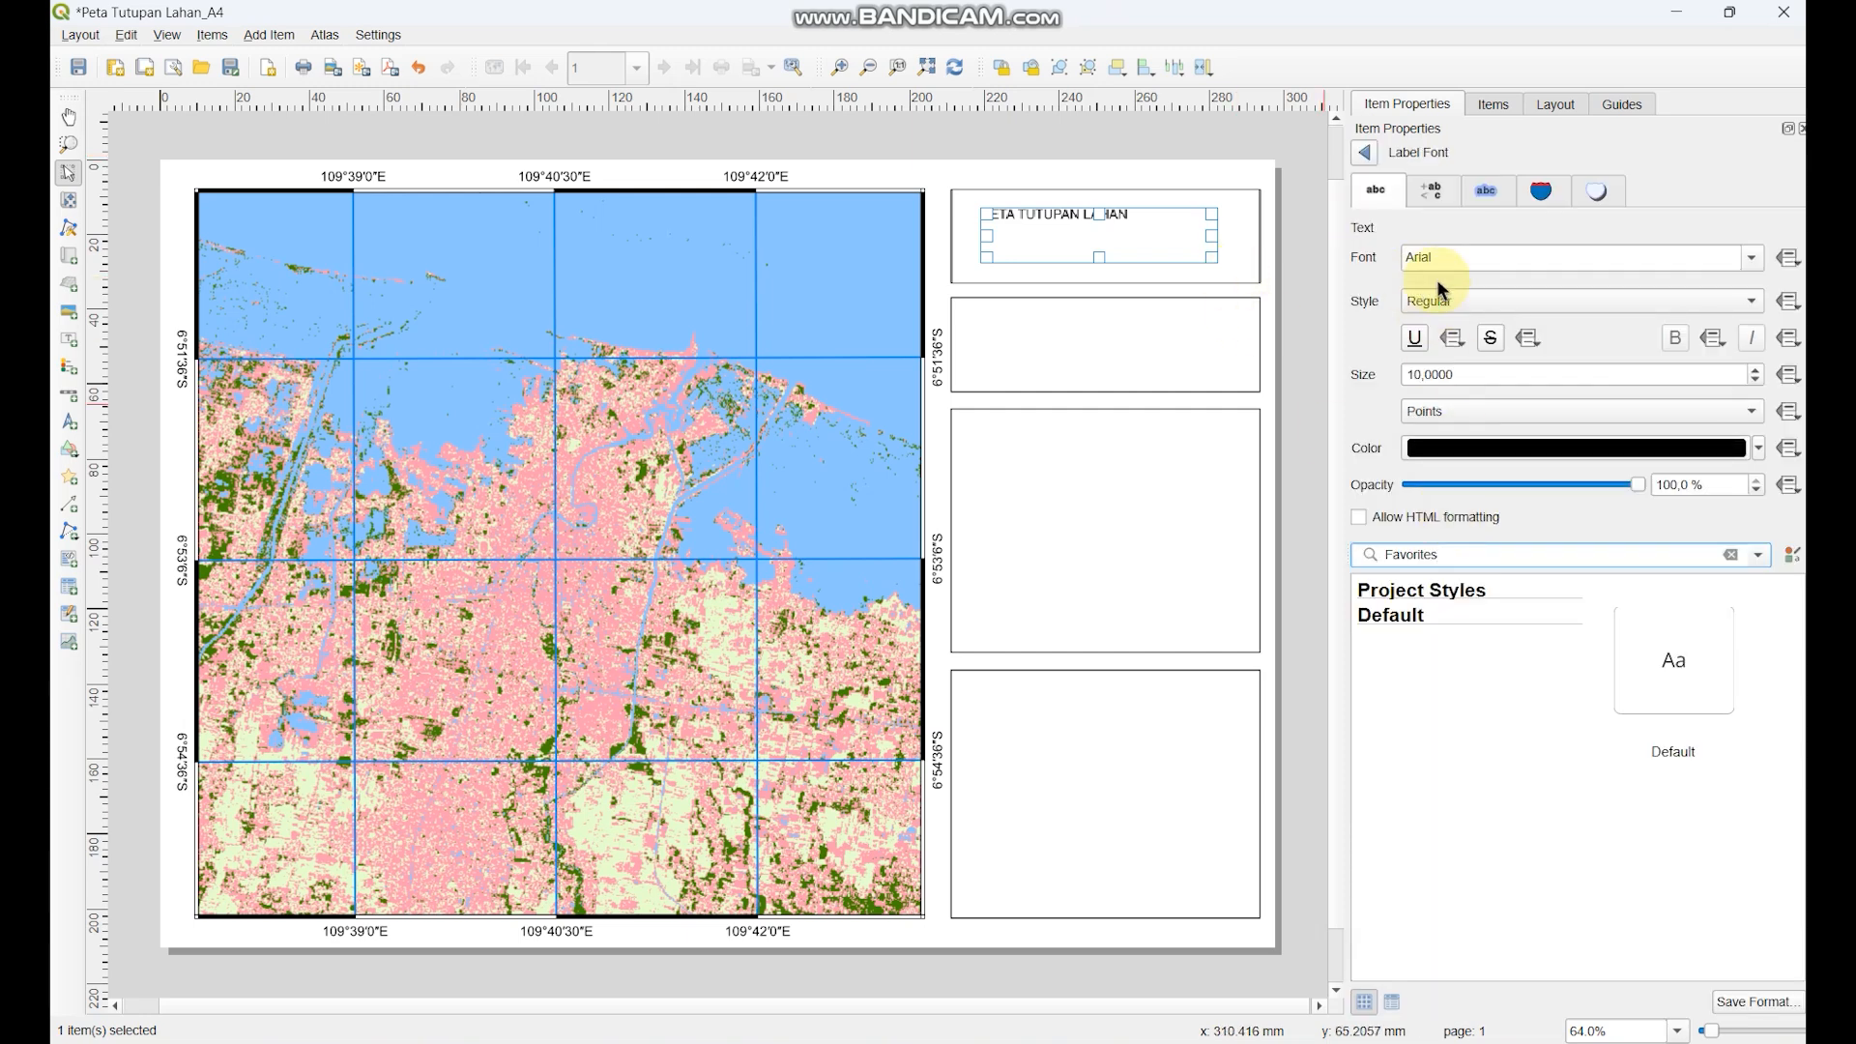
pyautogui.click(1489, 304)
pyautogui.click(1481, 322)
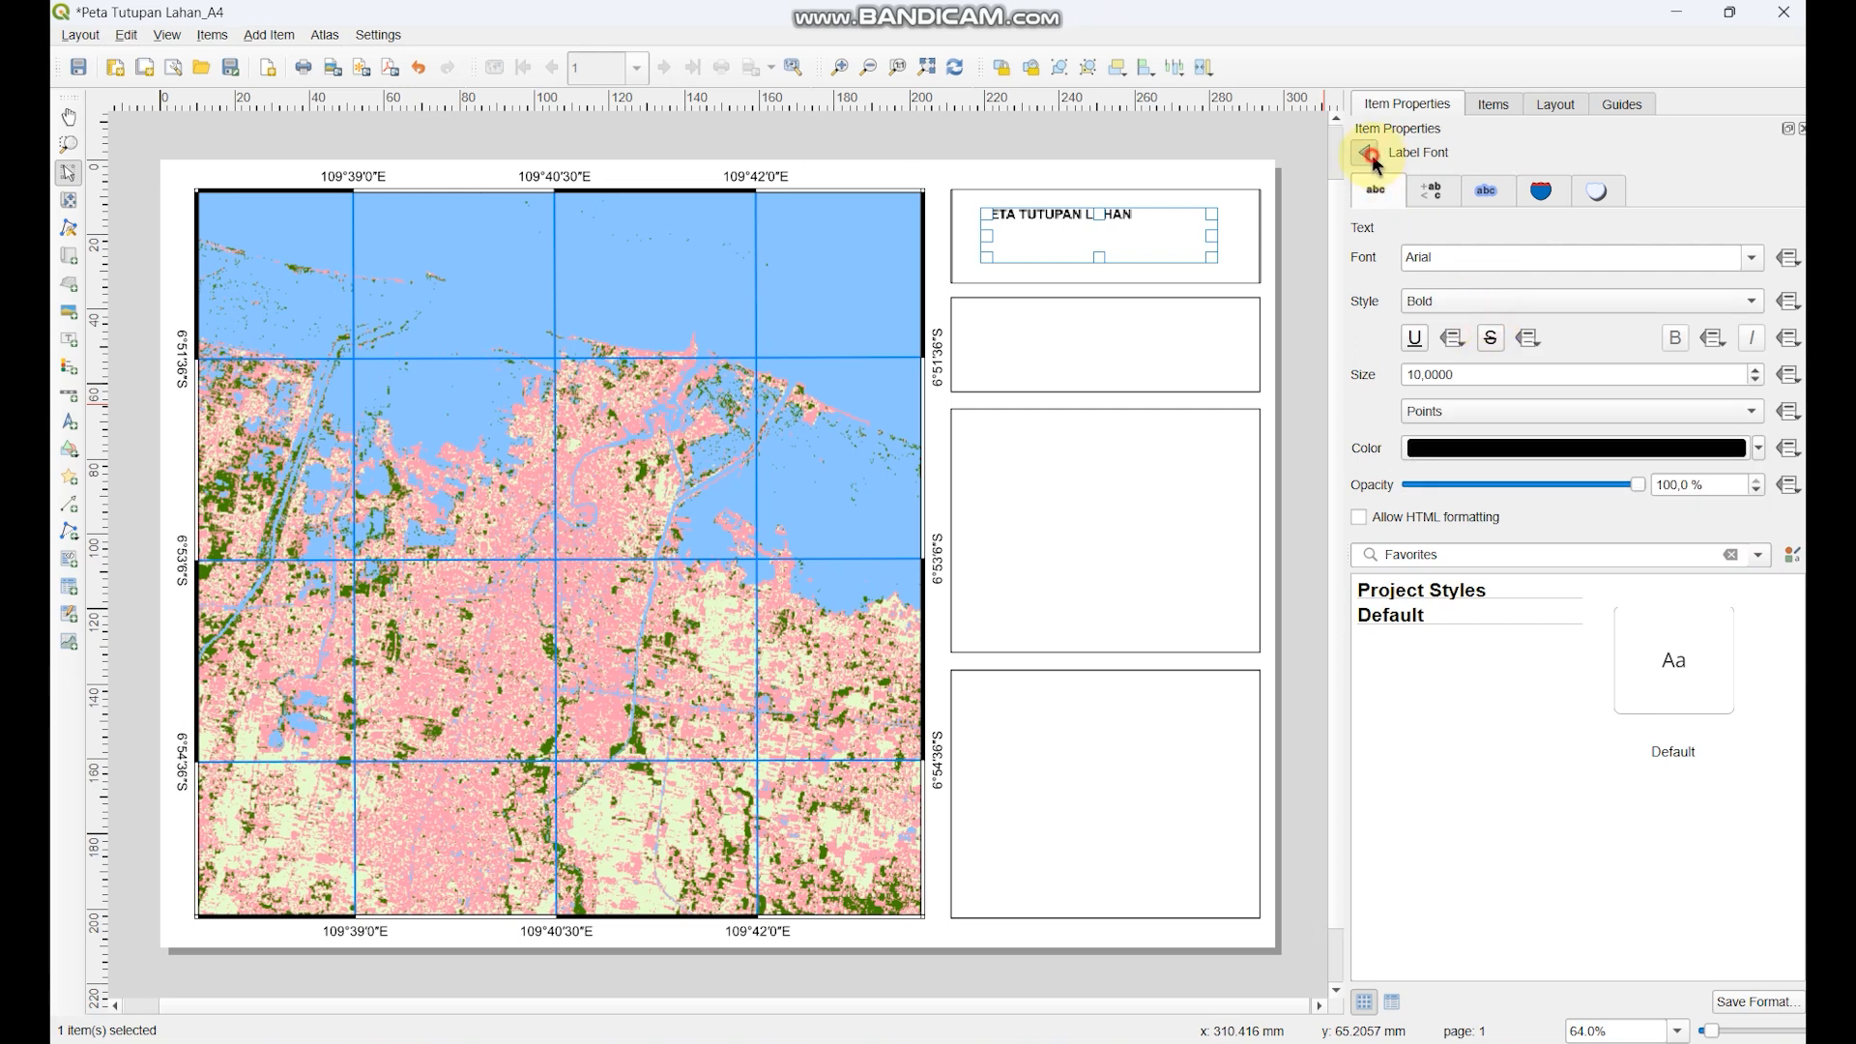
pyautogui.click(1366, 155)
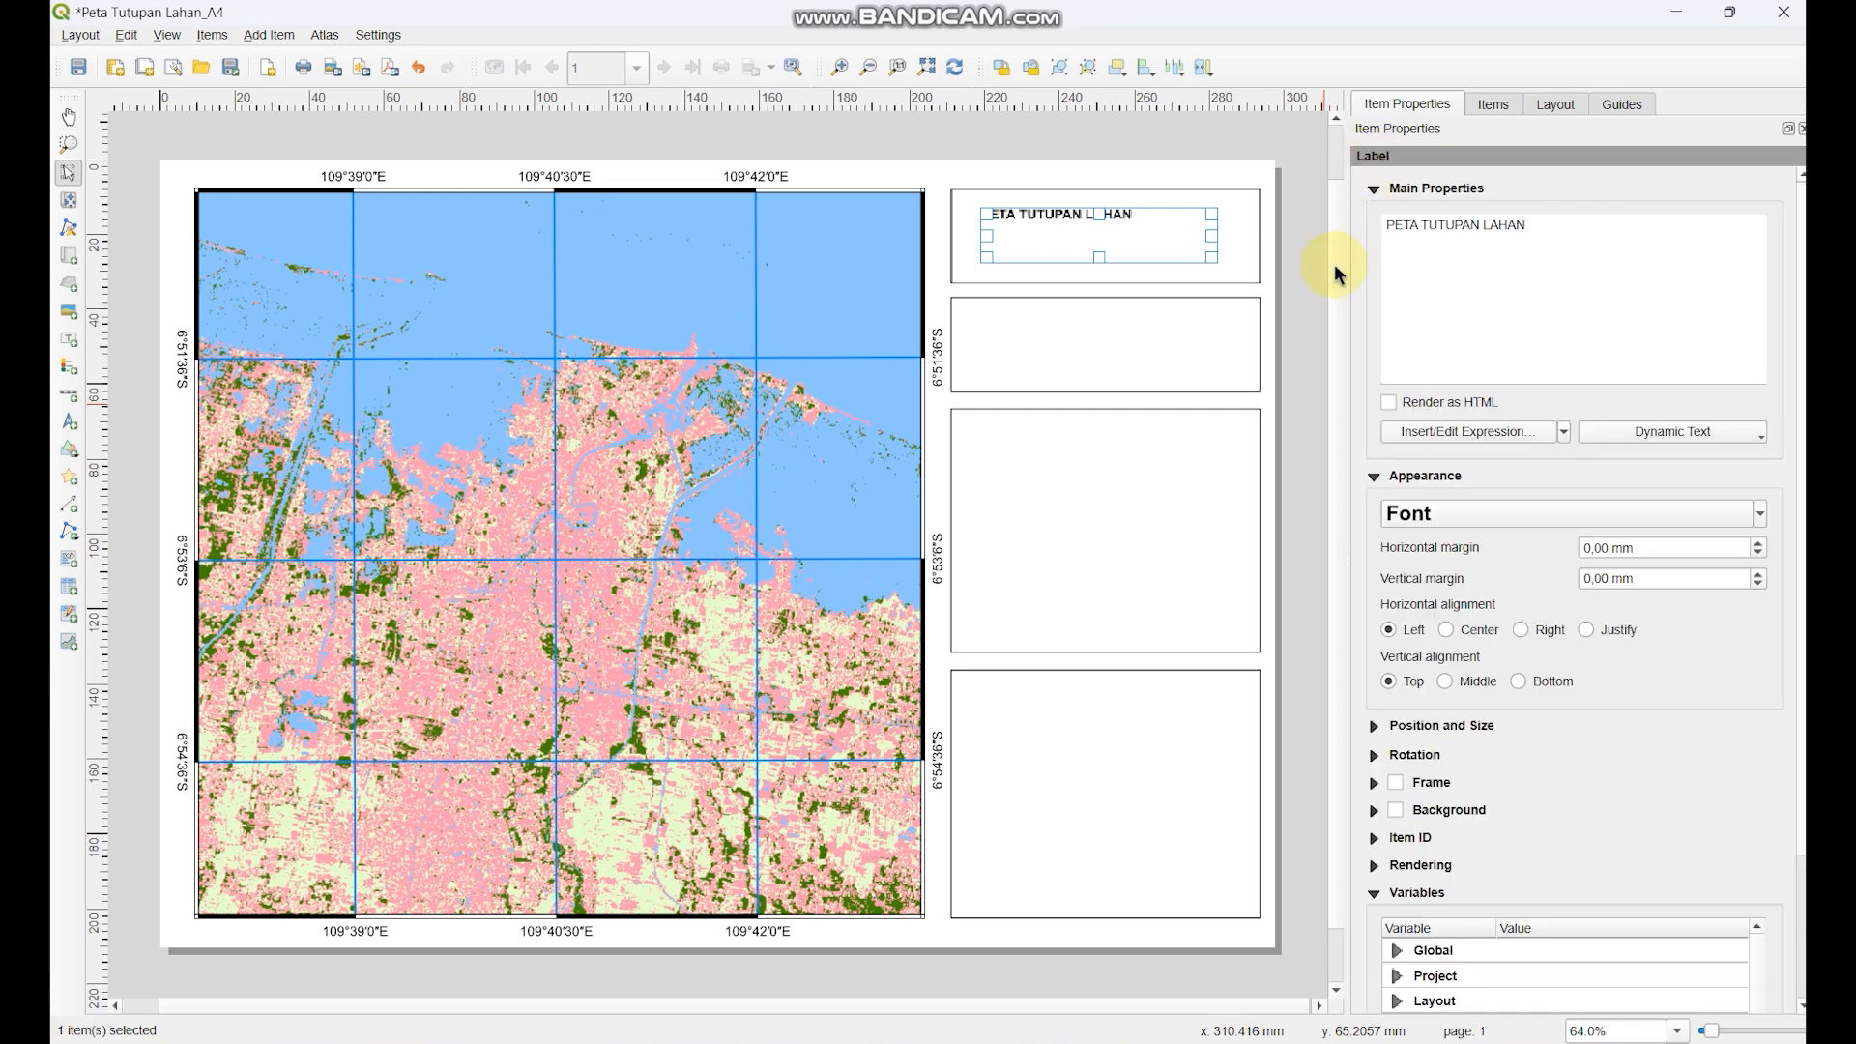
# - Give the title label a 1 mm vertical margin and align its text to Center horizontally and Middle vertically
pyautogui.click(1763, 552)
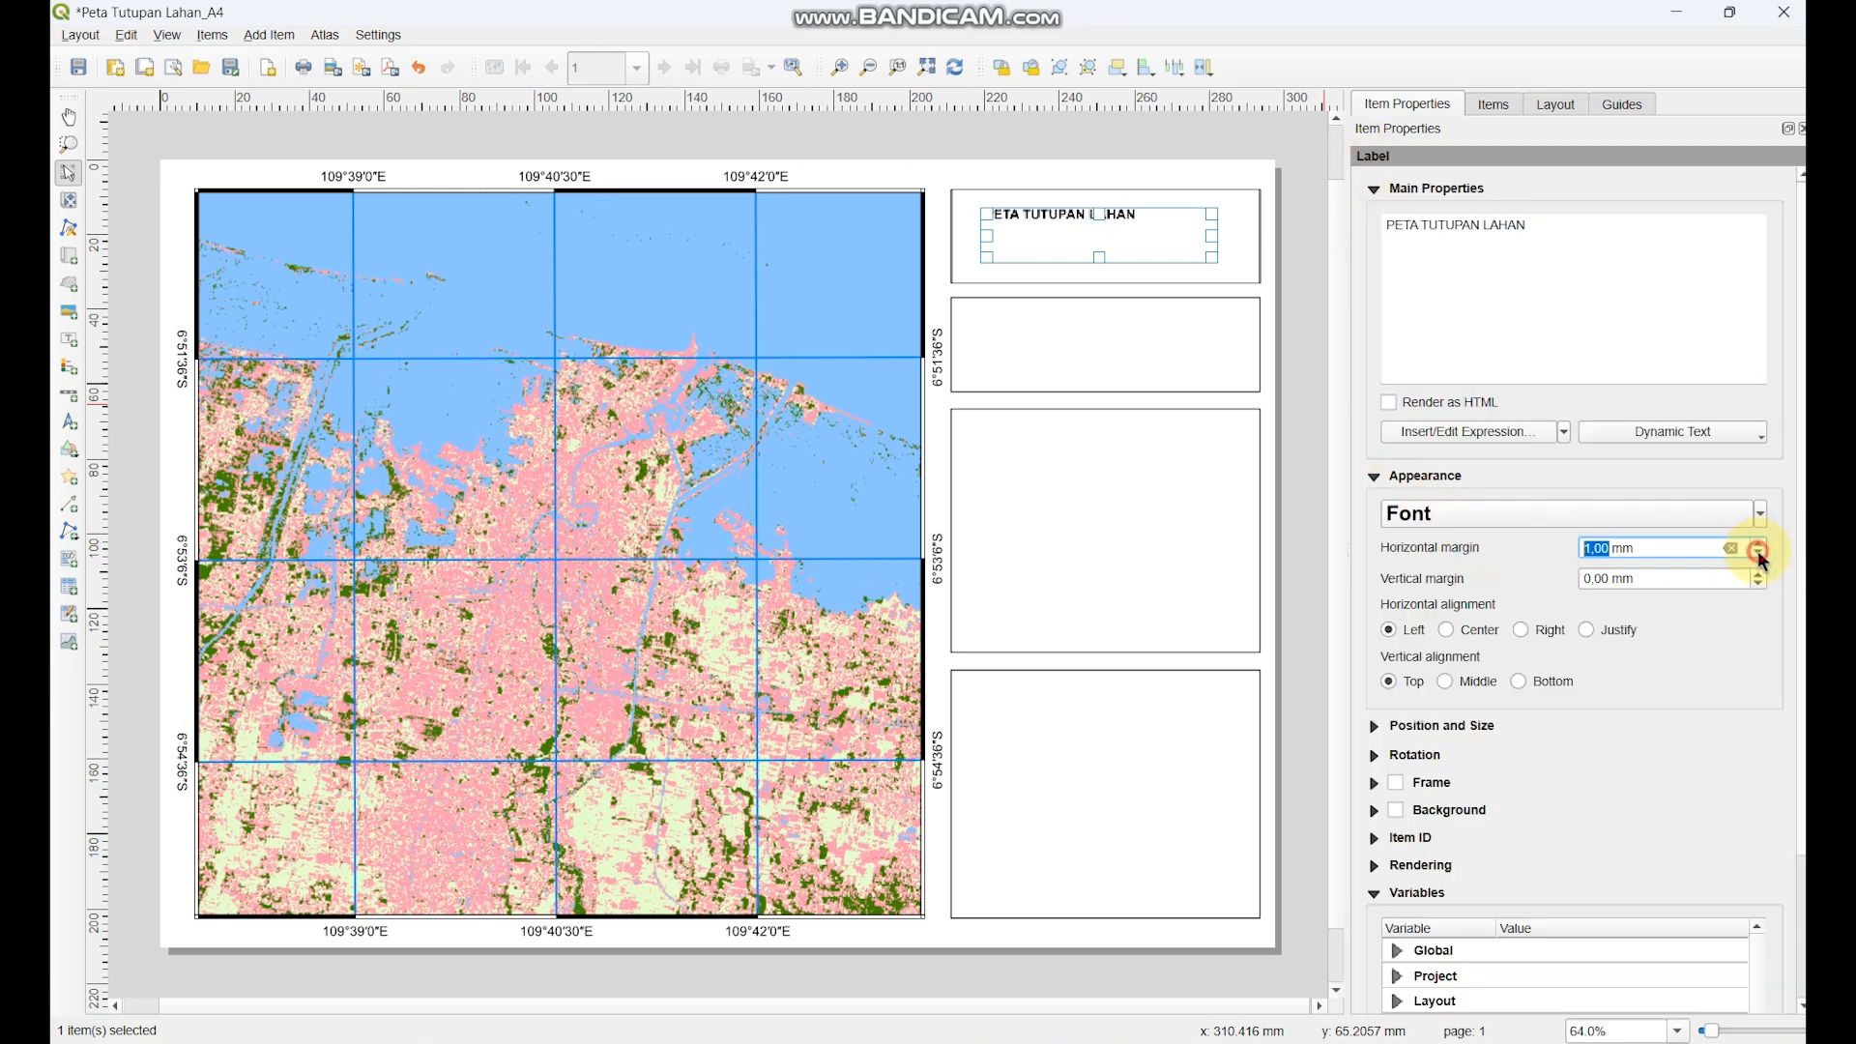
pyautogui.click(1760, 573)
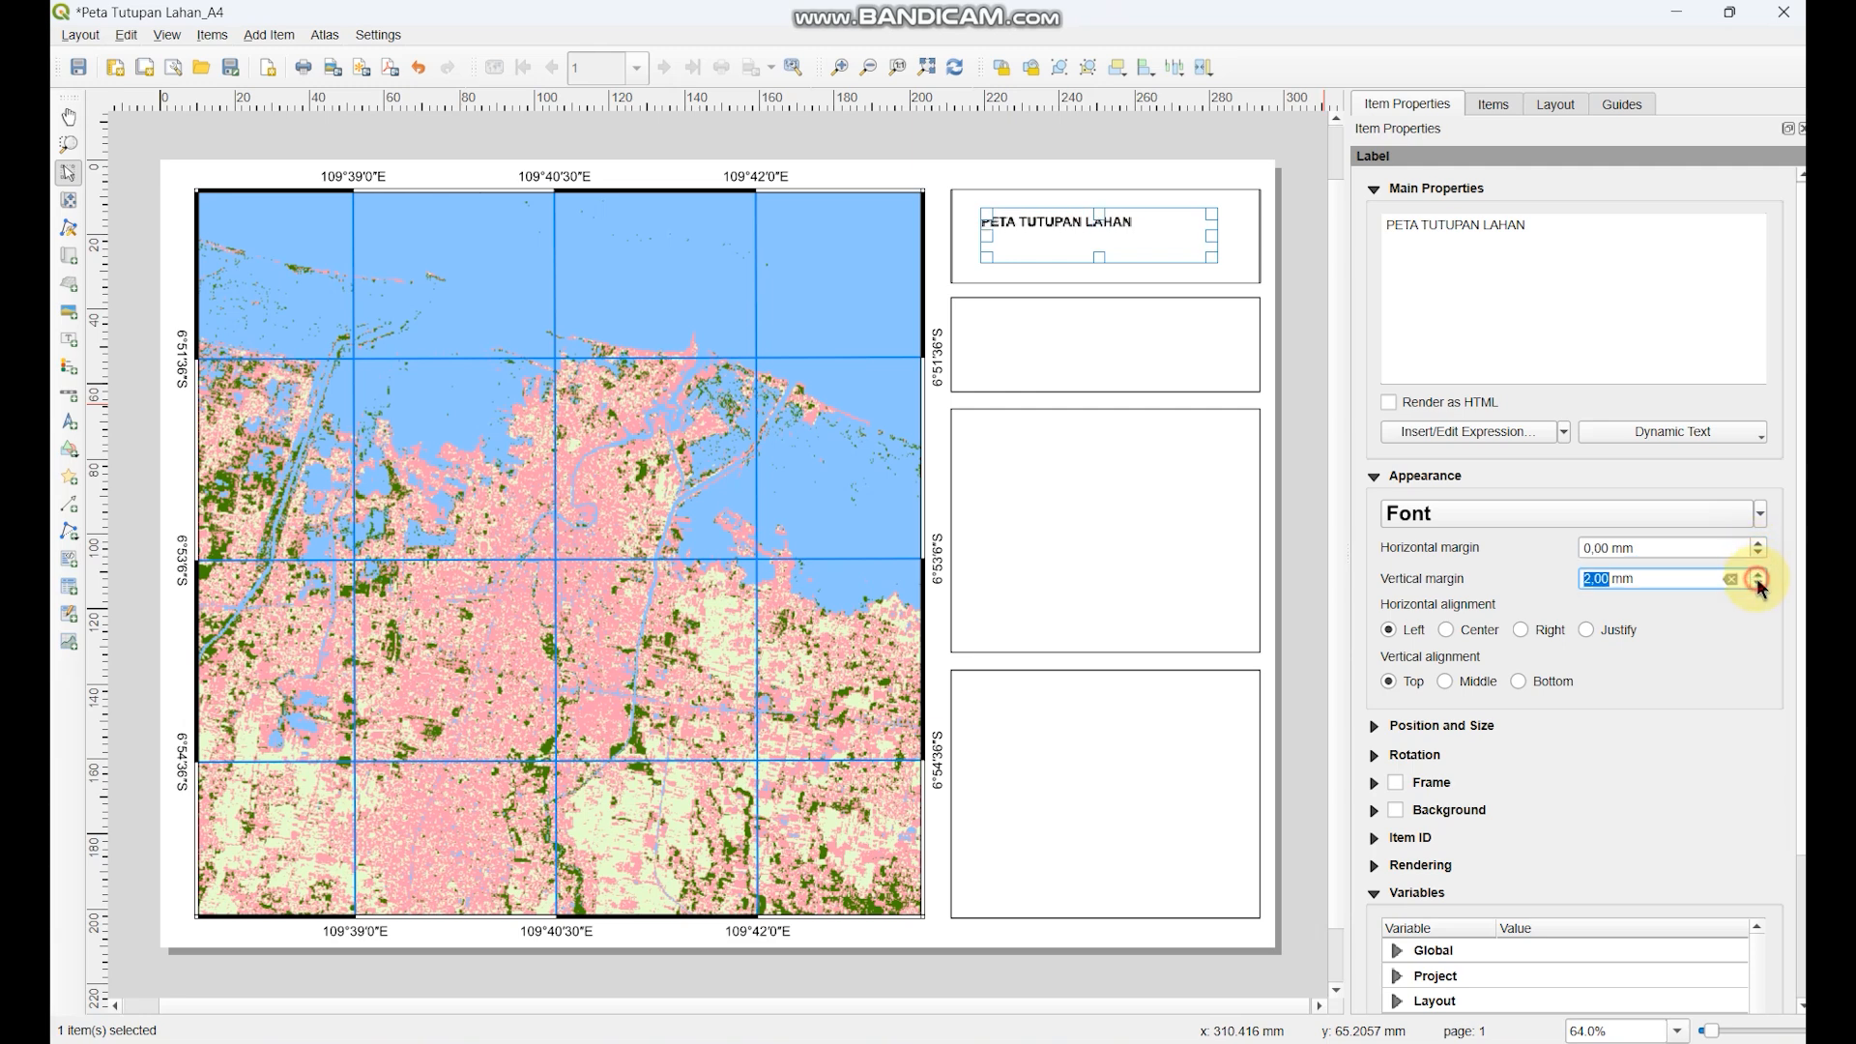
pyautogui.click(1477, 631)
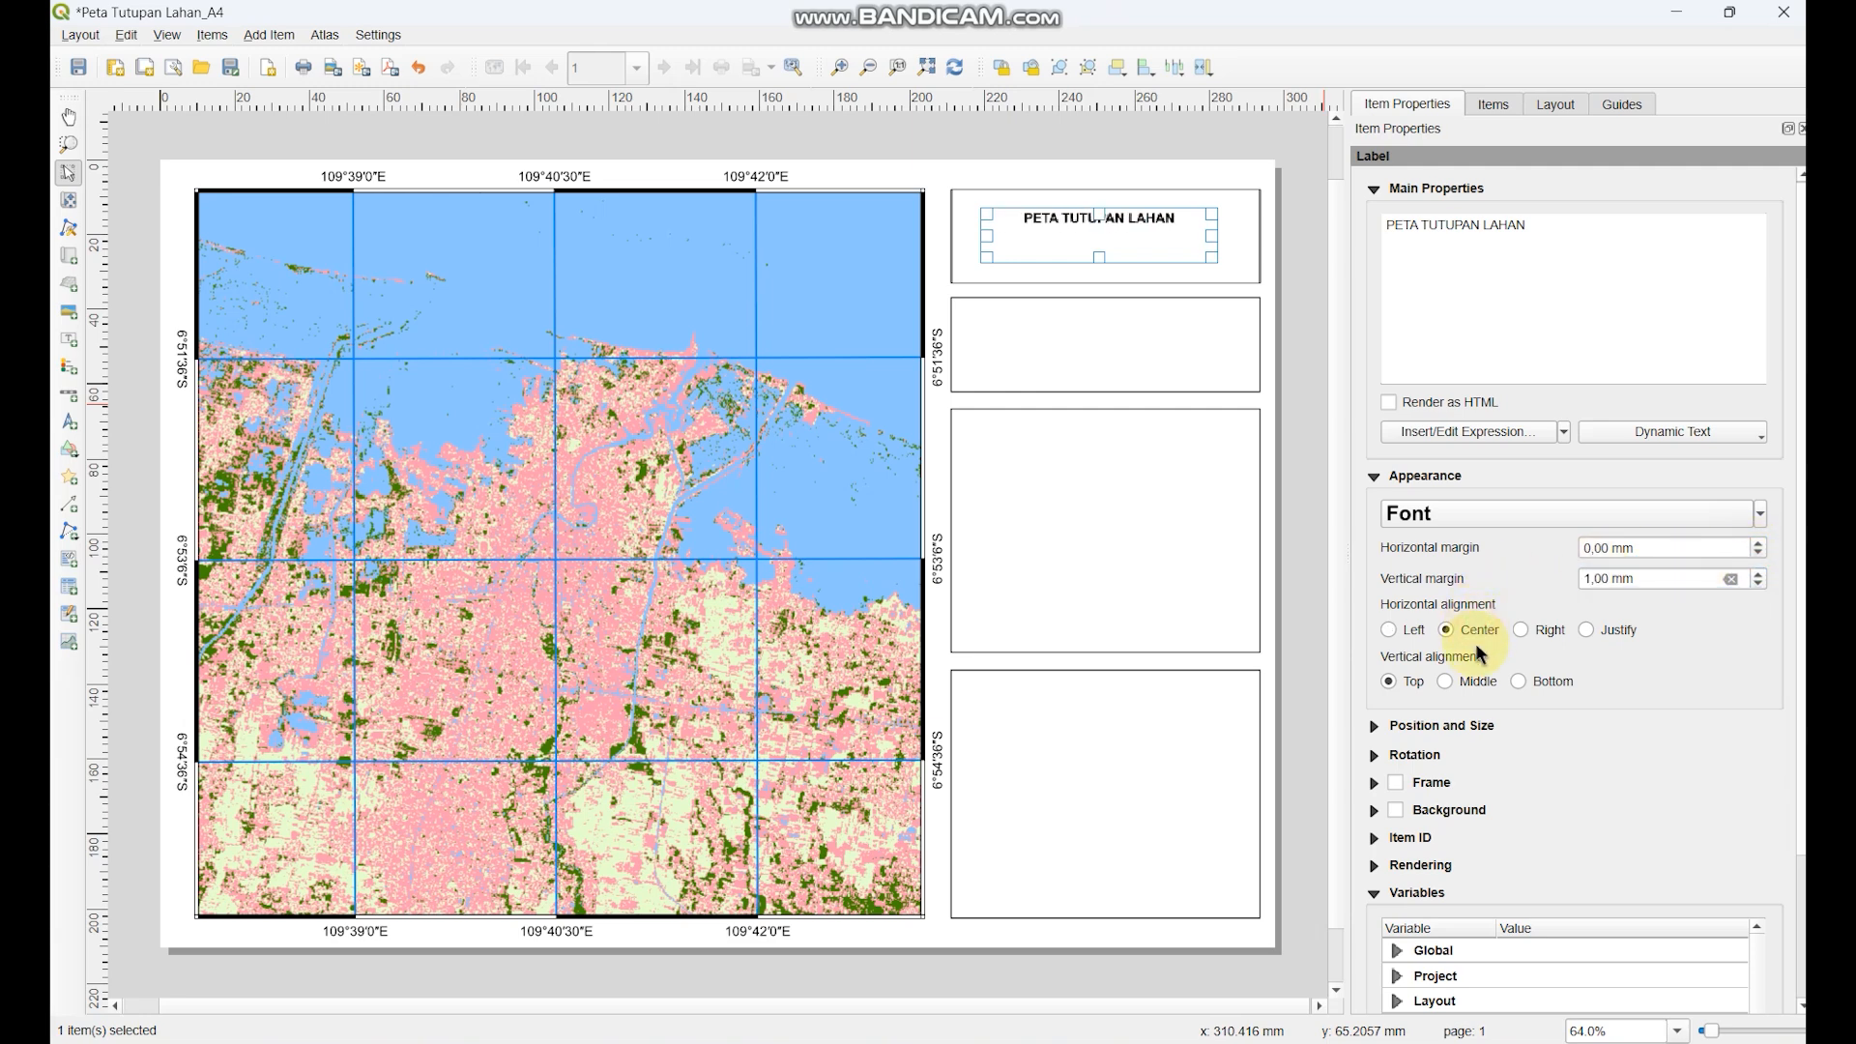
pyautogui.click(1479, 683)
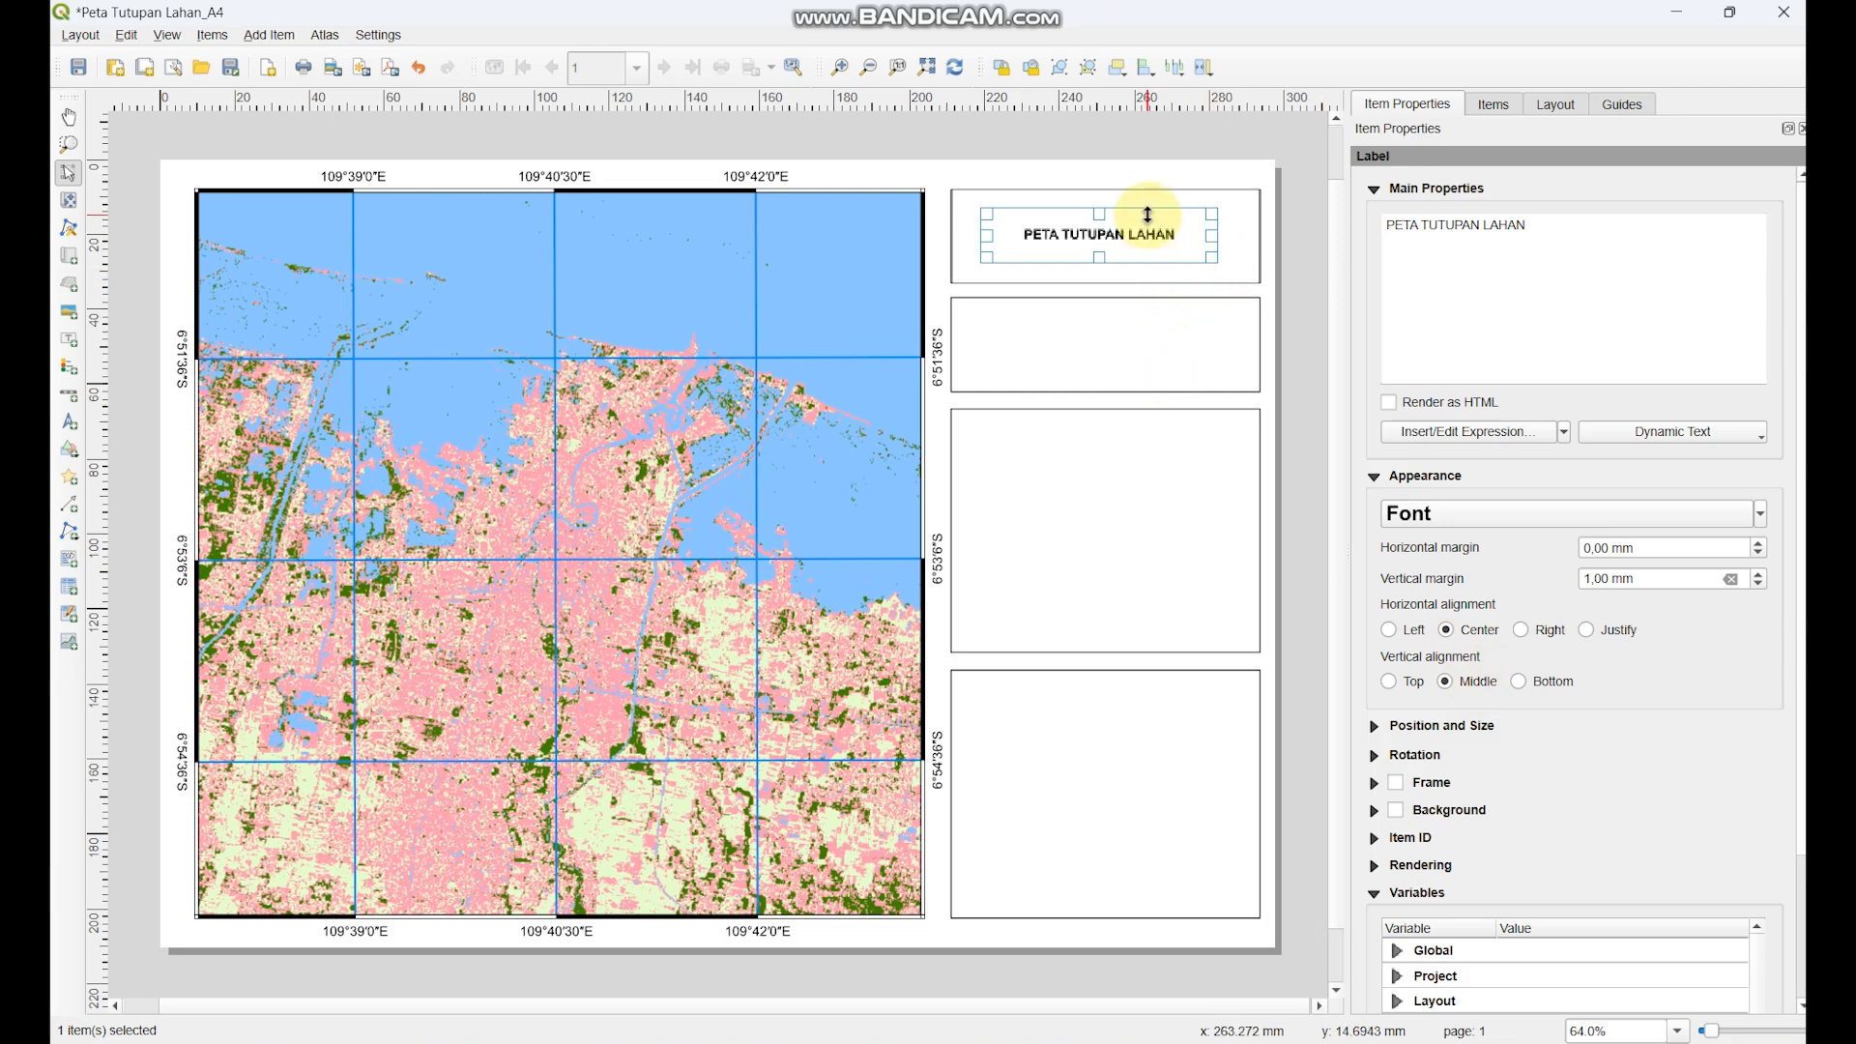
# - Move the title label up to the top edge of its rectangle and set its font size to 14 points
pyautogui.moveTo(1149, 229); pyautogui.dragTo(1156, 212)
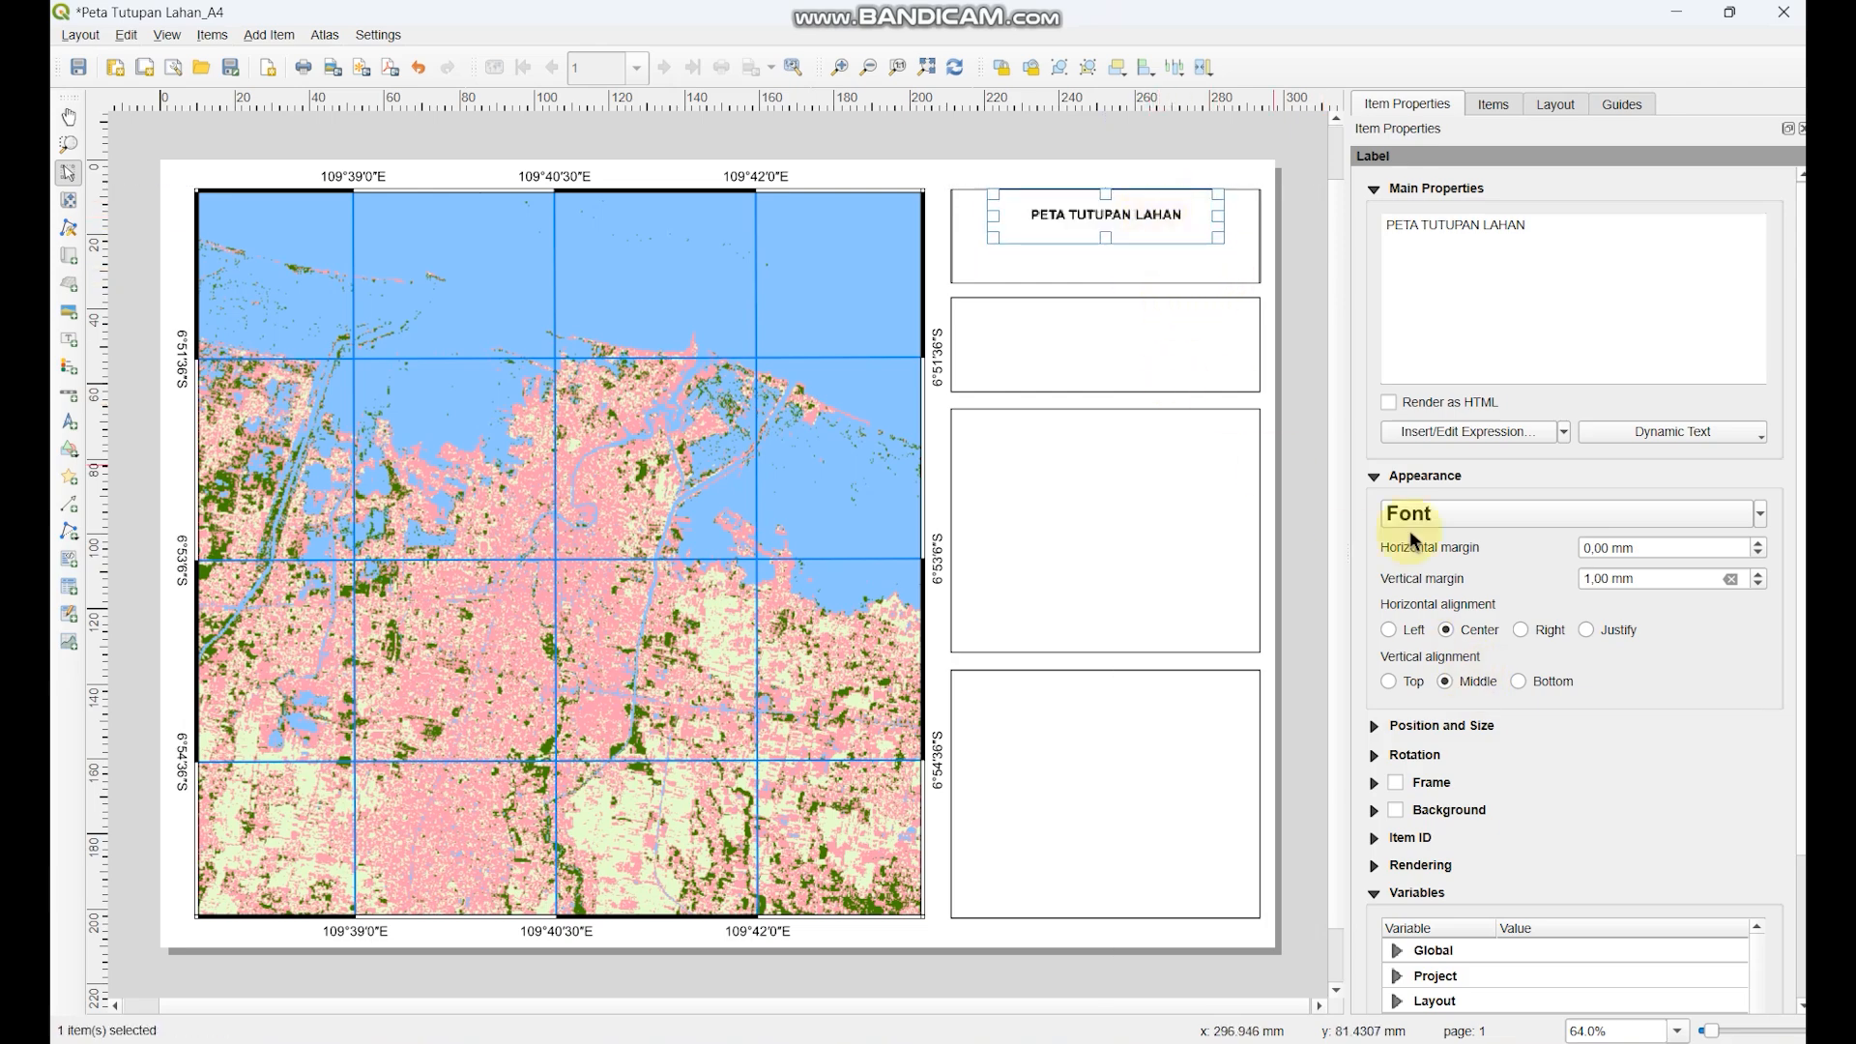
pyautogui.click(1760, 521)
pyautogui.click(1532, 28)
pyautogui.click(1532, 28)
pyautogui.click(1532, 28)
pyautogui.click(1531, 28)
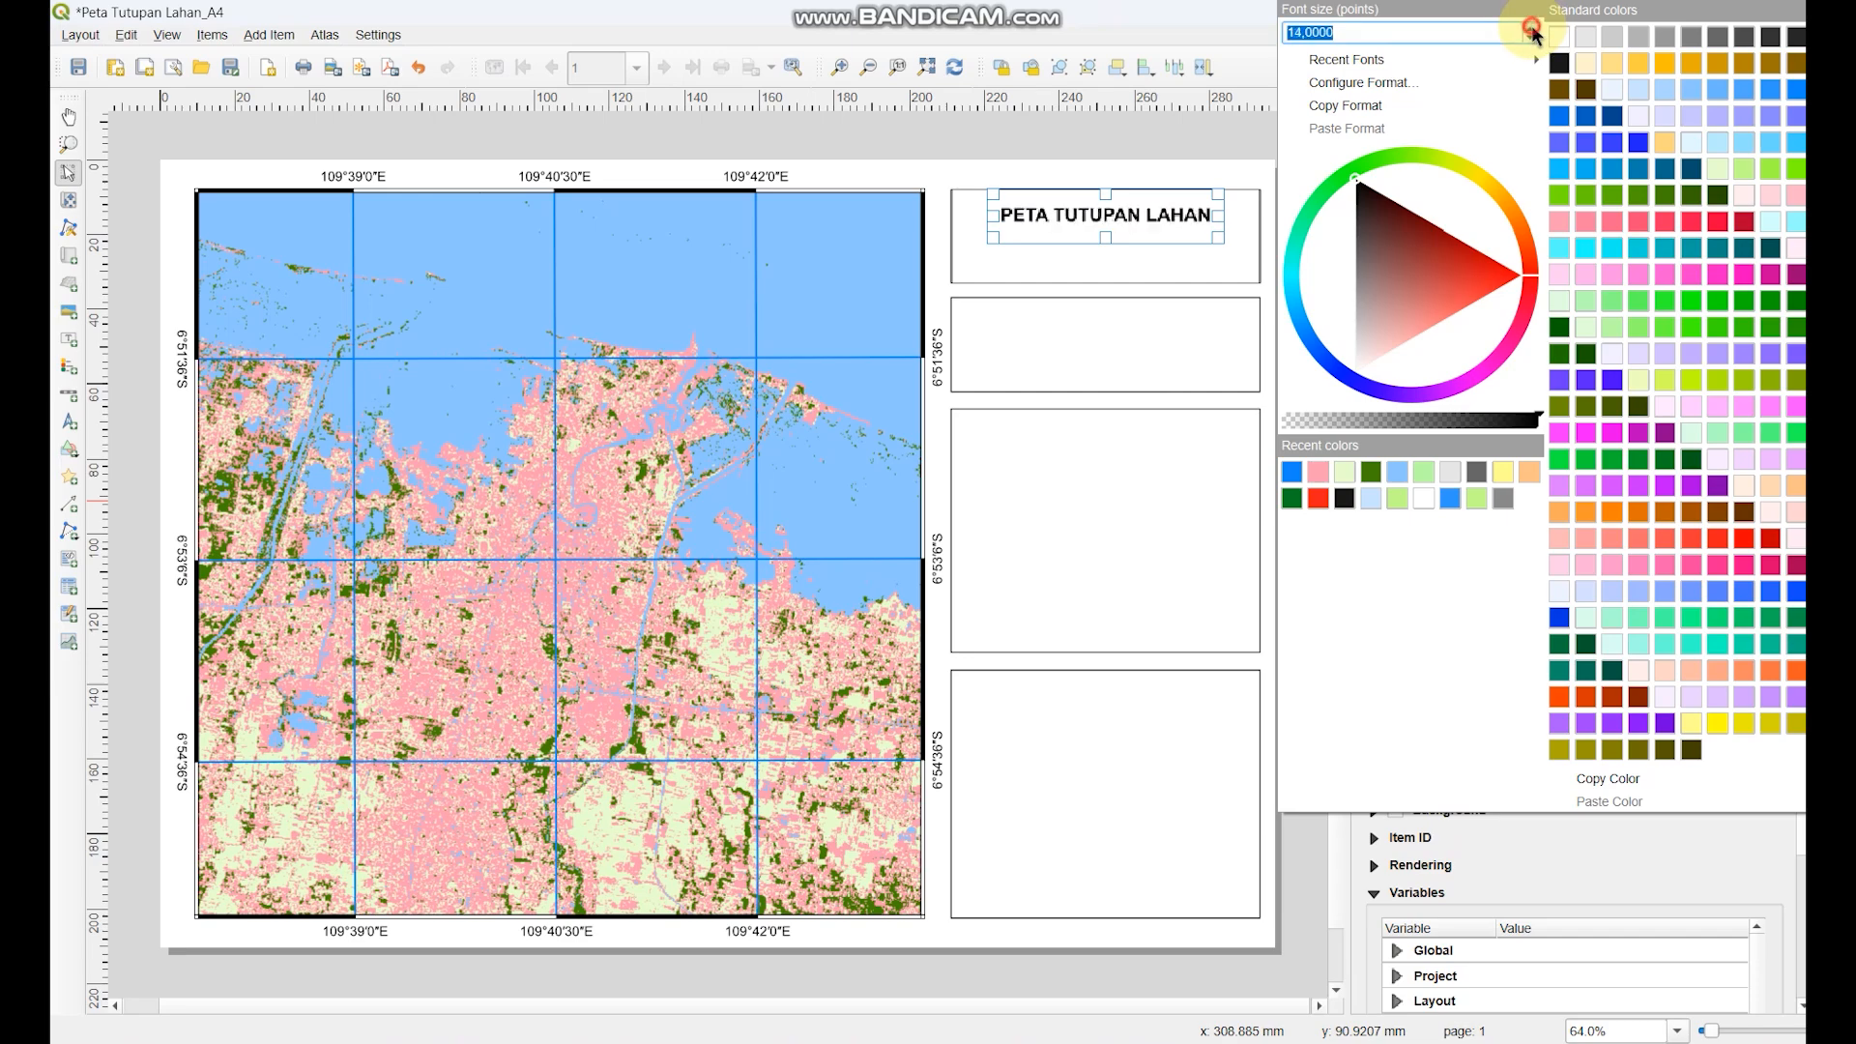
pyautogui.click(1162, 159)
# - Reduce the title label's height and place a duplicate of the label directly below it in the same rectangle
pyautogui.click(1165, 221)
pyautogui.moveTo(1106, 226); pyautogui.dragTo(1052, 255)
pyautogui.click(1113, 207)
pyautogui.moveTo(1124, 206); pyautogui.dragTo(1124, 216)
pyautogui.click(1126, 257)
# - Change the duplicate label's text to Kota Pekalongan and deselect it
pyautogui.moveTo(1537, 229); pyautogui.dragTo(1389, 225)
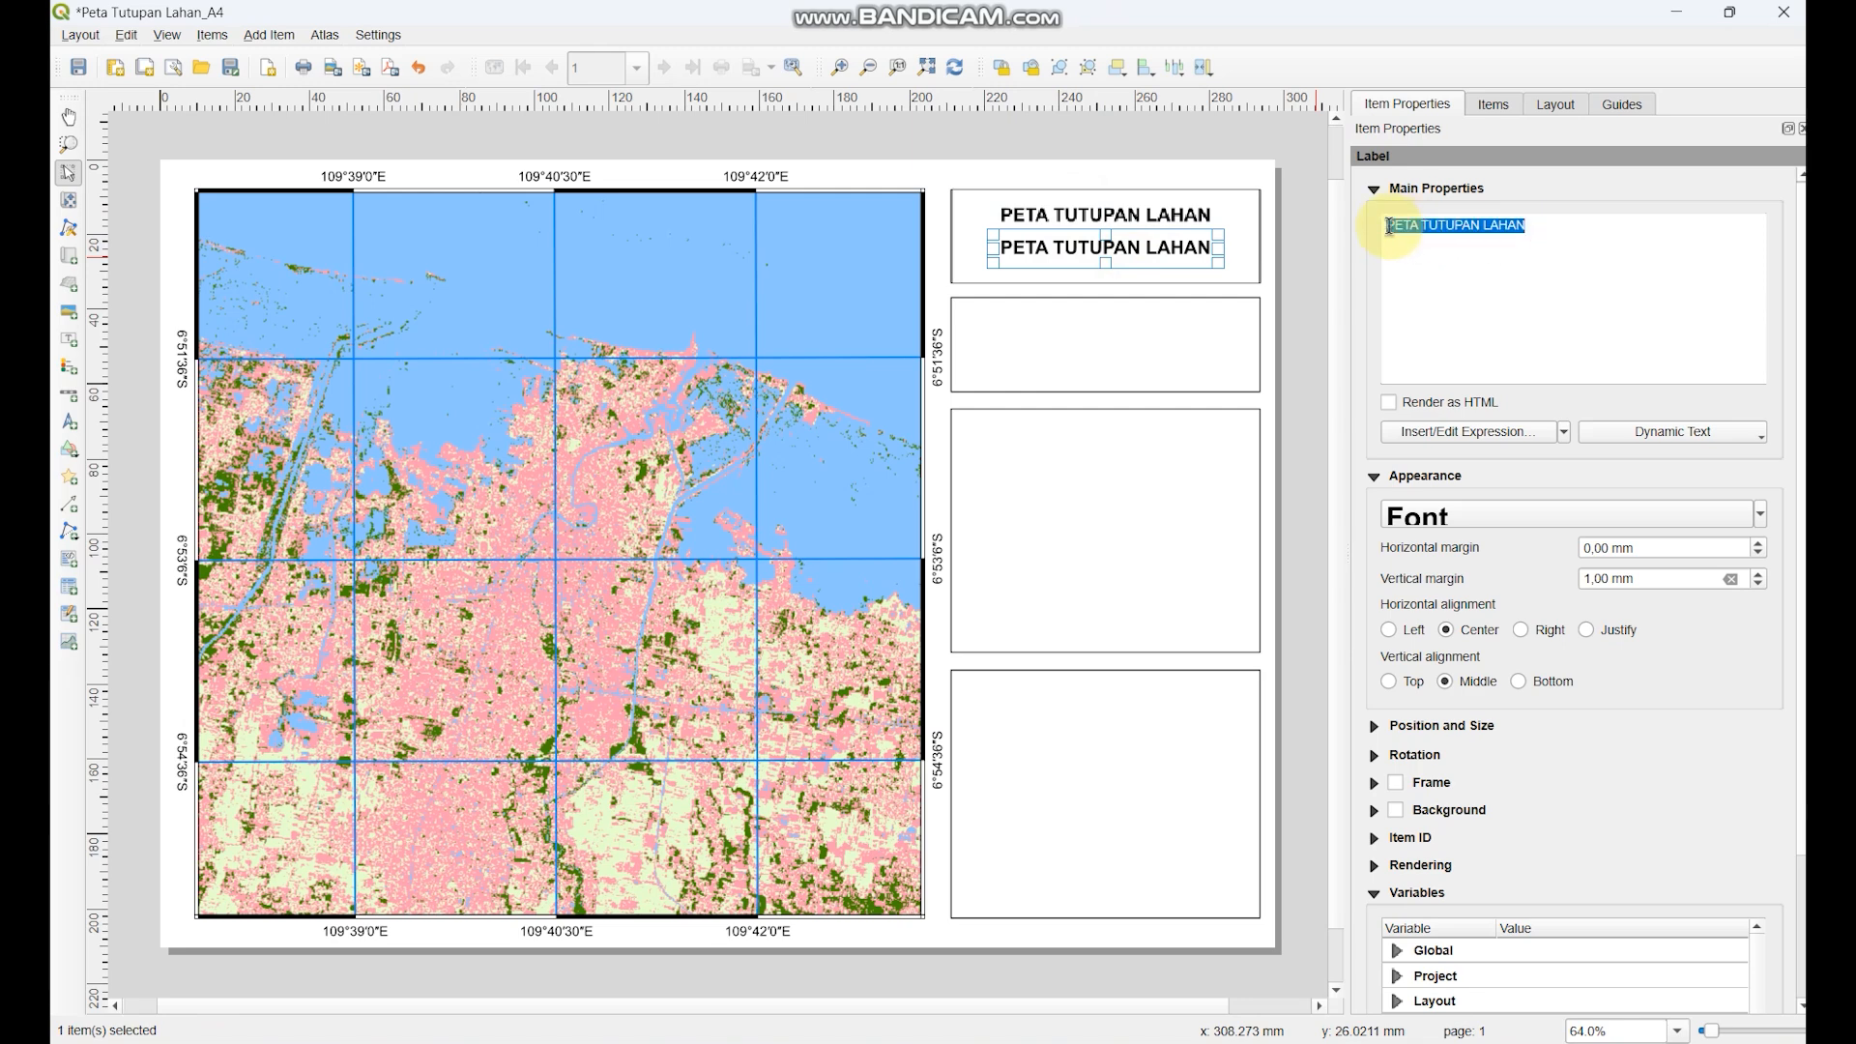
pyautogui.write('Kota Pekalongan')
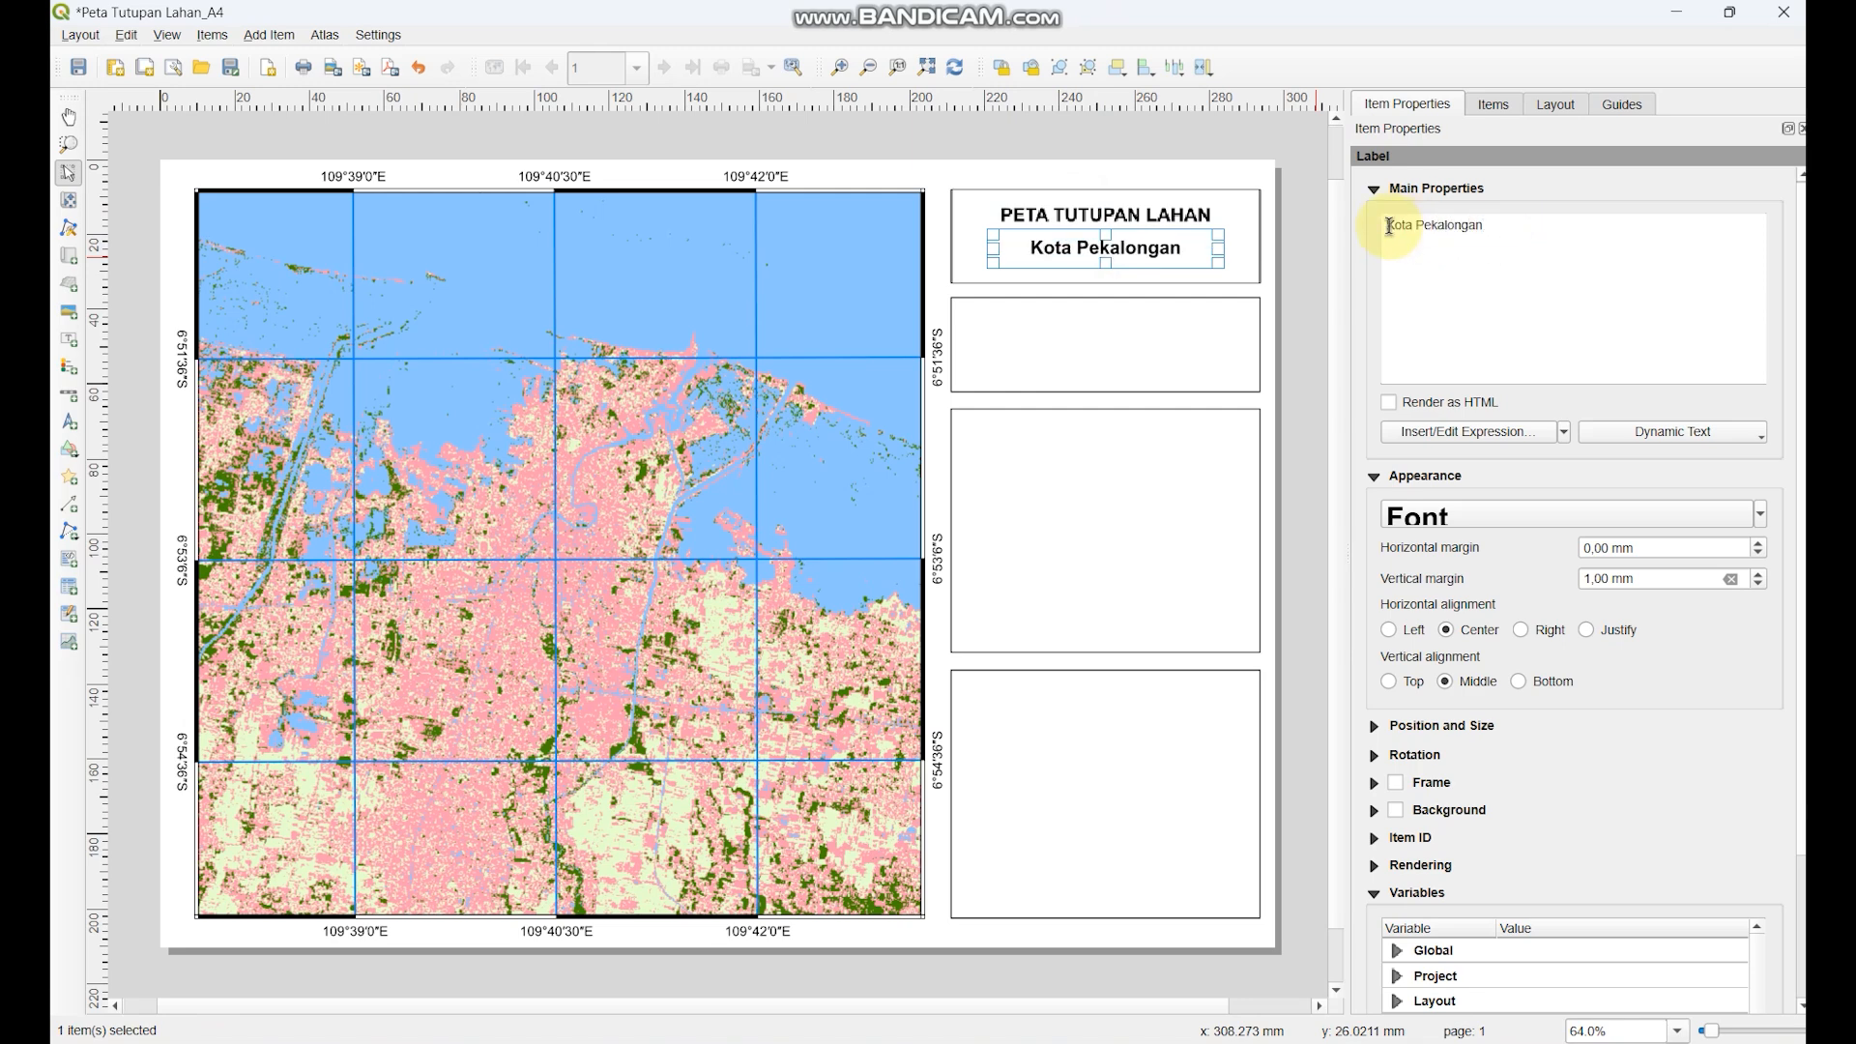
pyautogui.click(1299, 228)
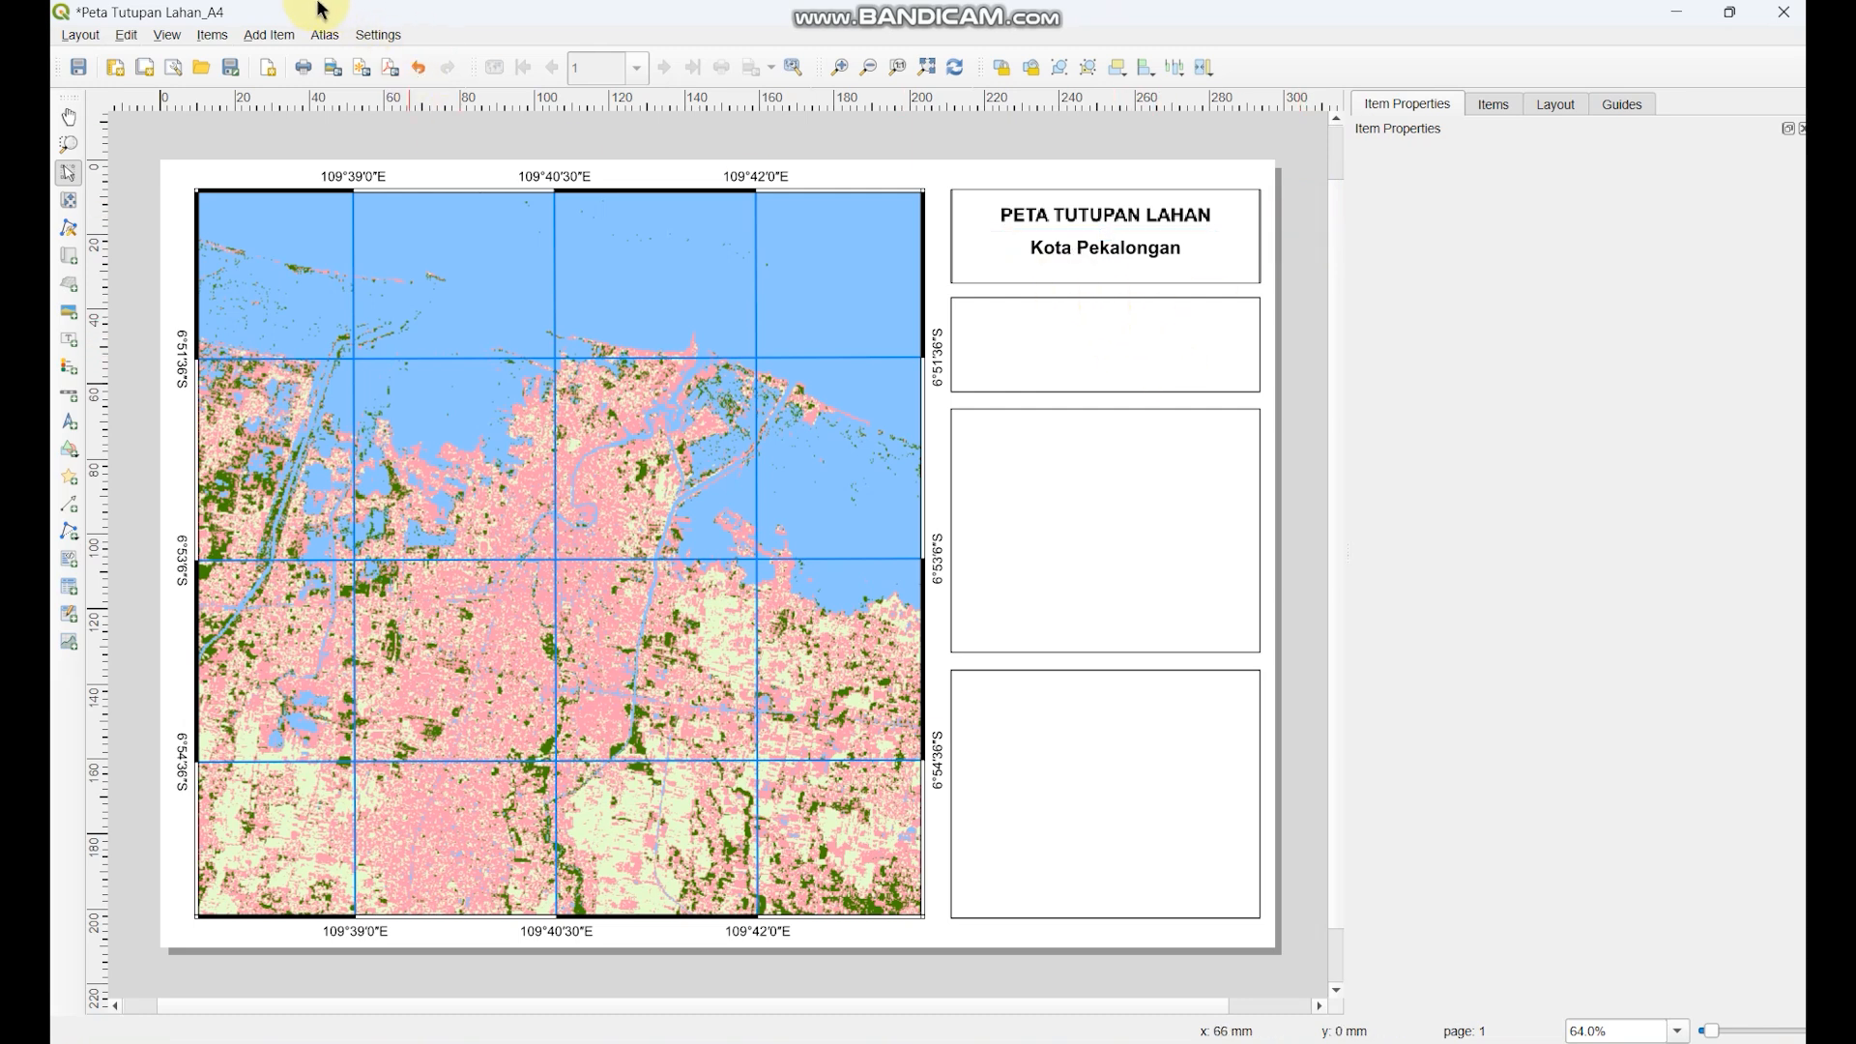
# - Add a small north arrow near the left end of the second rectangle
pyautogui.click(263, 39)
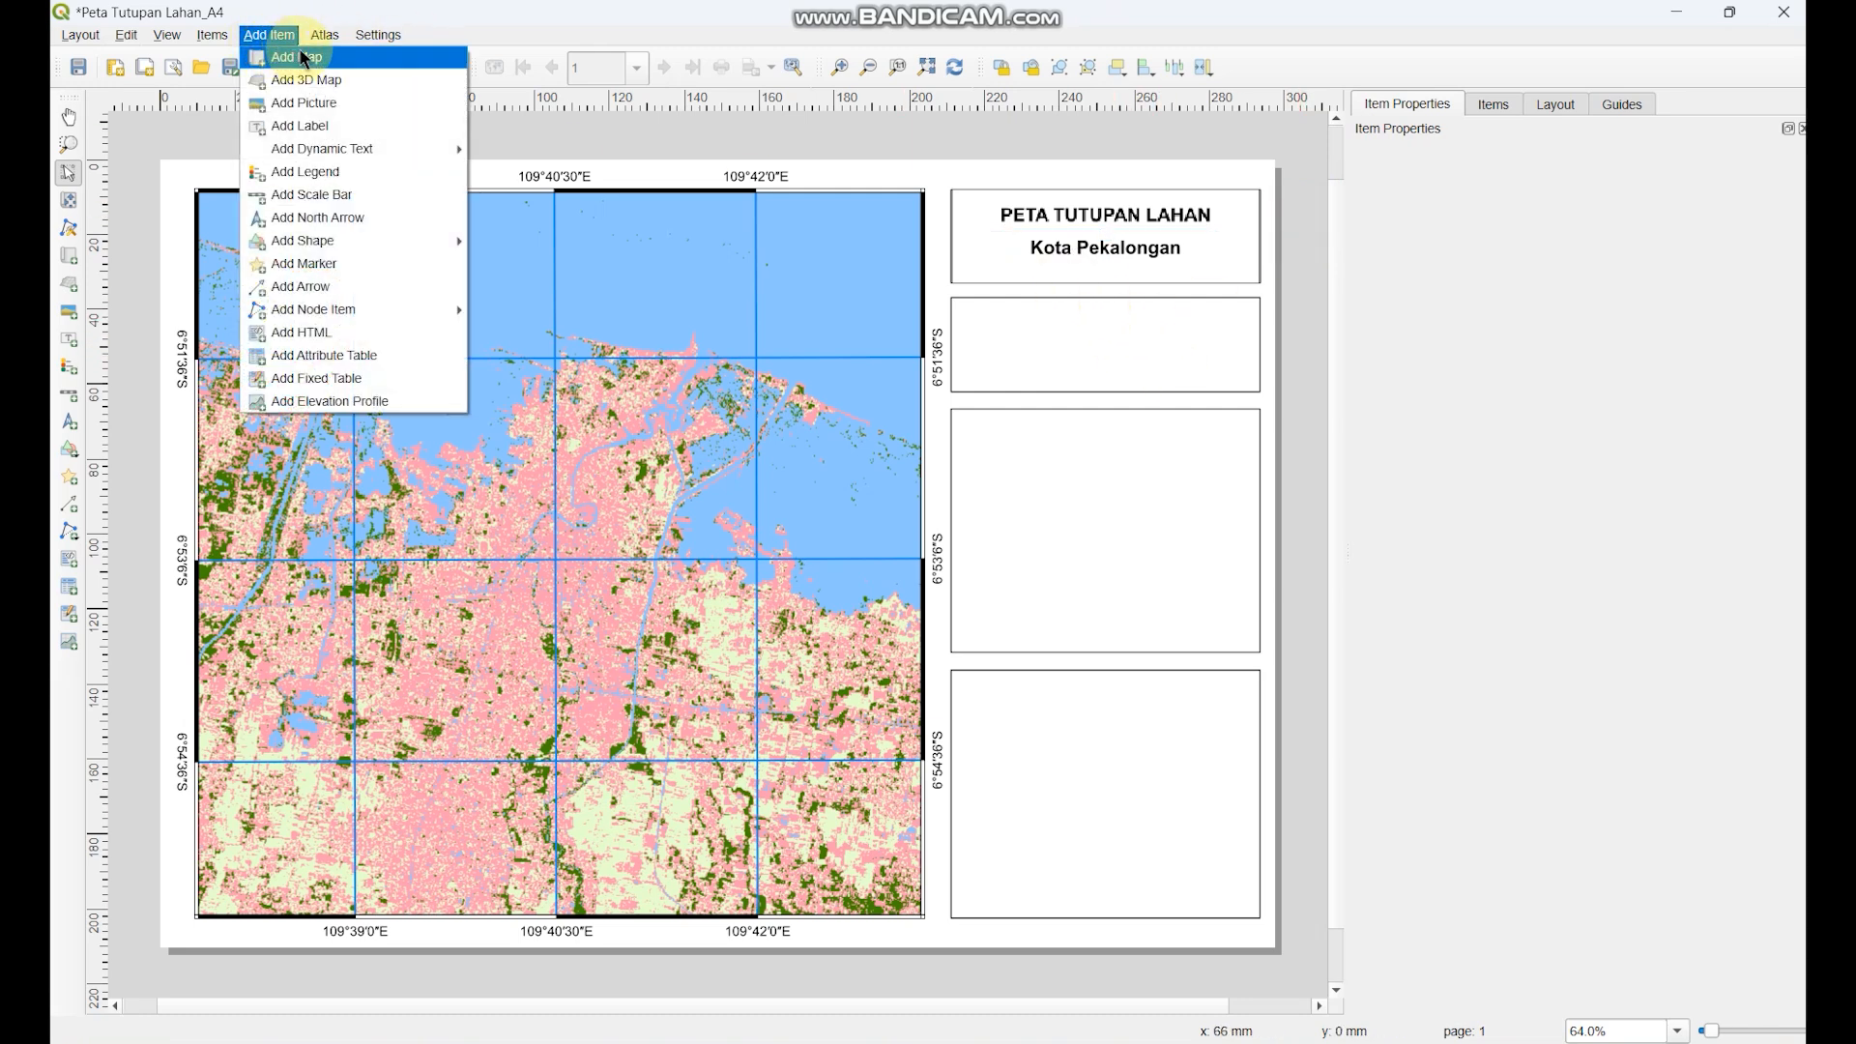
pyautogui.click(327, 217)
pyautogui.moveTo(979, 317); pyautogui.dragTo(1032, 374)
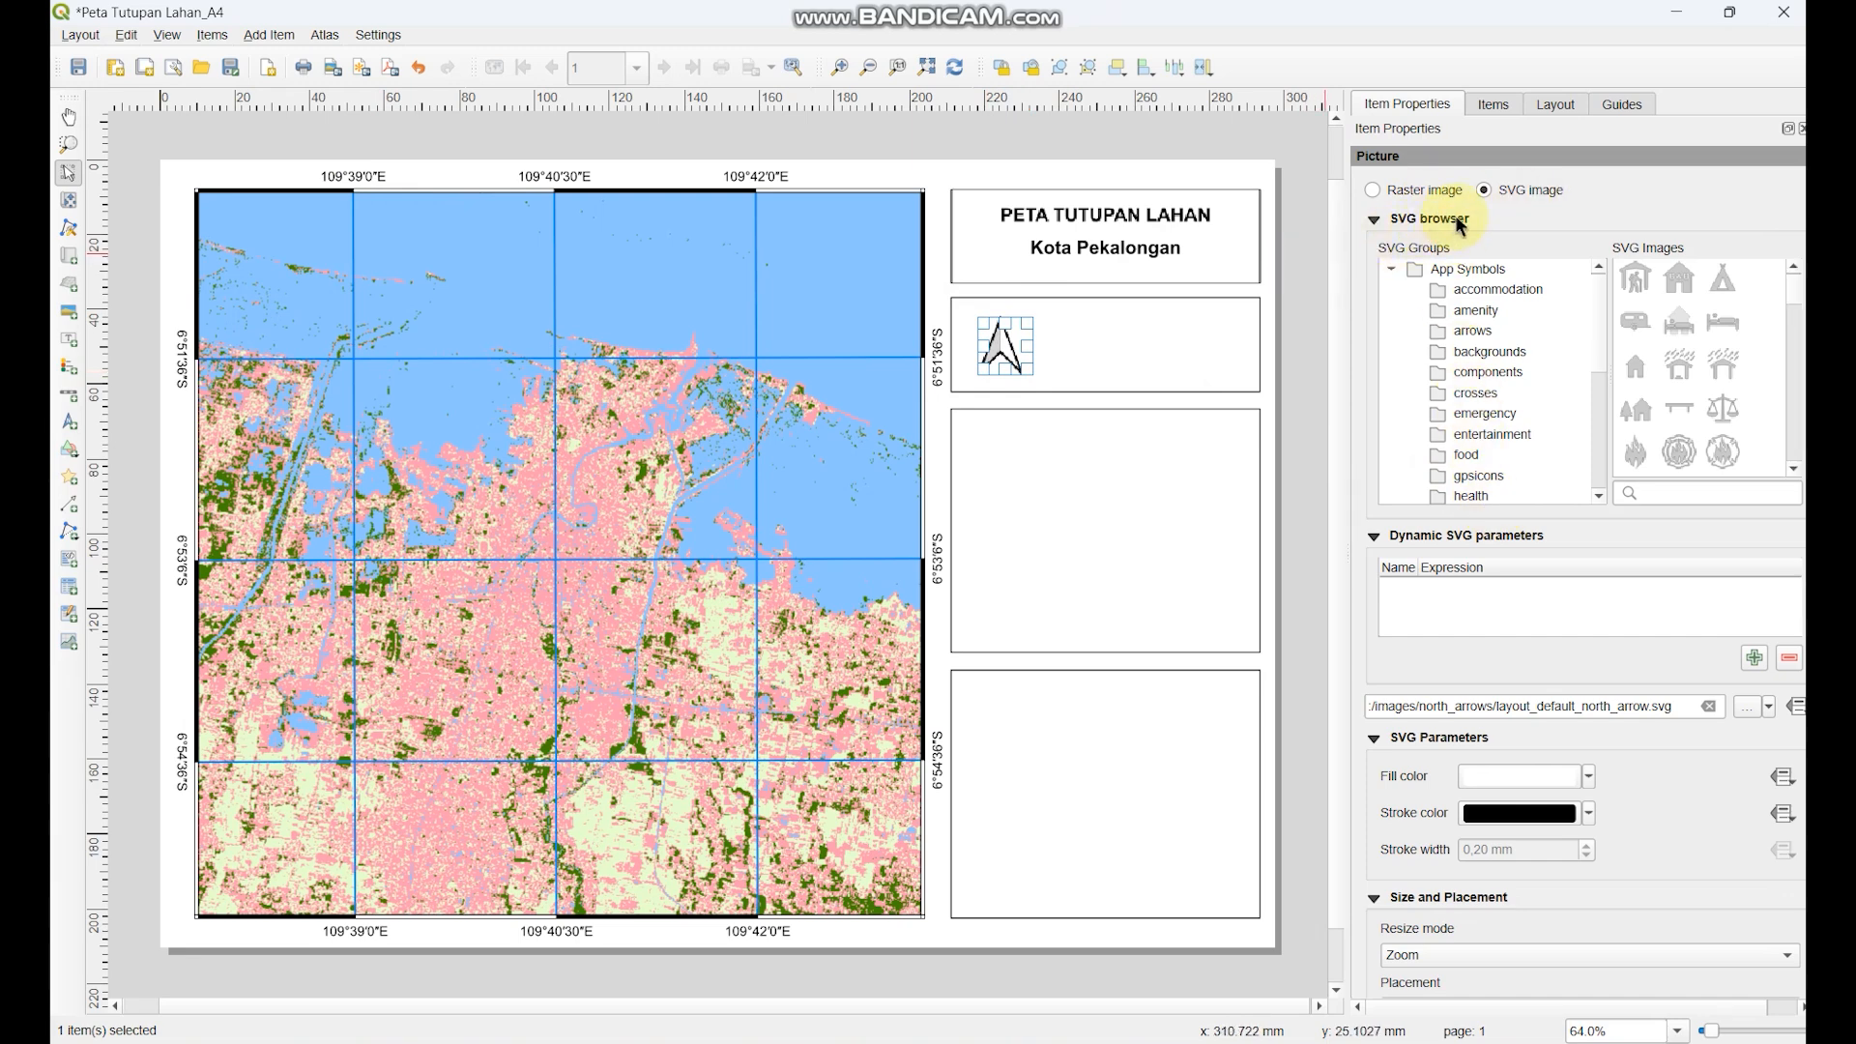
# - Browse the SVG symbol groups and the arrows group for north arrow images, and check the raster image option
pyautogui.scroll(-8, 1662, 329)
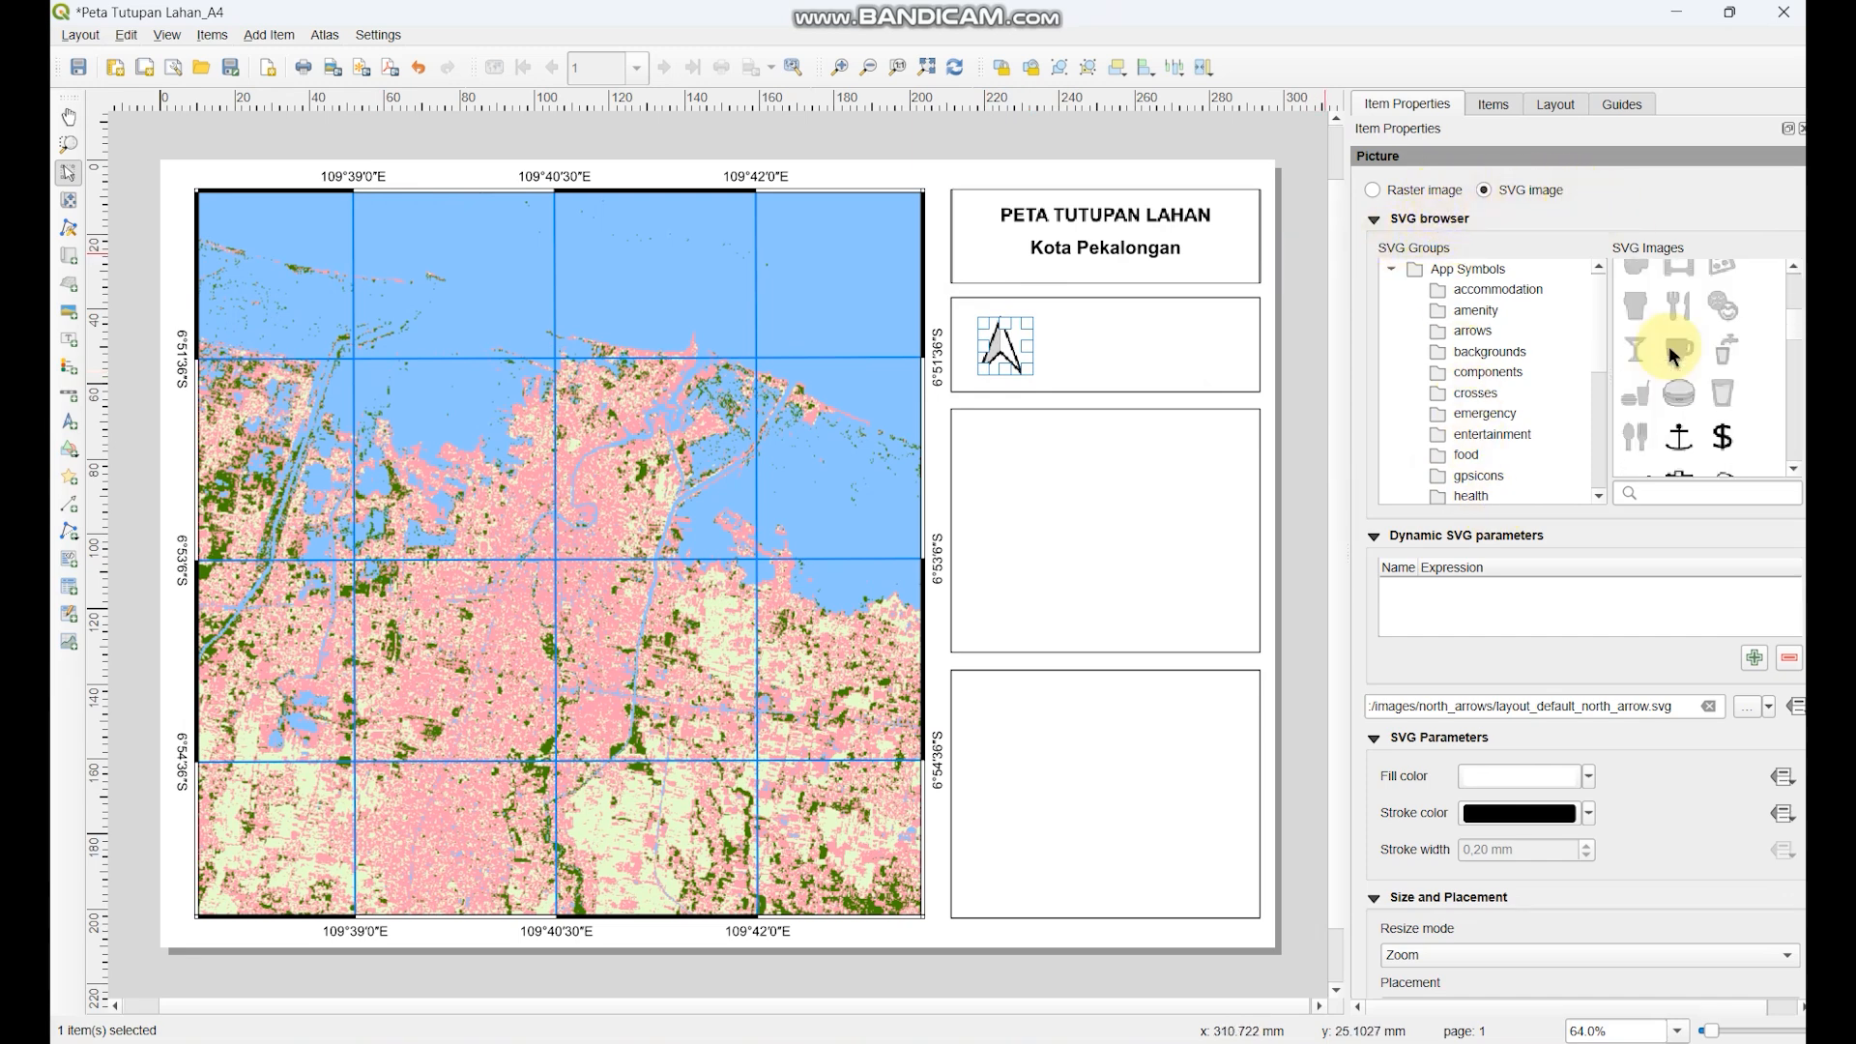
pyautogui.scroll(-2, 1475, 309)
pyautogui.scroll(-3, 1481, 318)
pyautogui.scroll(5, 1483, 332)
pyautogui.scroll(-5, 1486, 328)
pyautogui.scroll(5, 1494, 401)
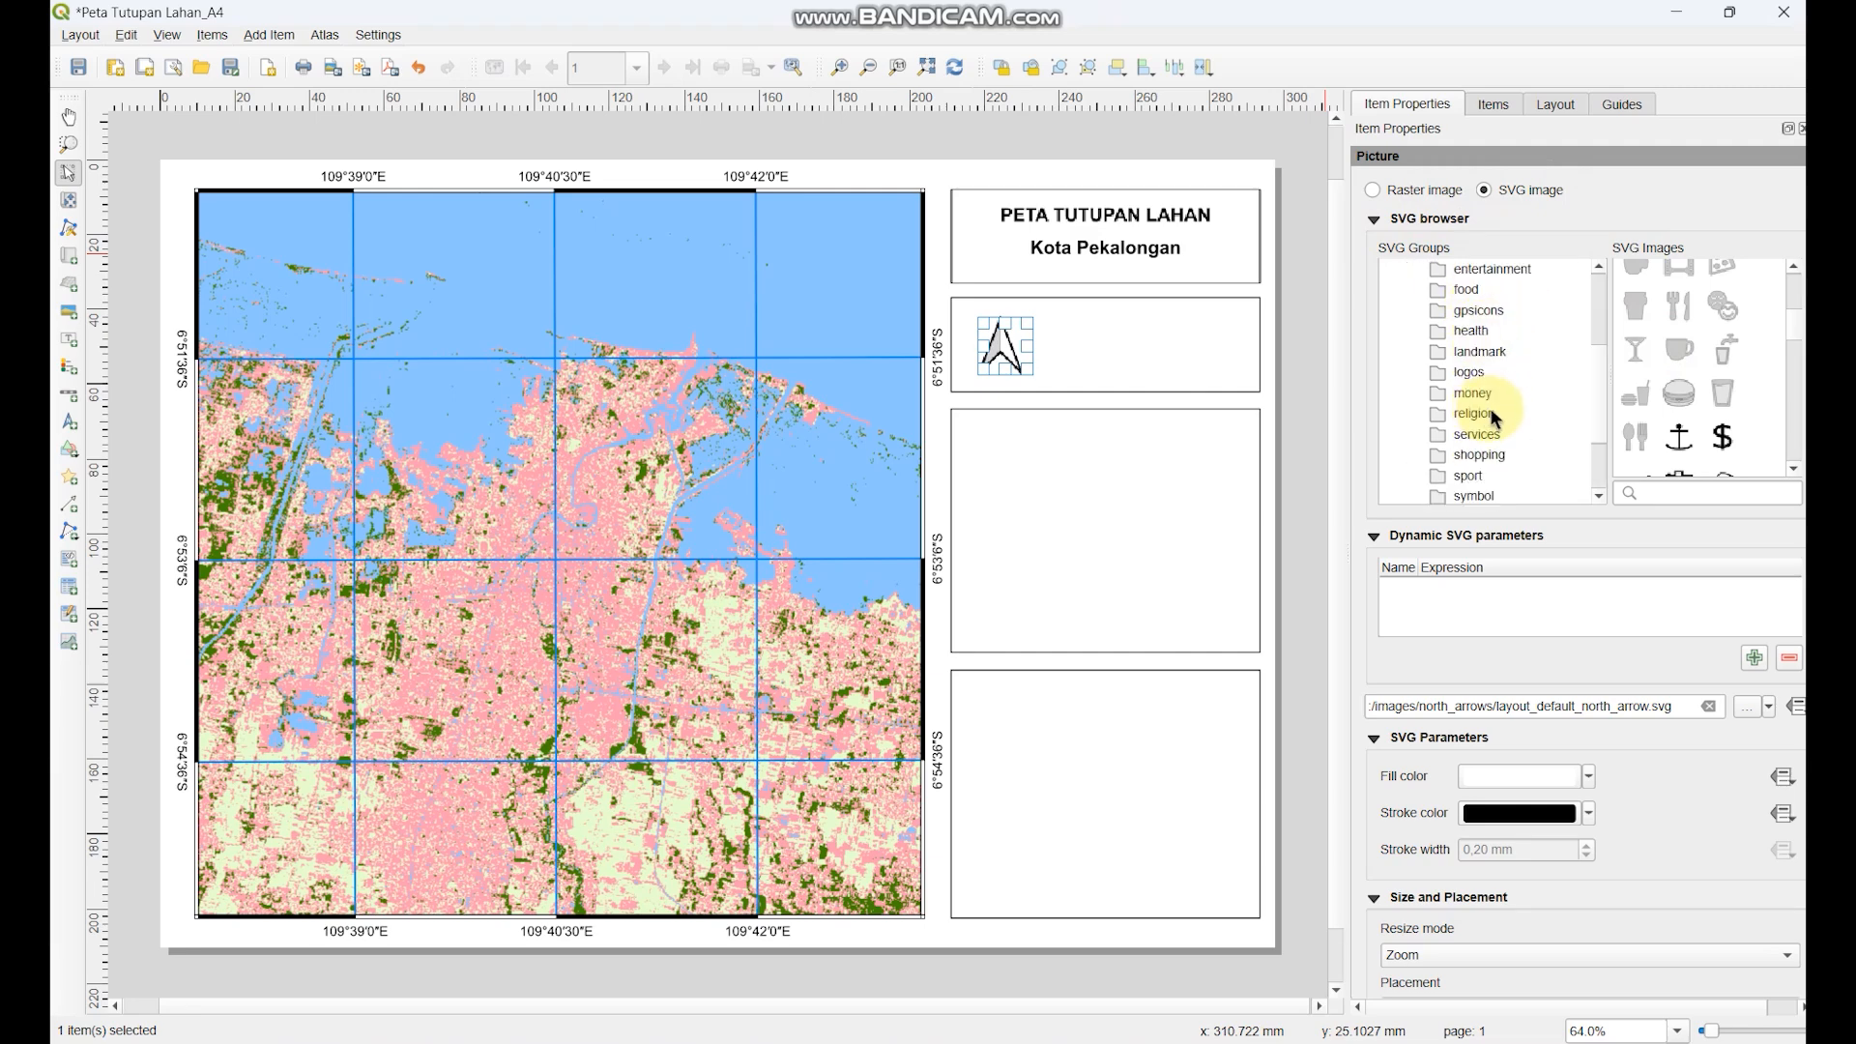
pyautogui.click(1485, 332)
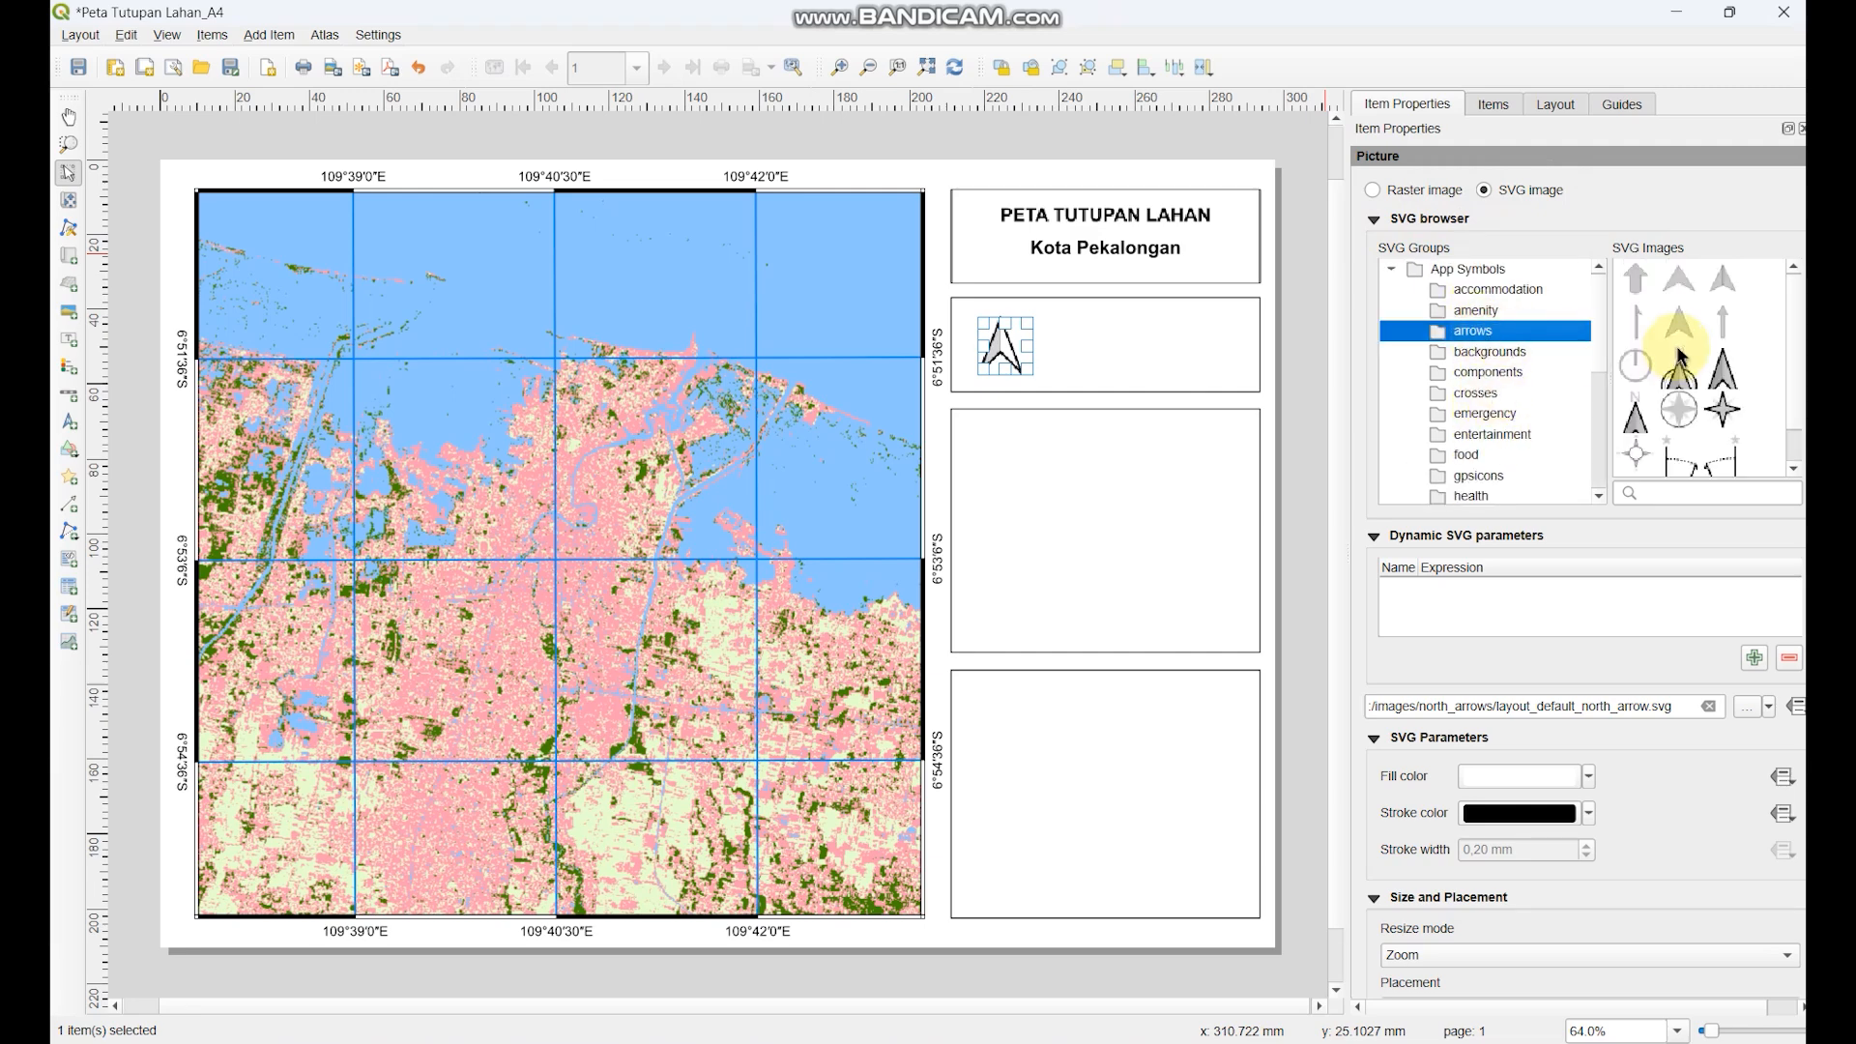
pyautogui.scroll(-1, 1680, 350)
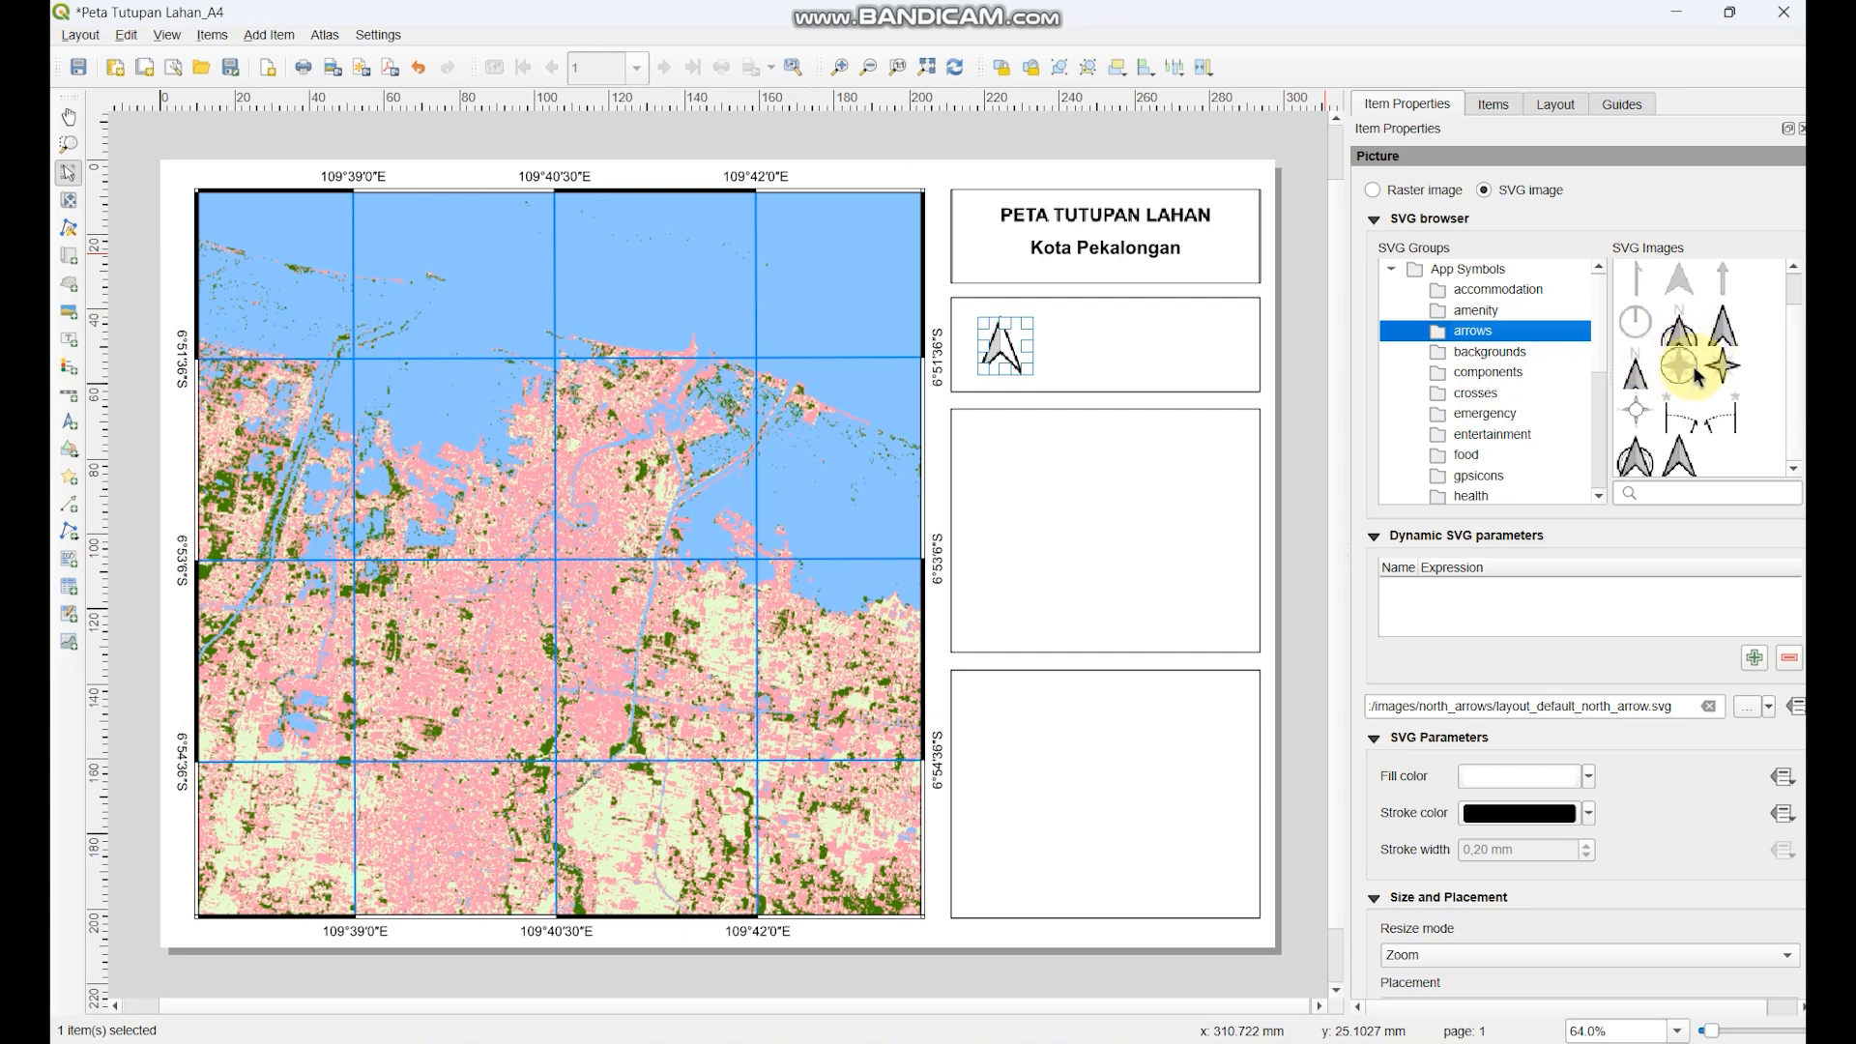
pyautogui.click(1409, 192)
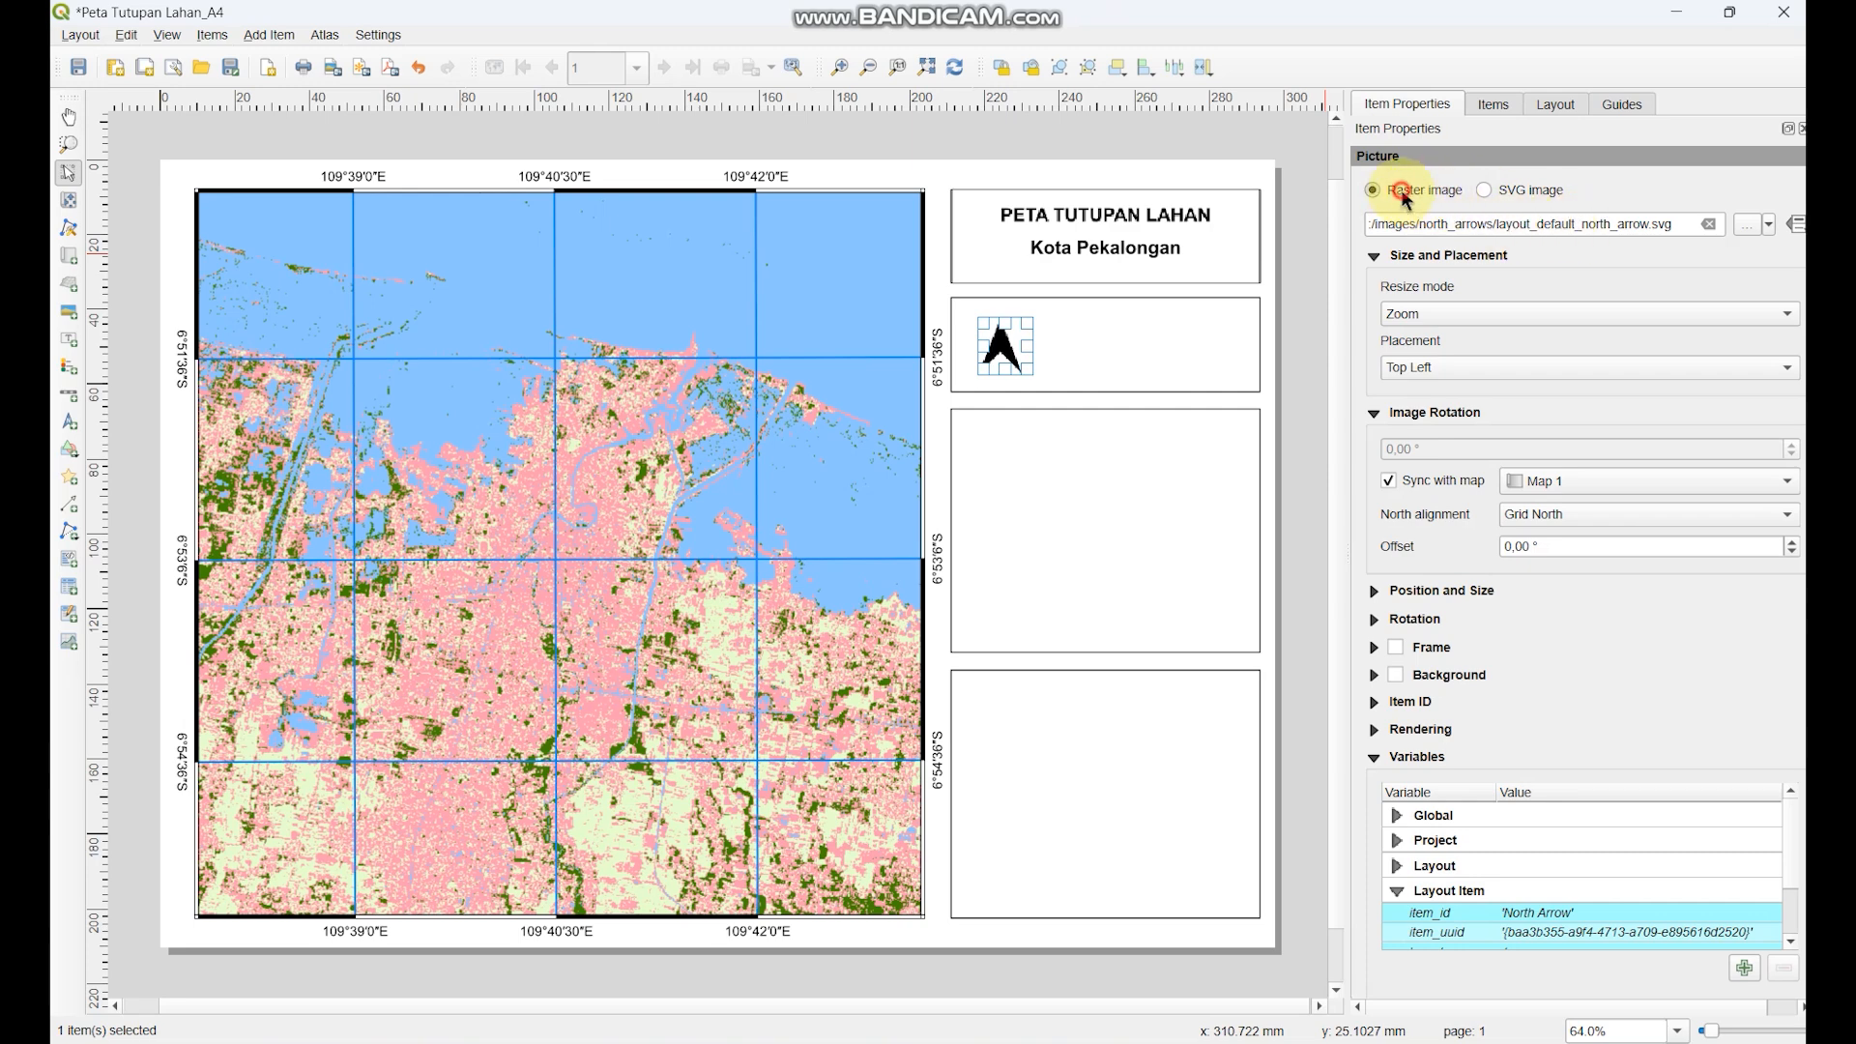
pyautogui.click(1532, 189)
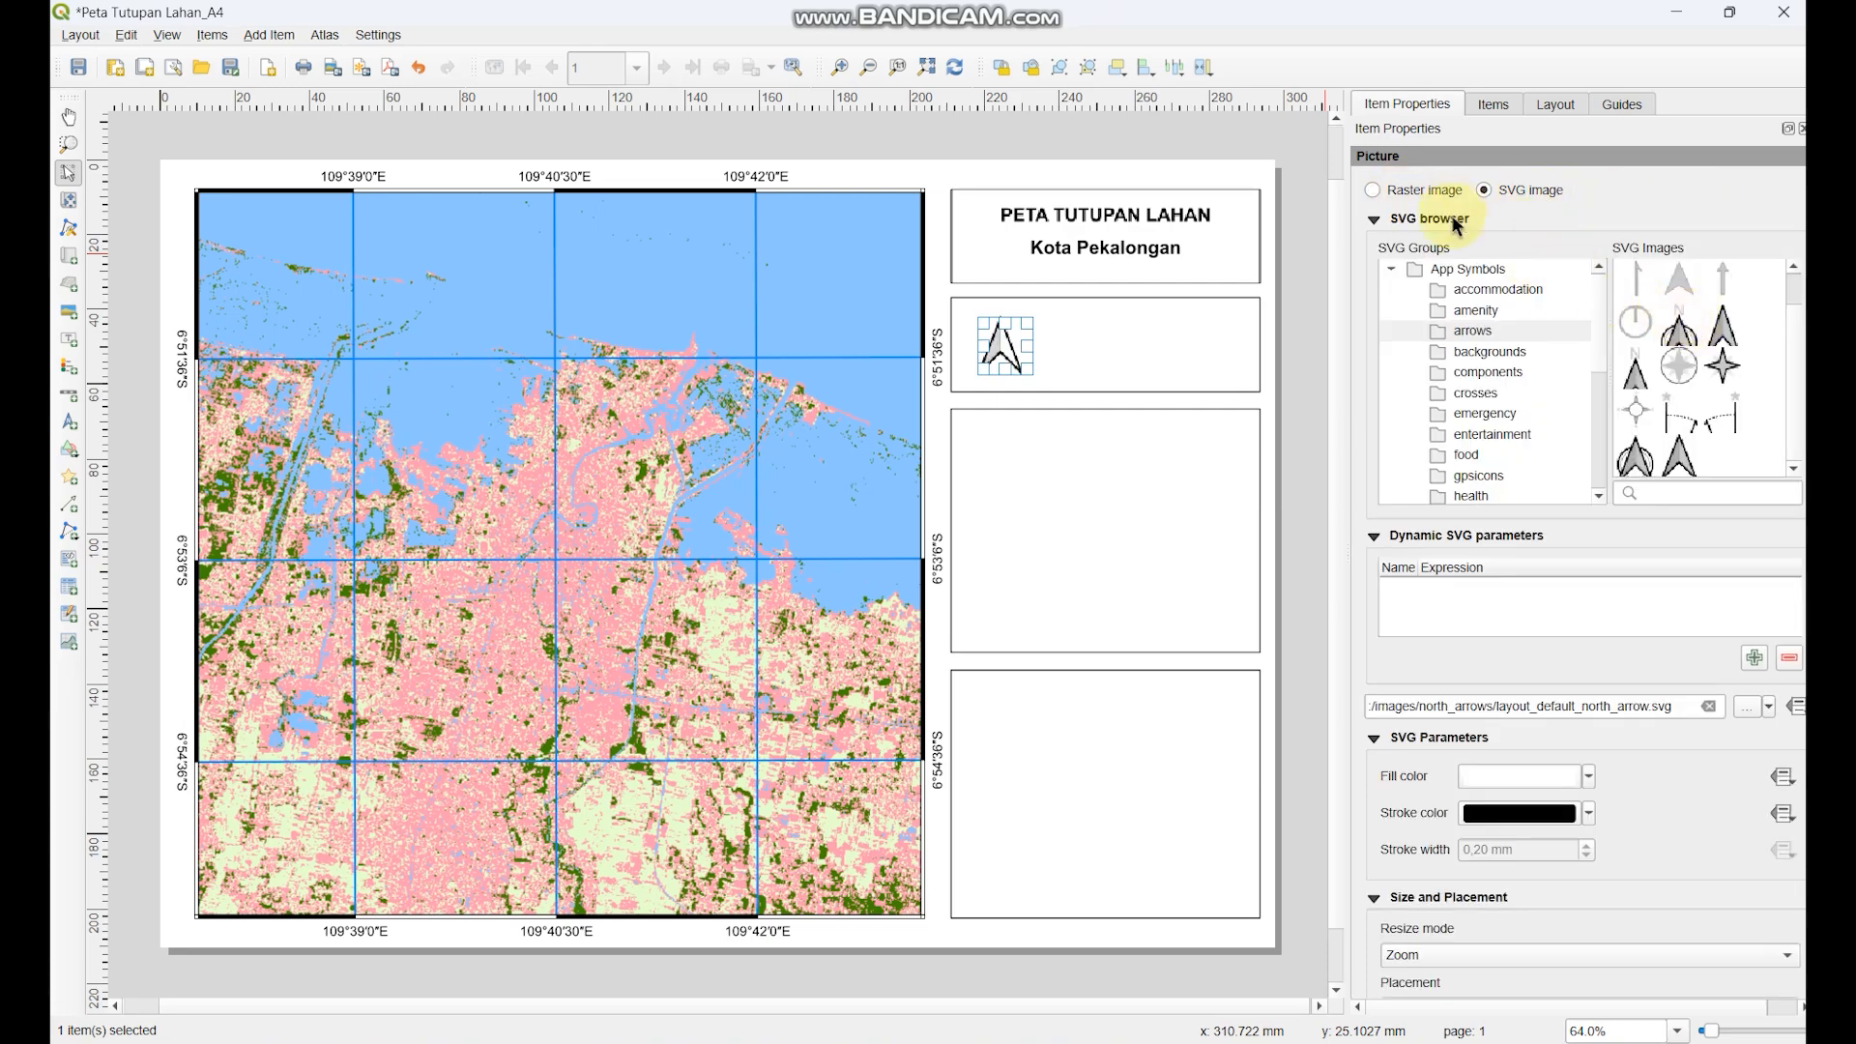
# - Set the north arrow's resize mode to Zoom and Resize Frame, shift it slightly toward the rectangle's left edge, and deselect it
pyautogui.scroll(-3, 1486, 572)
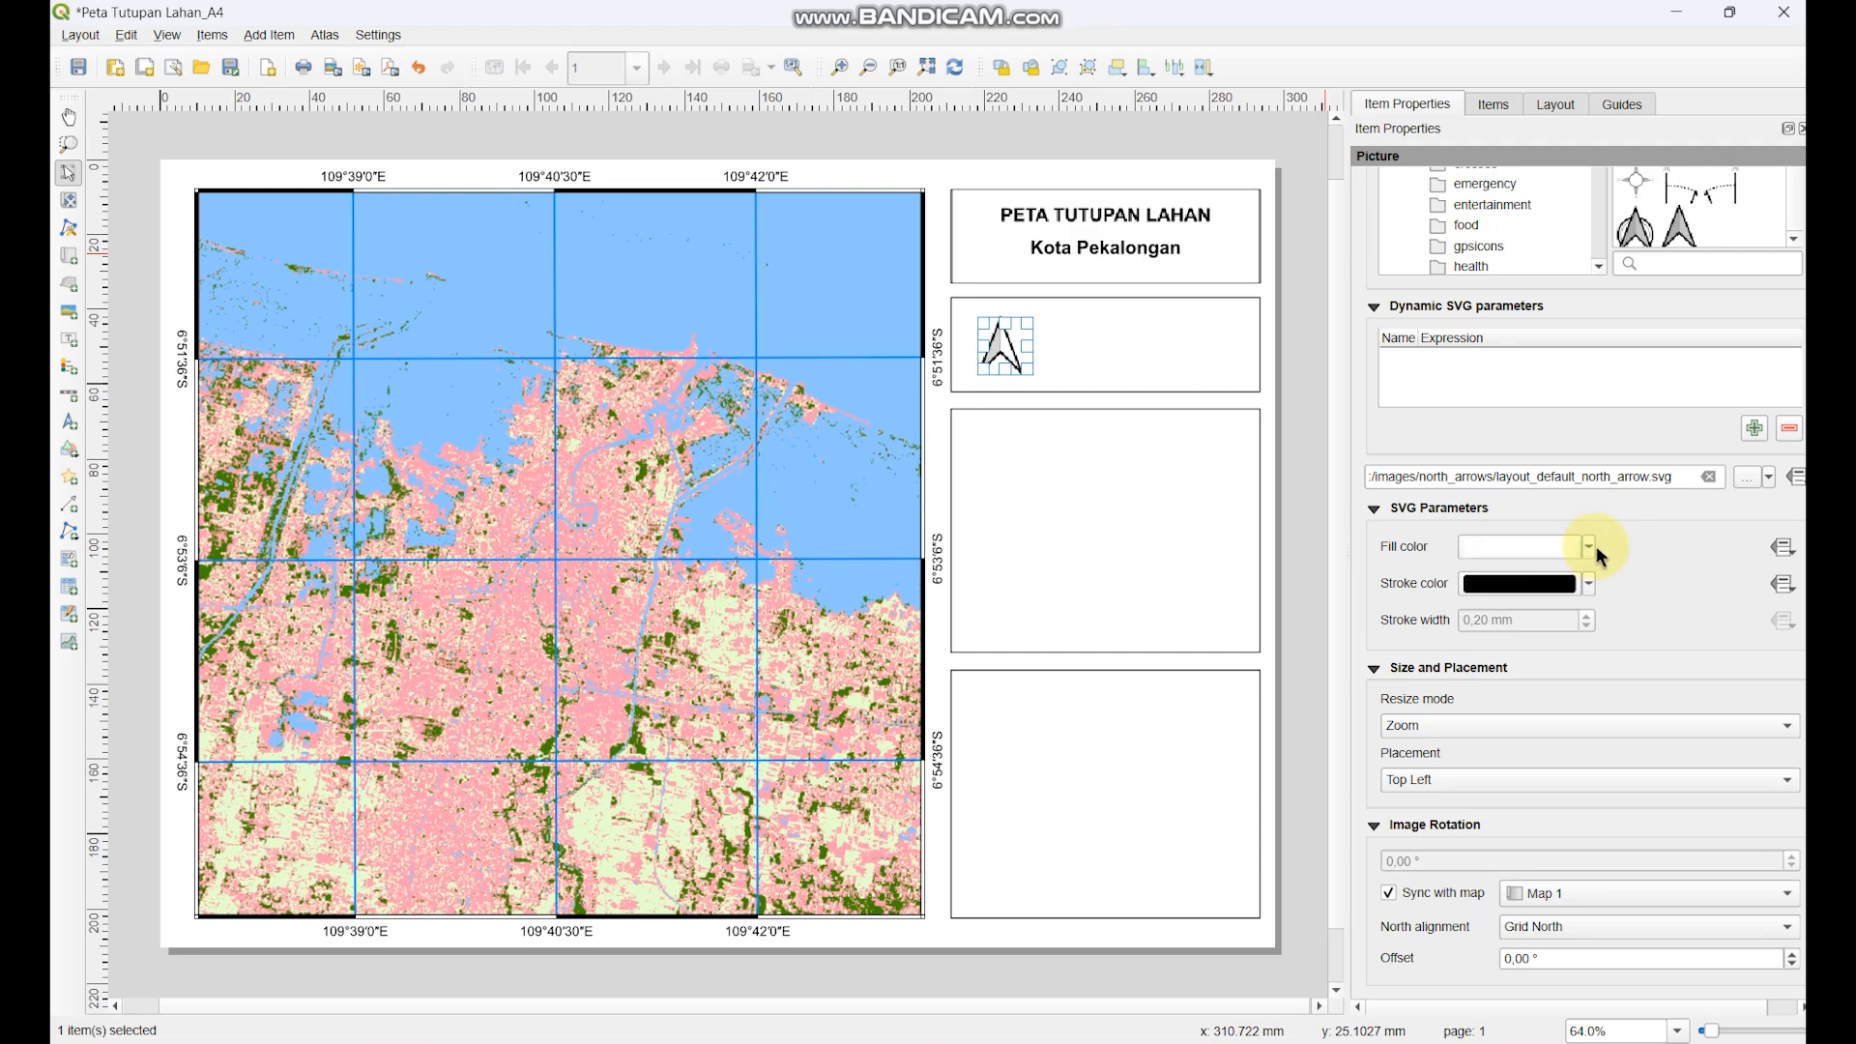
pyautogui.scroll(-2, 1539, 636)
pyautogui.click(1461, 609)
pyautogui.click(1456, 683)
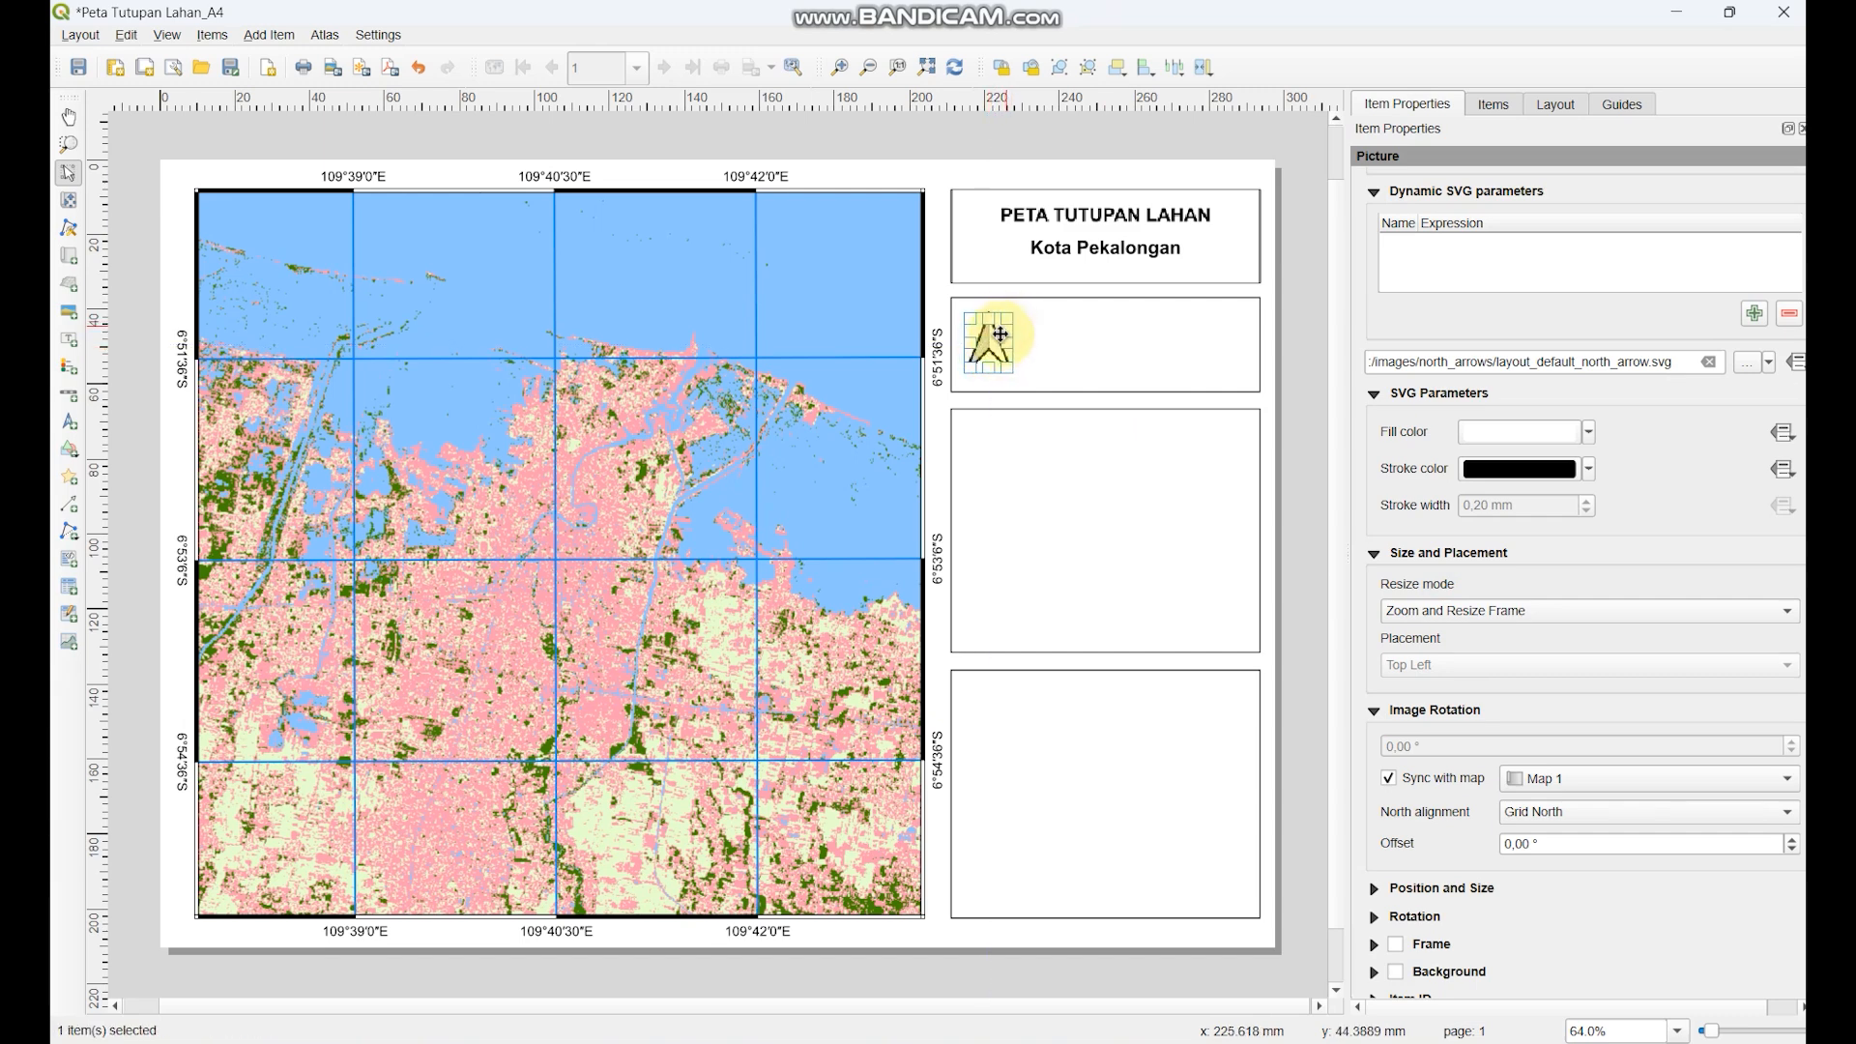
pyautogui.click(1305, 365)
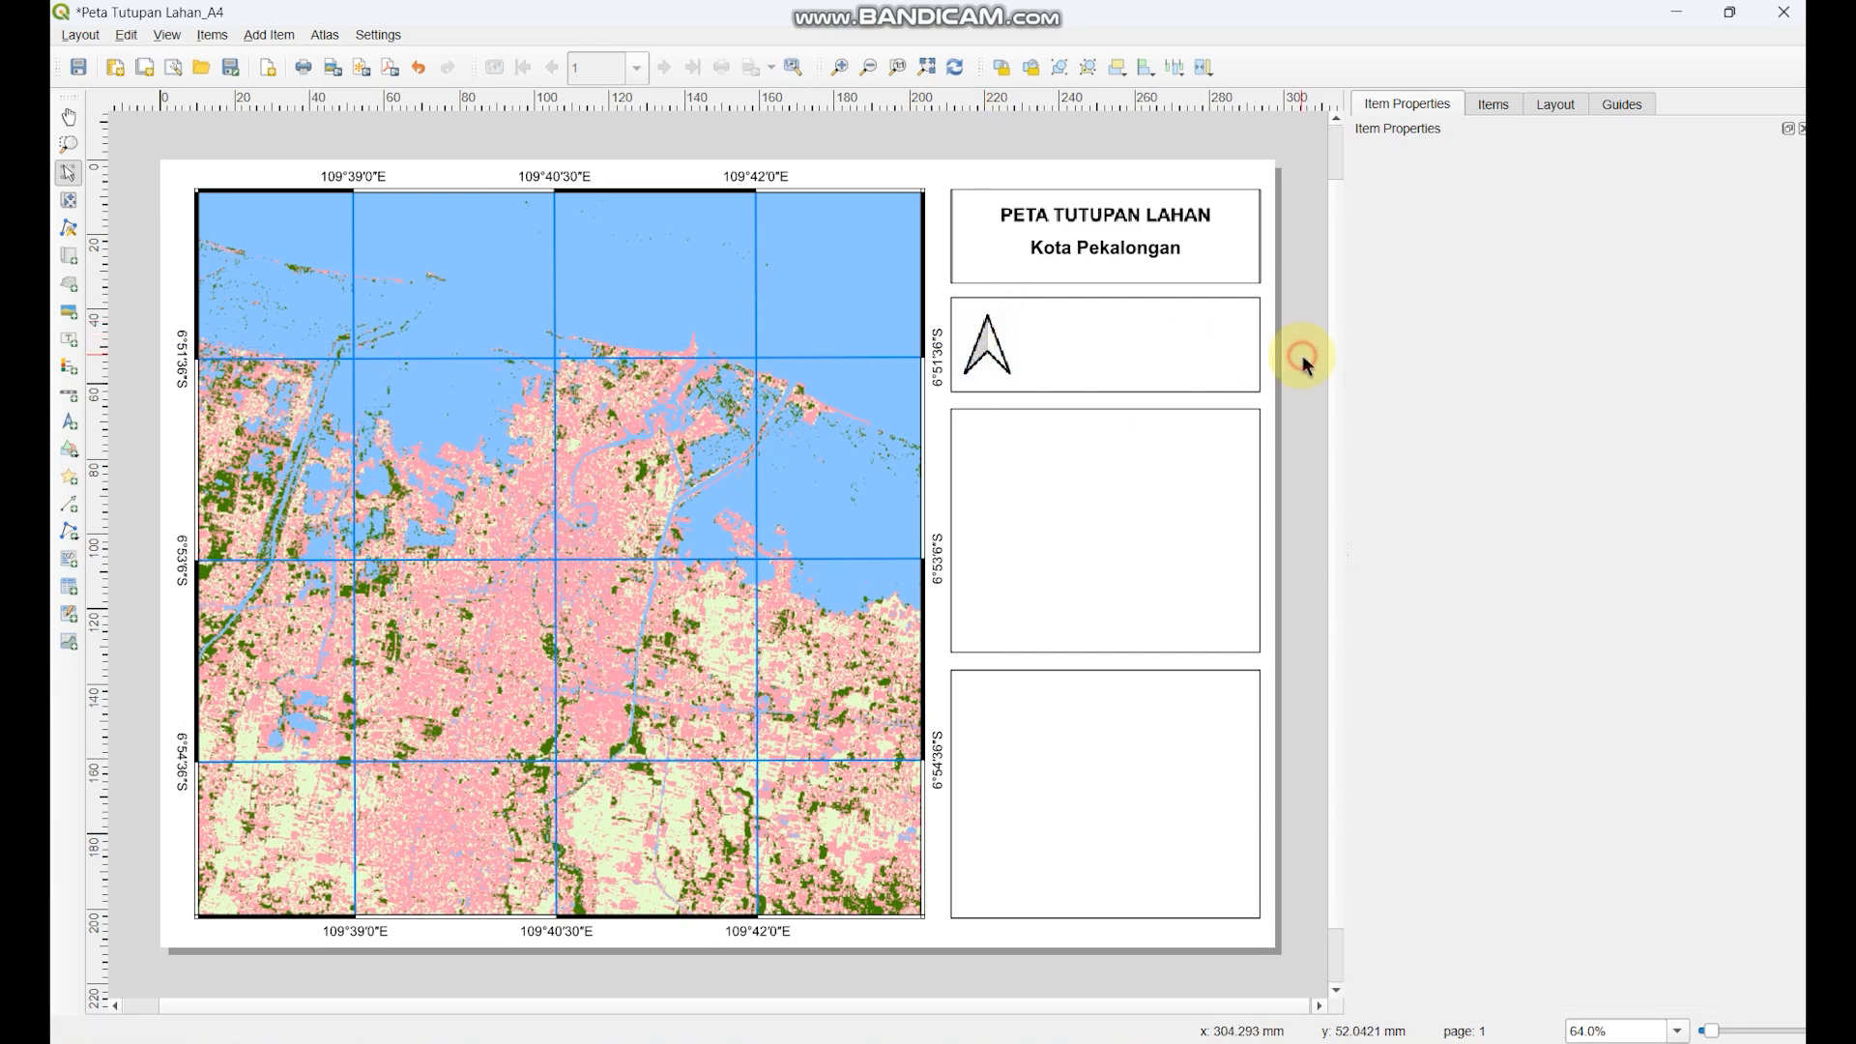
pyautogui.click(984, 346)
pyautogui.click(1305, 331)
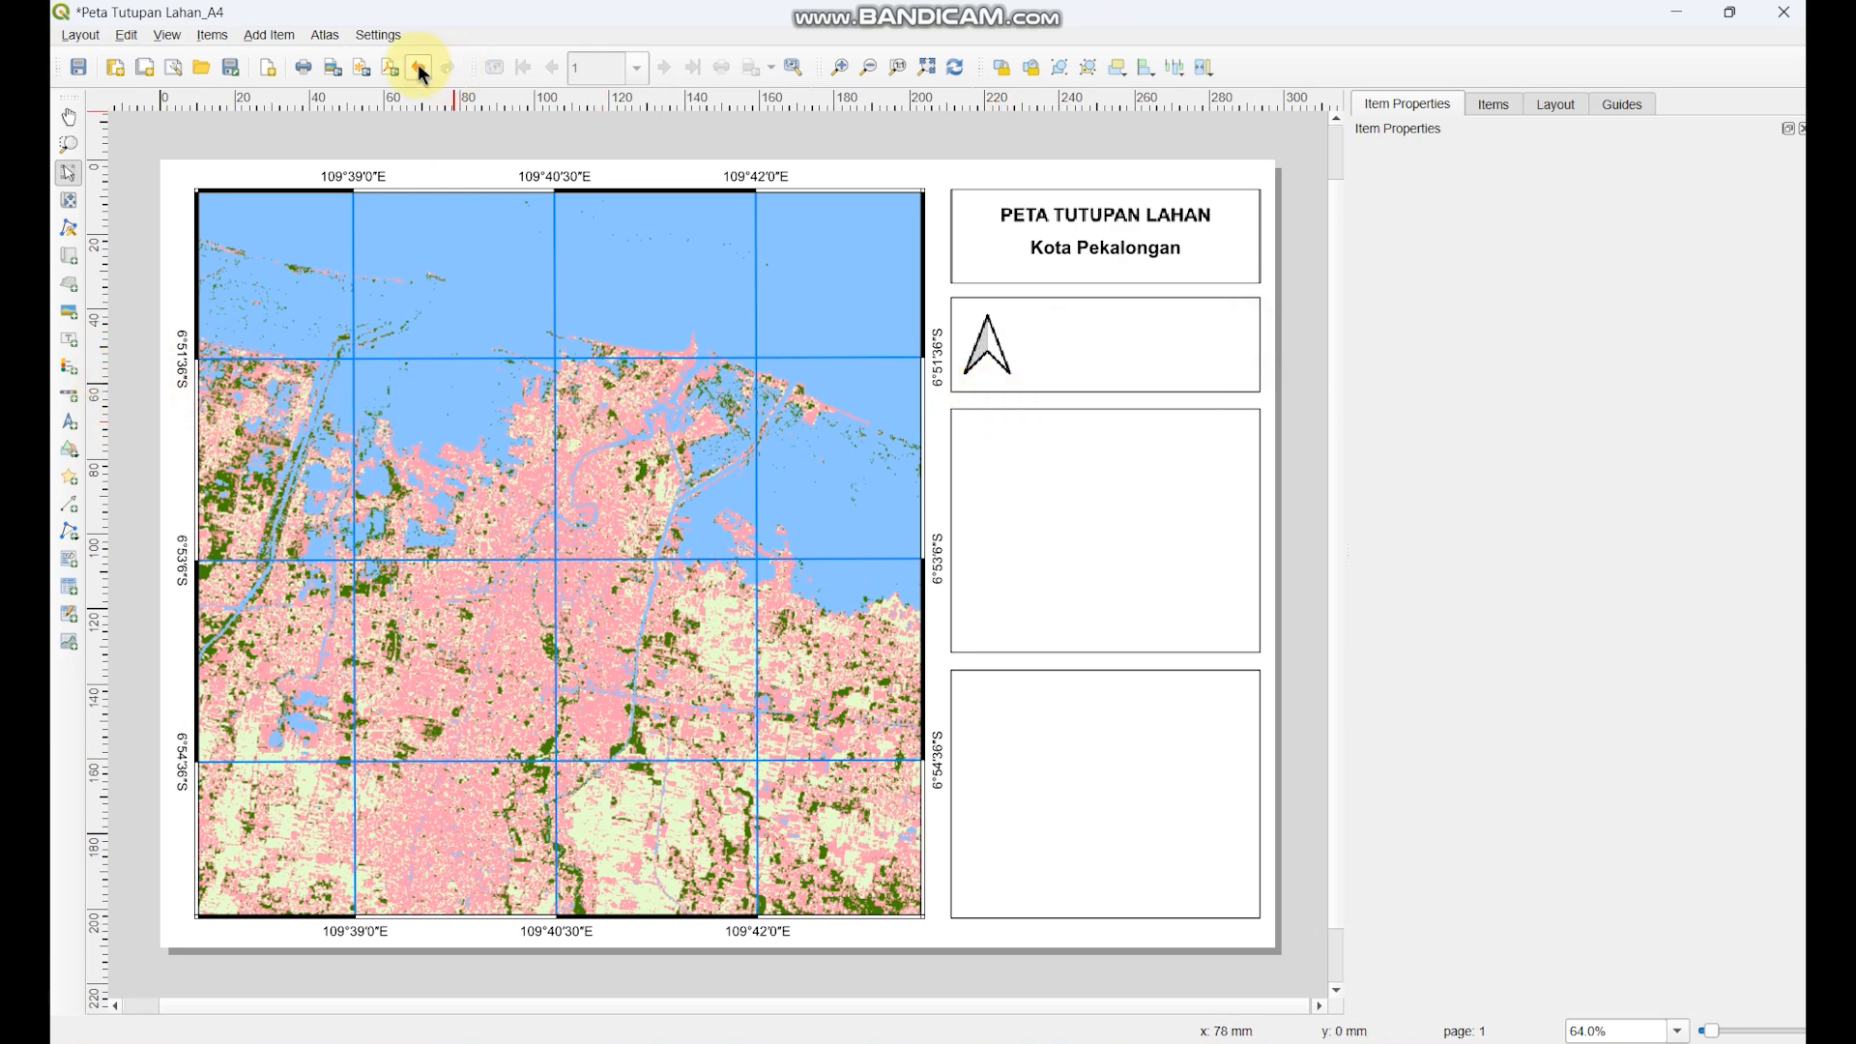
# - Add a scale bar linked to Map 1 beside the north arrow and move it up inside the second rectangle
pyautogui.click(292, 39)
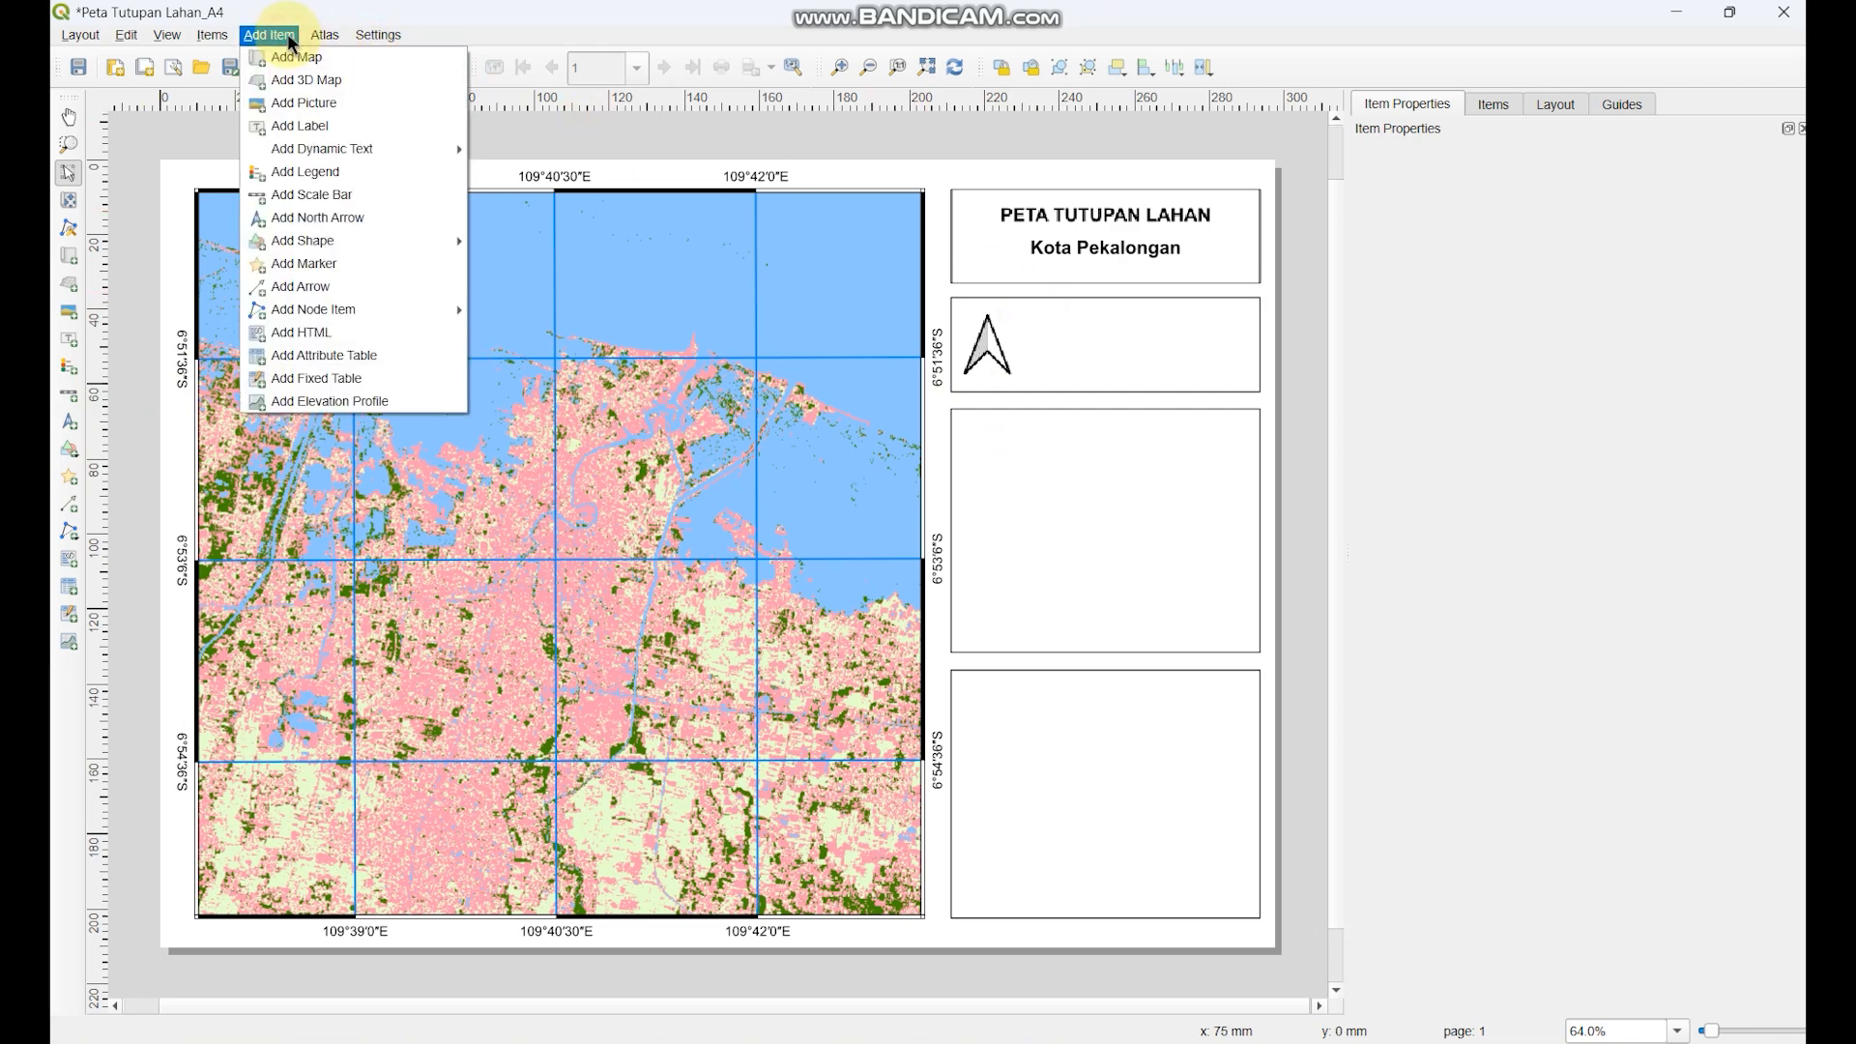
pyautogui.click(300, 194)
pyautogui.moveTo(1027, 365); pyautogui.dragTo(1246, 358)
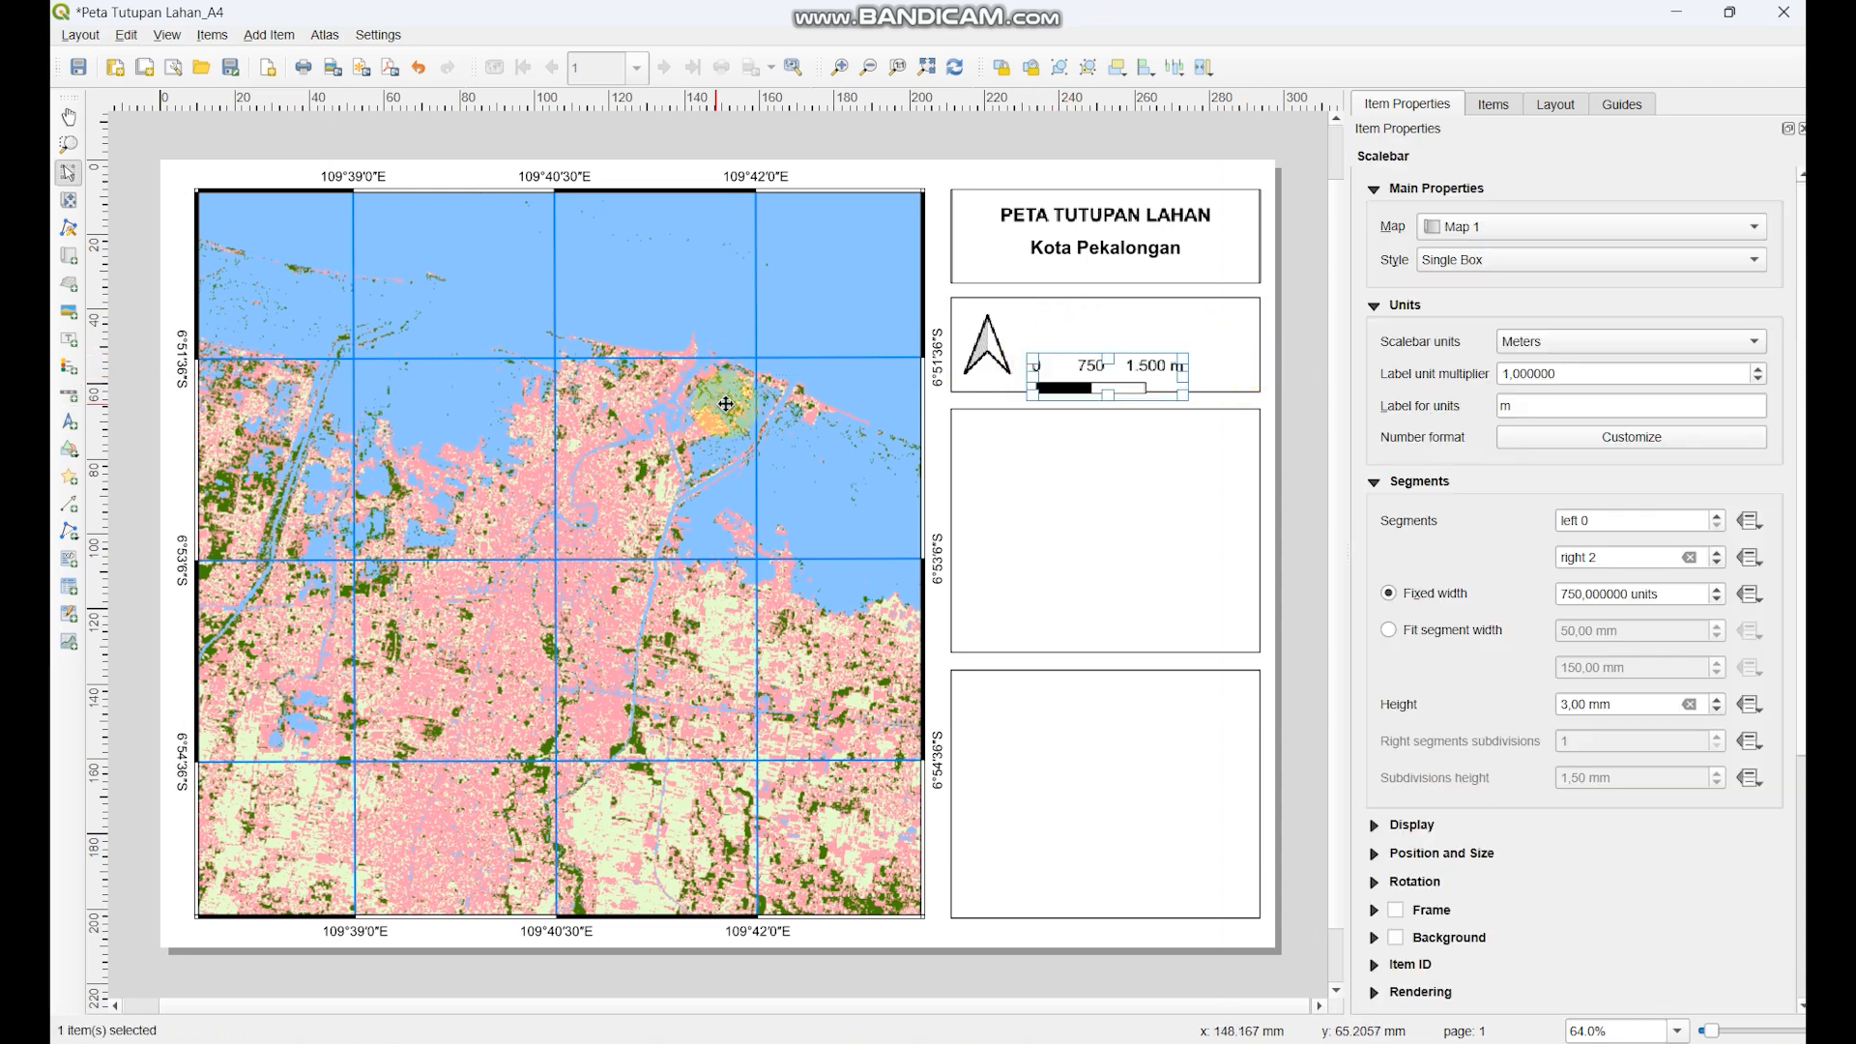
pyautogui.moveTo(1131, 376); pyautogui.dragTo(1129, 357)
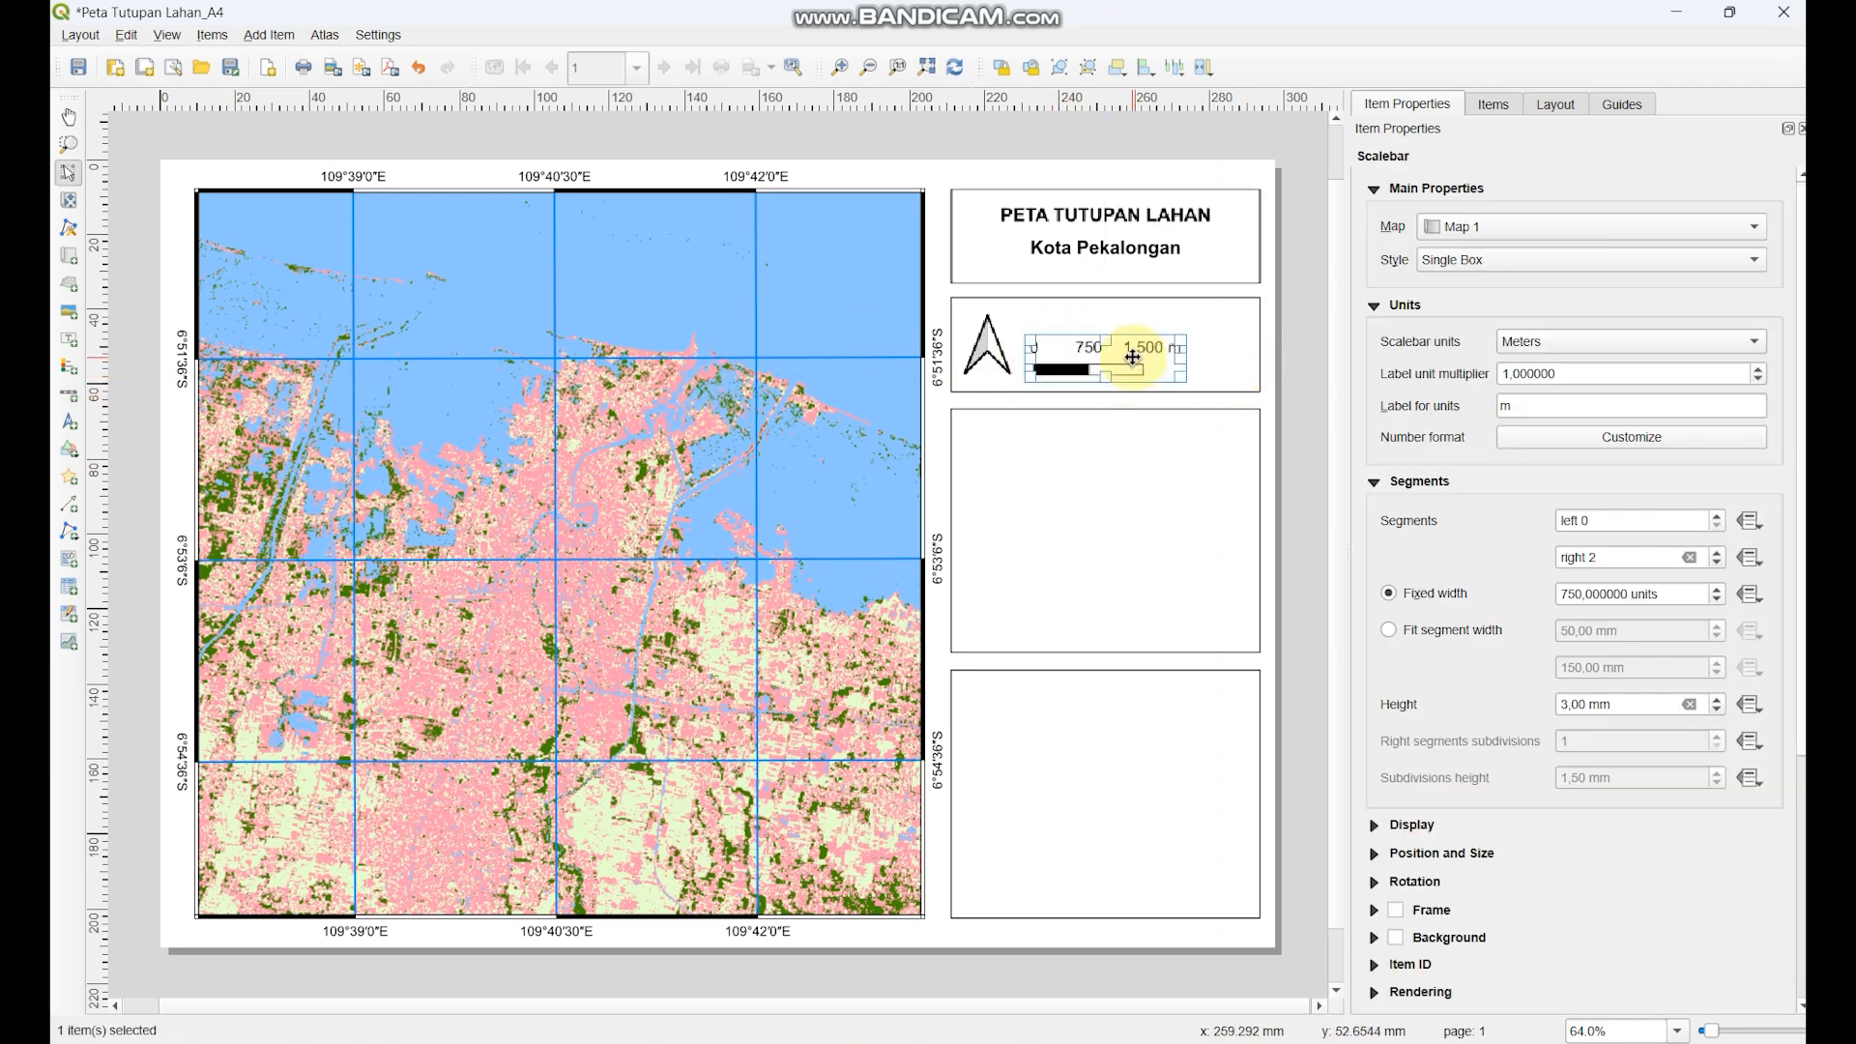
pyautogui.click(1446, 226)
pyautogui.click(1469, 230)
pyautogui.click(760, 309)
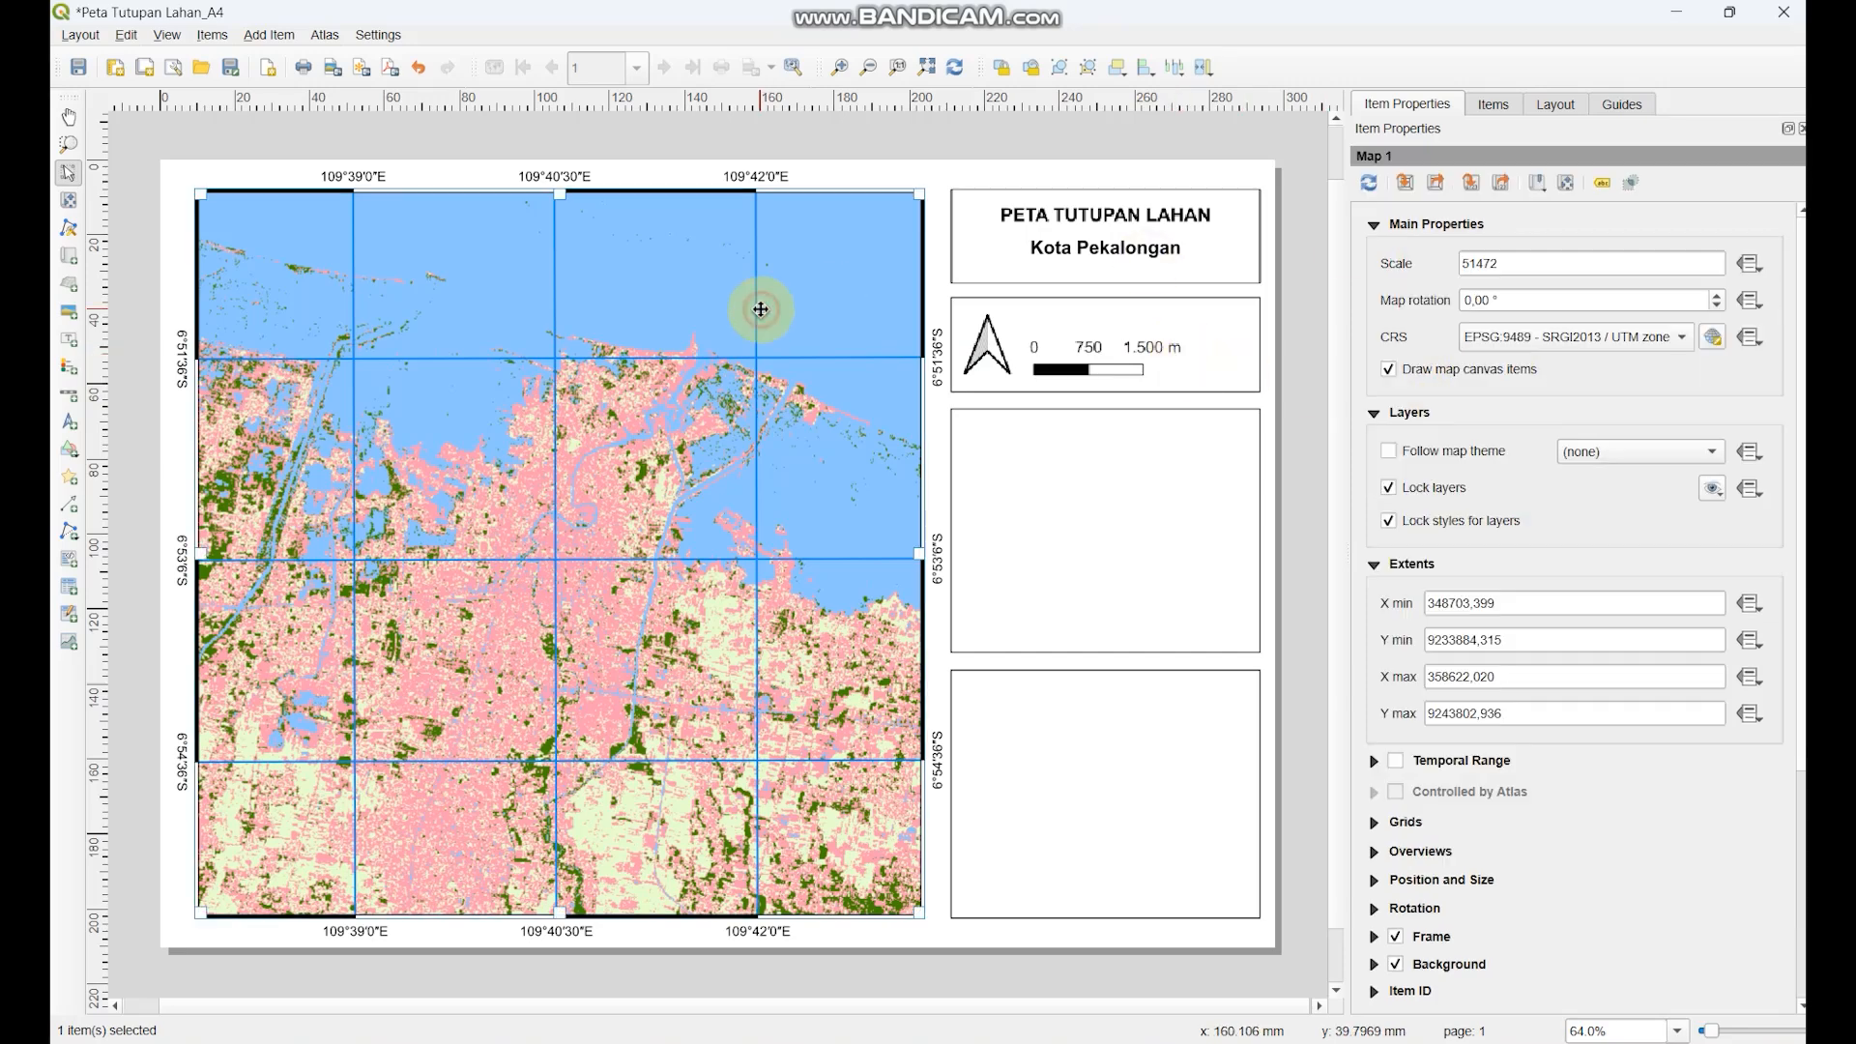
pyautogui.click(1150, 365)
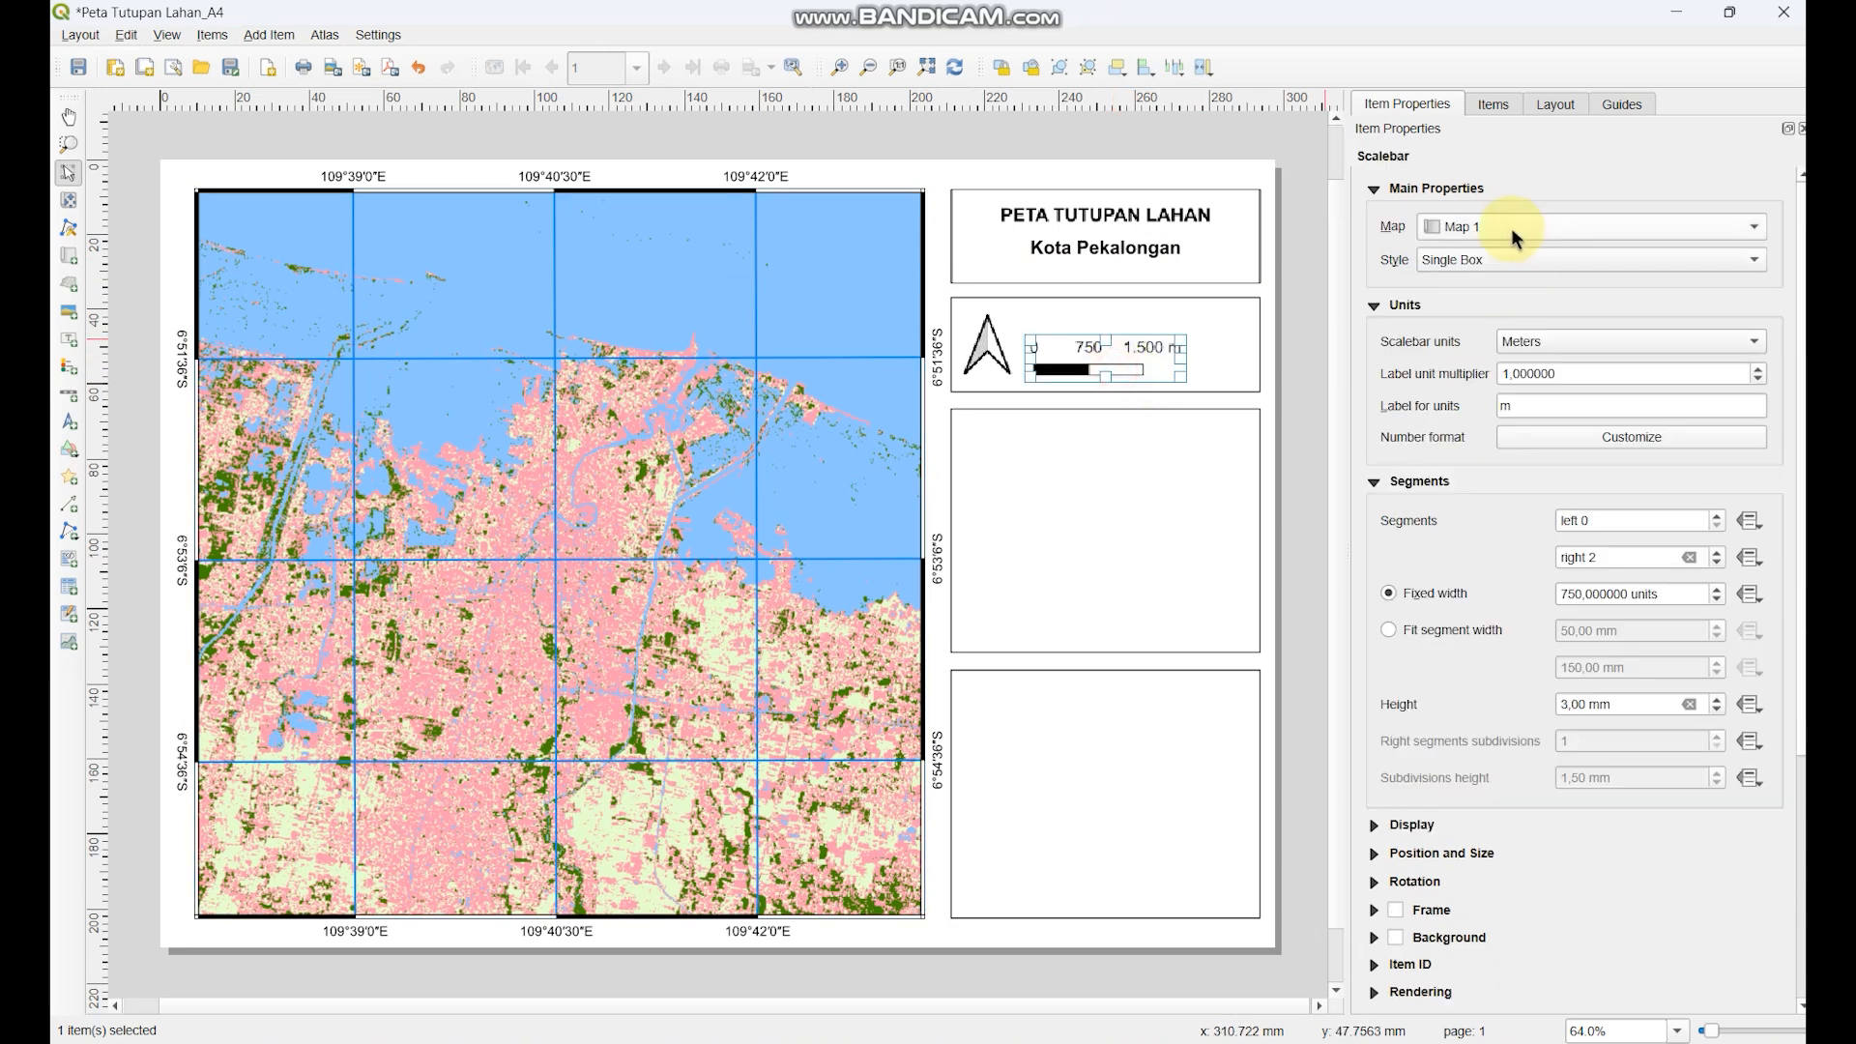
# - Try the alternative scale bar styles through Stepped Line and return the style to Single Box
pyautogui.click(1498, 259)
pyautogui.click(1494, 278)
pyautogui.click(1498, 259)
pyautogui.click(1498, 282)
pyautogui.click(1501, 263)
pyautogui.click(1493, 290)
pyautogui.click(1498, 259)
pyautogui.click(1494, 295)
pyautogui.click(1498, 259)
pyautogui.click(1493, 294)
pyautogui.click(1498, 259)
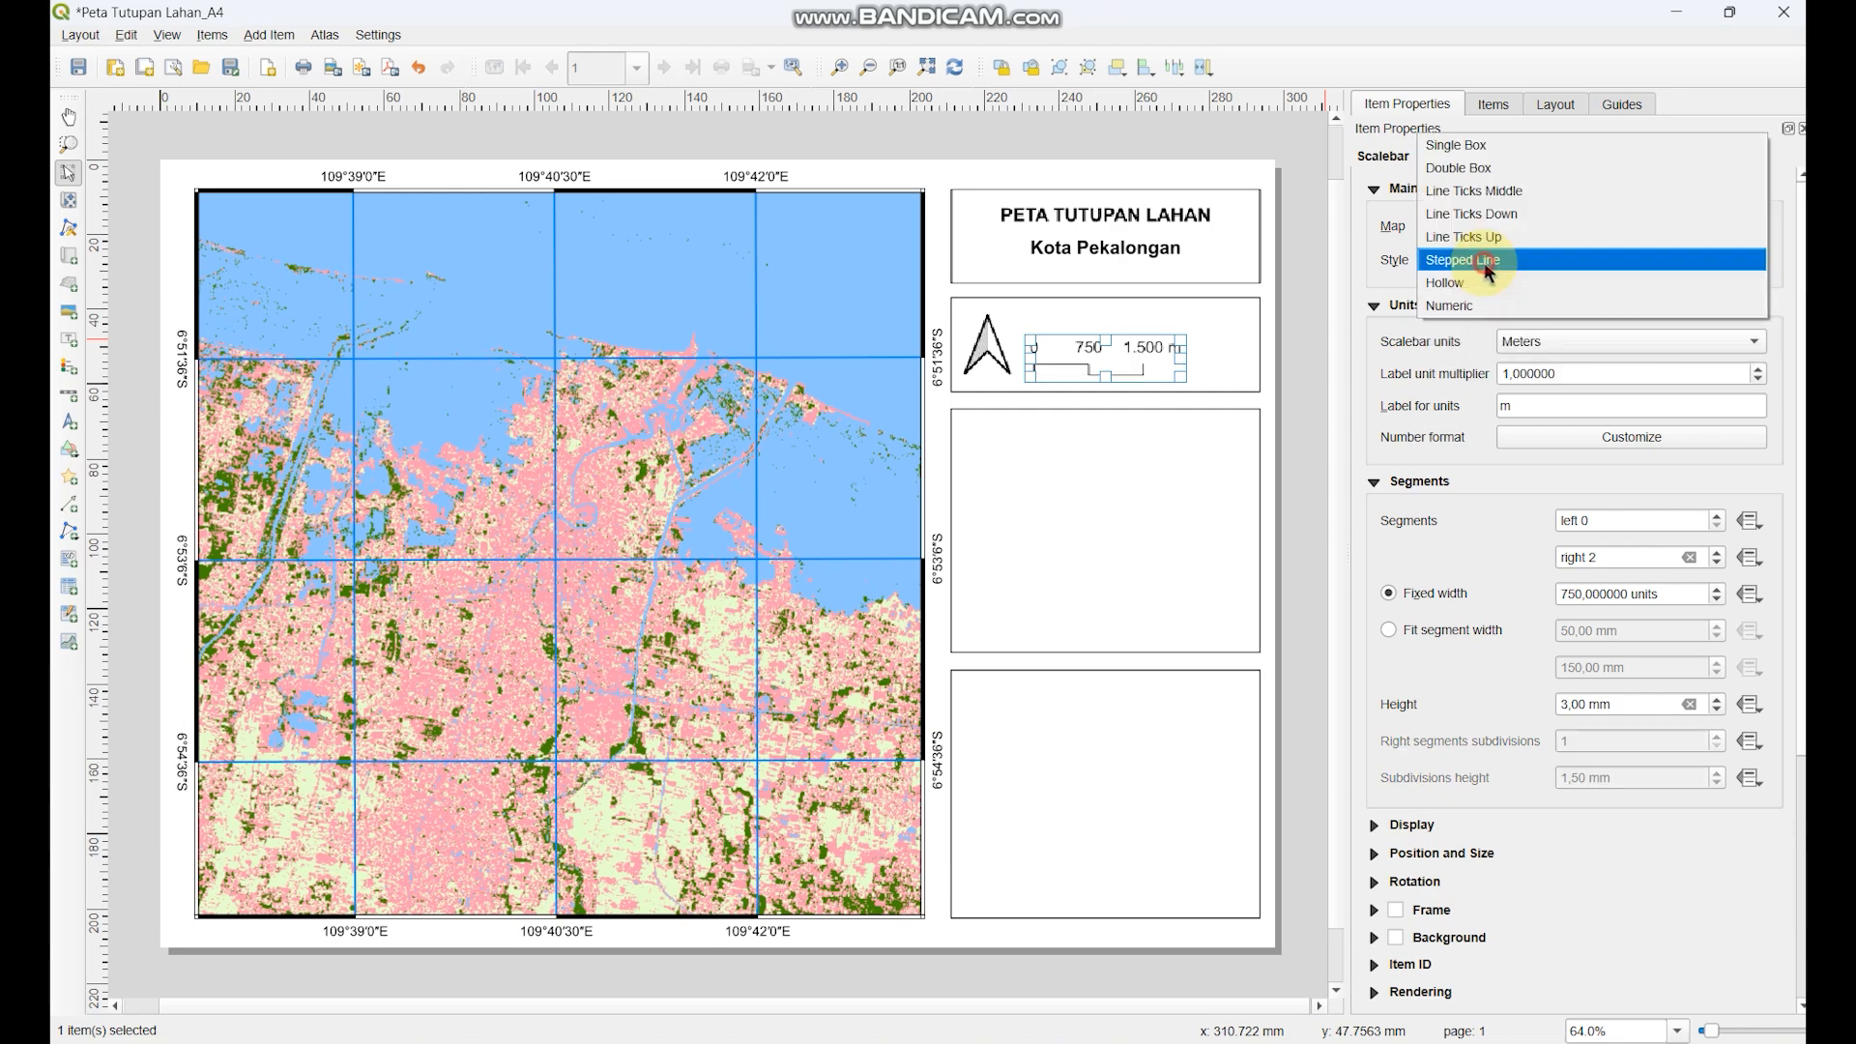
pyautogui.click(1470, 145)
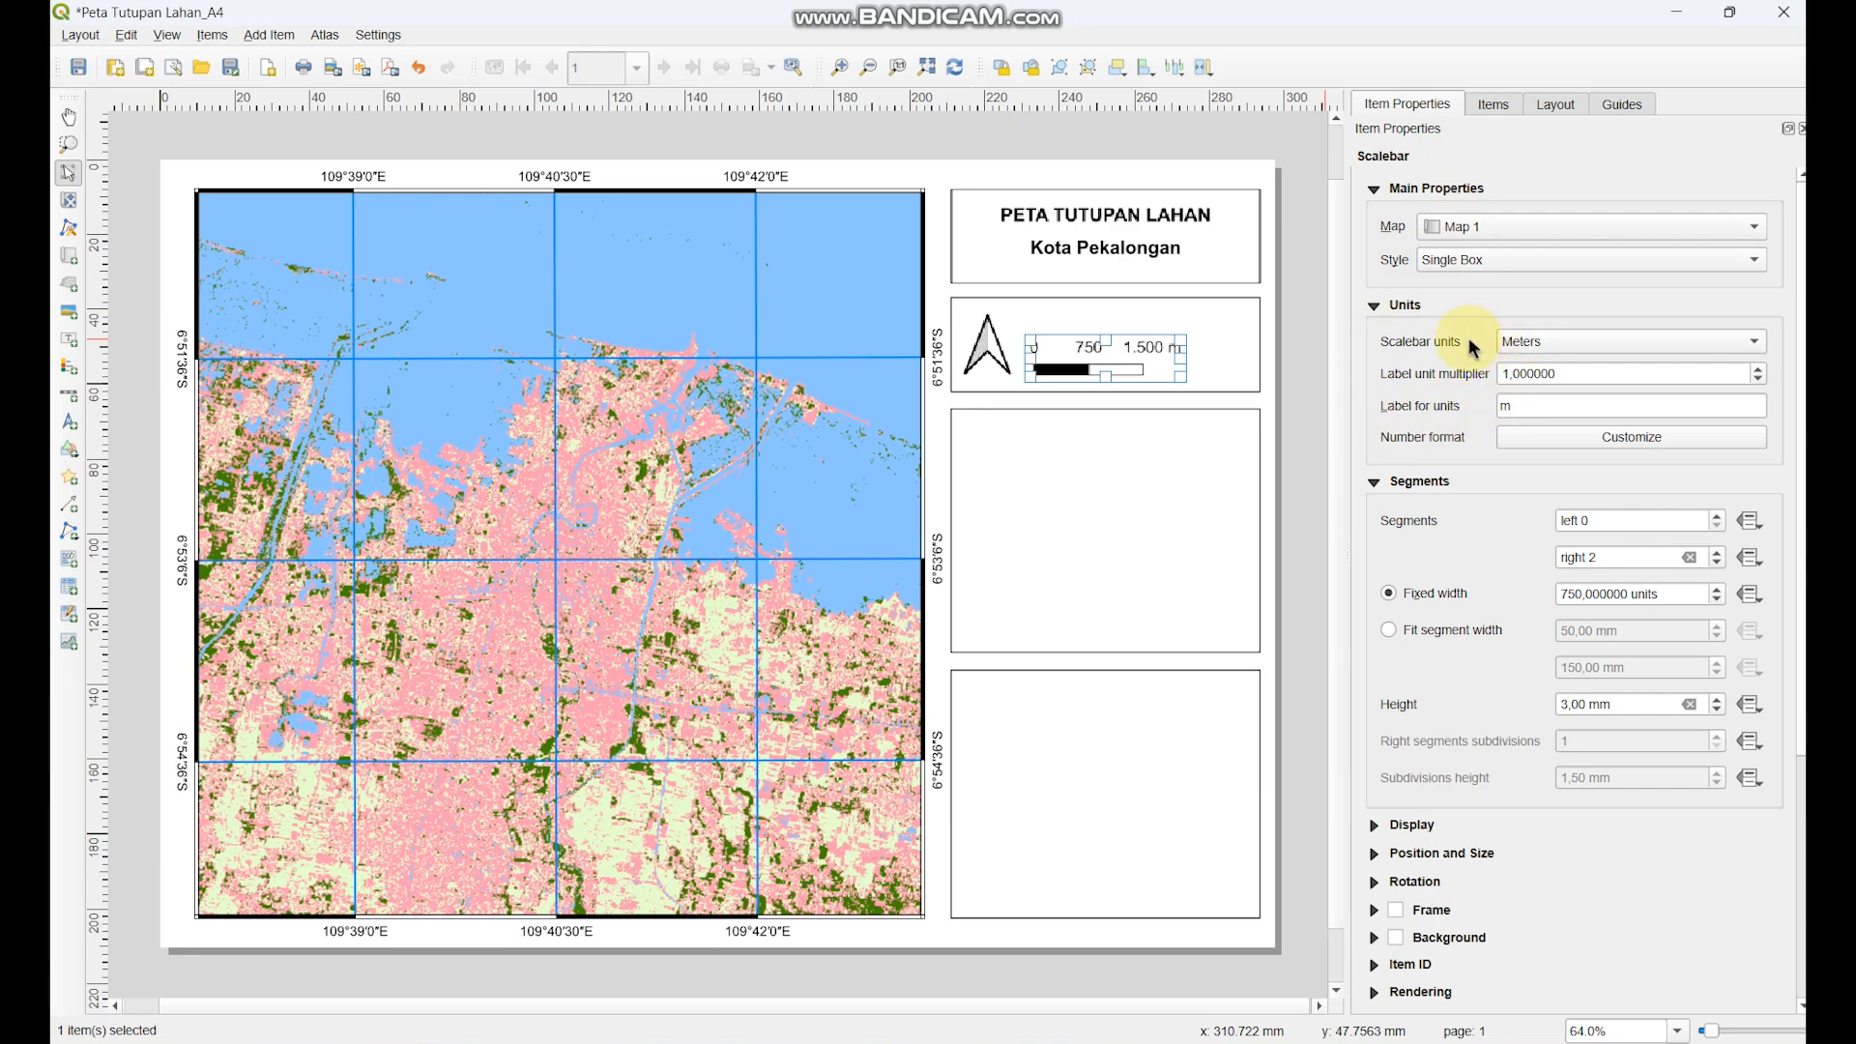
# - Keep the scale bar units at Meters, try a label unit multiplier of 2, and restore it to 1
pyautogui.click(1527, 346)
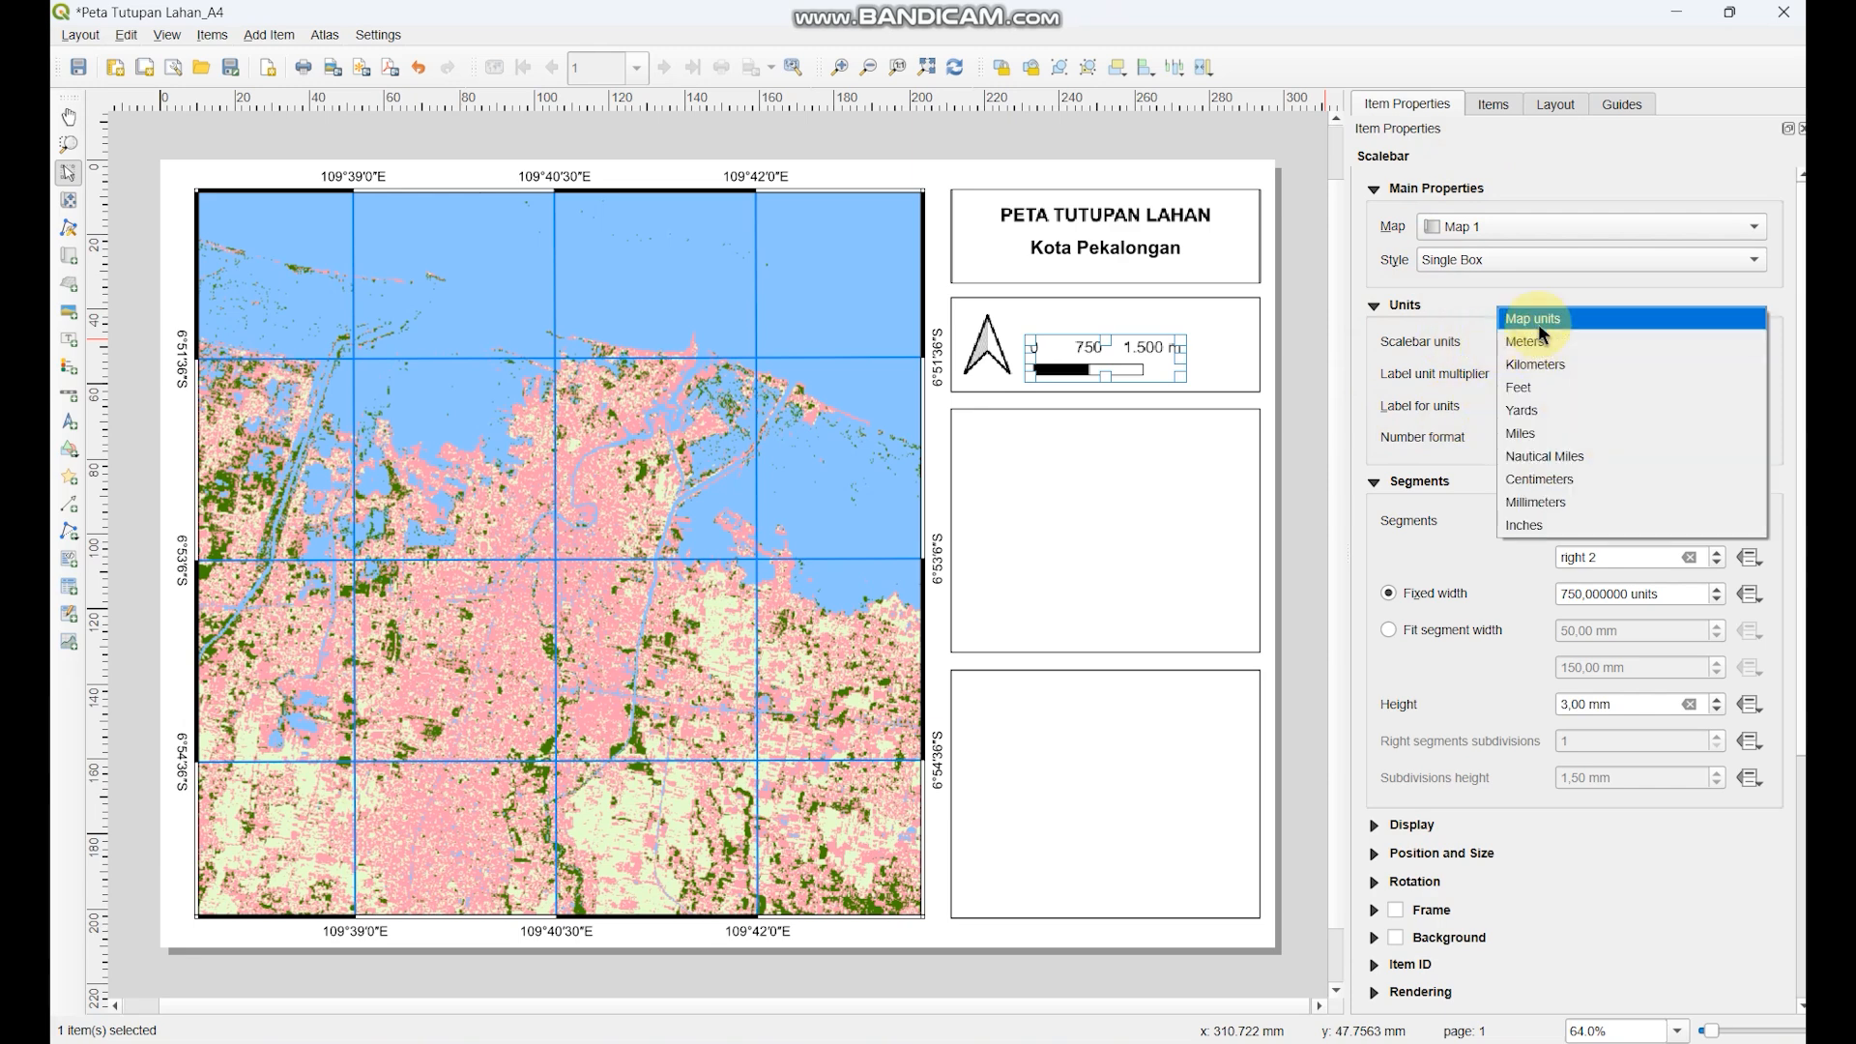
pyautogui.click(1595, 344)
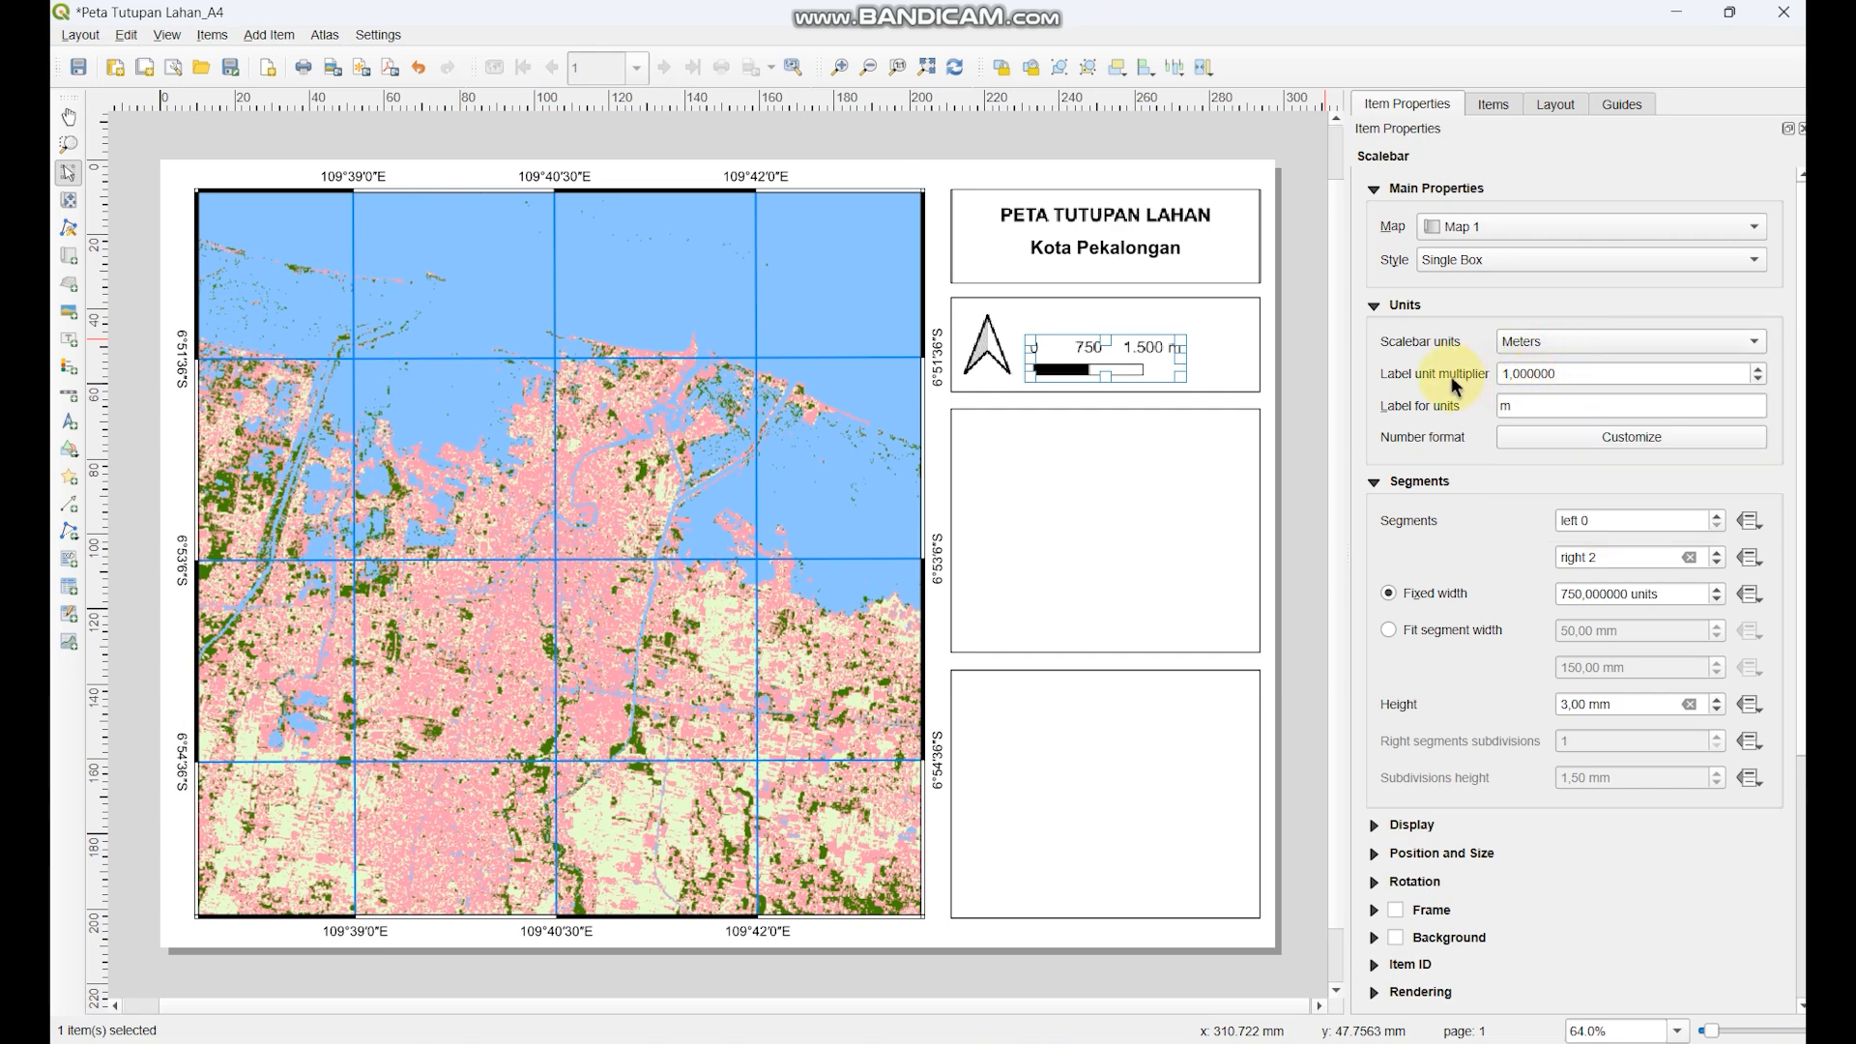
pyautogui.click(1510, 373)
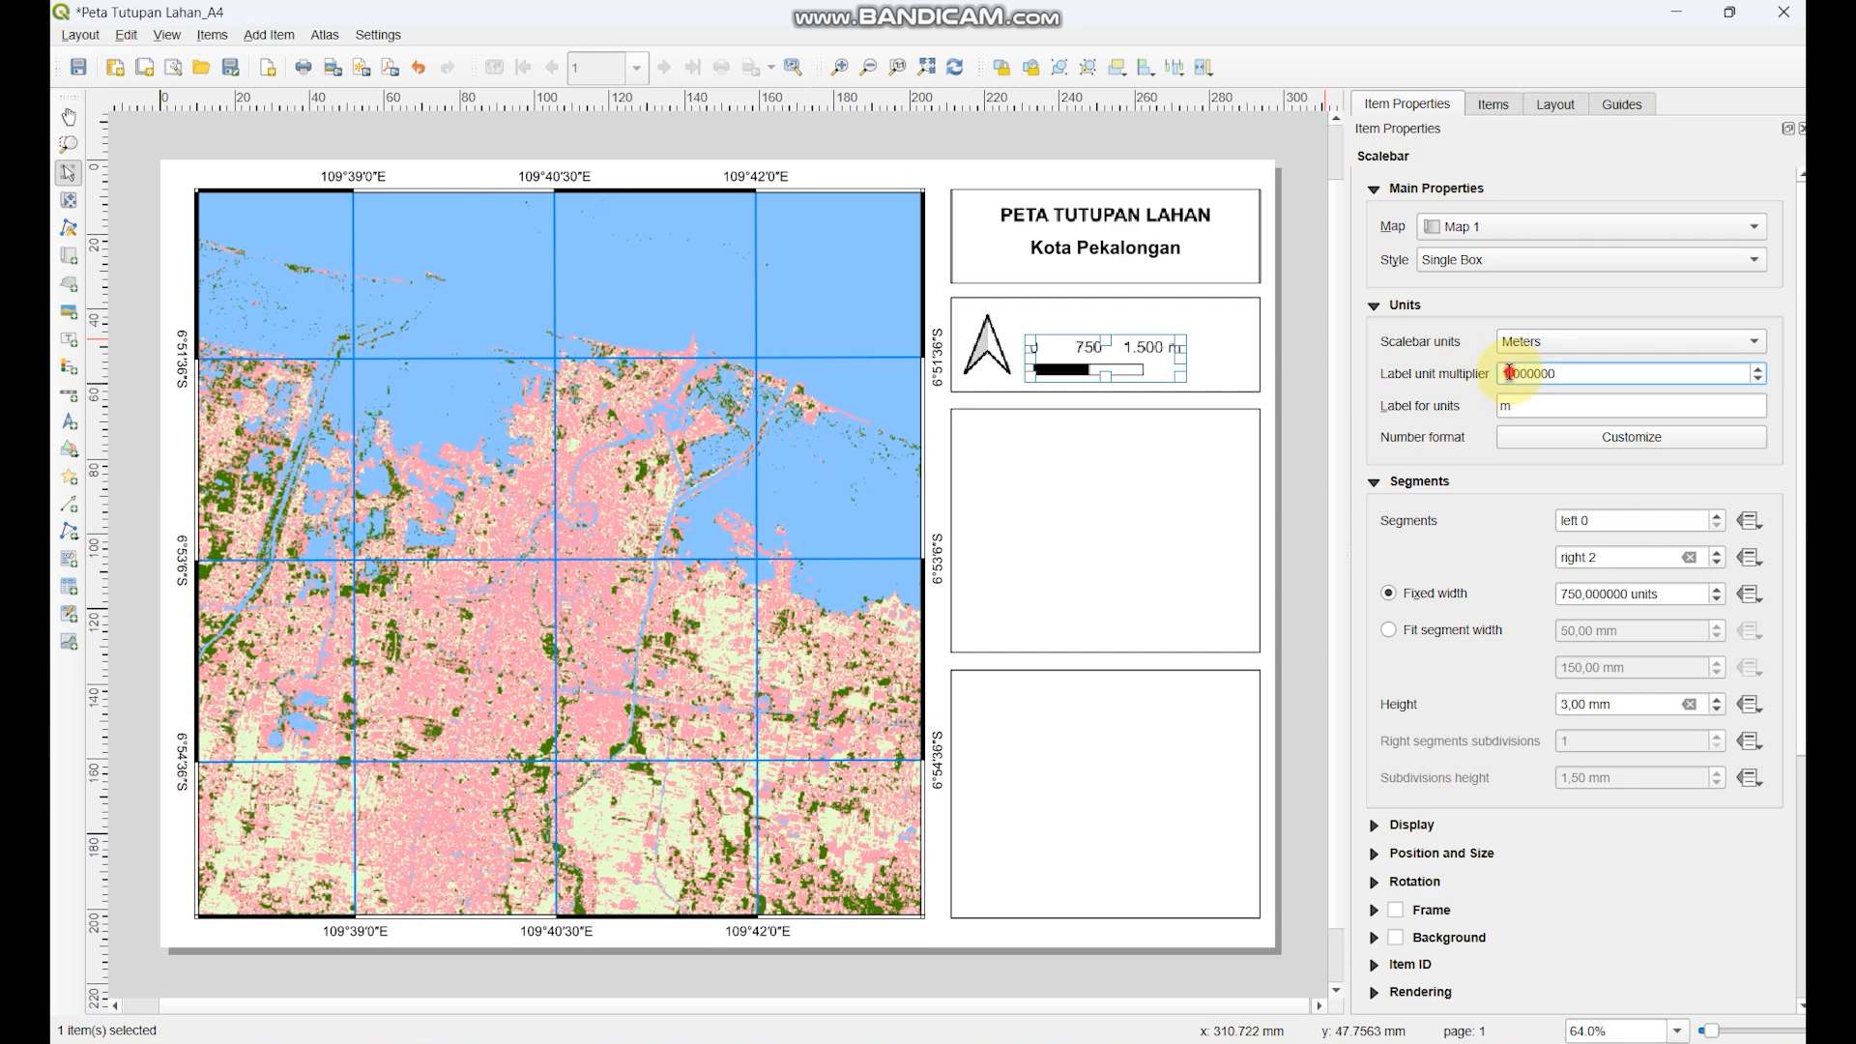
pyautogui.write('2')
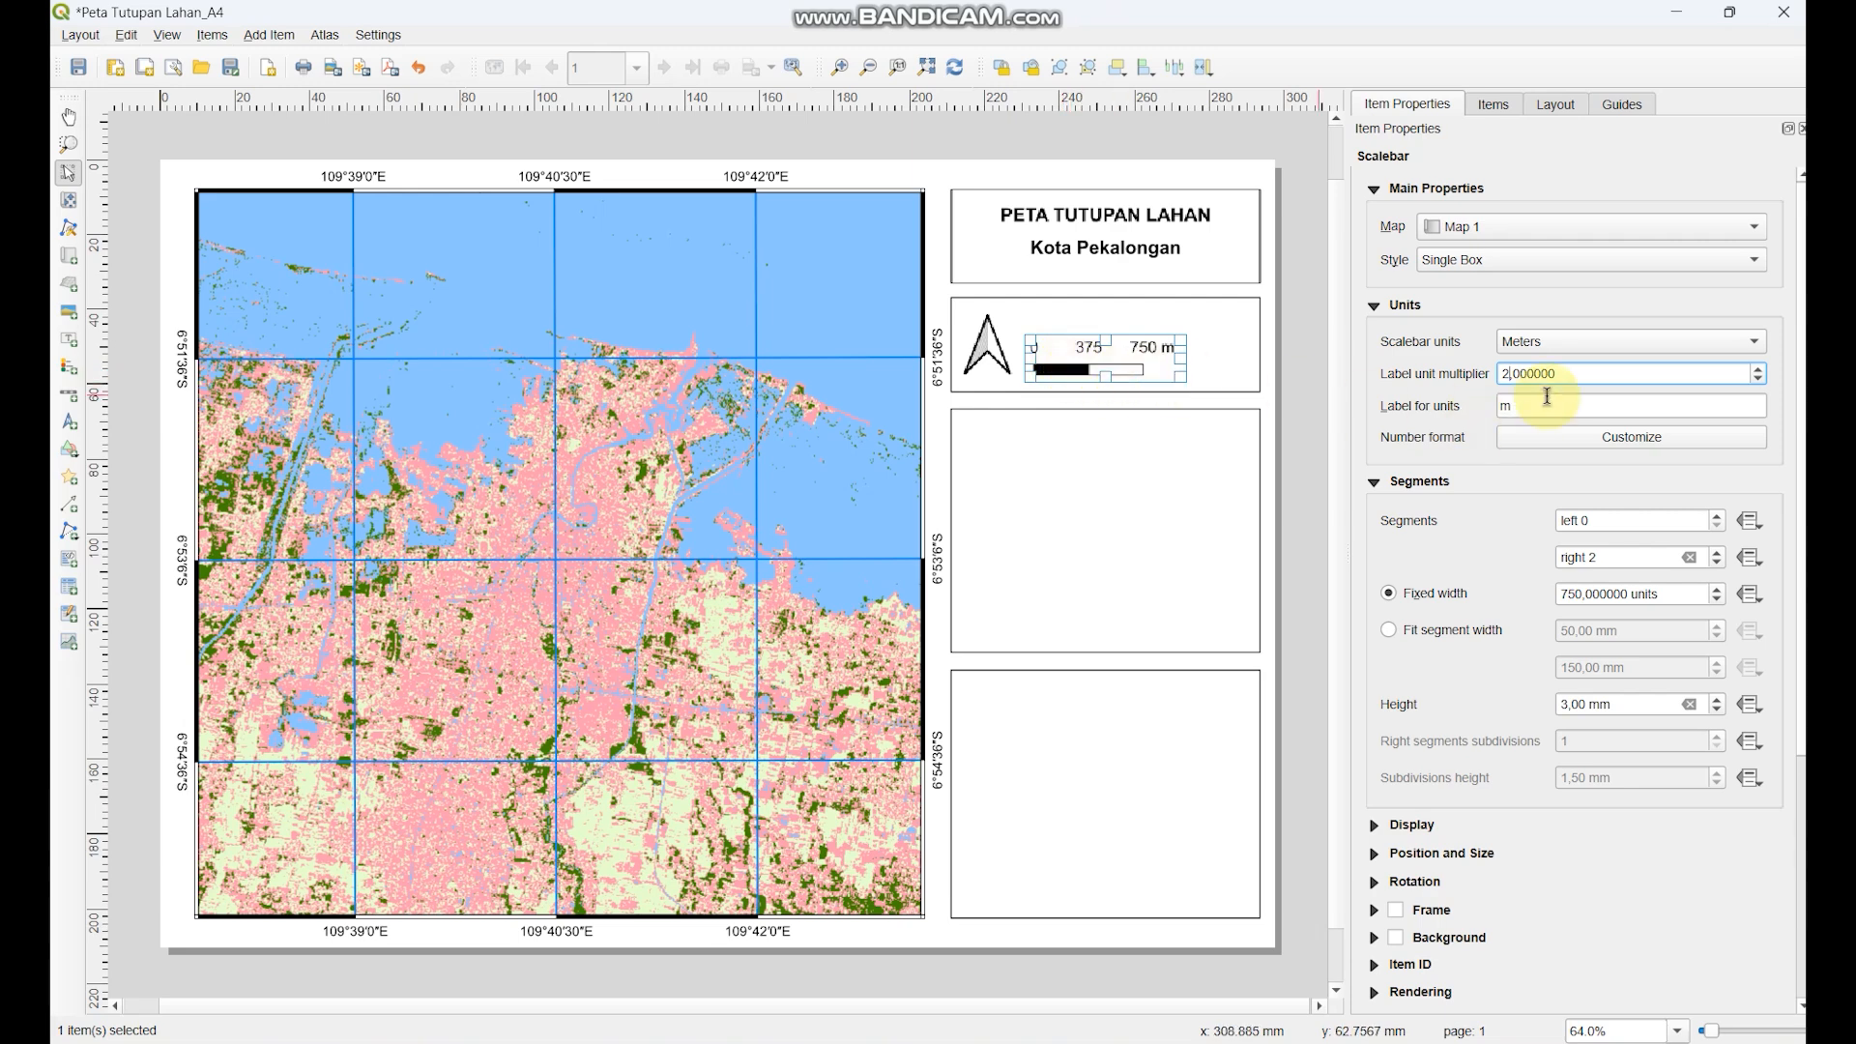
pyautogui.write('1,')
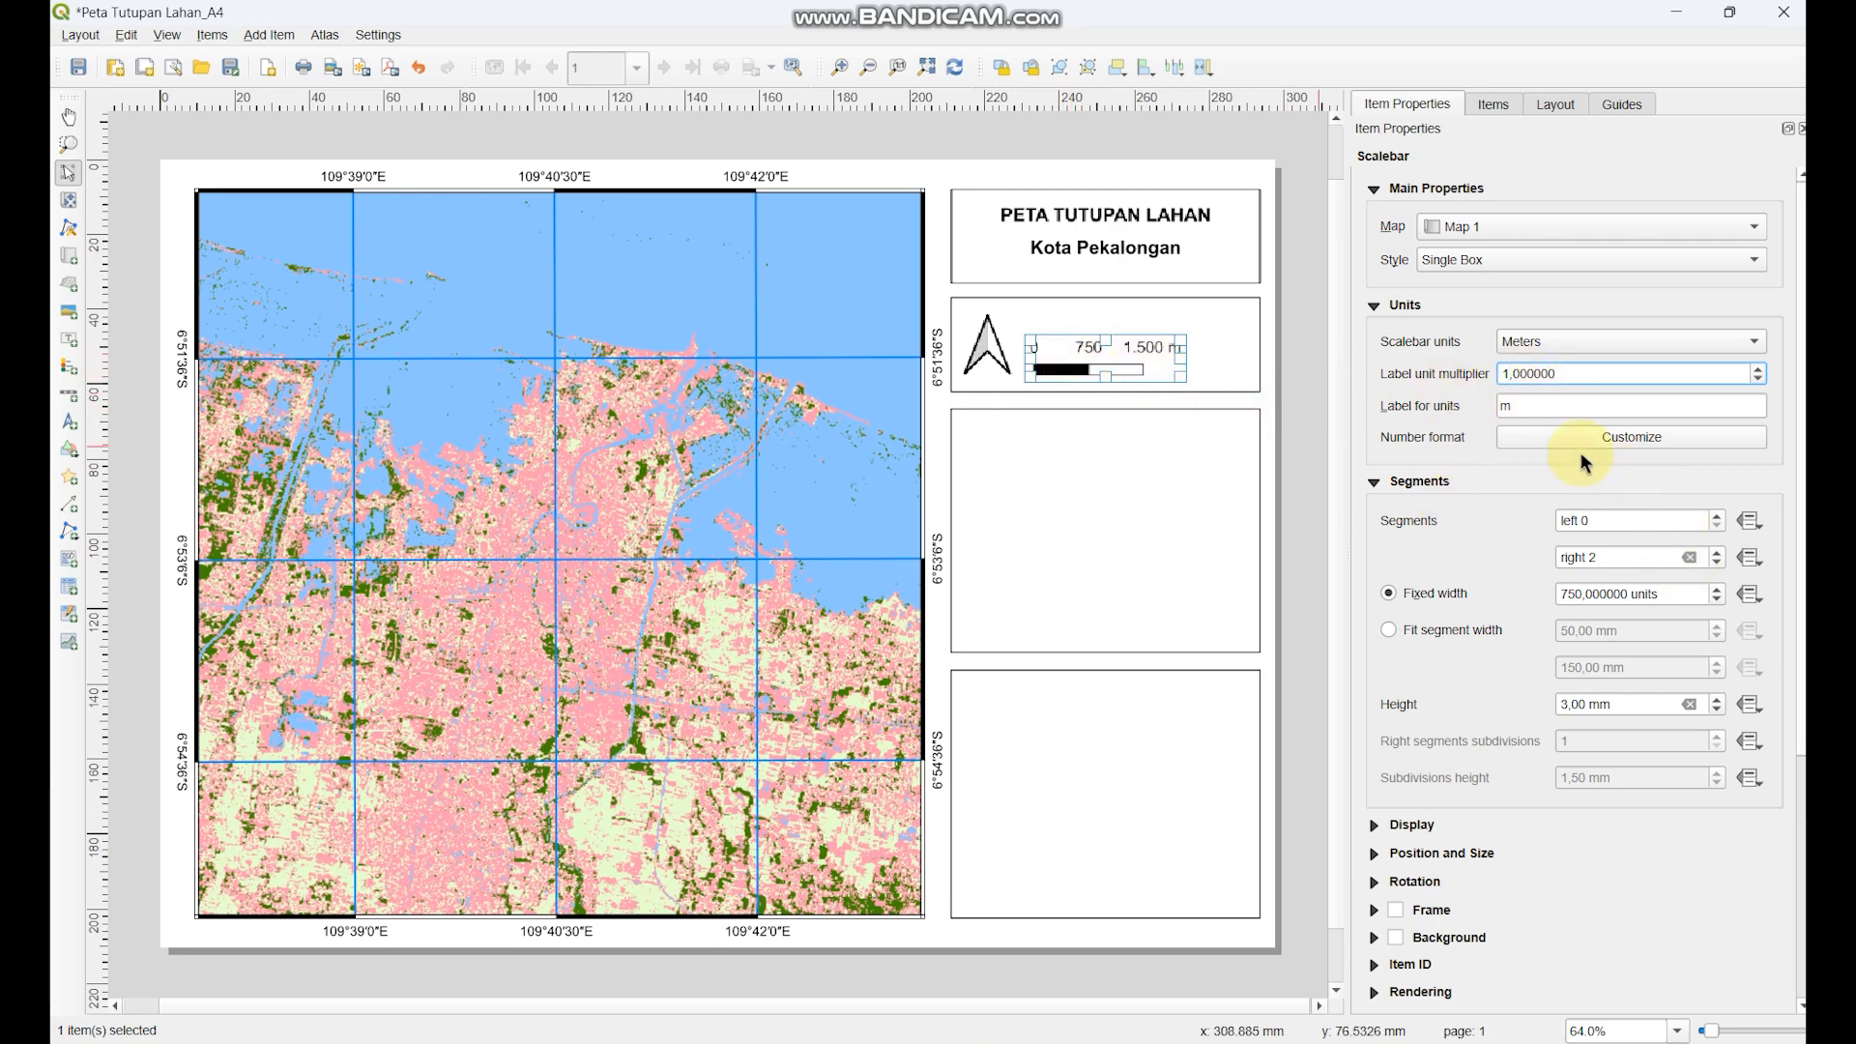
# - Inspect the scale bar's unit label and number format settings
pyautogui.click(1527, 407)
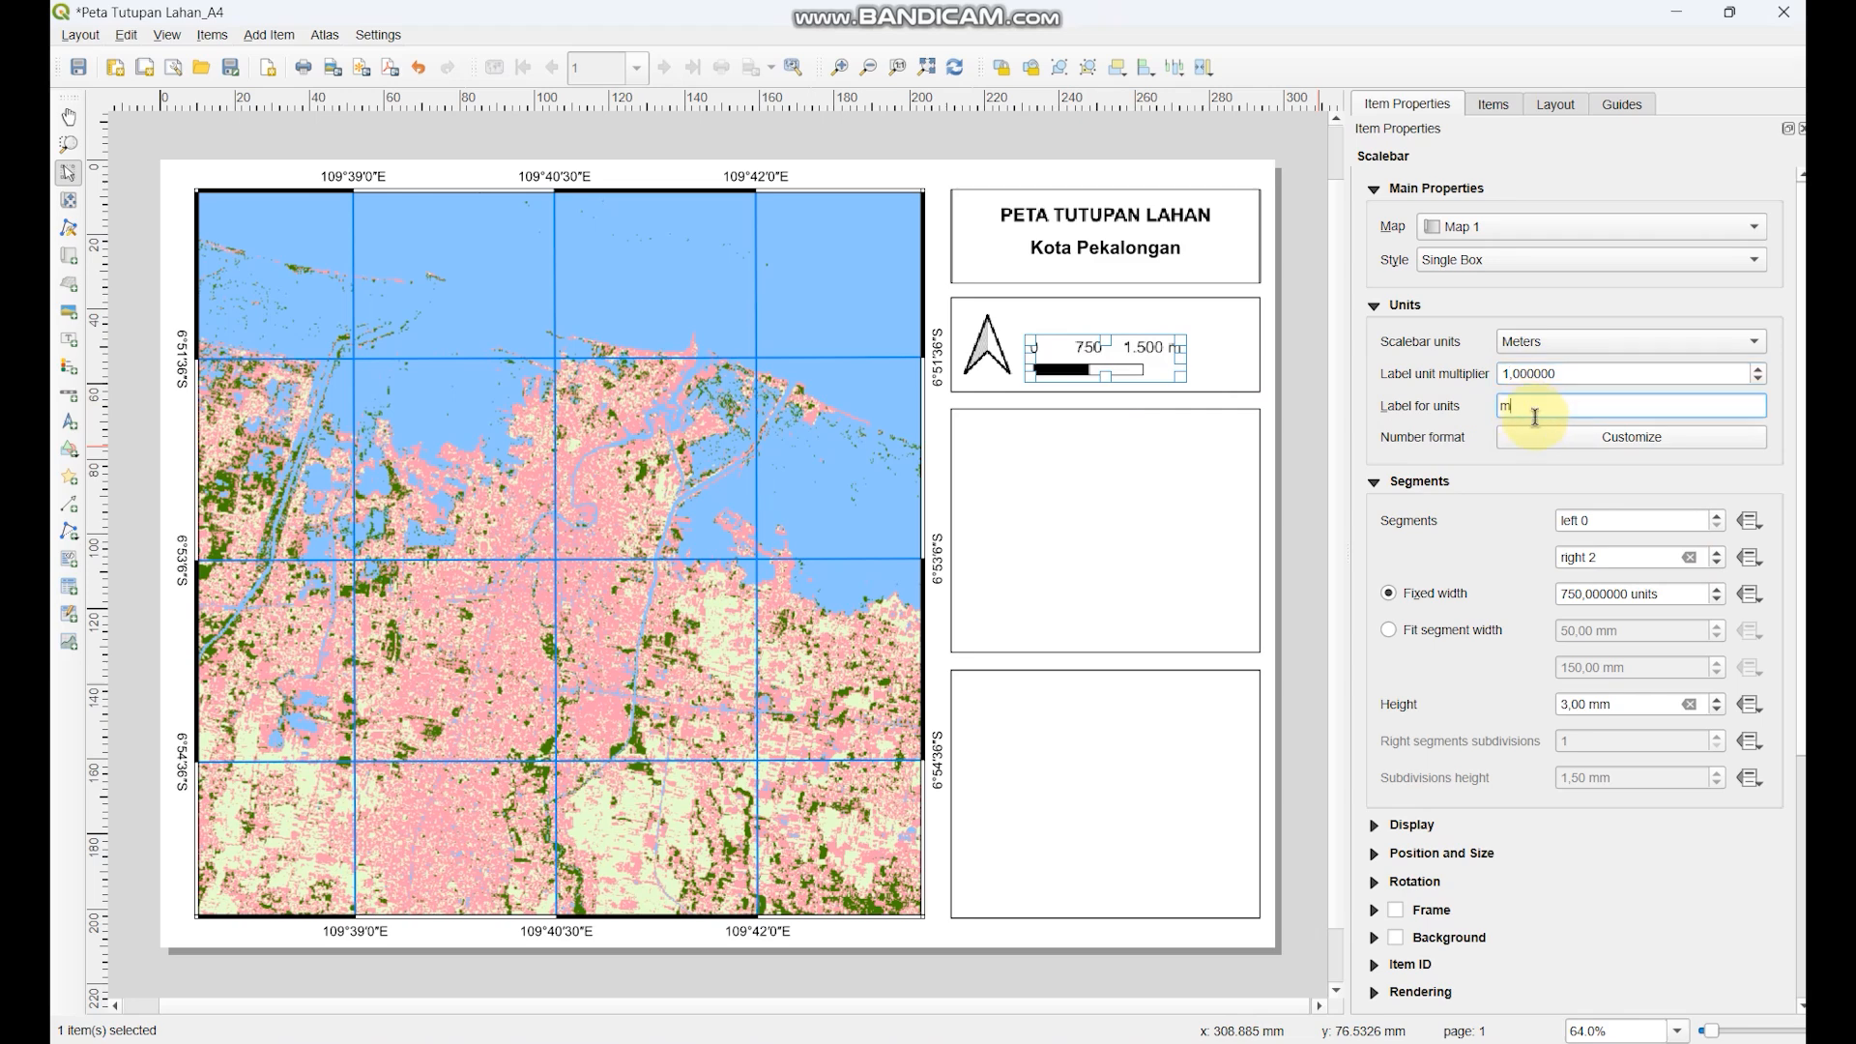
pyautogui.click(1533, 435)
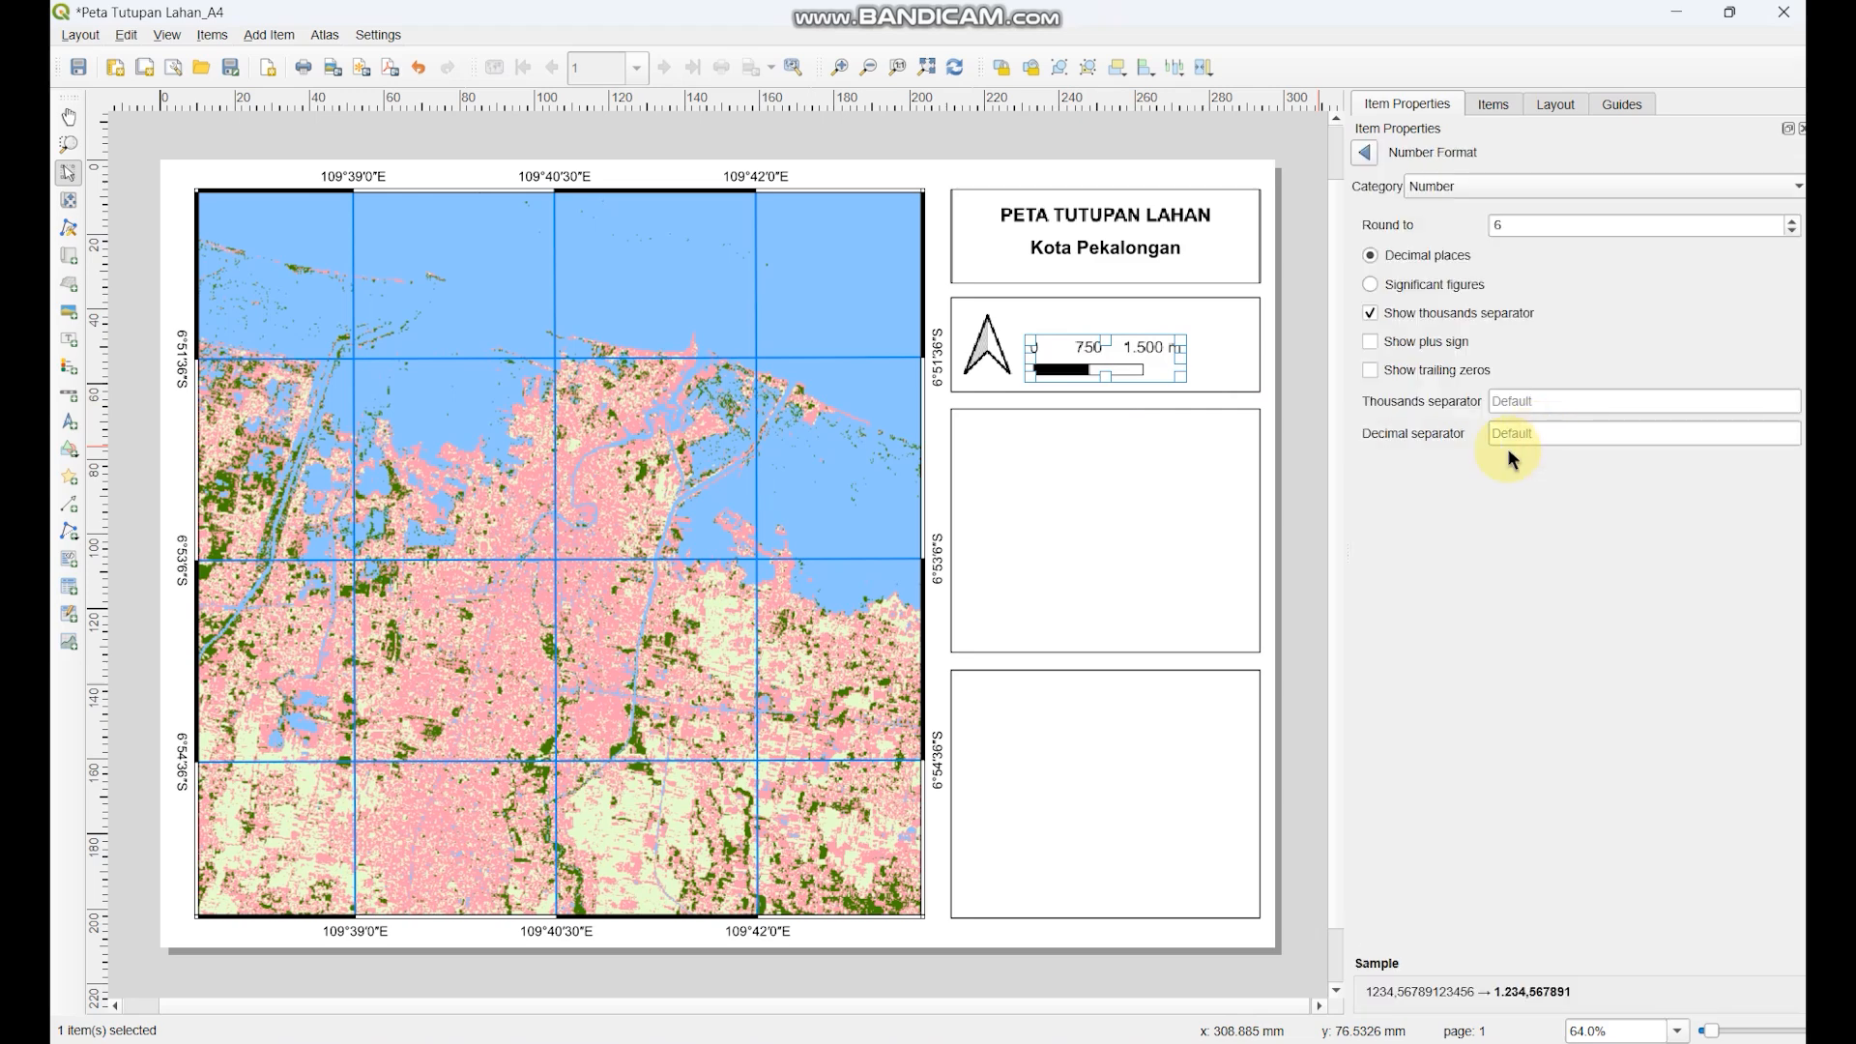
pyautogui.click(1362, 155)
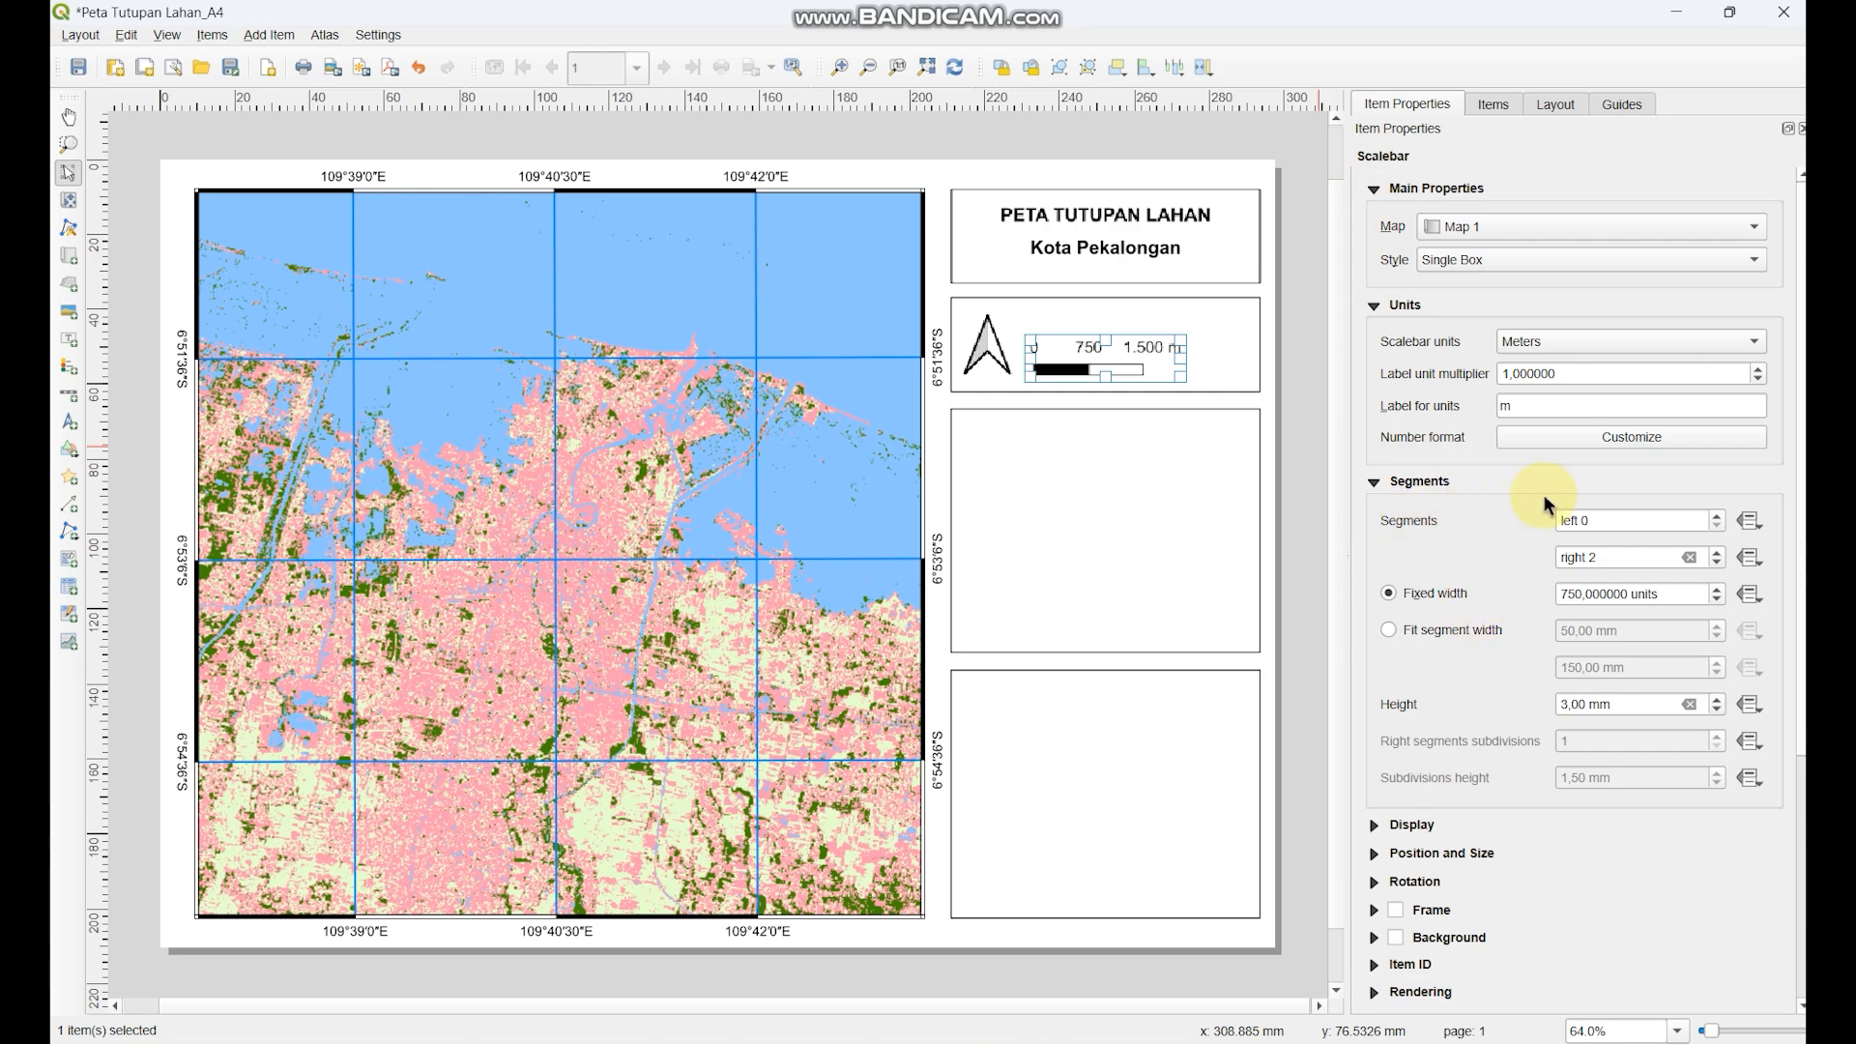
# - Try one left segment on the scale bar, restore 0, and try 3 right segments with a fixed width of 500 units
pyautogui.click(1718, 515)
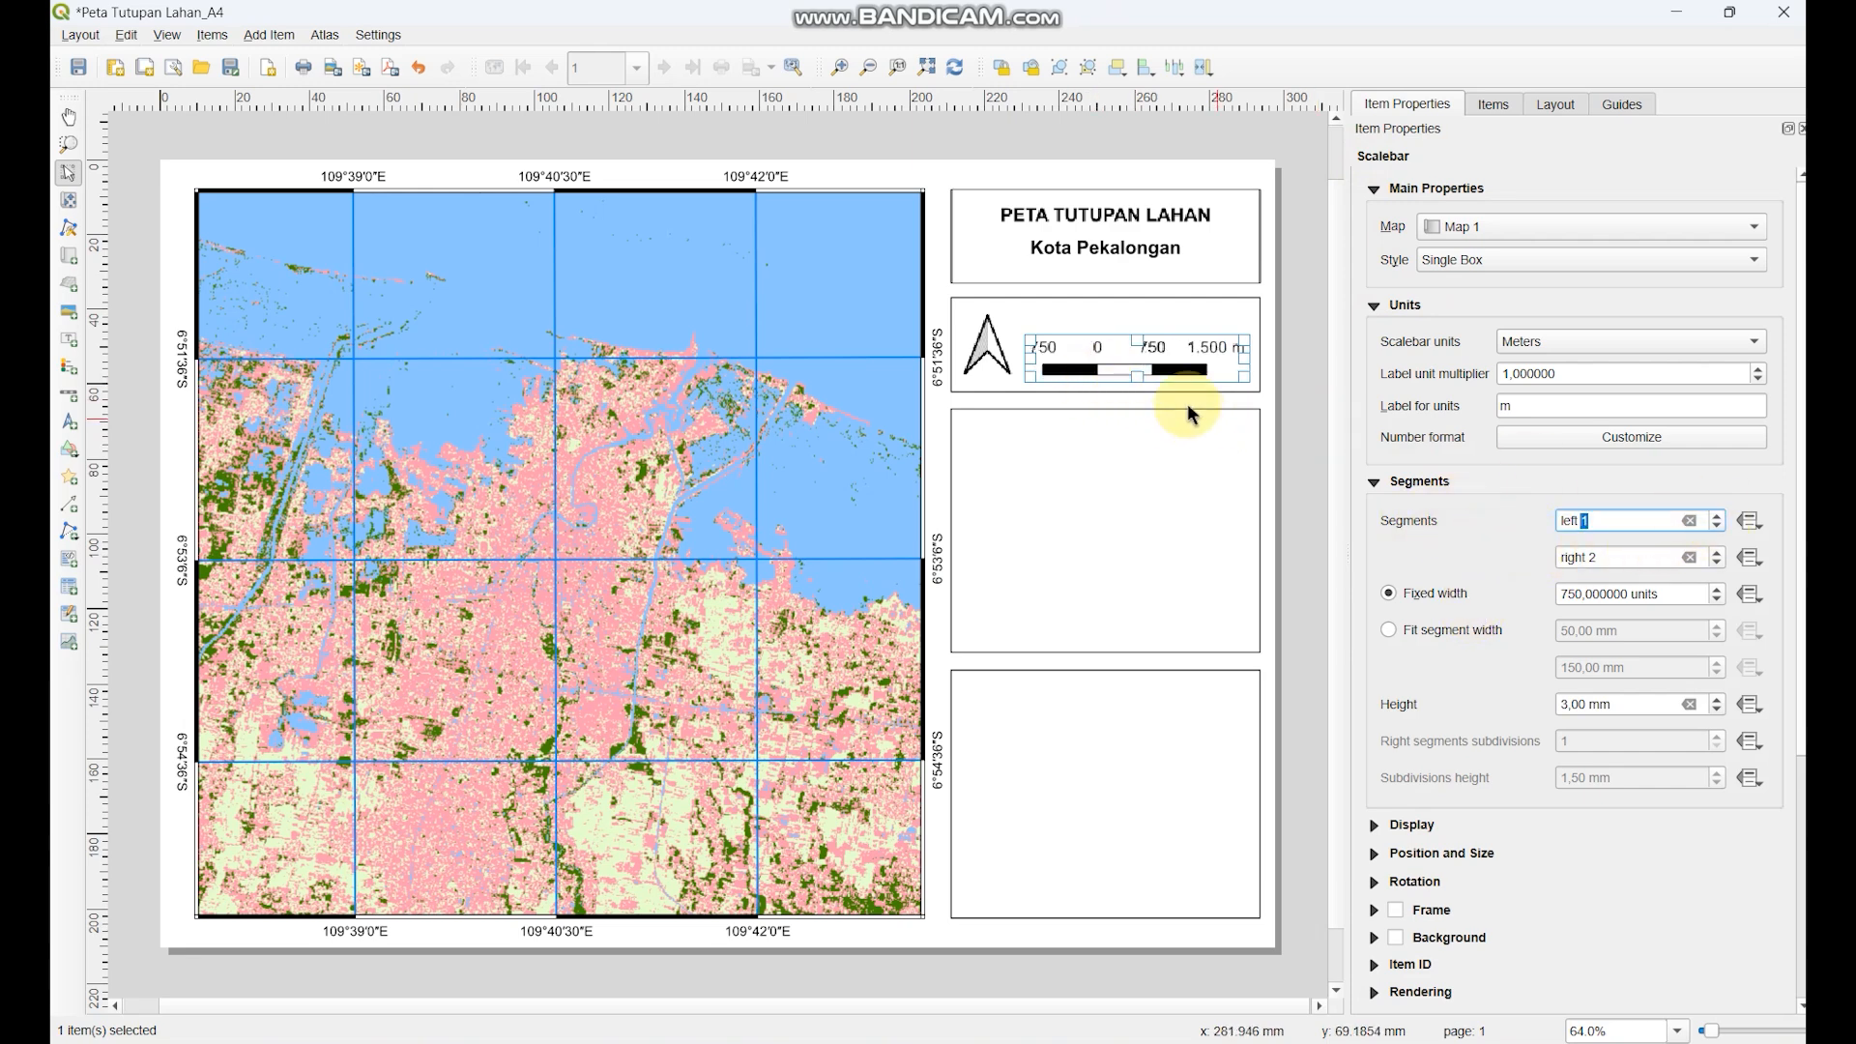
pyautogui.click(1717, 526)
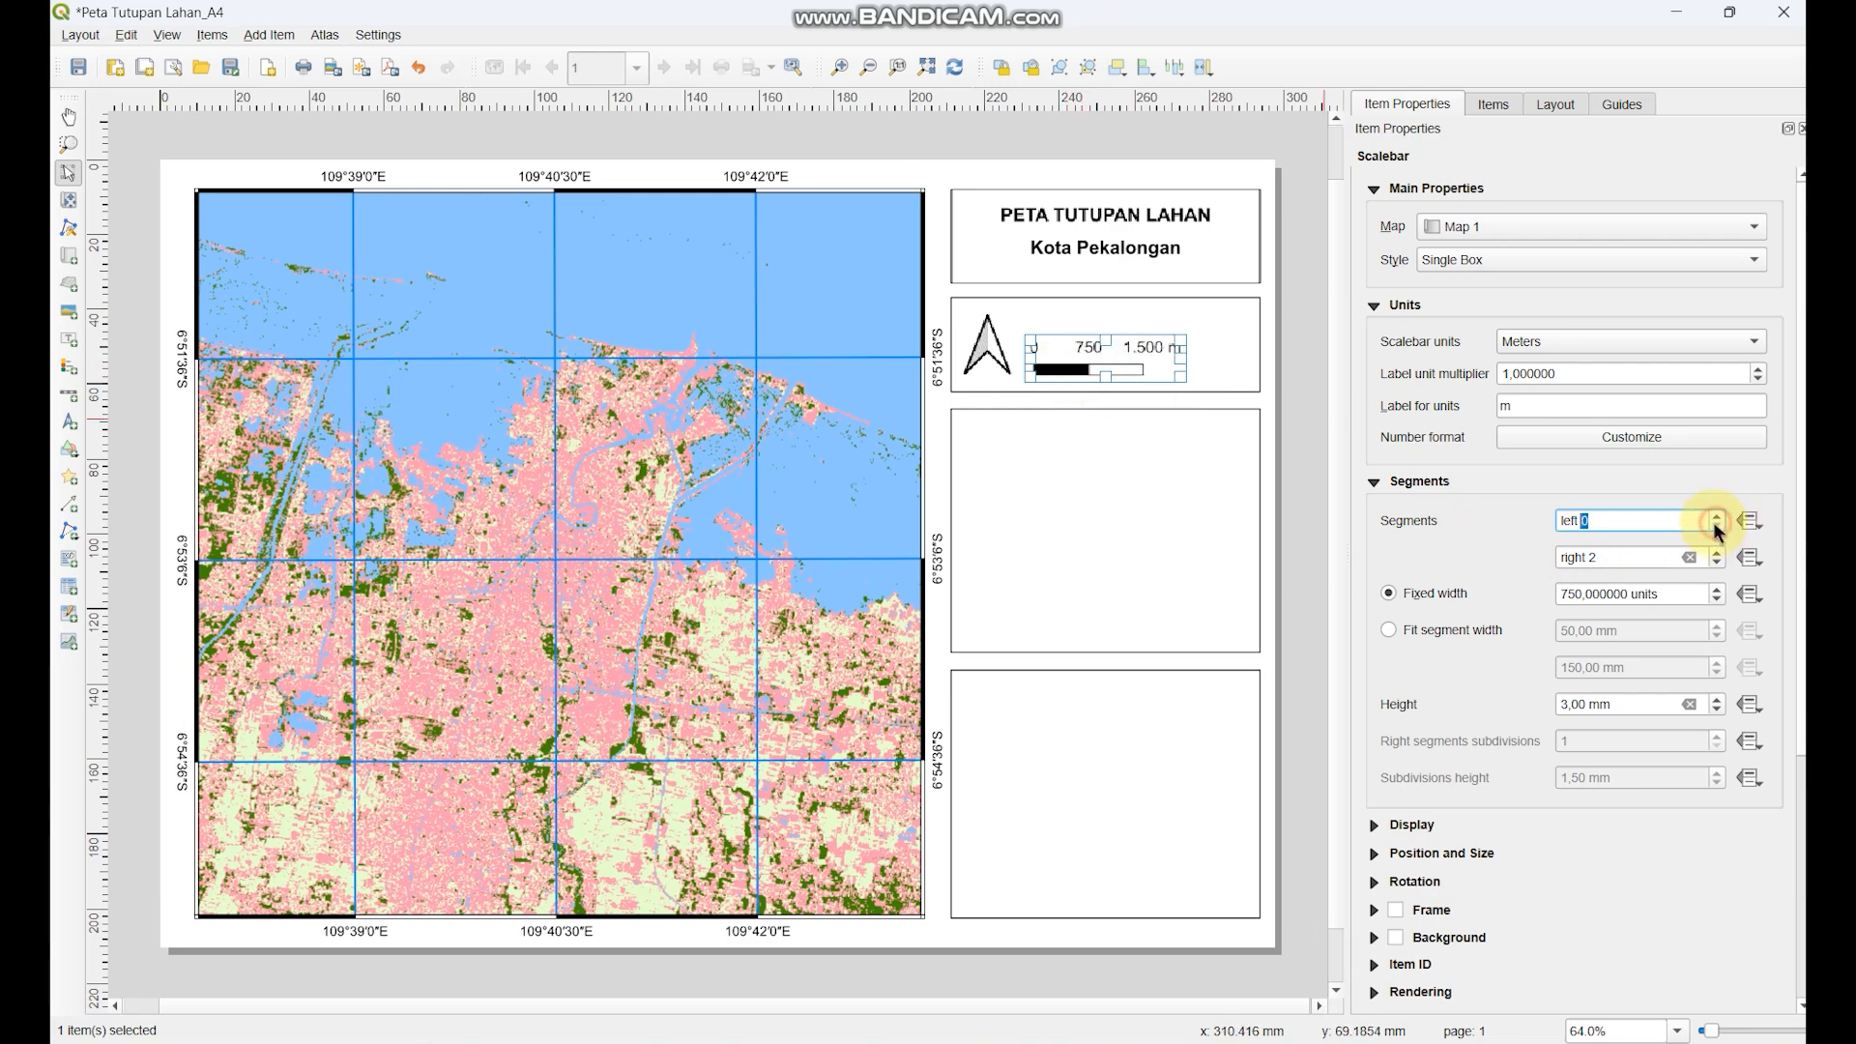
pyautogui.click(1718, 552)
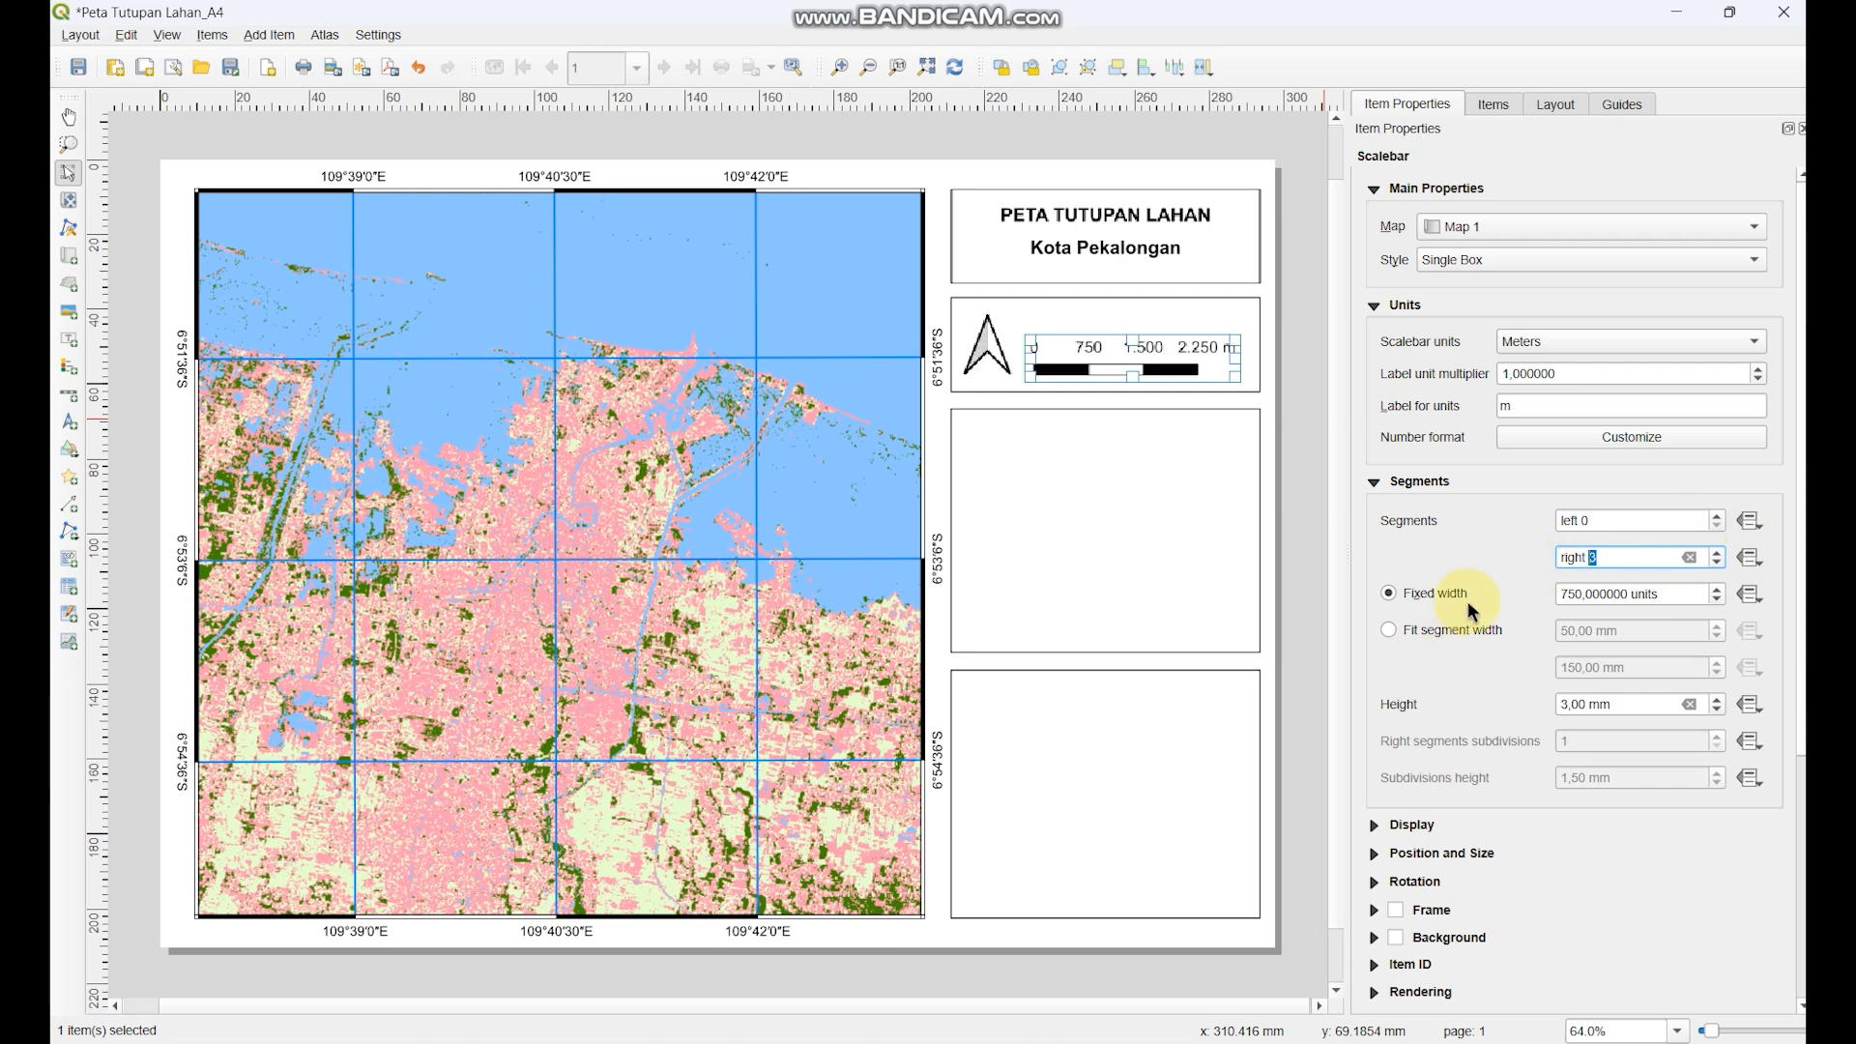
pyautogui.doubleClick(1581, 594)
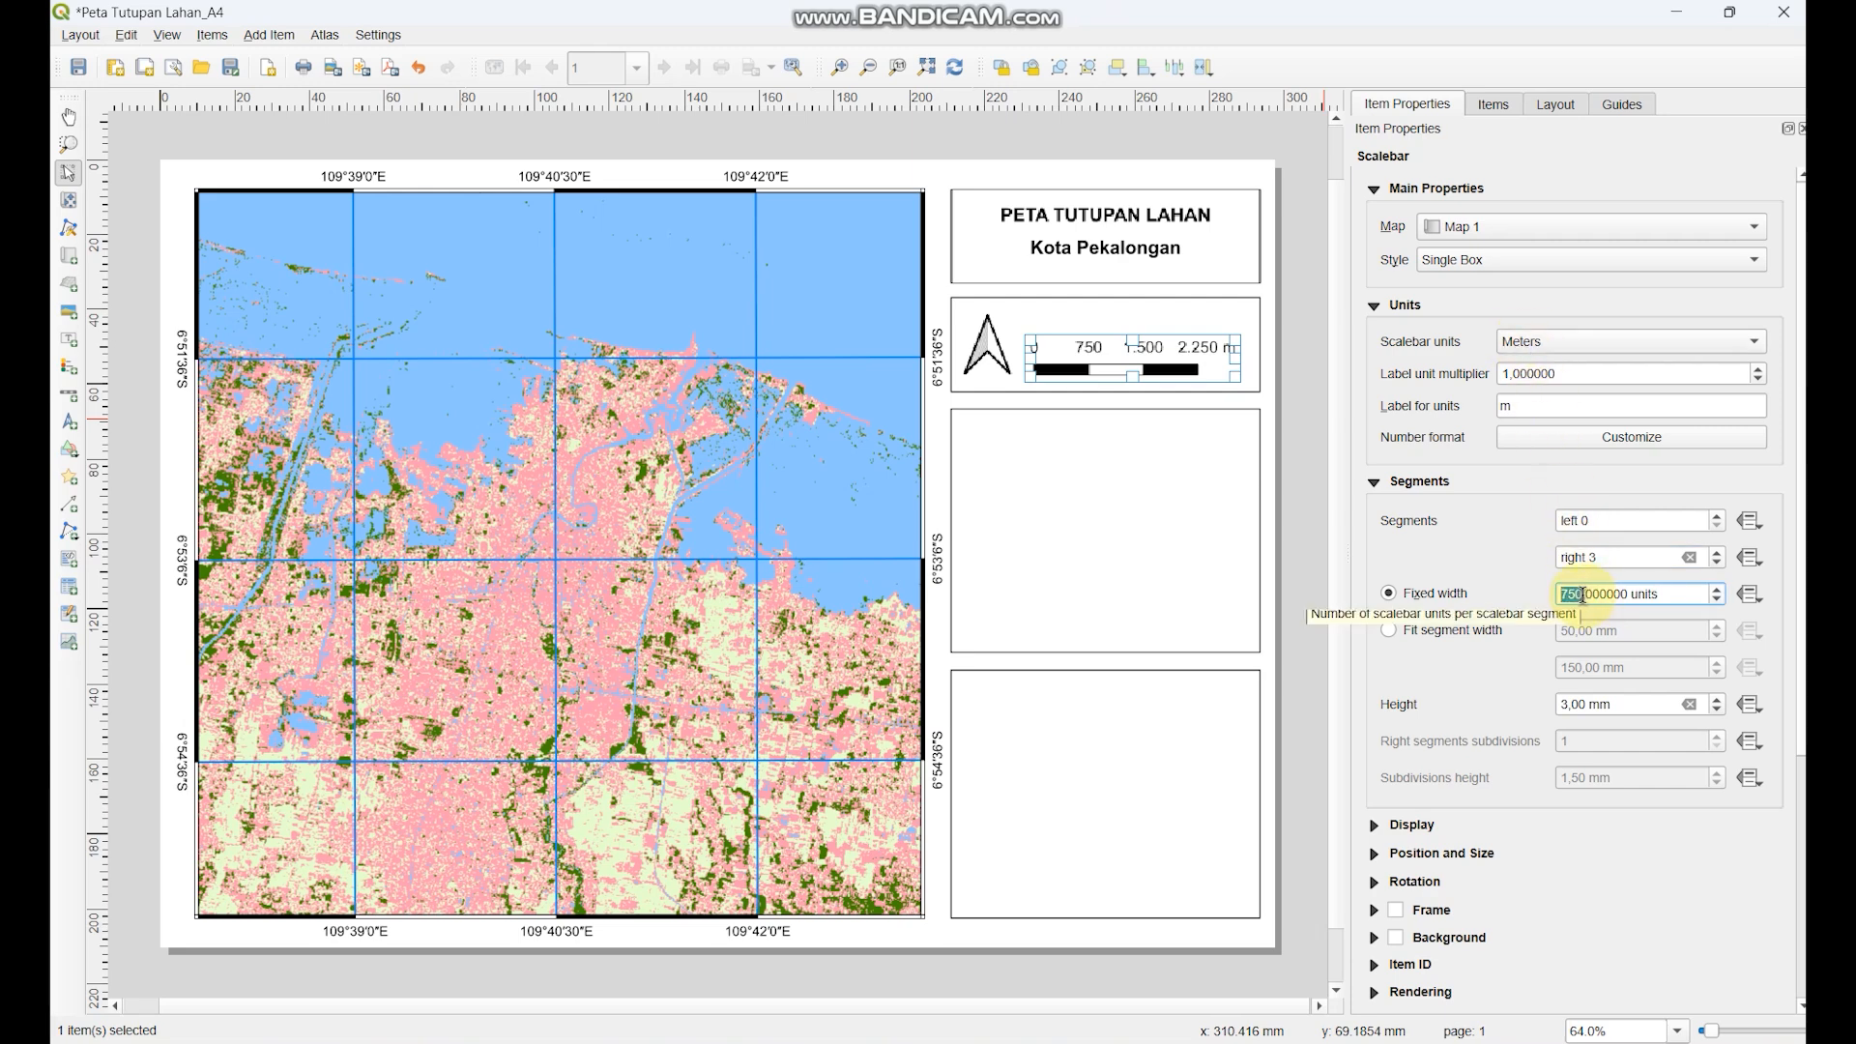
pyautogui.write('500')
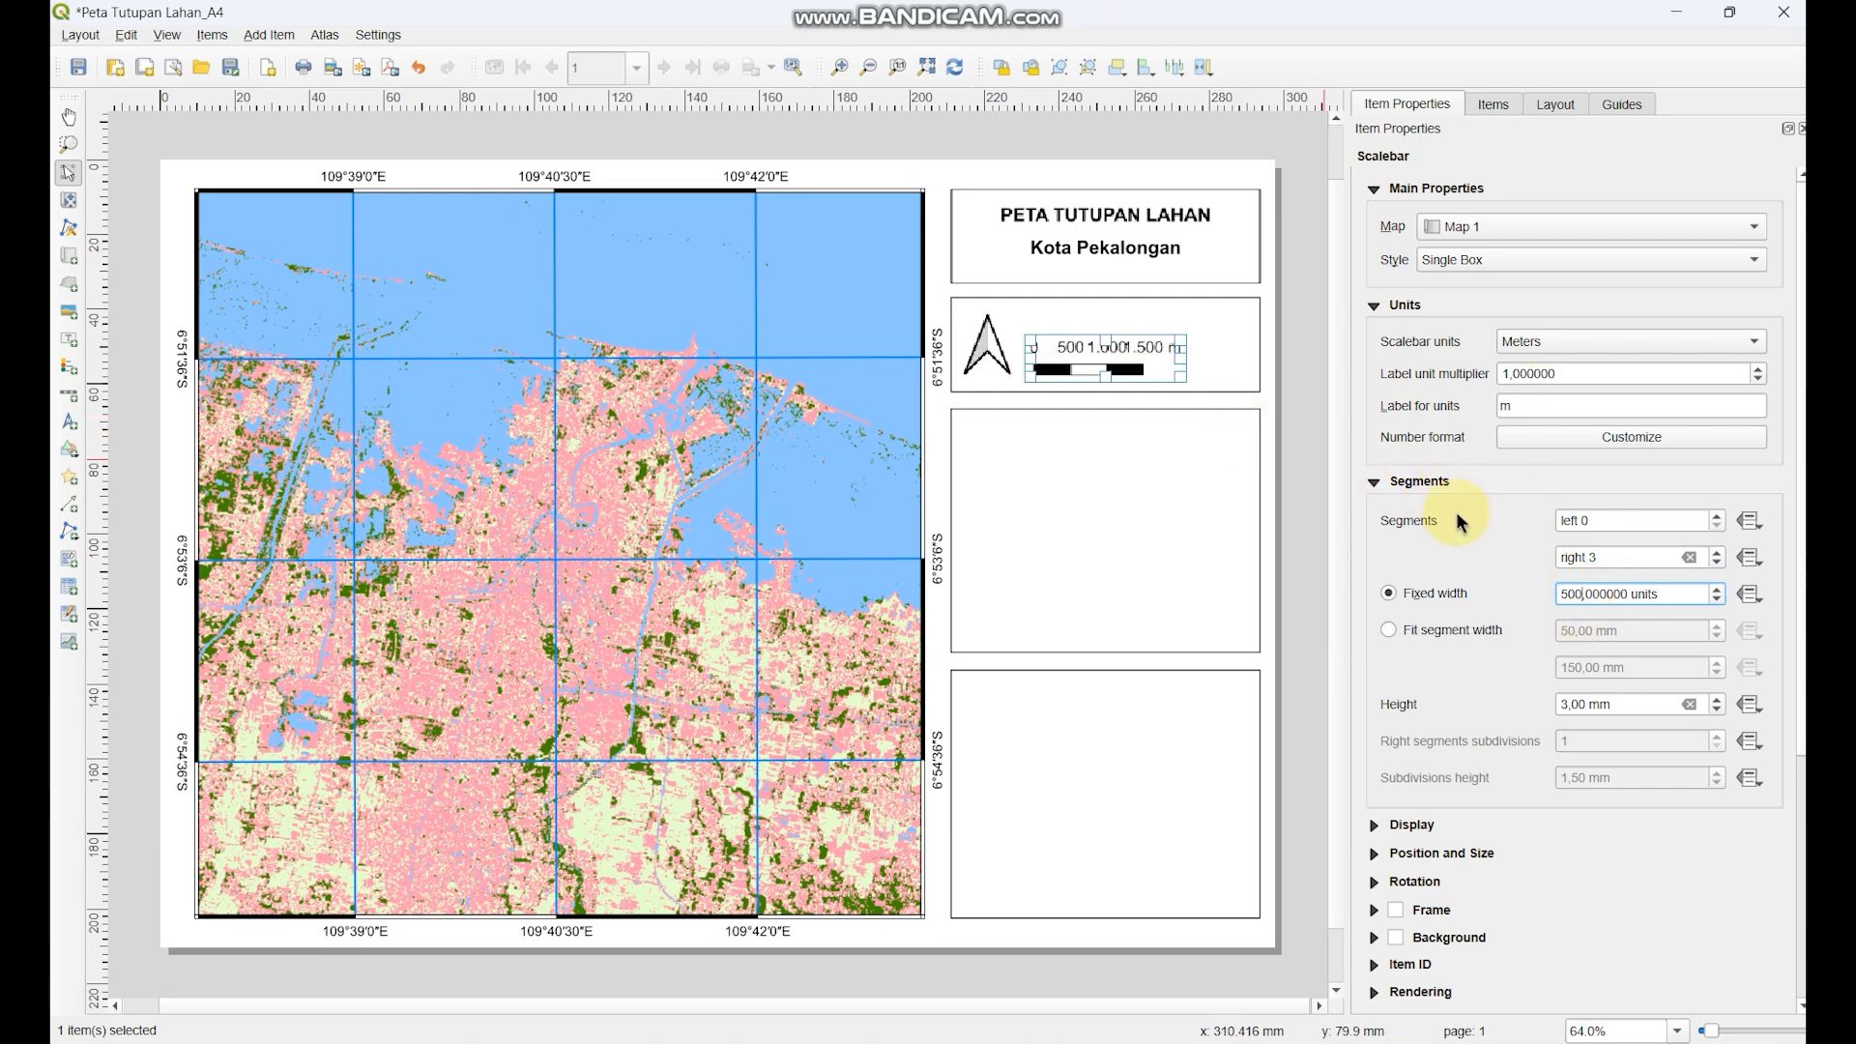
# - Set the scale bar units to Kilometers, with a fixed width of 0.5 units and 5 right segments
pyautogui.click(1514, 348)
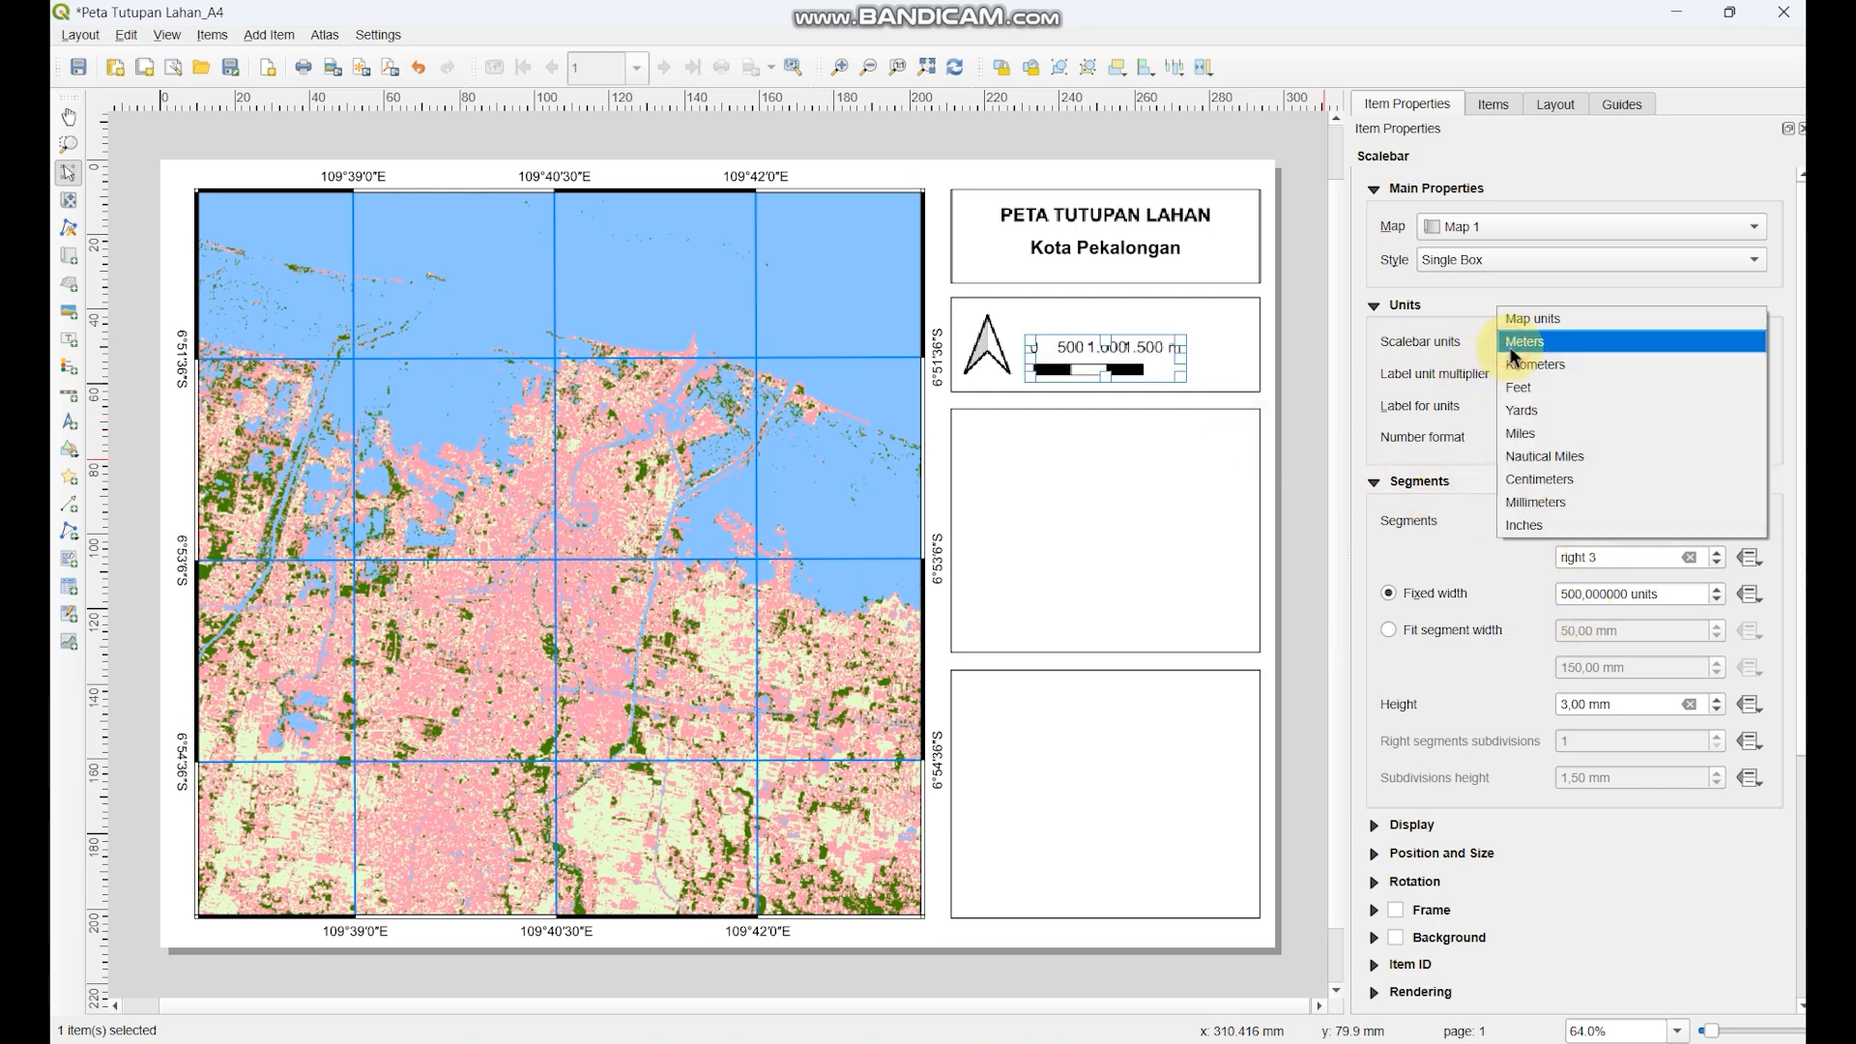
pyautogui.click(1523, 364)
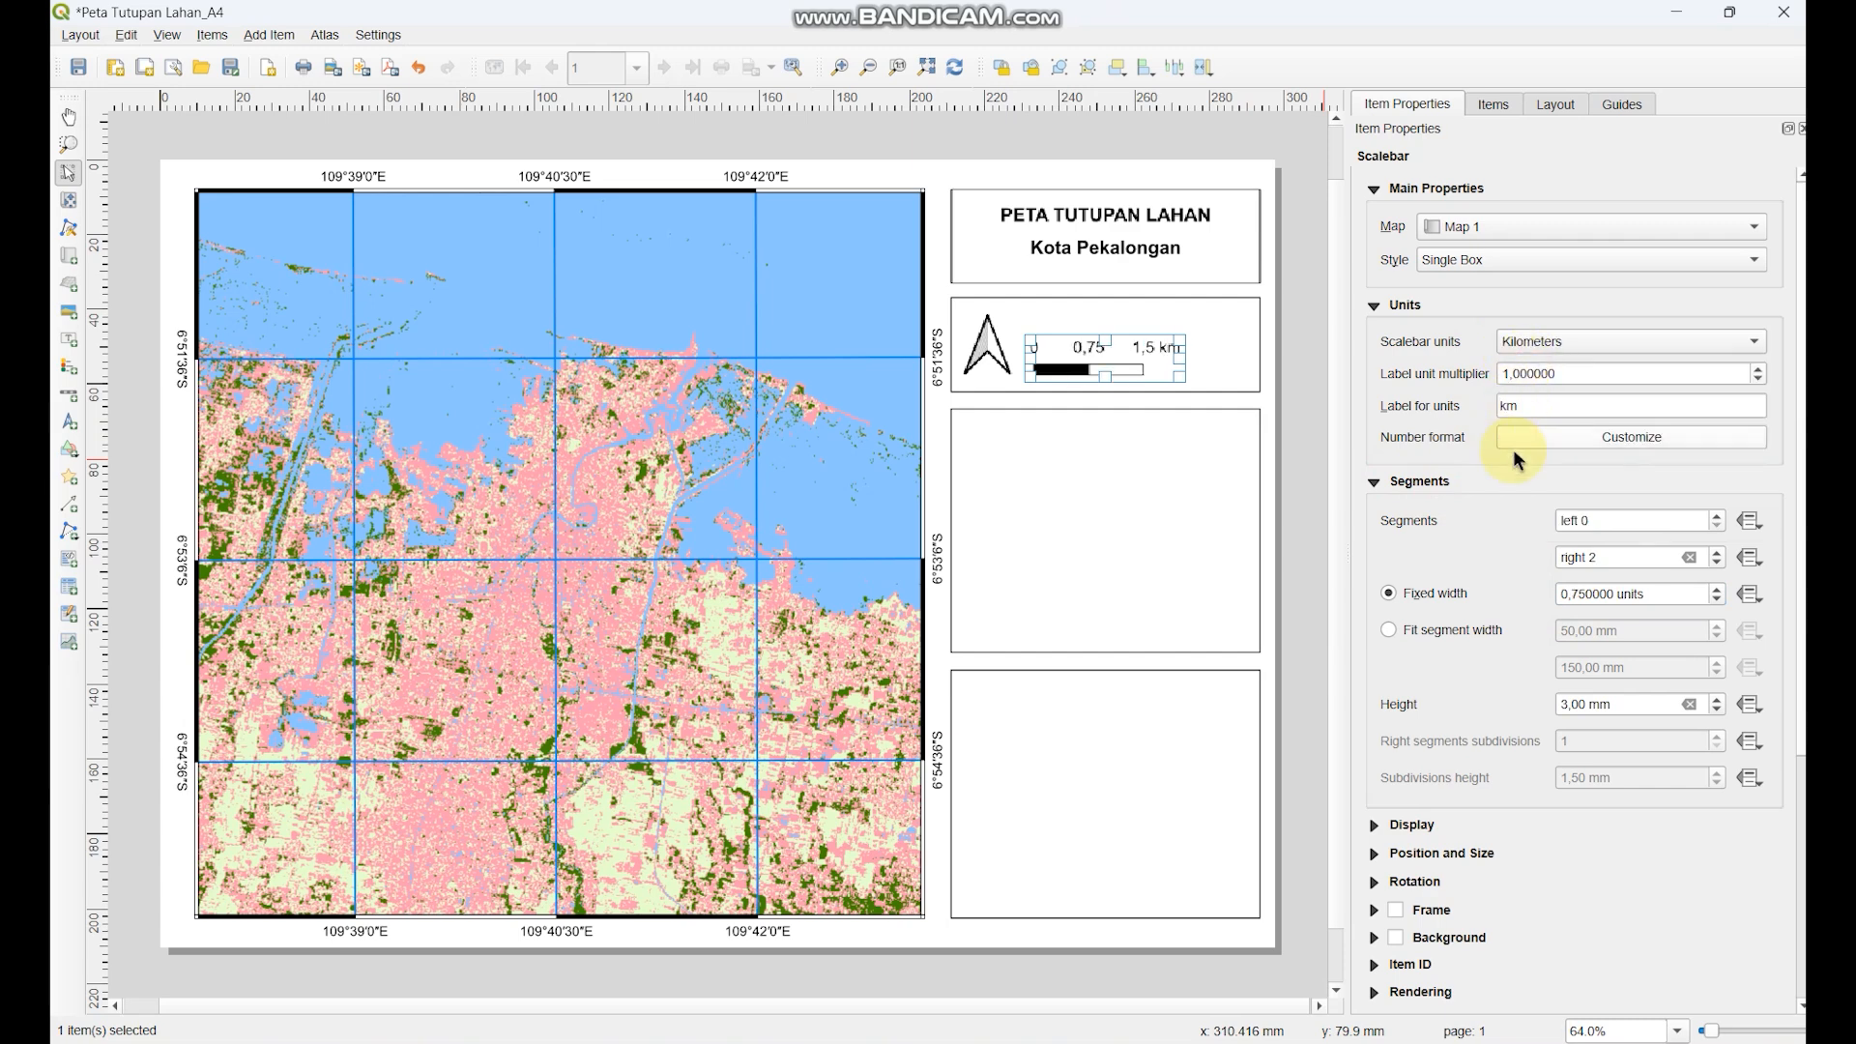
pyautogui.moveTo(1570, 593); pyautogui.dragTo(1583, 596)
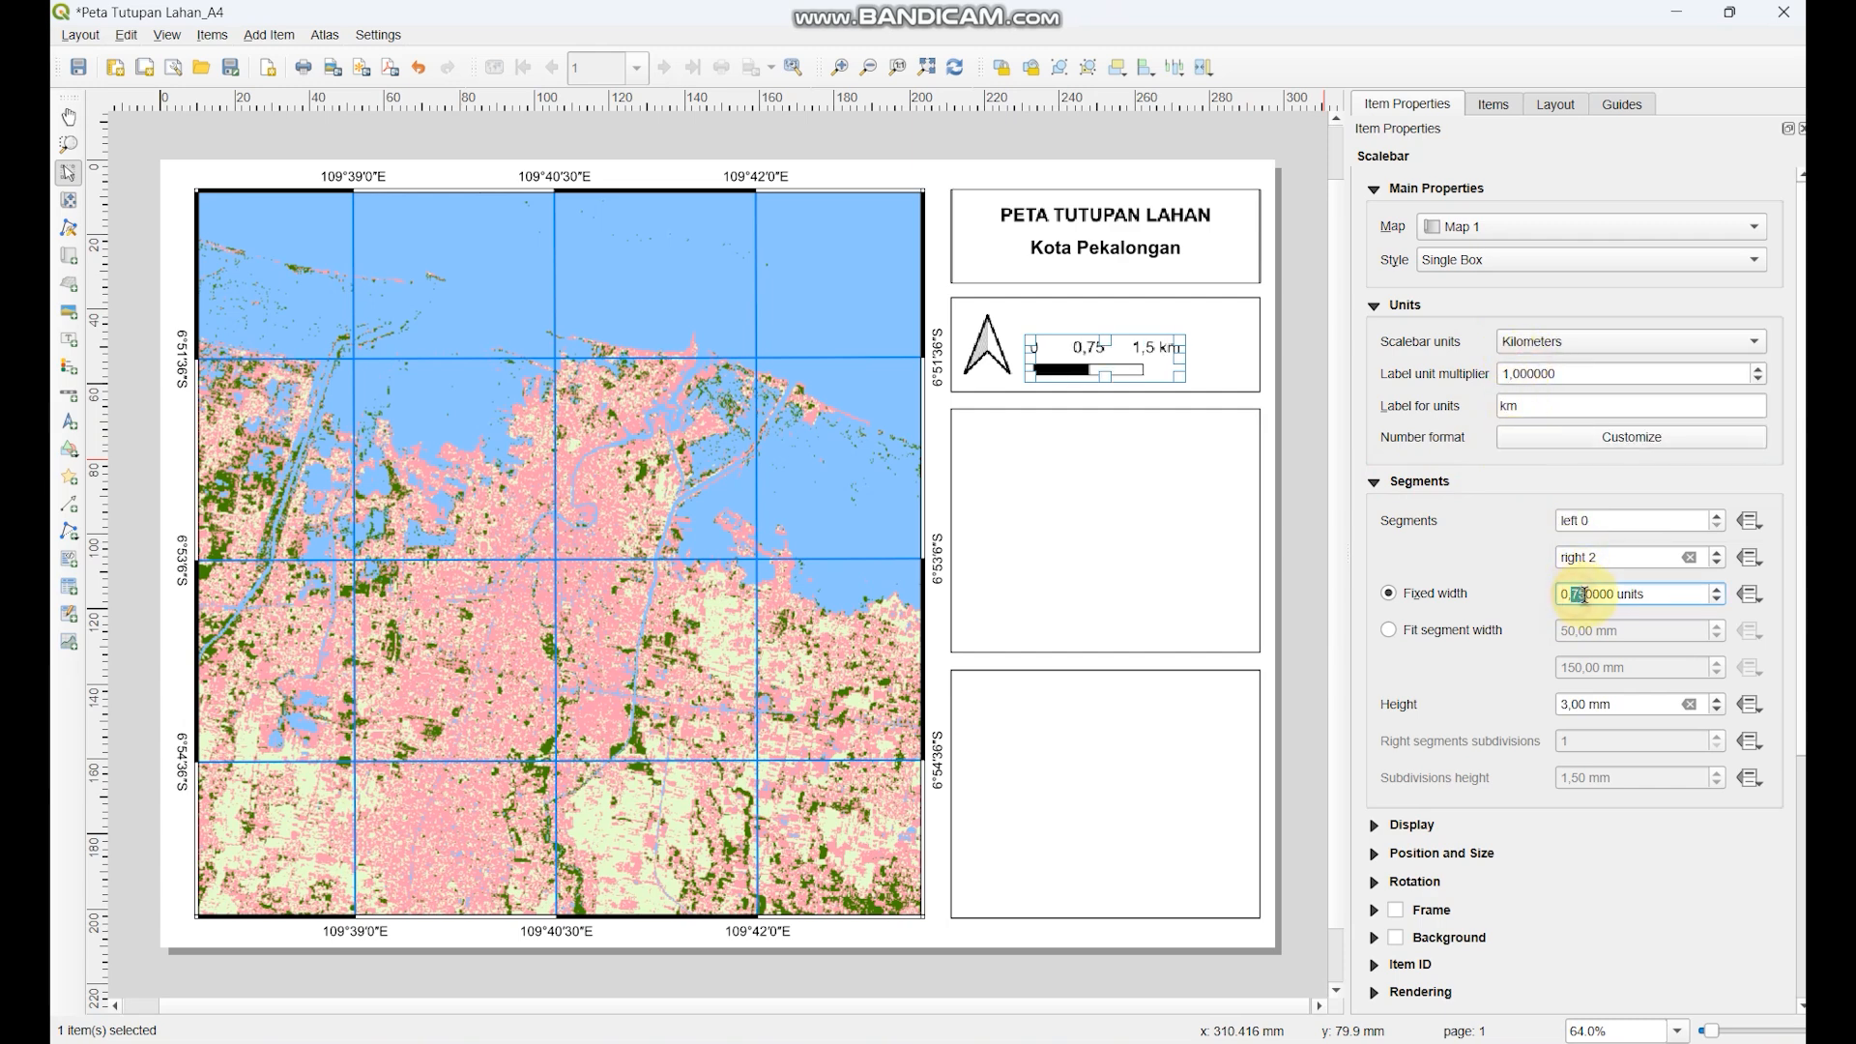
pyautogui.write('5')
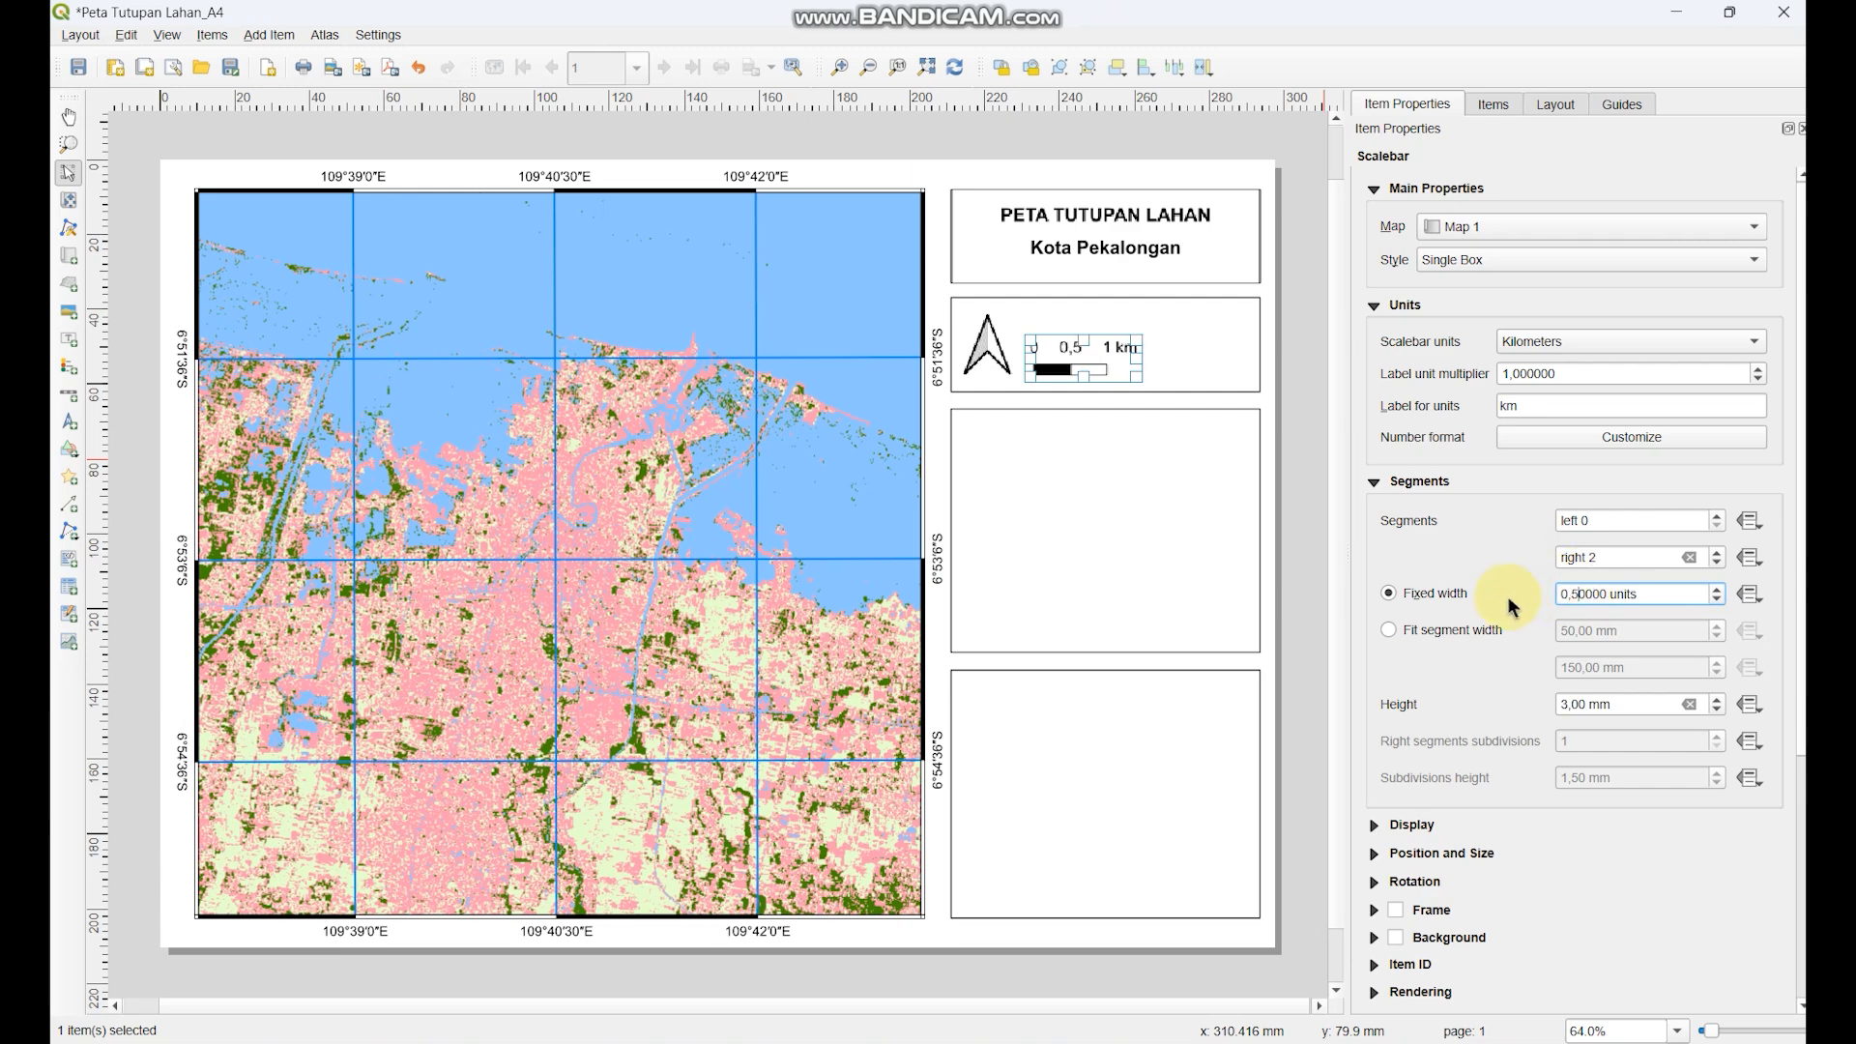
pyautogui.click(1716, 555)
pyautogui.click(1717, 555)
pyautogui.click(1716, 554)
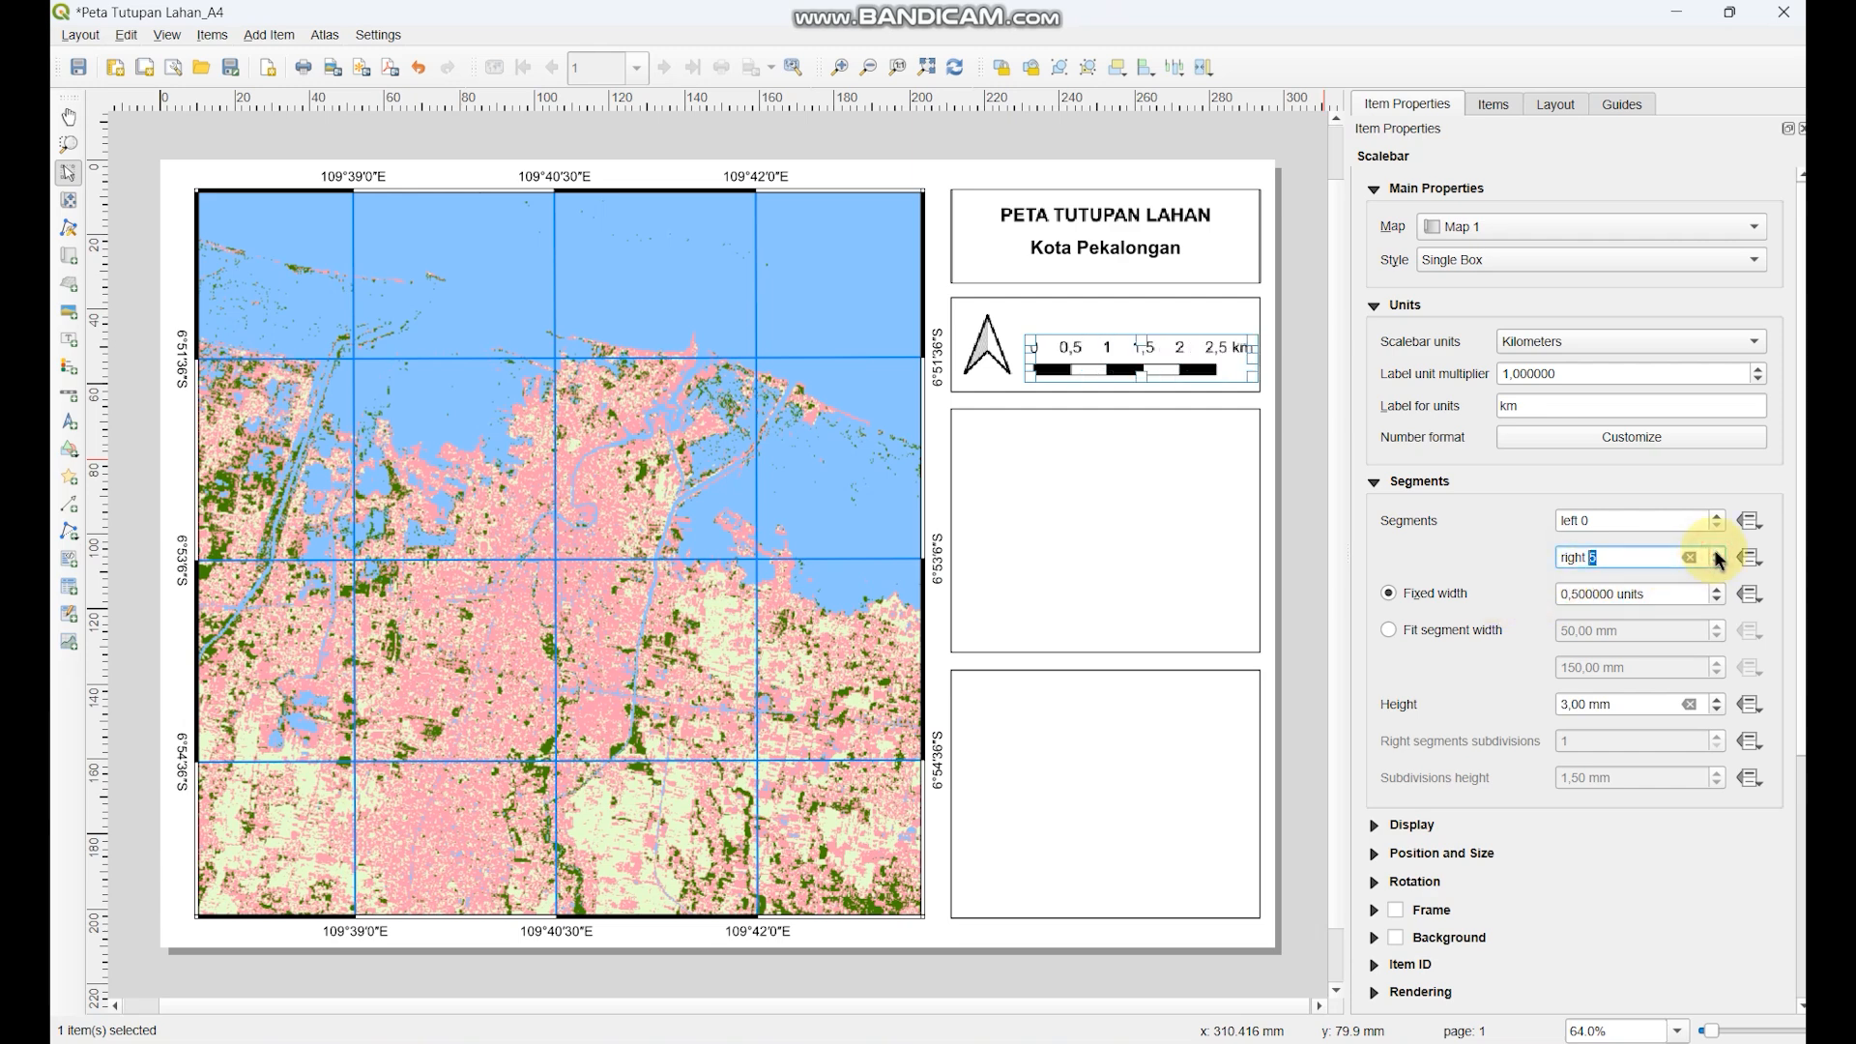
# - Try the scale bar's fit segment width option, and return to the fixed width
pyautogui.click(1493, 629)
pyautogui.click(1434, 610)
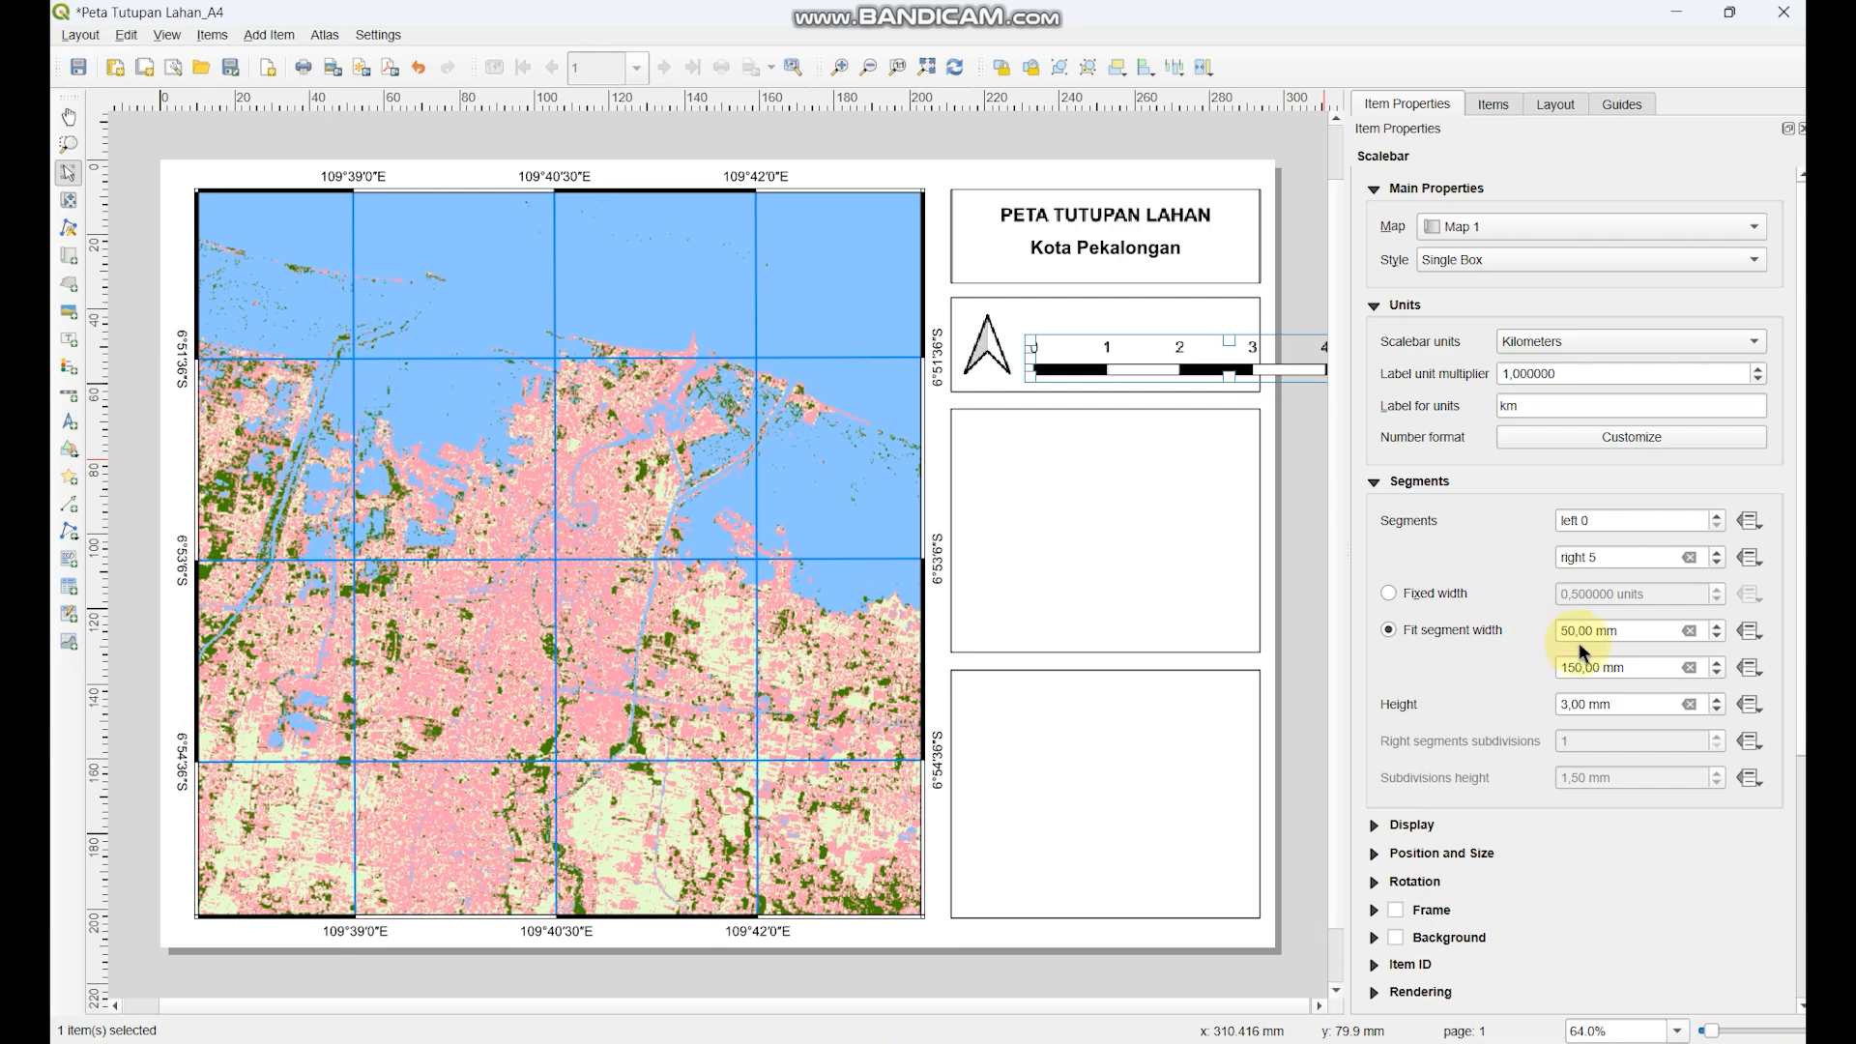
pyautogui.click(1447, 594)
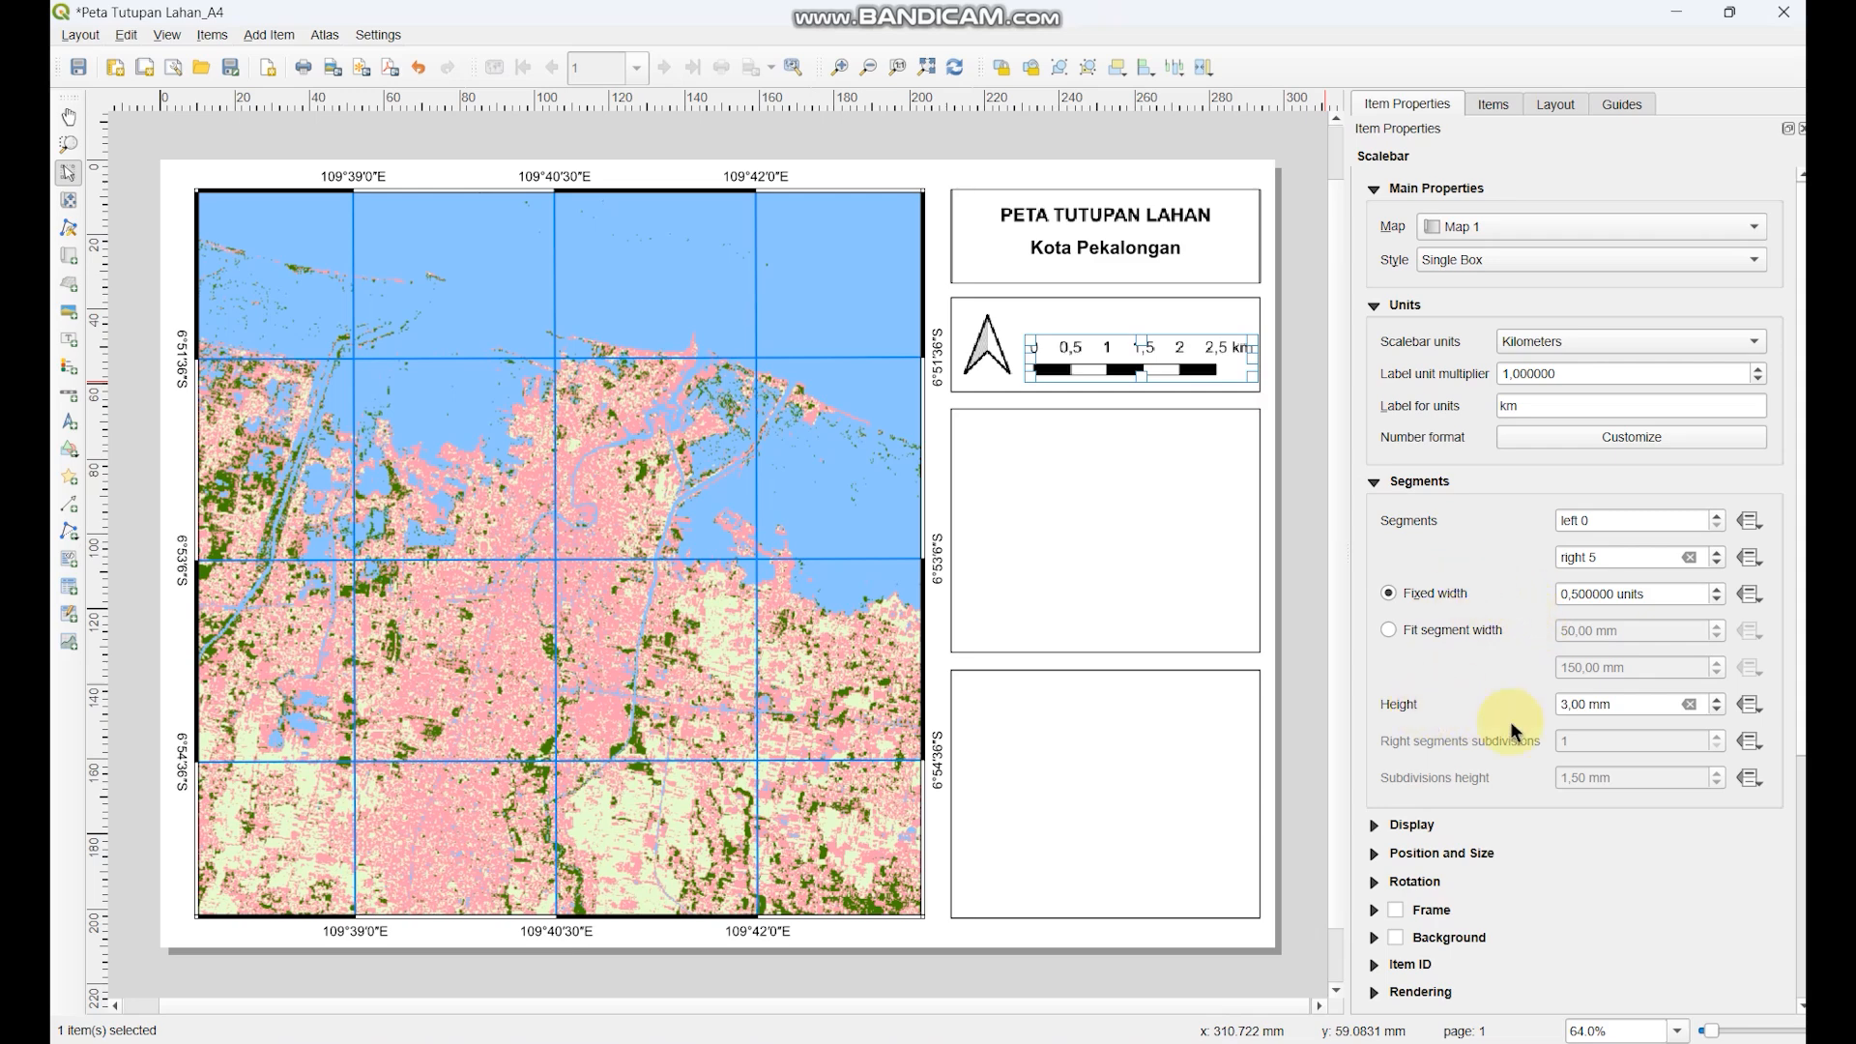
# - Set the scale bar's height to 2 mm
pyautogui.click(1715, 711)
pyautogui.click(1716, 711)
pyautogui.click(1716, 698)
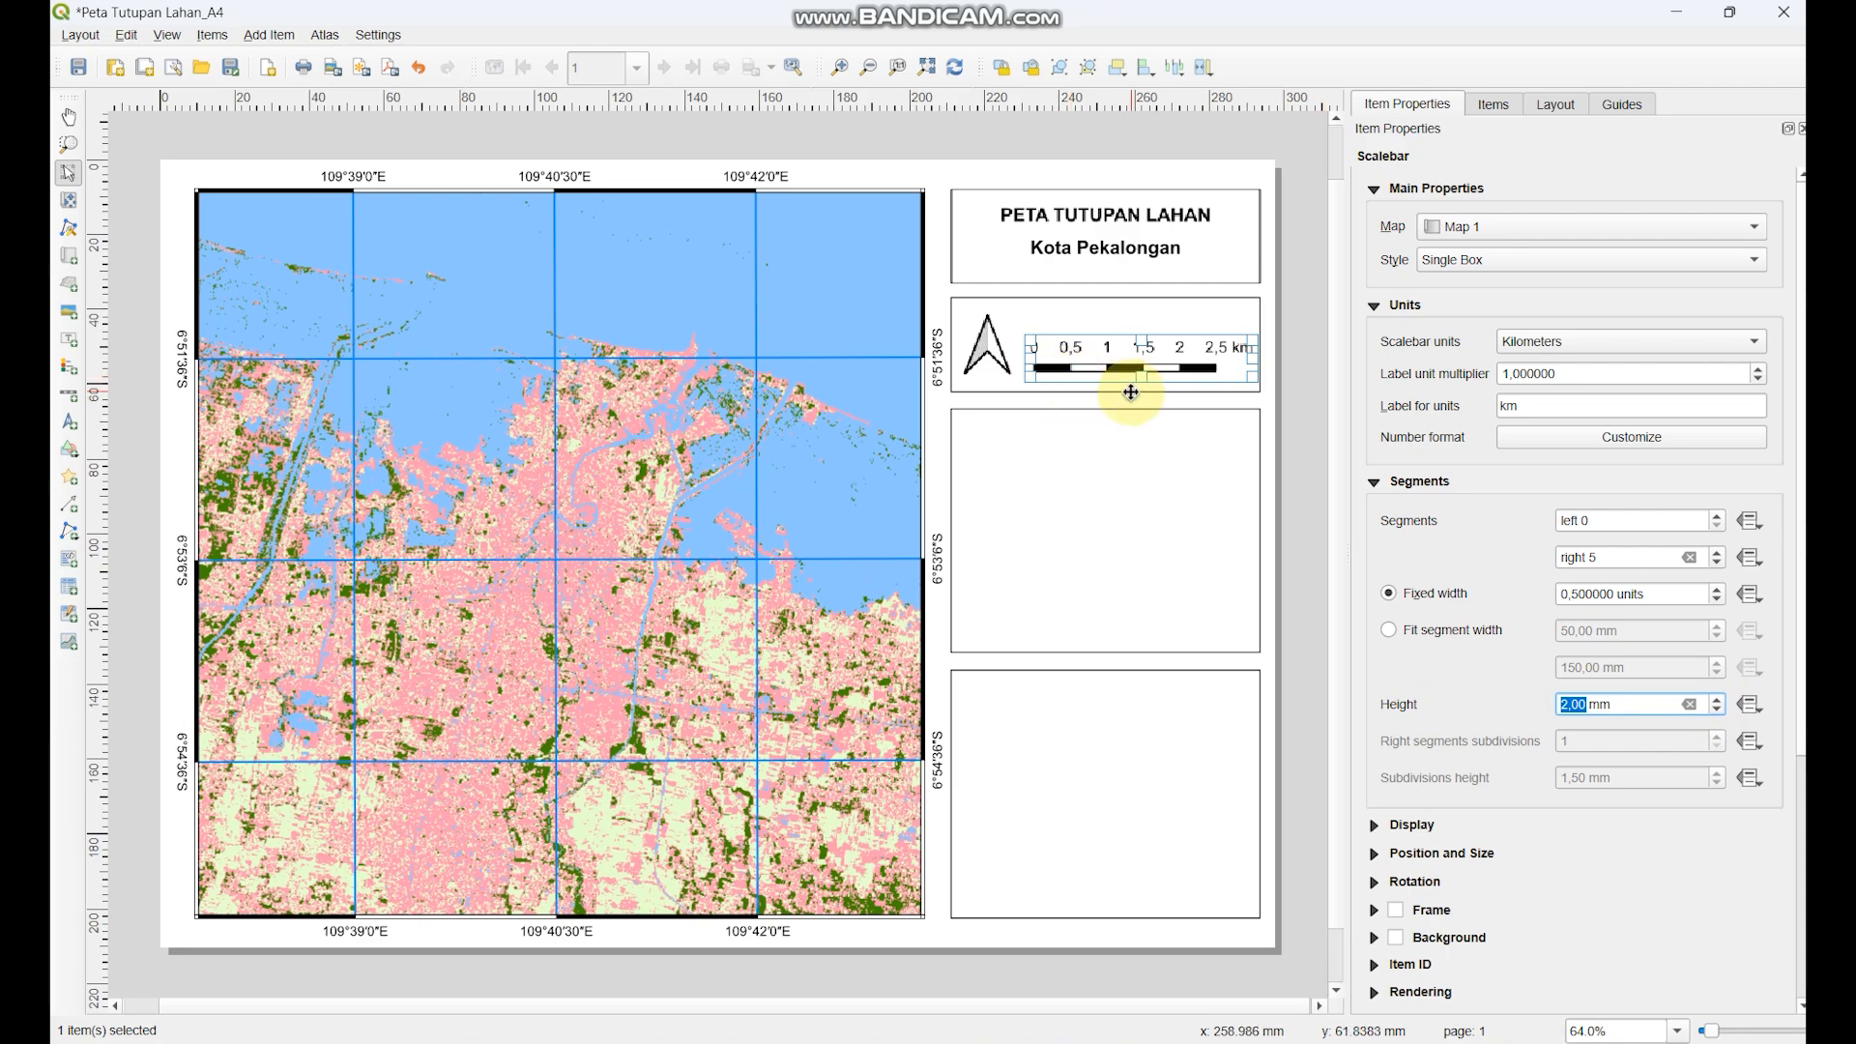
# - Set the scale bar's box margin to 0 mm in its display settings
pyautogui.scroll(-3, 1476, 638)
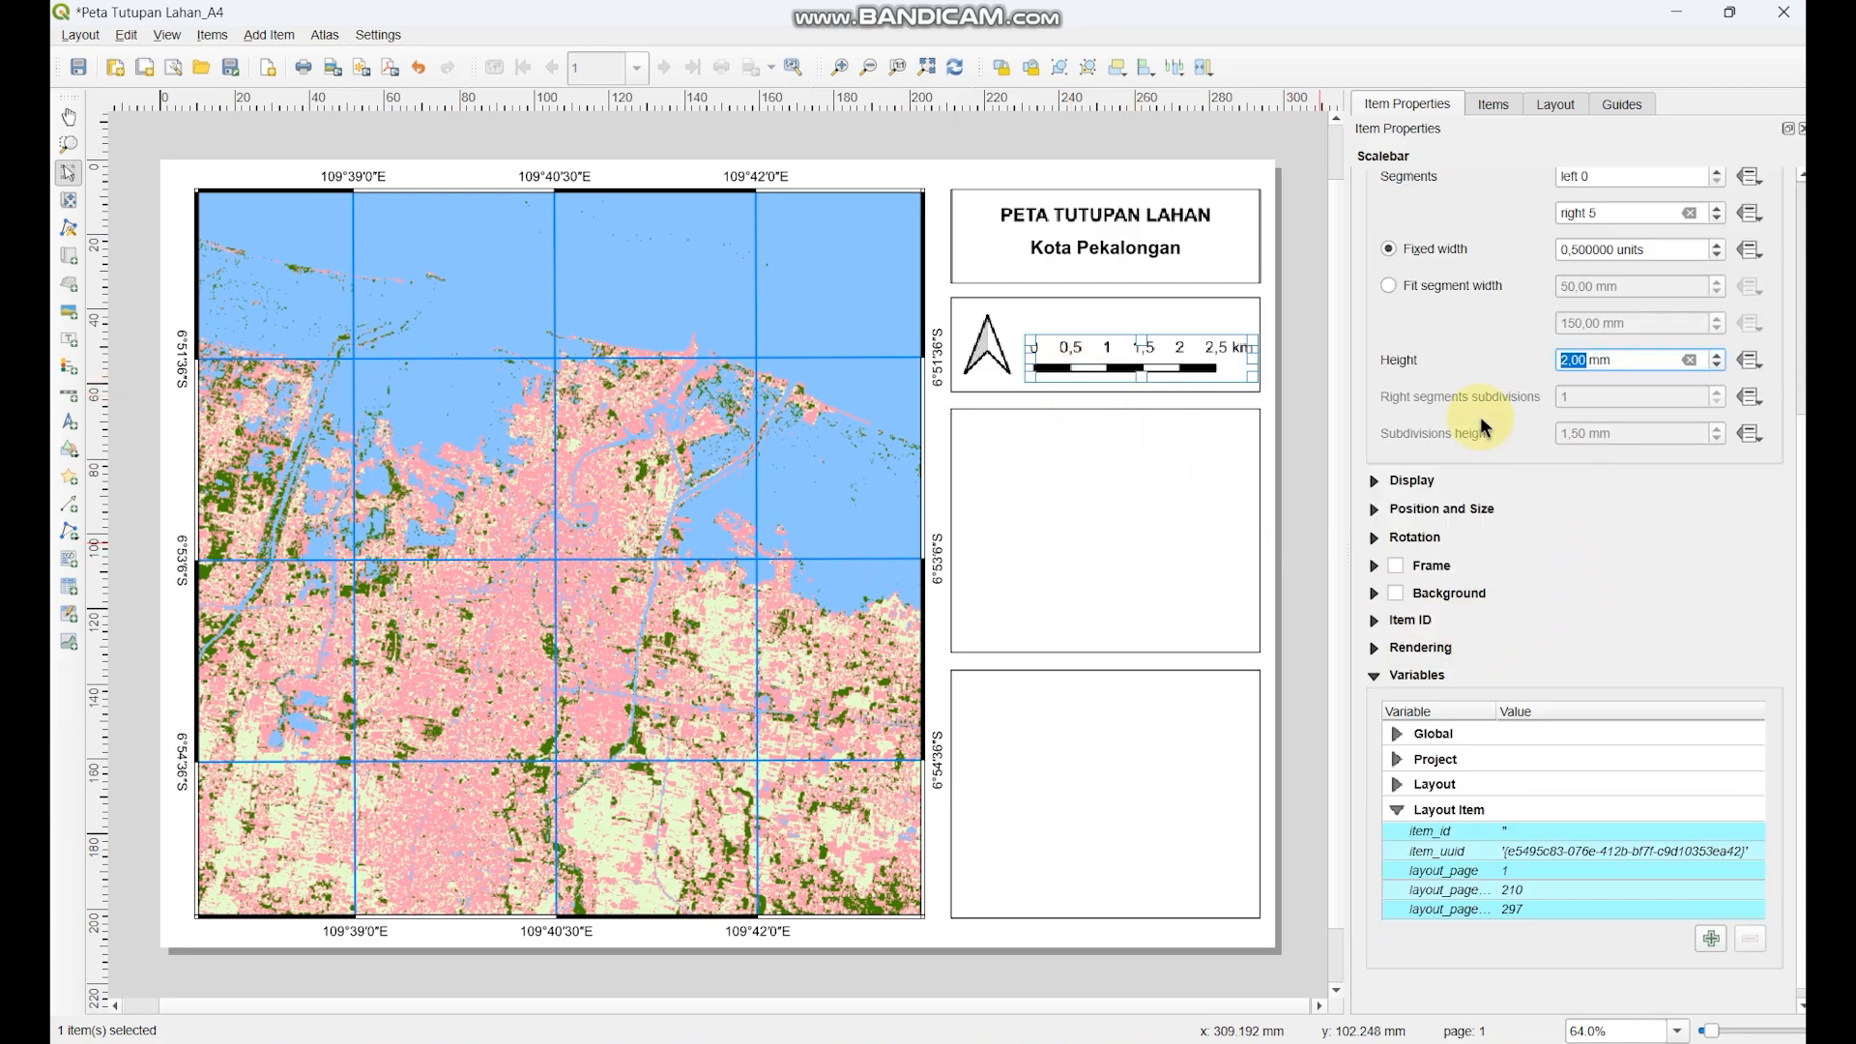
pyautogui.click(1377, 481)
pyautogui.scroll(-1, 1662, 469)
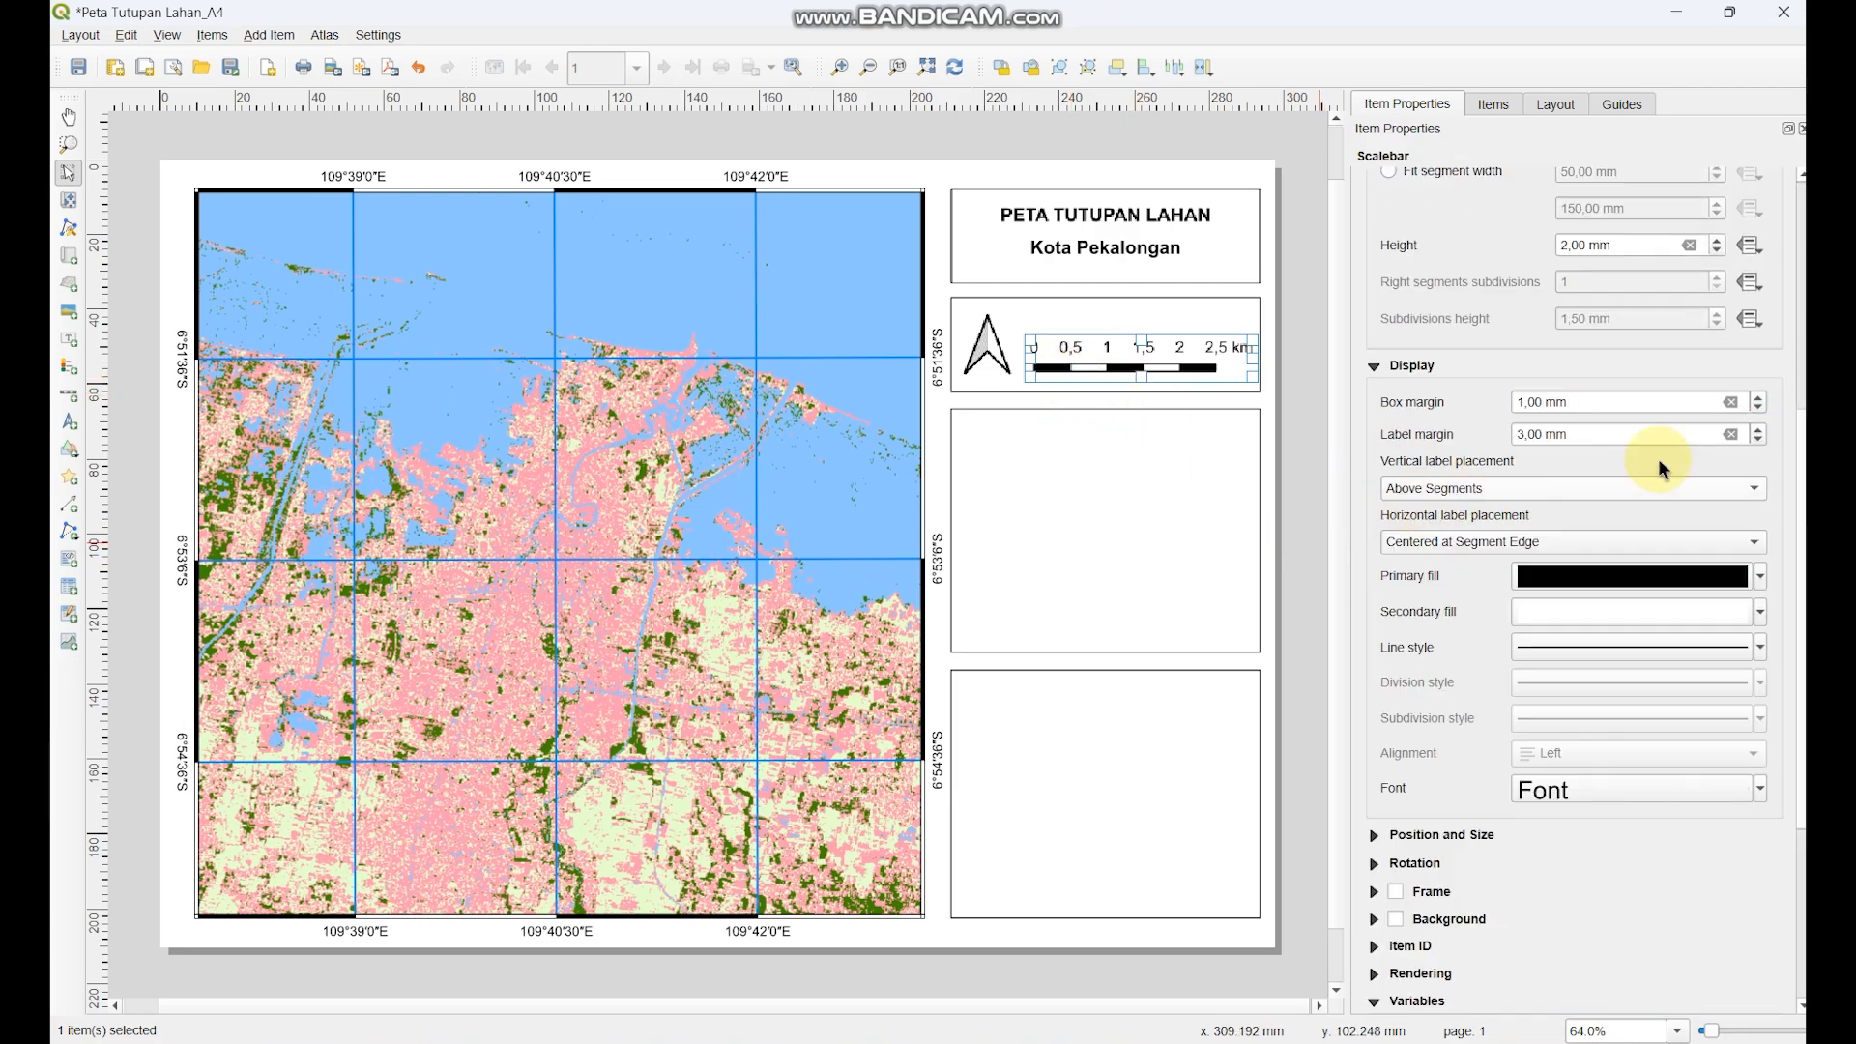
pyautogui.click(1757, 410)
pyautogui.click(1757, 396)
pyautogui.click(1757, 397)
pyautogui.click(1758, 410)
pyautogui.click(1758, 410)
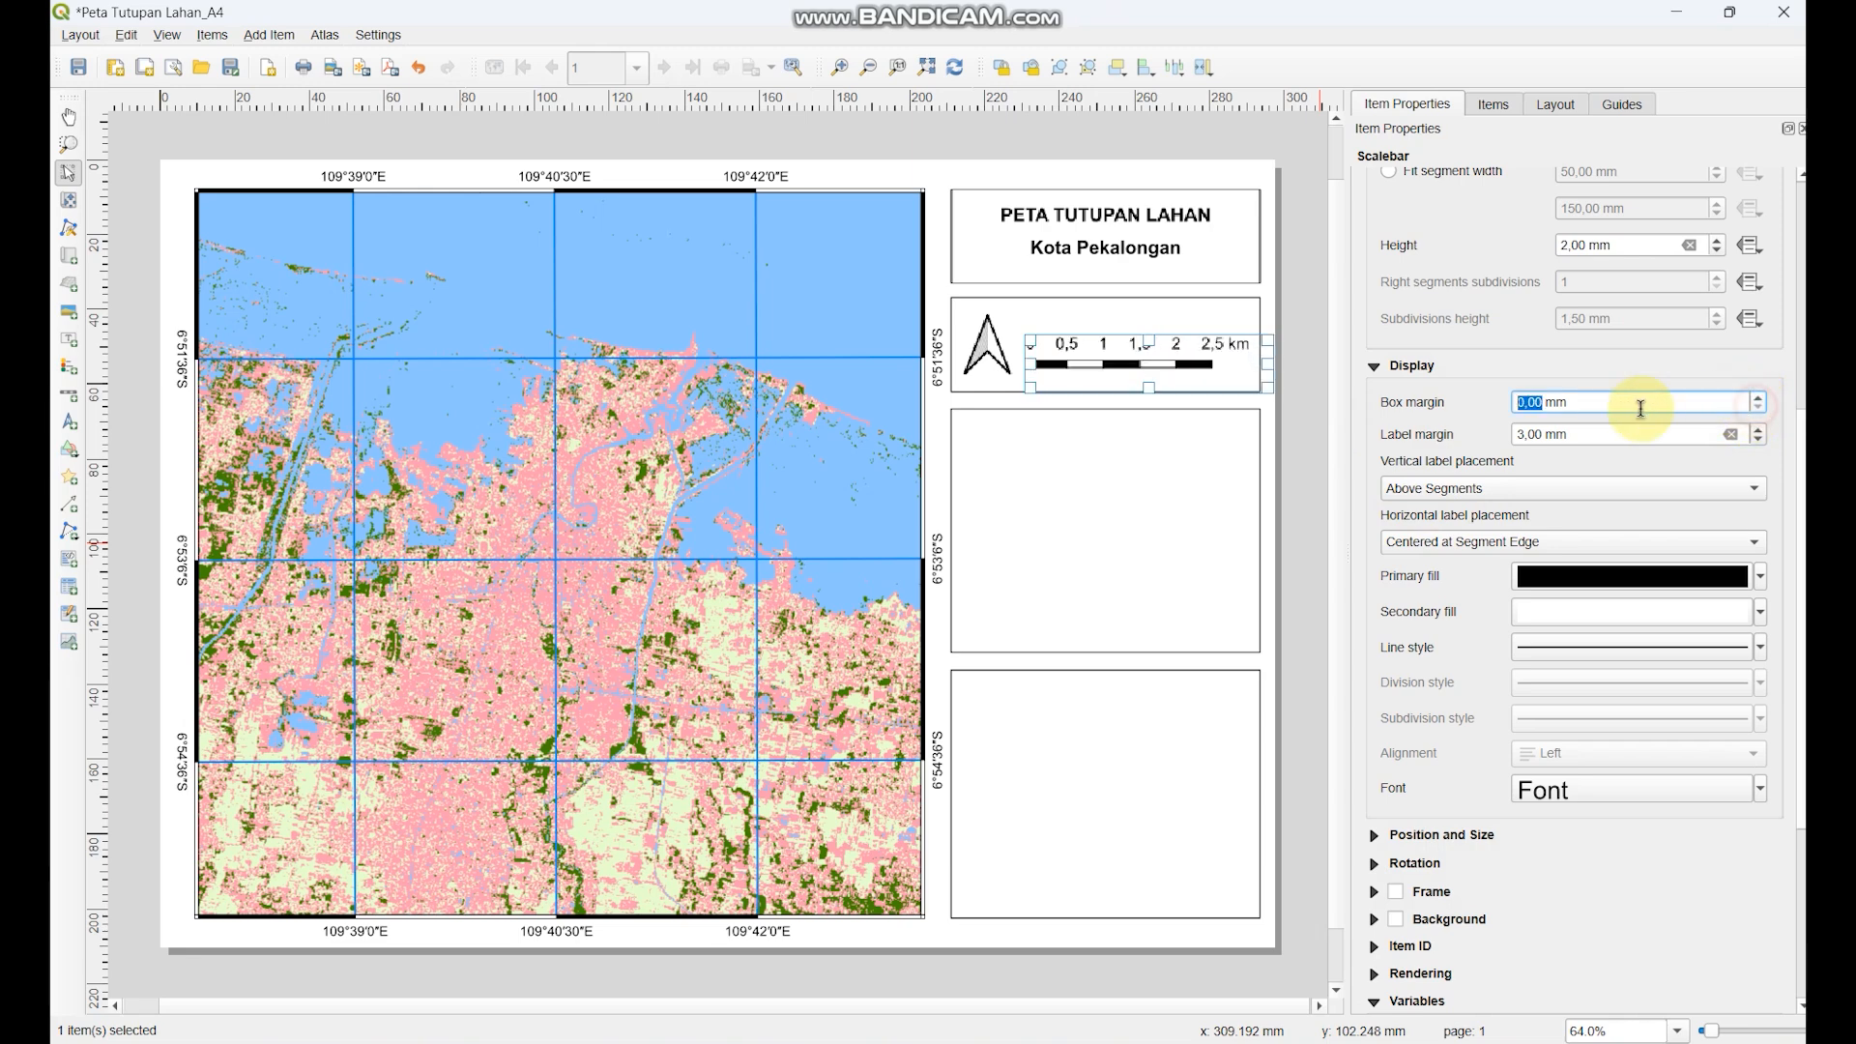
# - Set the scale bar's label margin to 2 mm
pyautogui.click(1759, 435)
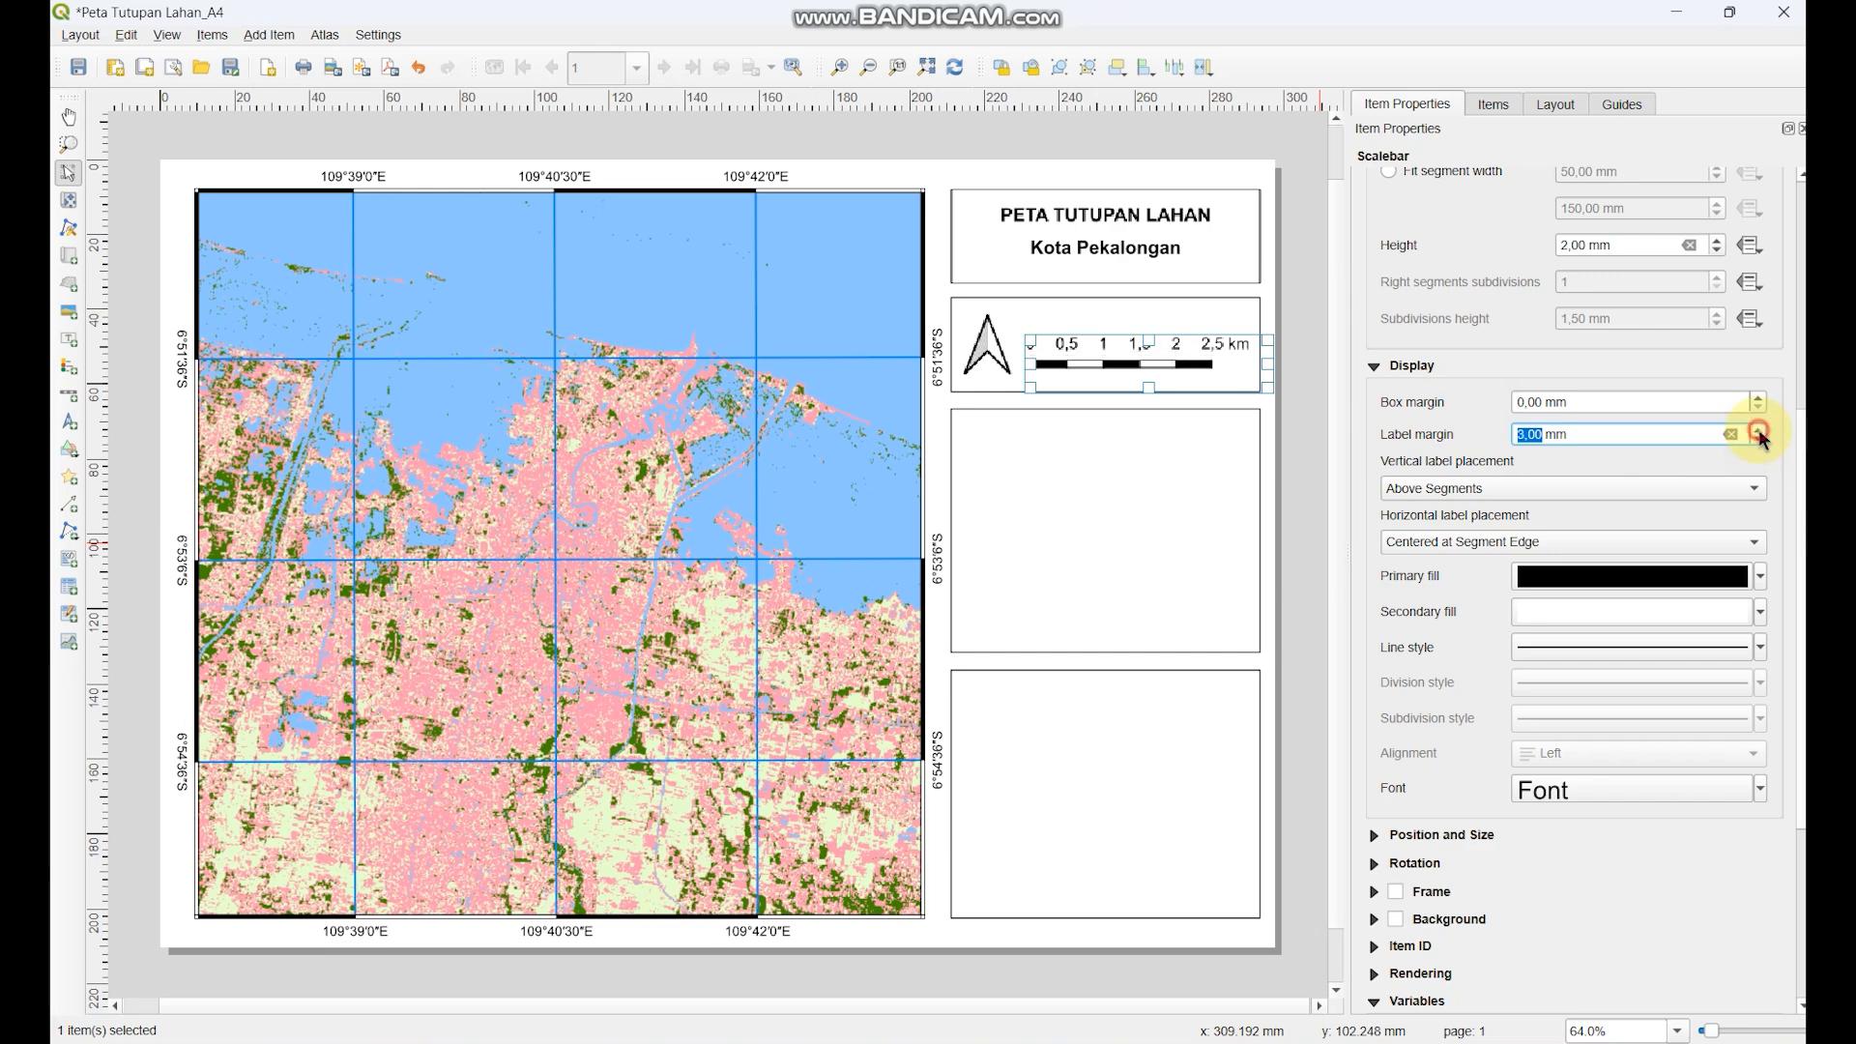
pyautogui.click(1758, 439)
pyautogui.click(1758, 439)
pyautogui.click(1759, 431)
pyautogui.click(1759, 432)
pyautogui.click(1759, 439)
pyautogui.click(1759, 439)
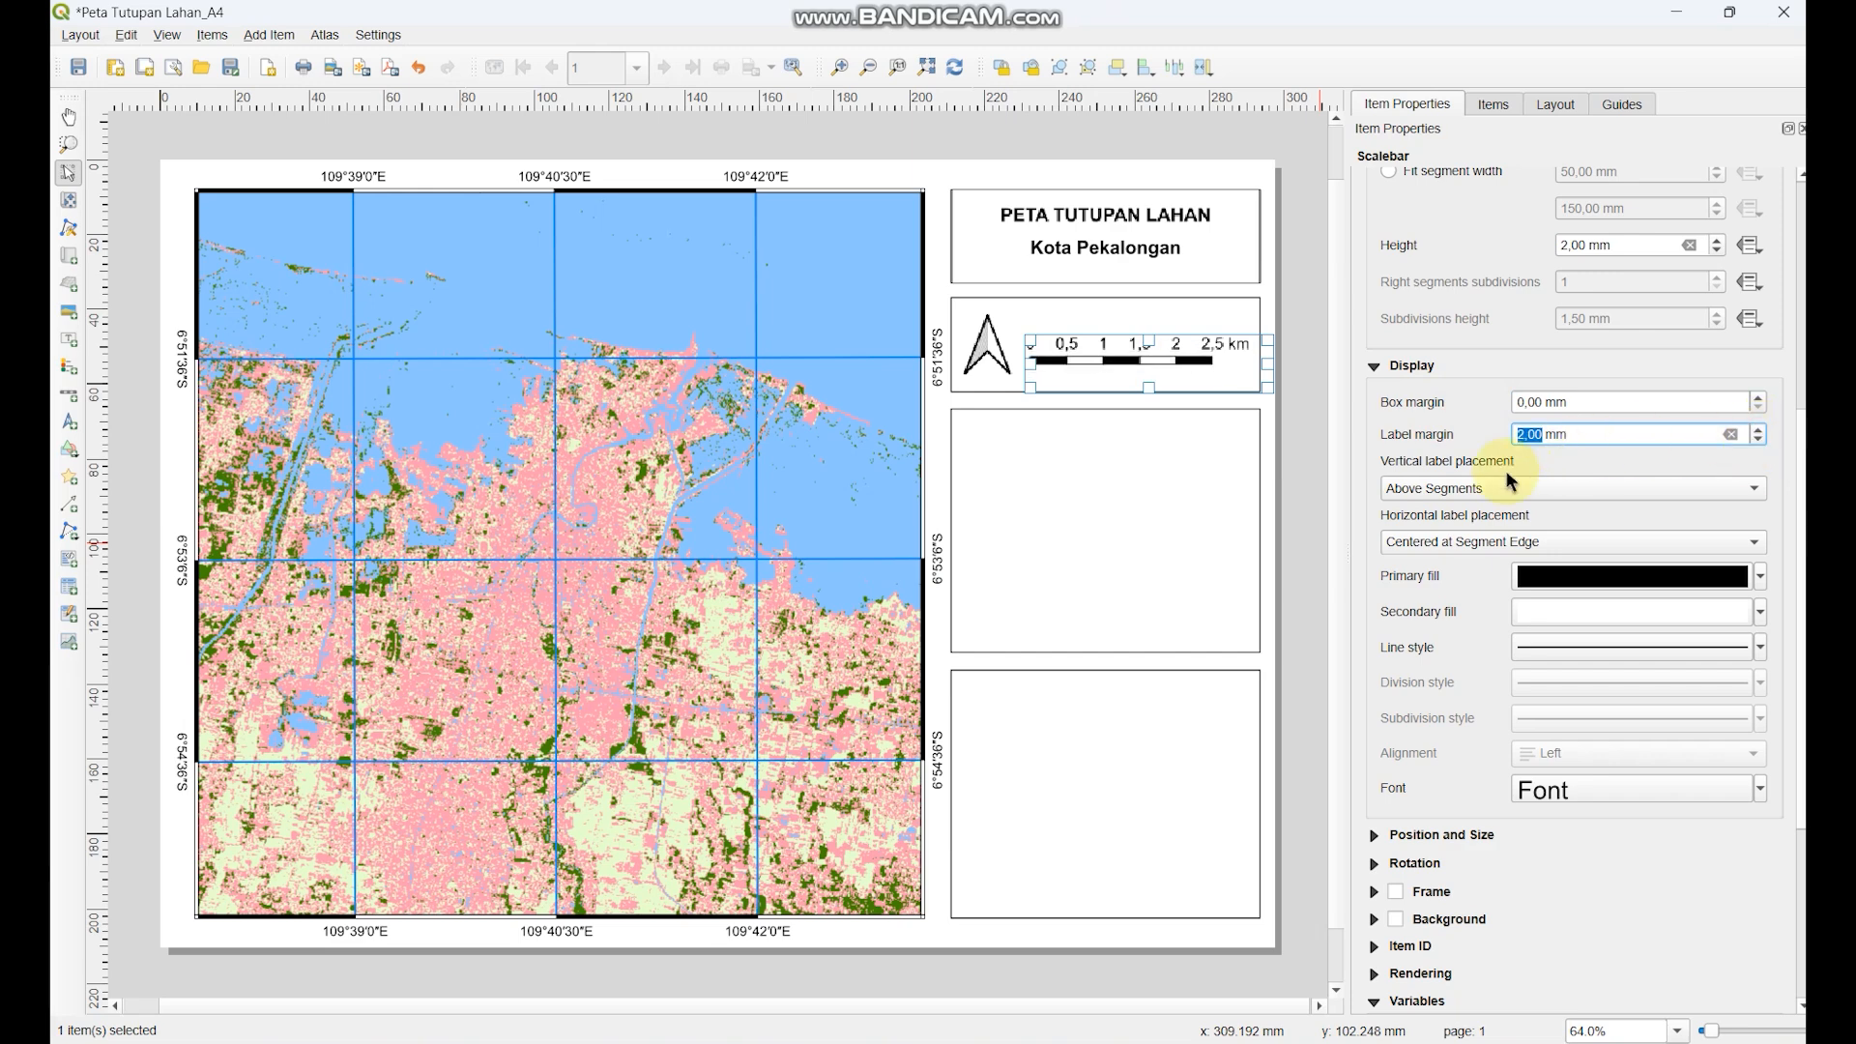
# - Keep the scale bar labels Above Segments and set their horizontal placement to Centered at Center of Segment
pyautogui.click(1447, 499)
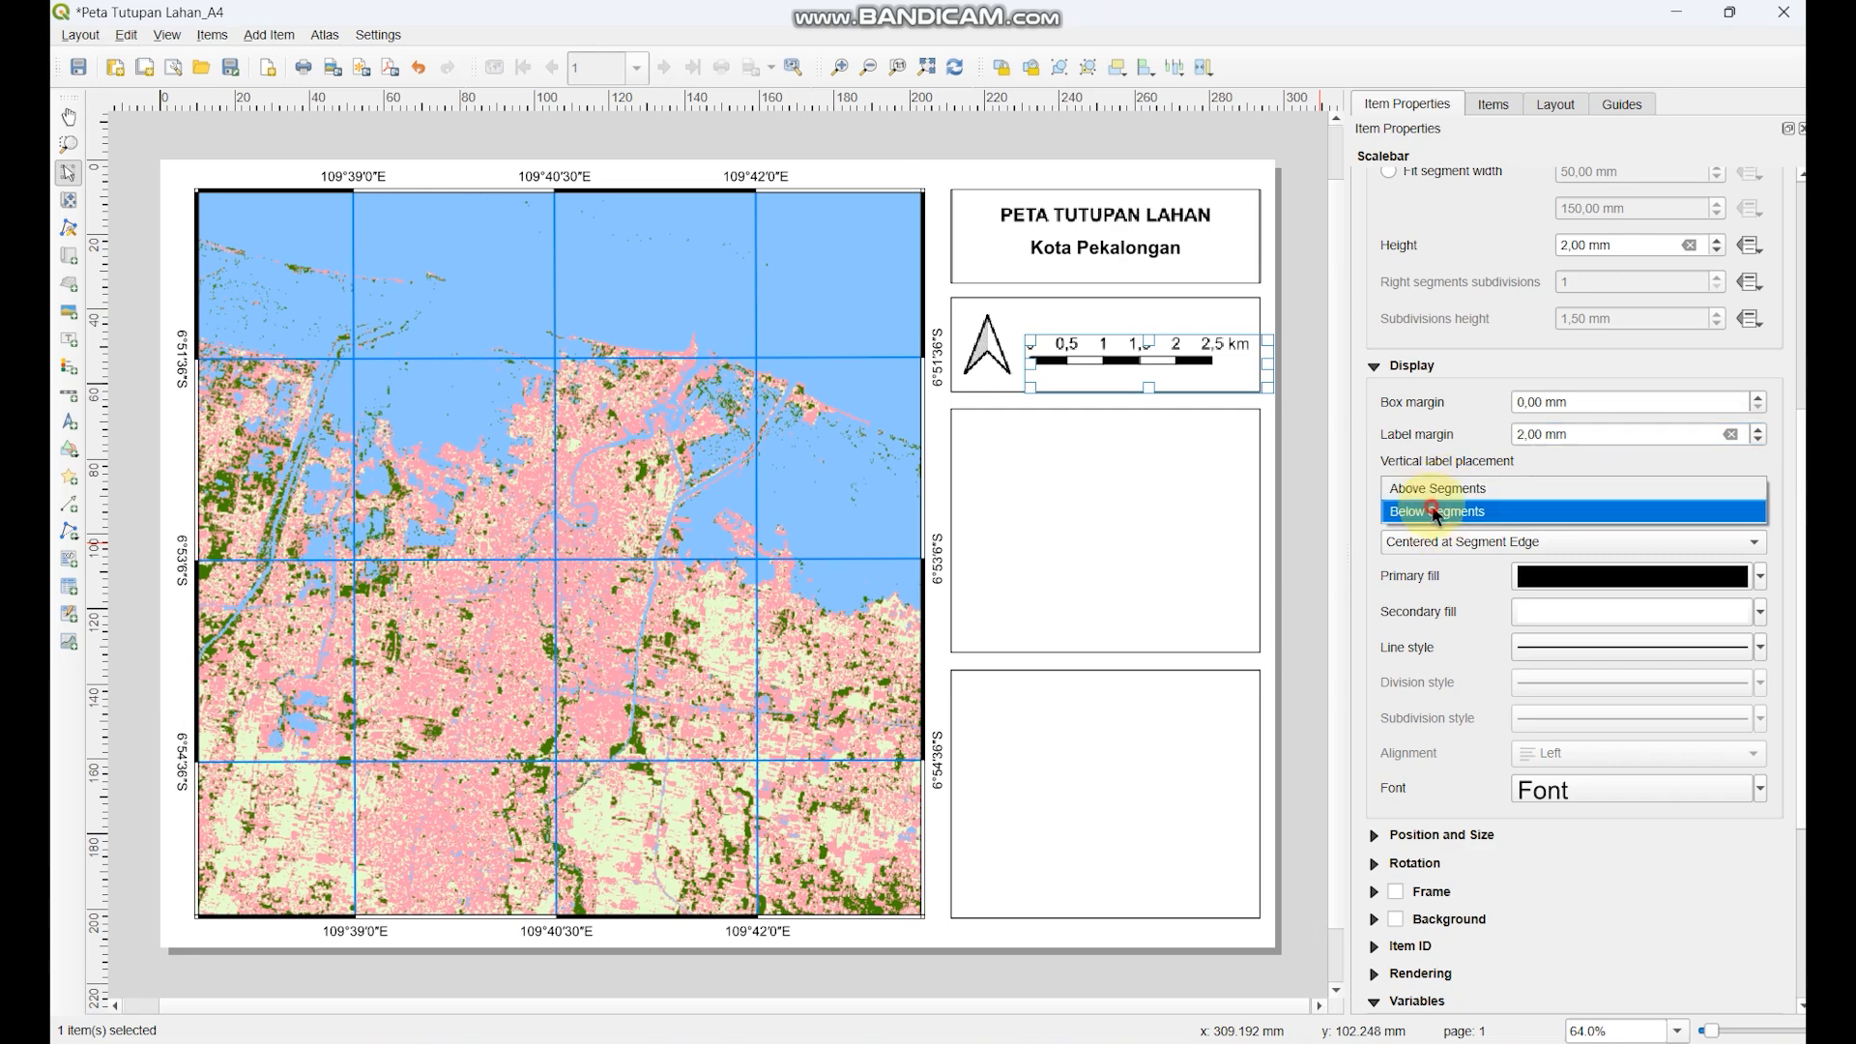
pyautogui.click(1436, 503)
pyautogui.click(1434, 497)
pyautogui.click(1416, 469)
pyautogui.click(1433, 542)
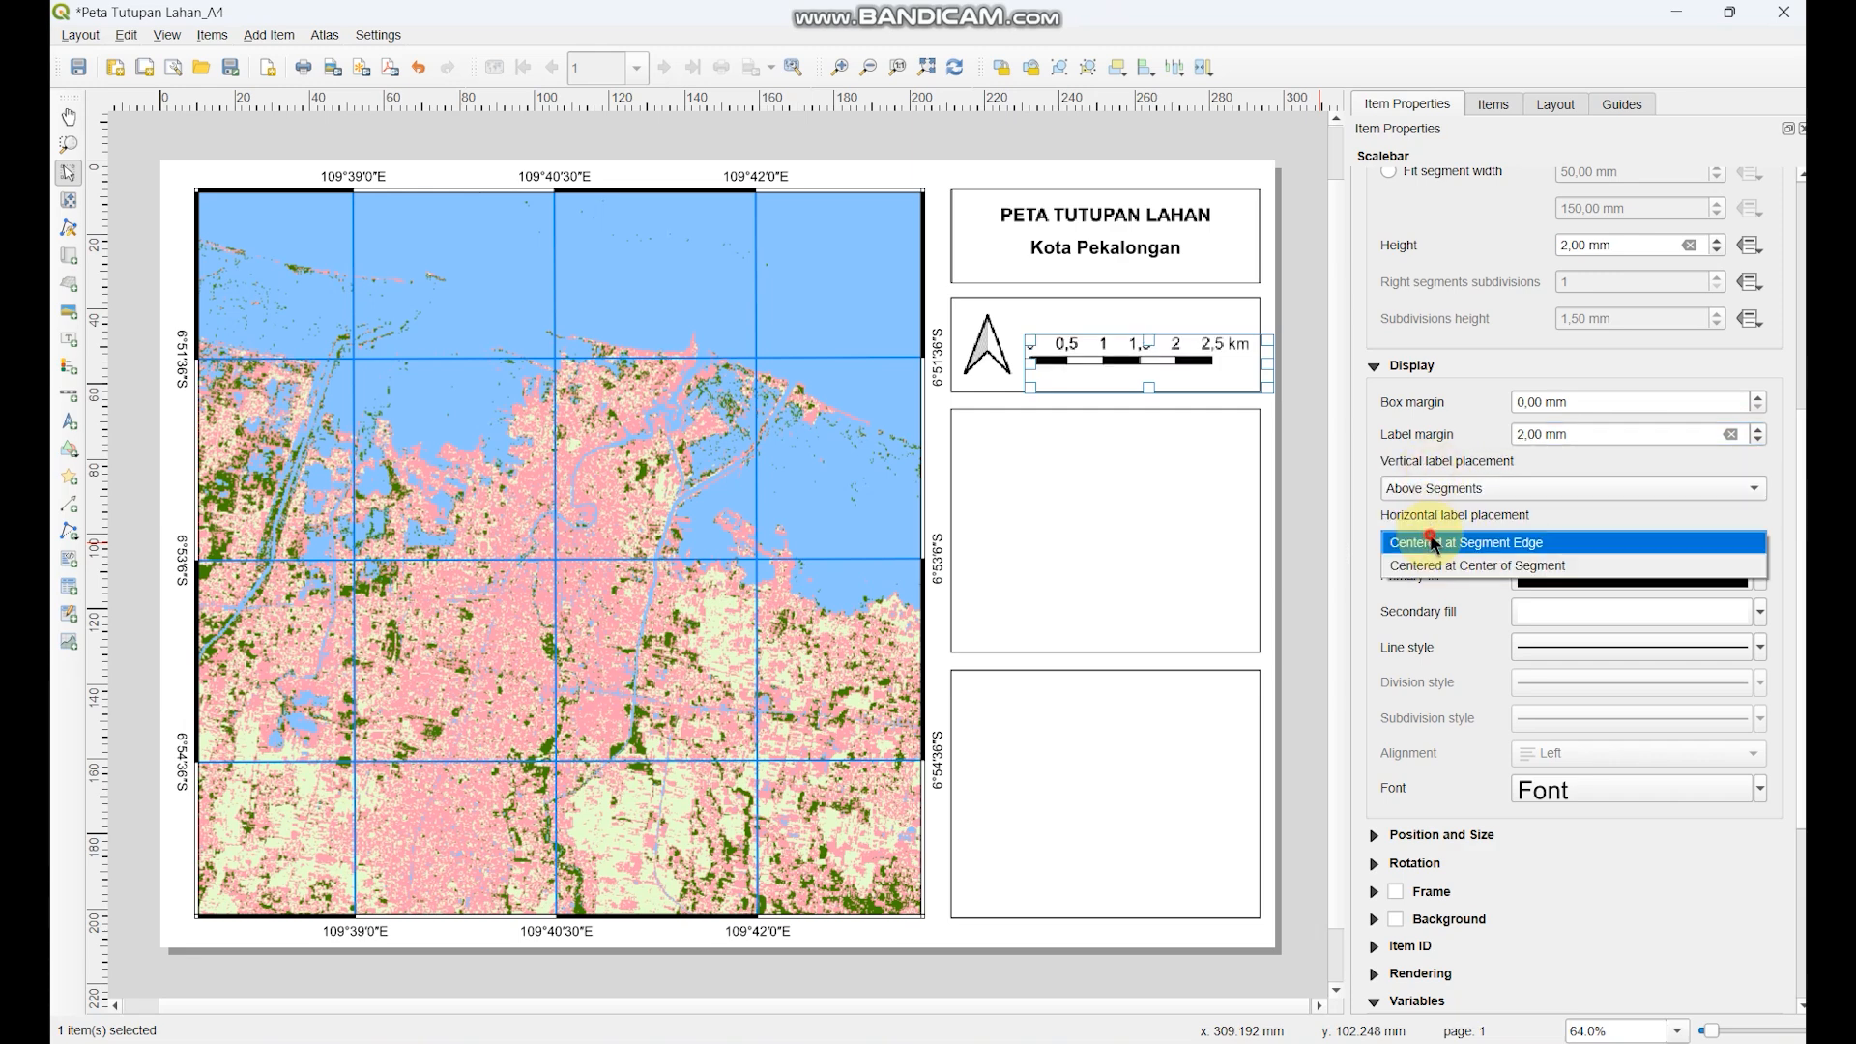
pyautogui.click(1430, 565)
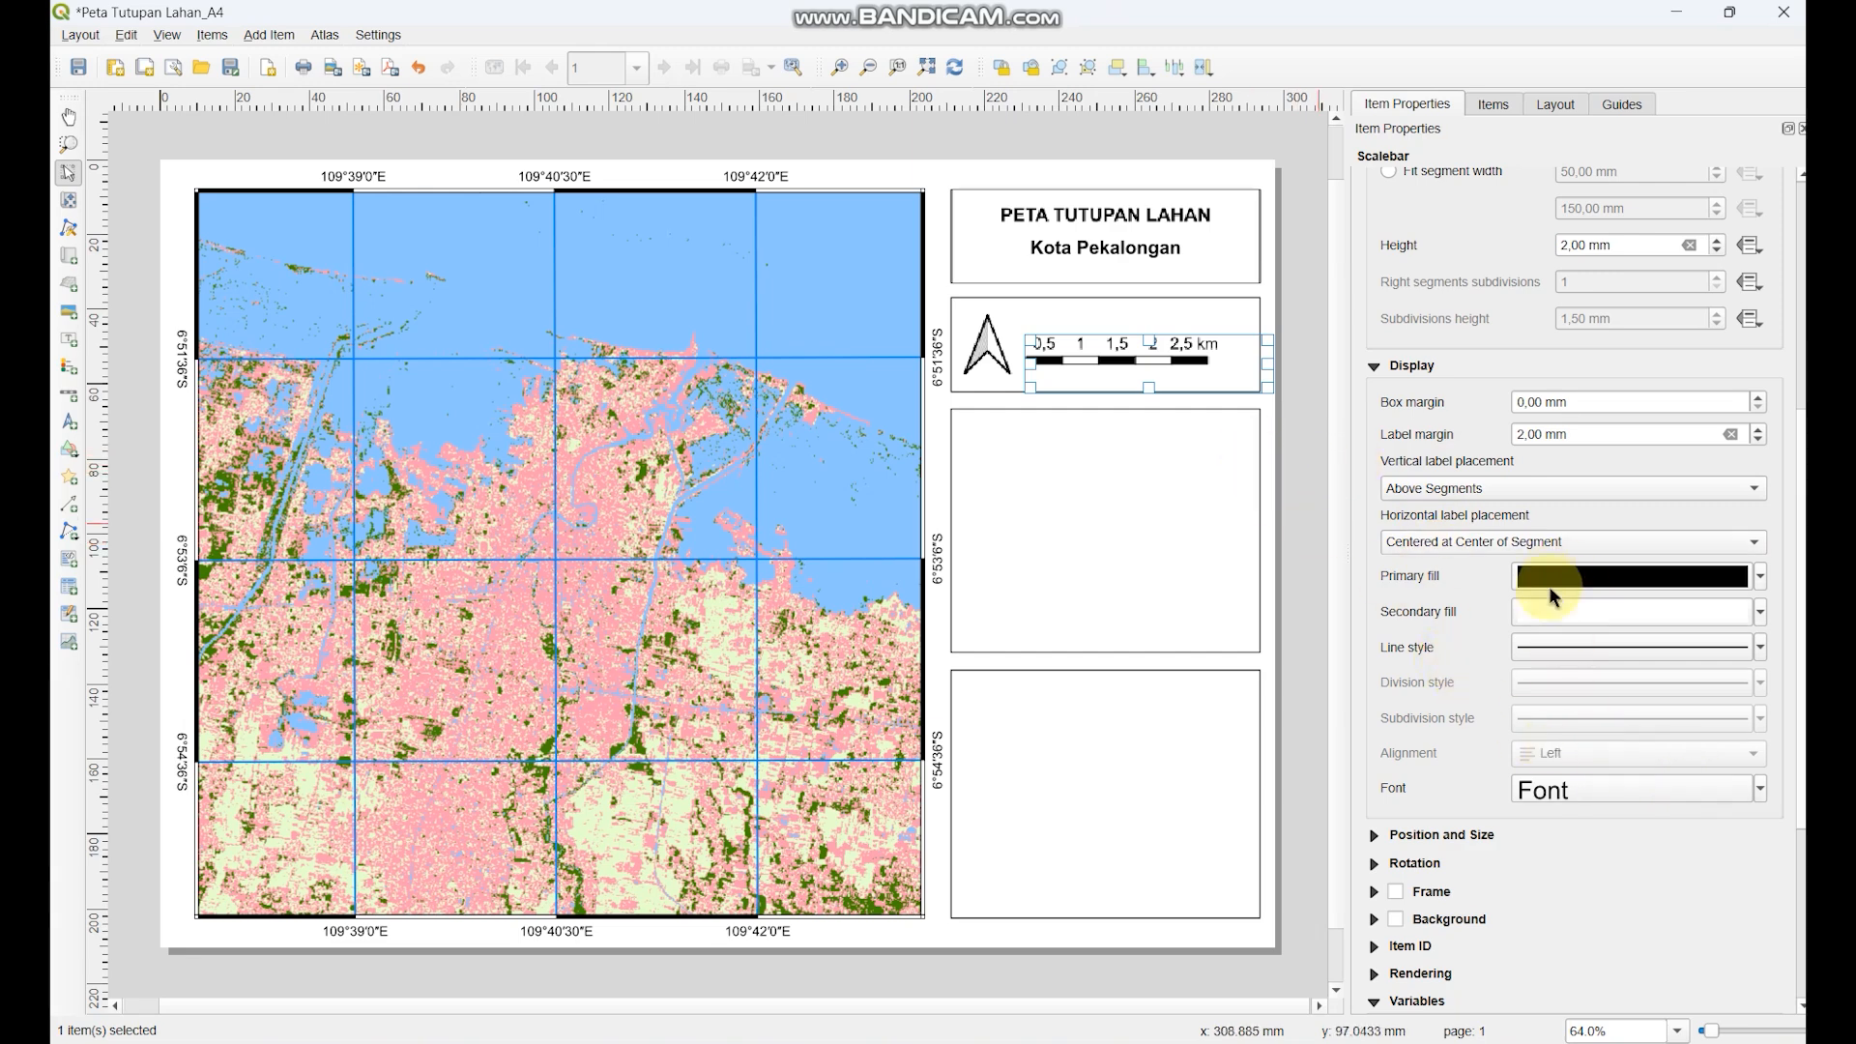
# - Center the scale bar in the space beside the north arrow, and deselect it
pyautogui.moveTo(1267, 386); pyautogui.dragTo(1168, 344)
pyautogui.click(1305, 336)
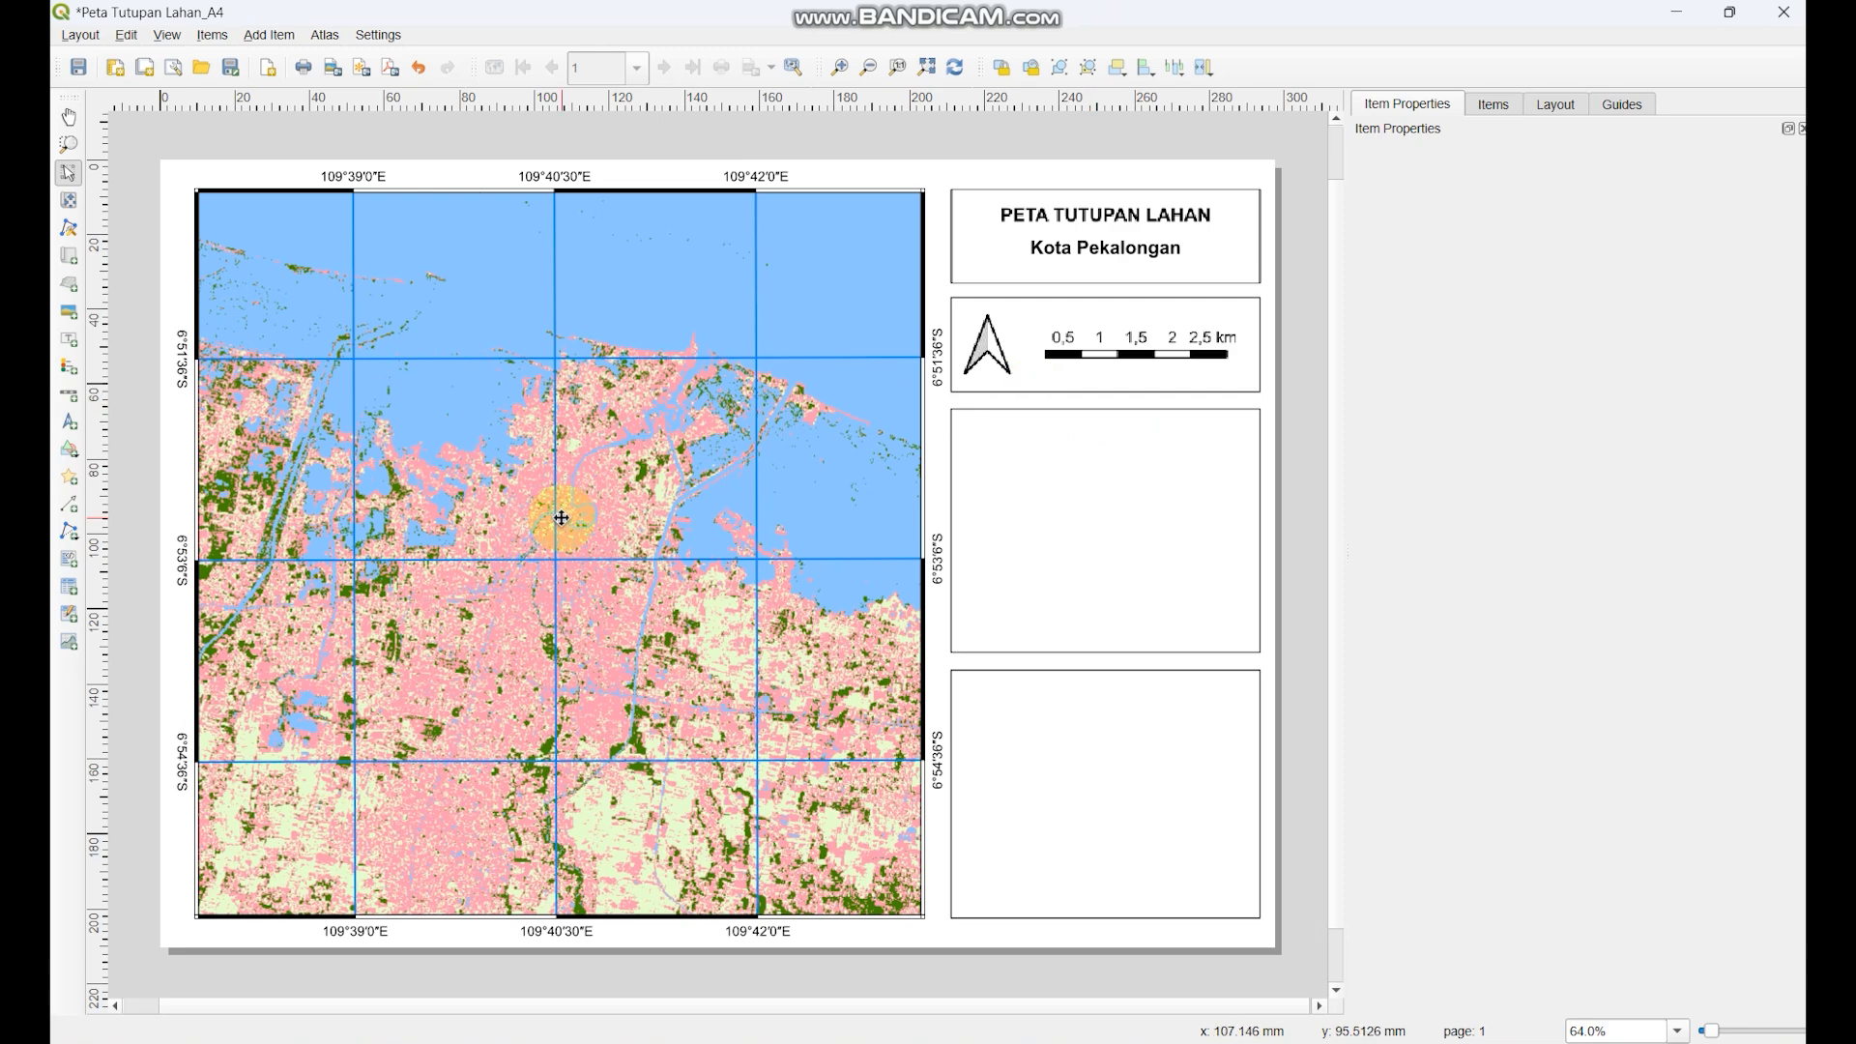
pyautogui.click(593, 428)
pyautogui.click(802, 147)
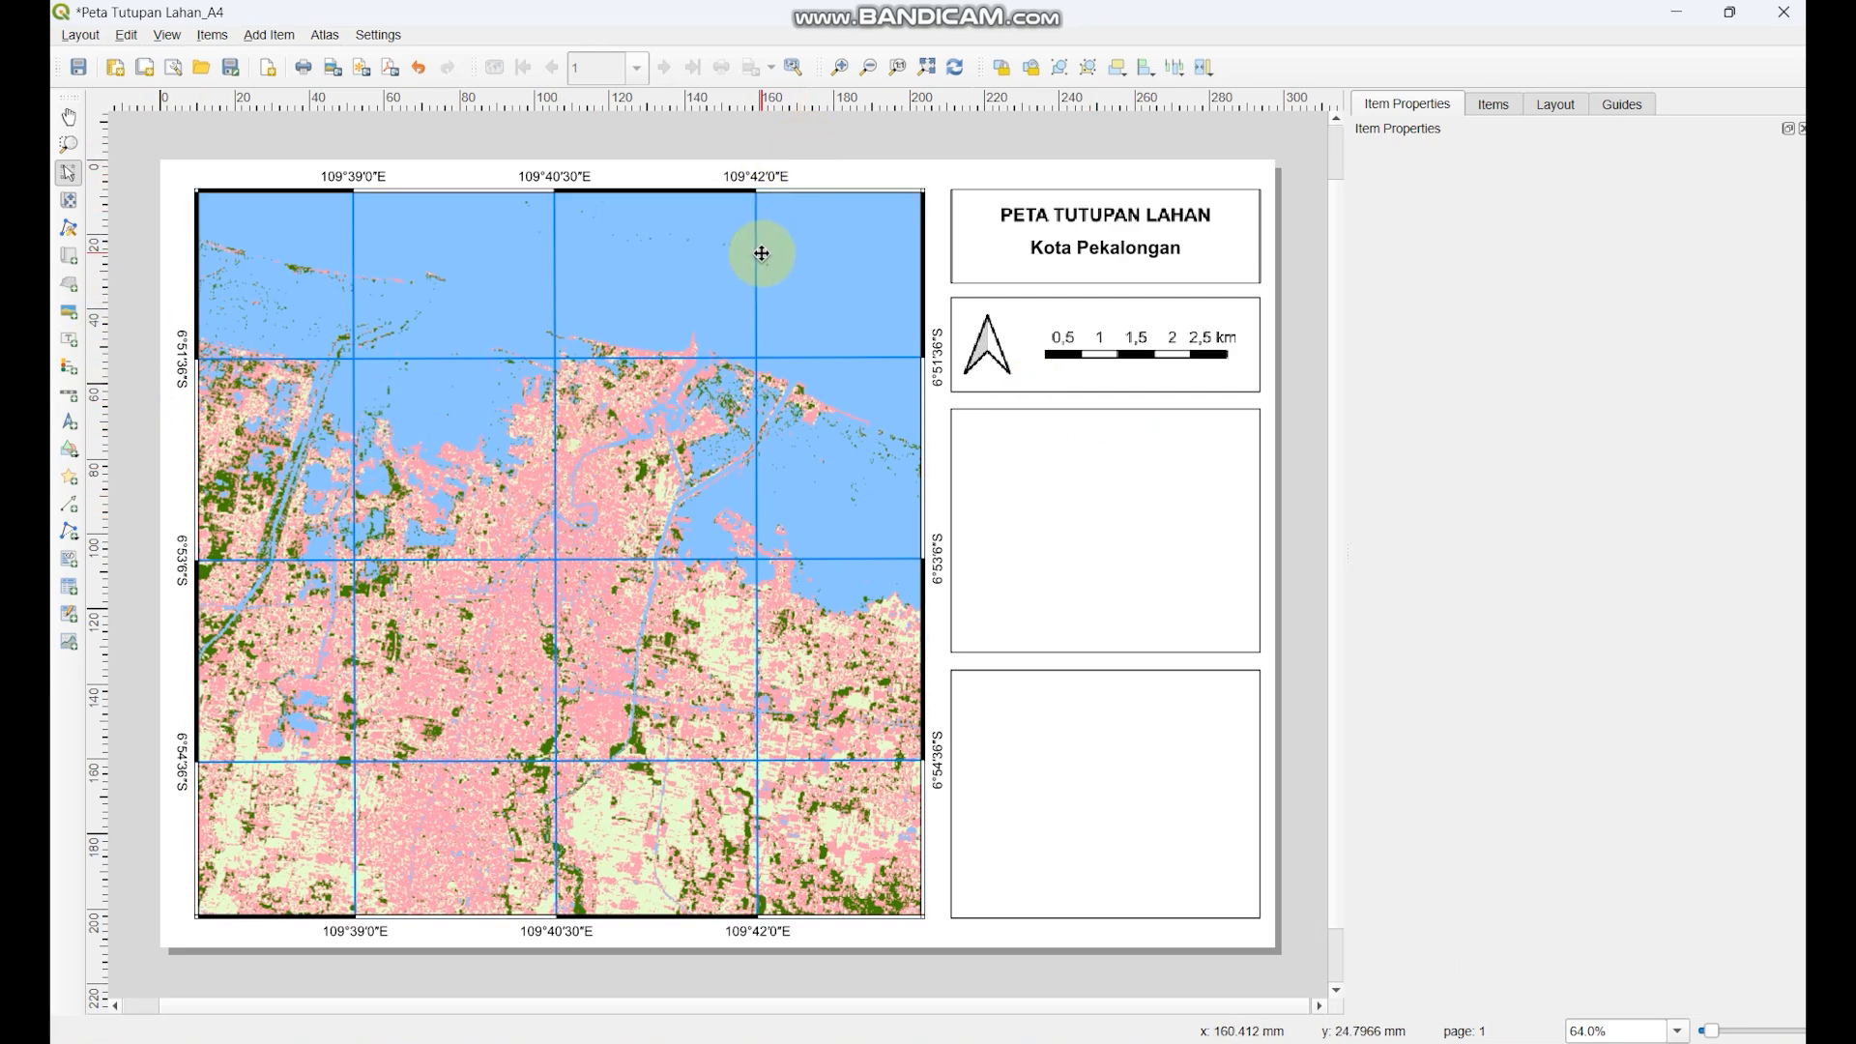
# - Add a legend over the empty box below the scale bar, and bring it to the front
pyautogui.click(278, 36)
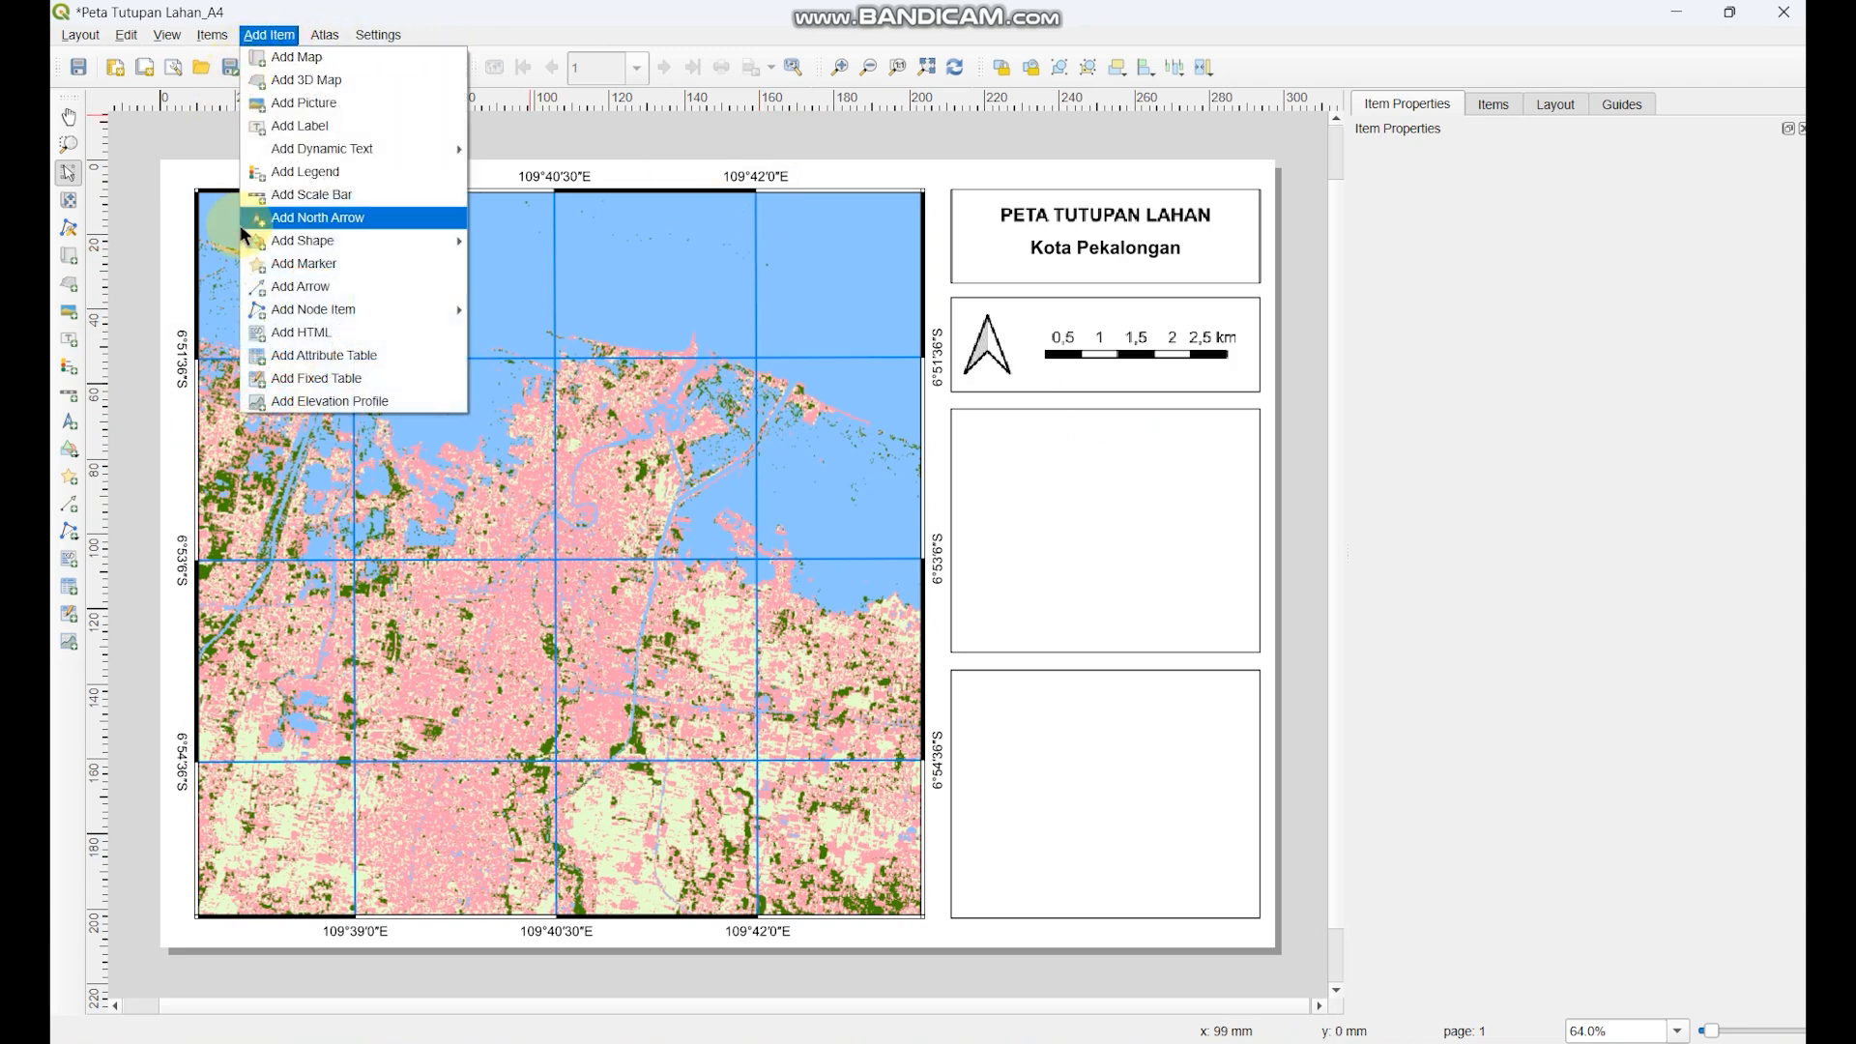
pyautogui.click(307, 173)
pyautogui.moveTo(964, 424); pyautogui.dragTo(1244, 633)
pyautogui.moveTo(1070, 516); pyautogui.dragTo(1085, 493)
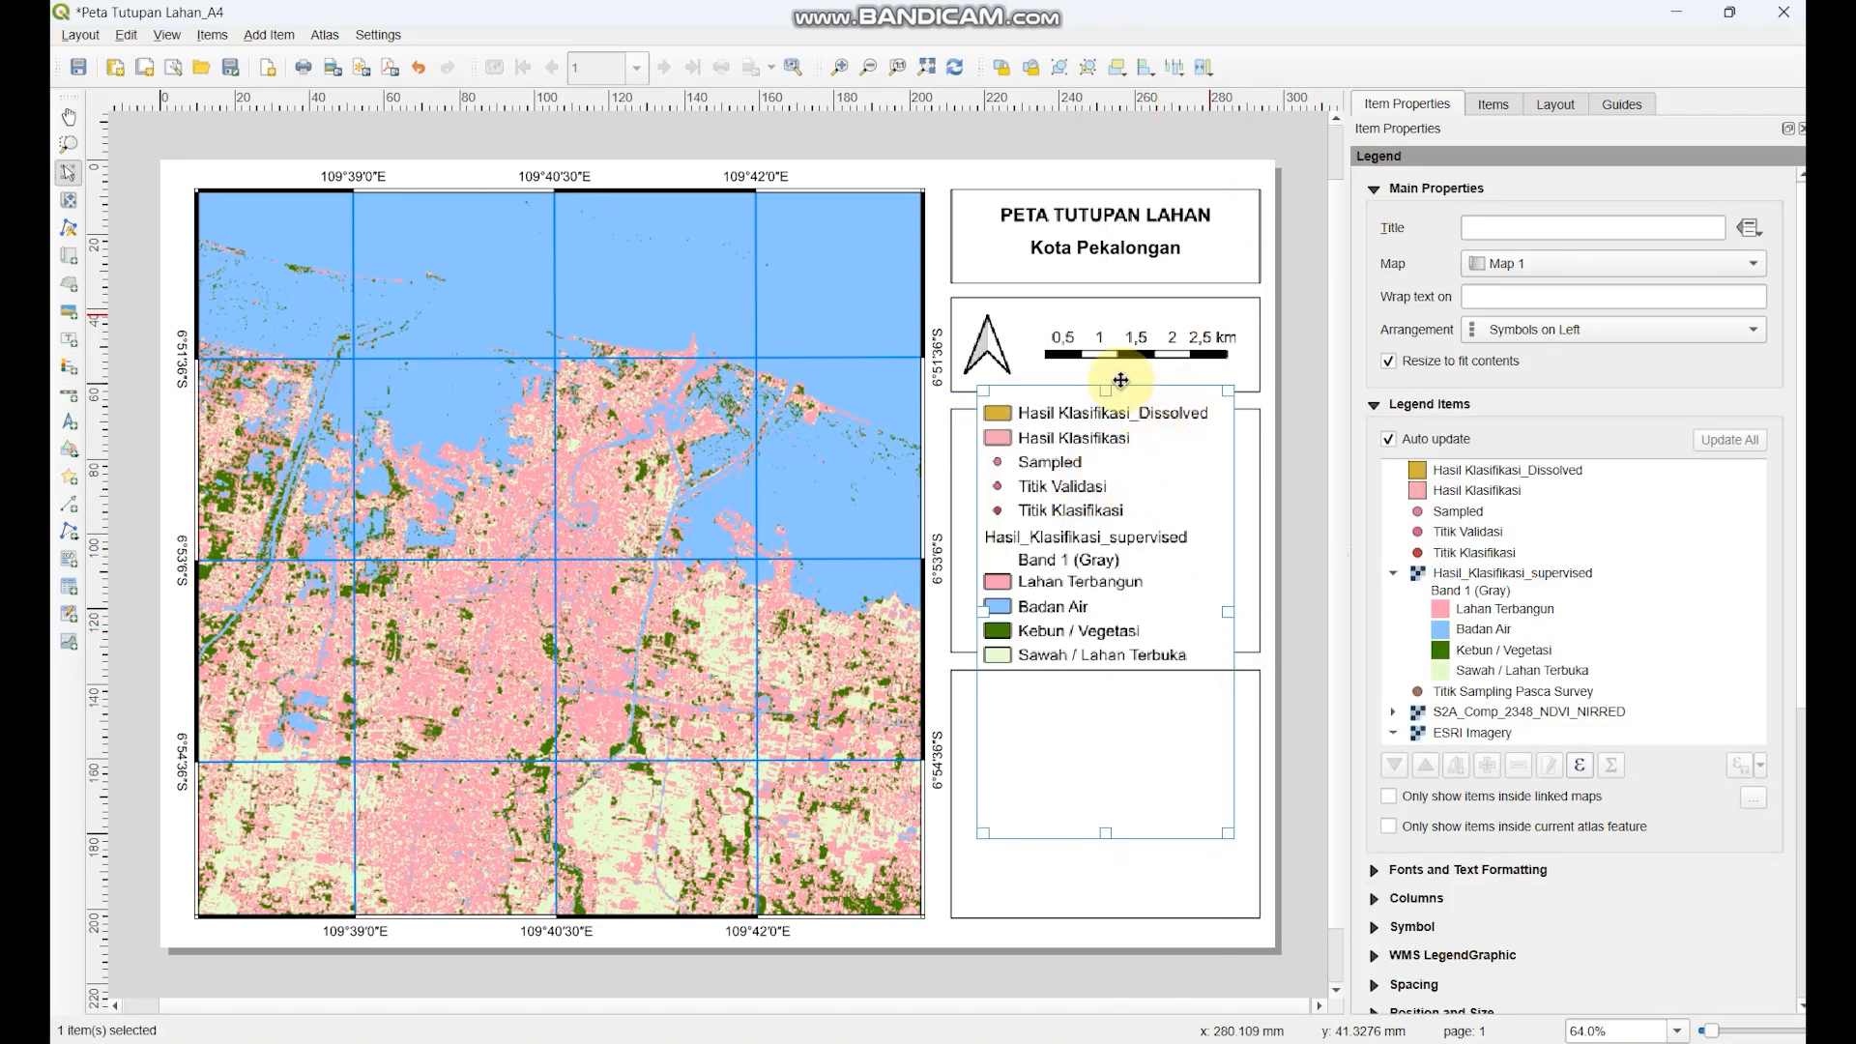
pyautogui.click(1118, 68)
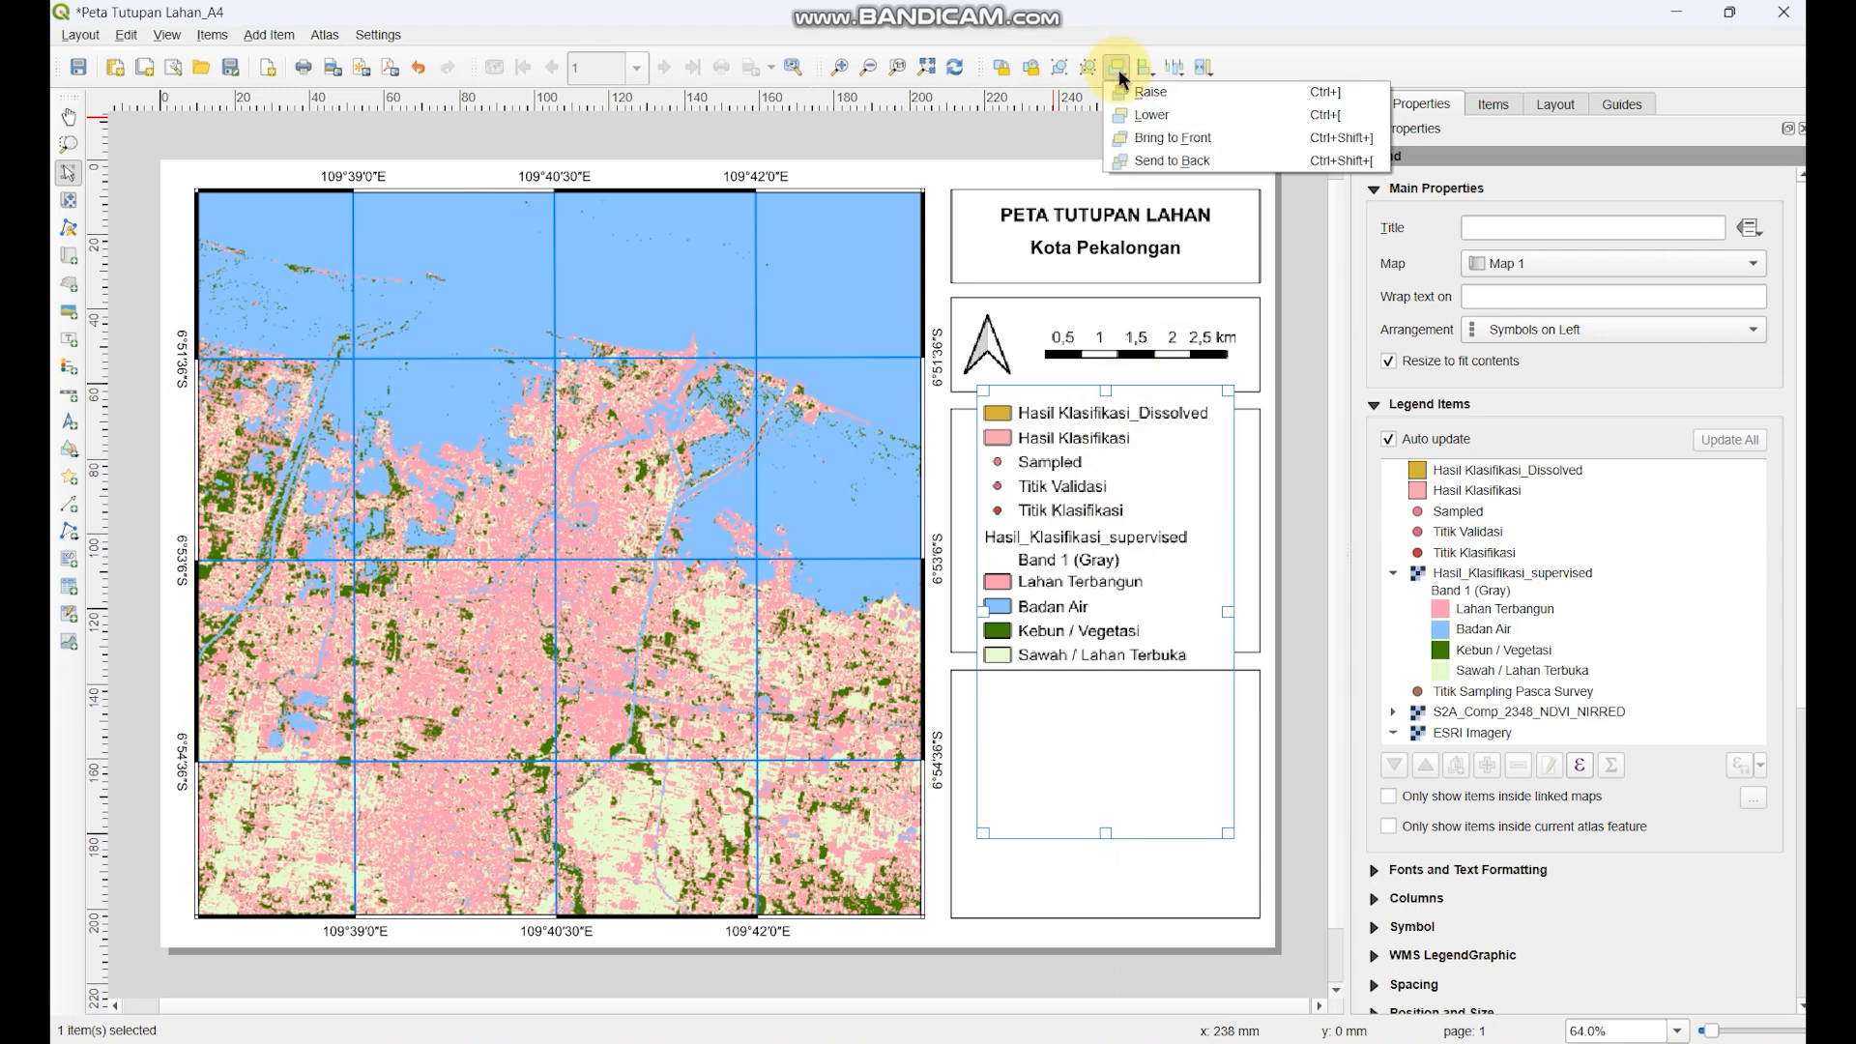
pyautogui.click(1216, 145)
pyautogui.moveTo(1099, 577); pyautogui.dragTo(1096, 566)
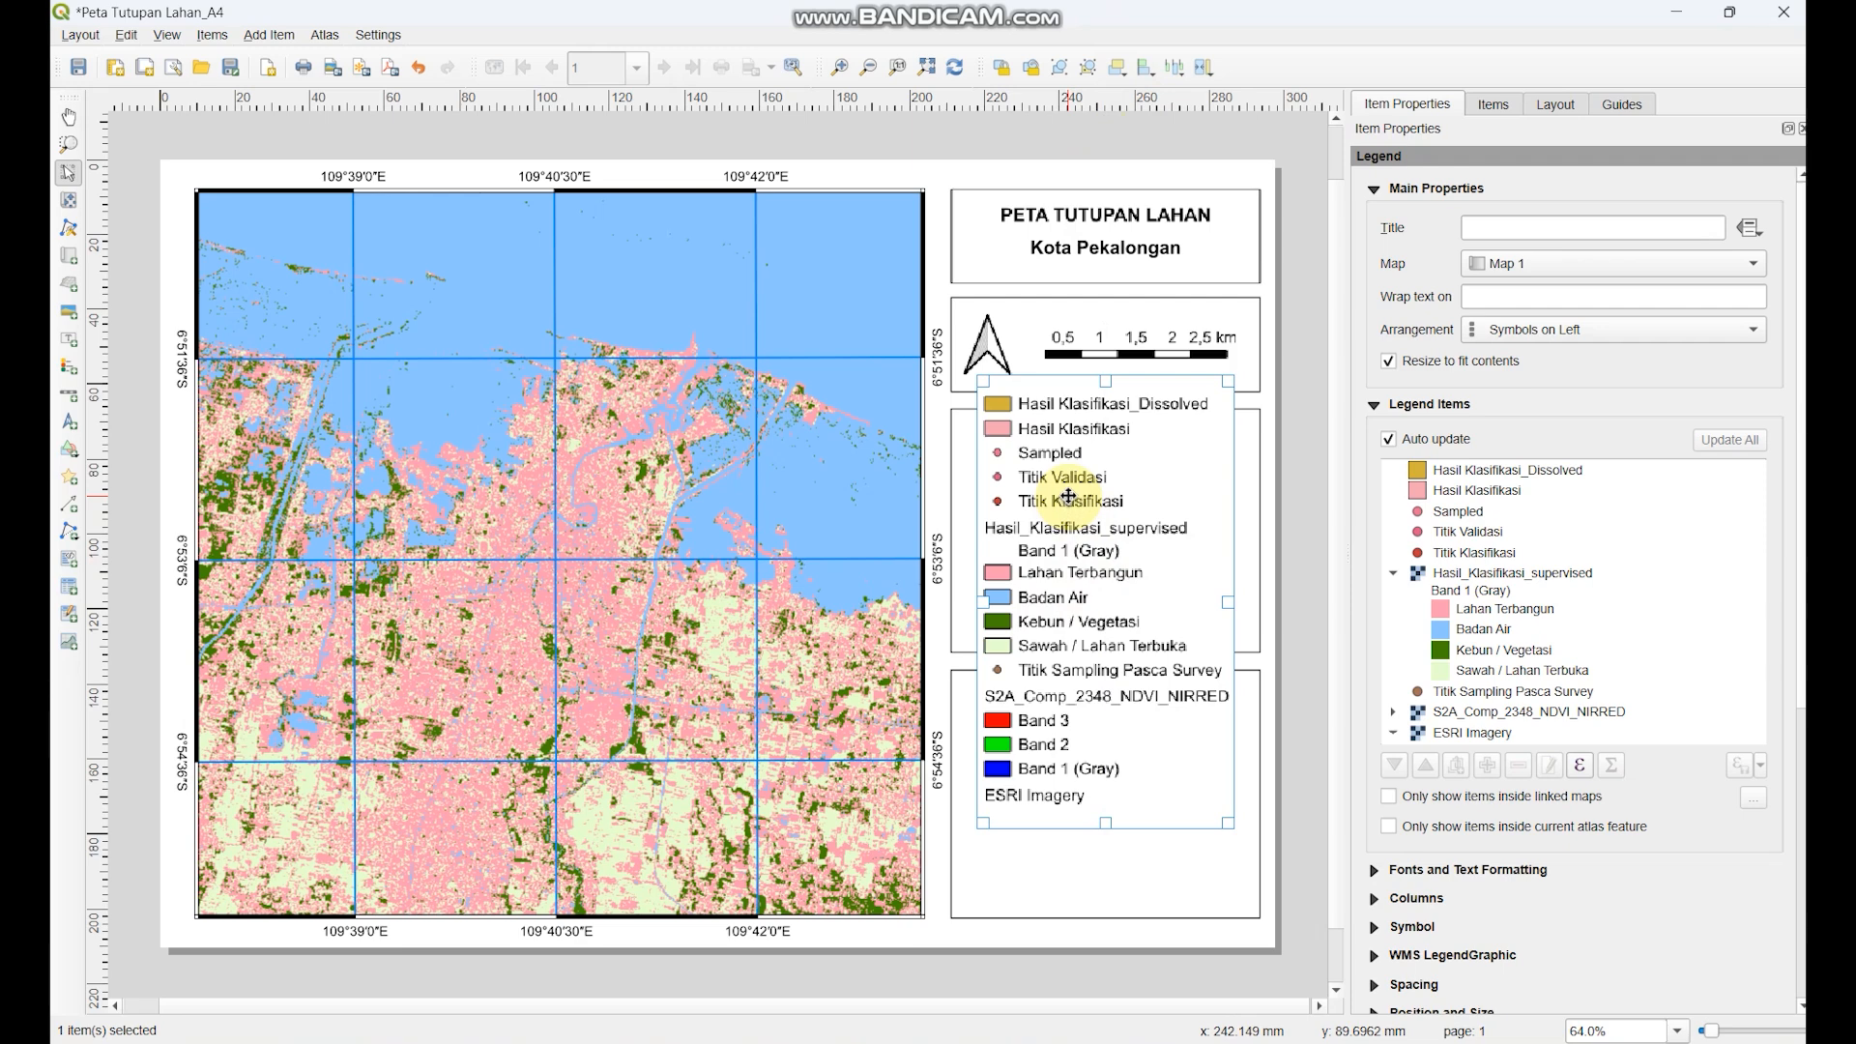
# - Turn off automatic updating of the legend items
pyautogui.click(1500, 471)
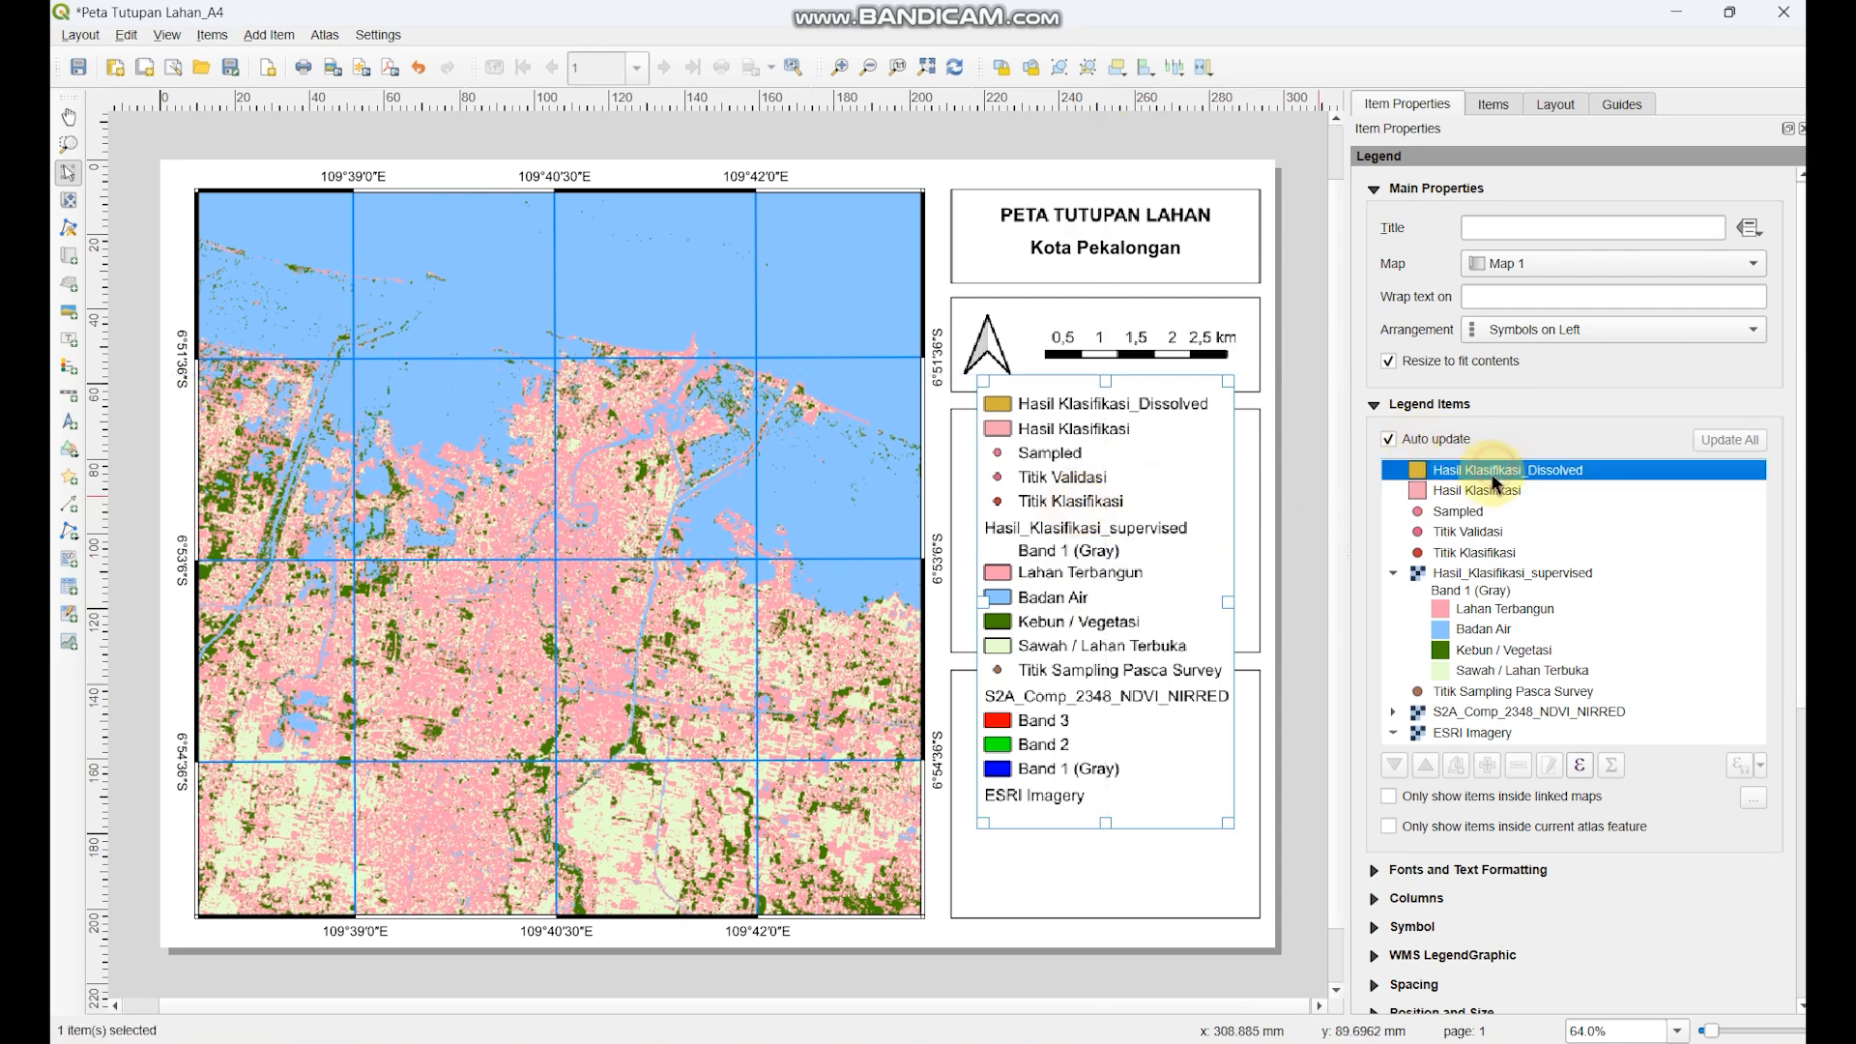
pyautogui.click(1437, 438)
pyautogui.click(1437, 438)
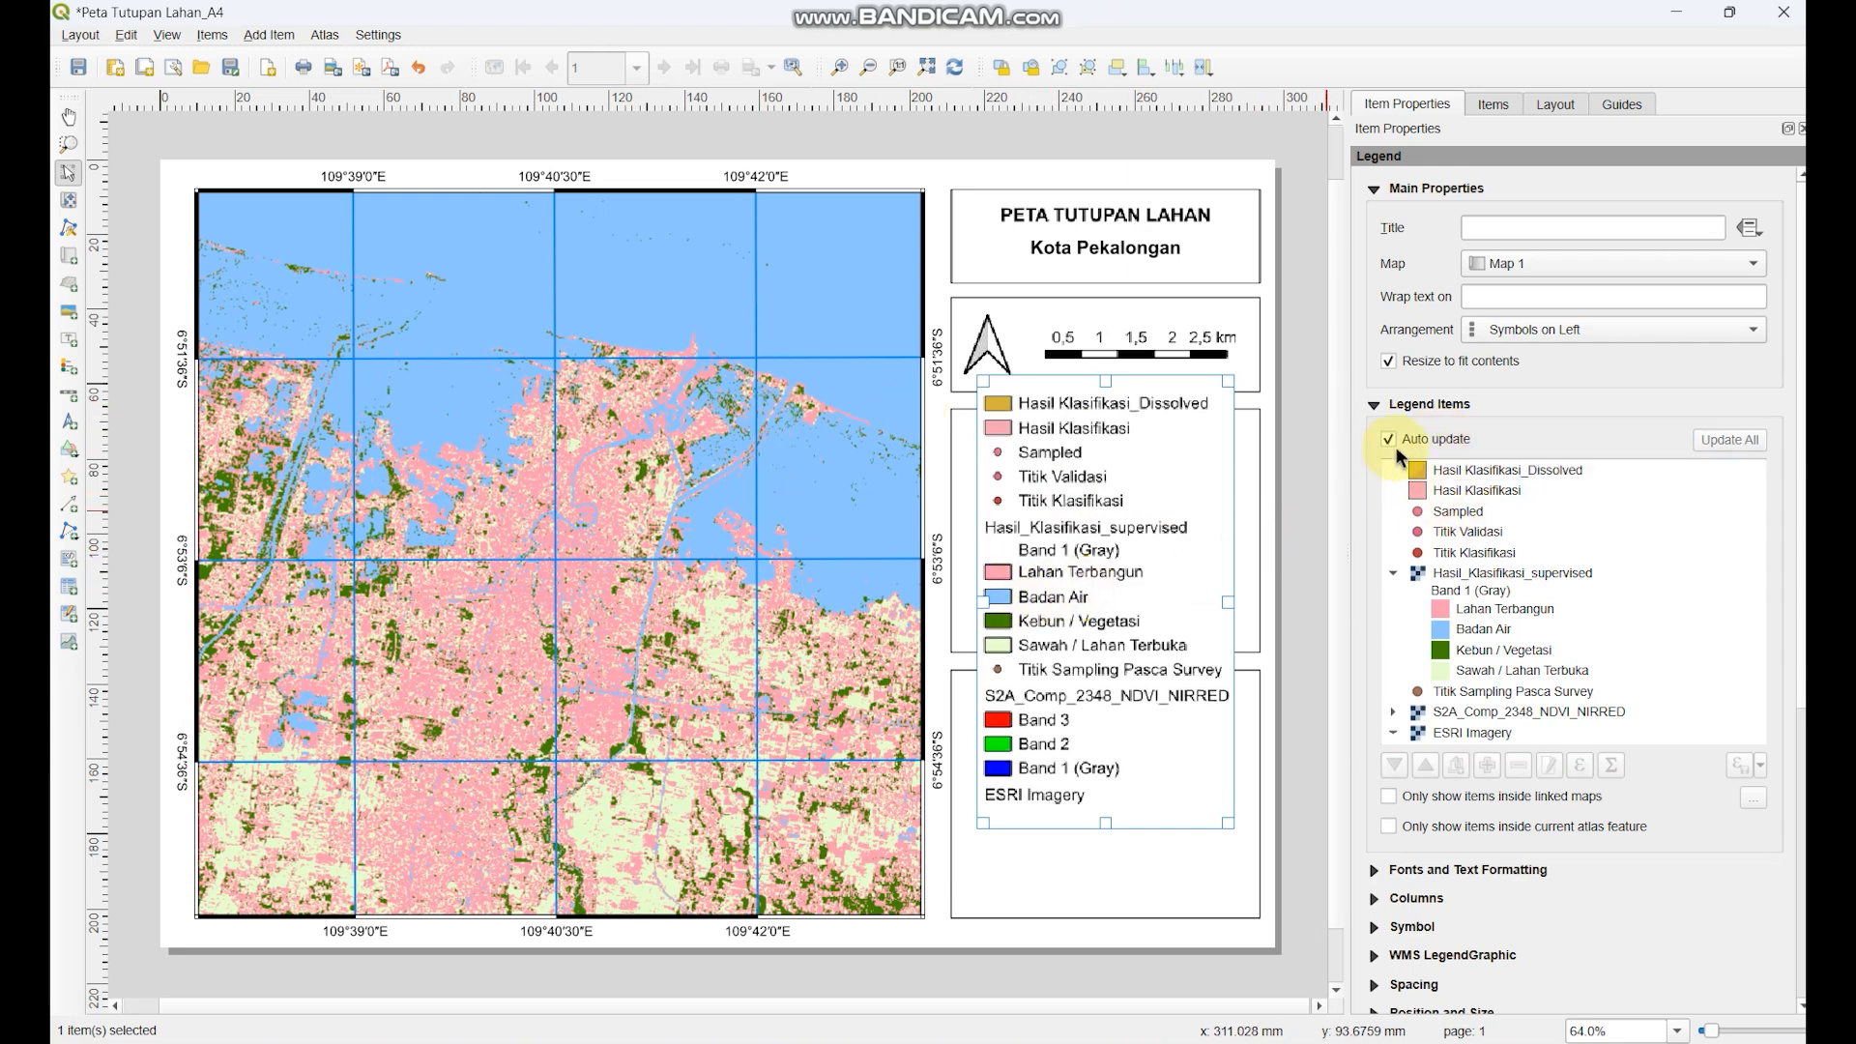
pyautogui.click(1432, 440)
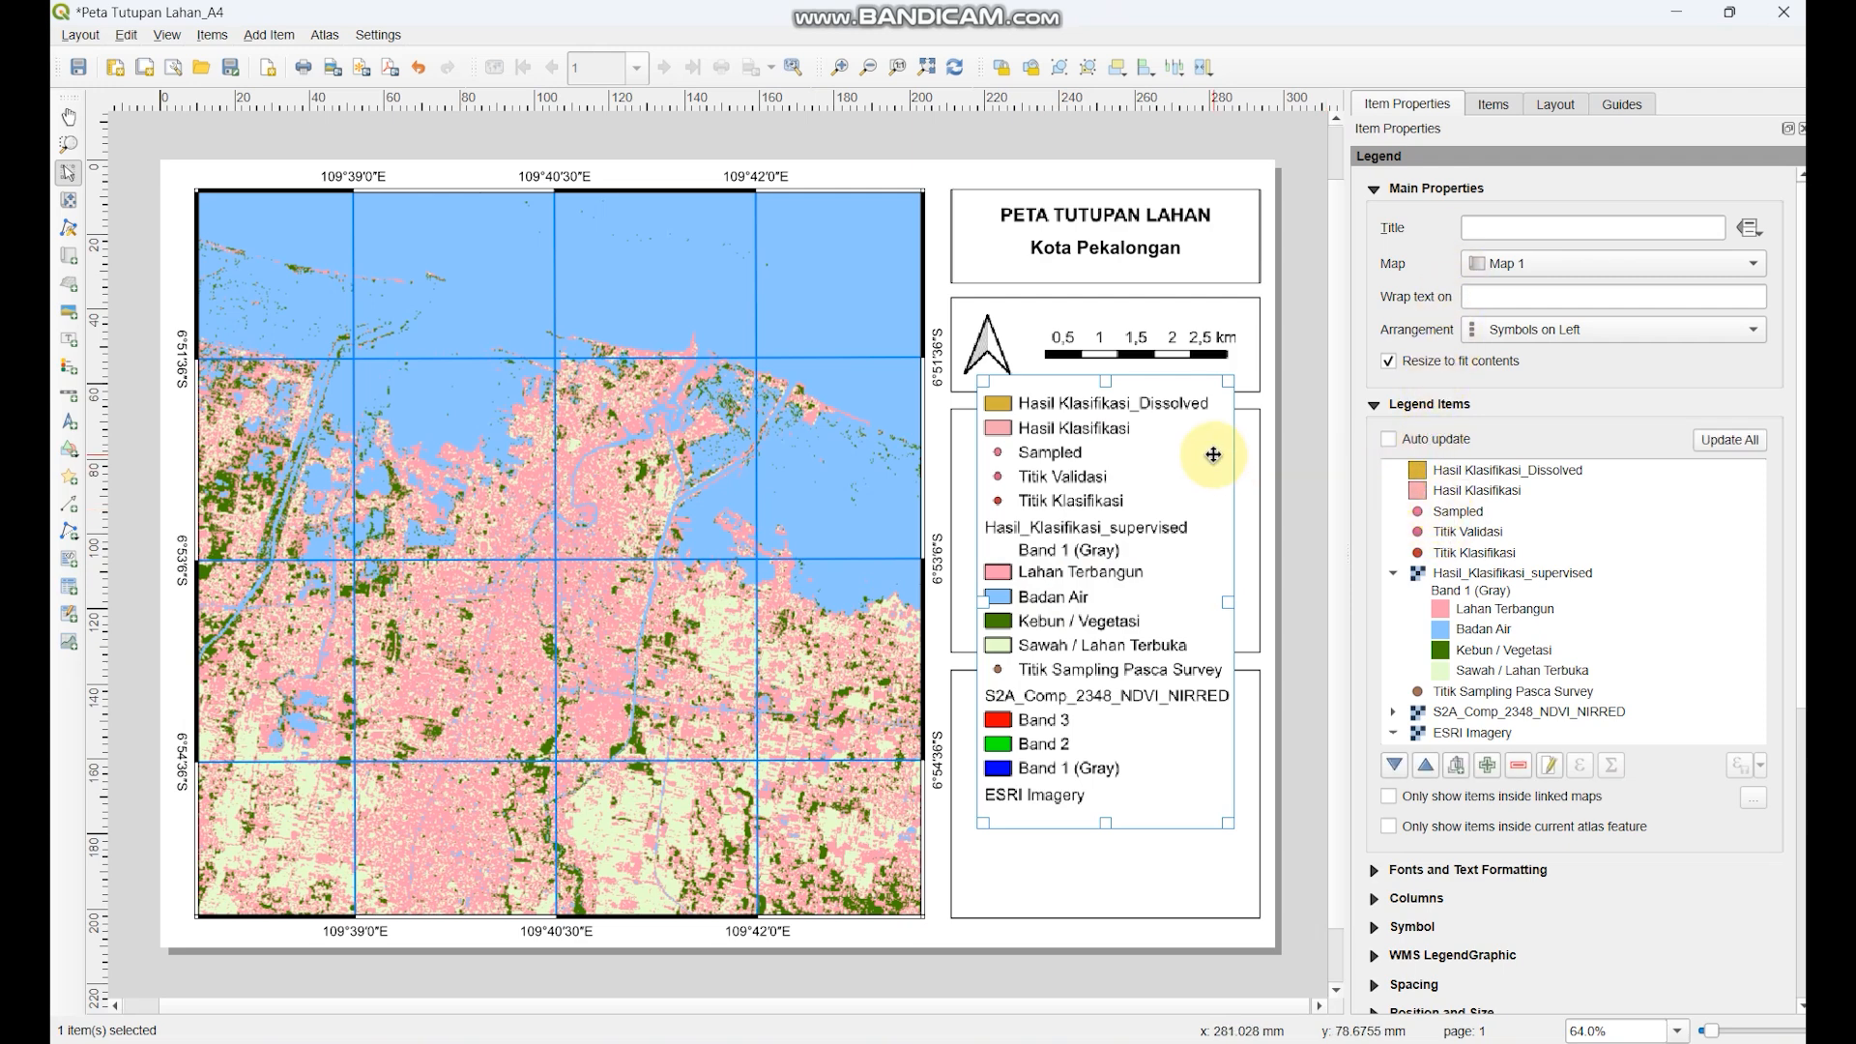
# - Remove all legend entries except Hasil_Klasifikasi_supervised and its four land cover classes, including its Band 1 (Gray) label
pyautogui.click(1525, 470)
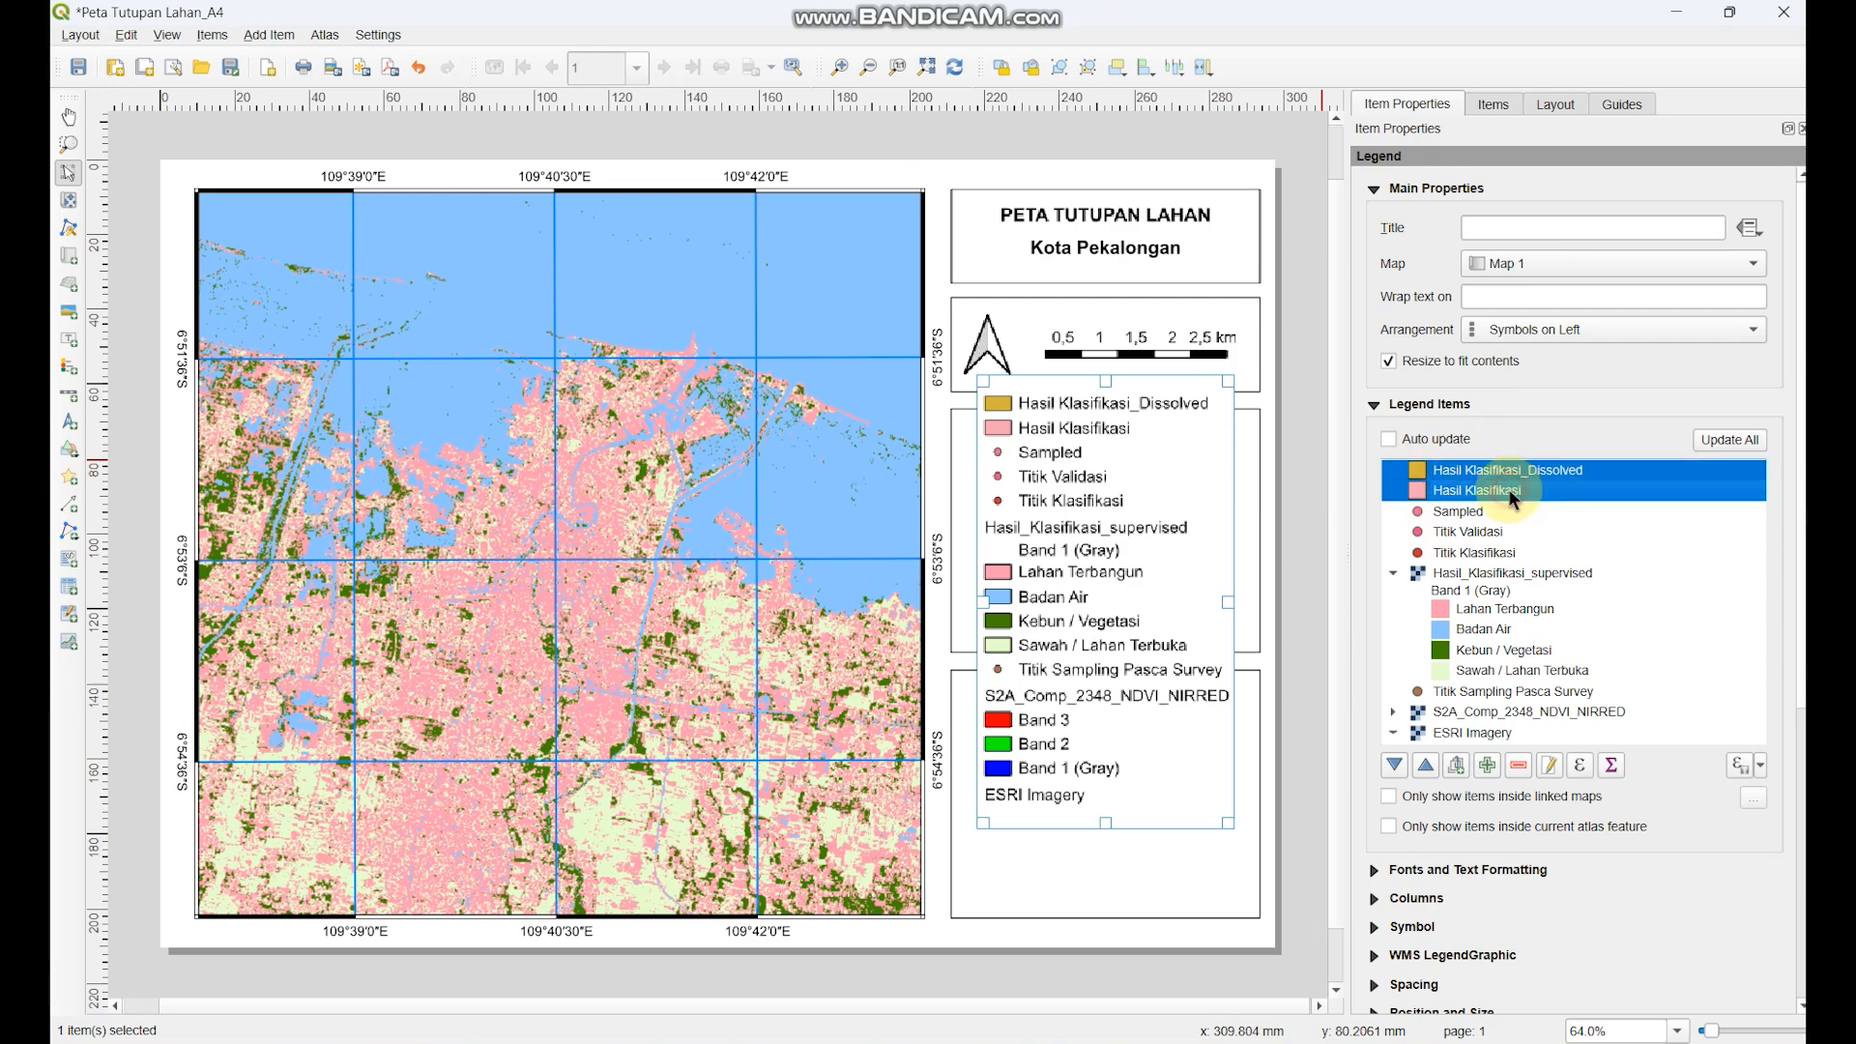
pyautogui.moveTo(1504, 489); pyautogui.dragTo(1483, 633)
pyautogui.click(1518, 764)
pyautogui.click(1519, 765)
pyautogui.click(1427, 474)
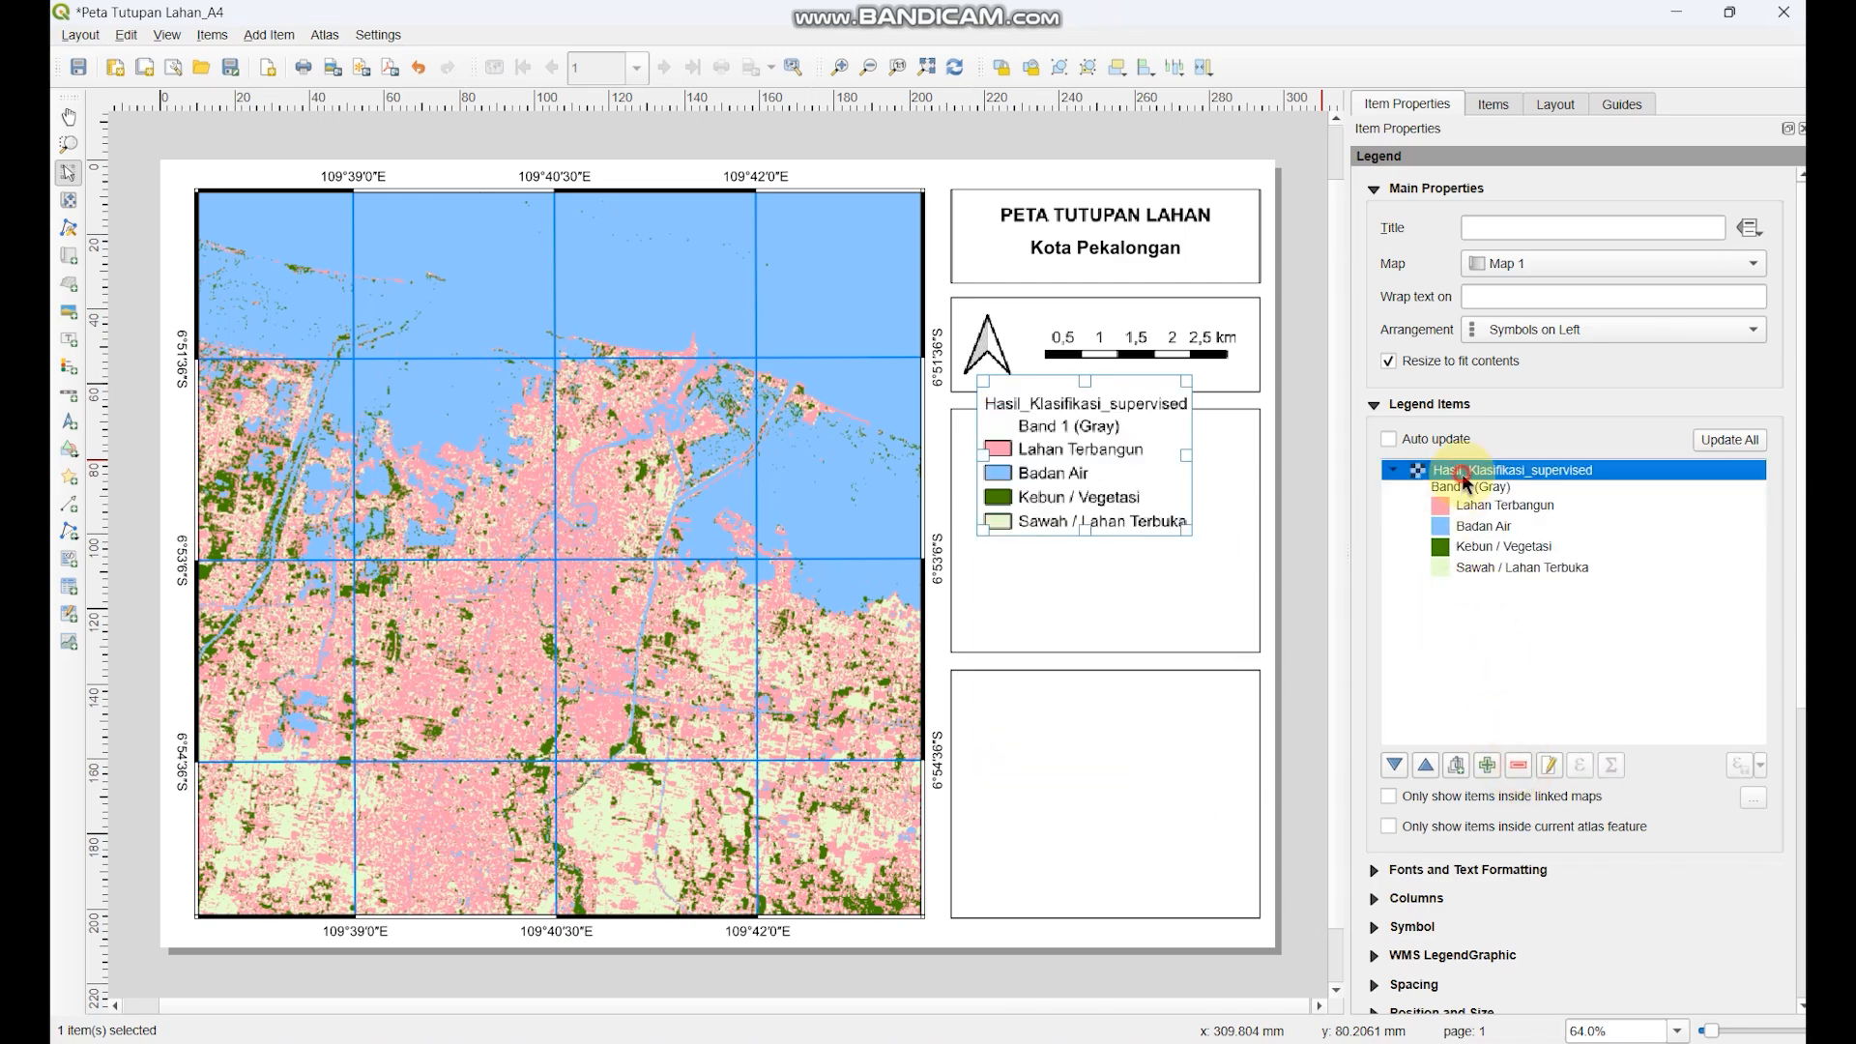
pyautogui.click(1476, 485)
pyautogui.click(1518, 764)
# - Rename the Hasil_Klasifikasi_supervised legend entry to "Kelas Tutupan Lahan:"
pyautogui.doubleClick(1470, 471)
pyautogui.hotkey('ctrl', 'a')
pyautogui.write('Ha')
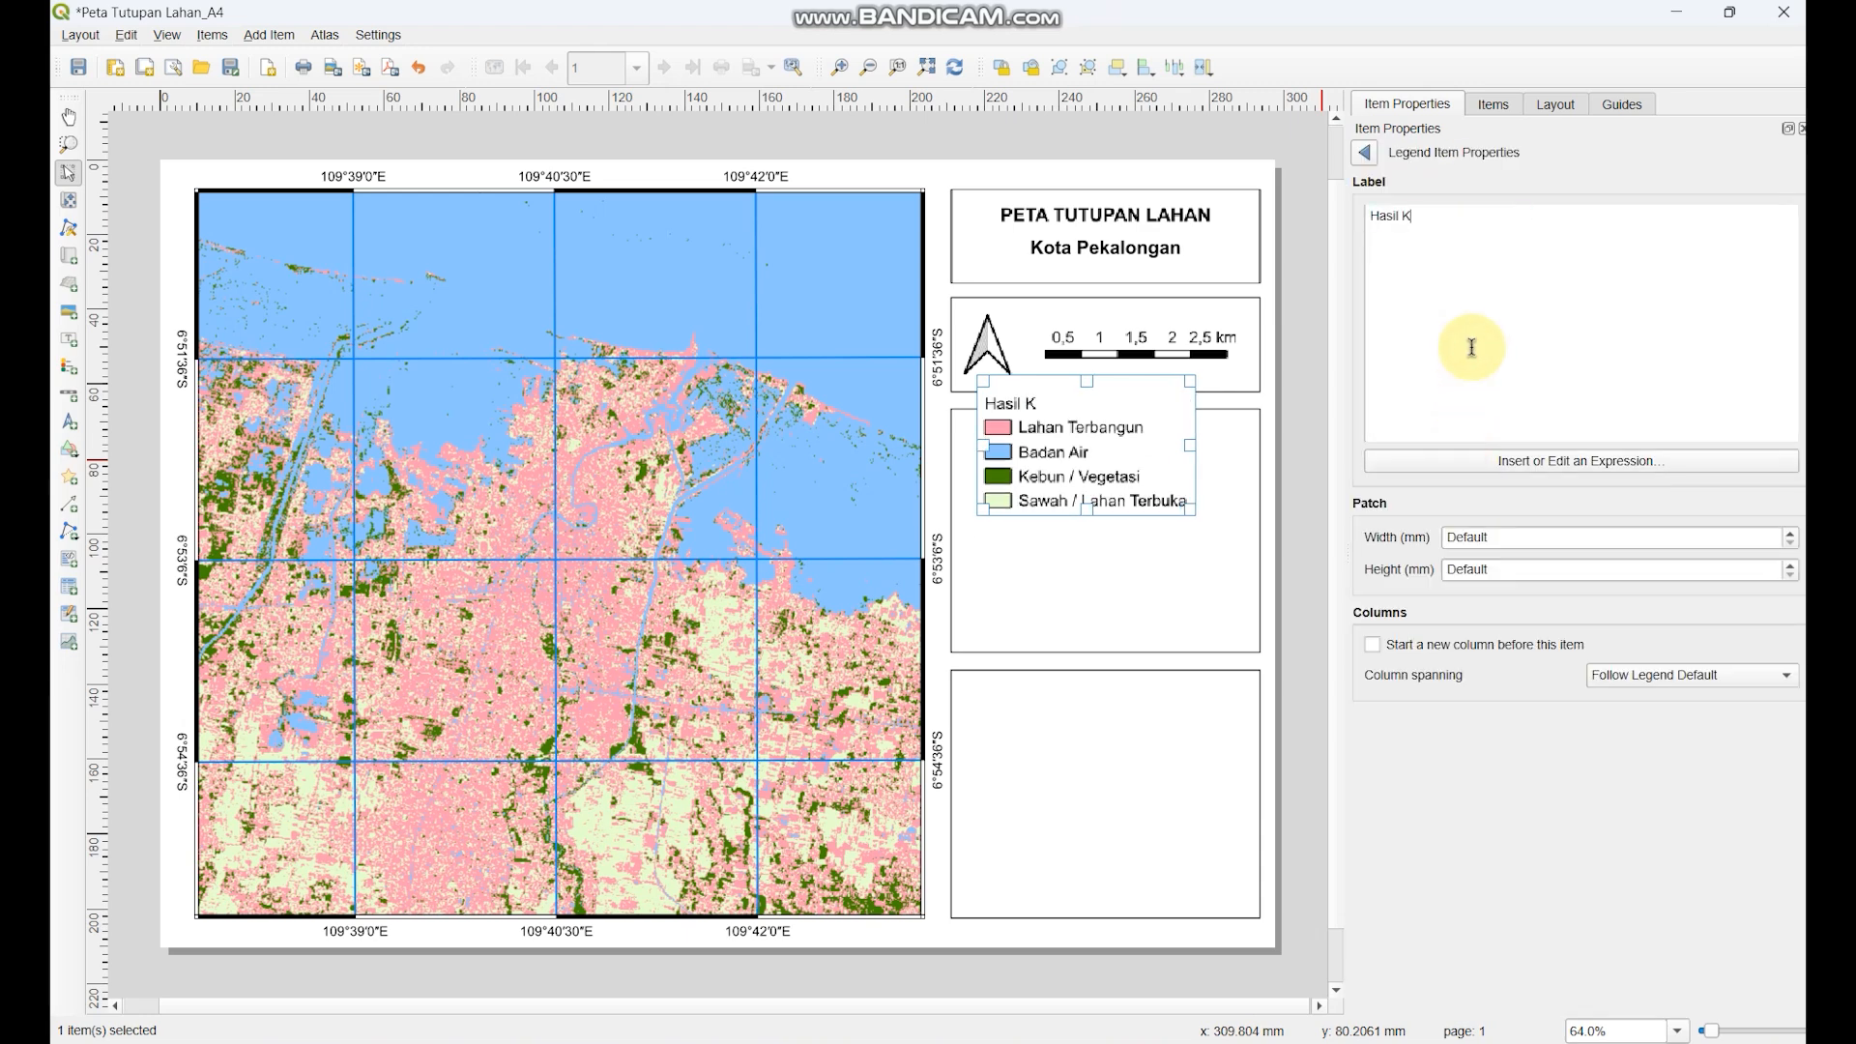
pyautogui.write('sil')
pyautogui.press('BackSpace')
pyautogui.press('BackSpace')
pyautogui.press('BackSpace')
pyautogui.press('BackSpace')
pyautogui.press('BackSpace')
pyautogui.write('Kelas Tutupan Lahan:')
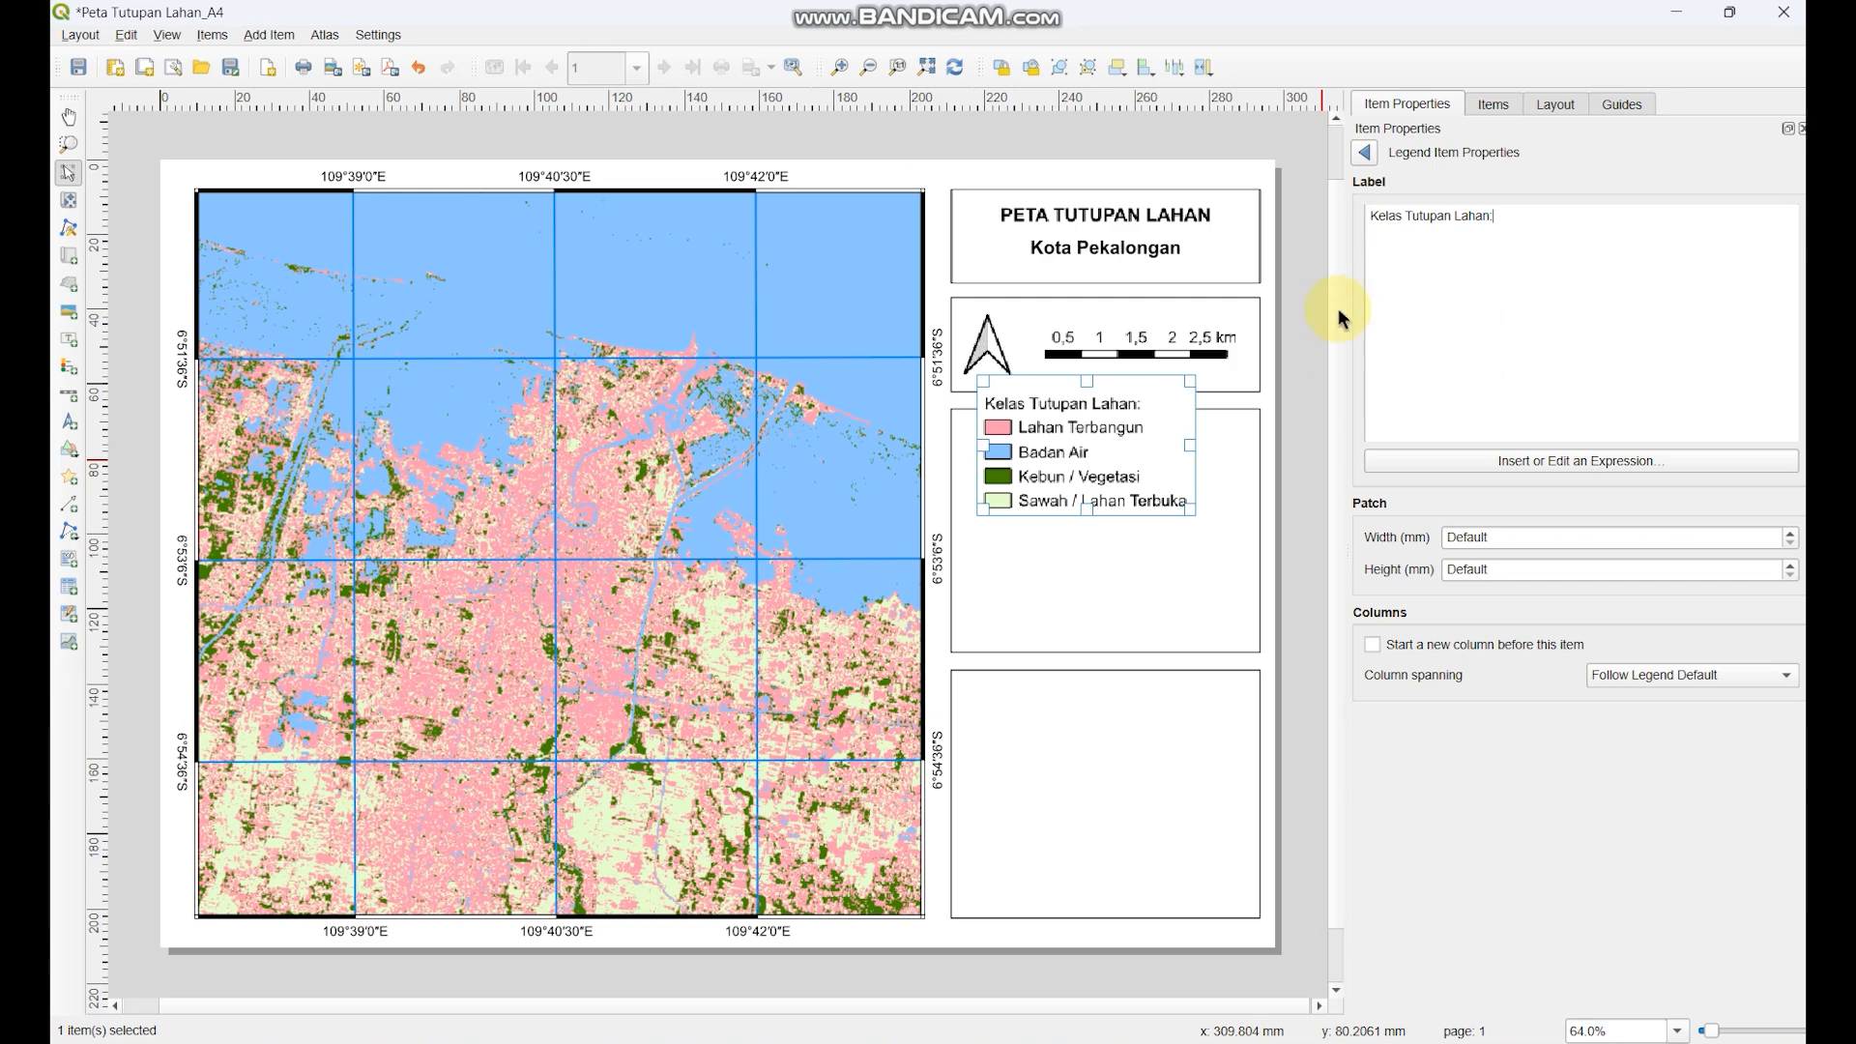
pyautogui.click(1363, 152)
# - Title the legend "Legenda" and position it inside the box below the scale bar
pyautogui.moveTo(1126, 446); pyautogui.dragTo(1106, 514)
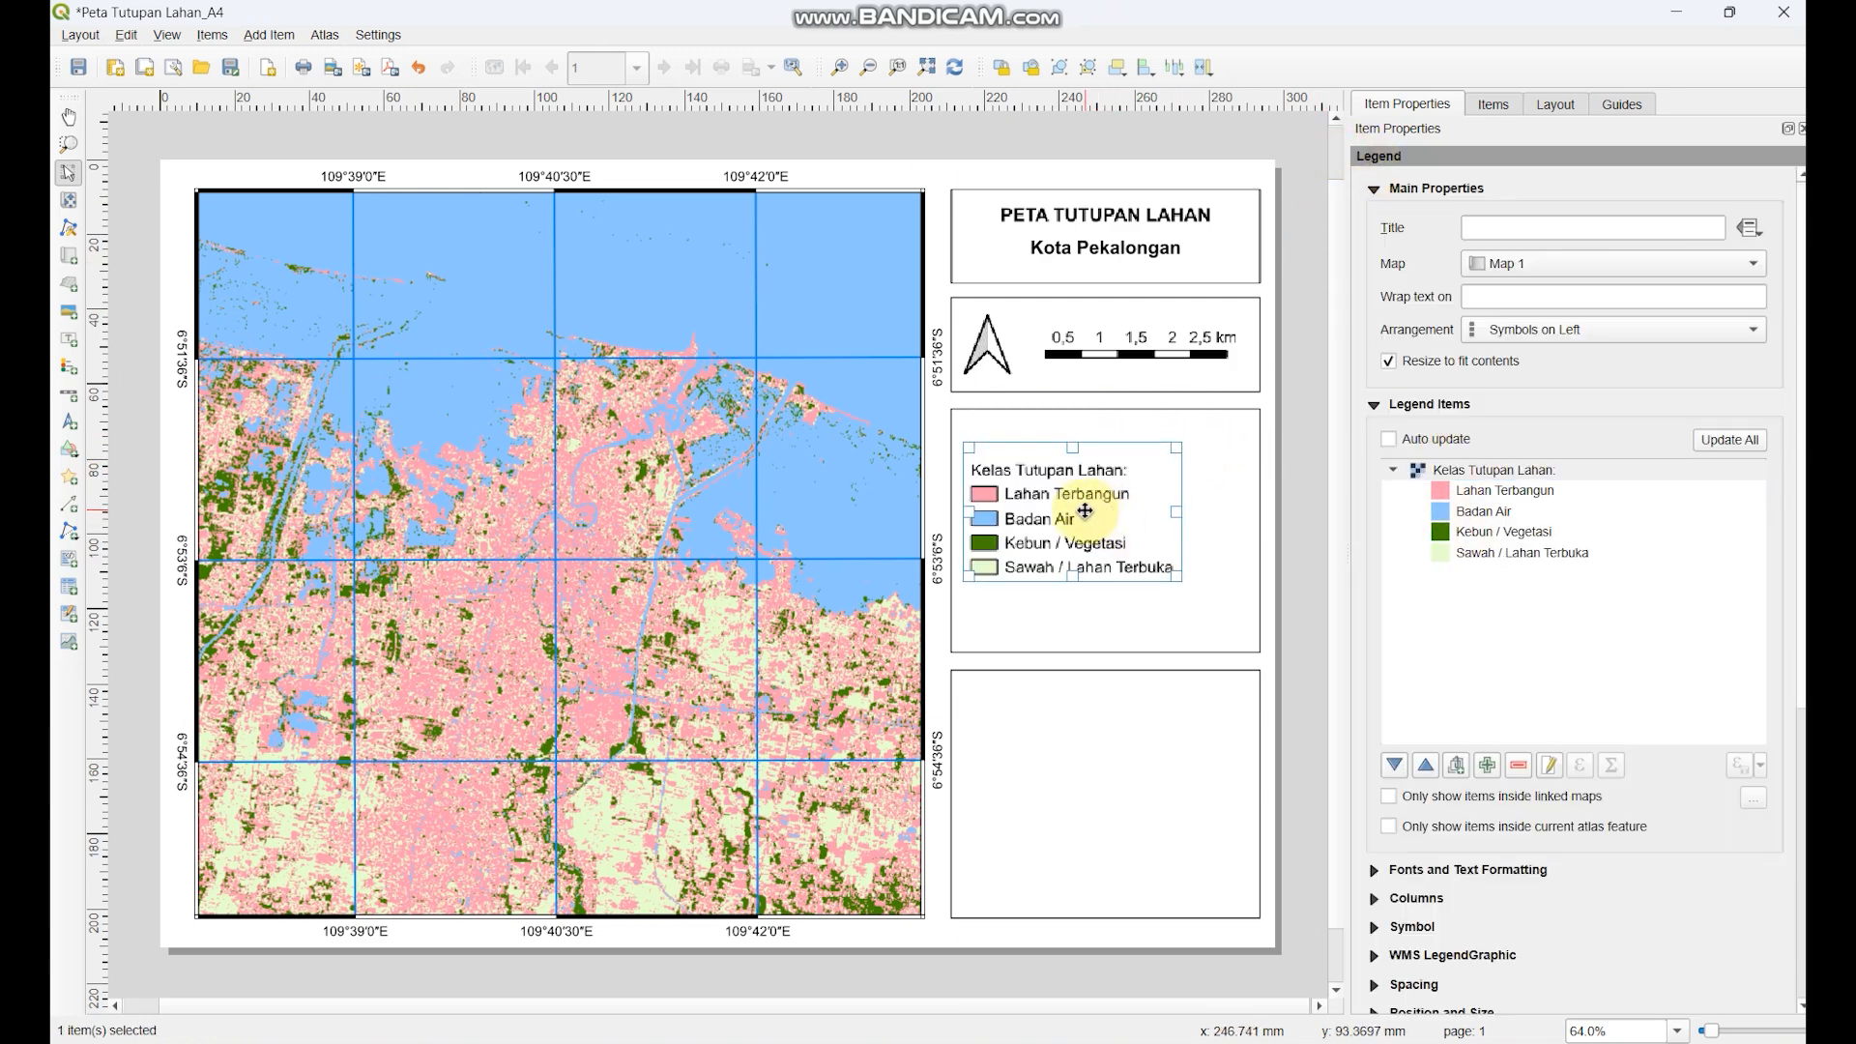
pyautogui.click(1478, 227)
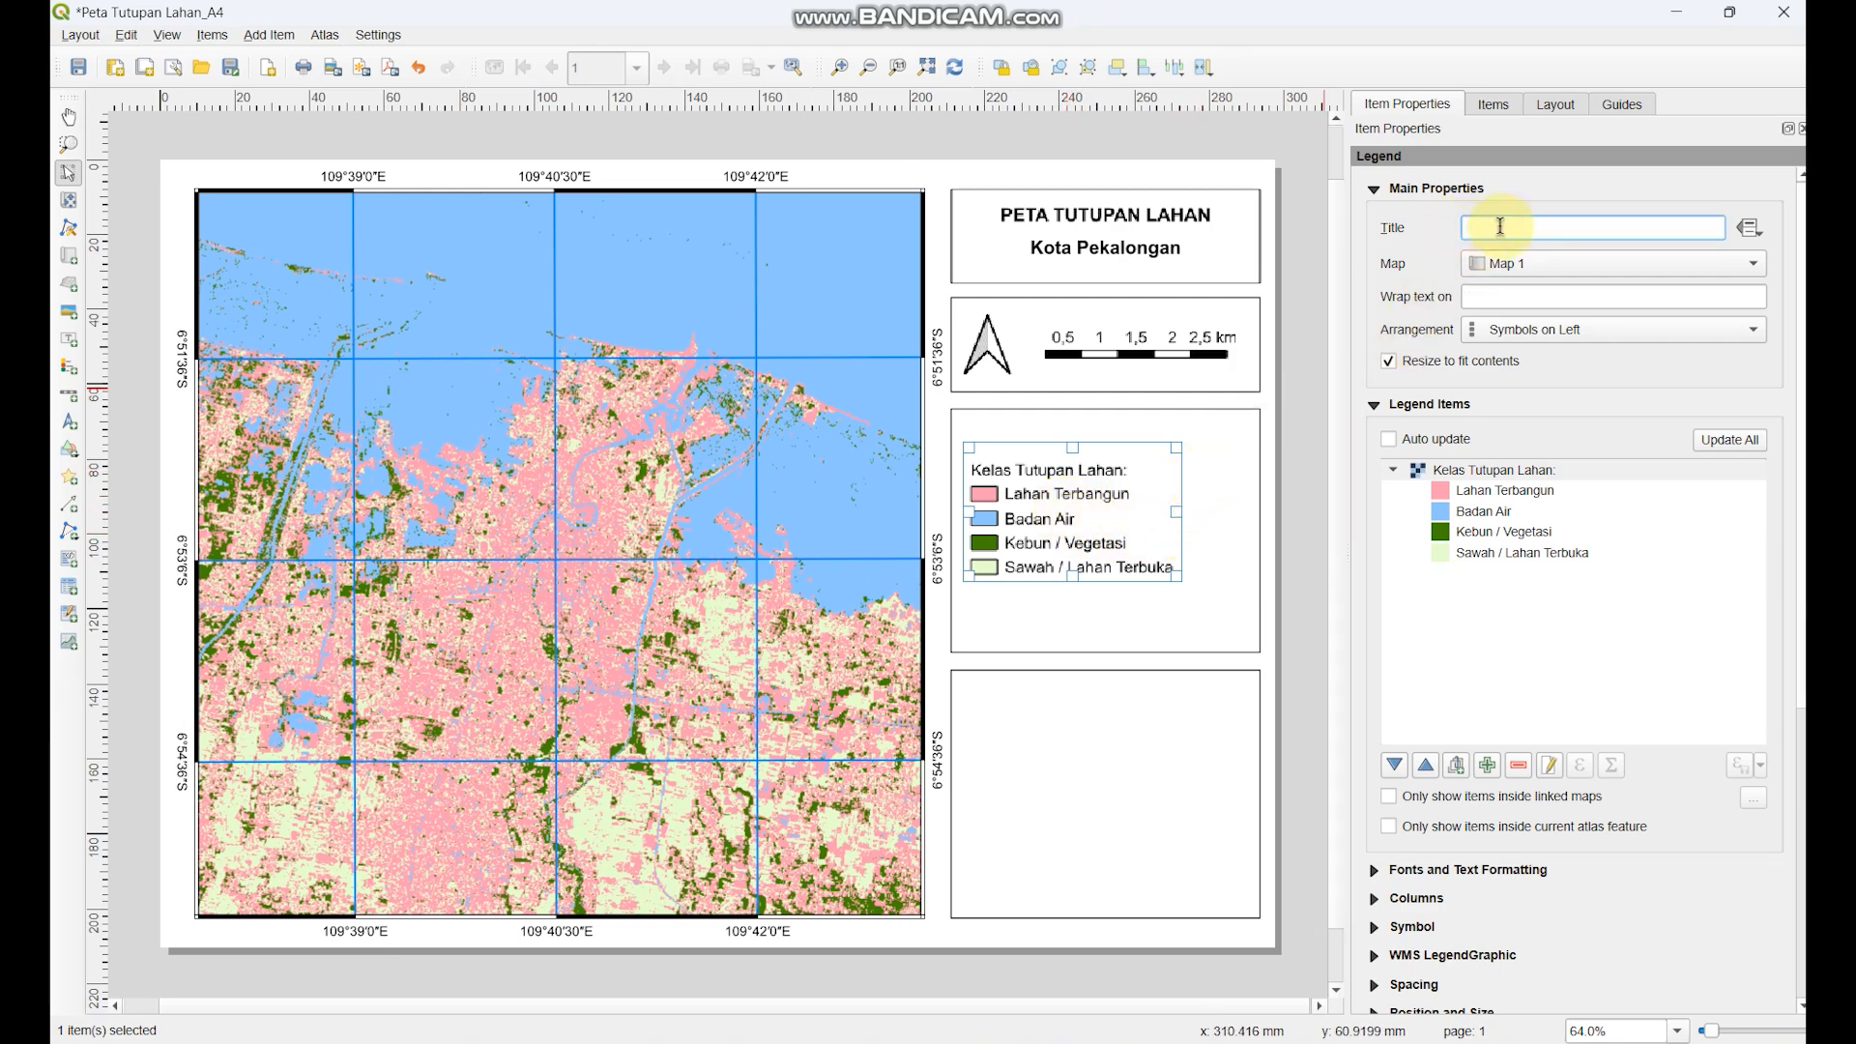
pyautogui.write('Legenda')
pyautogui.moveTo(1109, 517); pyautogui.dragTo(1104, 501)
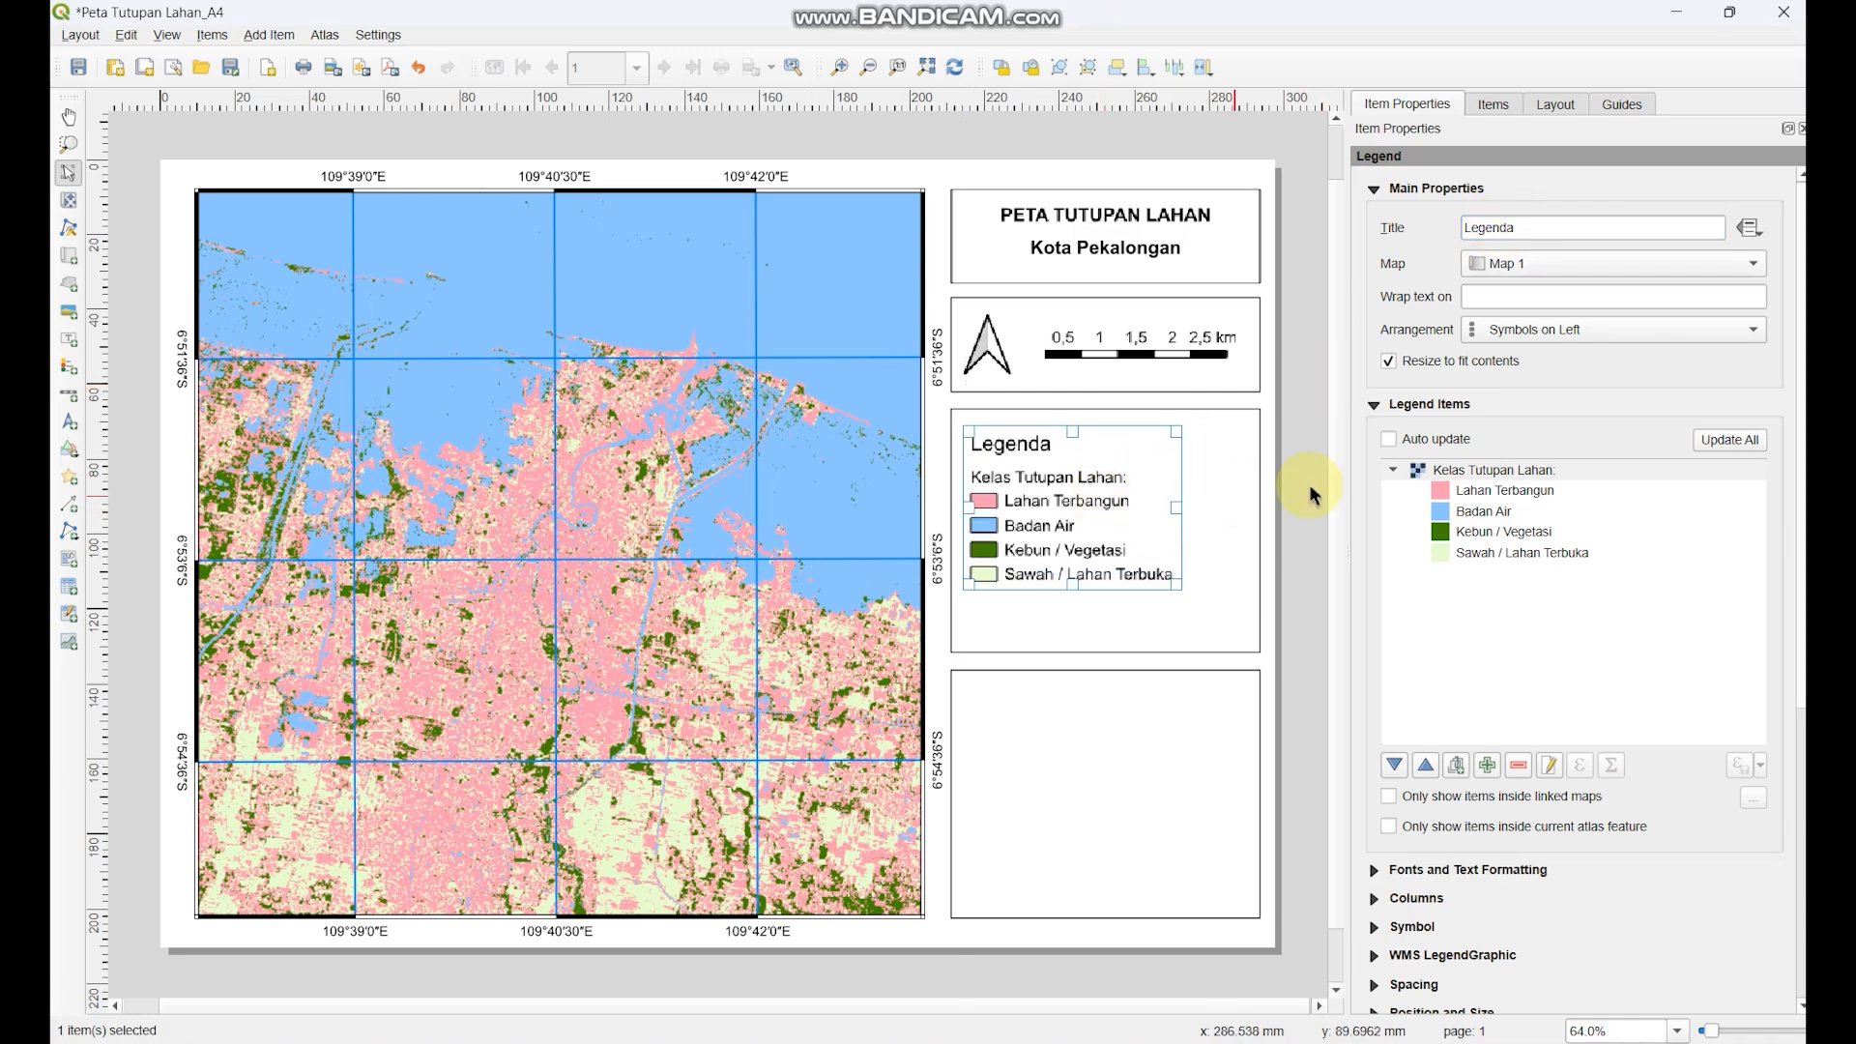
# - Set the legend title's font style to Bold
pyautogui.scroll(-8, 1514, 390)
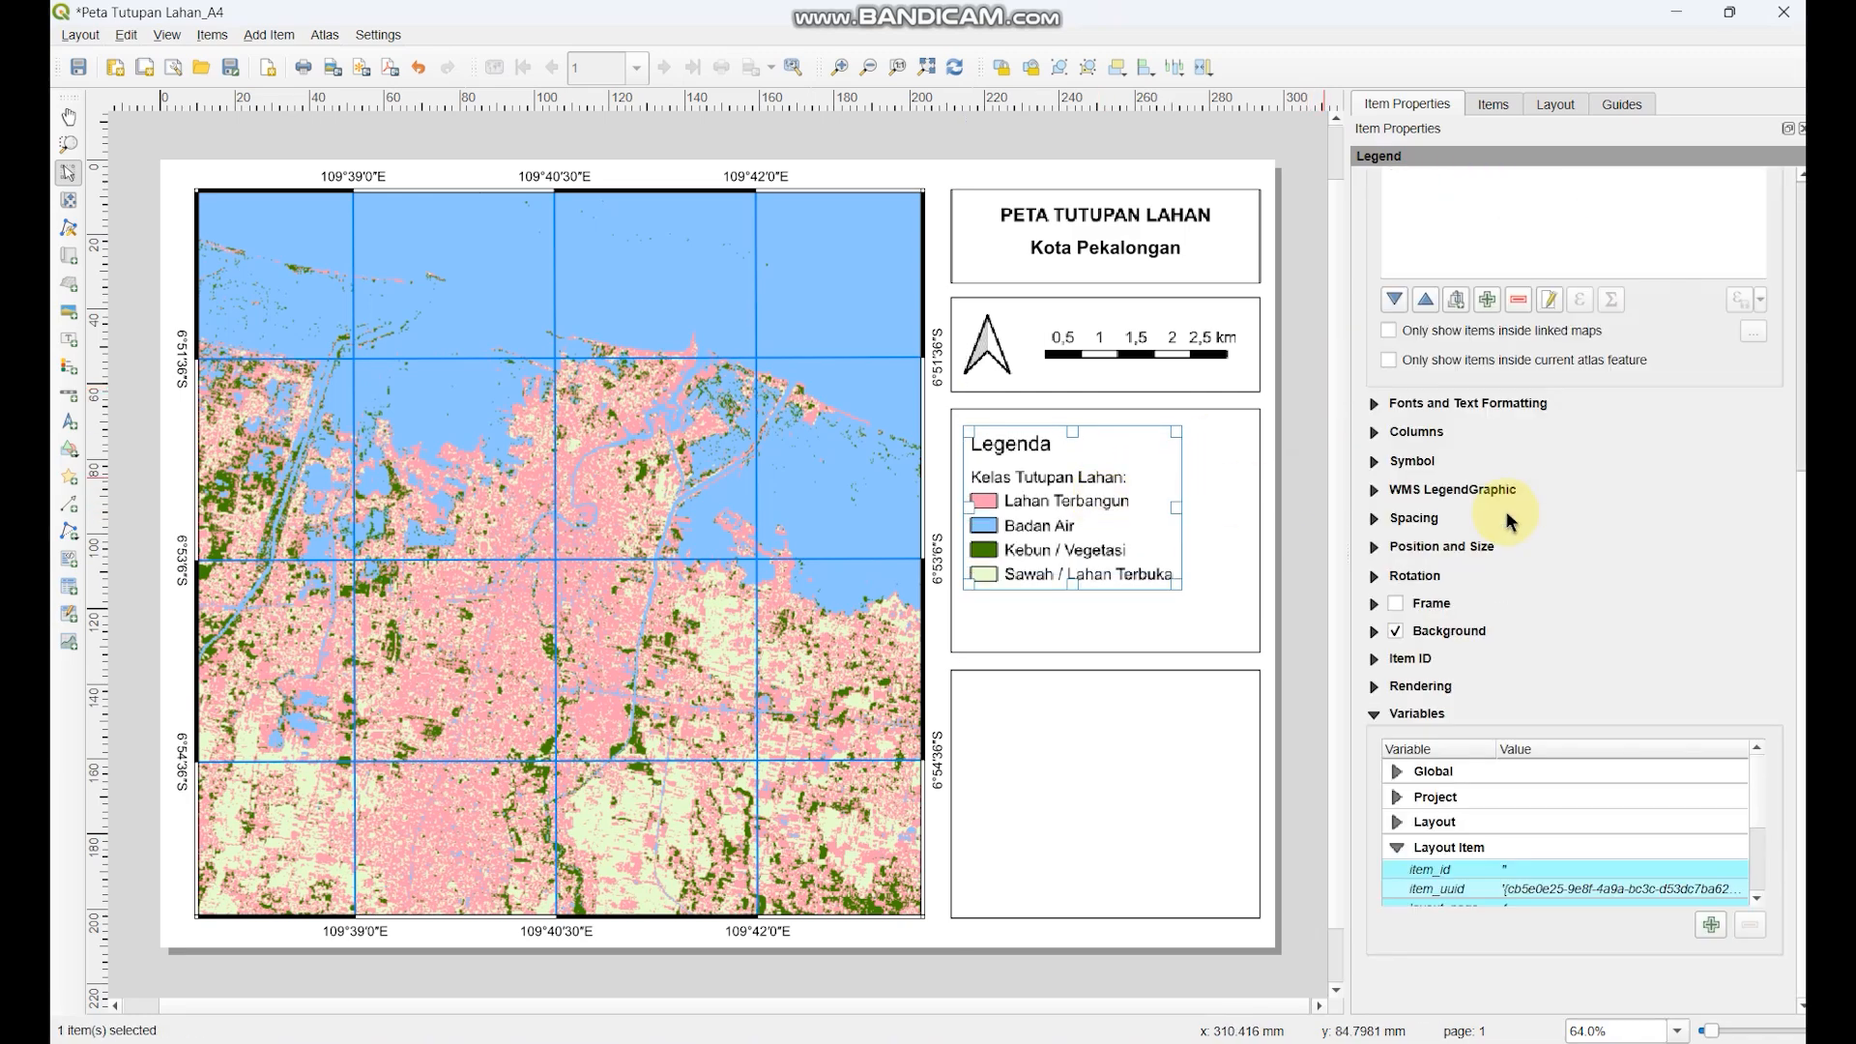
pyautogui.click(1374, 404)
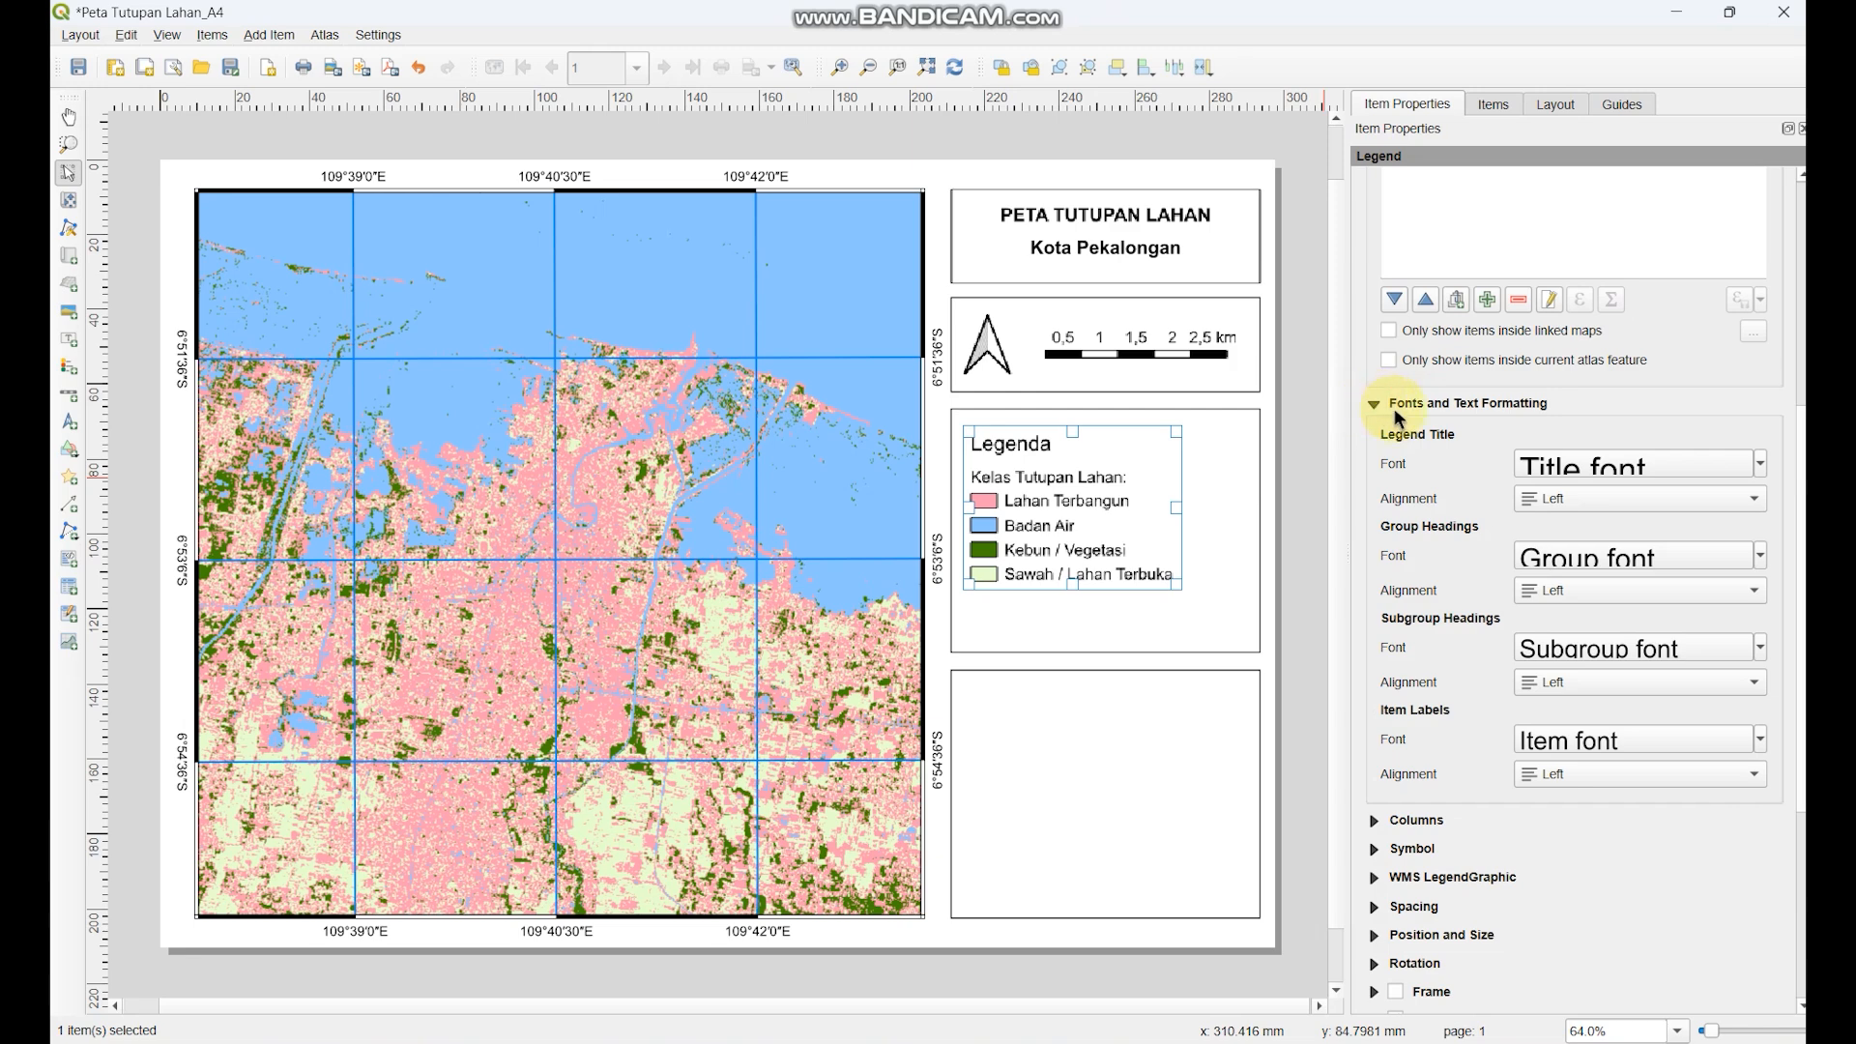
pyautogui.click(1571, 465)
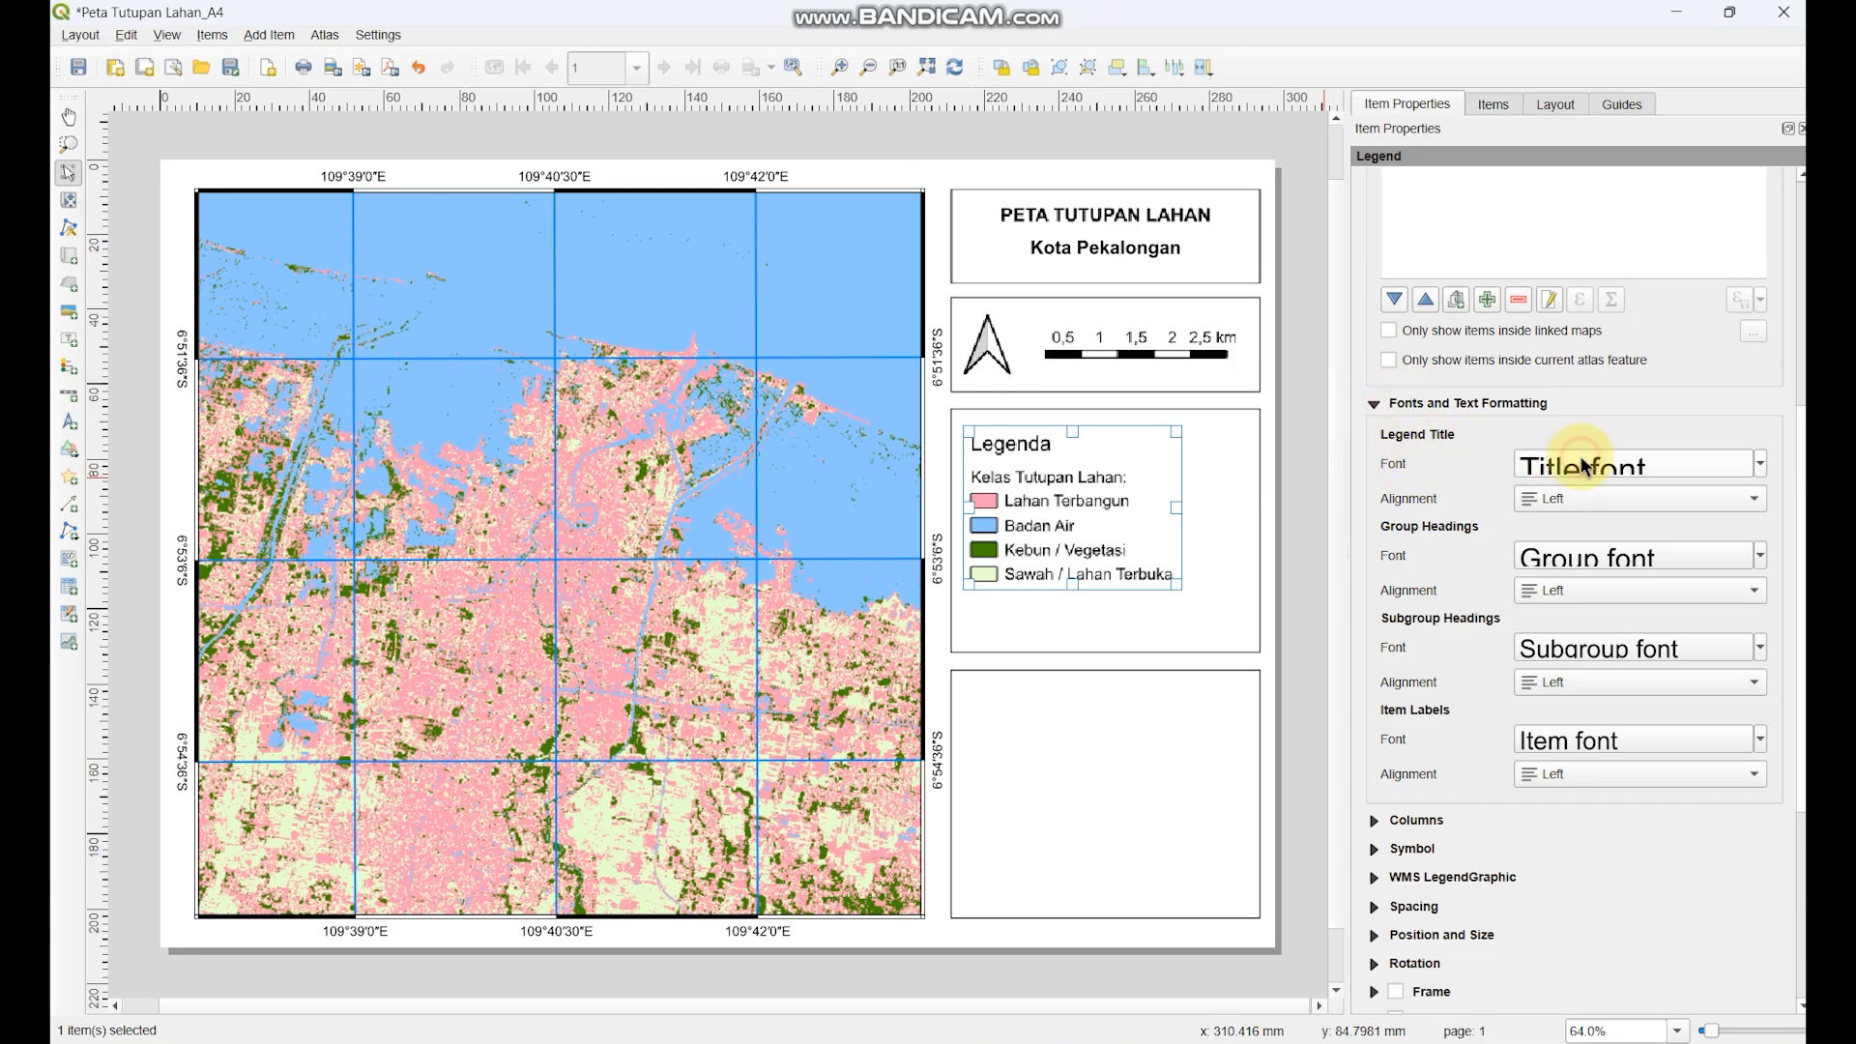
pyautogui.click(1470, 309)
pyautogui.click(1475, 321)
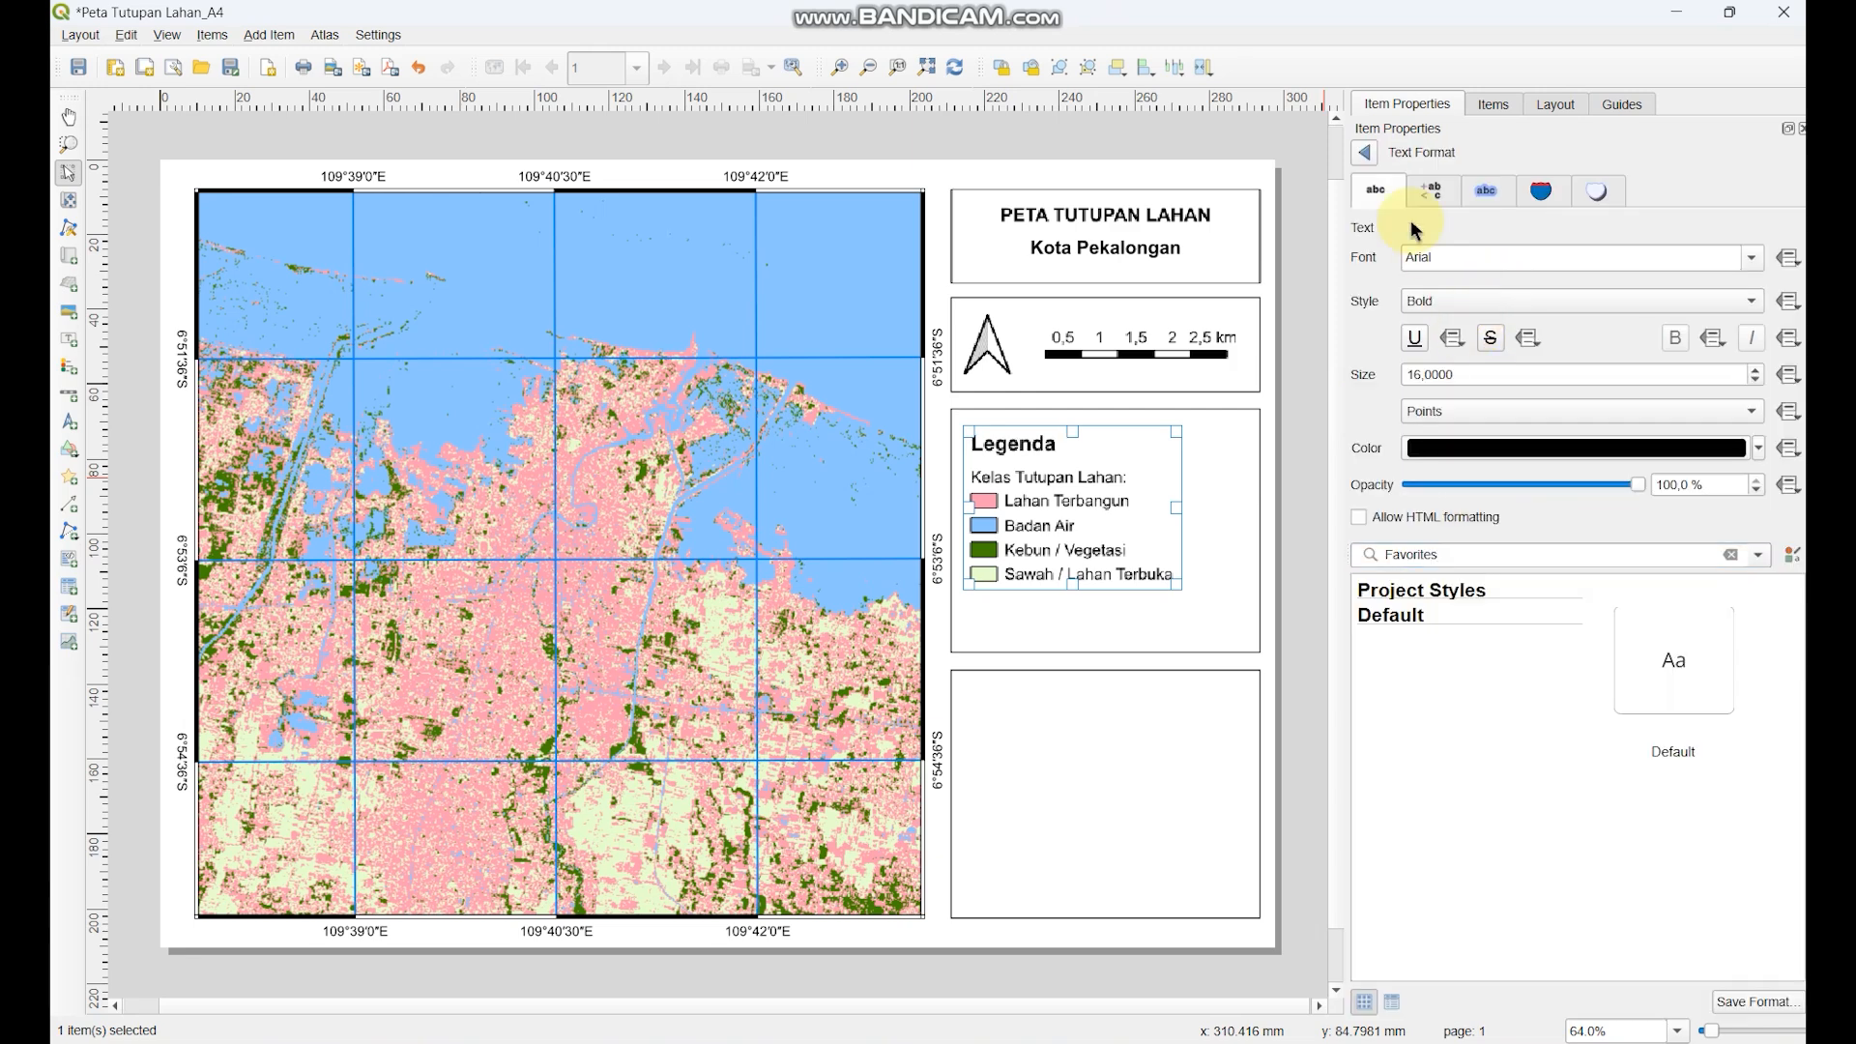
pyautogui.click(1367, 152)
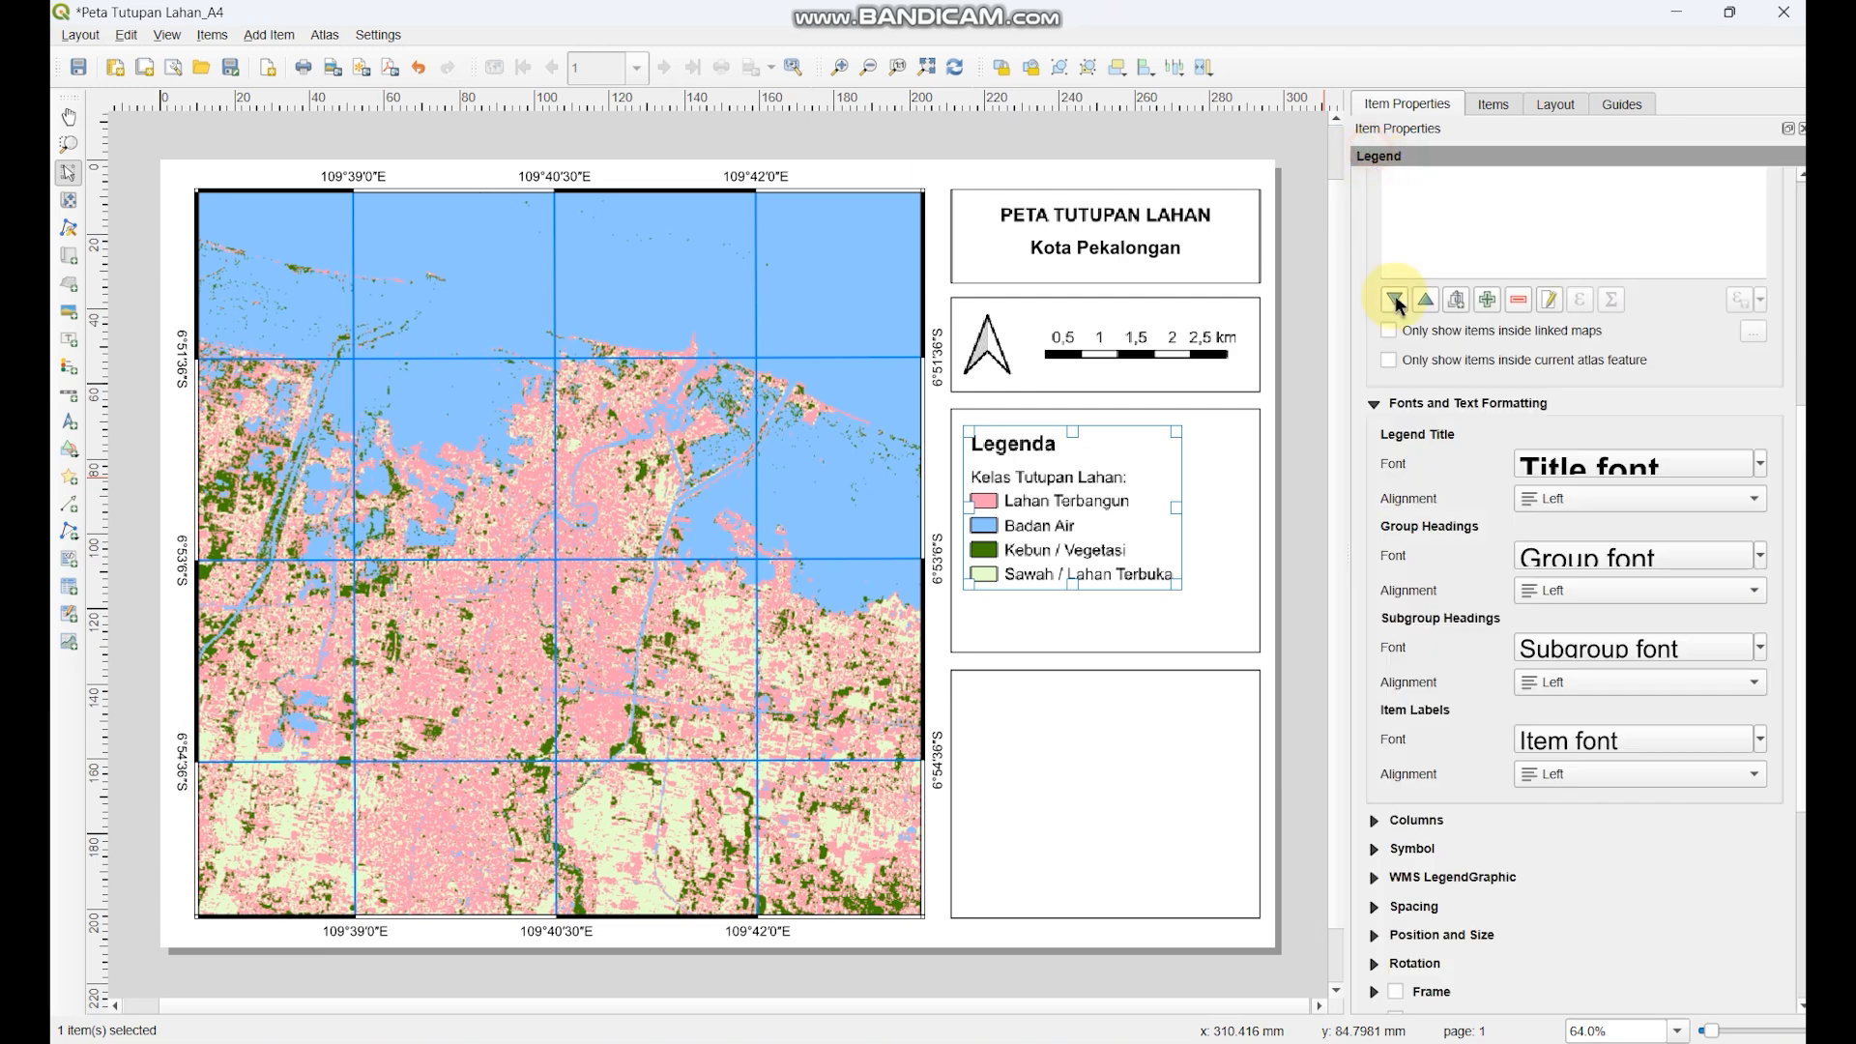
# - Set the font size of the legend's item labels to 10 points
pyautogui.click(1566, 744)
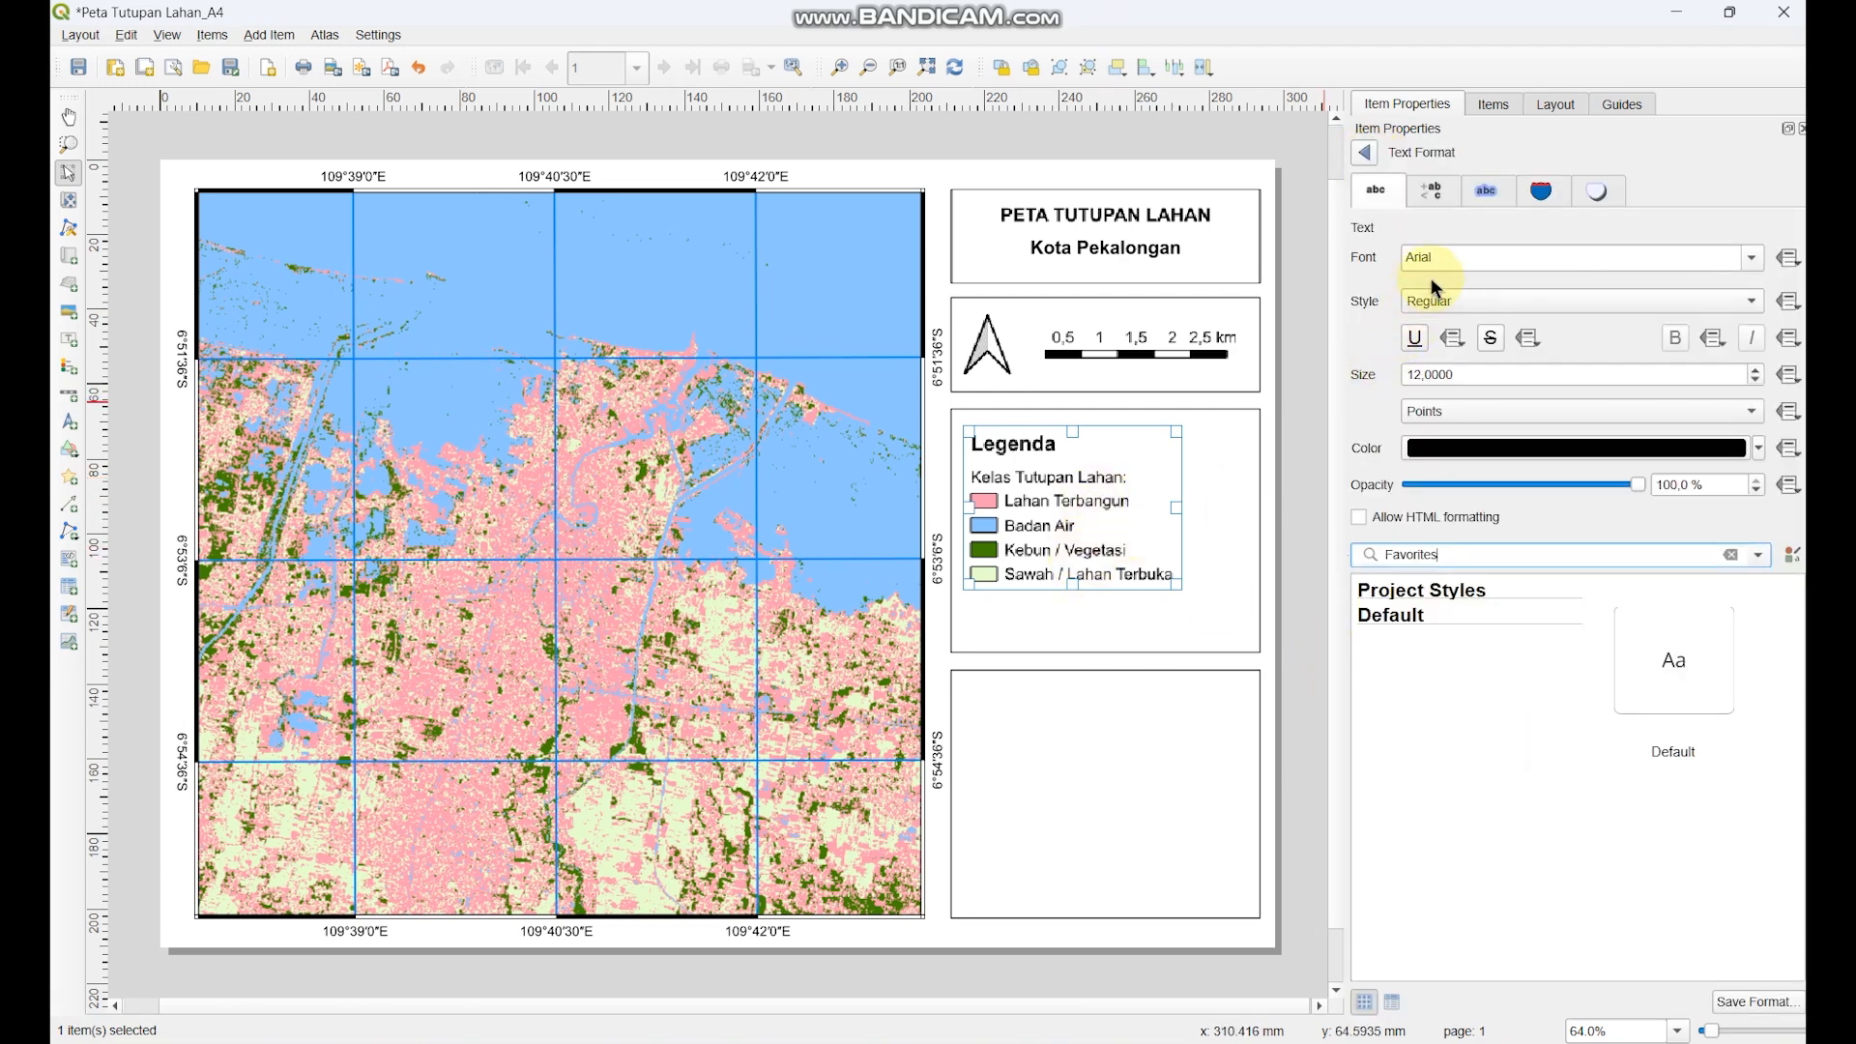
pyautogui.click(1757, 380)
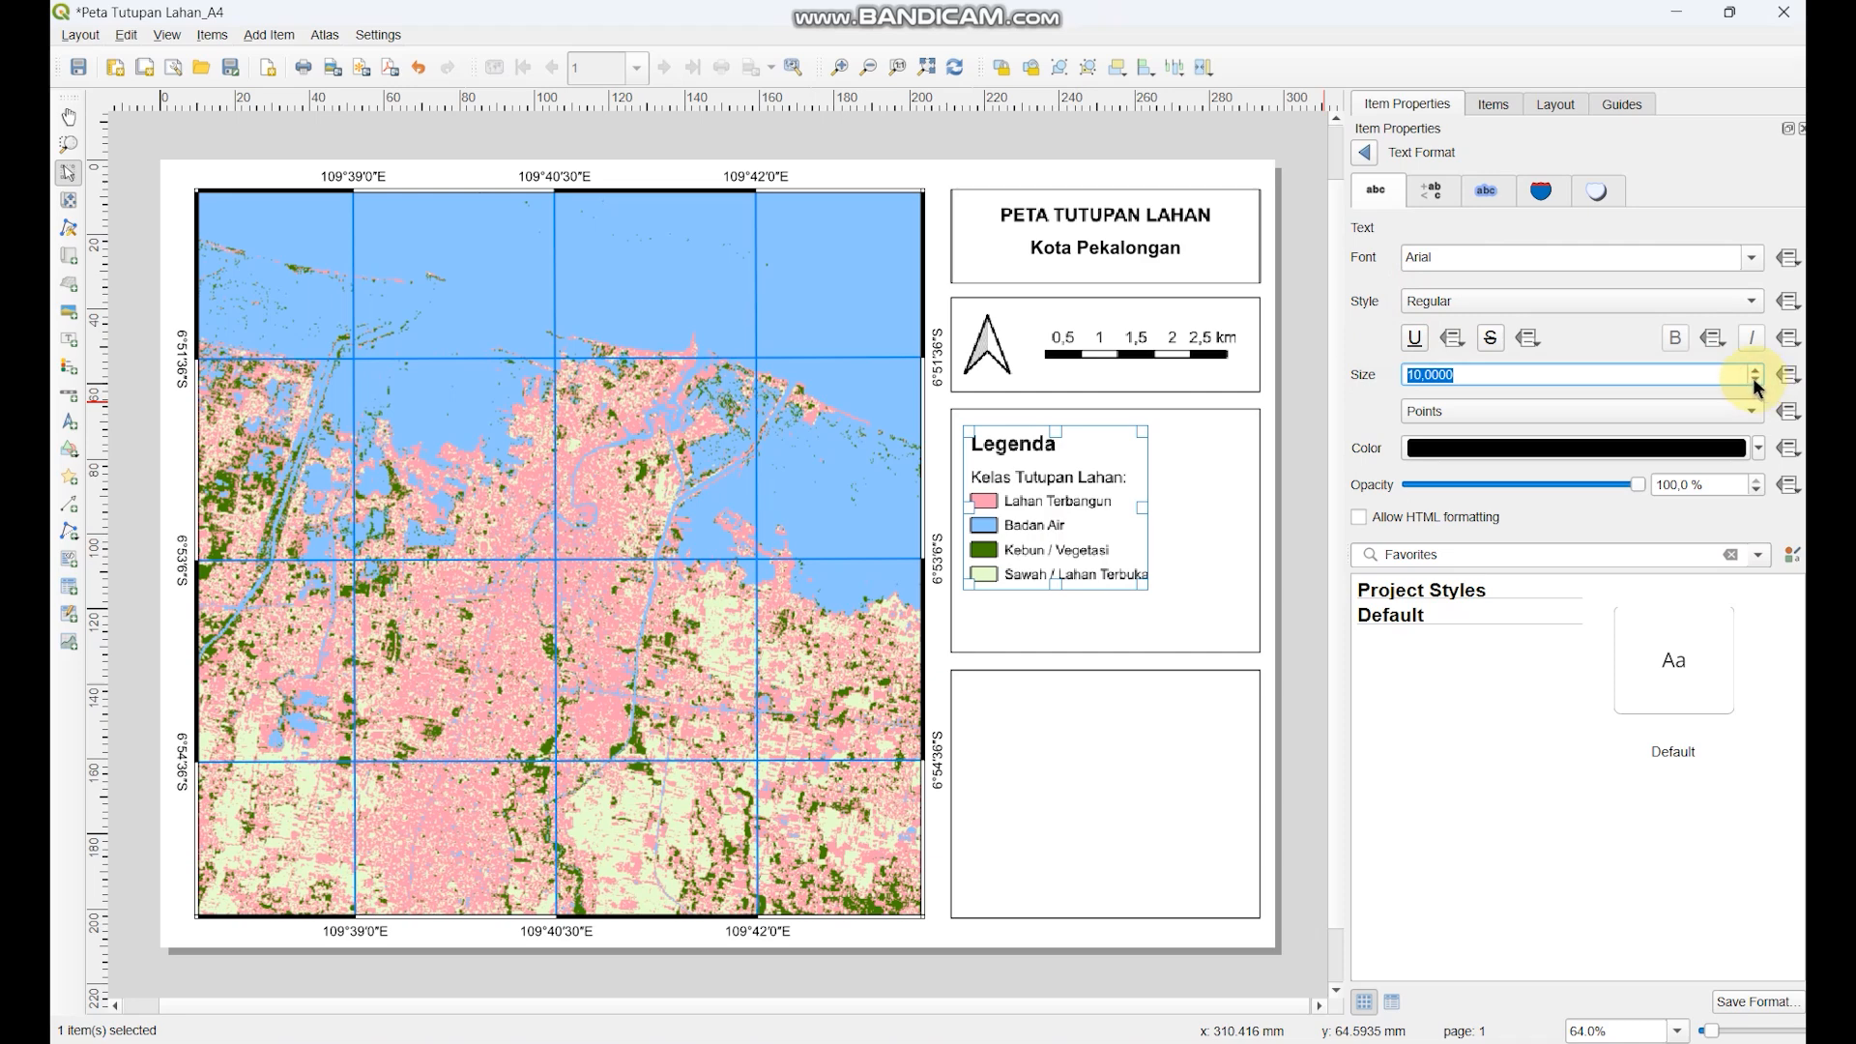
pyautogui.click(1363, 151)
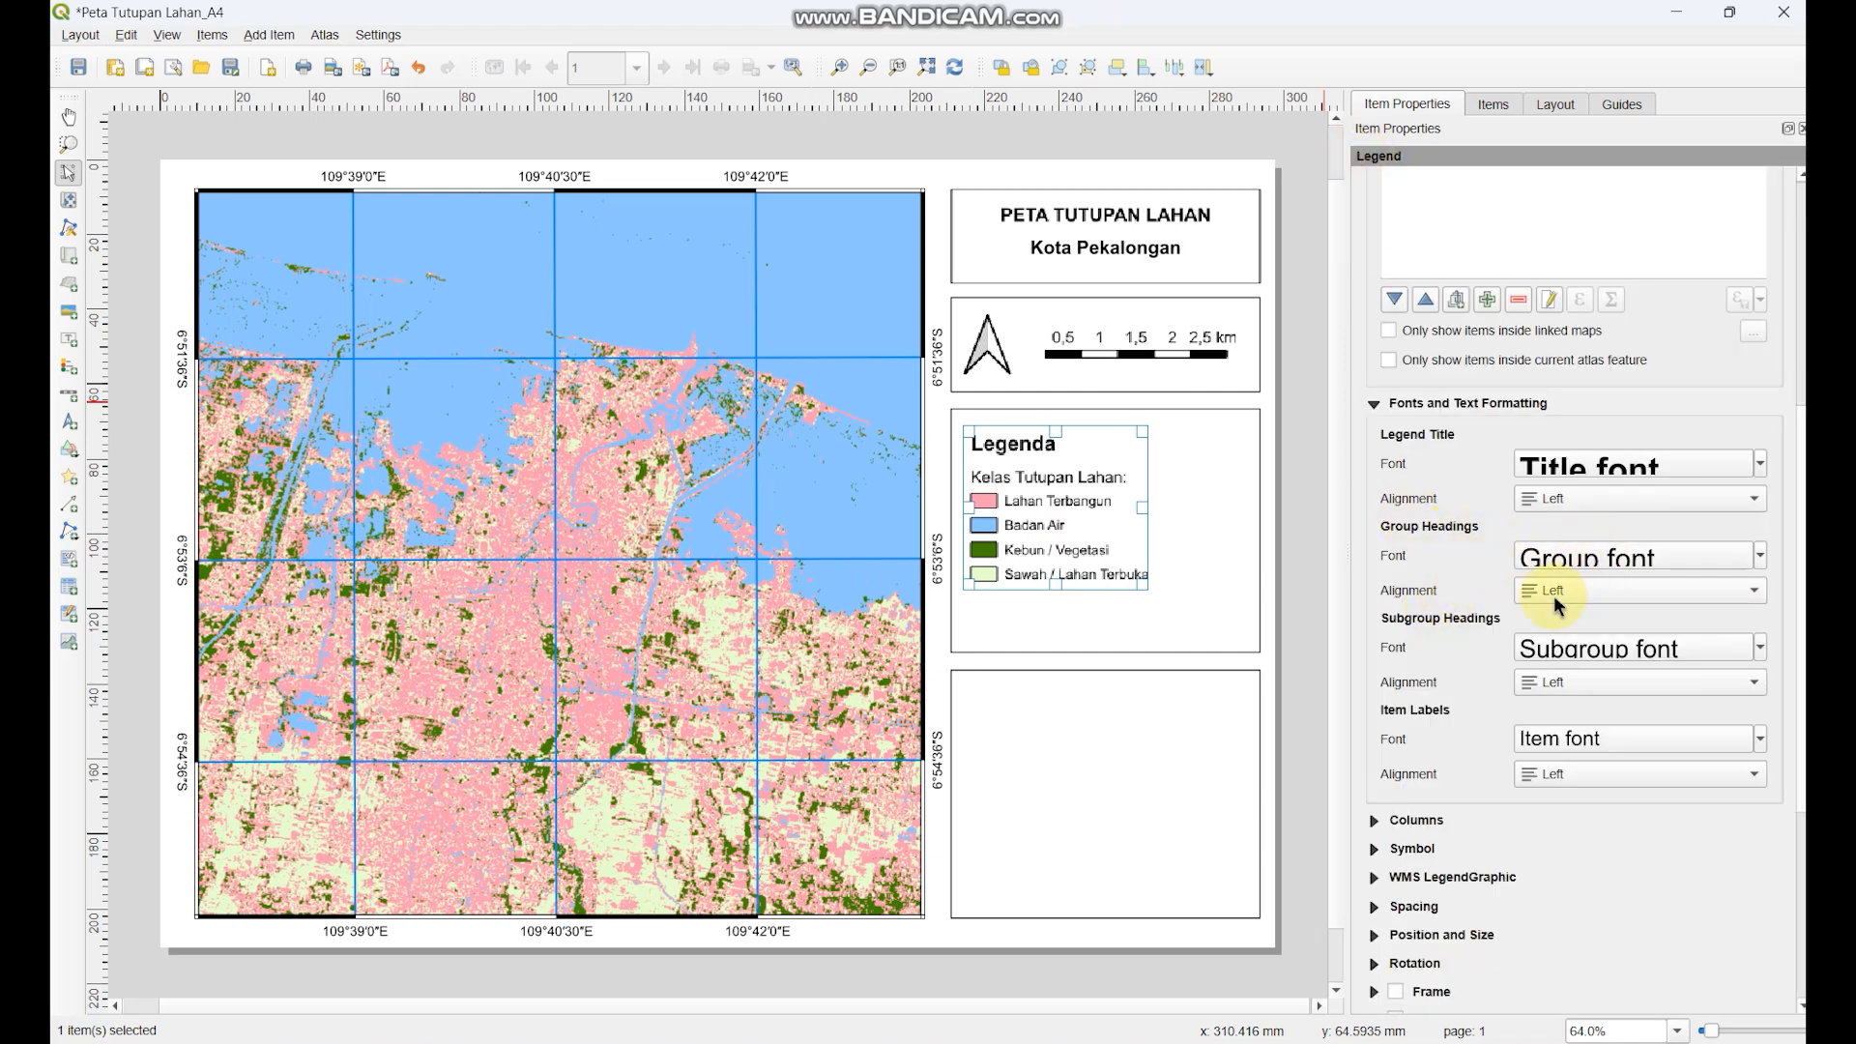
# - Try a column count of 2 for the legend, and return it to 1
pyautogui.click(1376, 408)
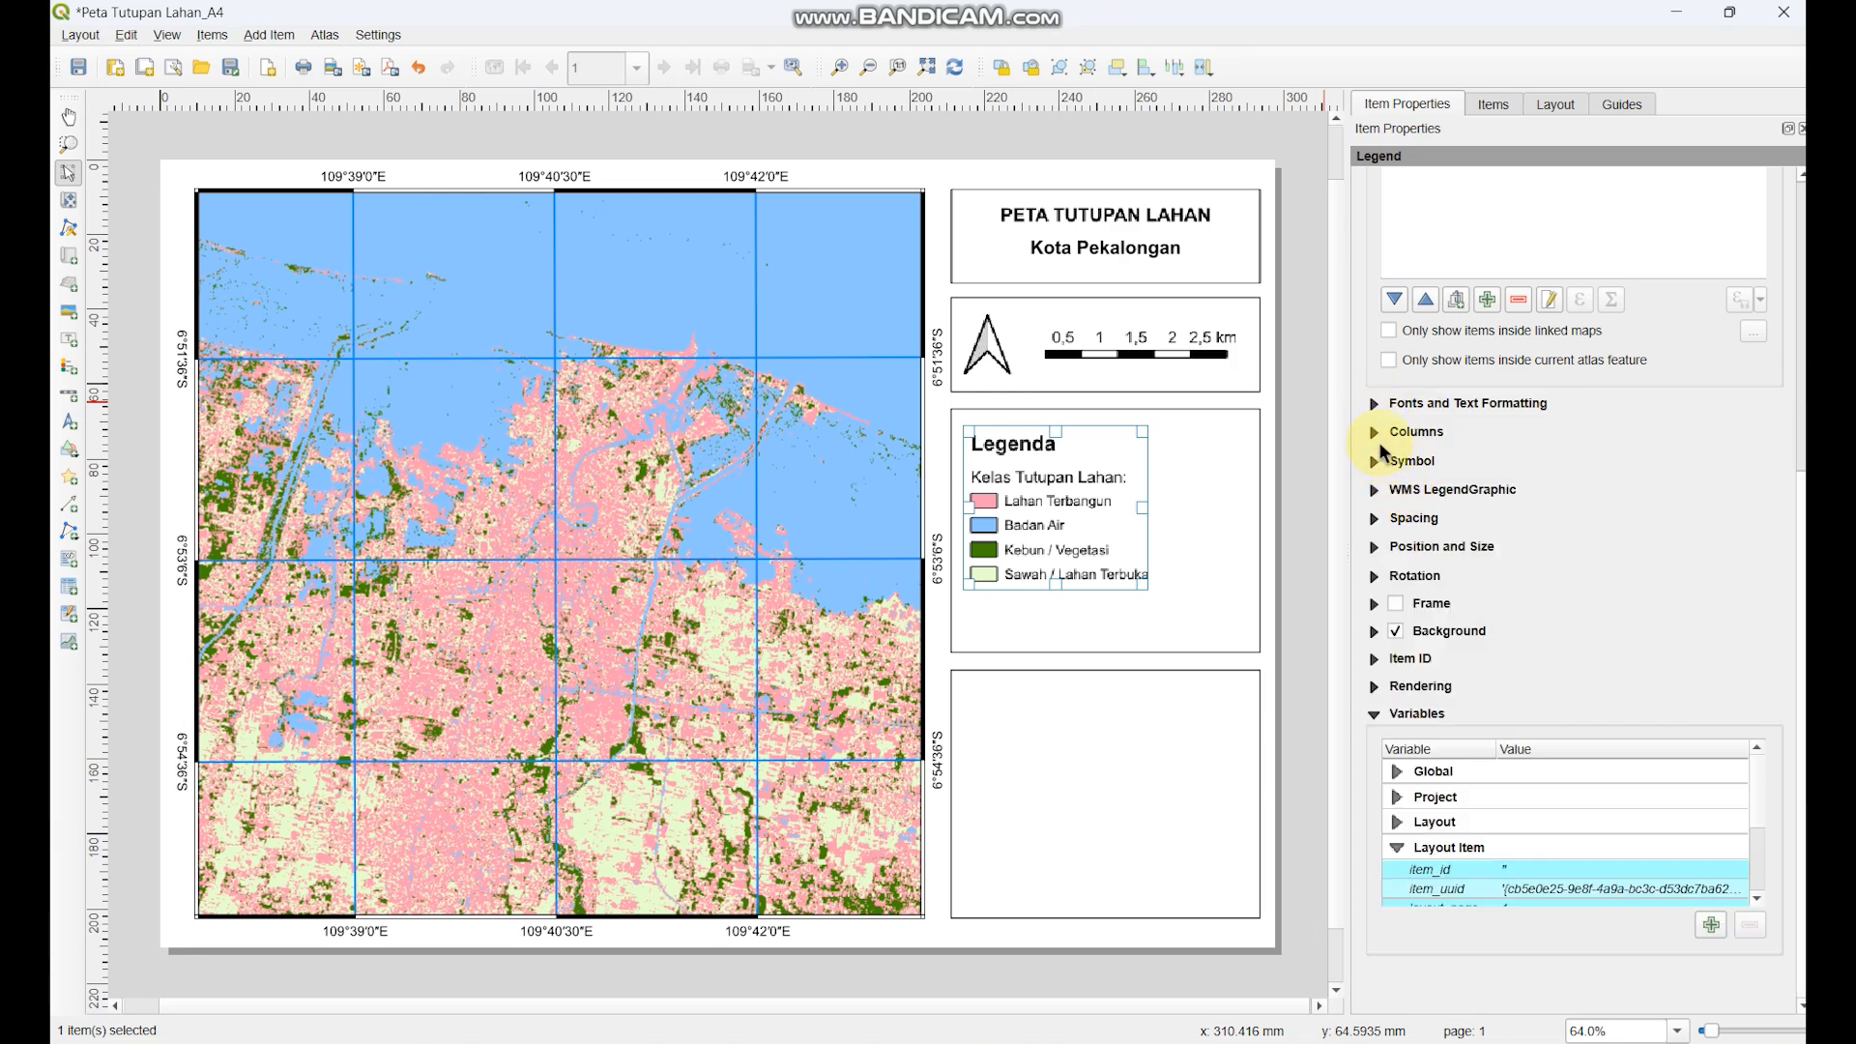
pyautogui.click(1374, 432)
pyautogui.click(1492, 468)
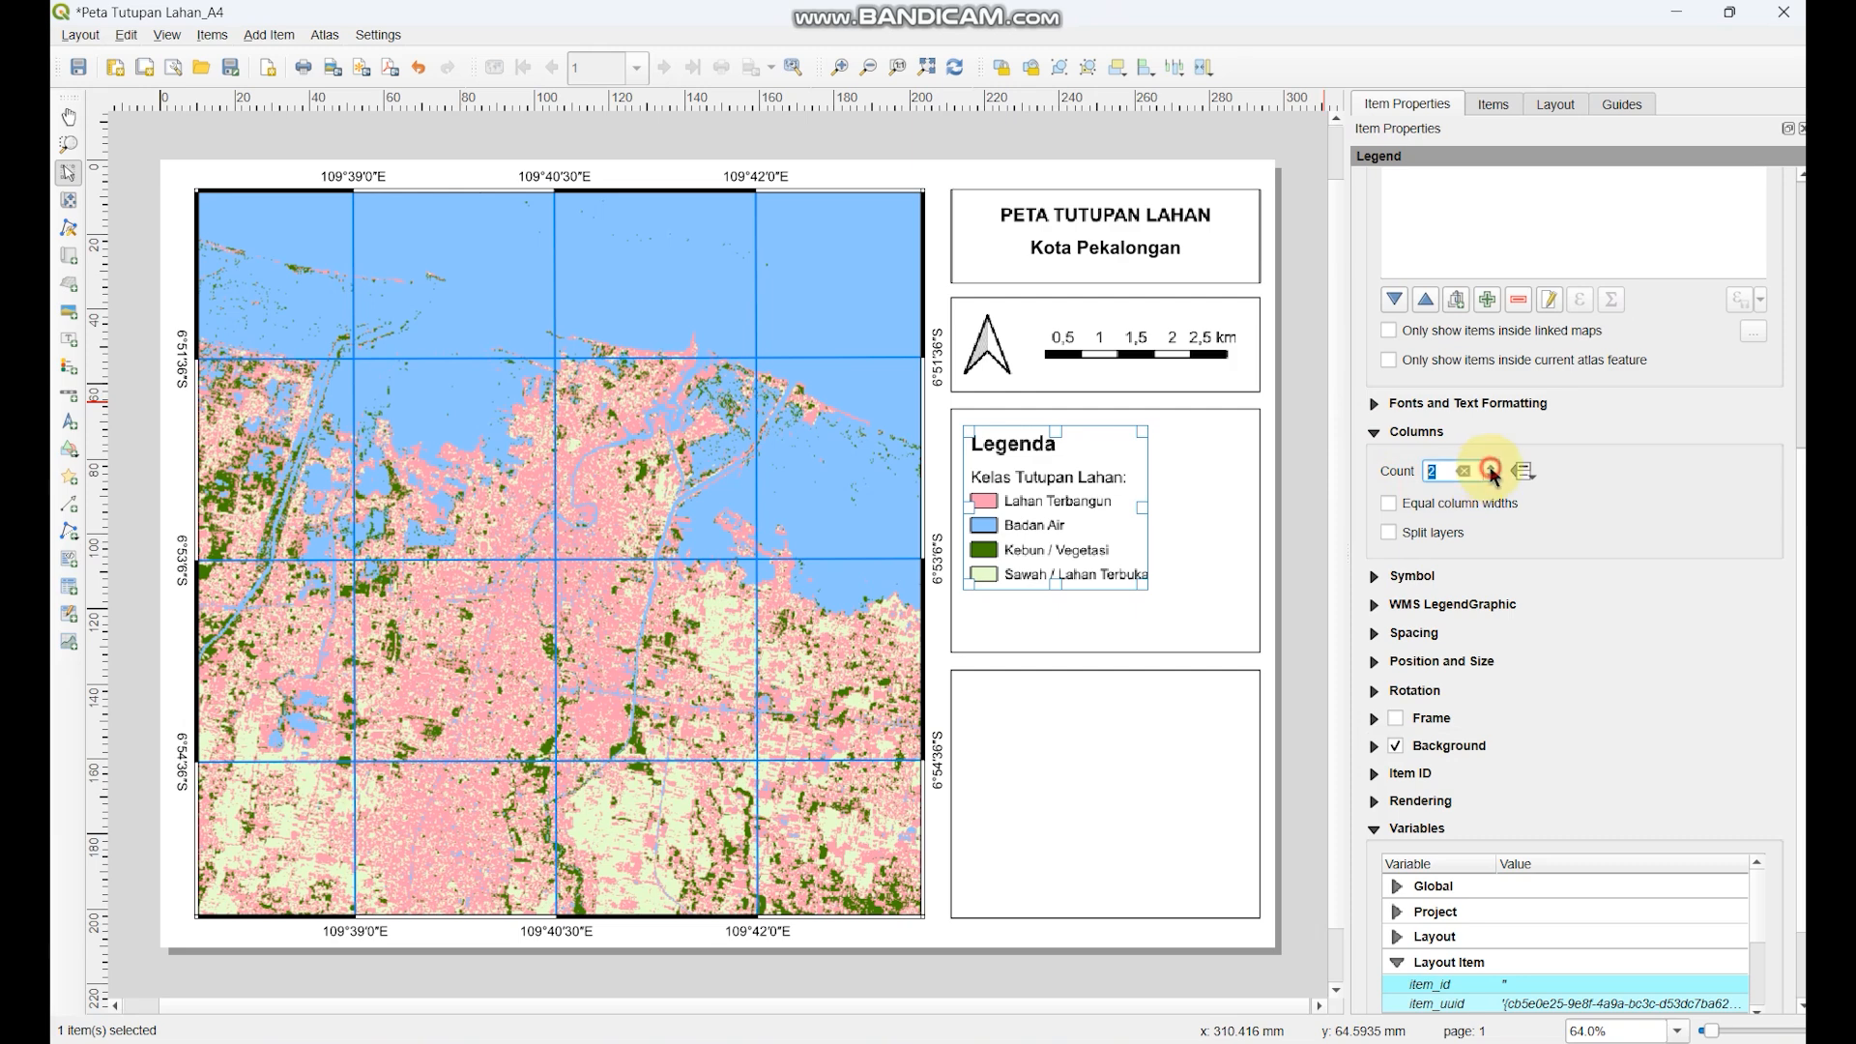
pyautogui.click(1493, 477)
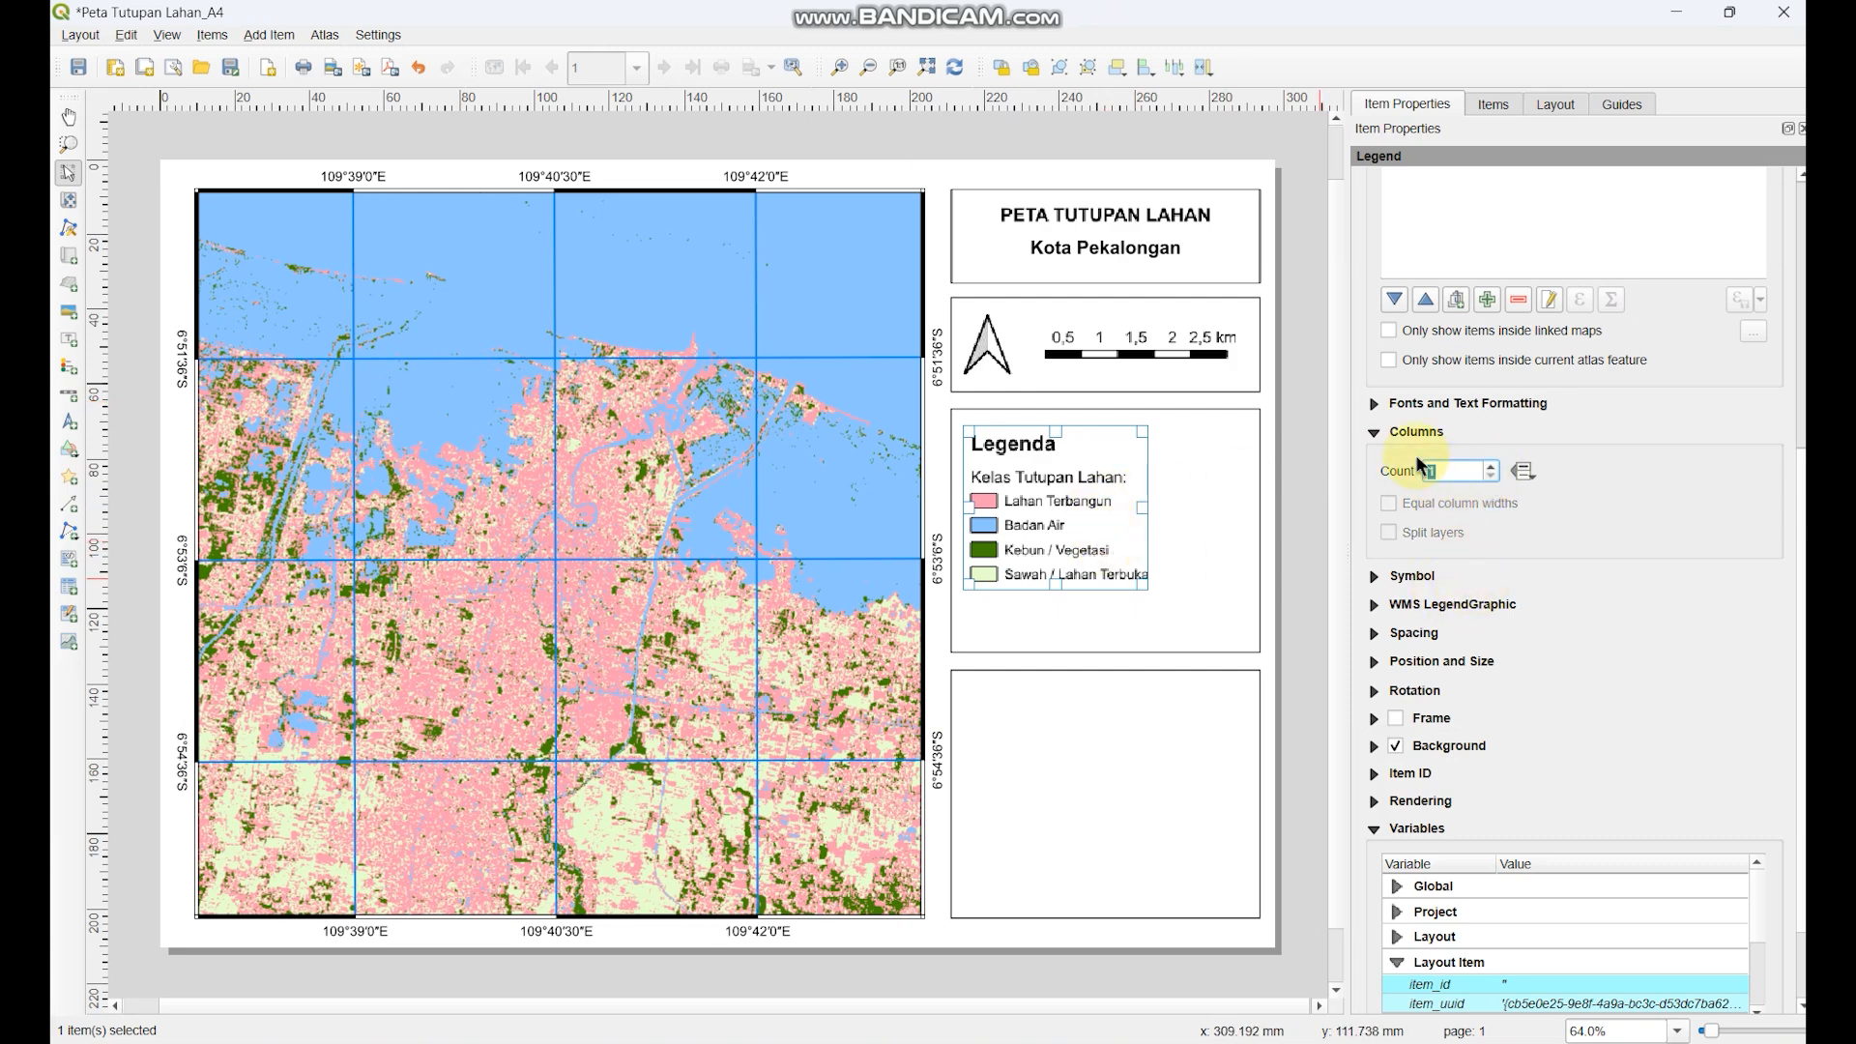
pyautogui.click(1373, 434)
# - Set the legend's symbol width to 8 mm and increase its symbol height
pyautogui.click(1374, 462)
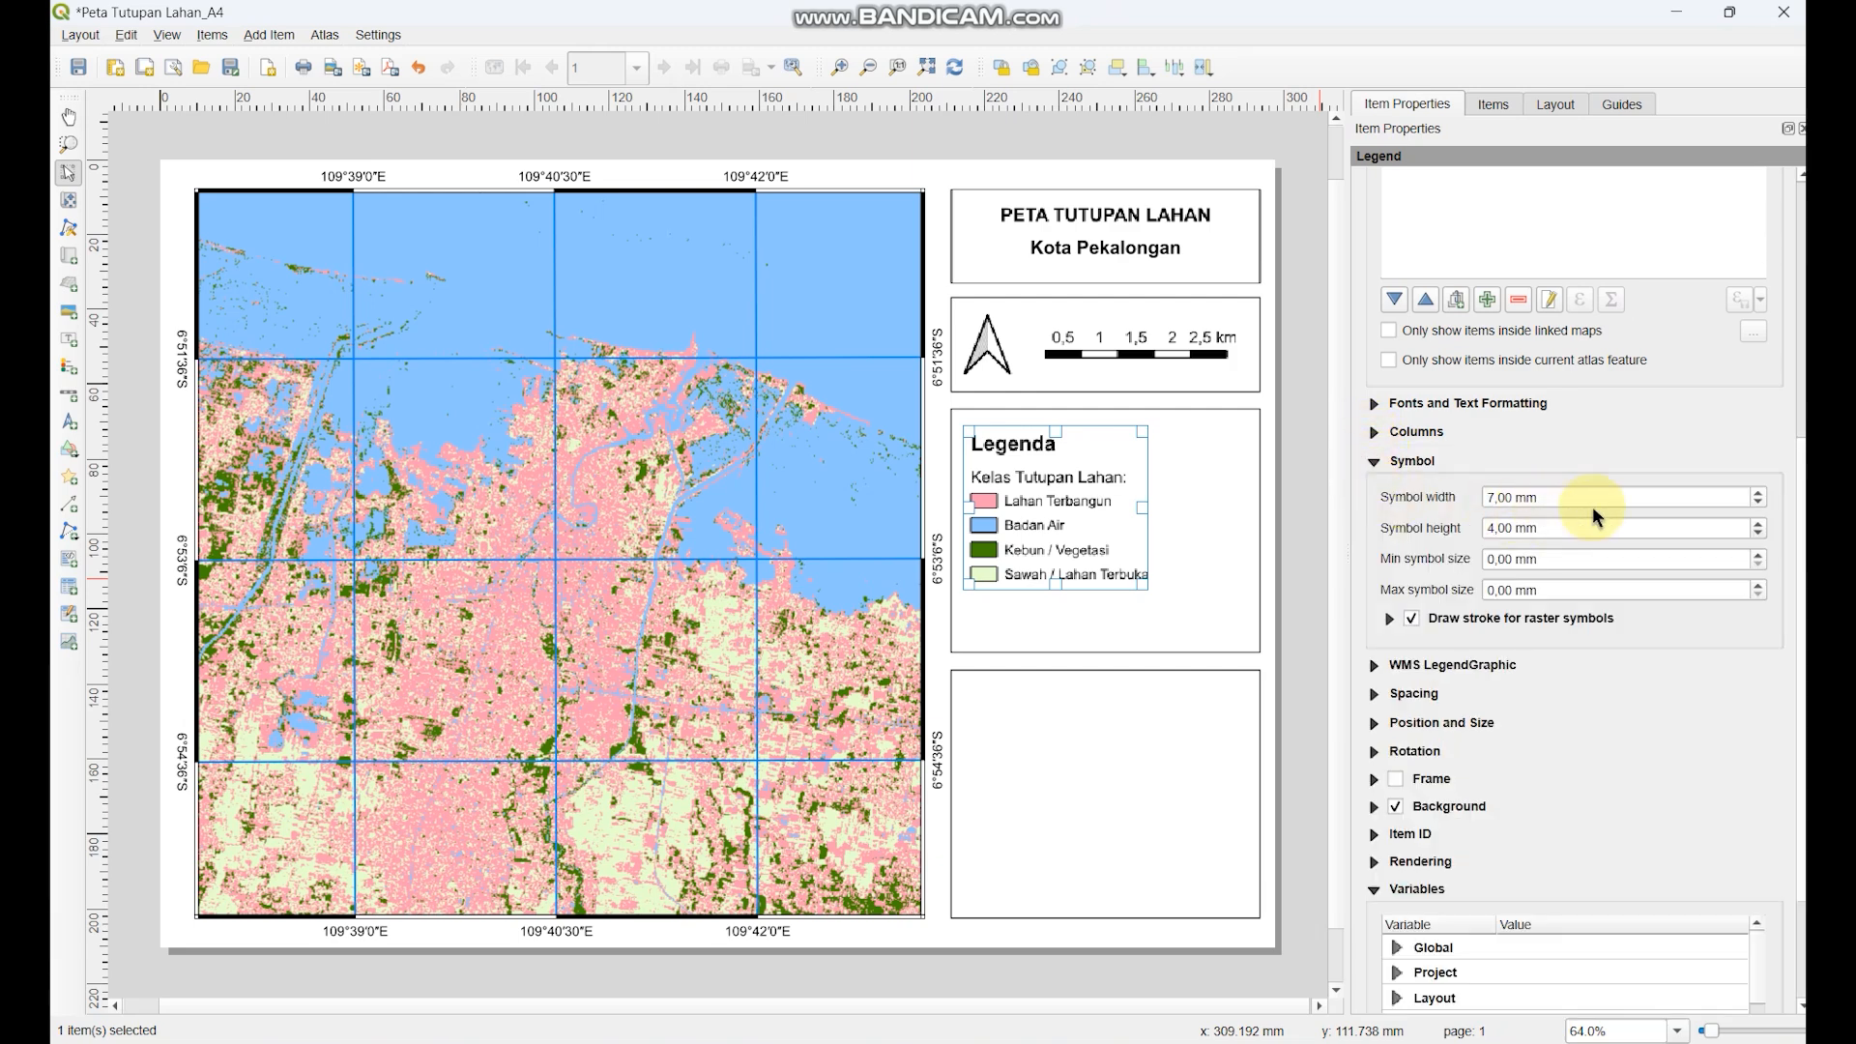
pyautogui.click(1759, 494)
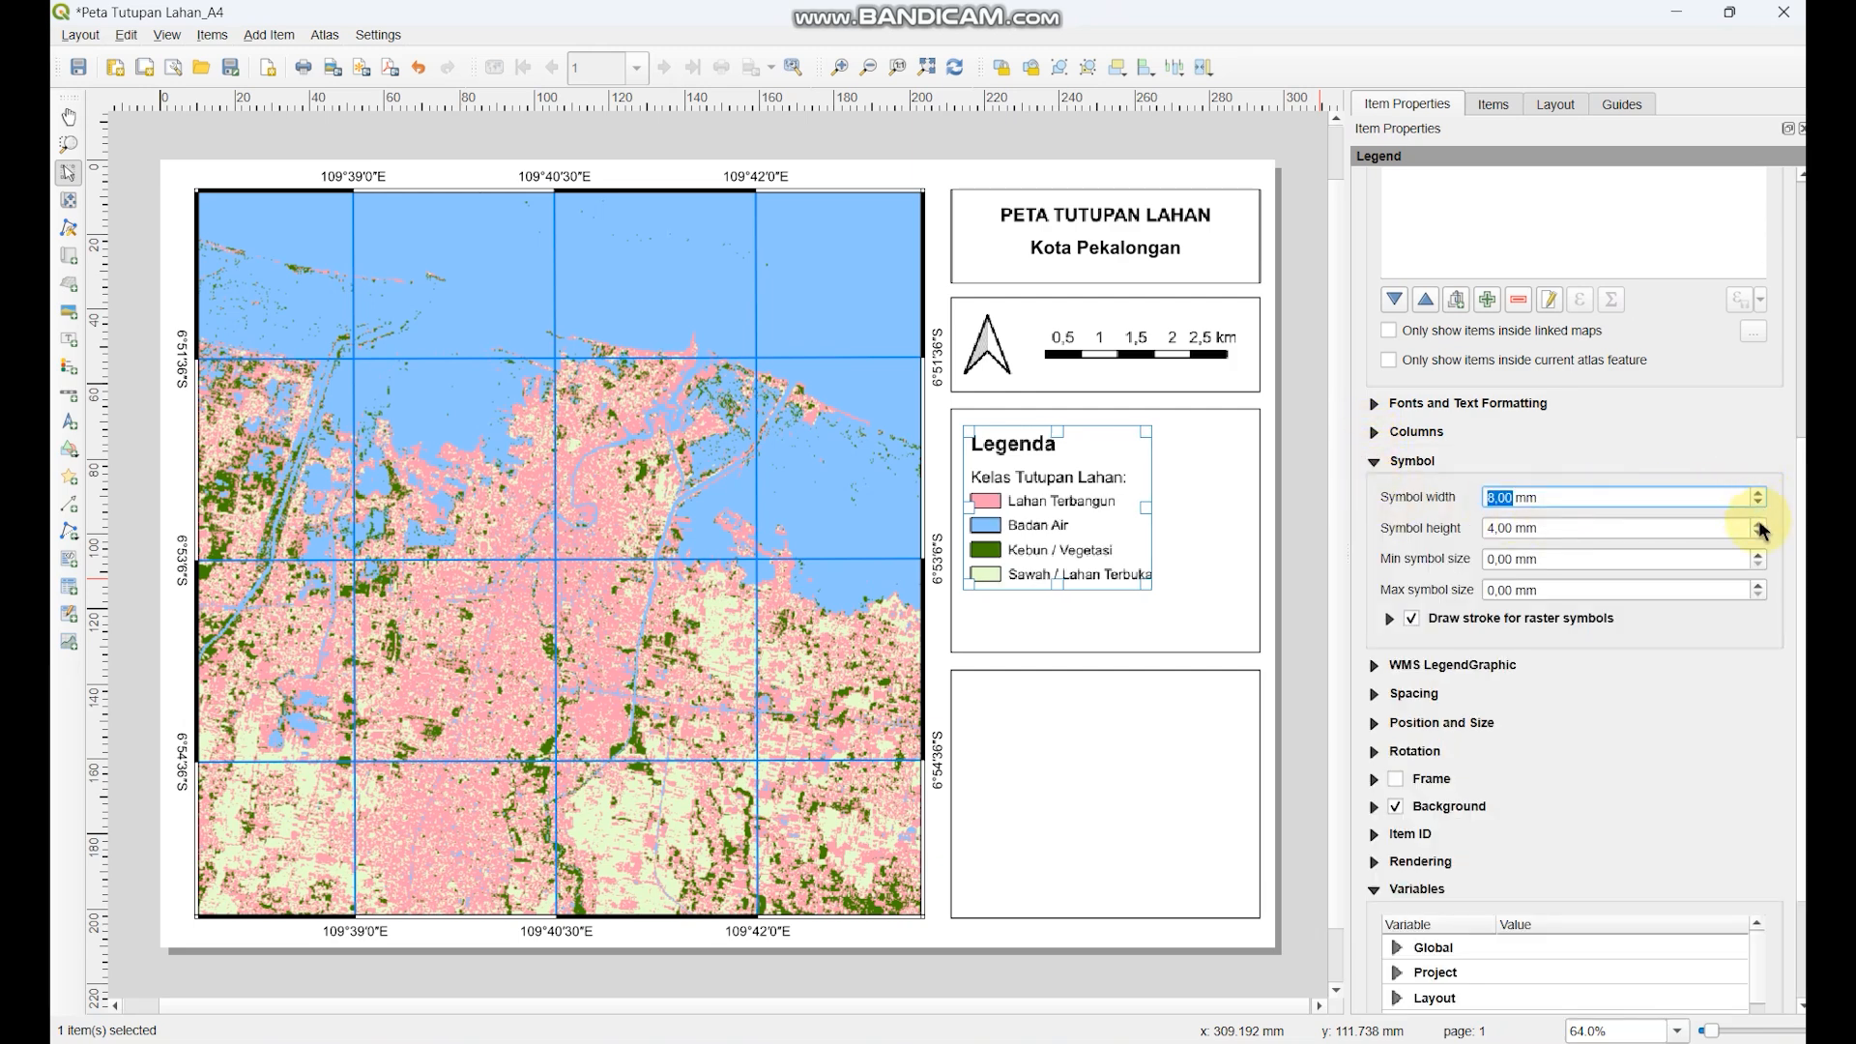
pyautogui.click(1759, 524)
pyautogui.click(1377, 466)
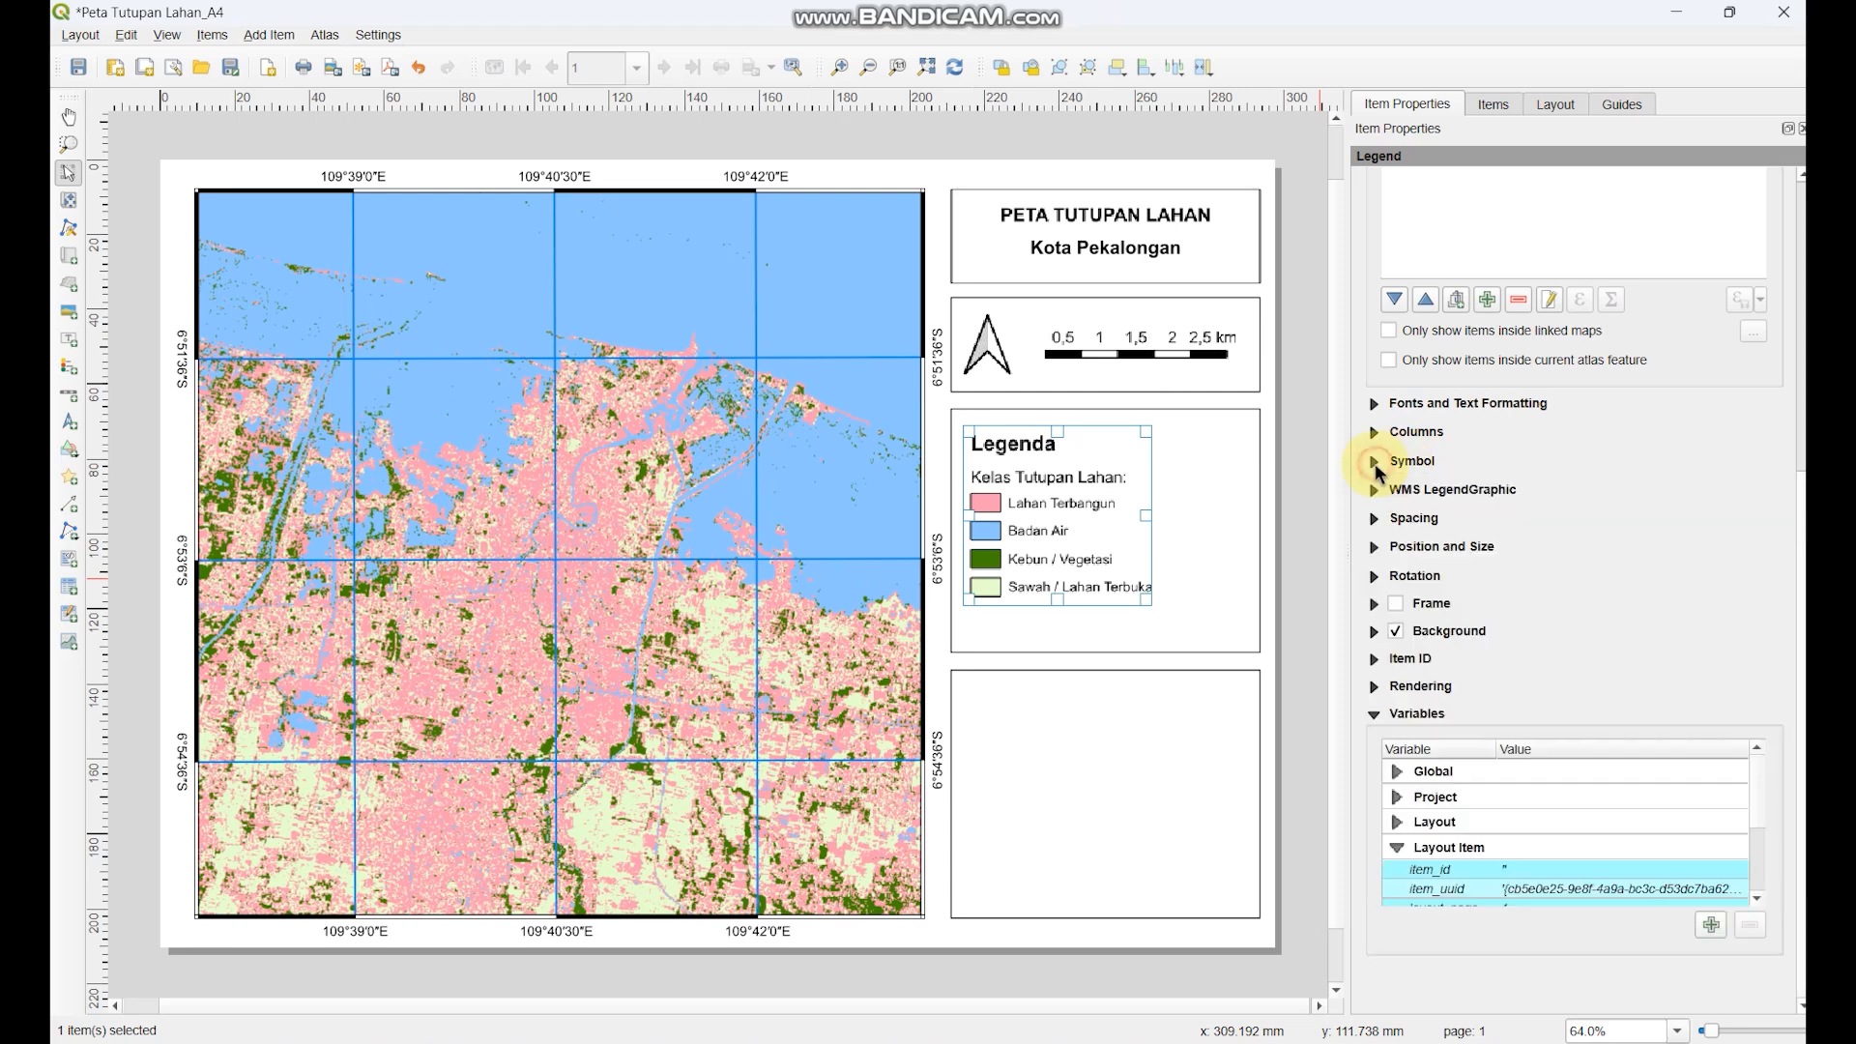
# - Set the legend's spacing to 2.5 mm below the title and 5 mm above groups, and deselect the legend
pyautogui.click(1374, 519)
pyautogui.click(1759, 401)
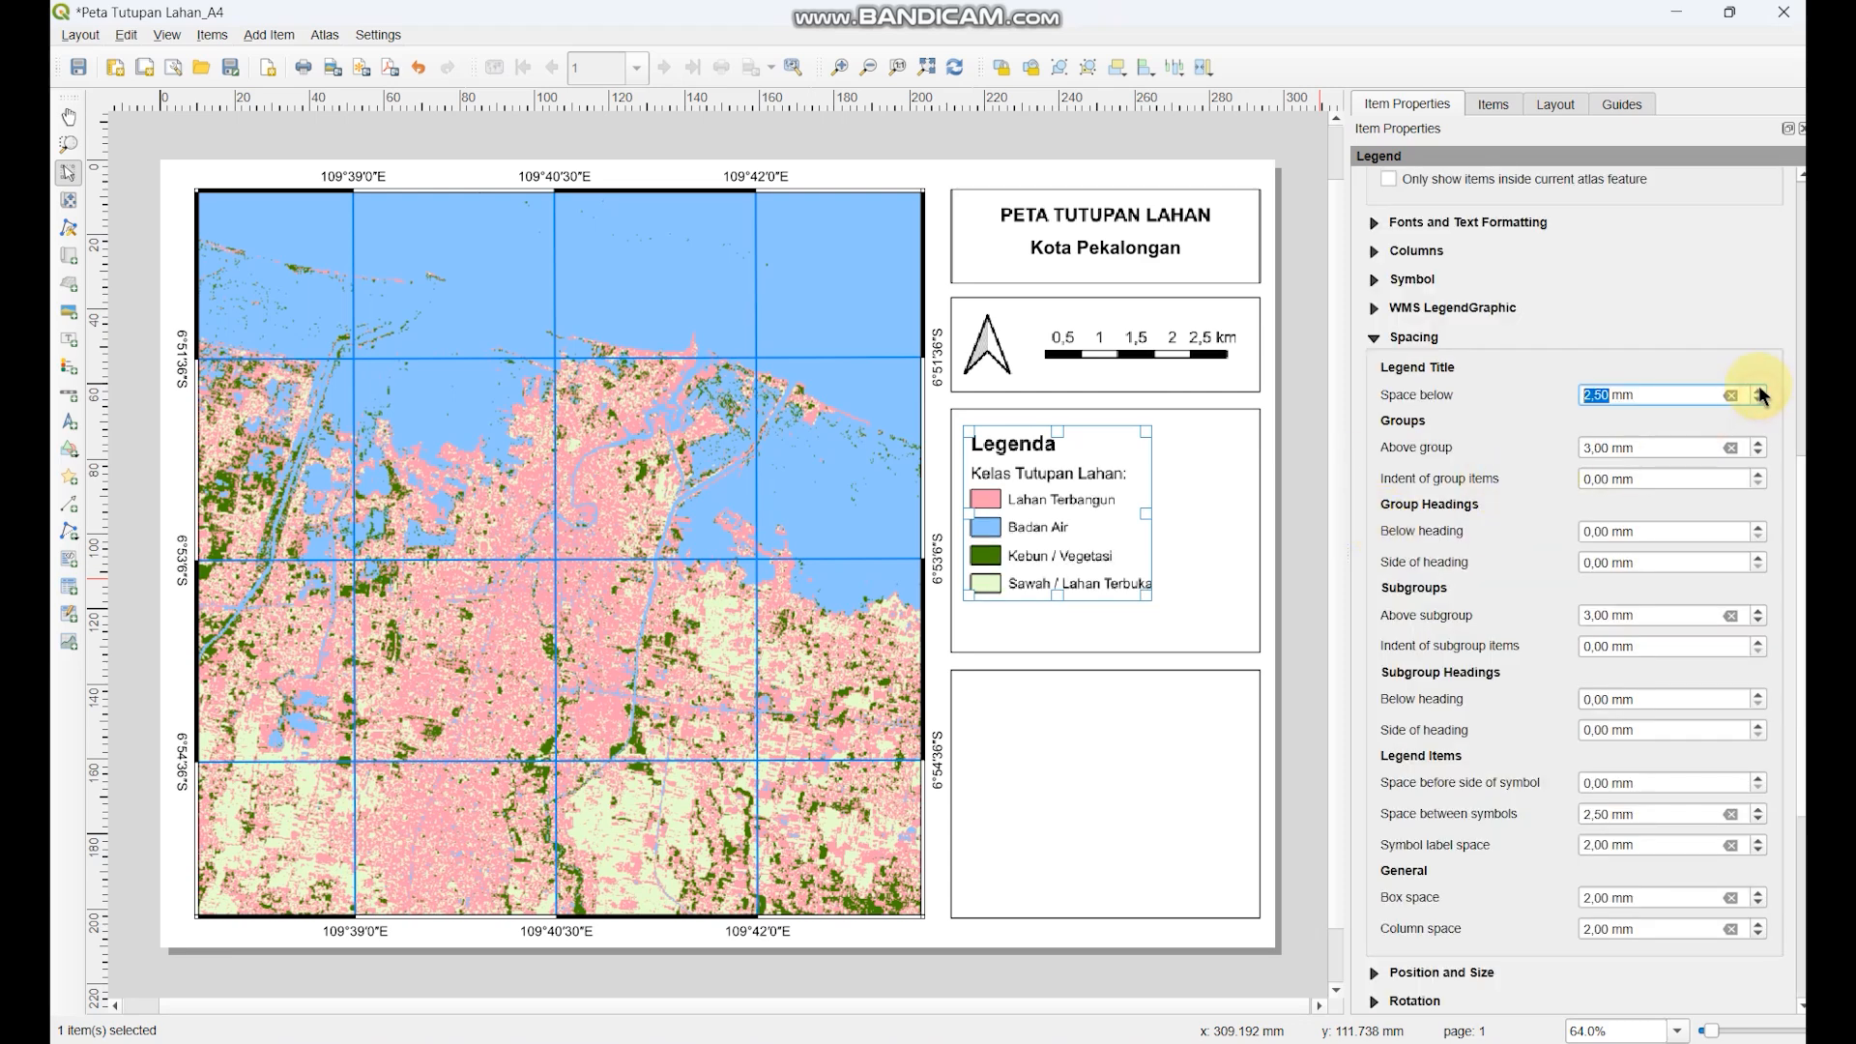
pyautogui.click(1757, 443)
pyautogui.scroll(-2, 1530, 561)
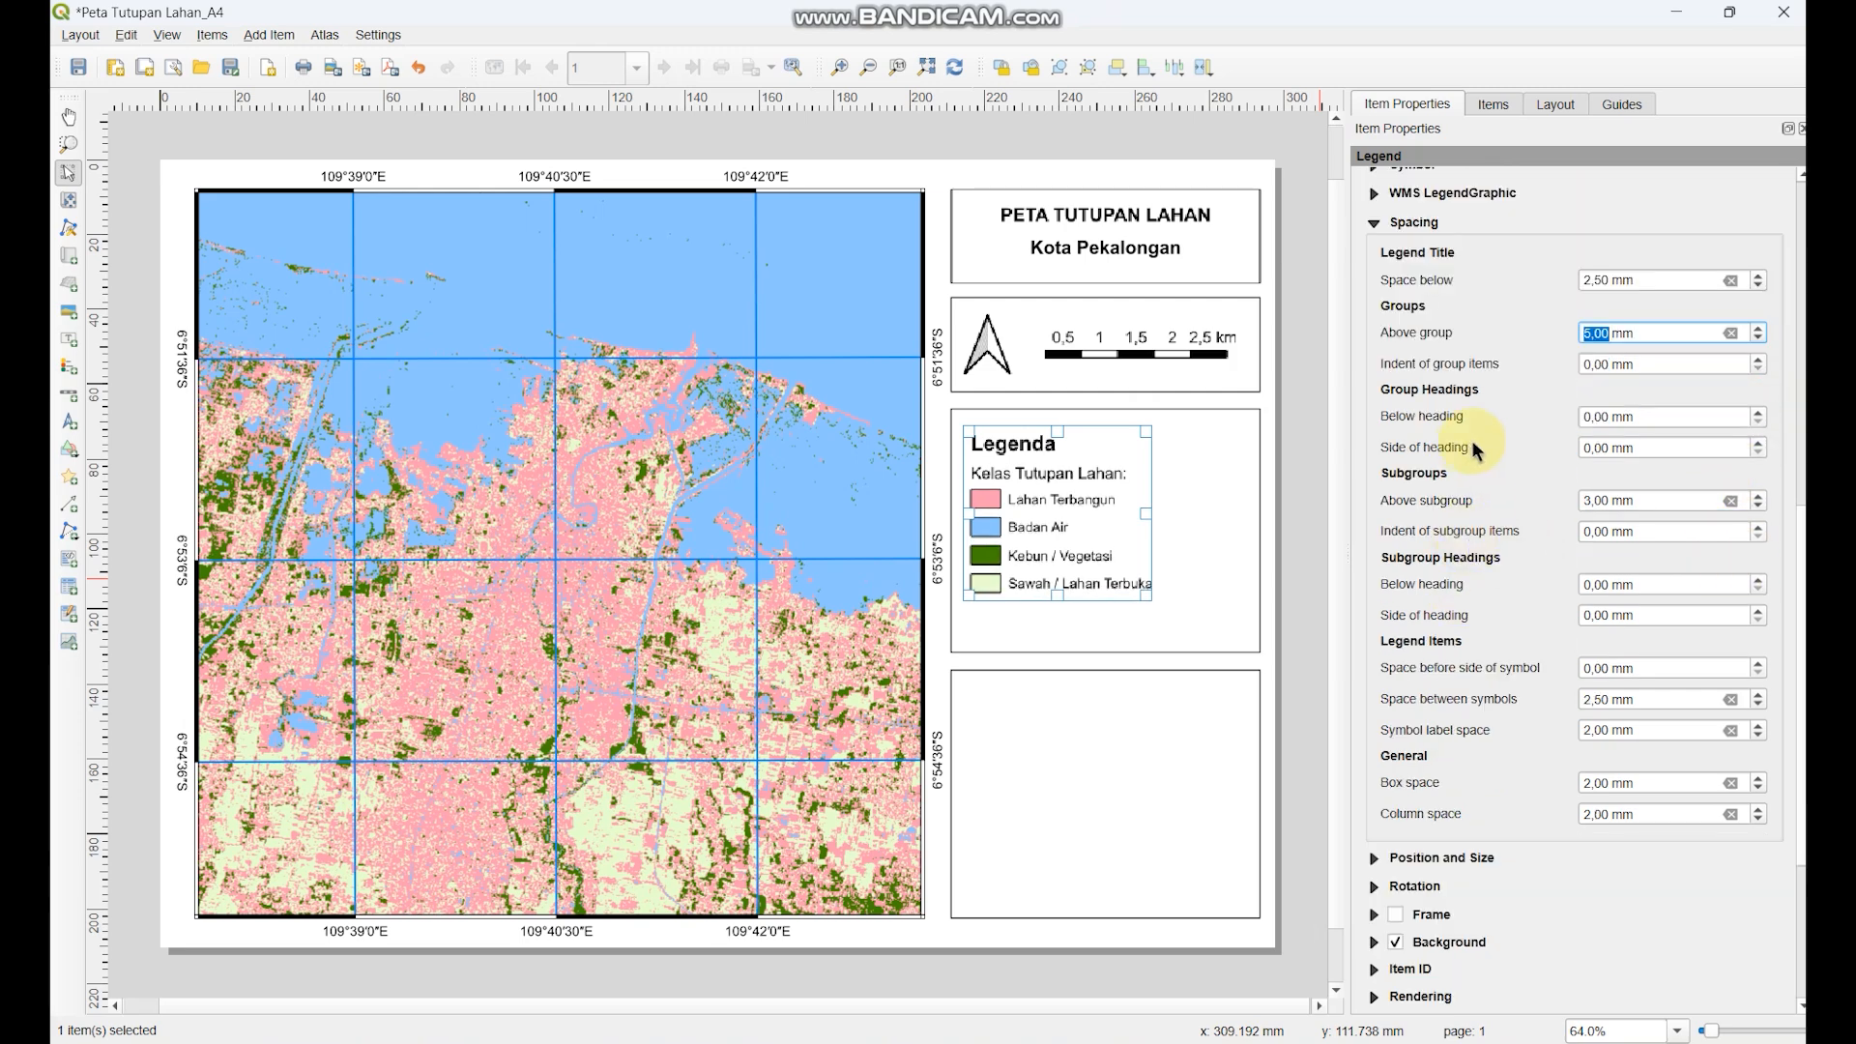
pyautogui.click(1385, 234)
pyautogui.click(1308, 409)
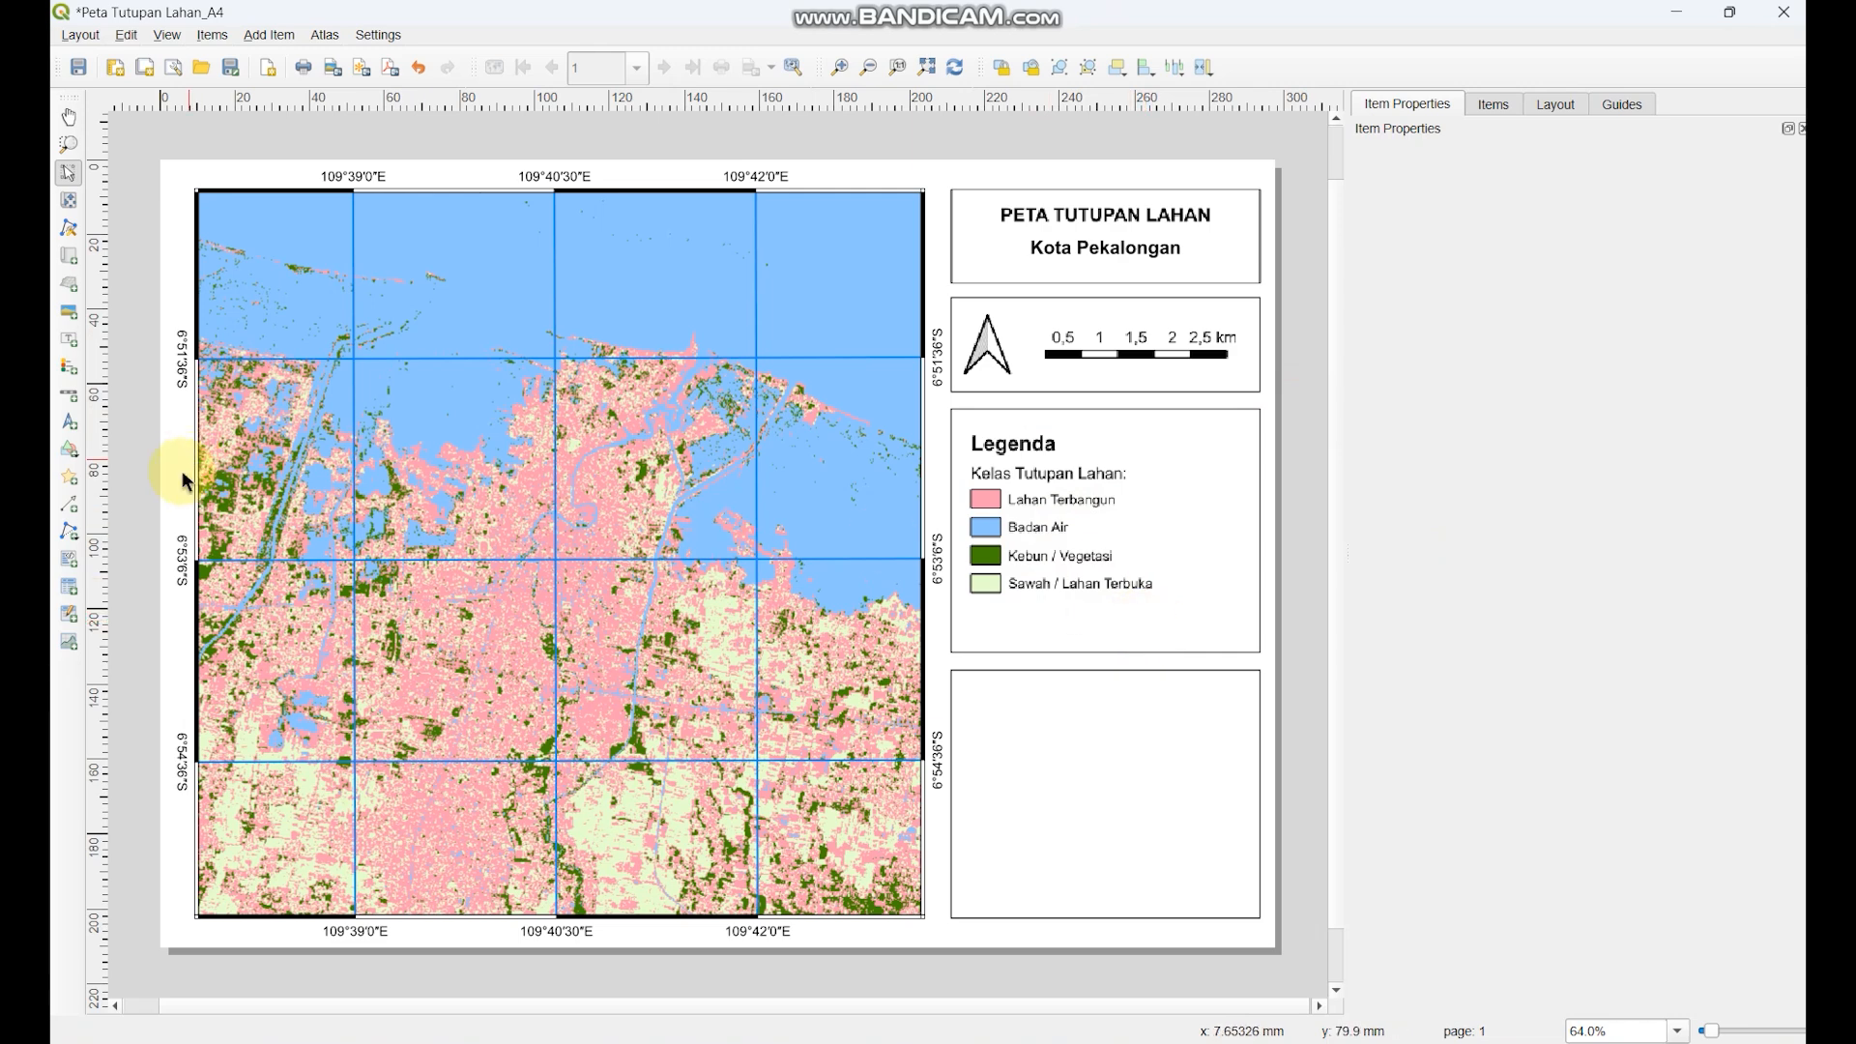
# - Add a second map as an inset inside the empty box below the legend
pyautogui.click(63, 419)
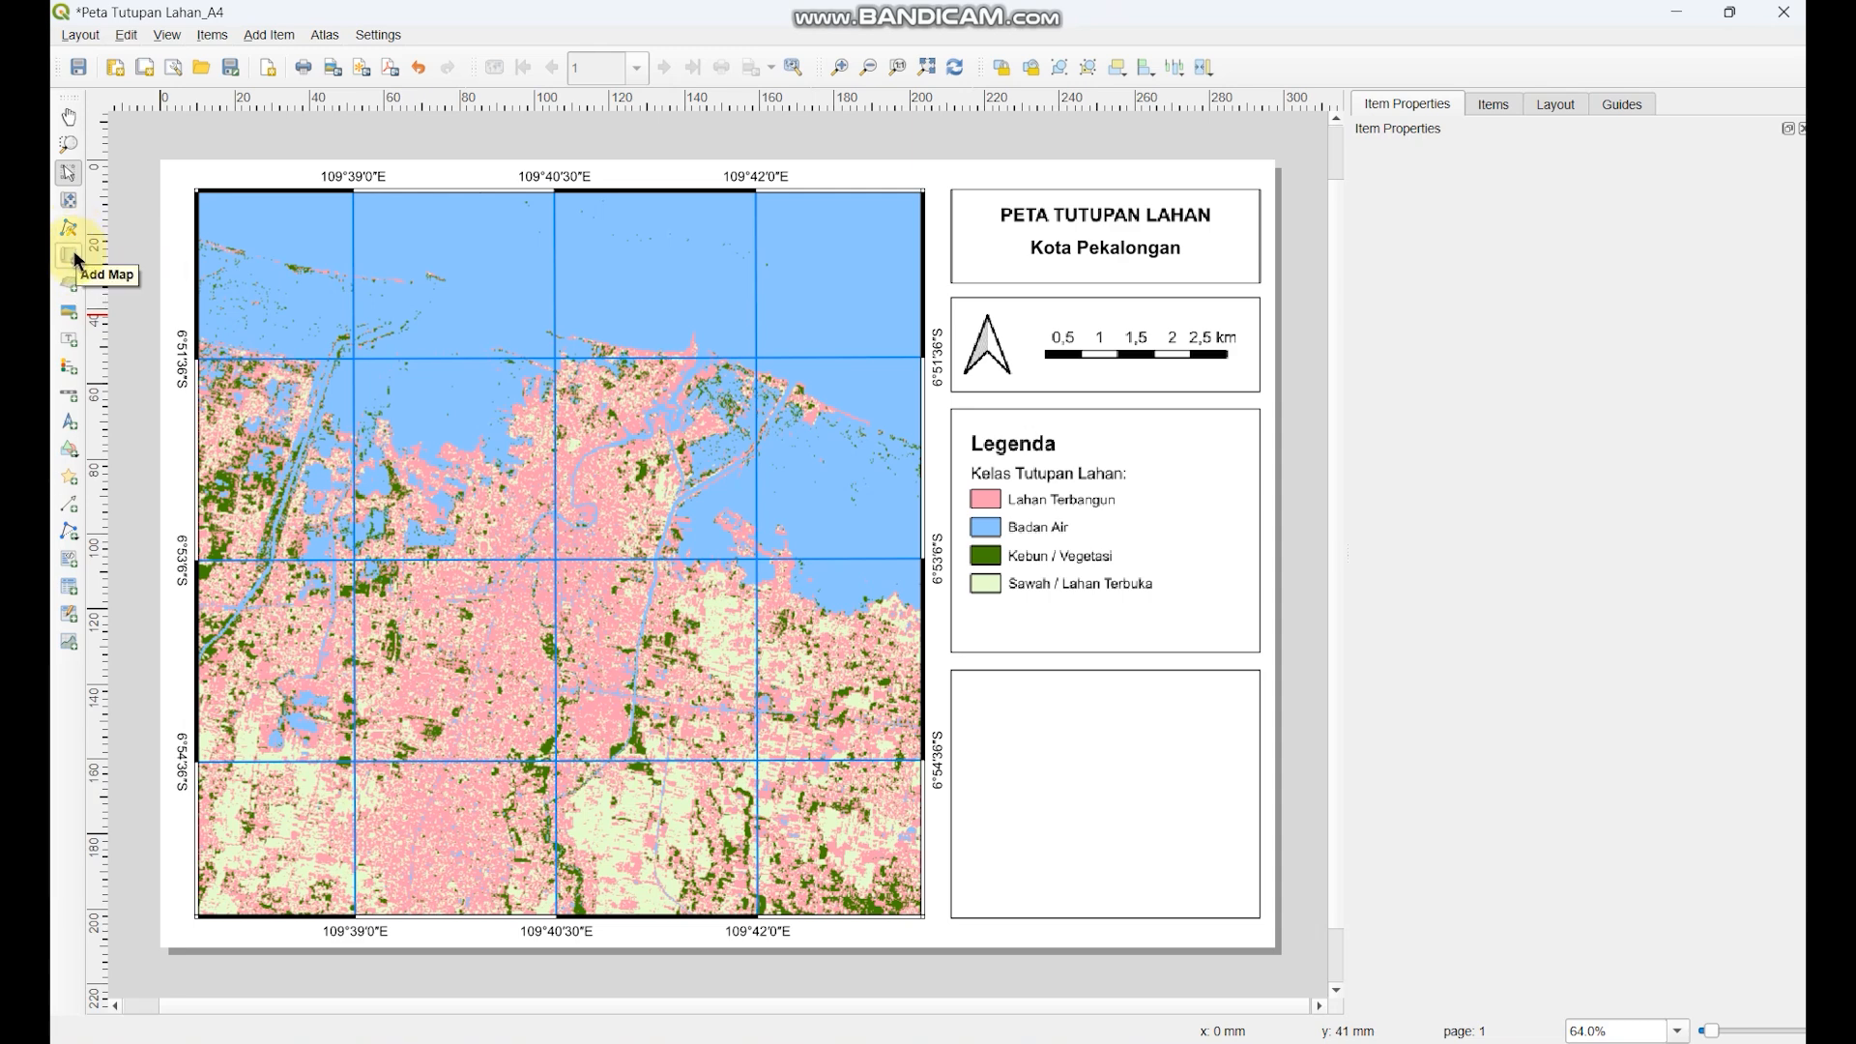
pyautogui.click(418, 267)
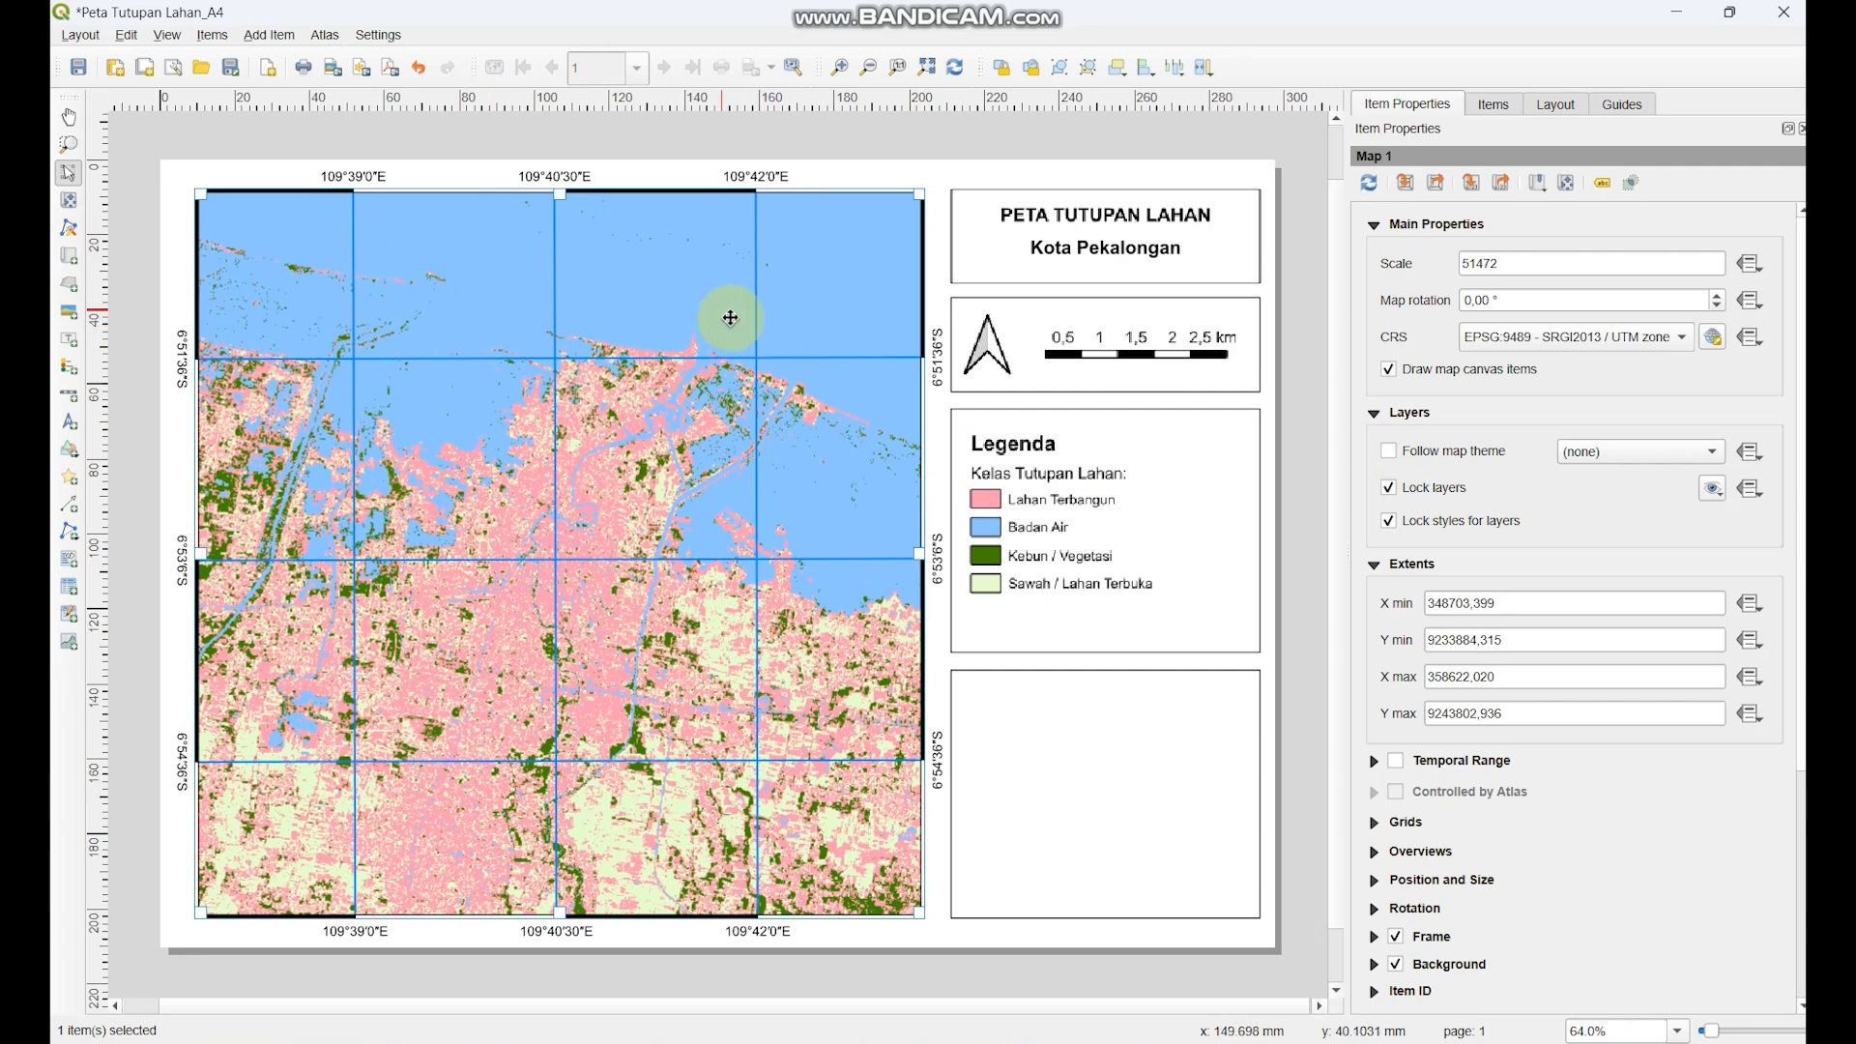
pyautogui.click(69, 257)
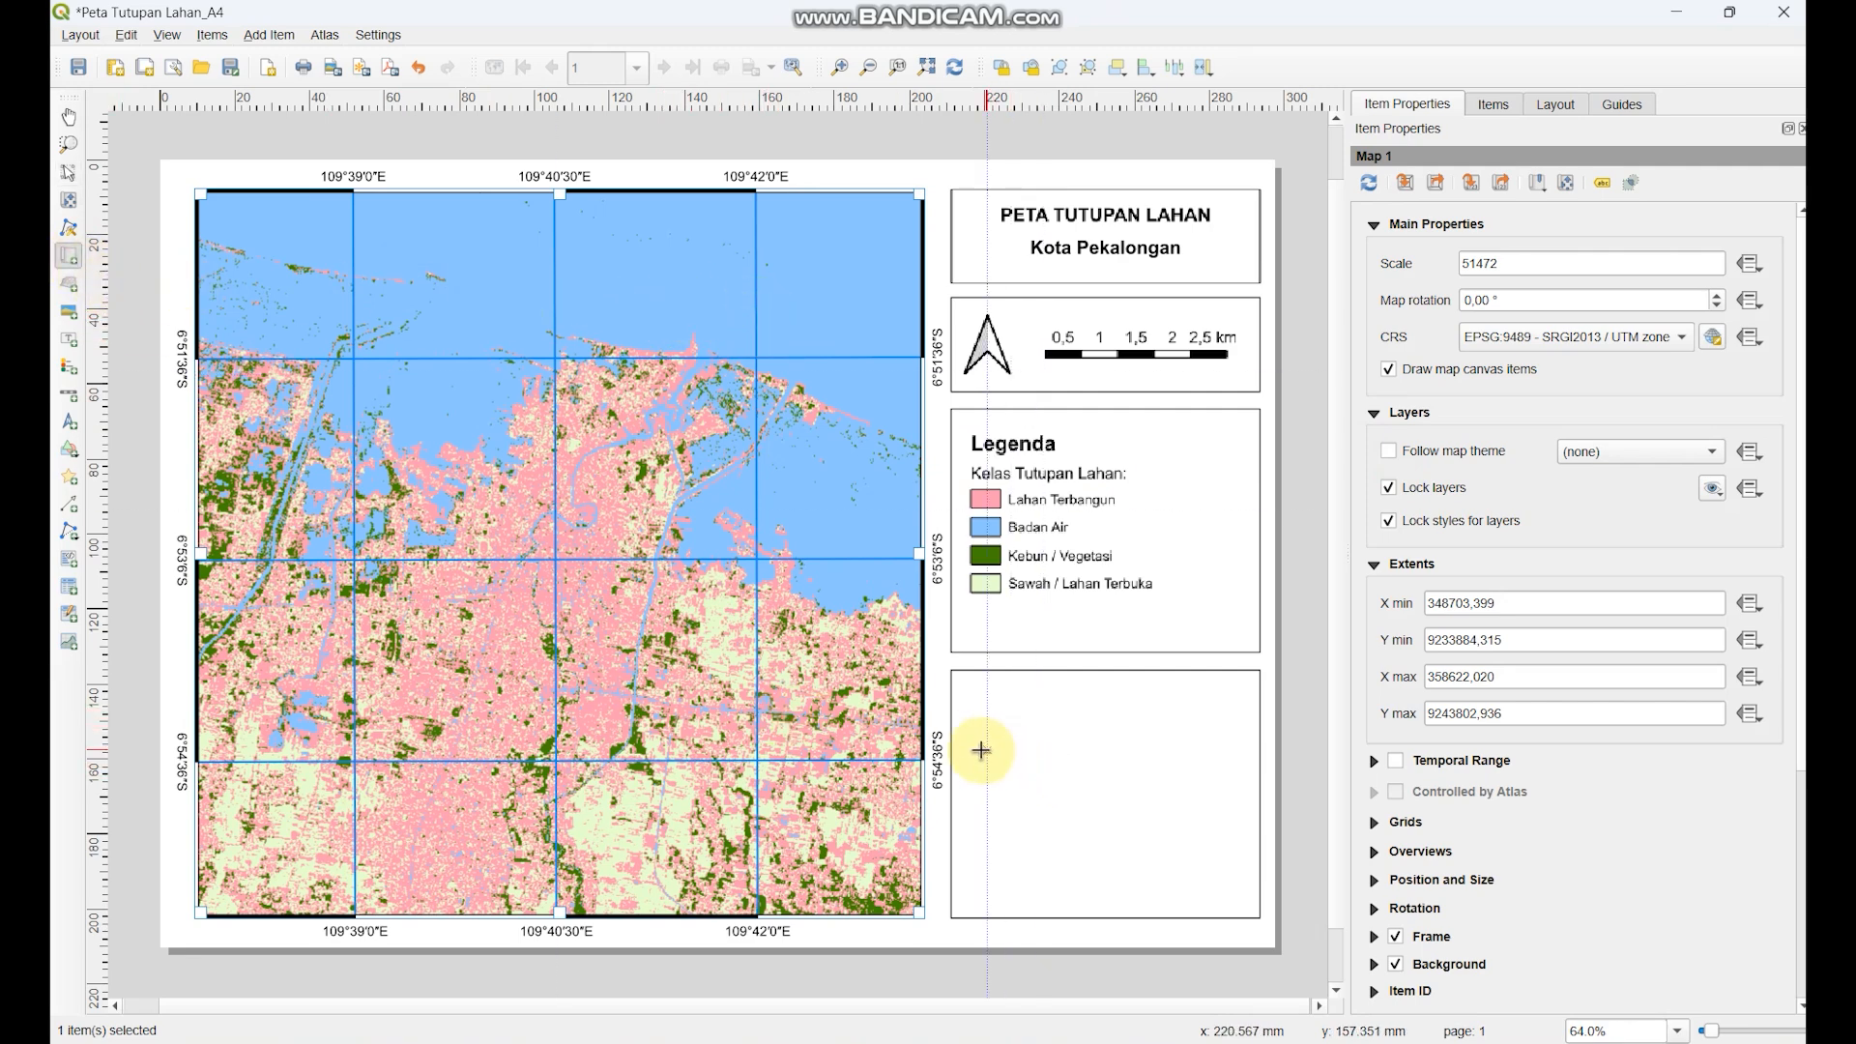
pyautogui.moveTo(974, 731); pyautogui.dragTo(1238, 897)
pyautogui.moveTo(1157, 839); pyautogui.dragTo(1153, 844)
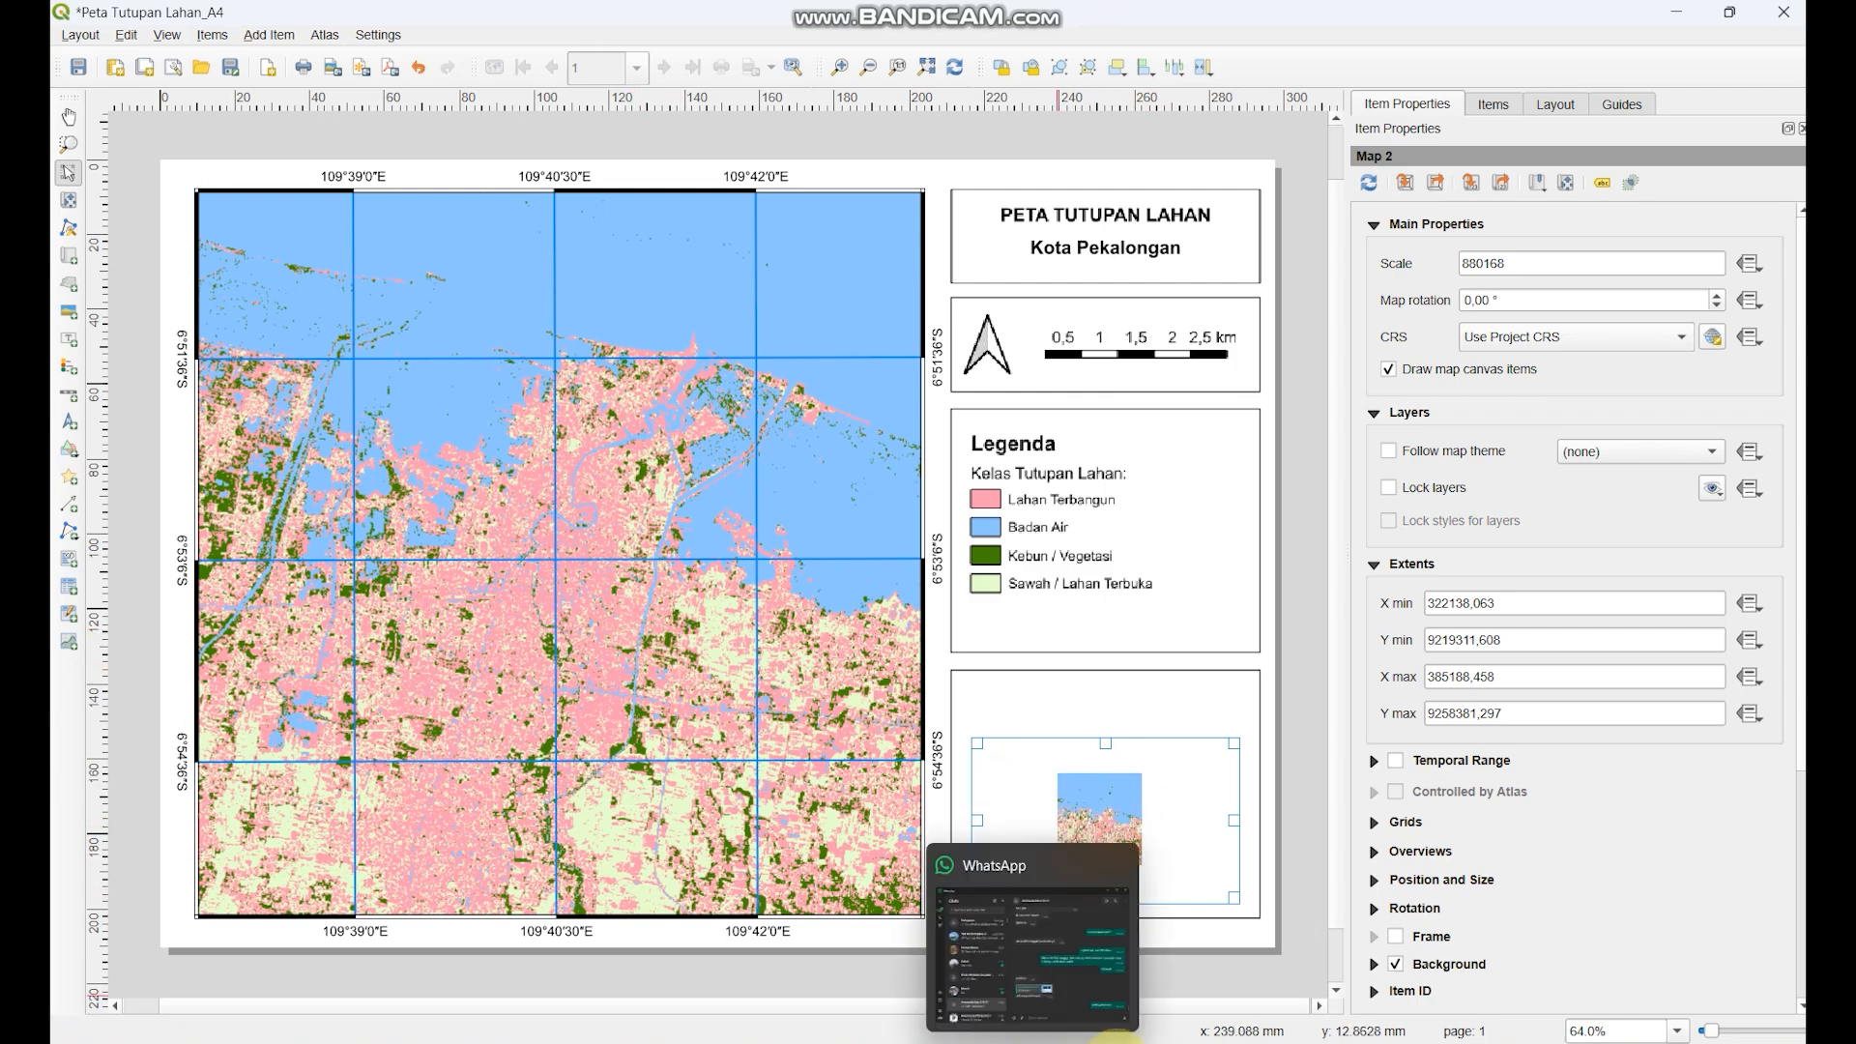
# - Switch to the main QGIS project window, hide the Hasil_Klasifikasi_supervised layer, and show the ESRI Imagery layer
pyautogui.click(1080, 998)
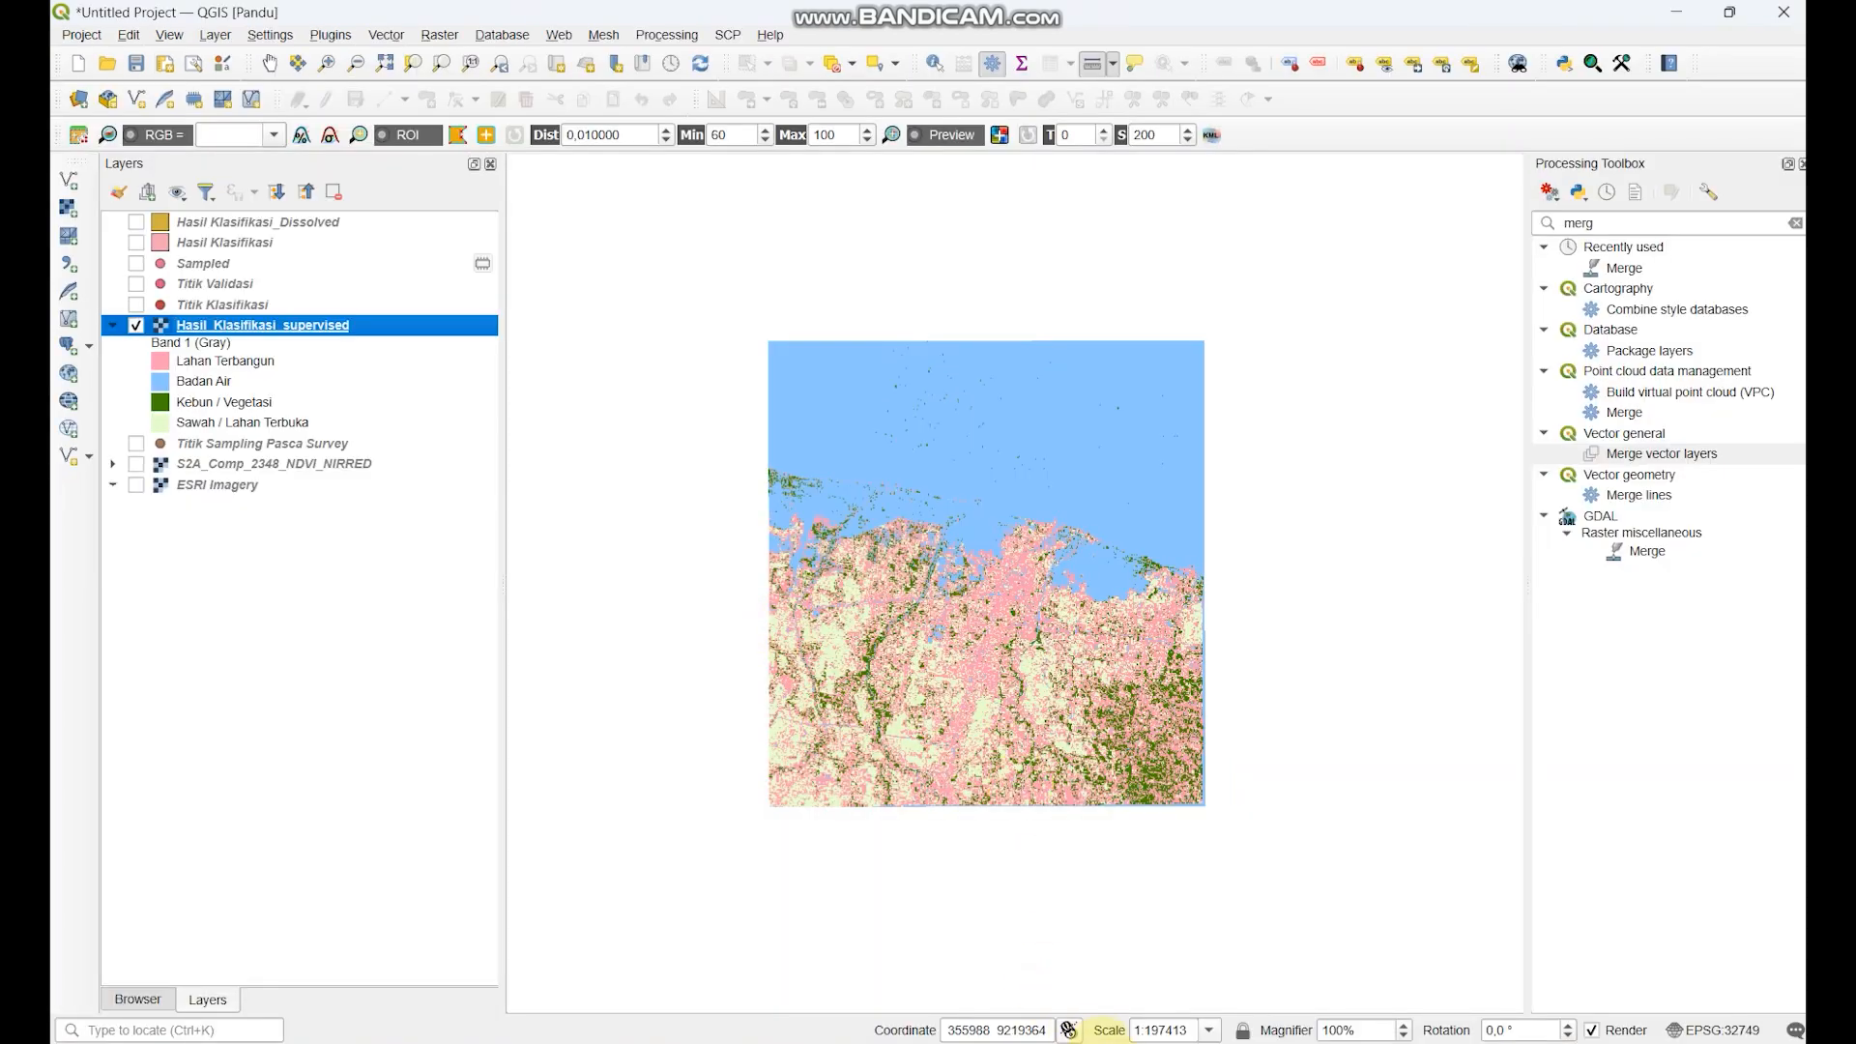
pyautogui.moveTo(1132, 1042)
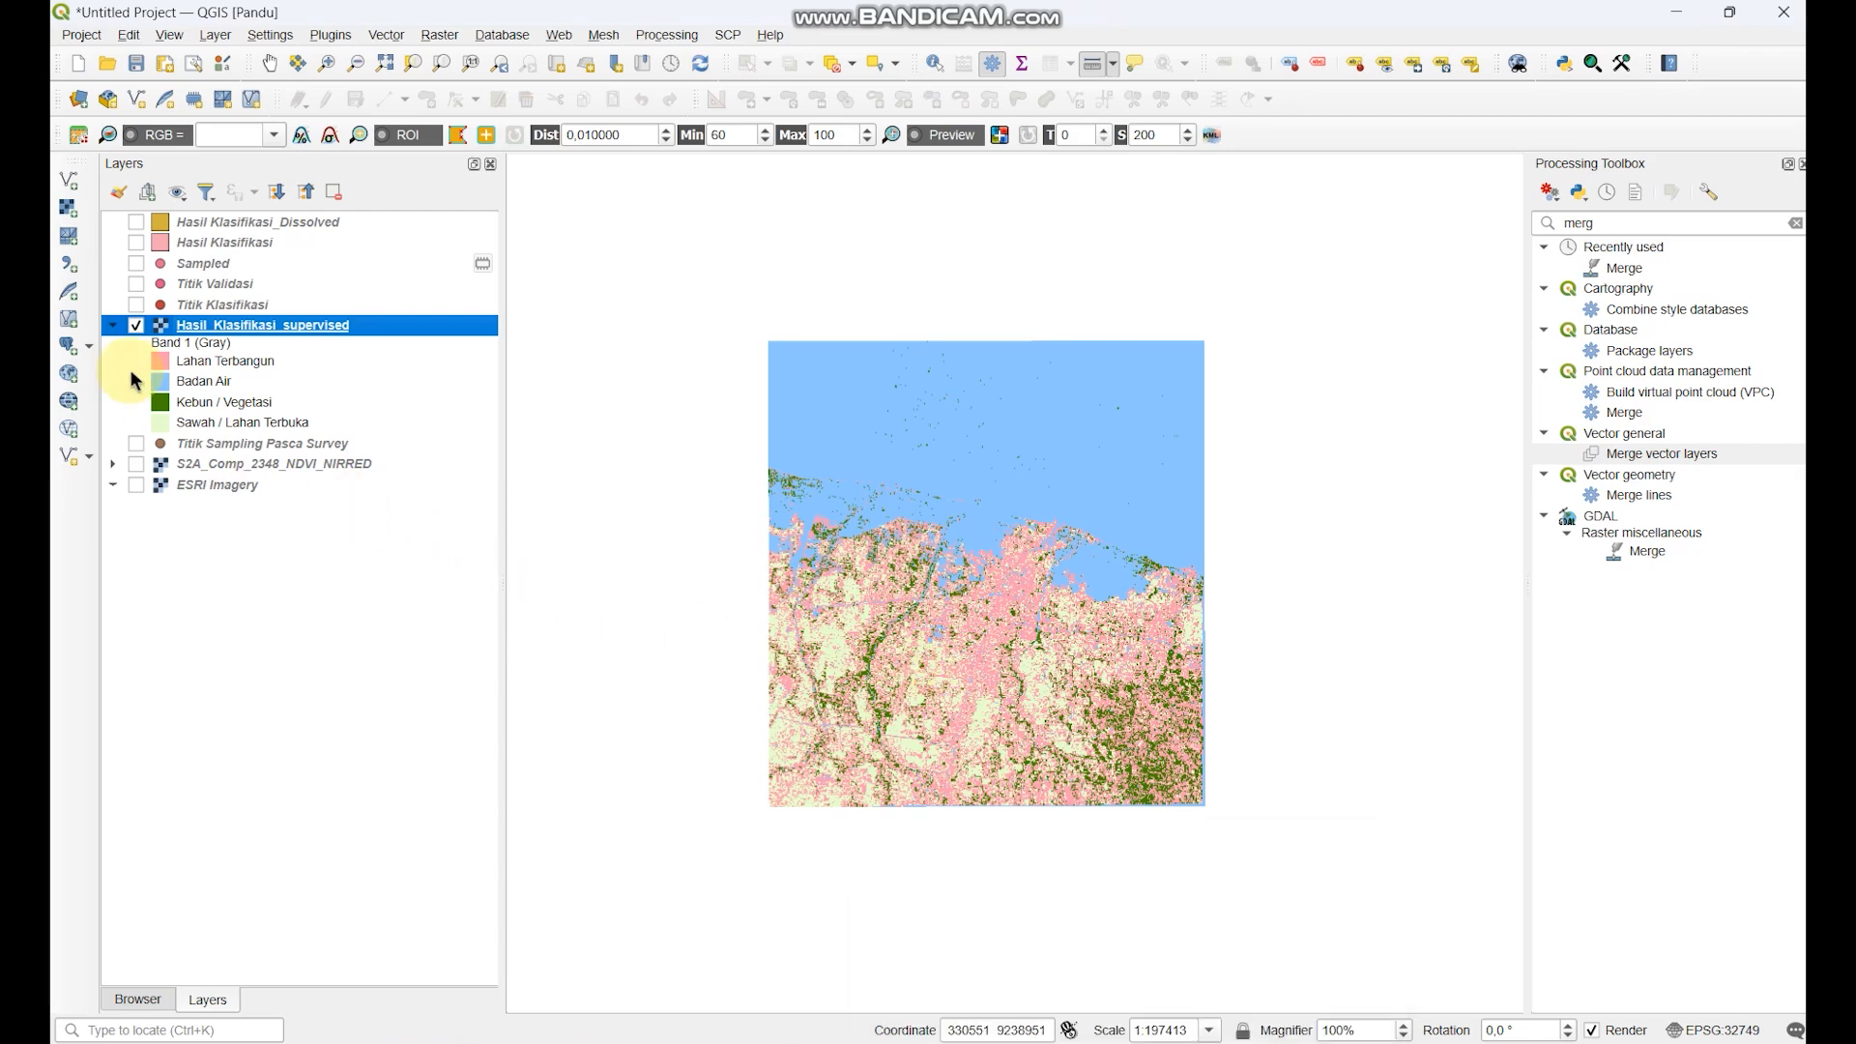
pyautogui.click(135, 327)
pyautogui.click(115, 326)
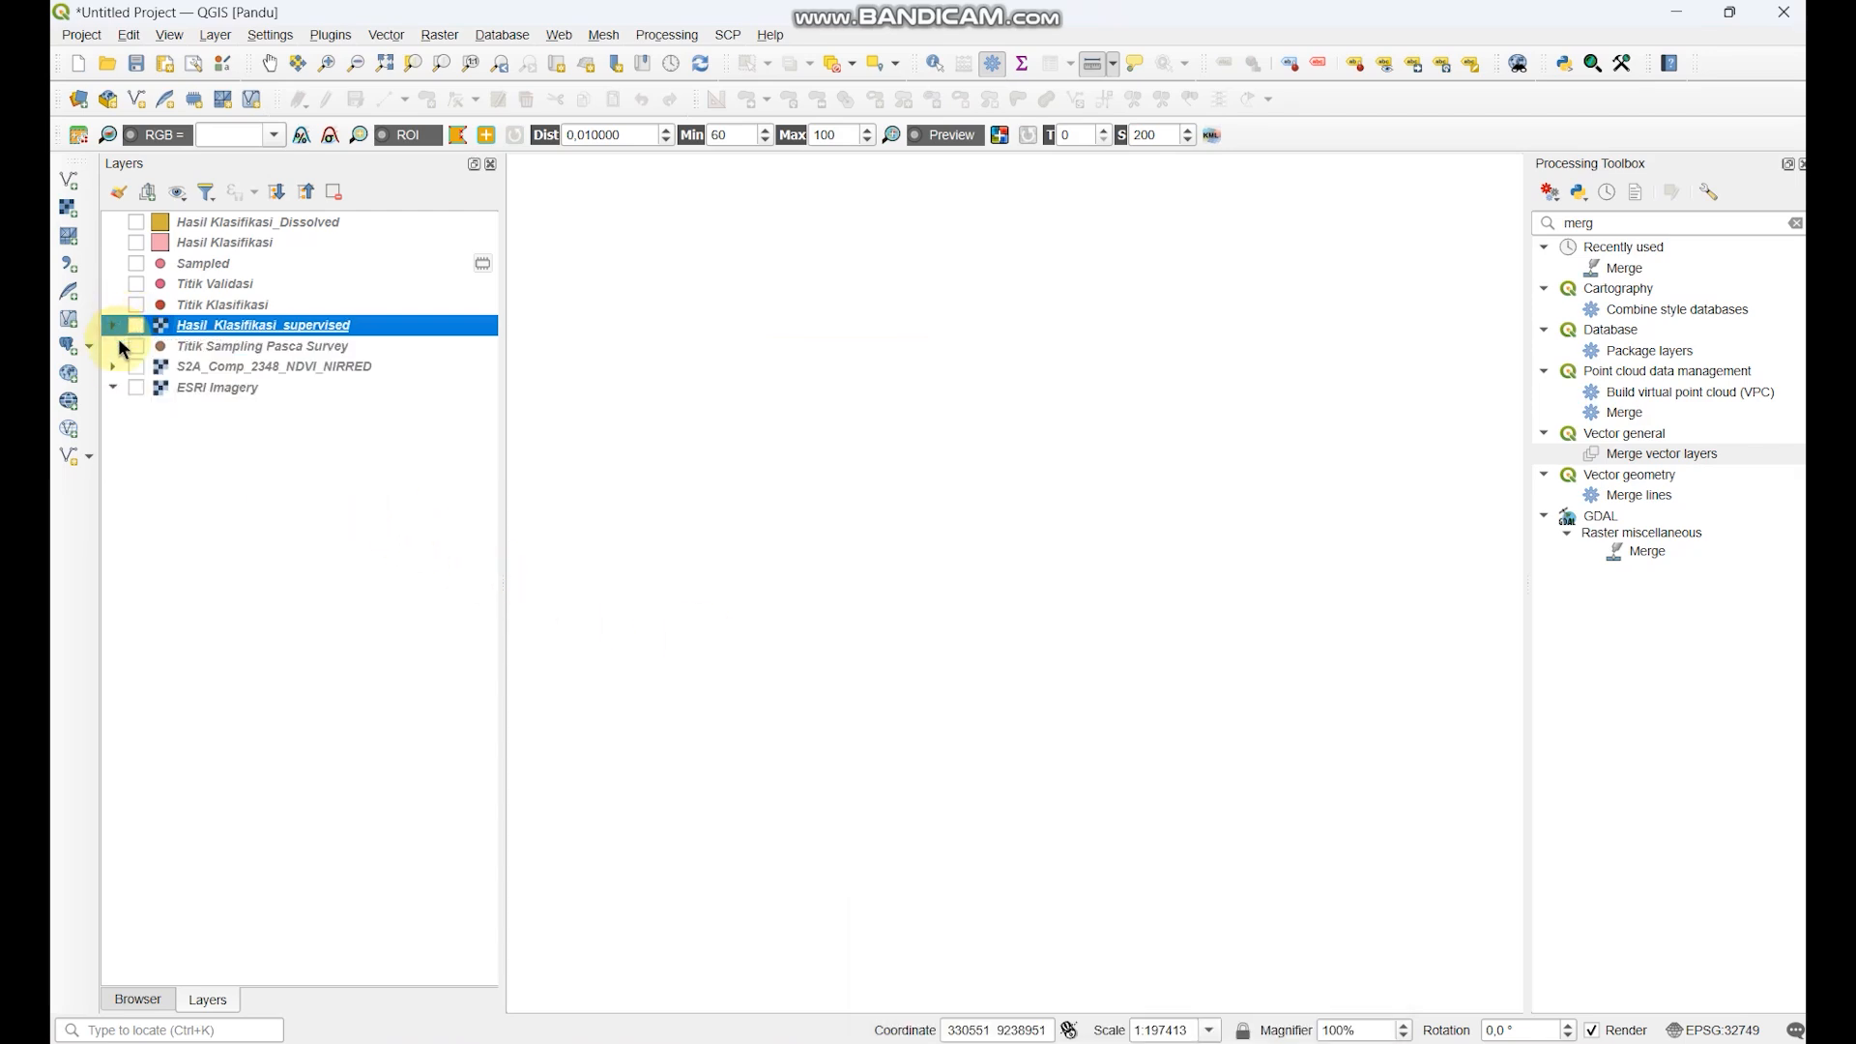
pyautogui.click(136, 387)
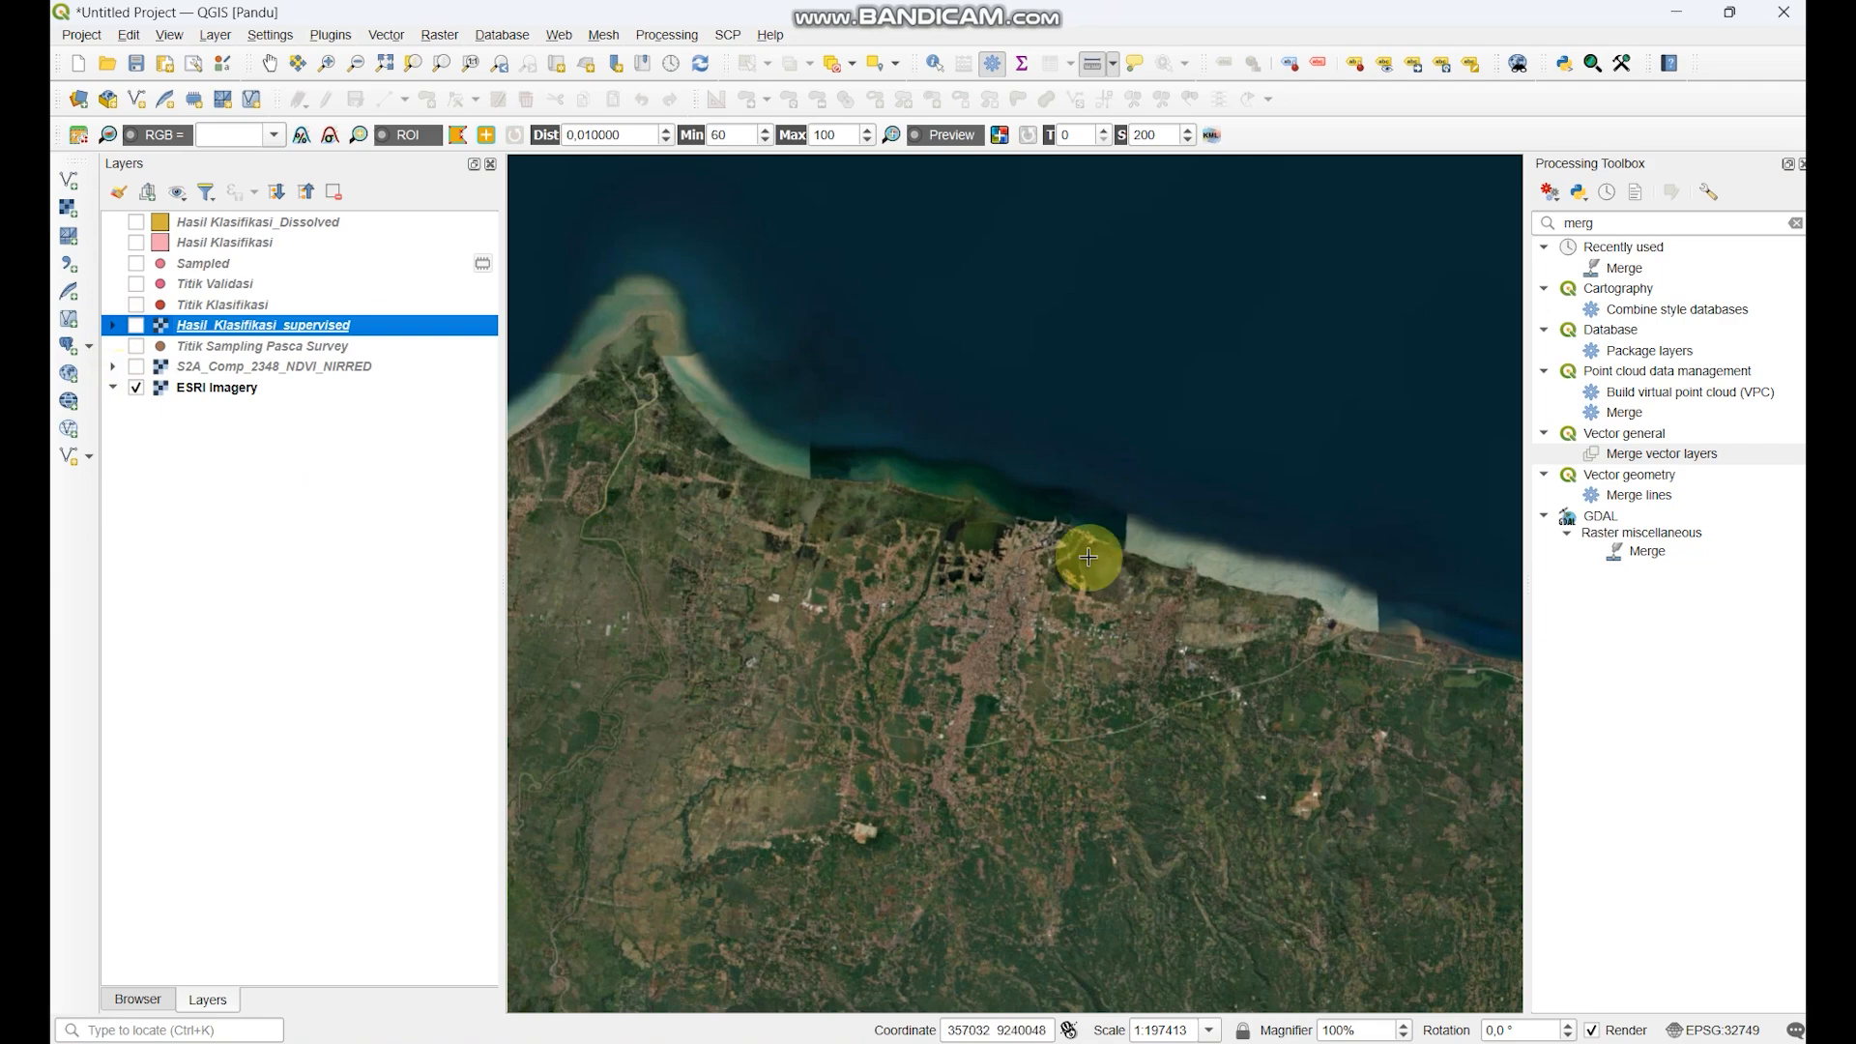
pyautogui.scroll(-2, 1087, 554)
# - Return to the print layout, refresh it, and zoom and shift the inset map's content to show the island of Java
pyautogui.hotkey('alt', 'Tab')
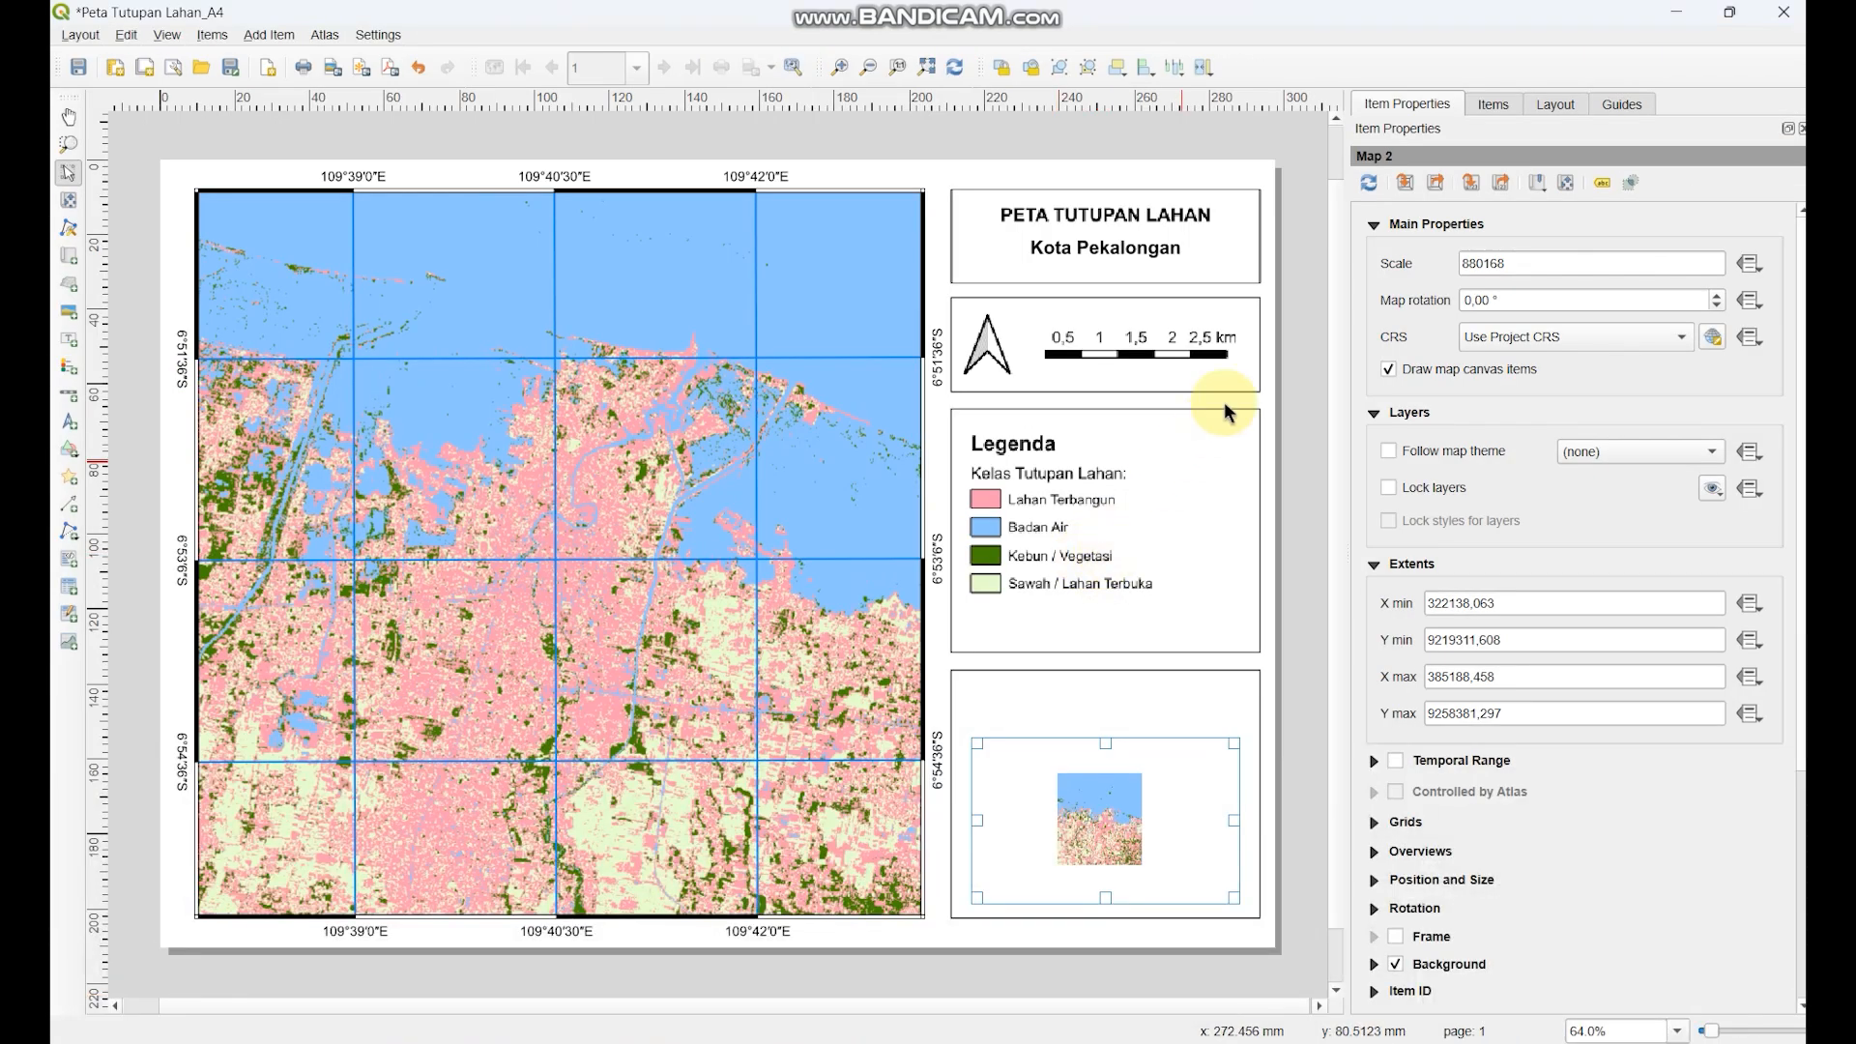
pyautogui.click(954, 67)
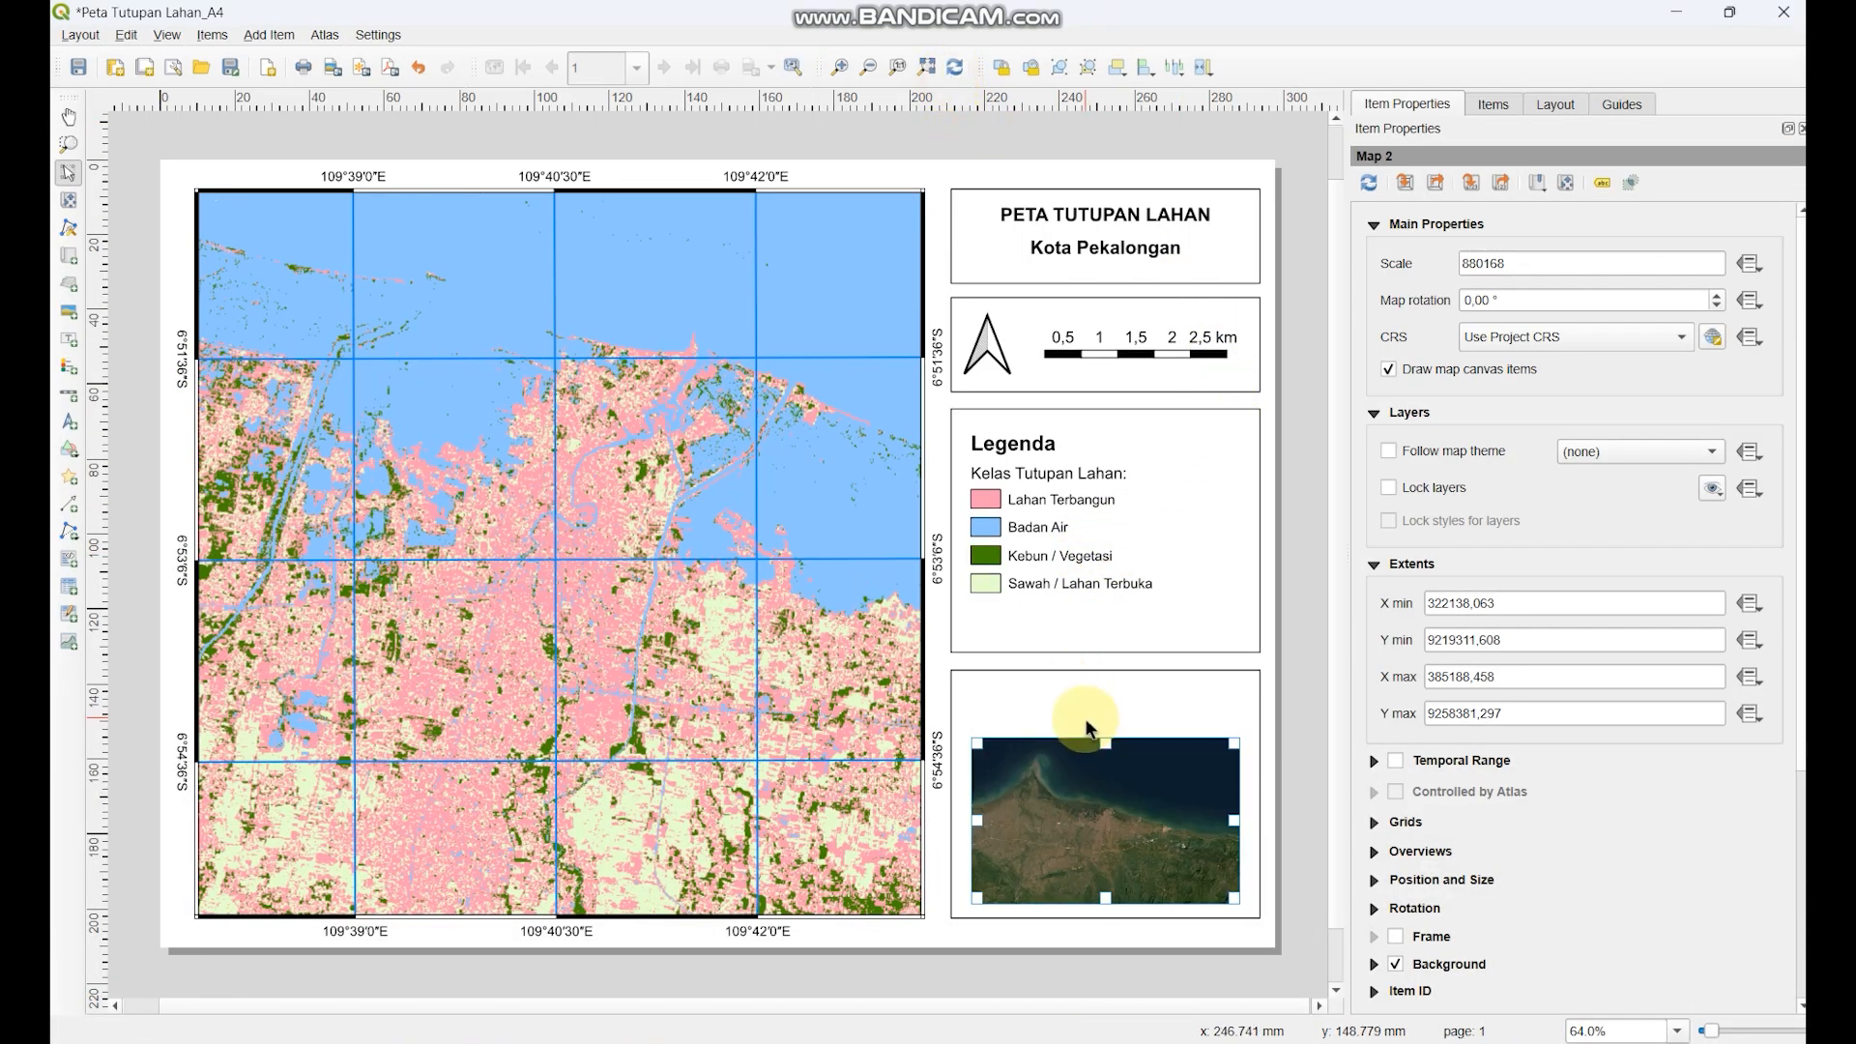
pyautogui.click(69, 202)
pyautogui.scroll(-4, 1101, 820)
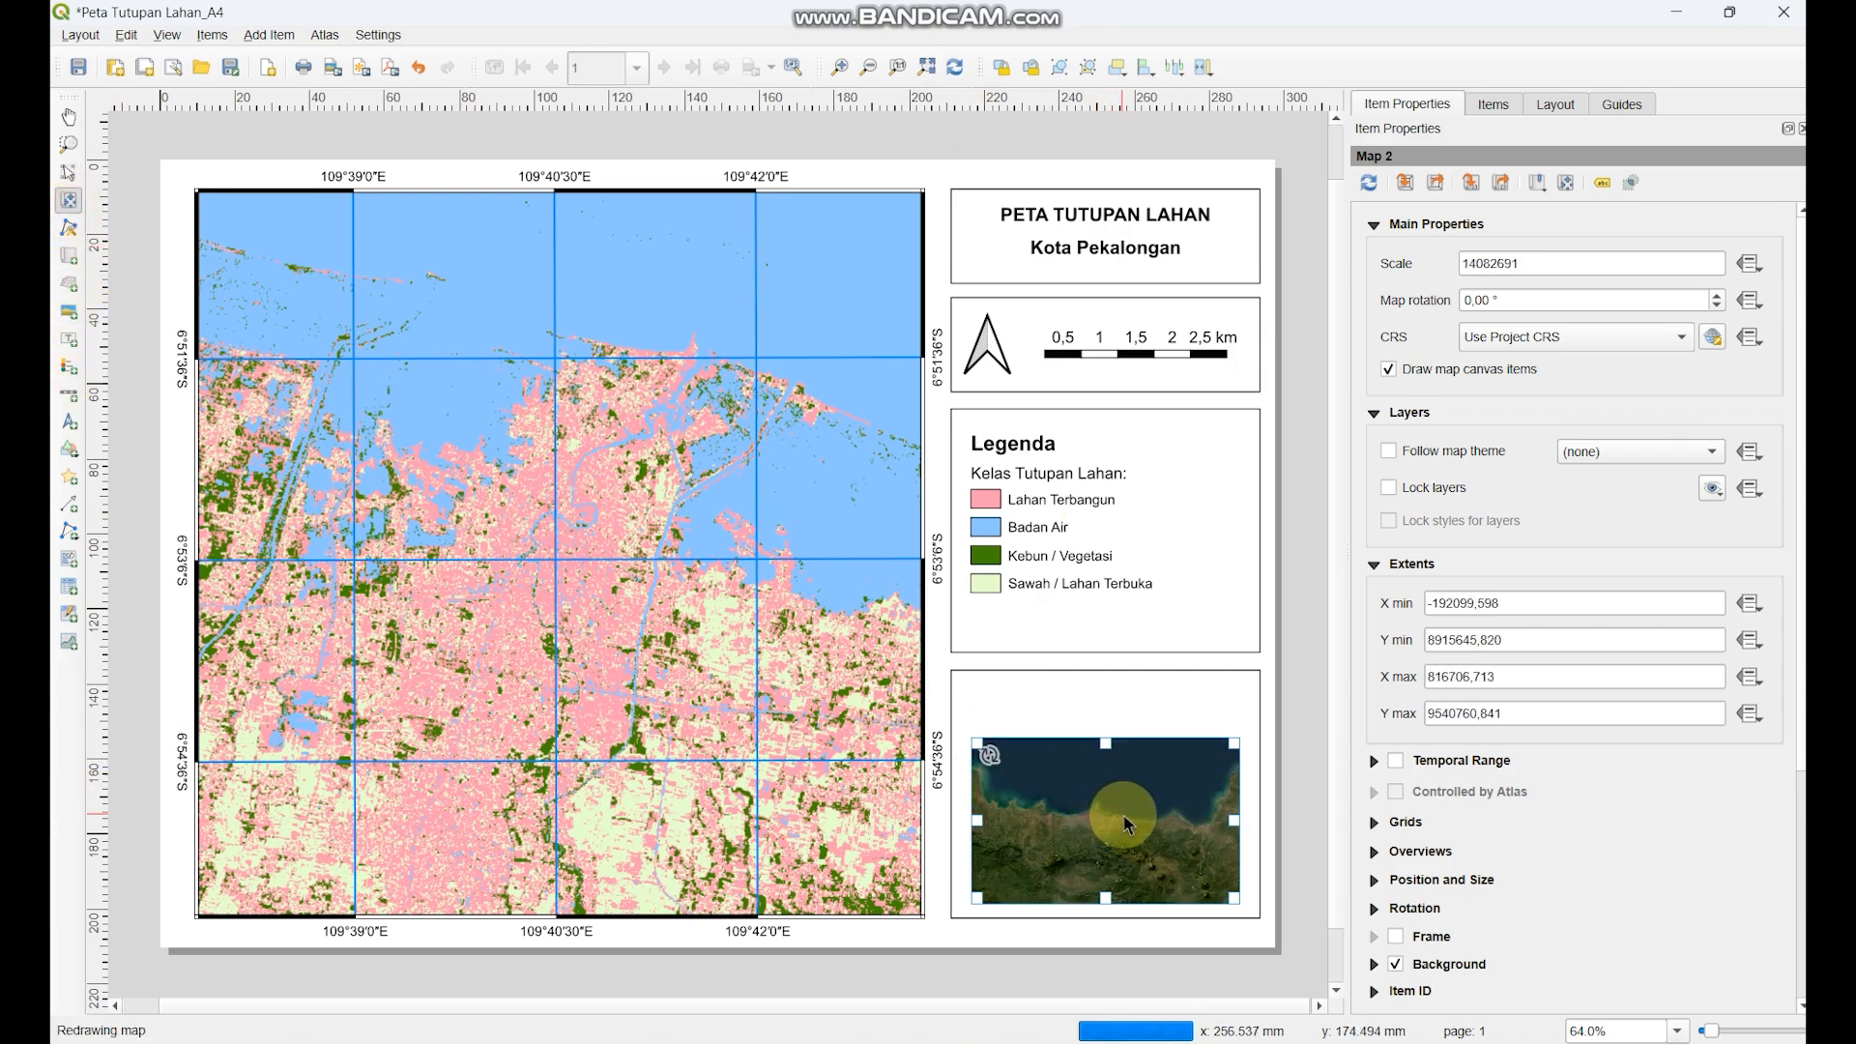
pyautogui.moveTo(1123, 816); pyautogui.dragTo(1116, 821)
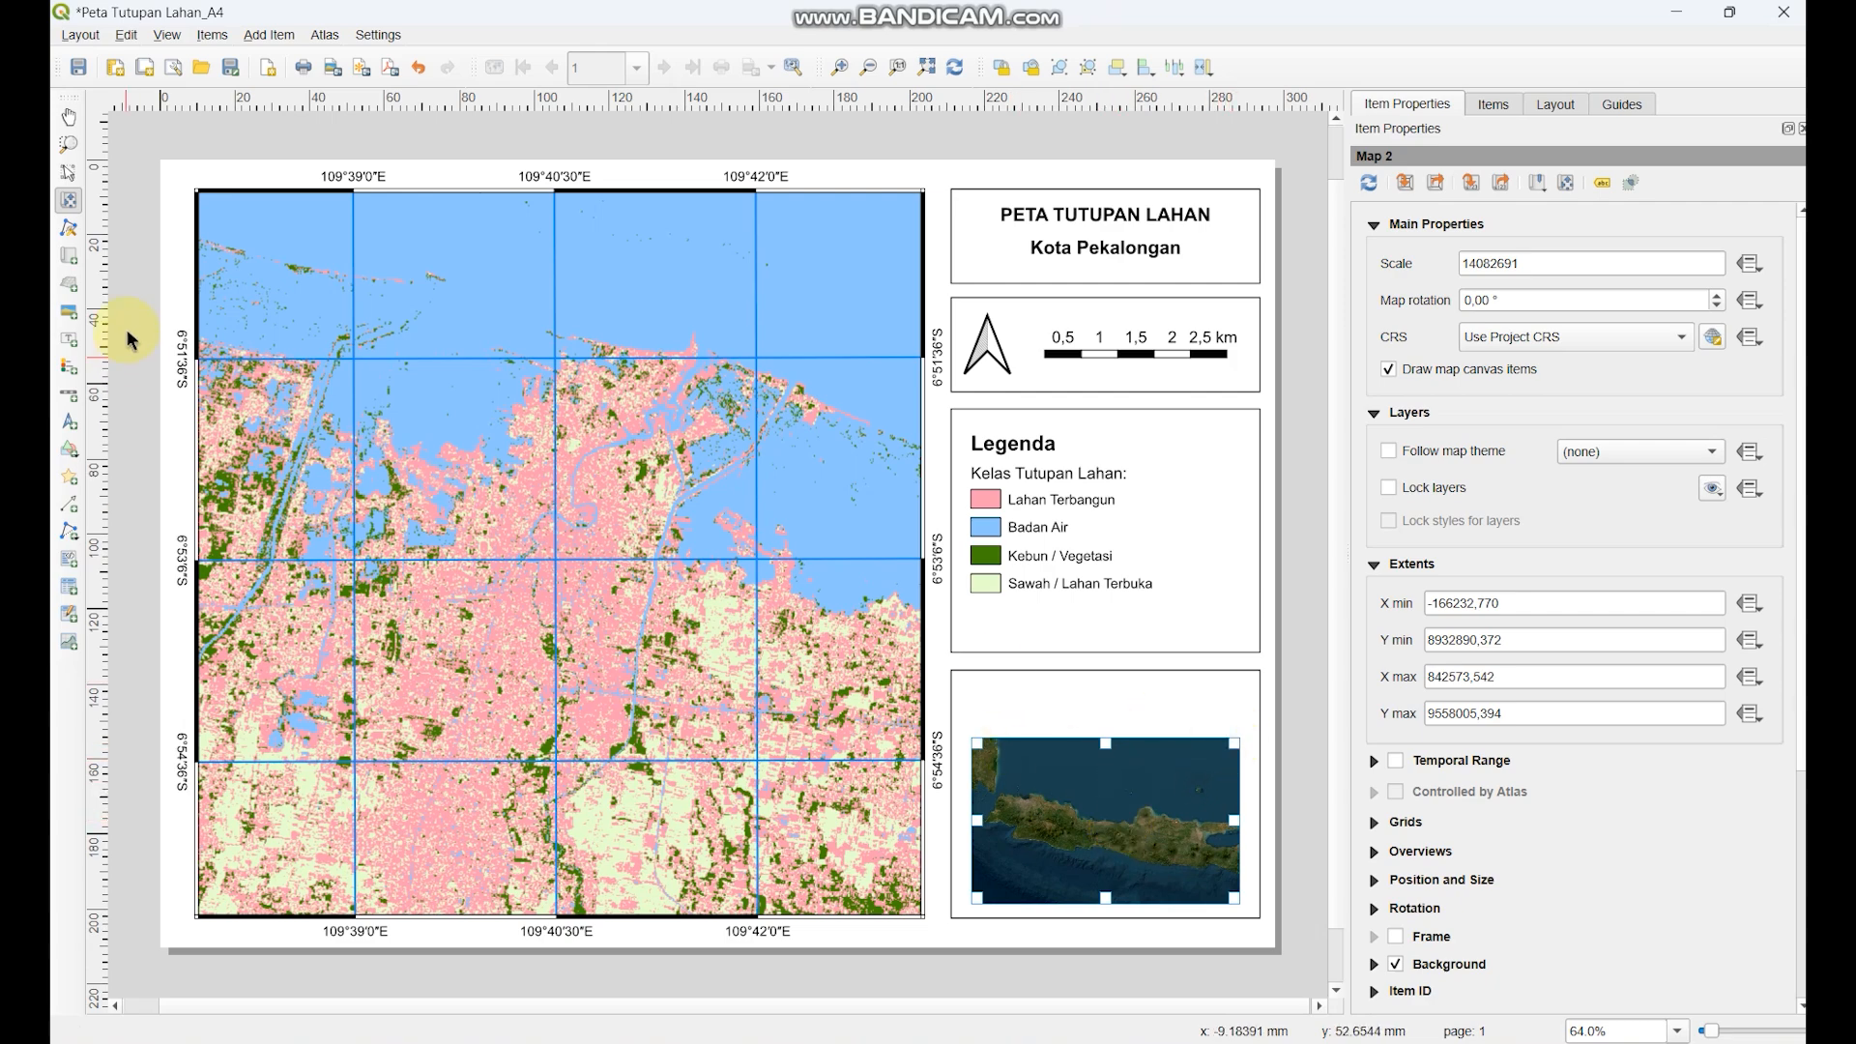
# - Enlarge the inset map so it nearly spans the width of its box, leaving space above it
pyautogui.moveTo(1235, 744); pyautogui.dragTo(1247, 732)
pyautogui.moveTo(1186, 782); pyautogui.dragTo(1244, 730)
pyautogui.moveTo(1199, 779); pyautogui.dragTo(1163, 791)
pyautogui.click(1292, 704)
pyautogui.click(1176, 768)
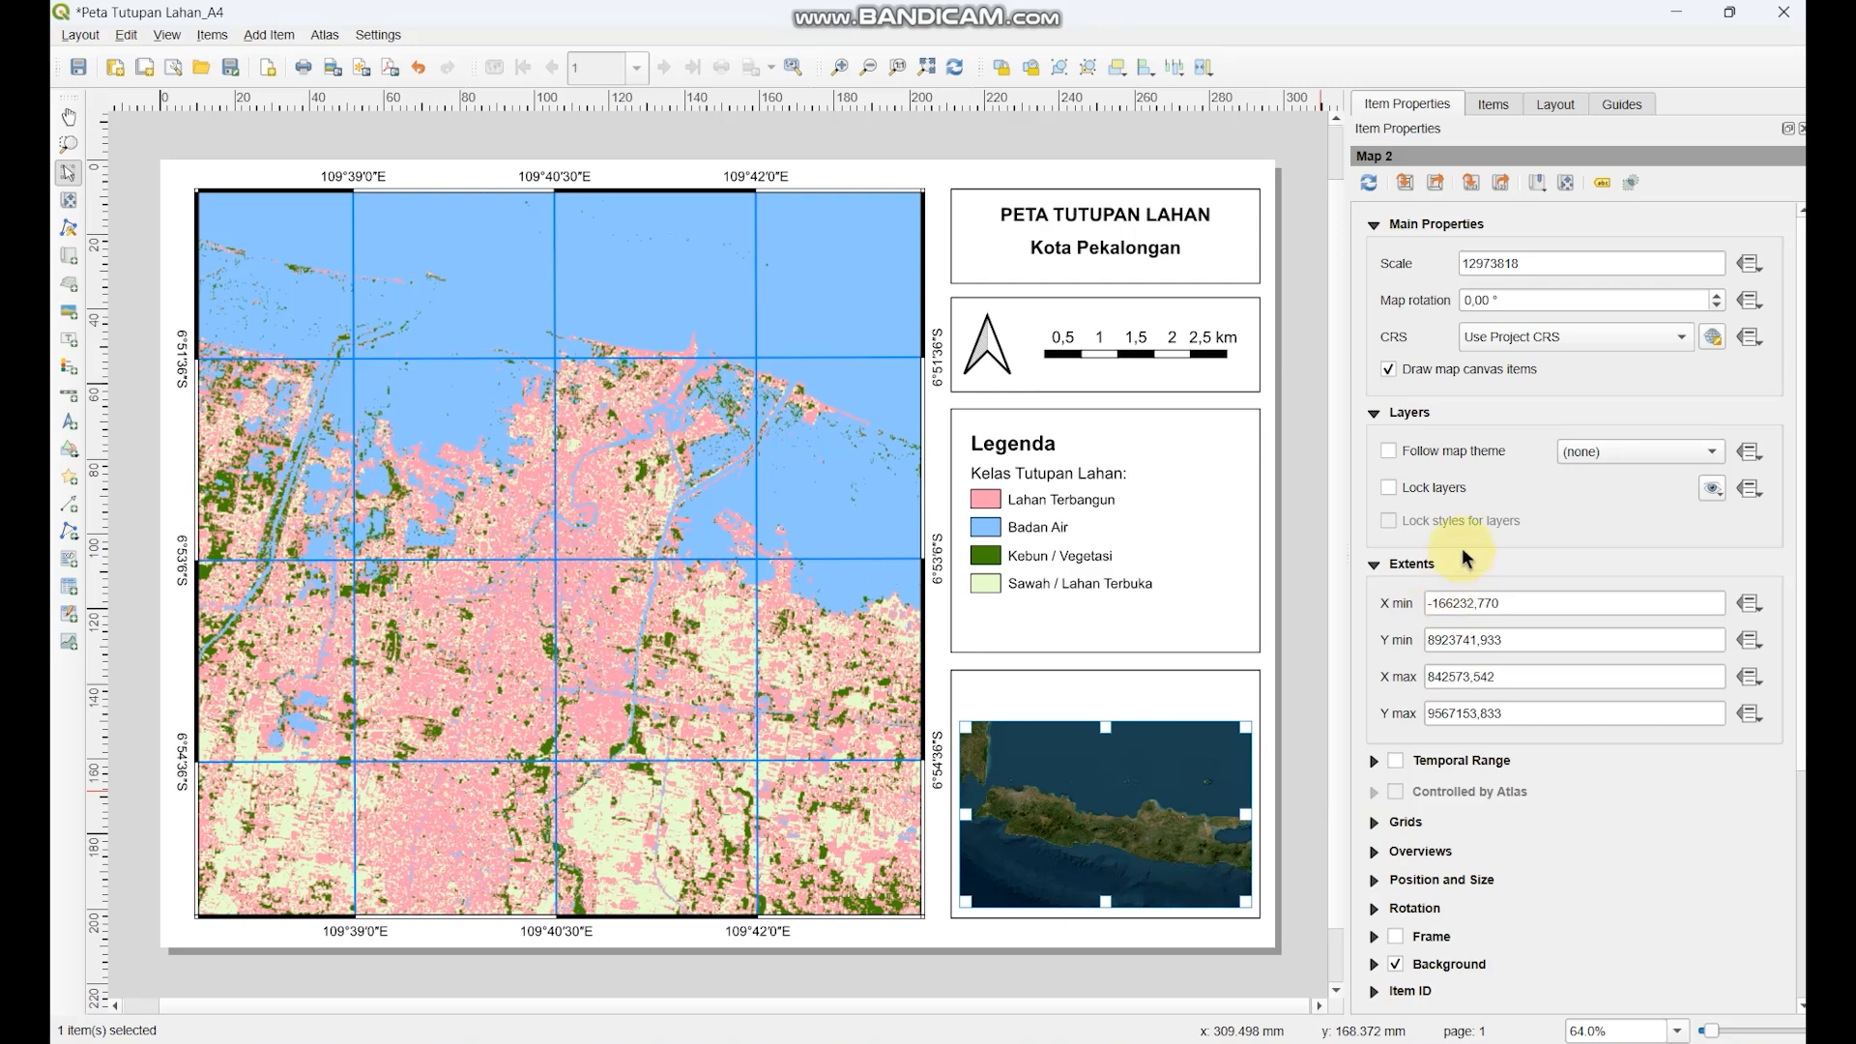
# - Add an overview to the inset map and try to assign Map 1 as its map frame
pyautogui.scroll(-2, 1465, 559)
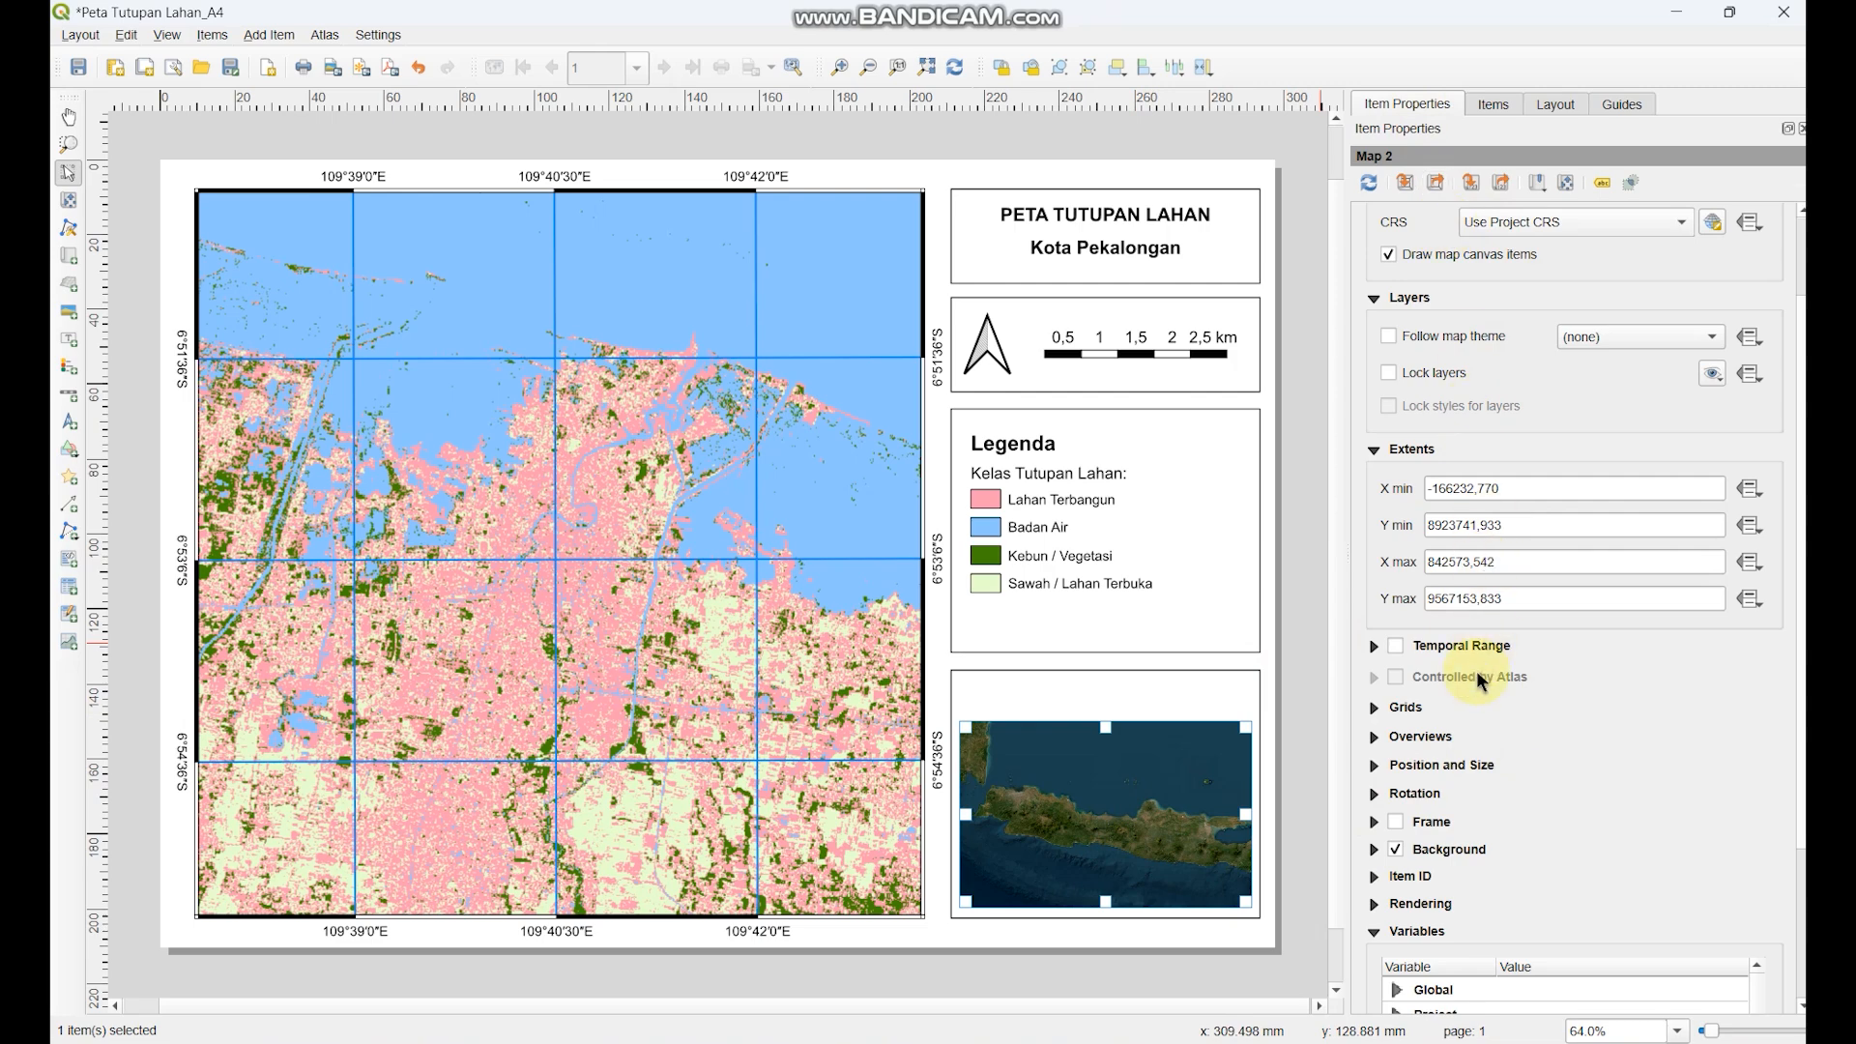
pyautogui.click(1374, 738)
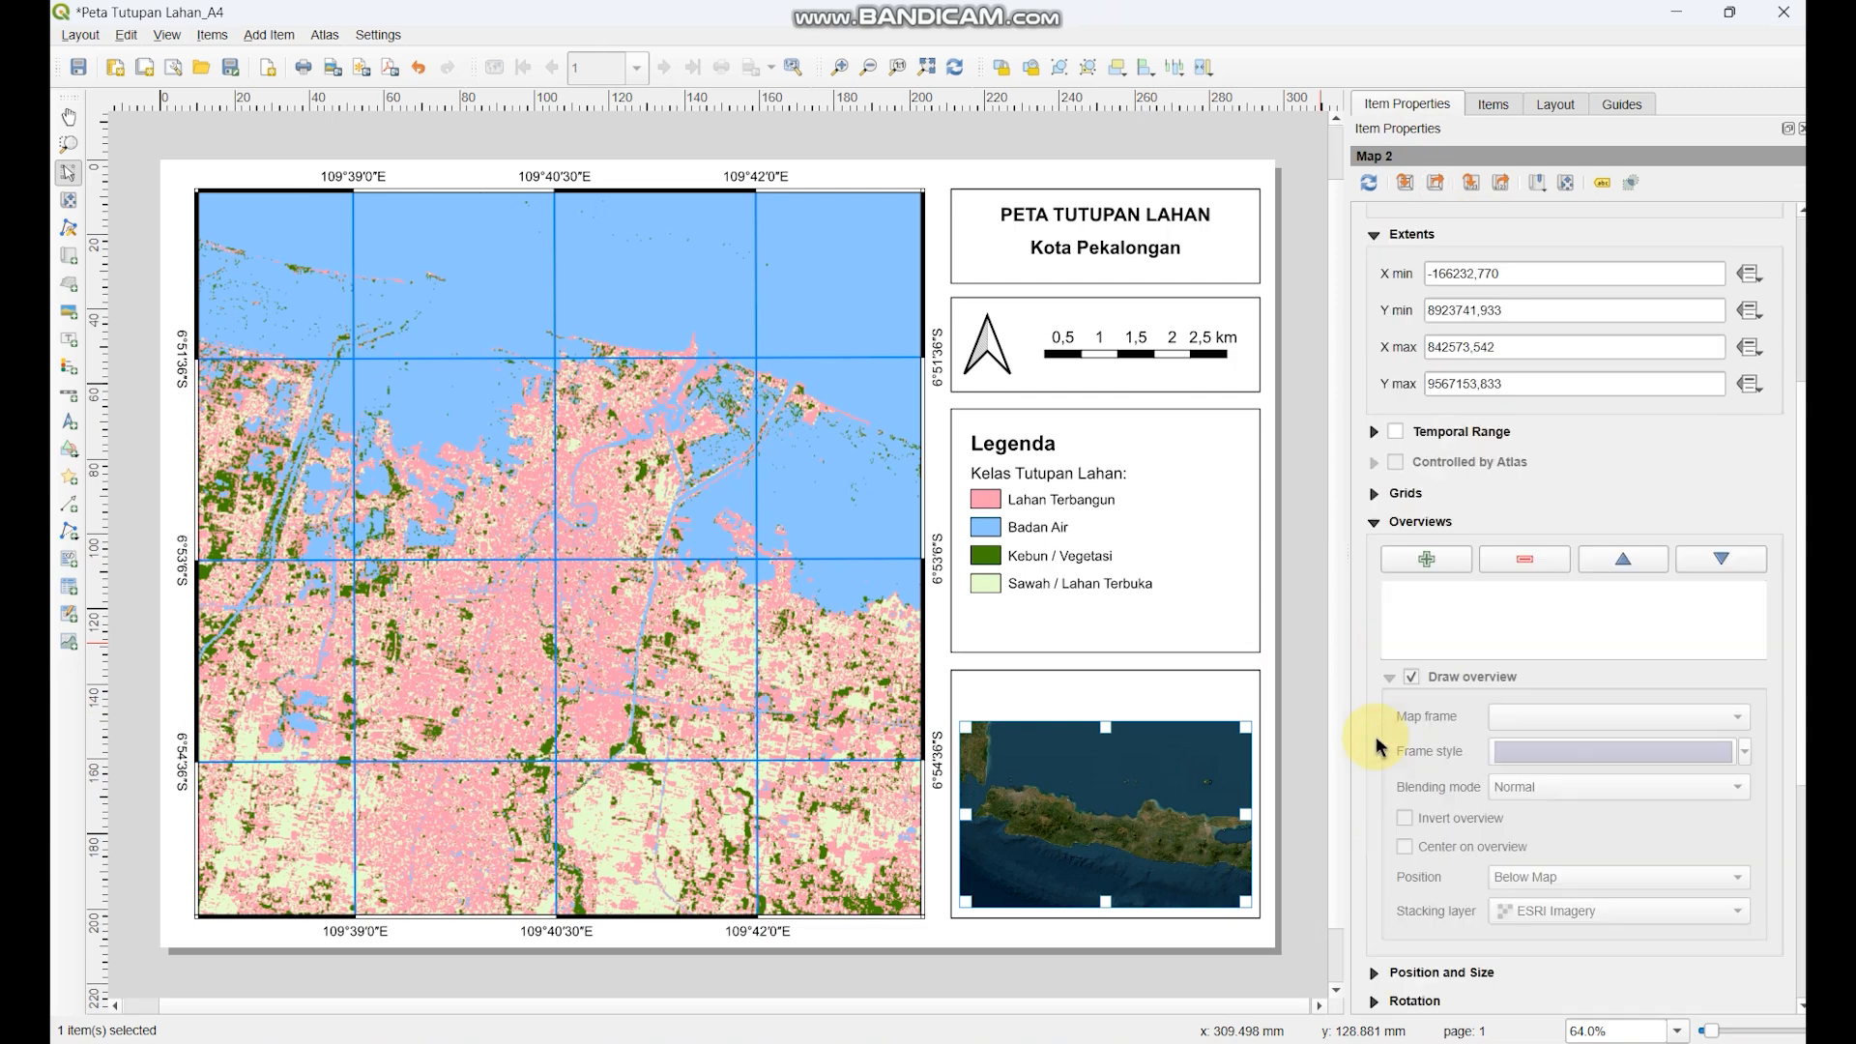
pyautogui.click(1438, 564)
pyautogui.click(1440, 591)
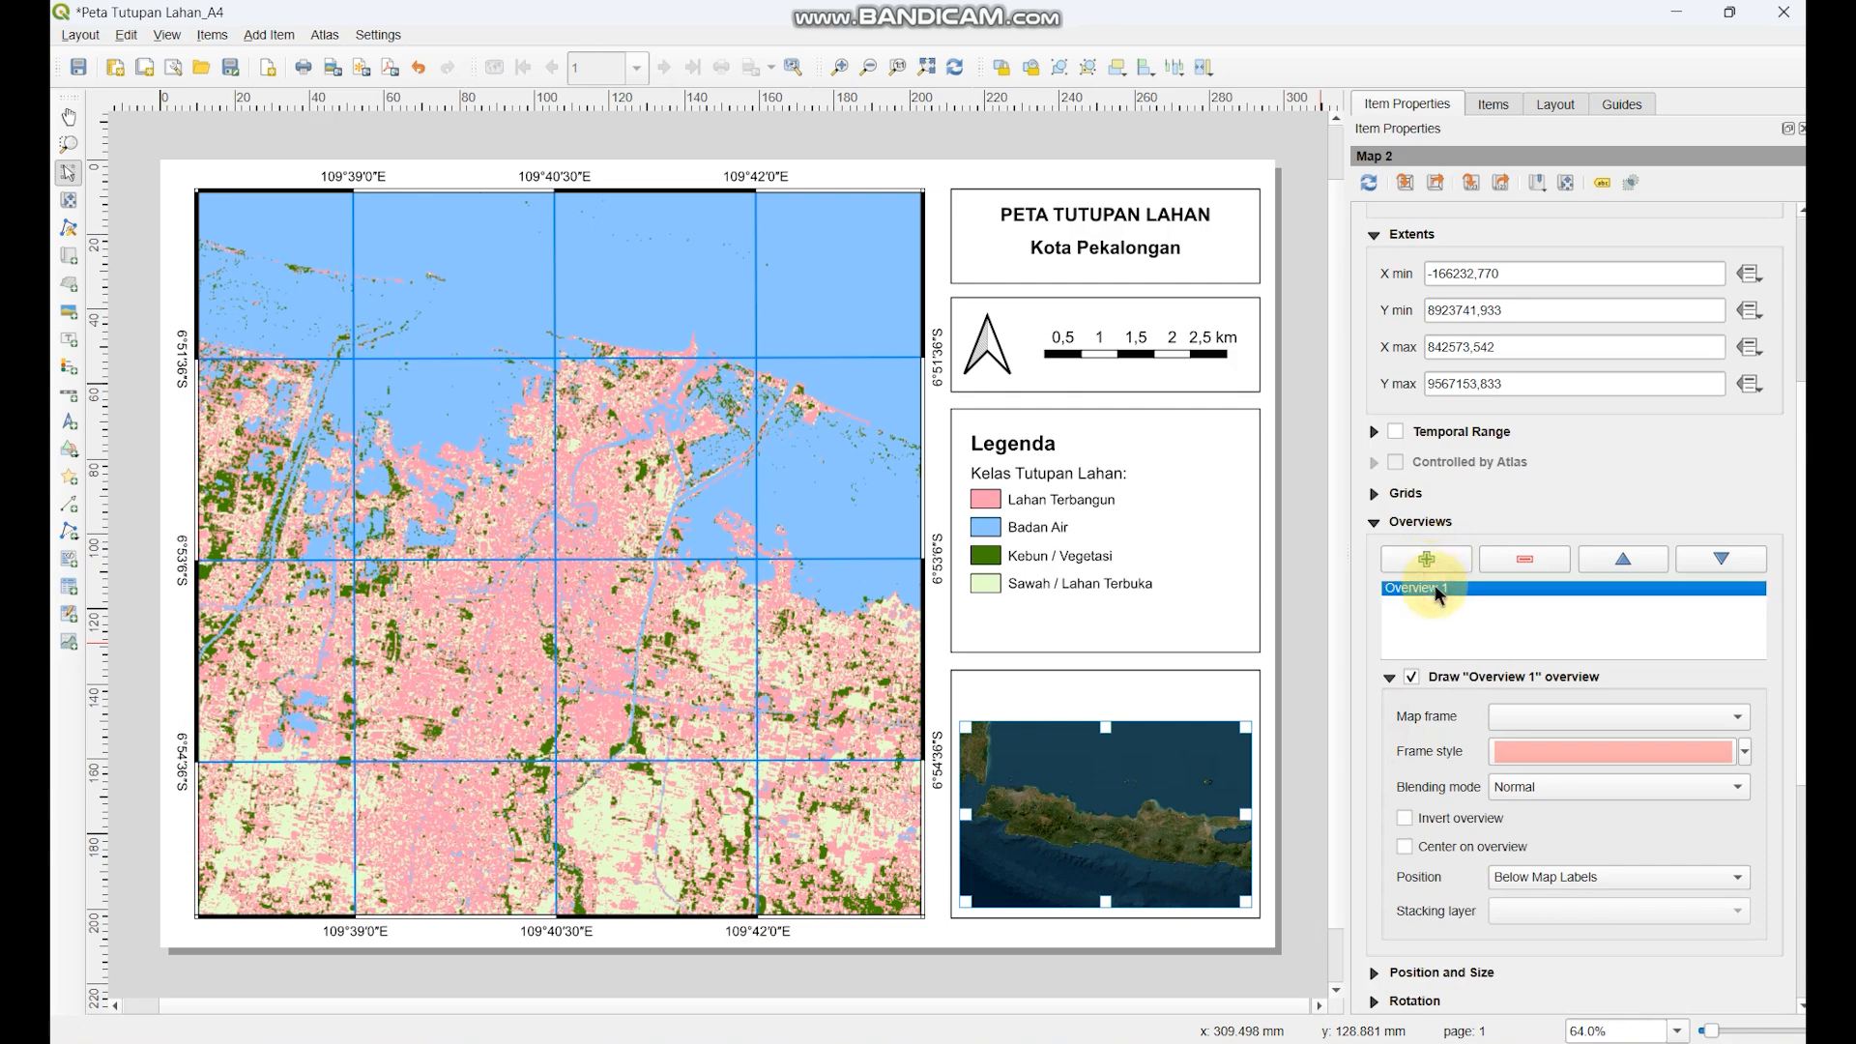
pyautogui.click(1537, 717)
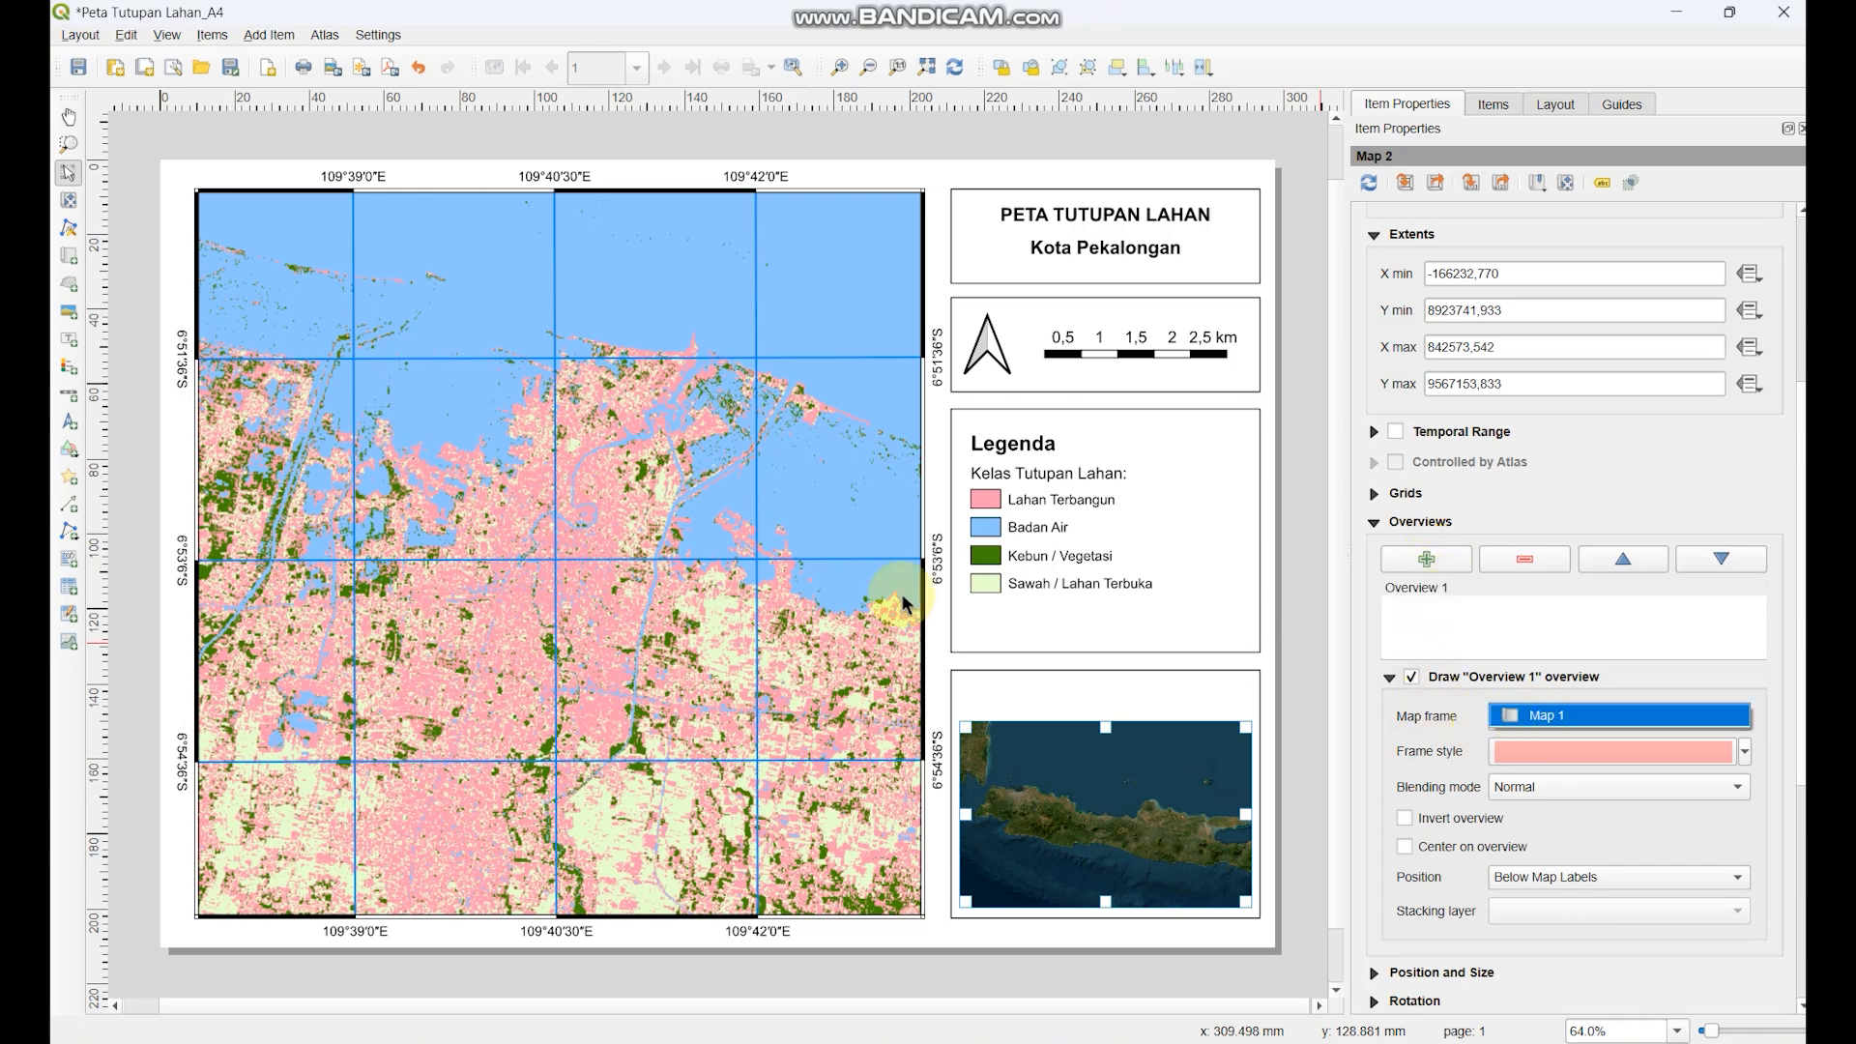
pyautogui.click(1090, 764)
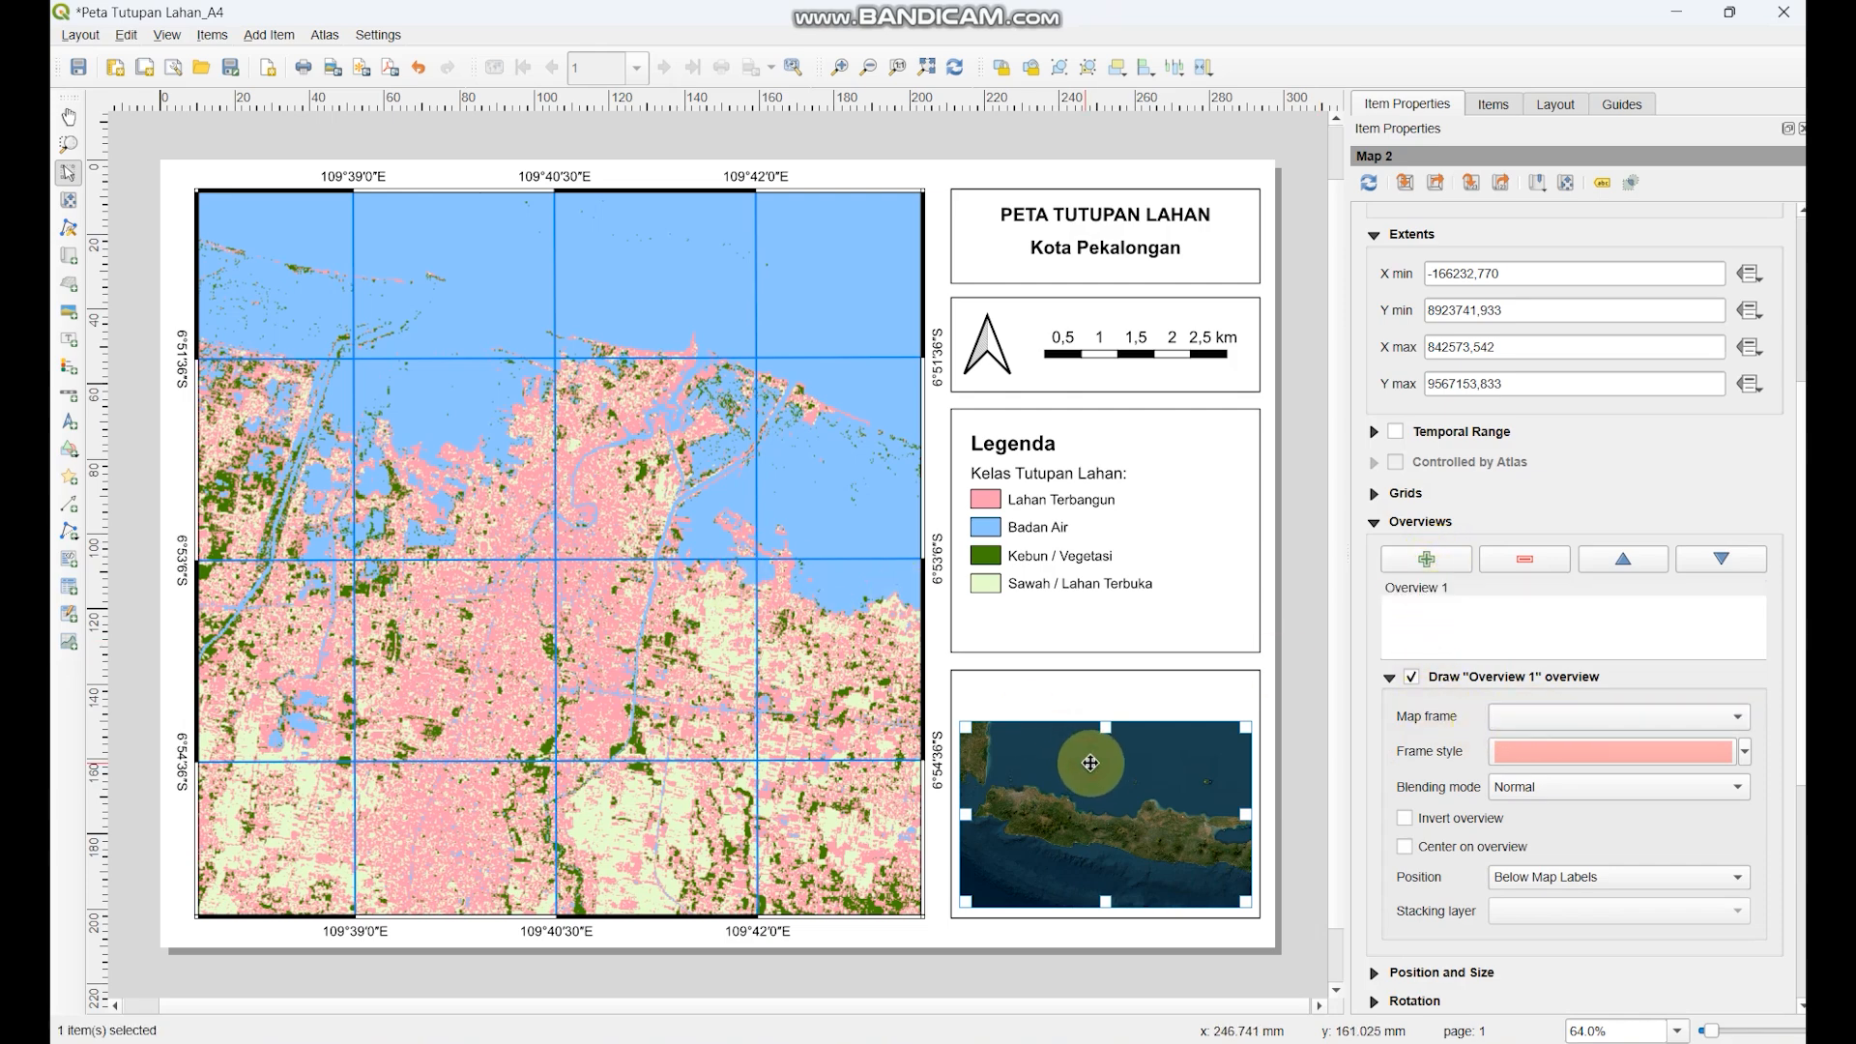
# - Identify both maps in the layout's item list, and set Map 1 as the map frame of the inset's Overview 1
pyautogui.click(1491, 106)
pyautogui.click(1475, 180)
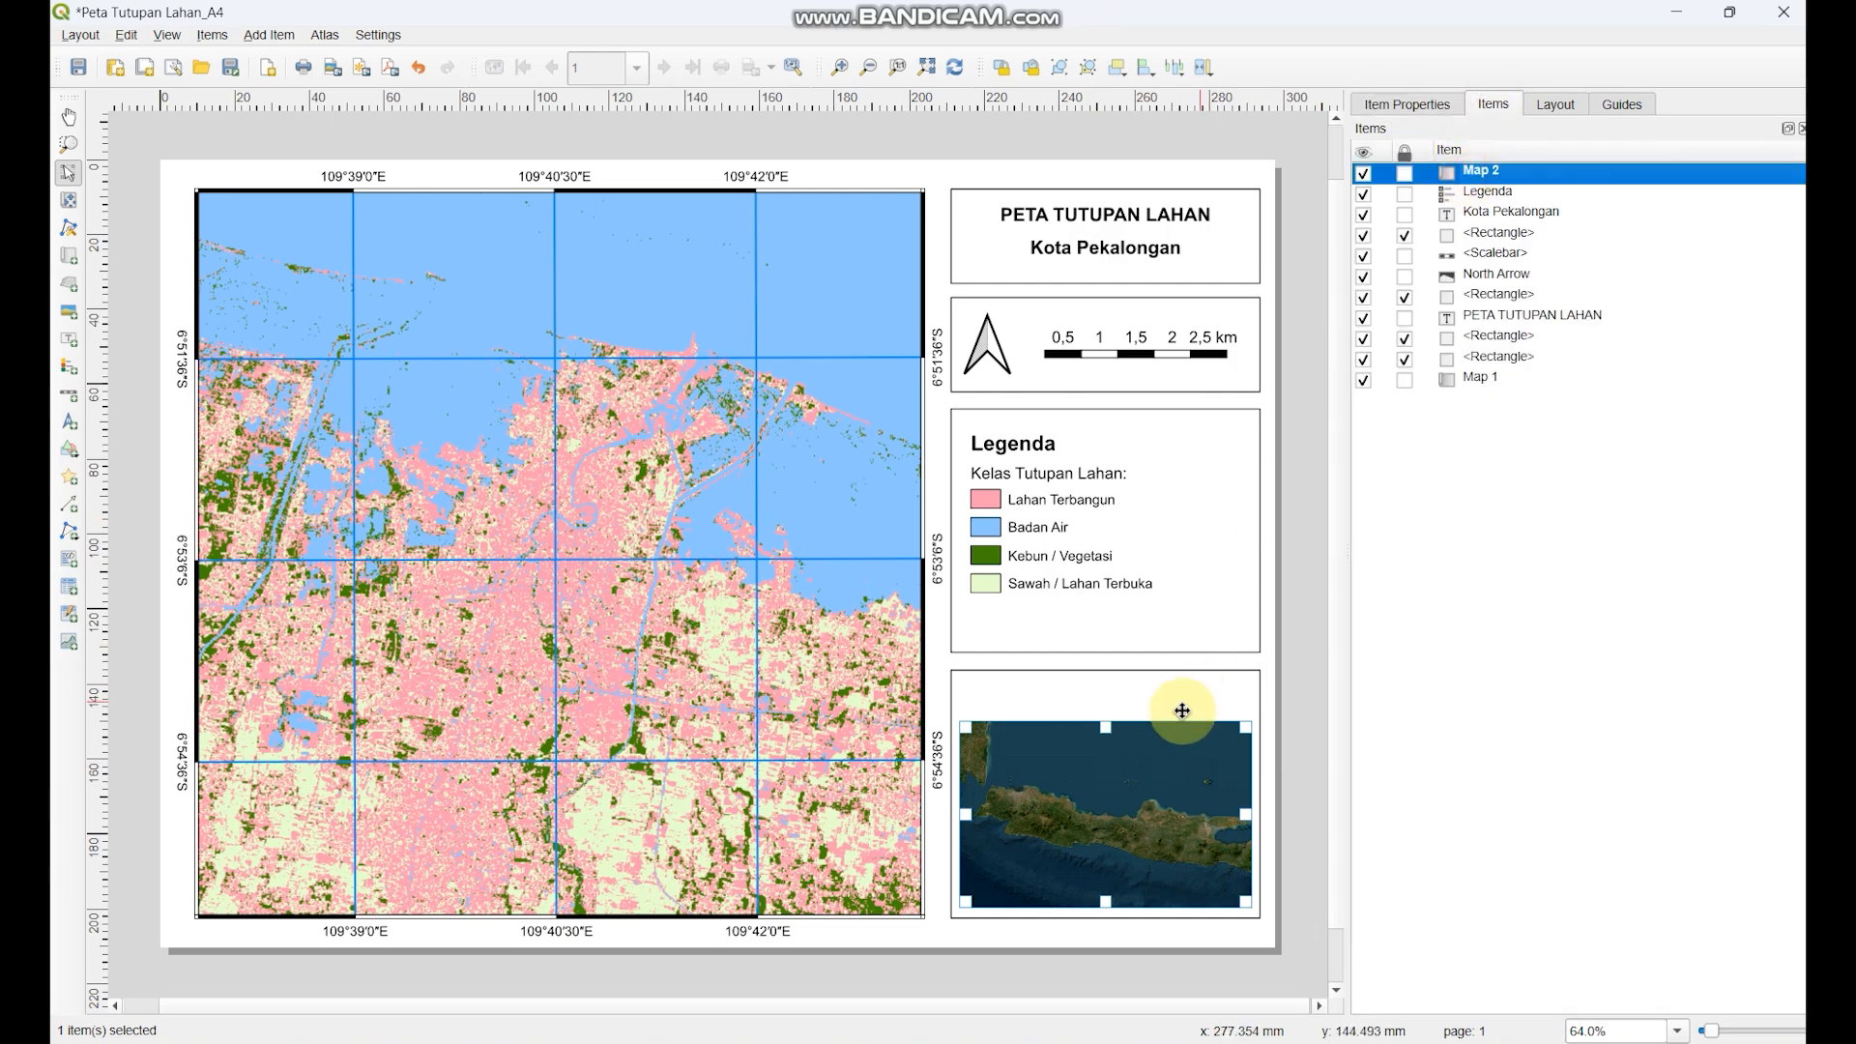
pyautogui.click(1493, 381)
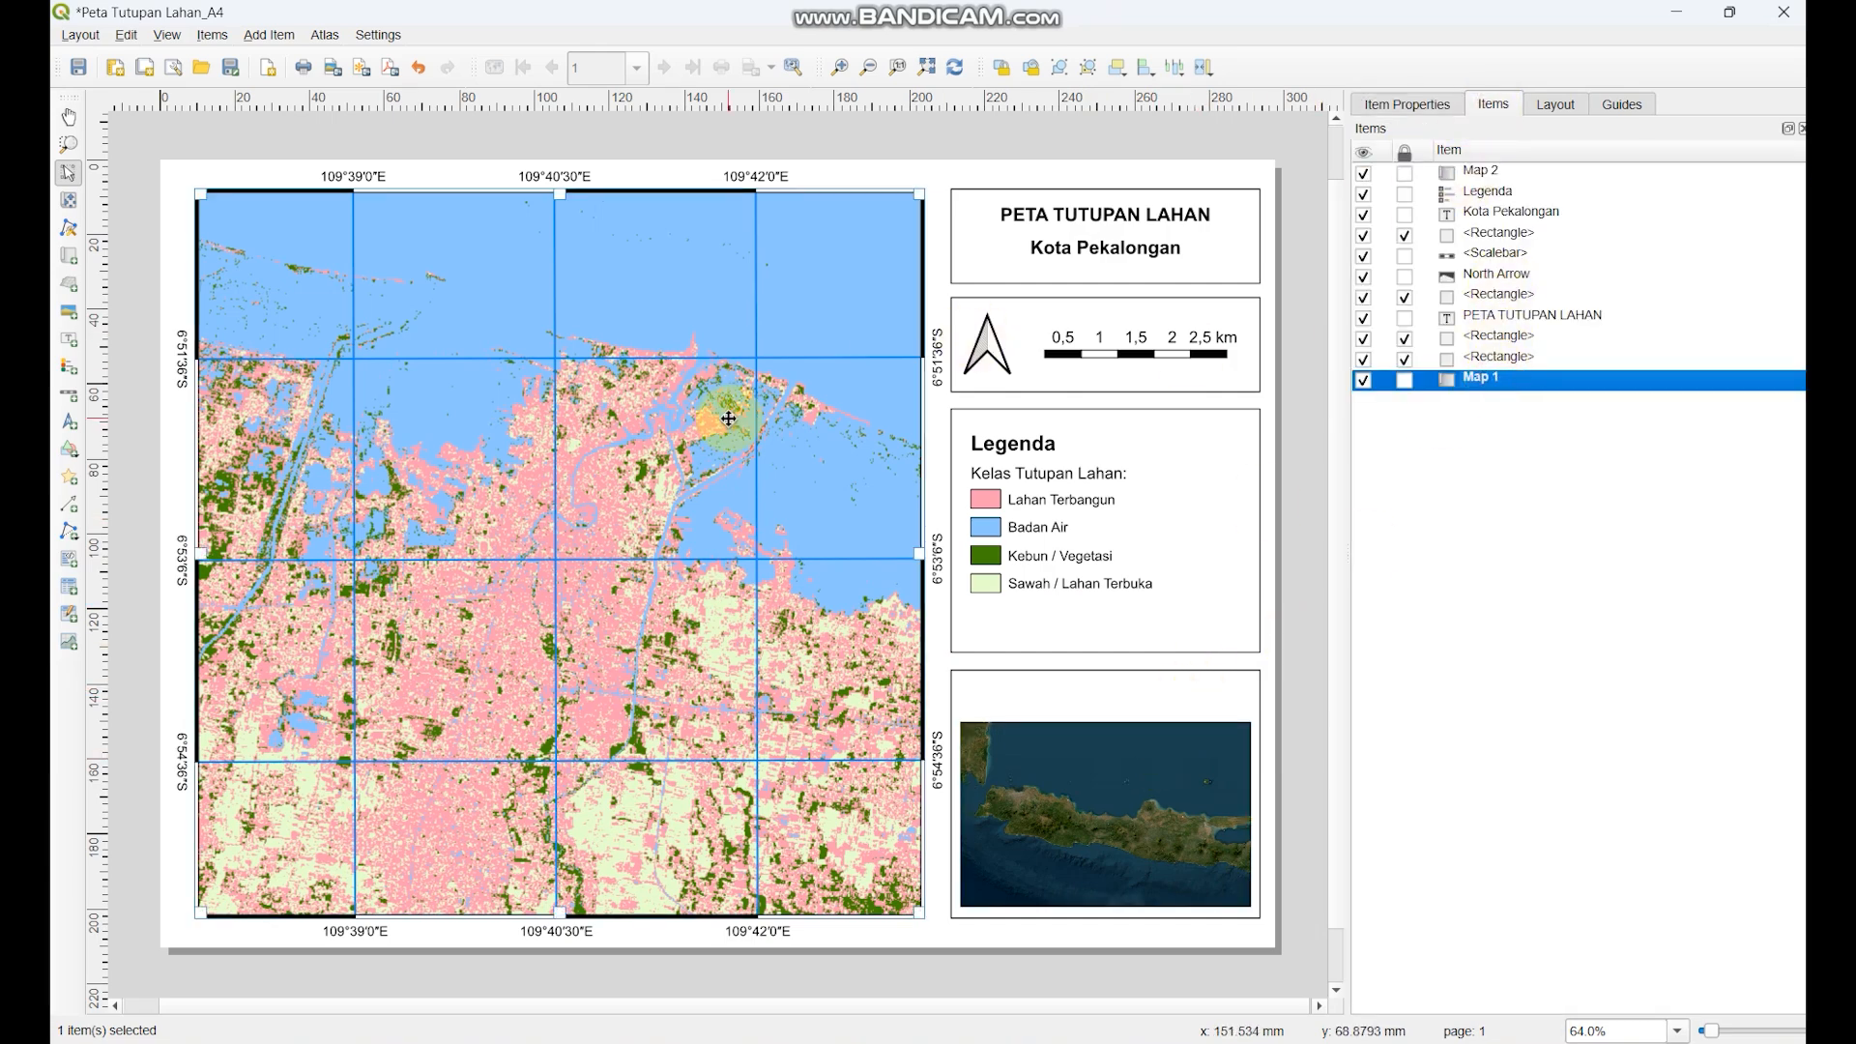
pyautogui.click(1133, 793)
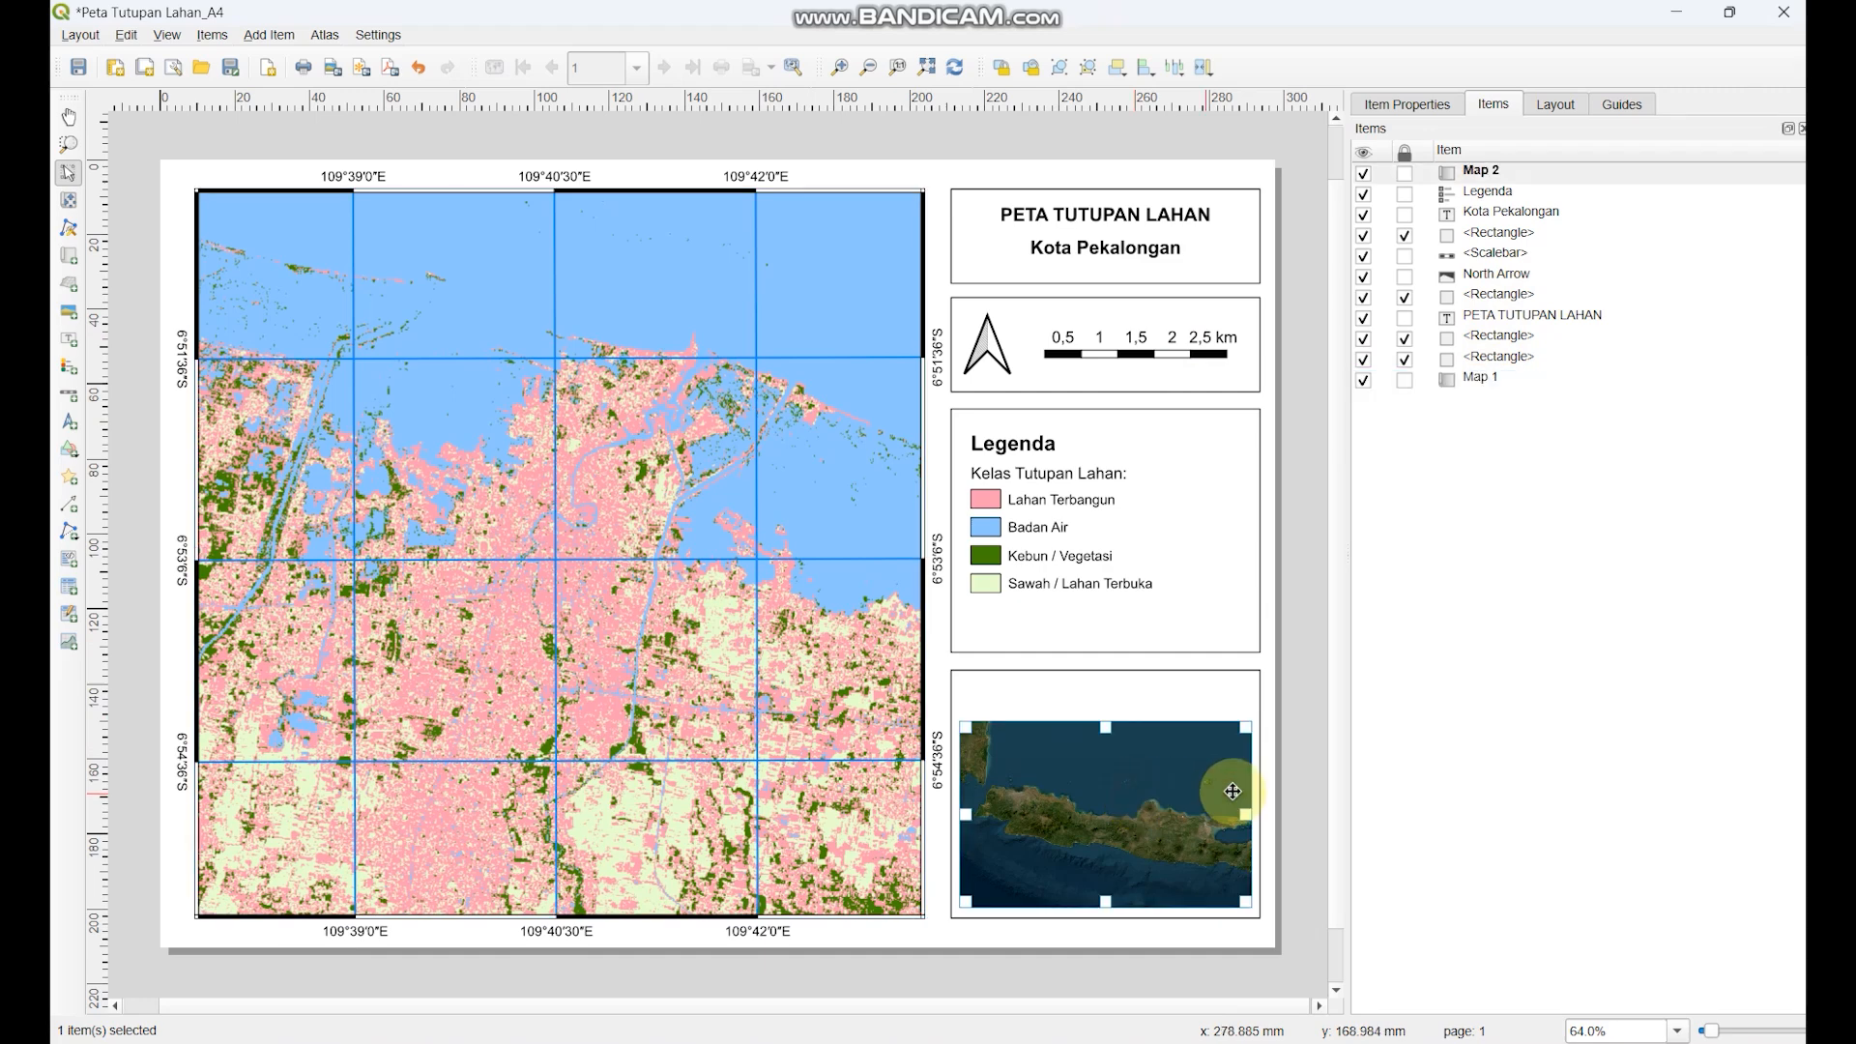
pyautogui.click(1442, 106)
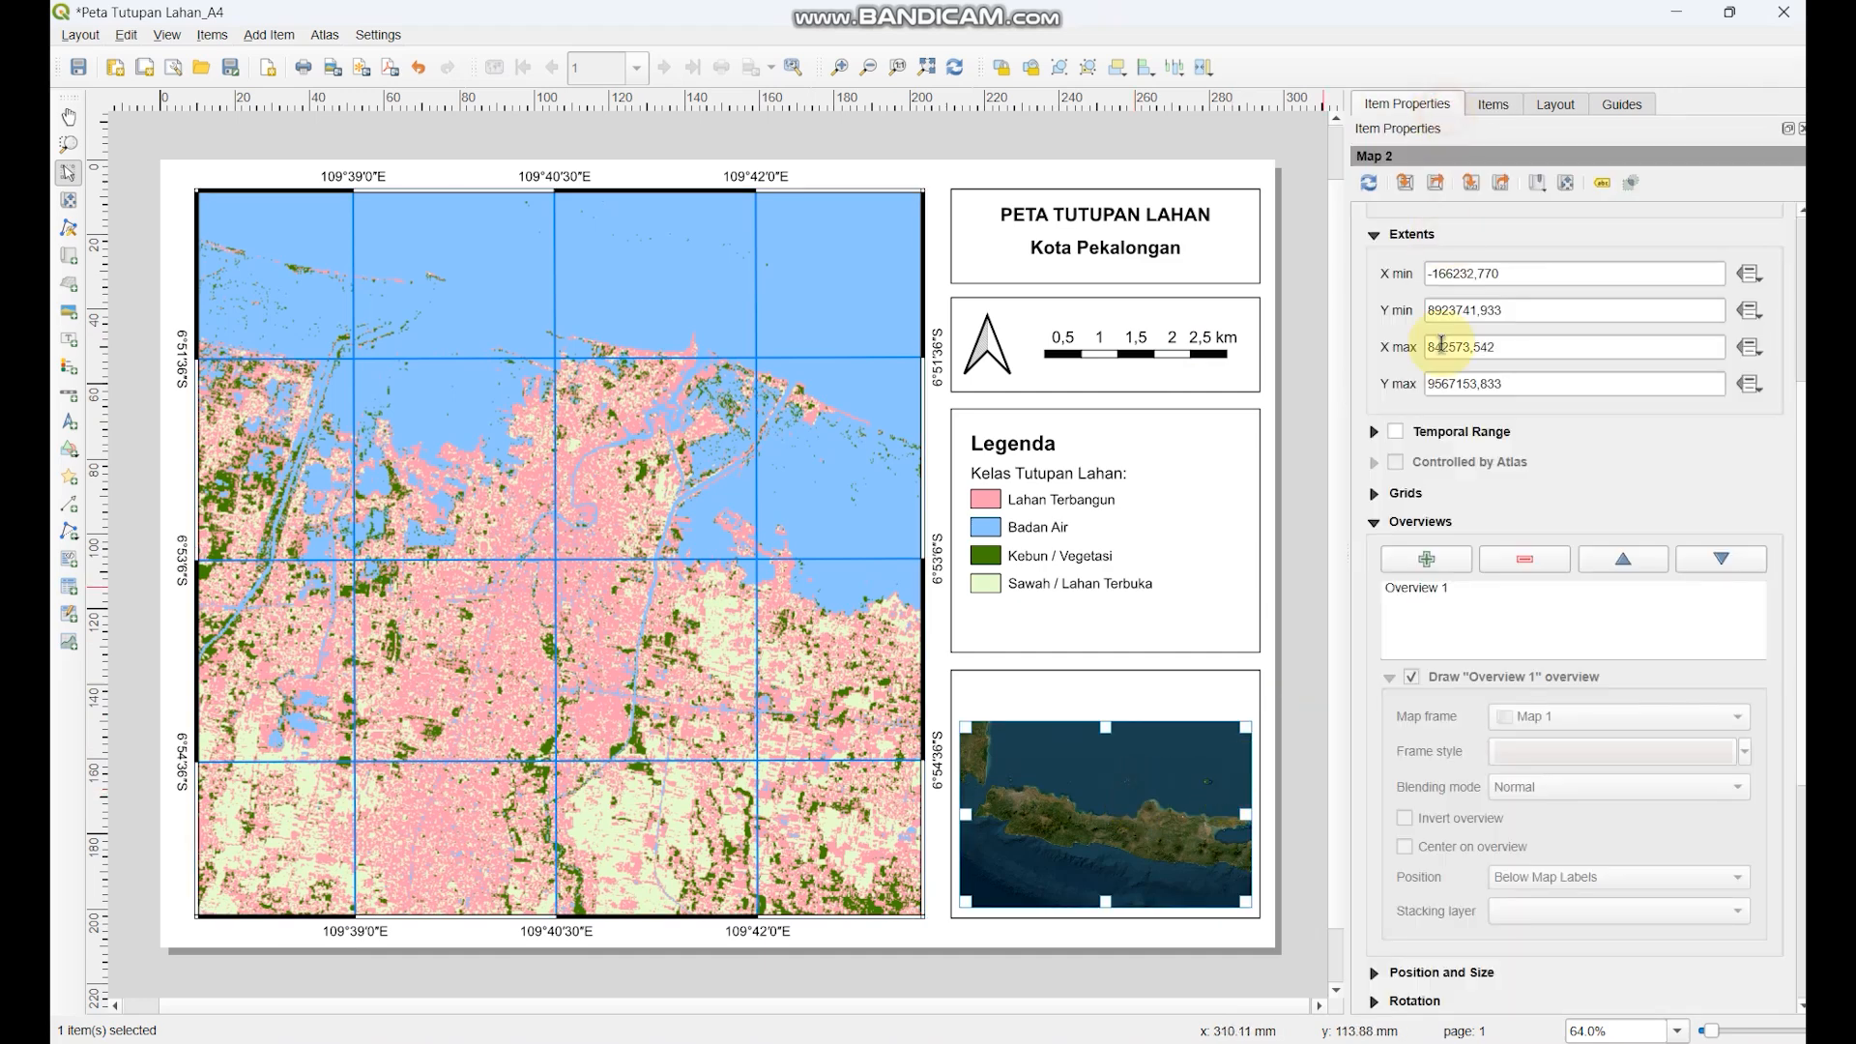
pyautogui.click(1447, 593)
pyautogui.click(1511, 709)
pyautogui.click(1560, 716)
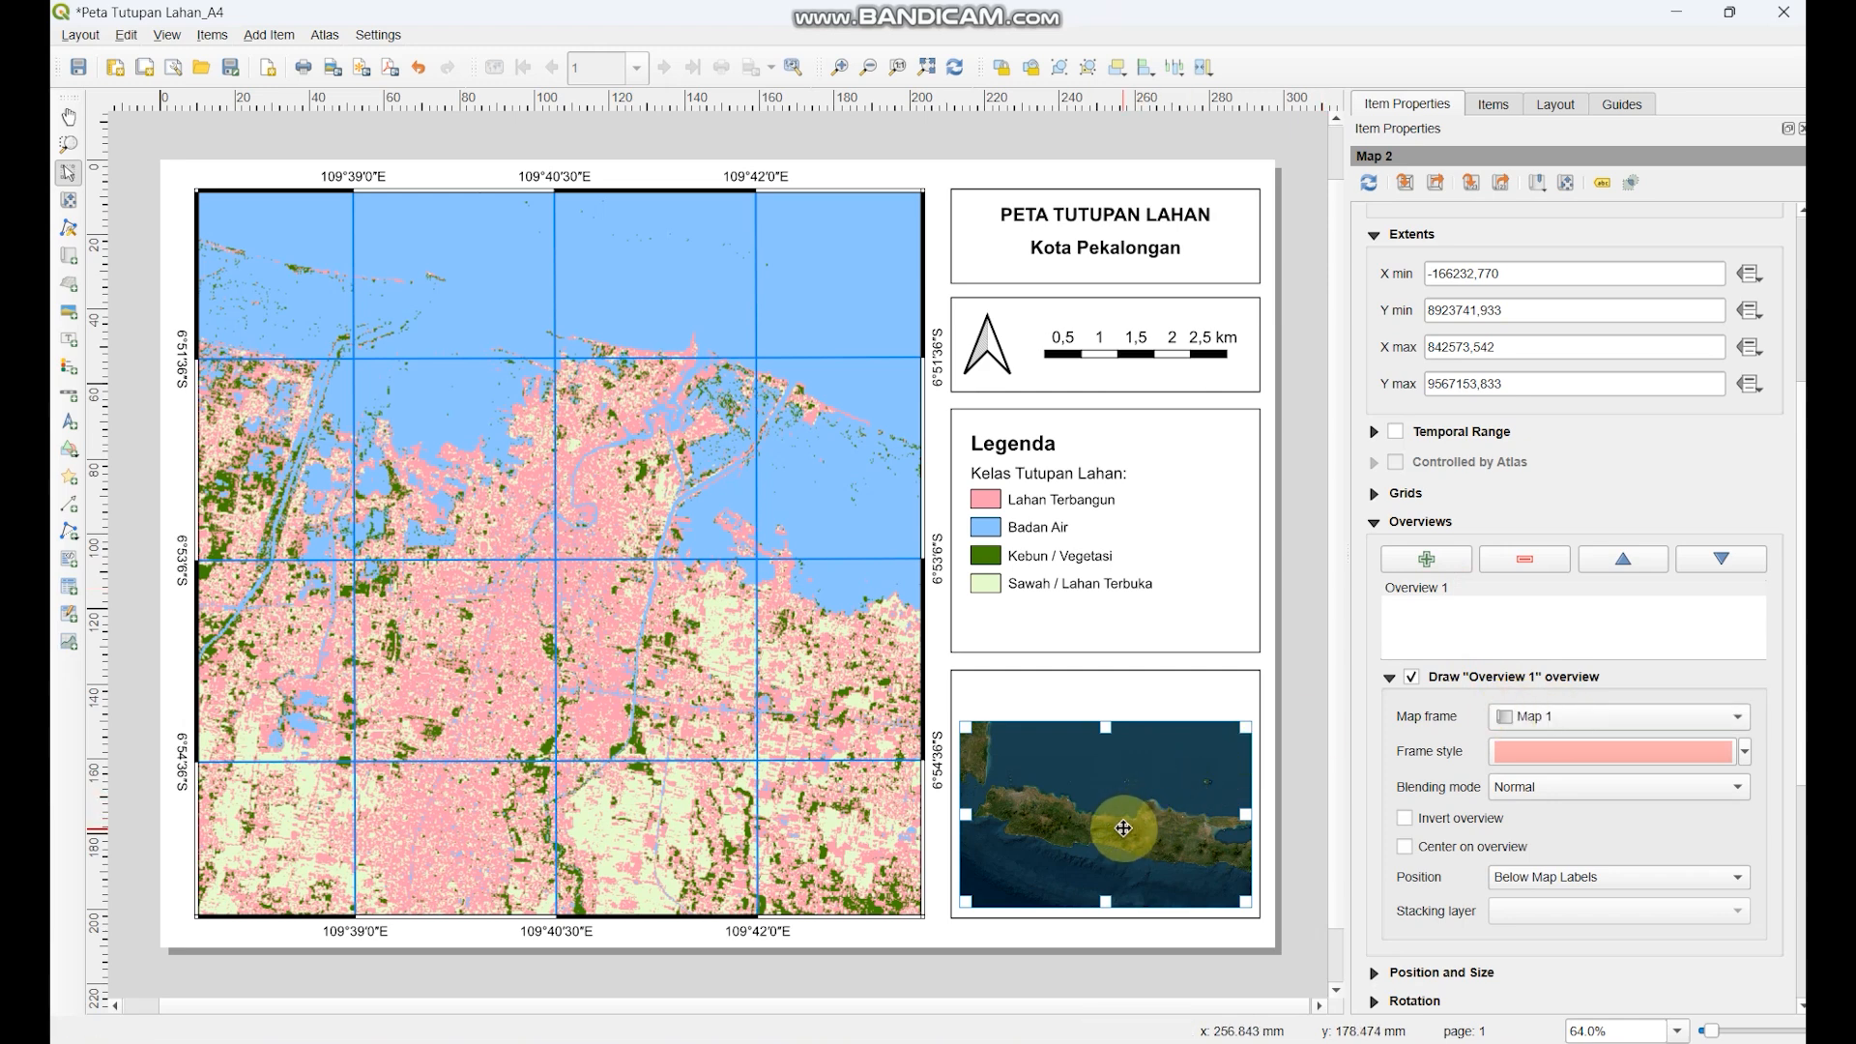
# - Zoom the inset map's content in to the coastal region around the Map 1 overview area
pyautogui.click(68, 200)
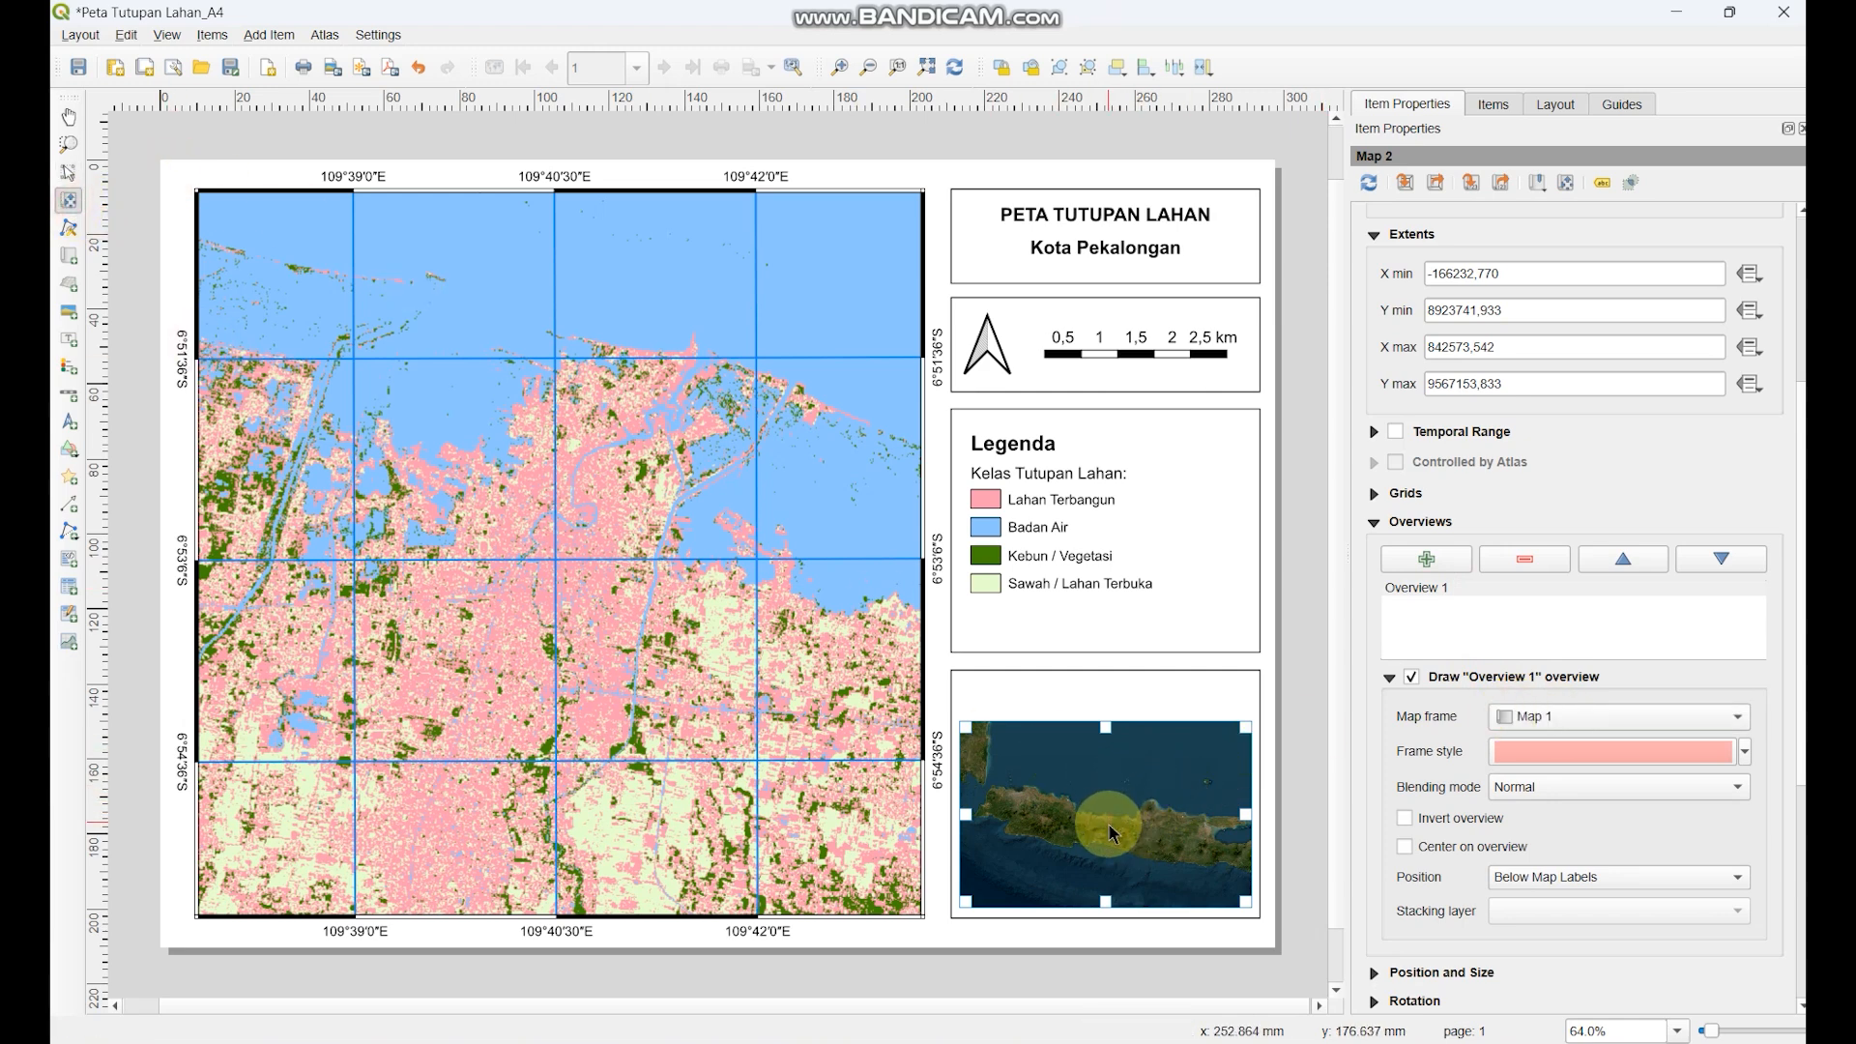
pyautogui.scroll(3, 1110, 826)
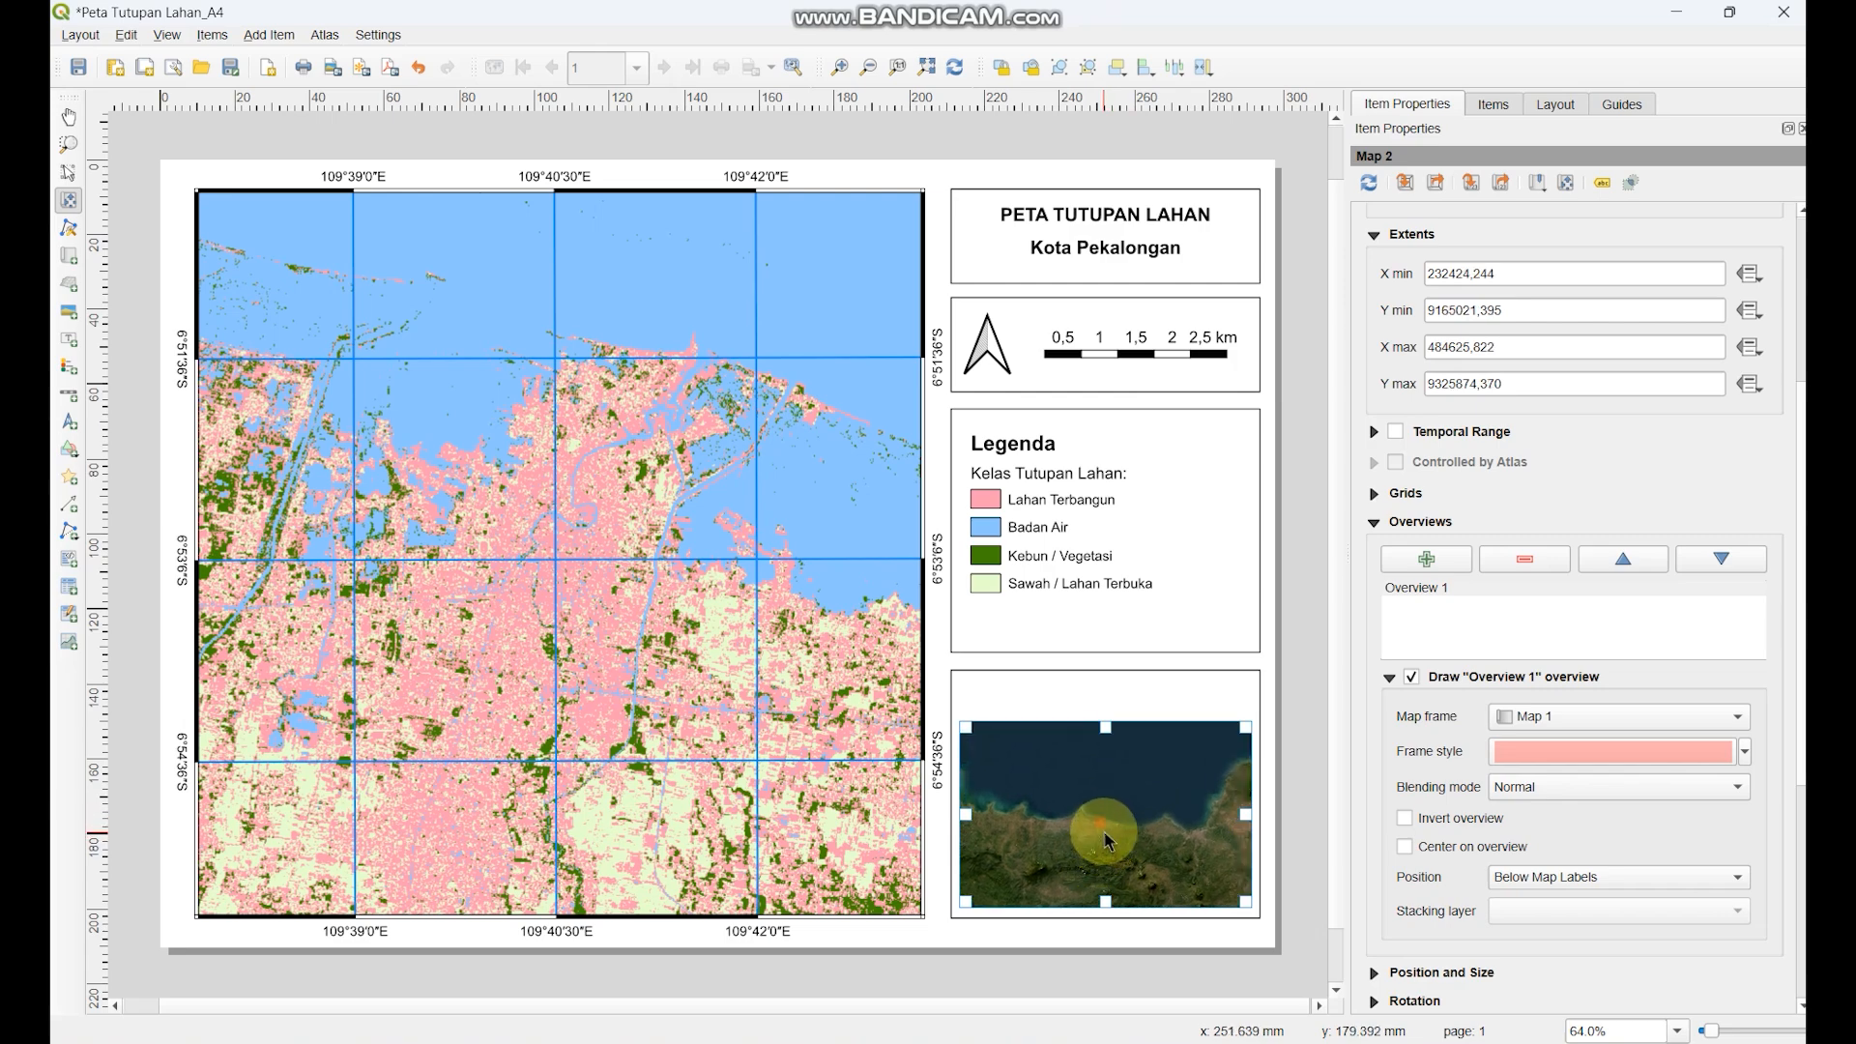
pyautogui.scroll(2, 1104, 832)
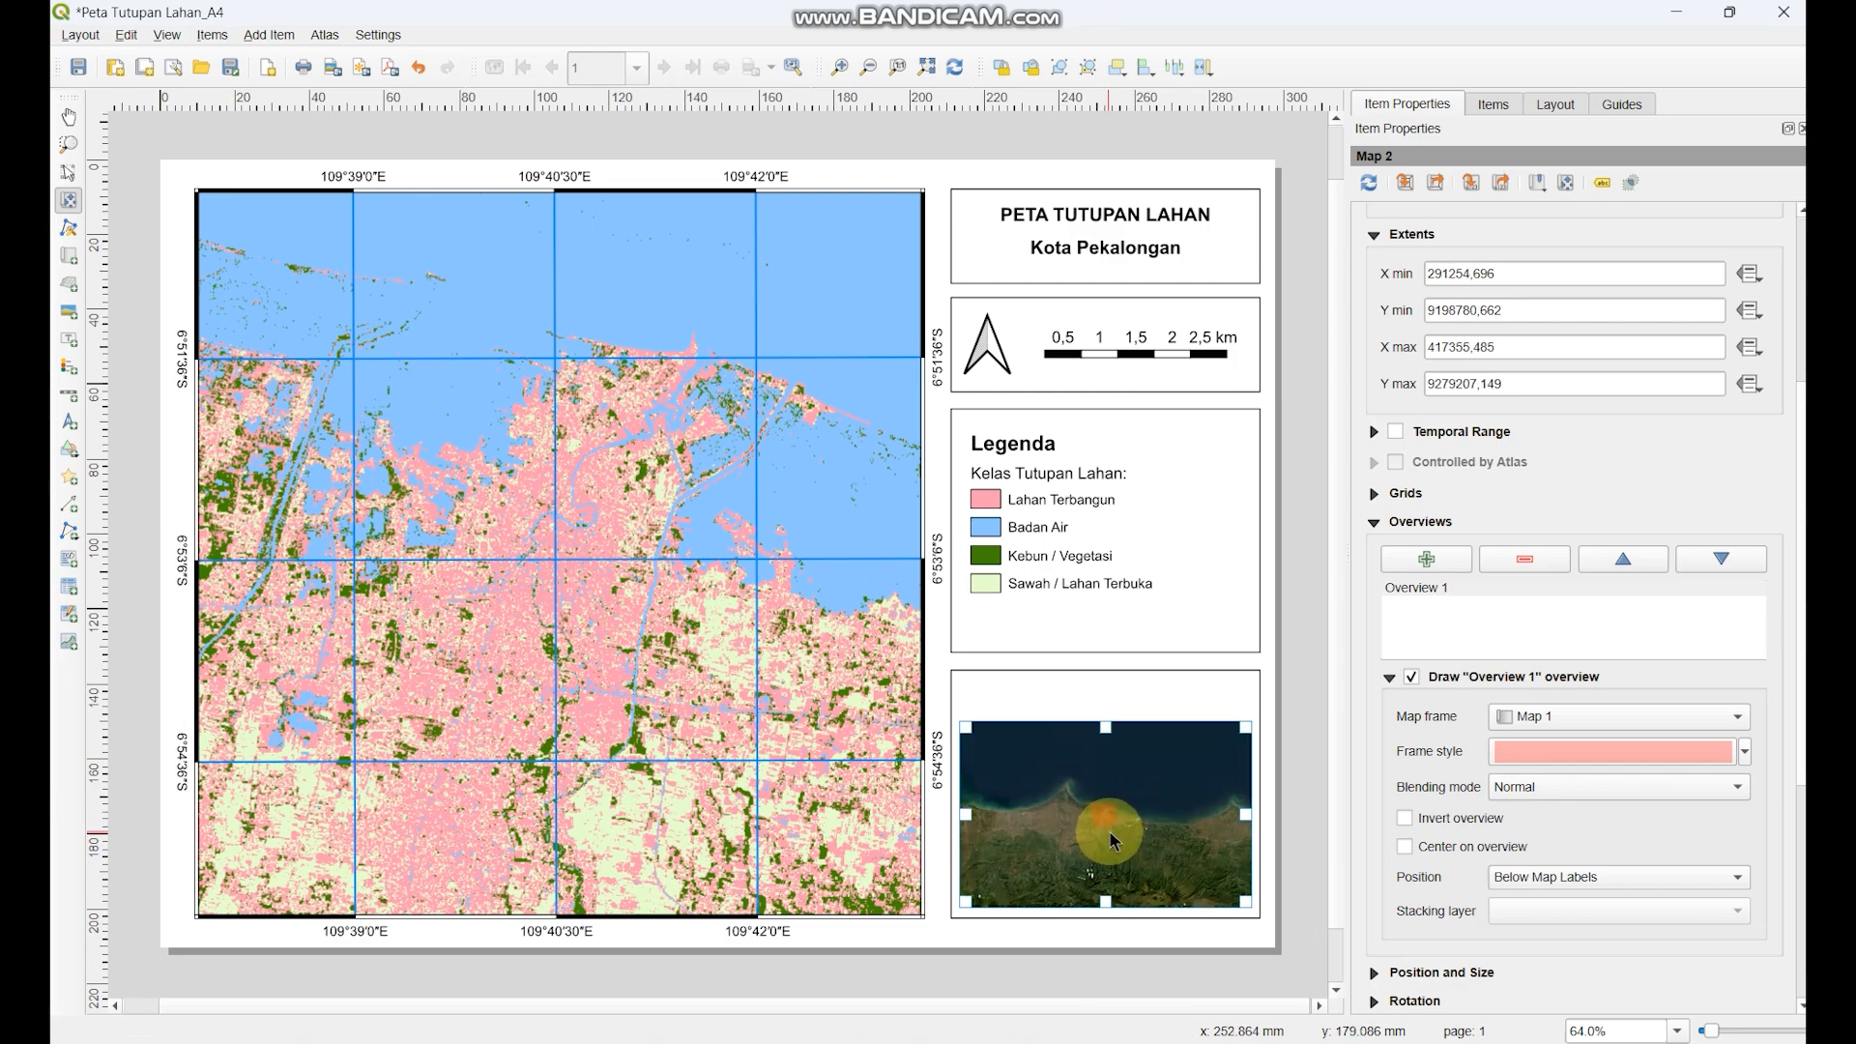
# - Duplicate the "Kota Pekalongan" label and place the copy over the lower part of the inset map
pyautogui.click(69, 172)
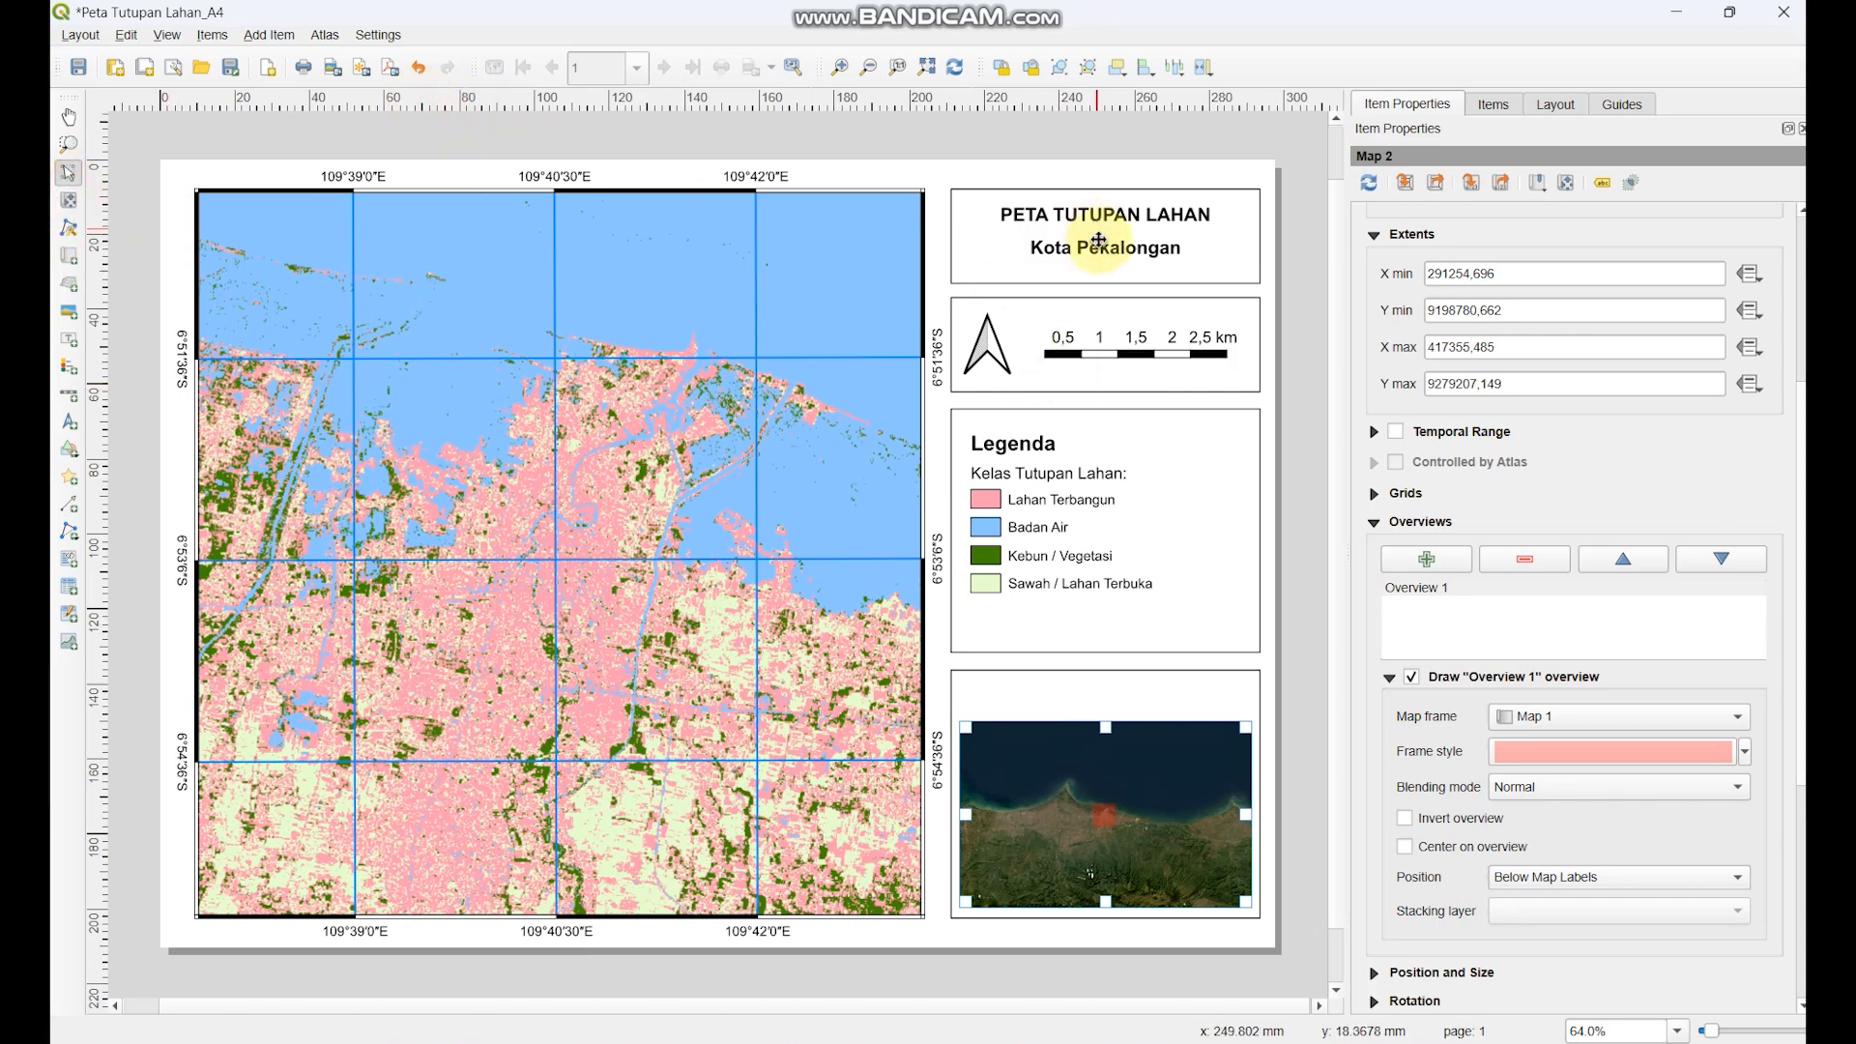
pyautogui.click(1128, 245)
pyautogui.rightClick(1139, 228)
pyautogui.rightClick(1167, 705)
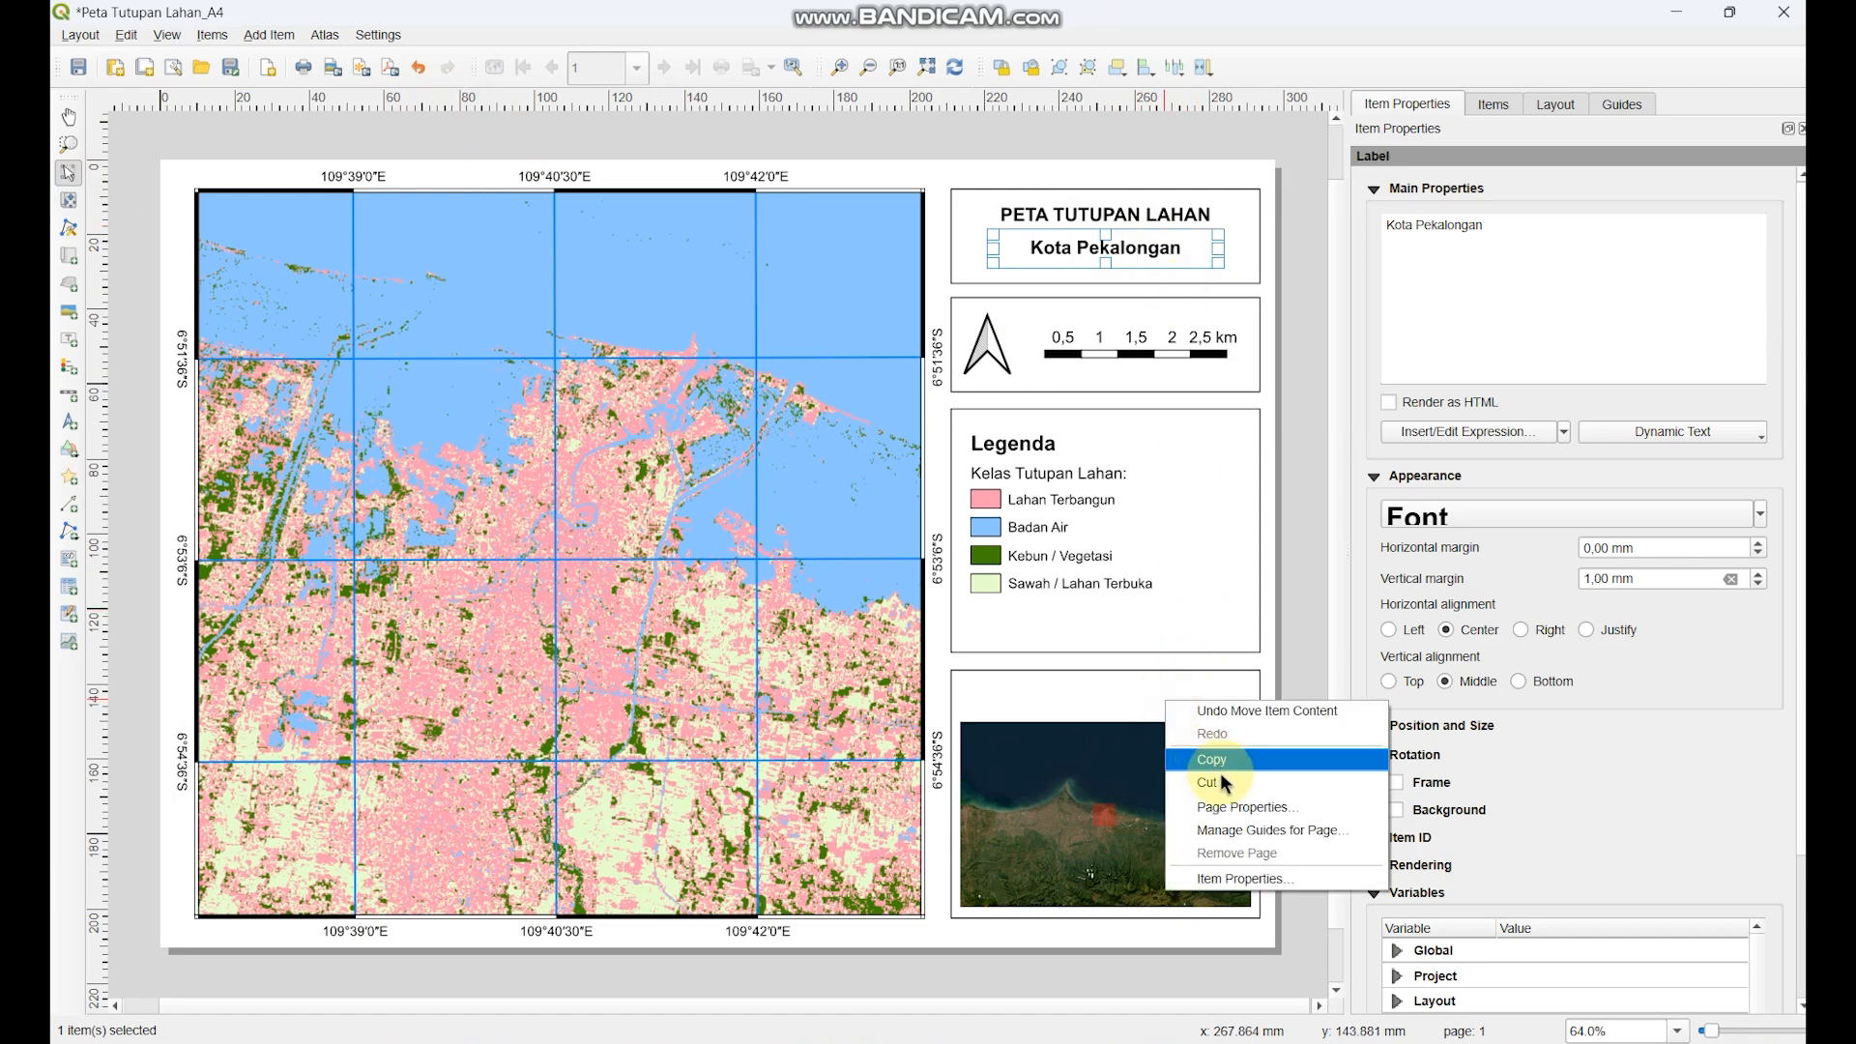
pyautogui.rightClick(1302, 643)
pyautogui.click(1299, 646)
pyautogui.hotkey('ctrl', 'v')
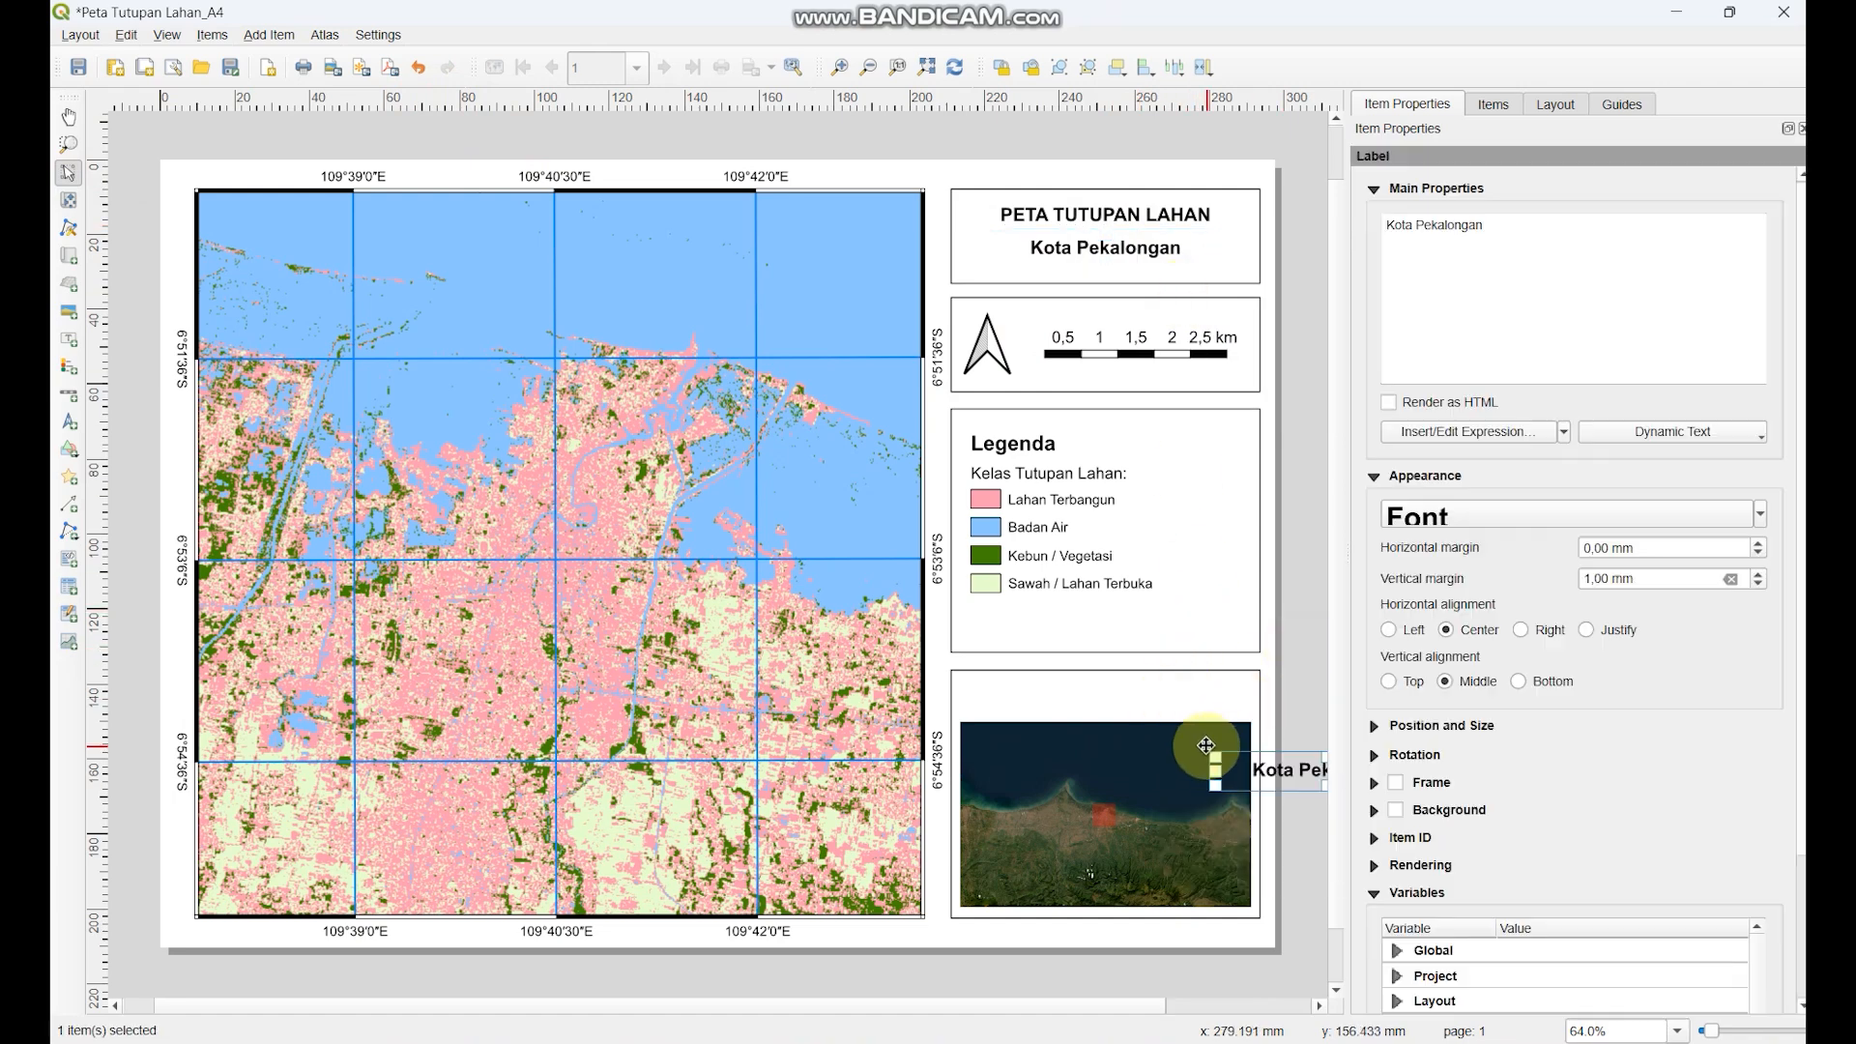
pyautogui.moveTo(1274, 768); pyautogui.dragTo(1061, 861)
# - Change the copied label's text to "Provinsi Jawa Tengah" and its font colour to white
pyautogui.tripleClick(1382, 226)
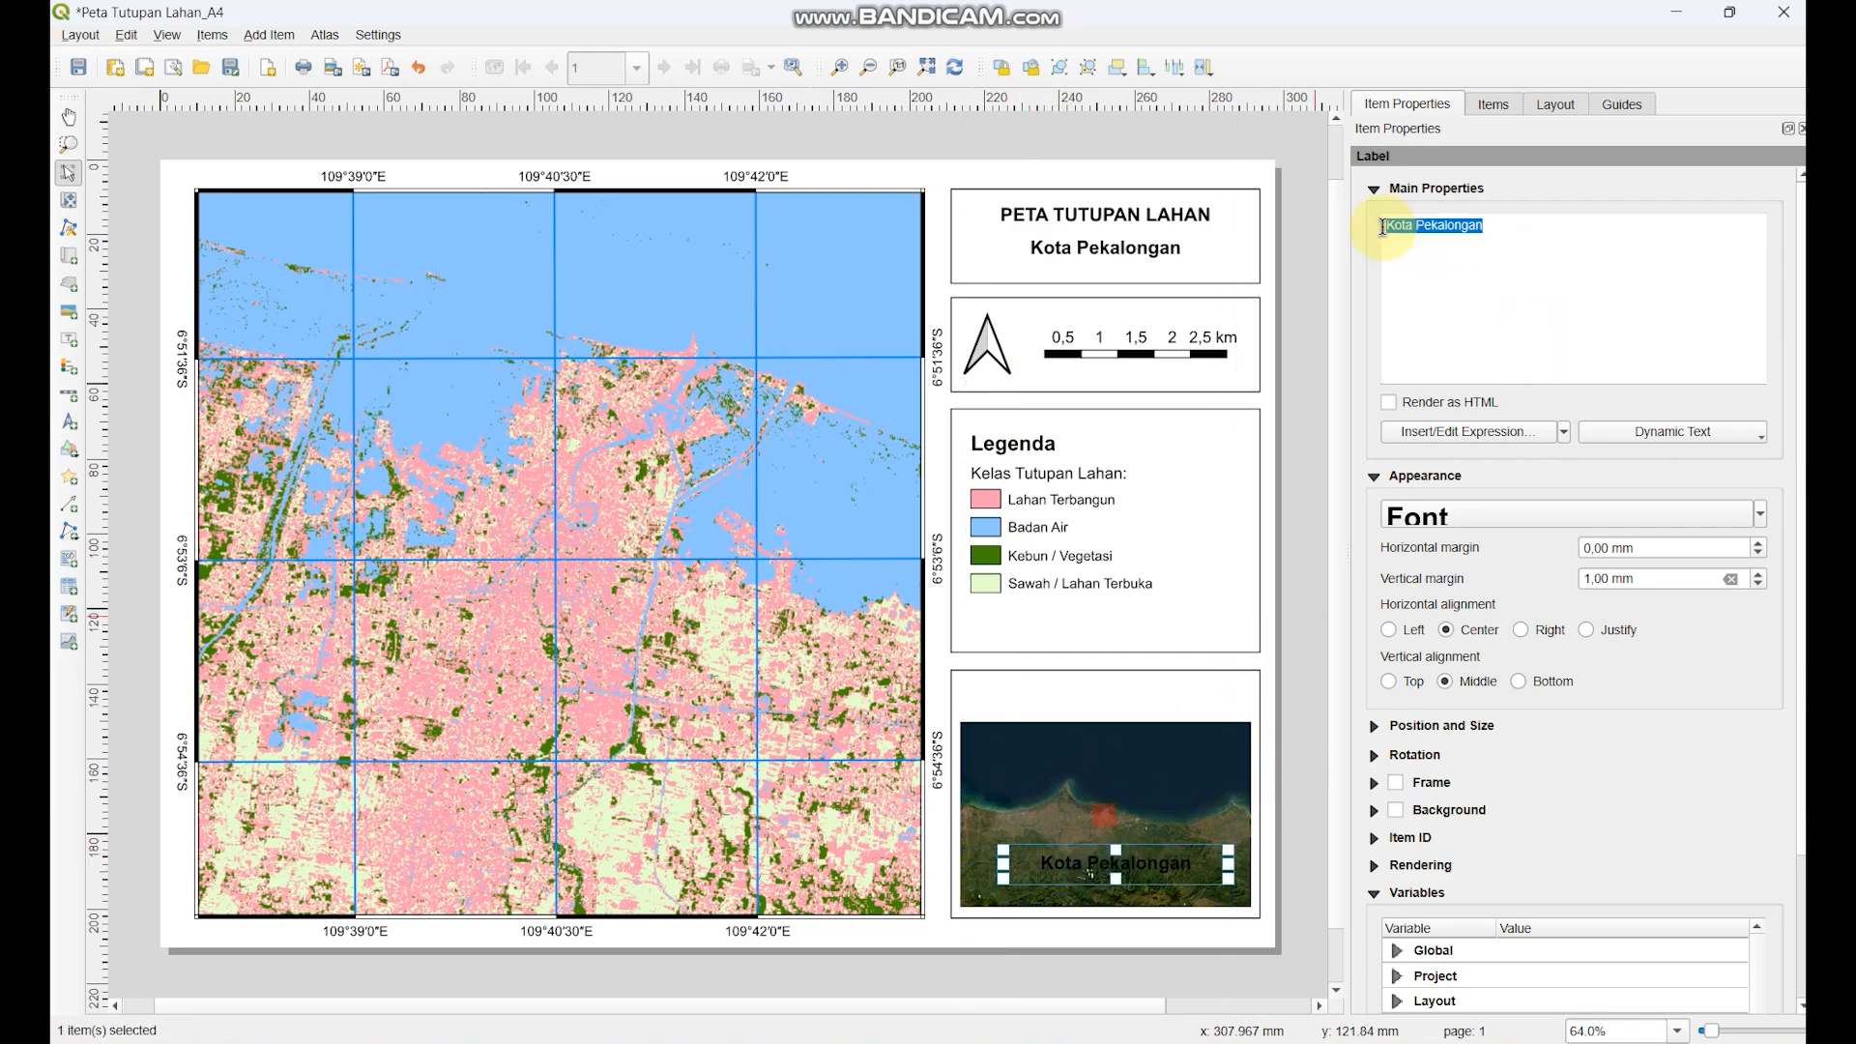
pyautogui.write('Provinsi Jawa Tengah')
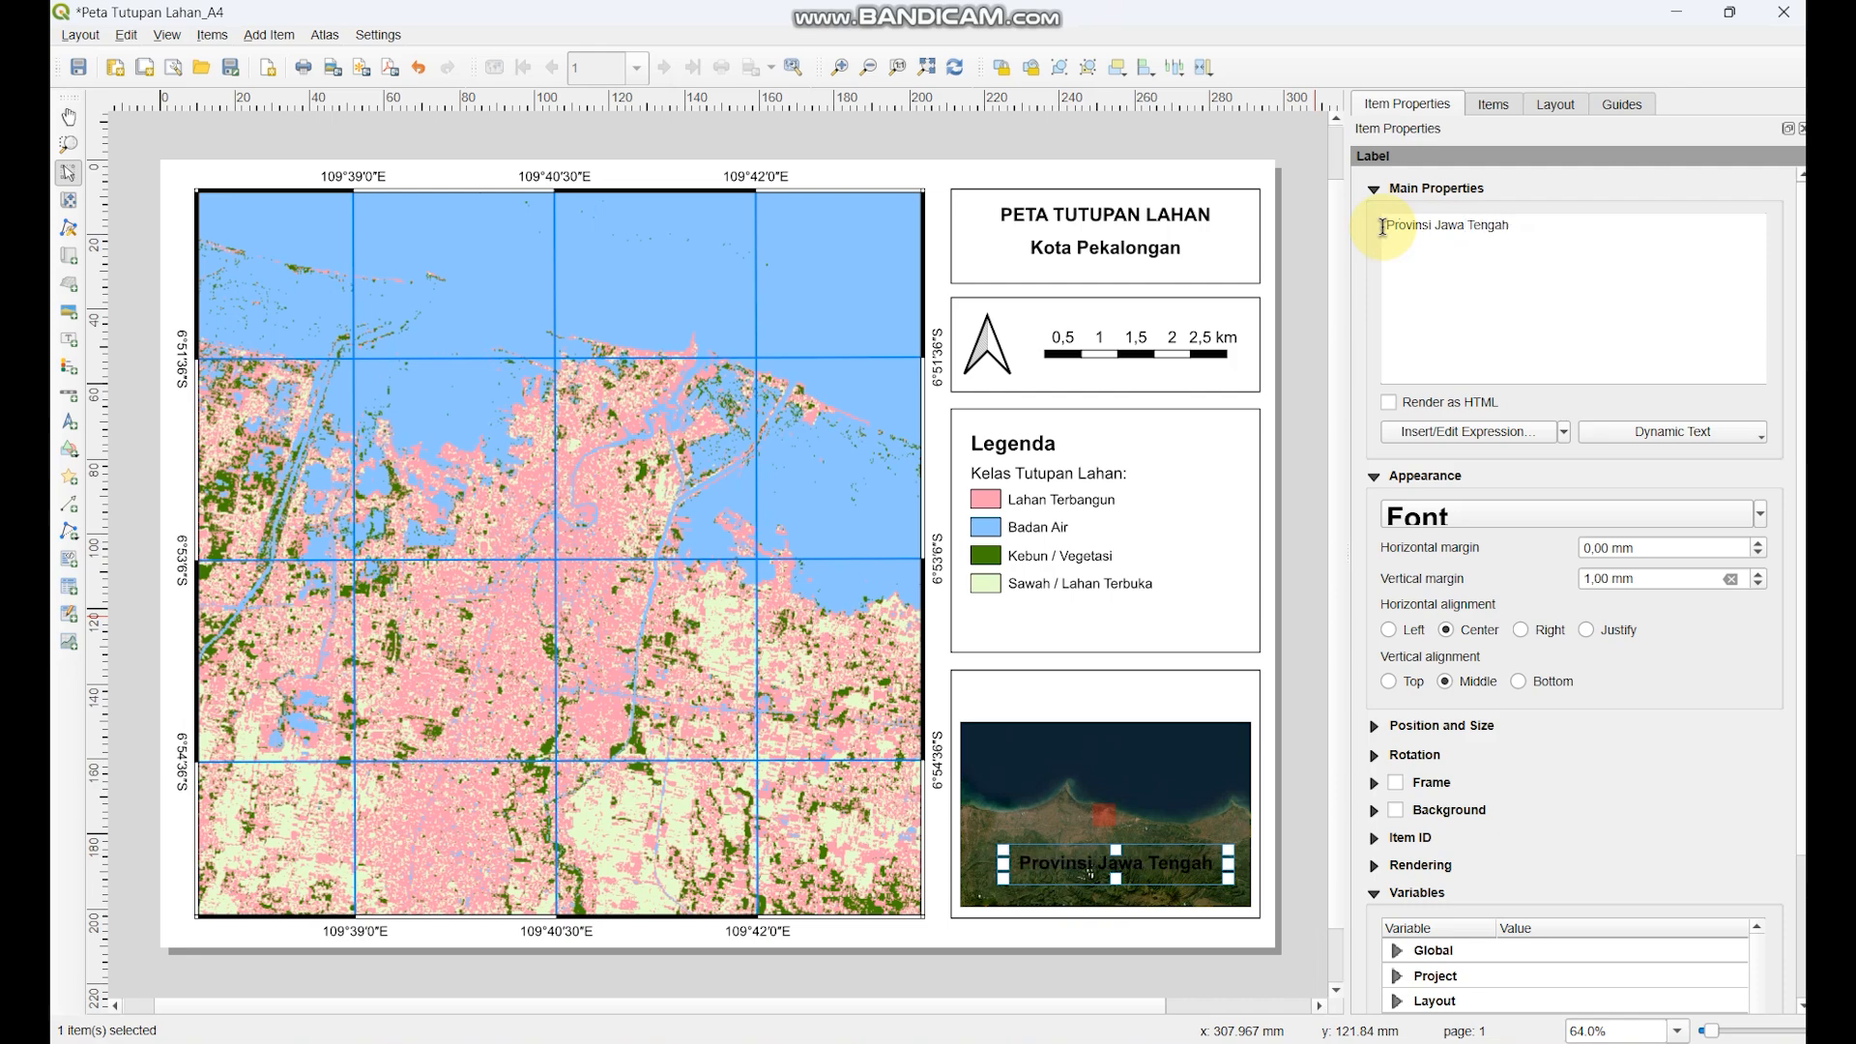
pyautogui.click(1759, 514)
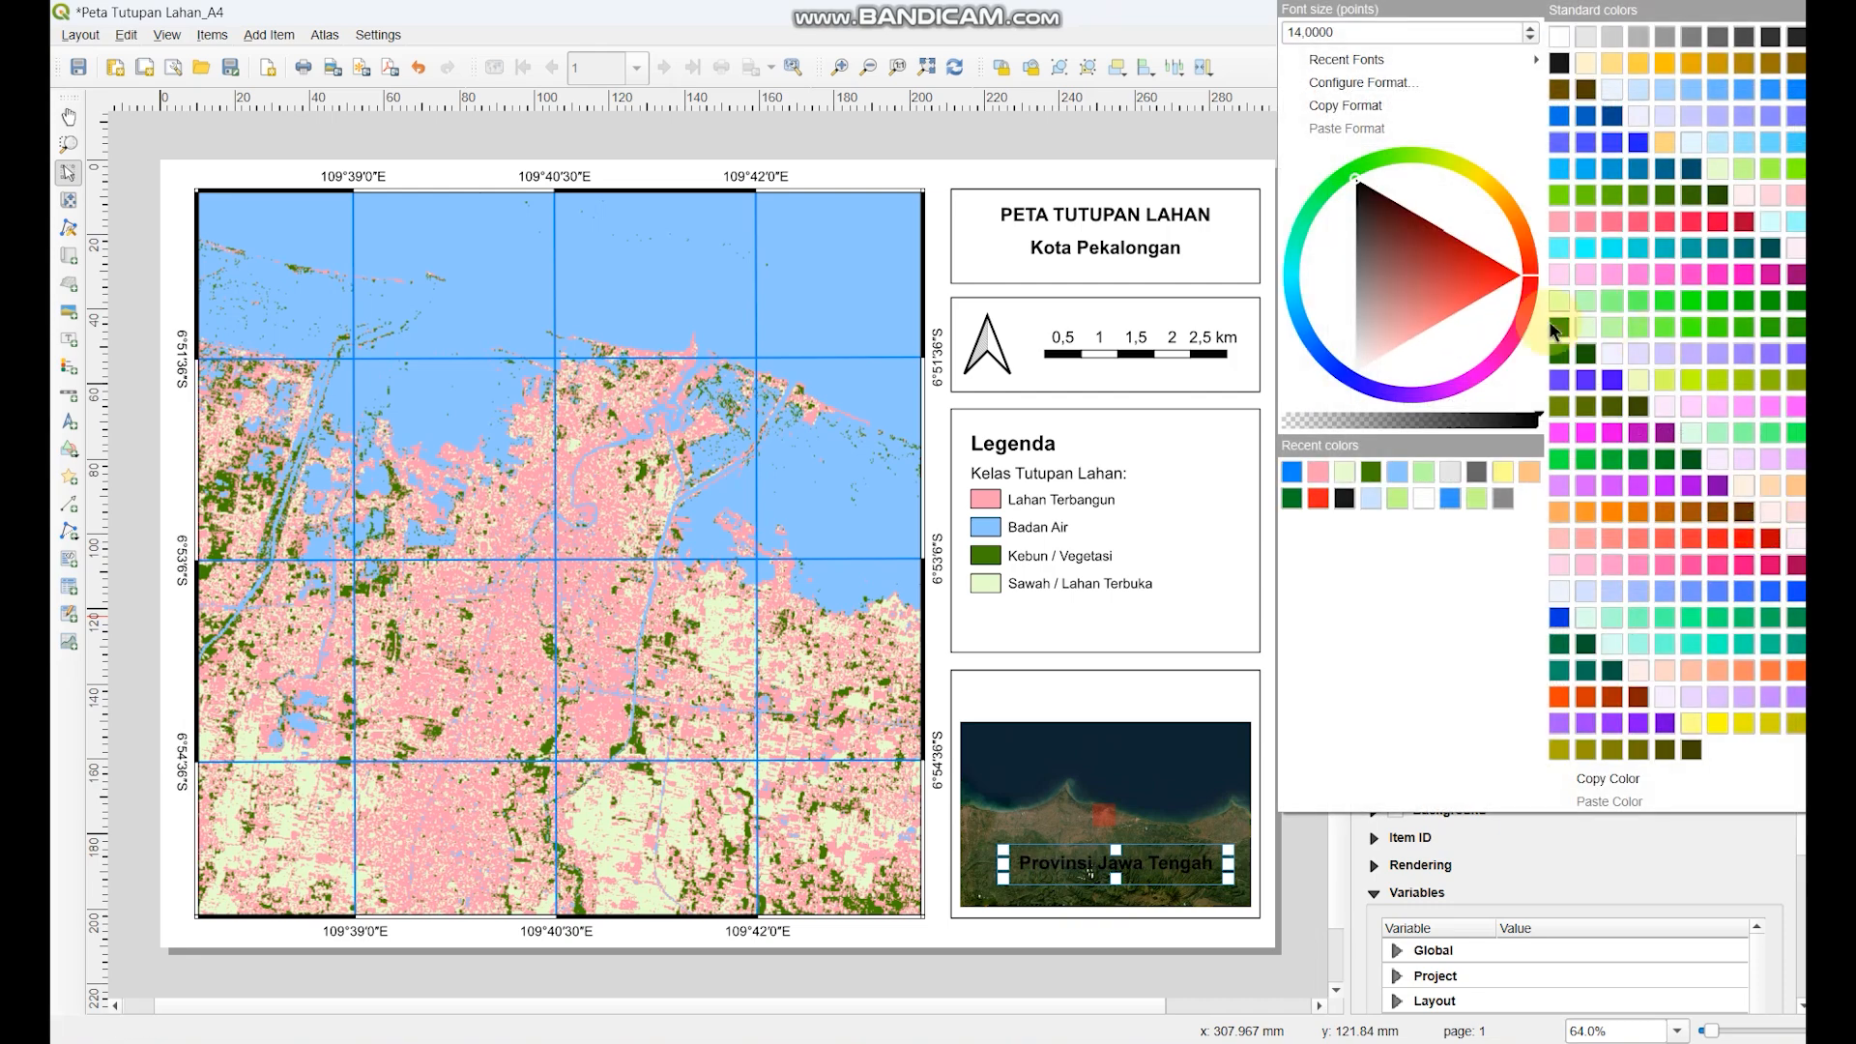
pyautogui.click(1558, 37)
# - Move the "Provinsi Jawa Tengah" label slightly down, close to the lower edge of the inset map
pyautogui.click(1191, 867)
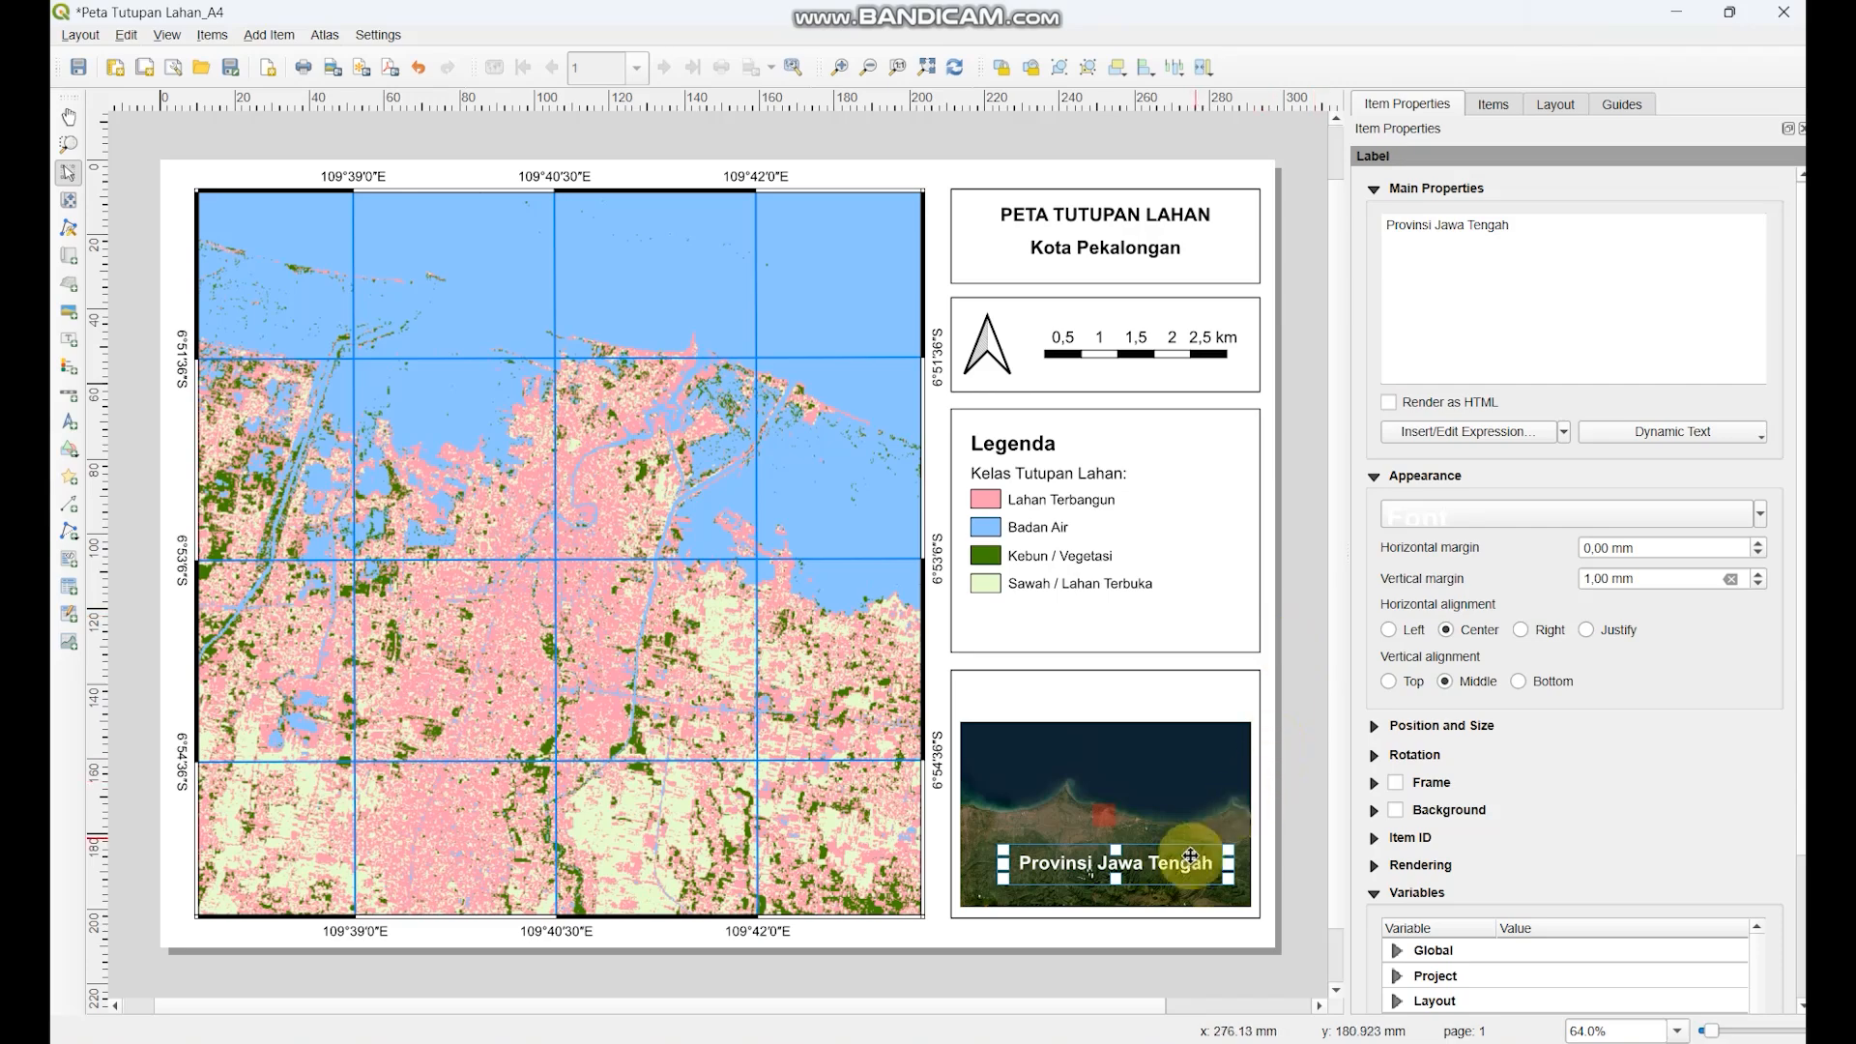
pyautogui.moveTo(1190, 867); pyautogui.dragTo(1191, 882)
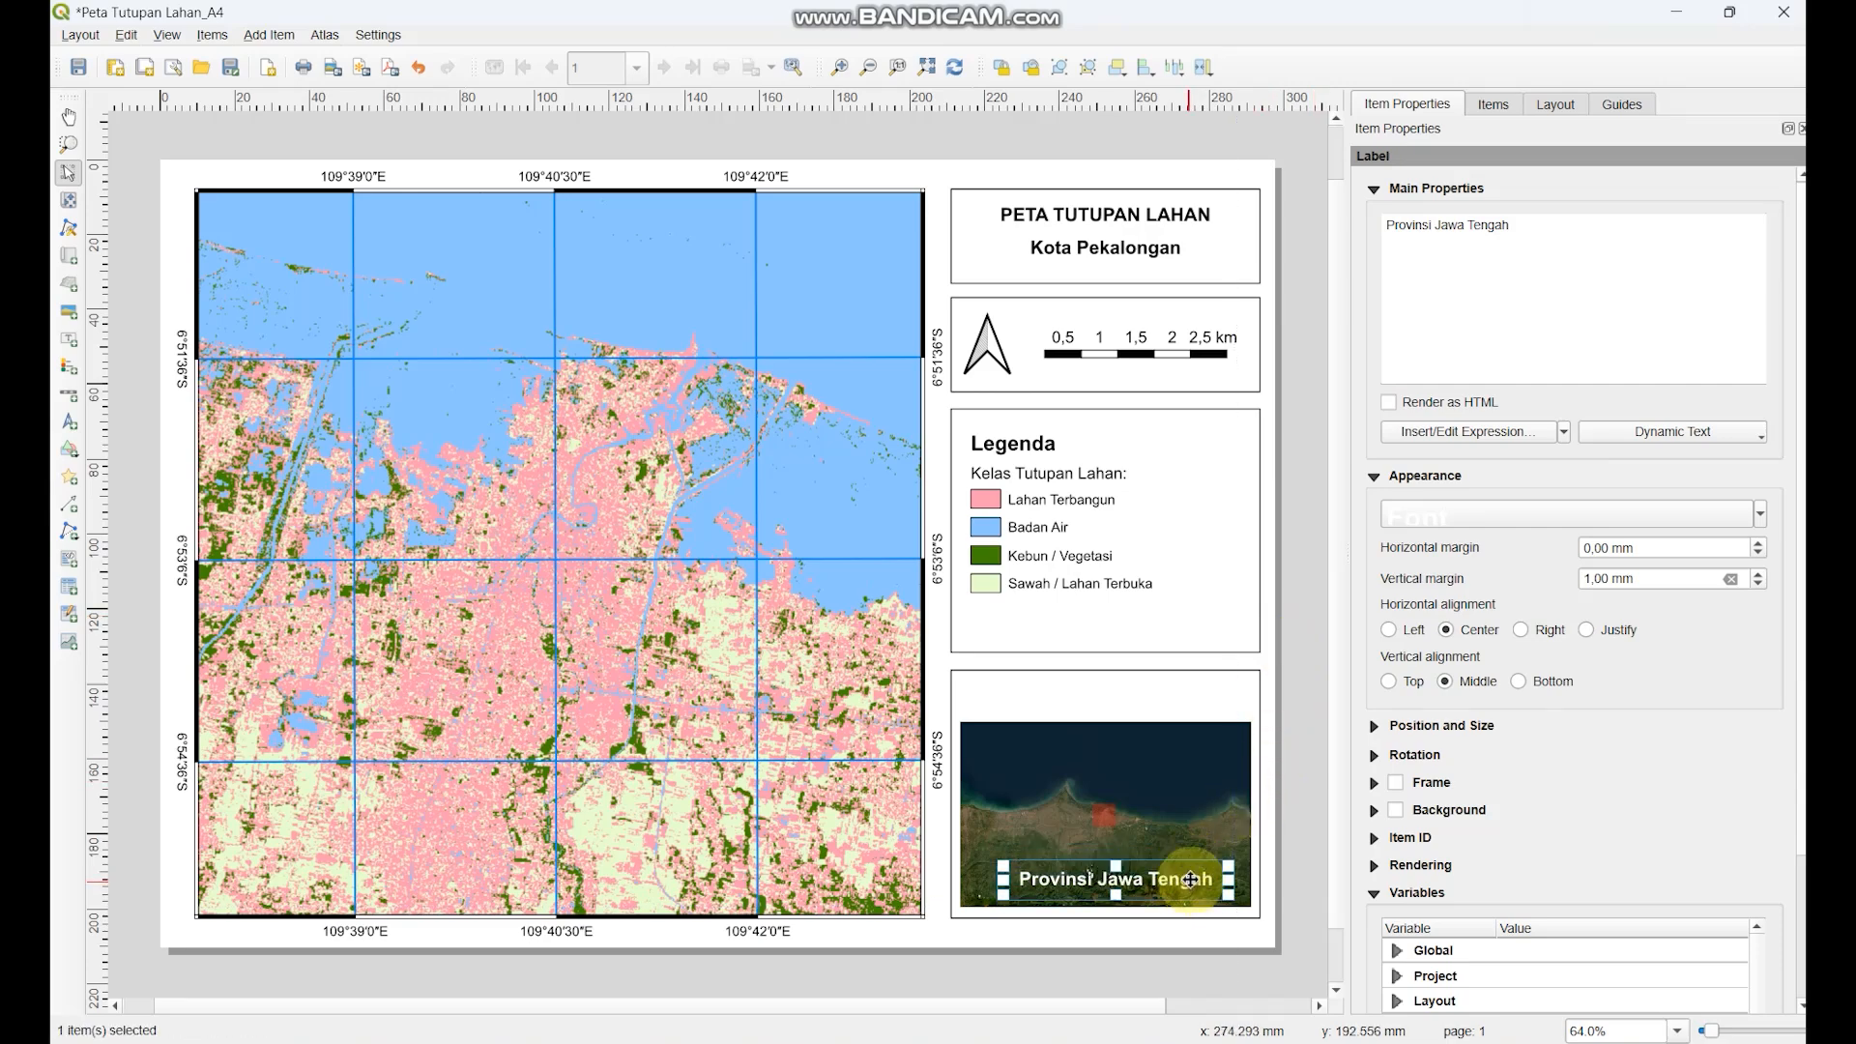
pyautogui.click(1291, 845)
pyautogui.click(1203, 829)
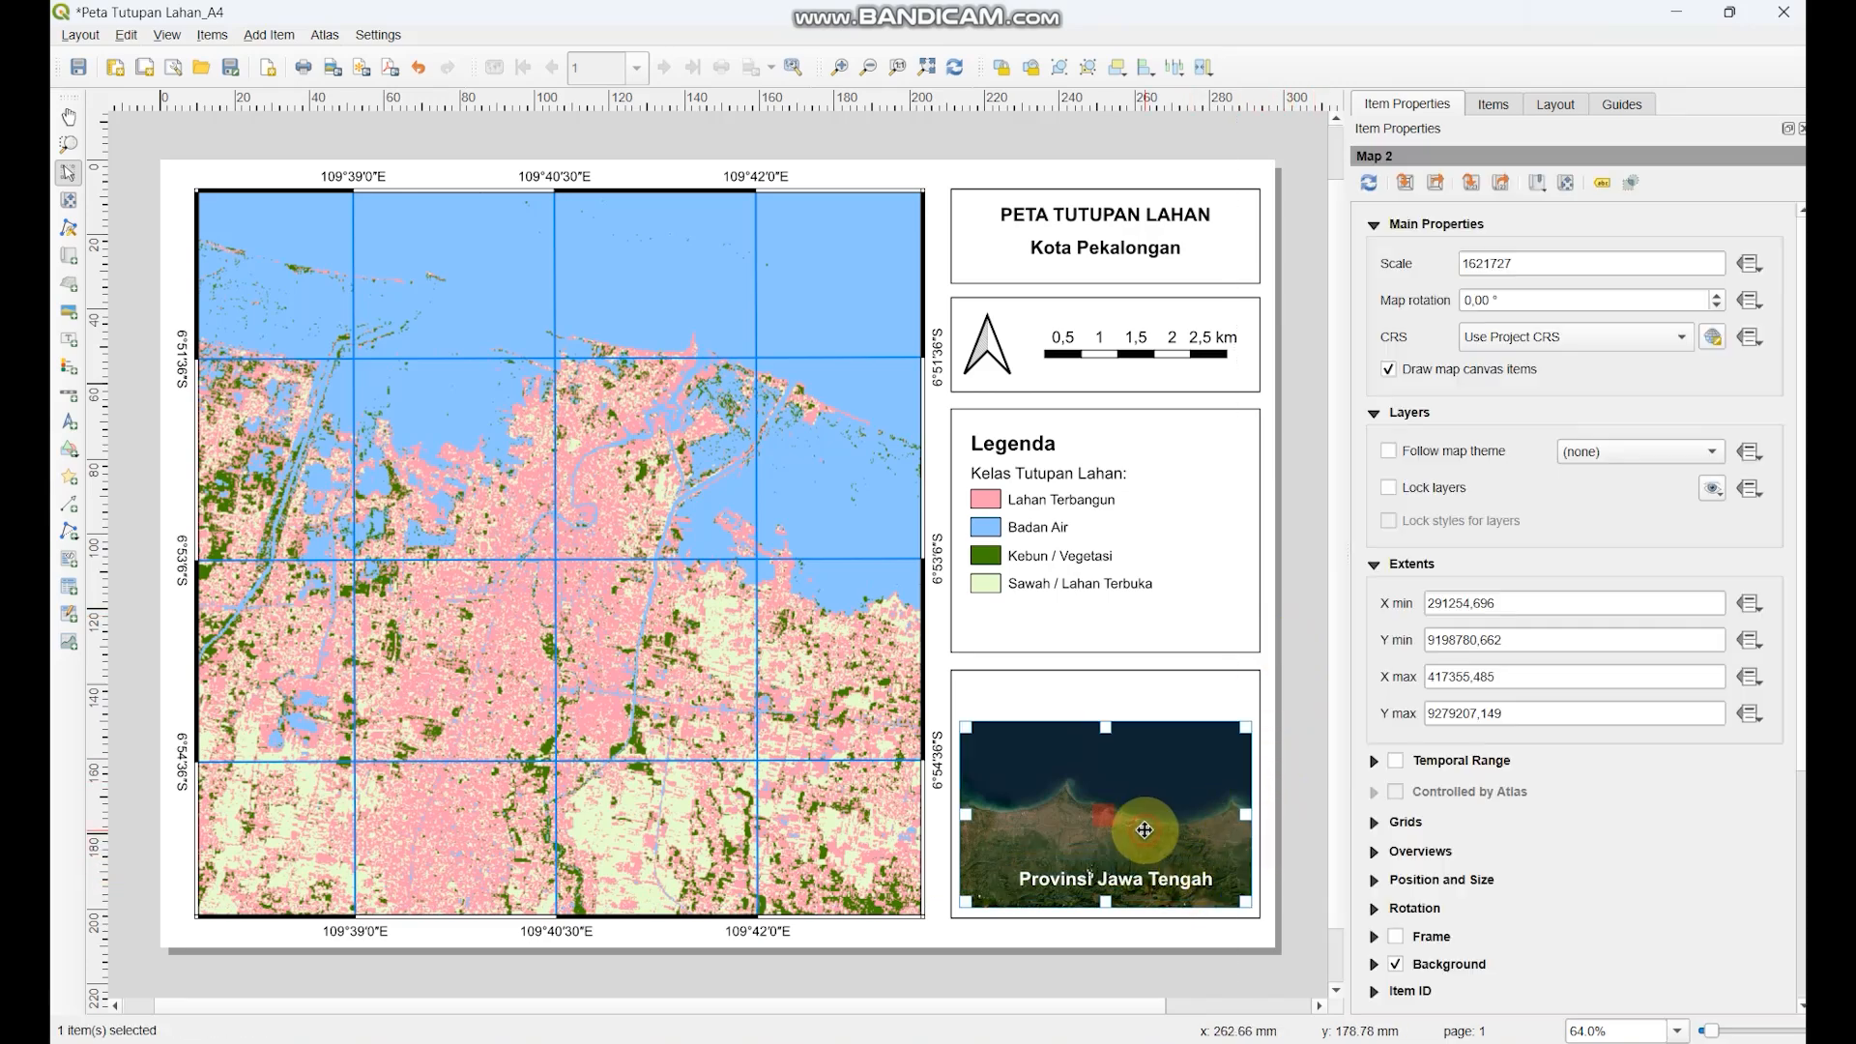
pyautogui.click(1266, 663)
pyautogui.click(1175, 879)
# - Place another copy of the "Kota Pekalongan" label in the space above the inset map and change its text to "INSET PETA"
pyautogui.click(1157, 253)
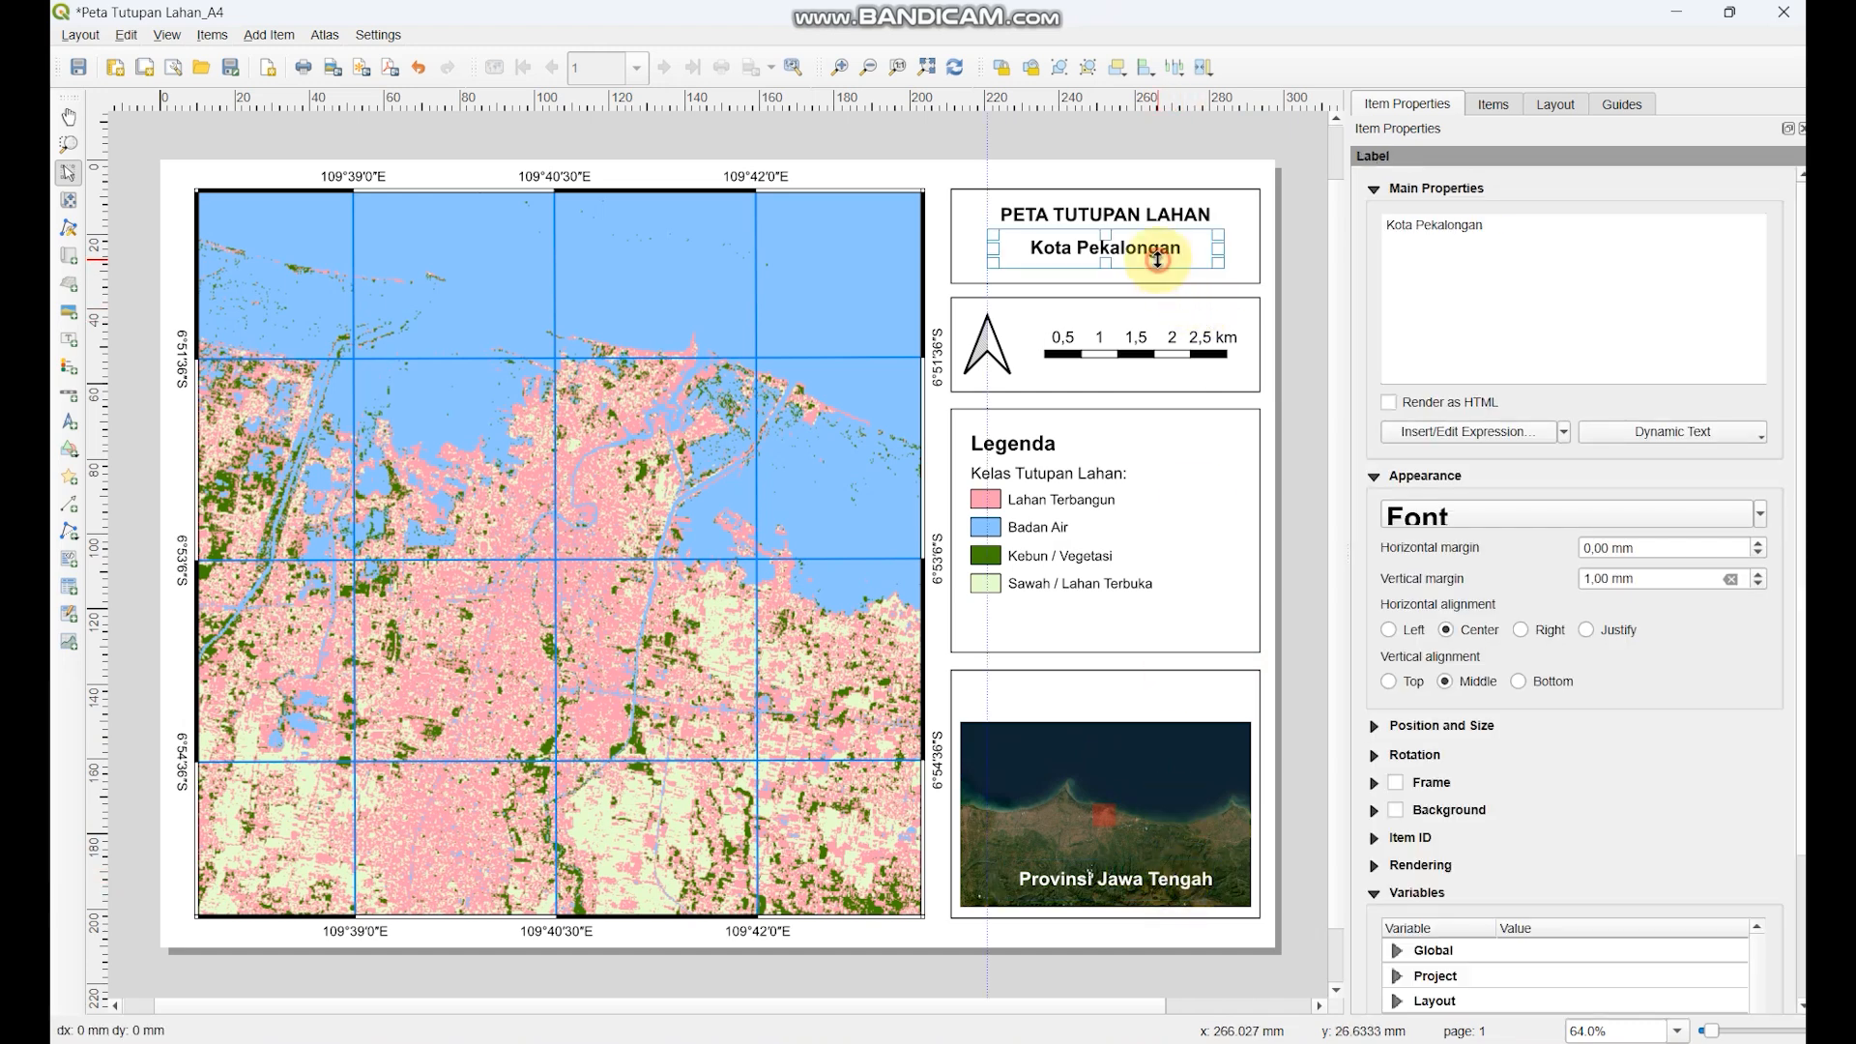
pyautogui.moveTo(1164, 266); pyautogui.dragTo(1062, 696)
pyautogui.moveTo(1504, 248); pyautogui.dragTo(1359, 230)
pyautogui.press('BackSpace')
pyautogui.write('INSET PETA')
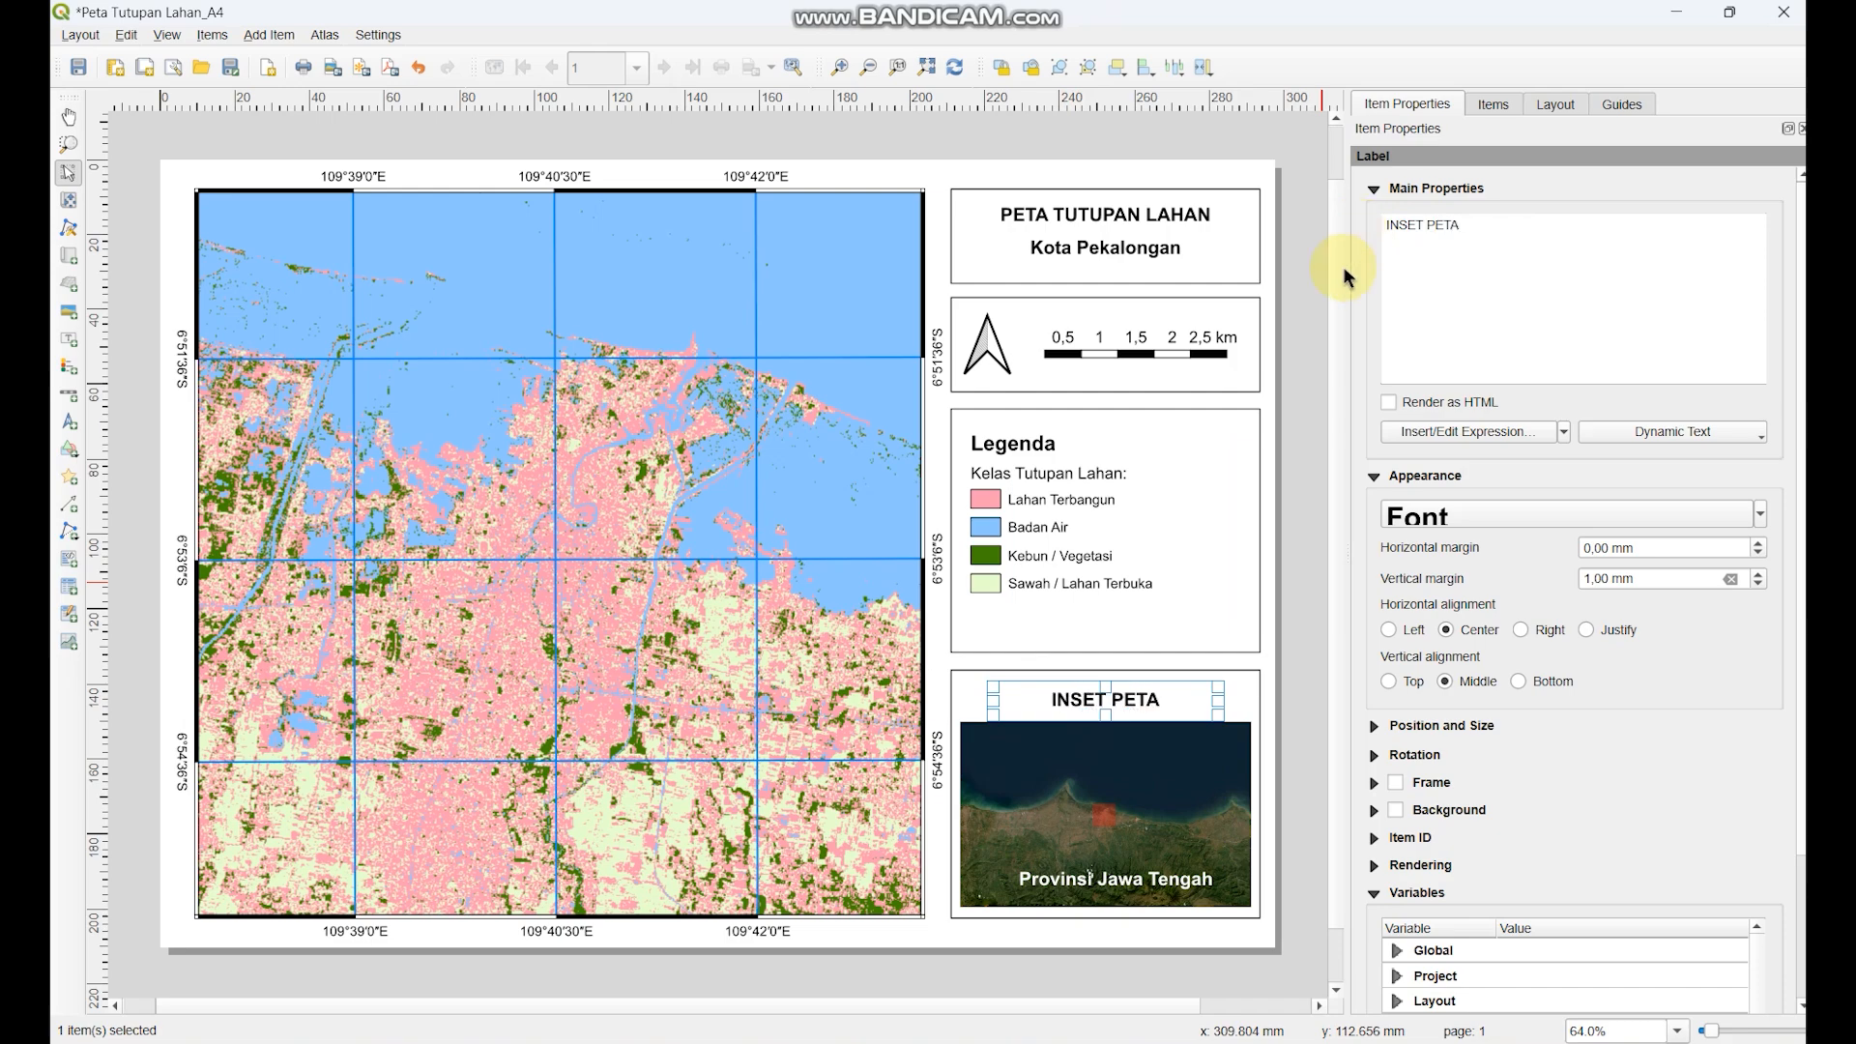
pyautogui.moveTo(1130, 710); pyautogui.dragTo(1140, 692)
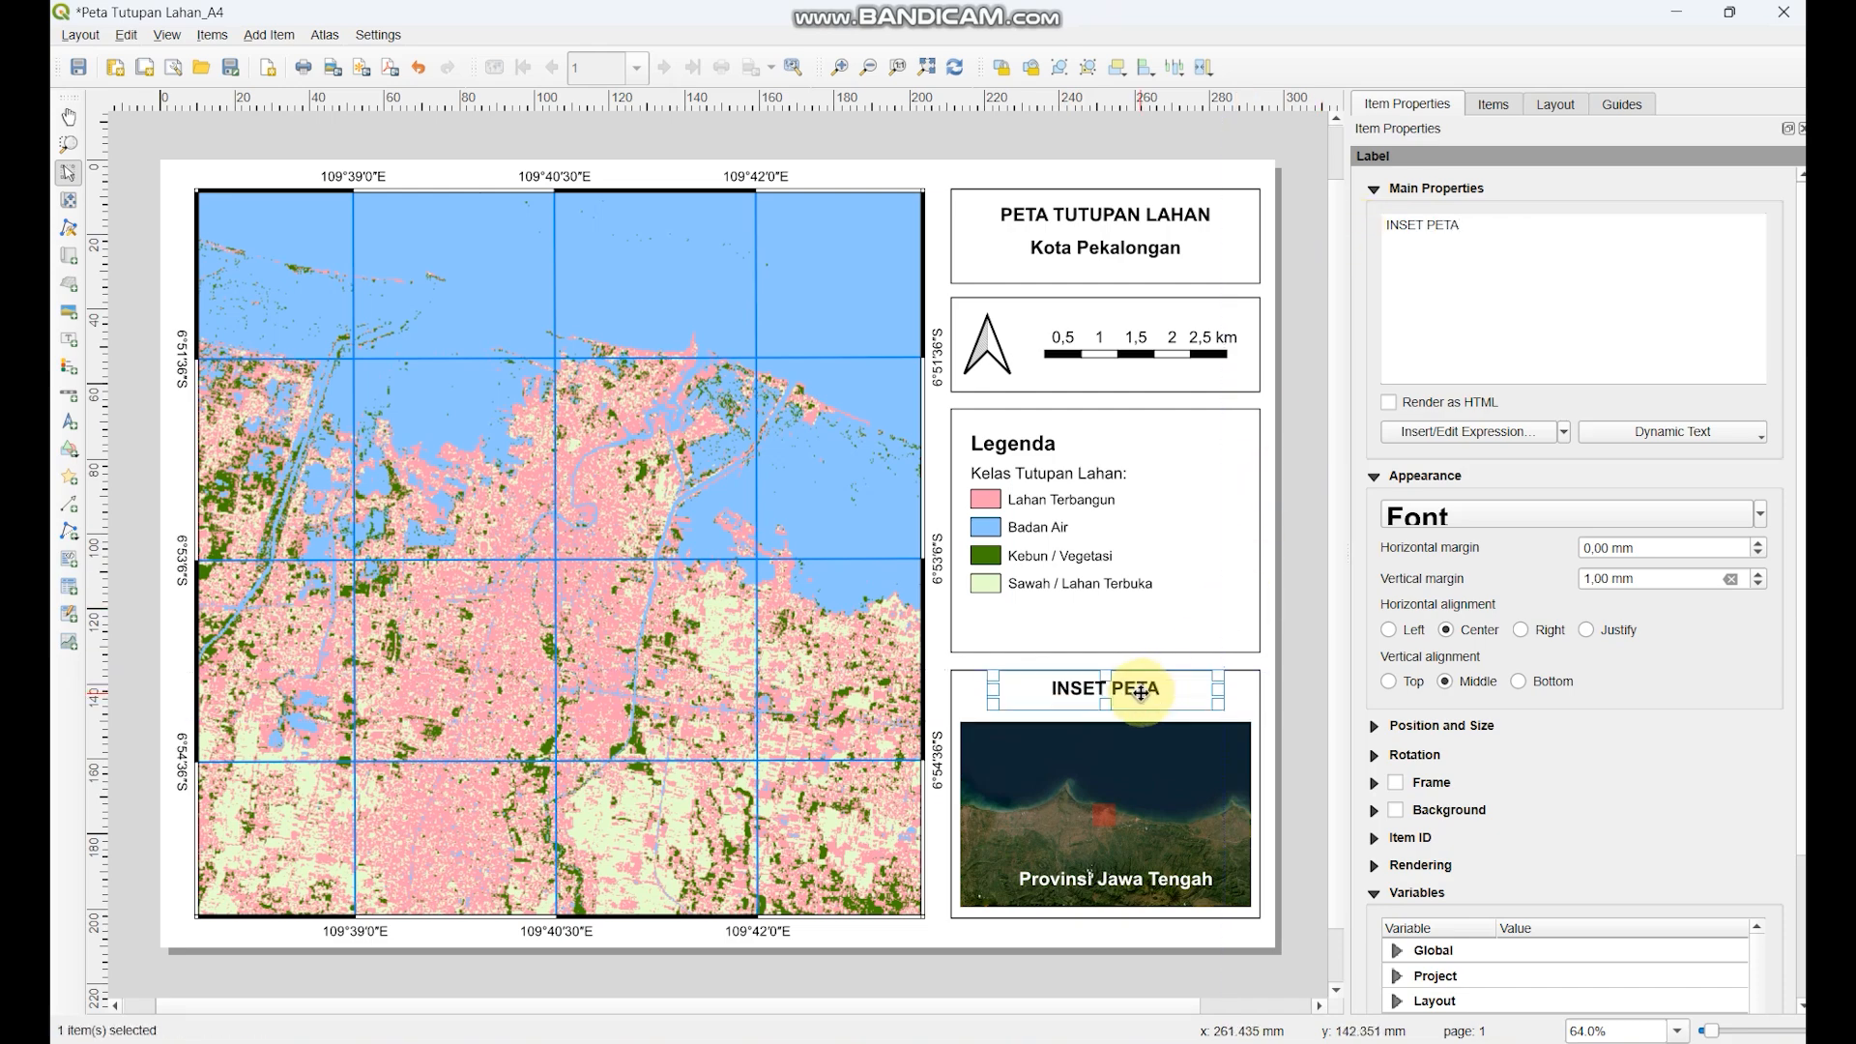
pyautogui.click(1299, 634)
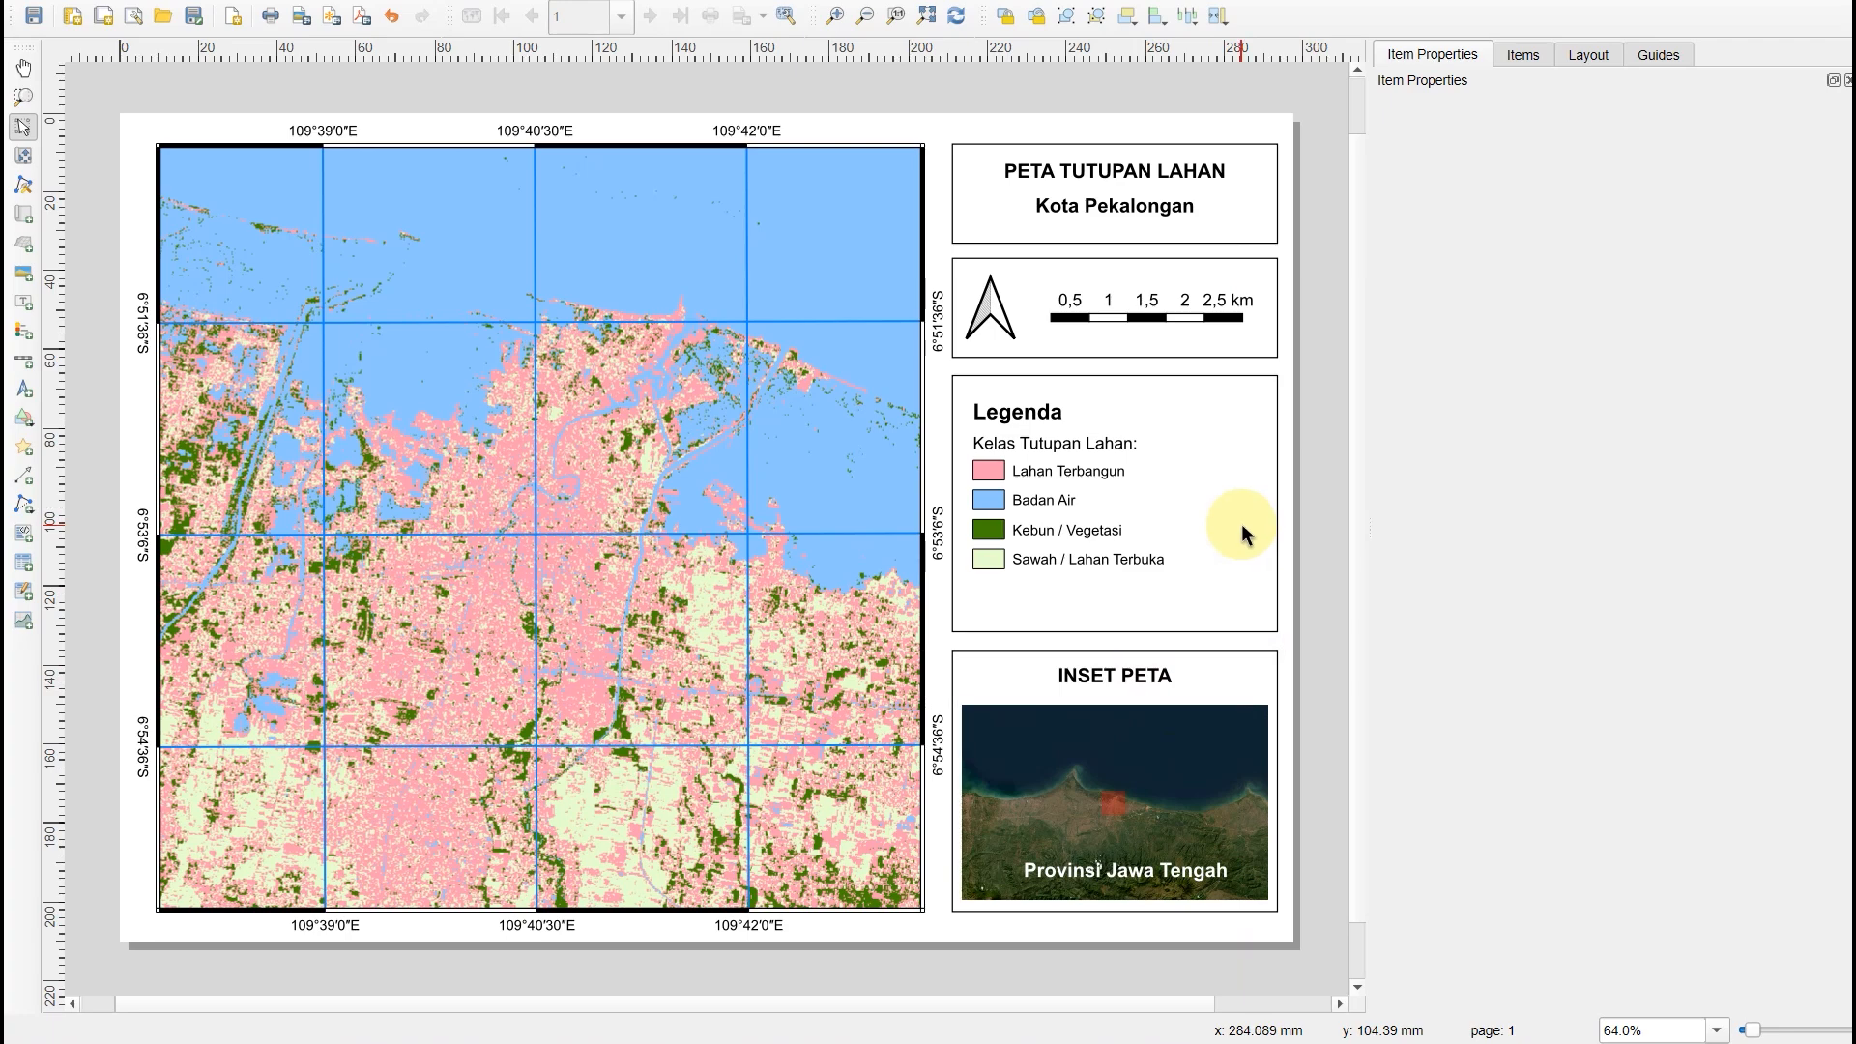
pyautogui.click(1193, 732)
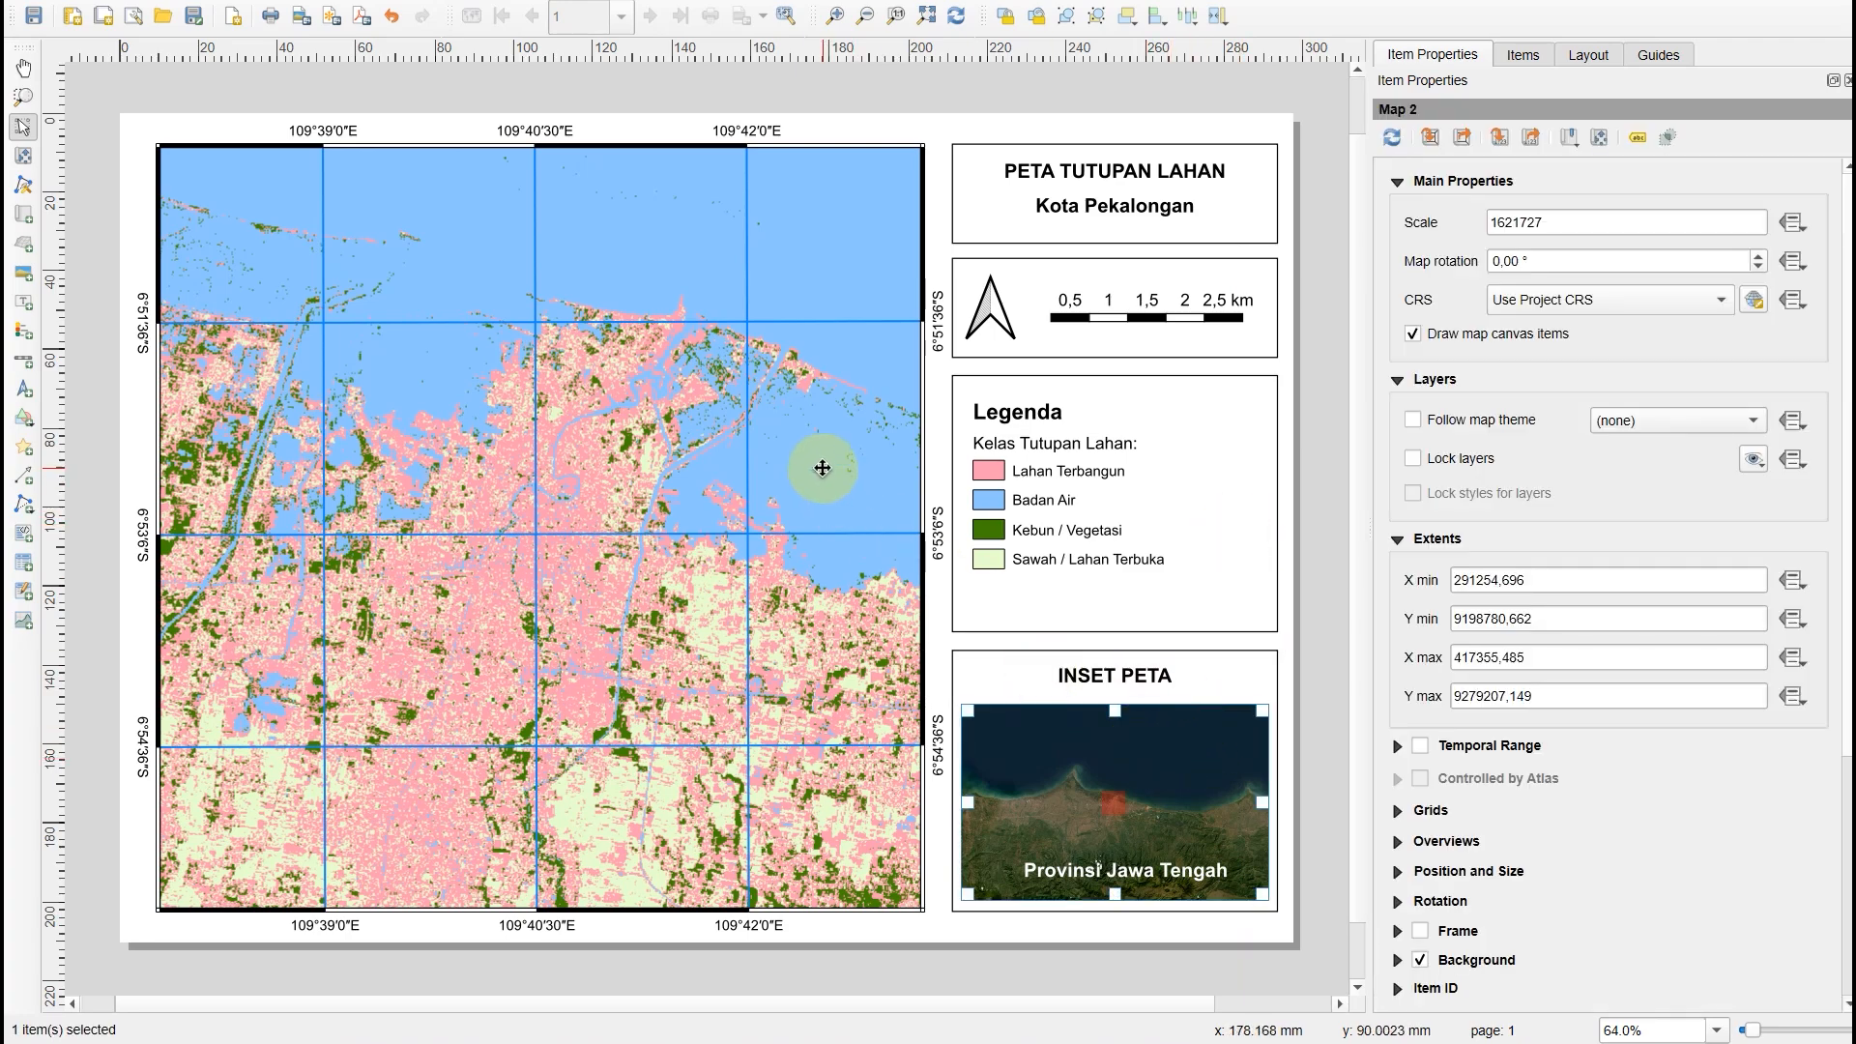
pyautogui.click(806, 436)
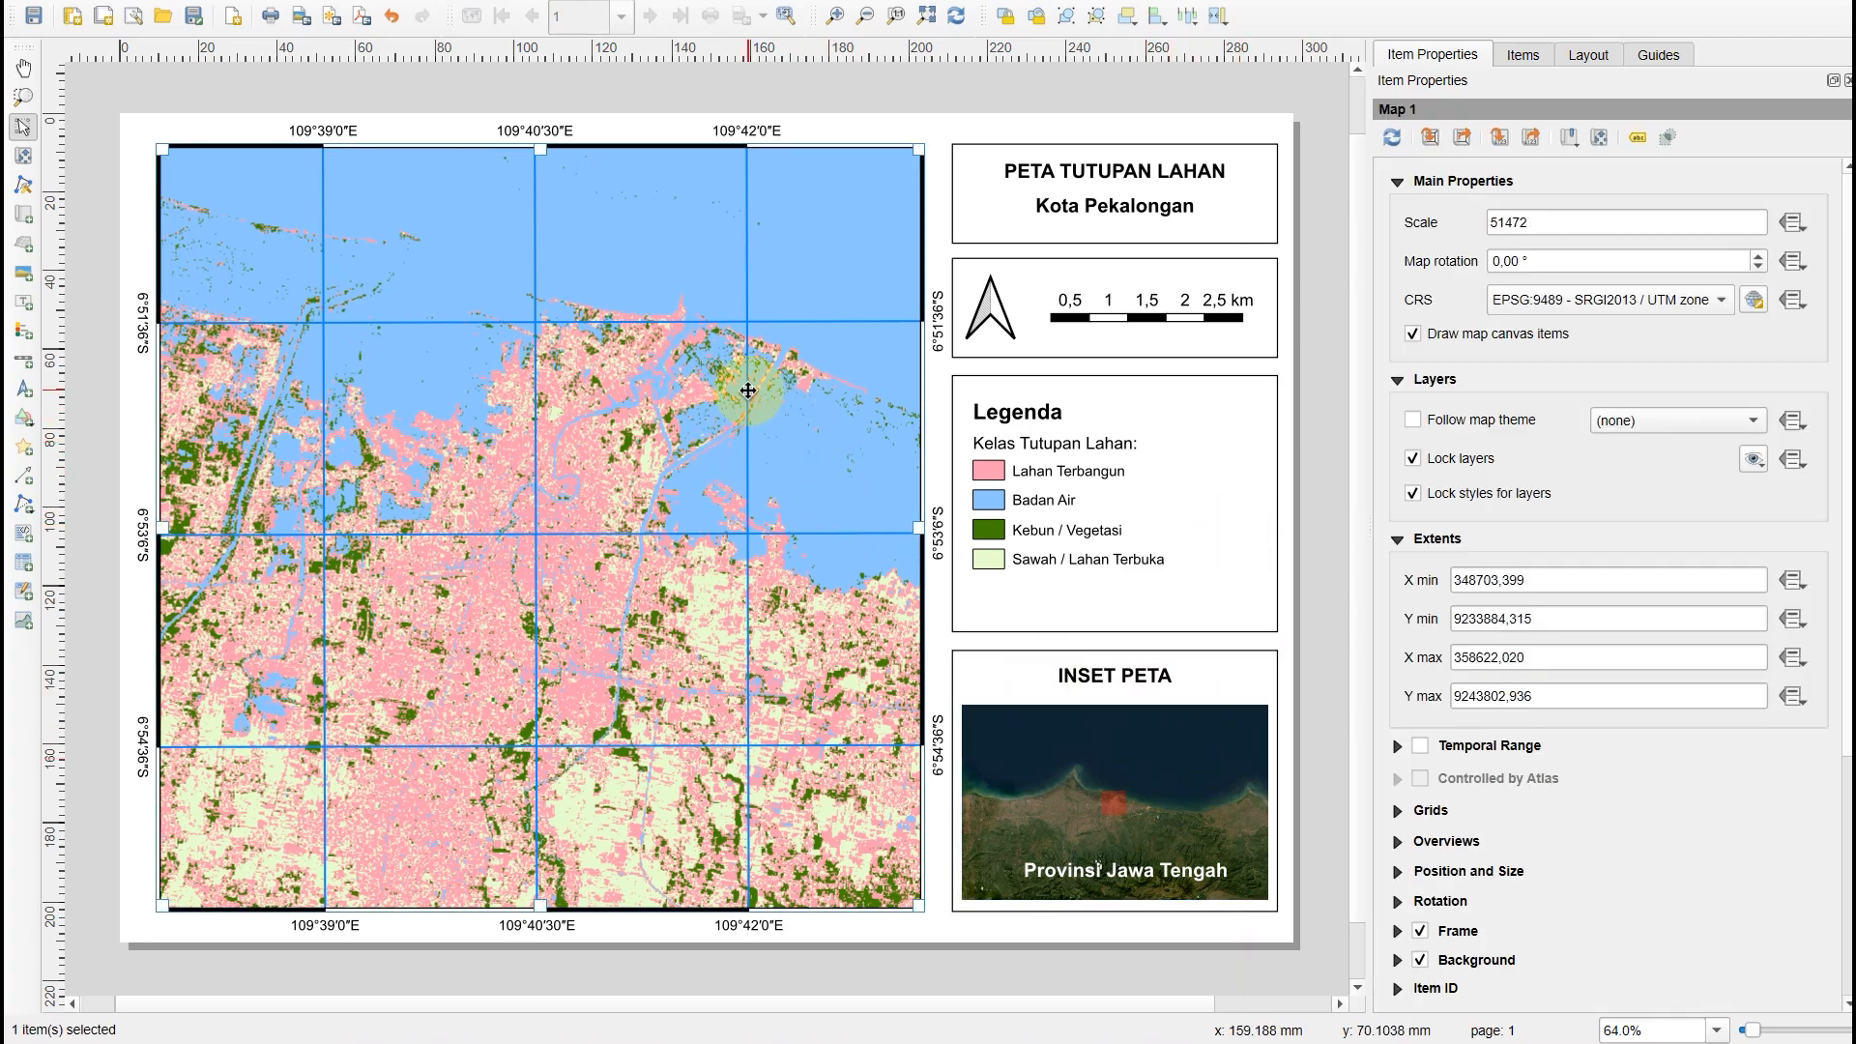
pyautogui.click(1309, 671)
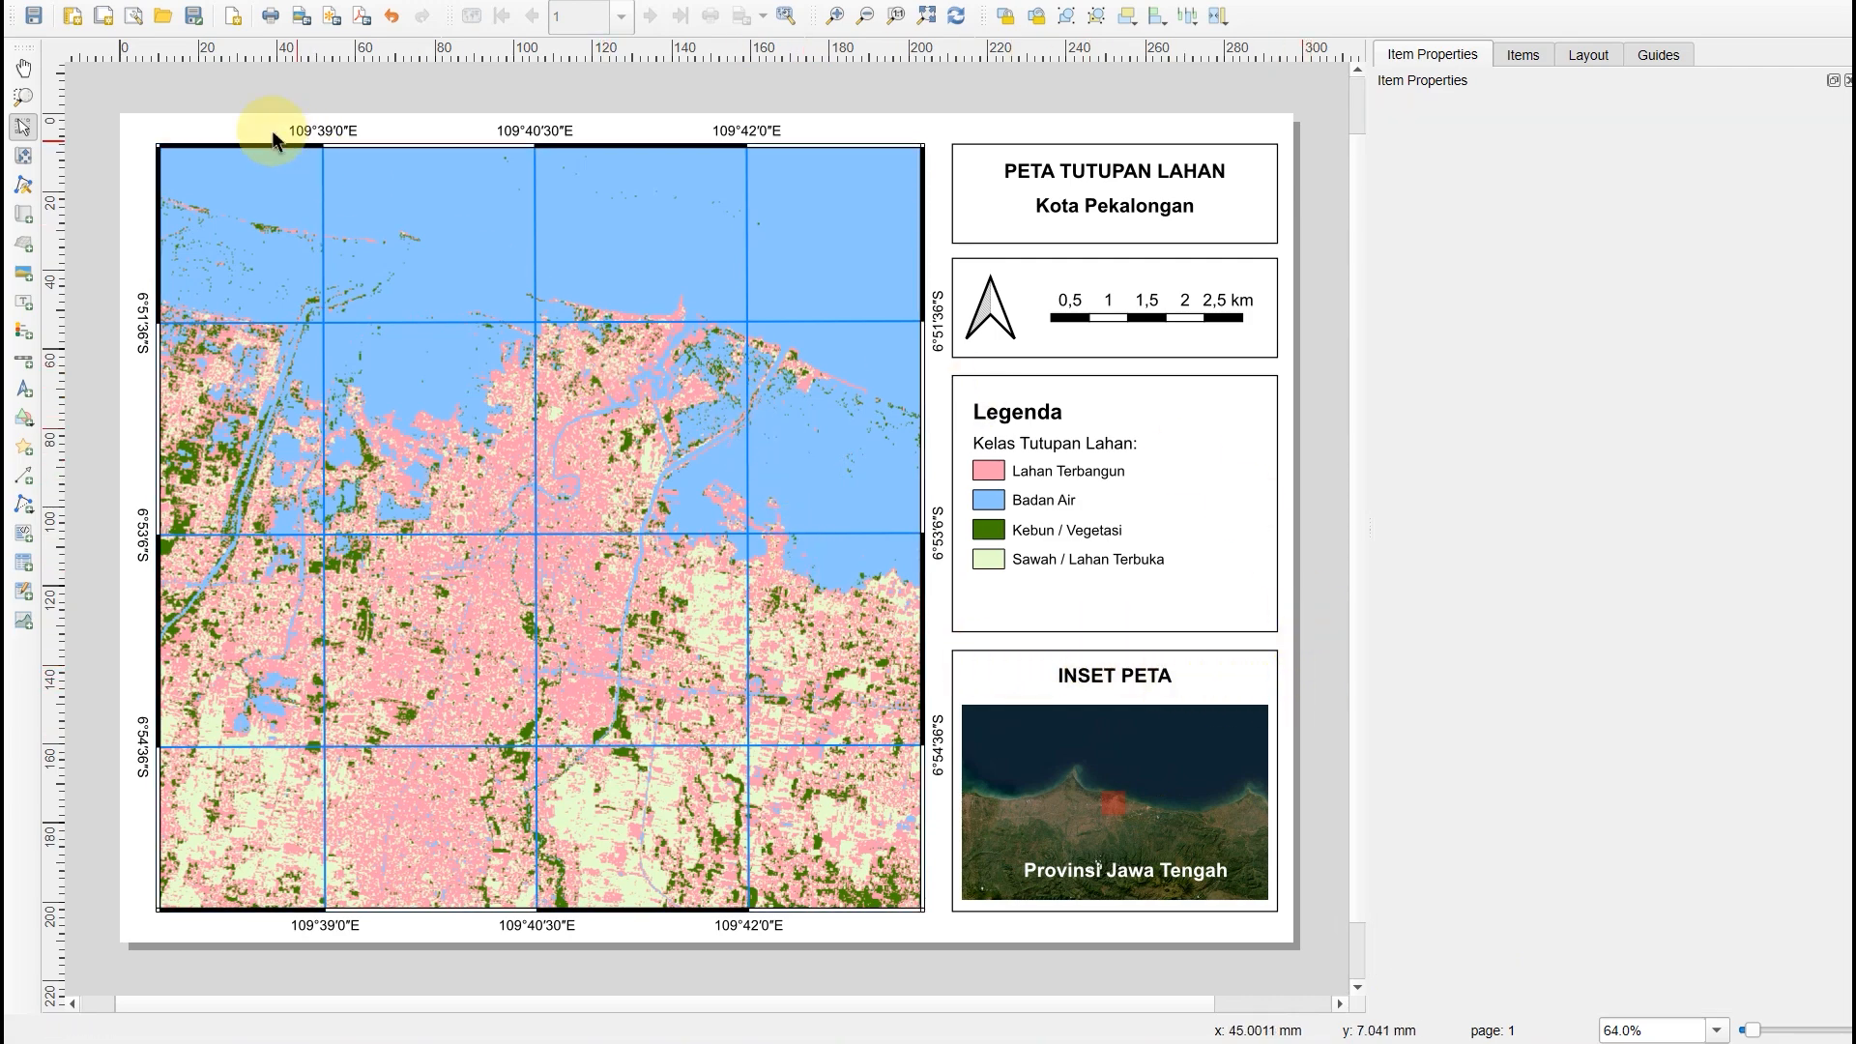
pyautogui.rightClick(95, 91)
pyautogui.click(94, 92)
pyautogui.moveTo(94, 92); pyautogui.dragTo(1322, 960)
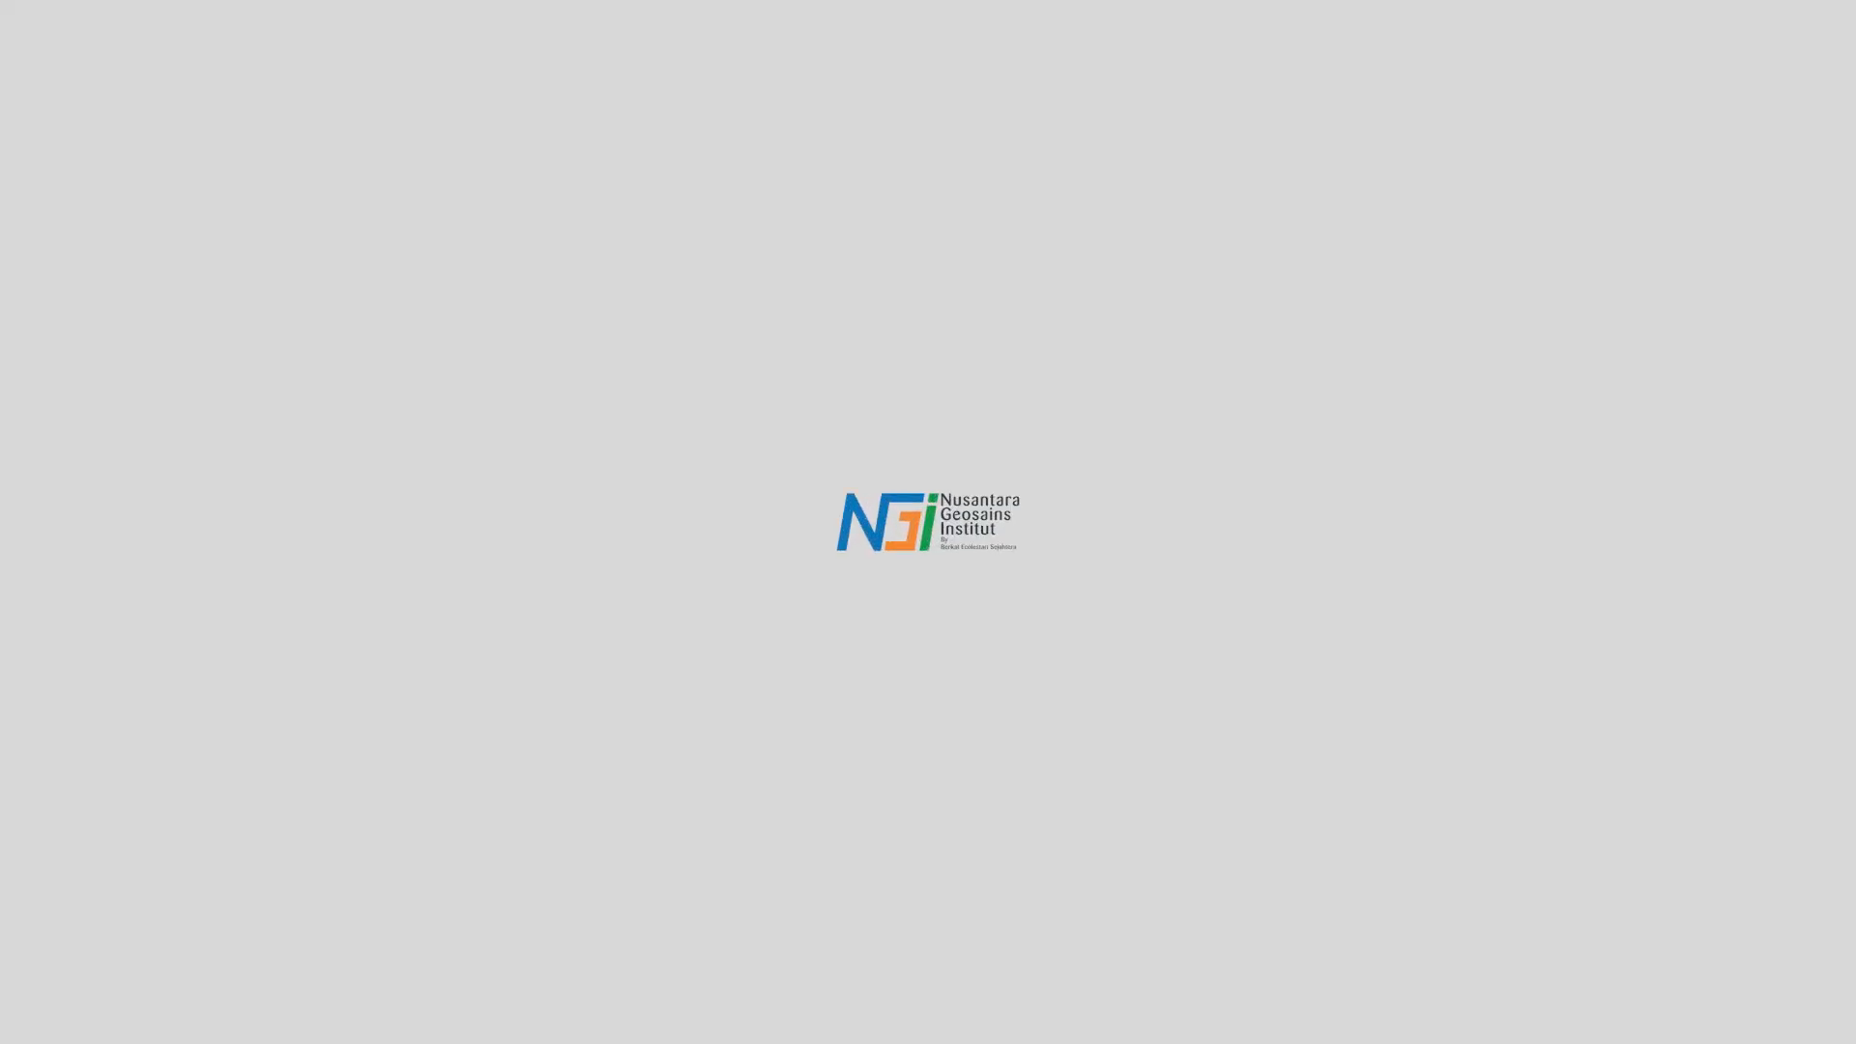